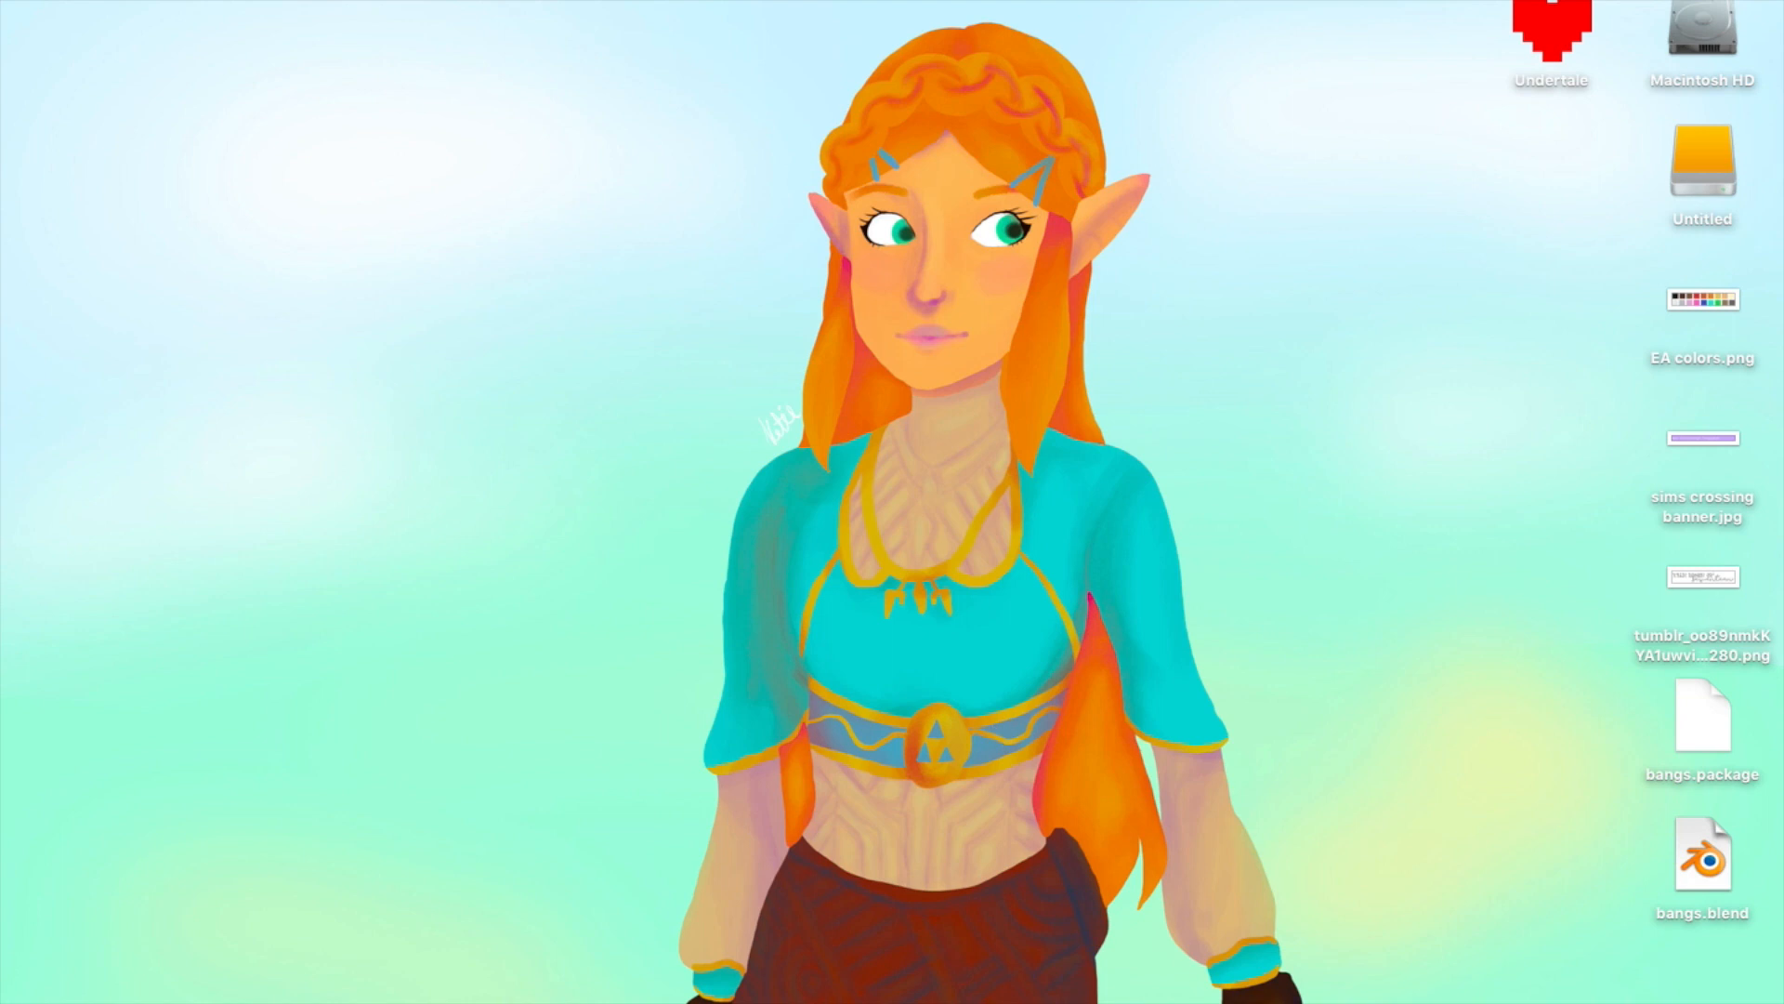
# Open Sims 4 Studio and start a new CAS project with the Create CAS Standalone option
pyautogui.moveTo(1532, 999)
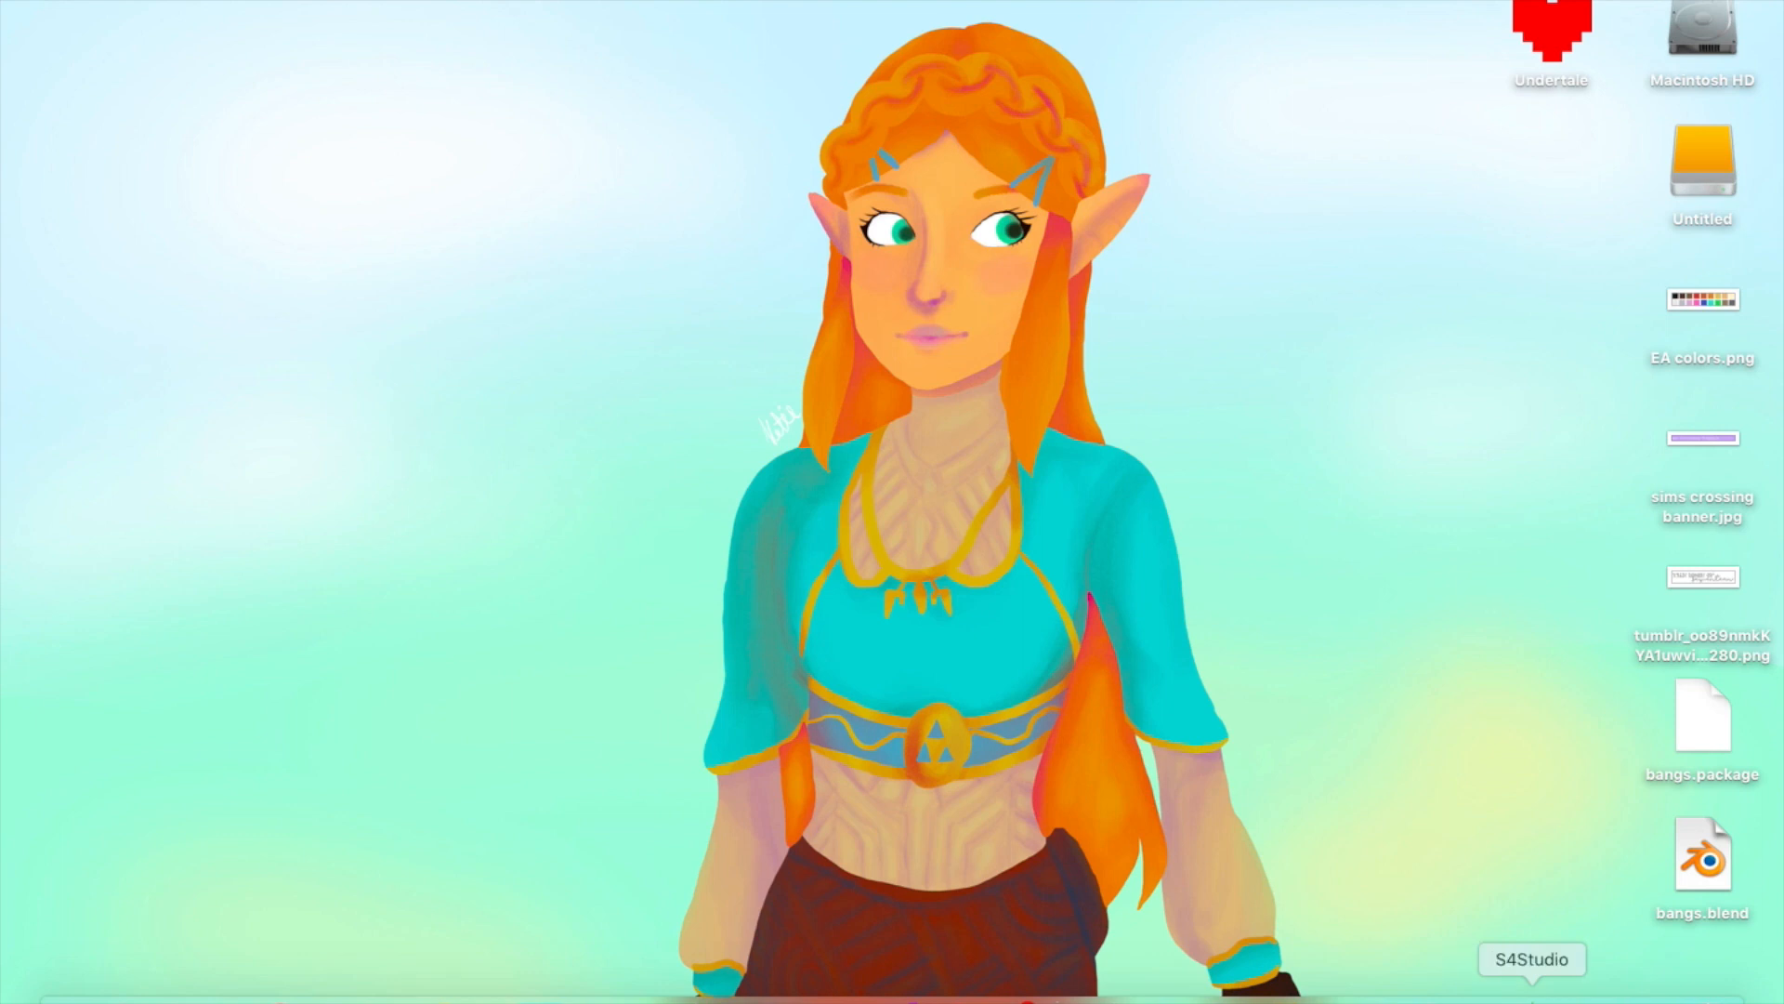
pyautogui.click(1613, 992)
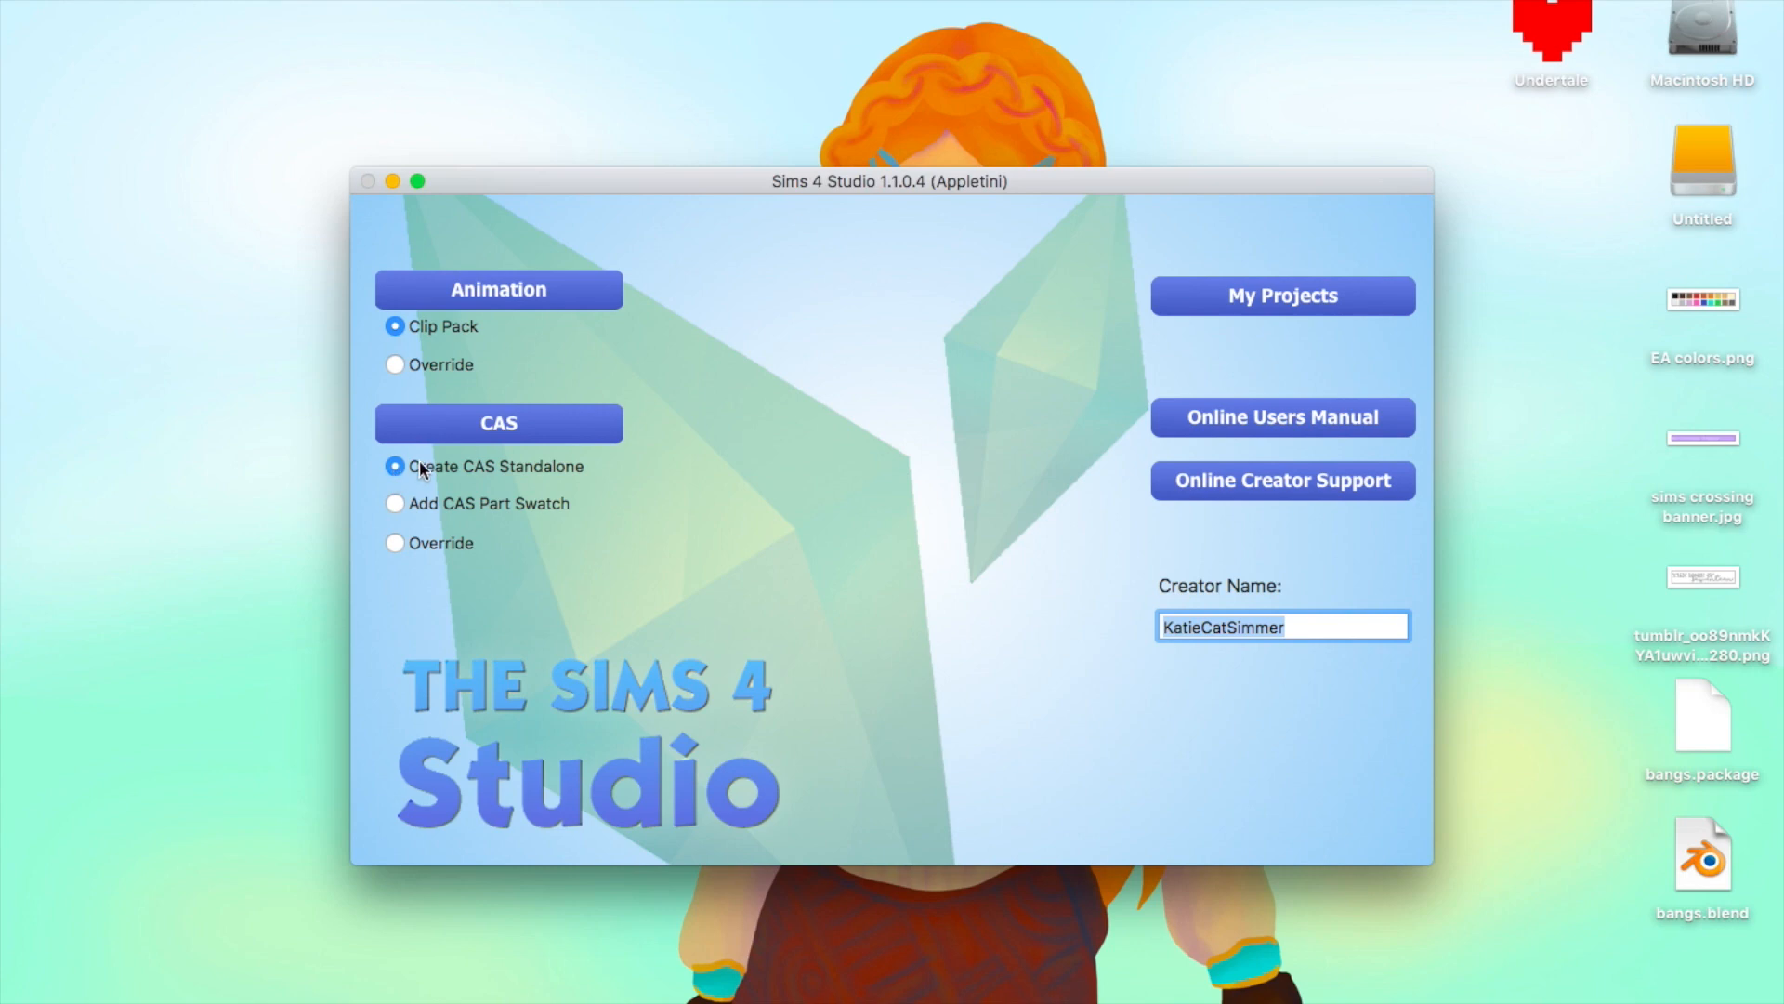
pyautogui.click(546, 427)
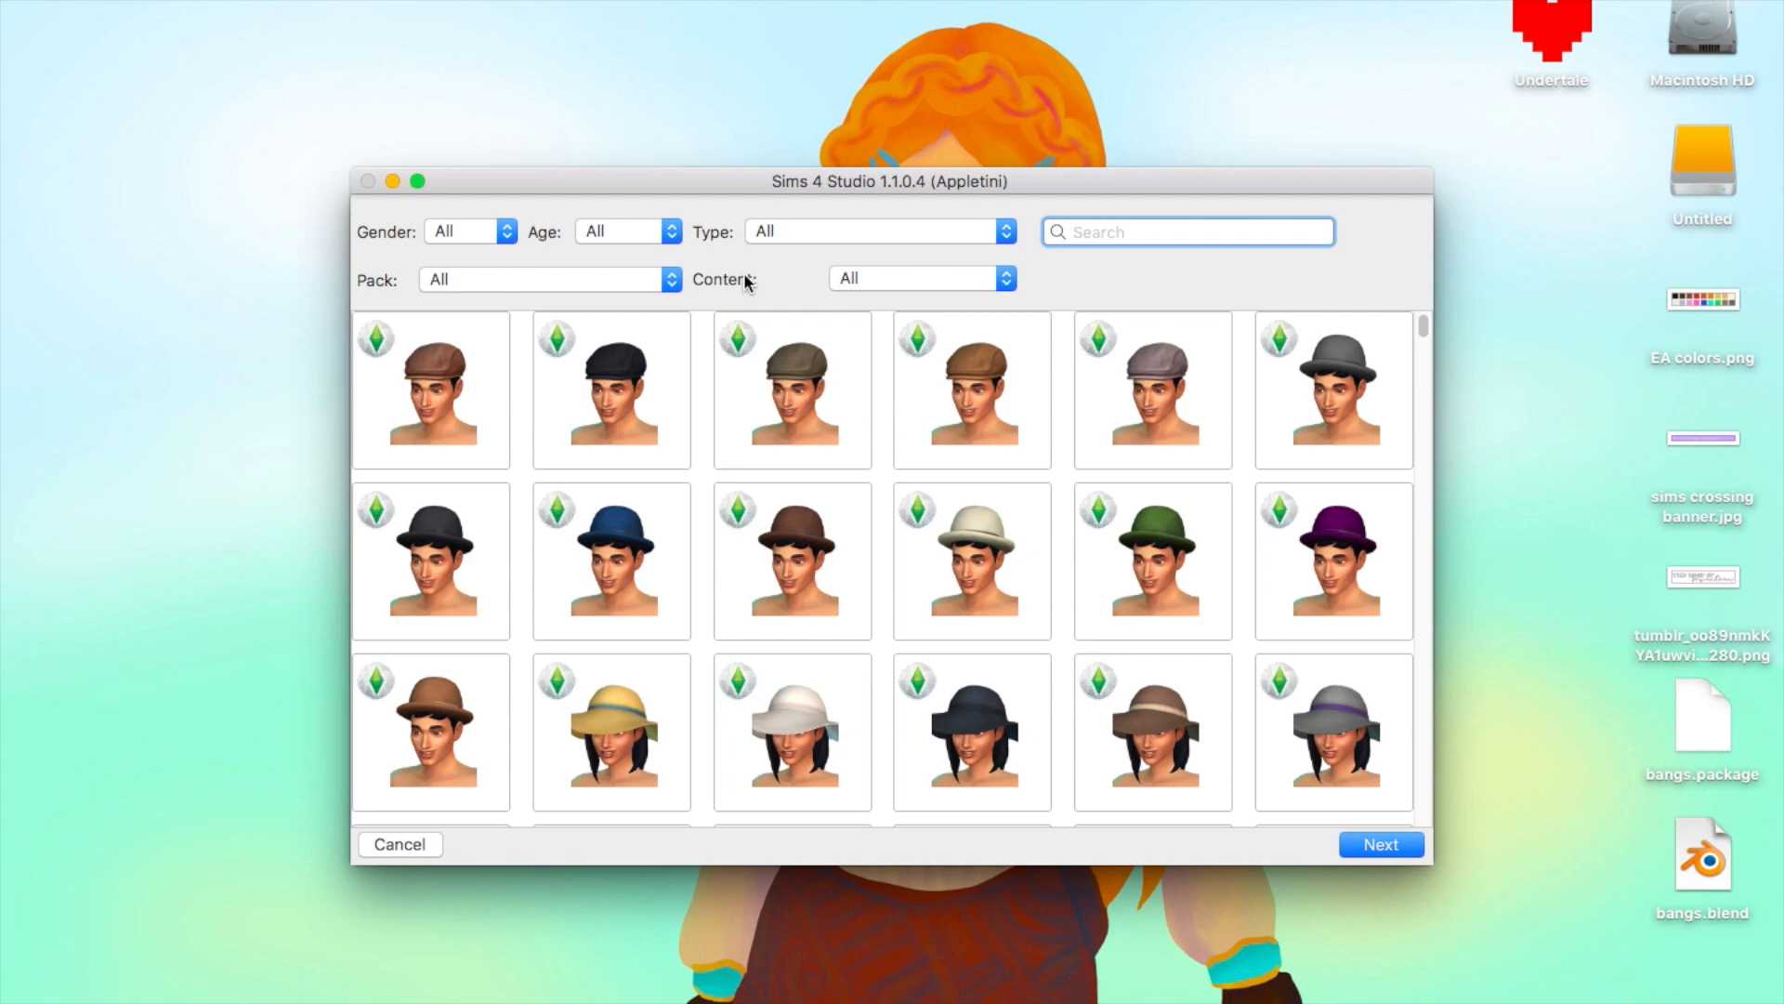
# Filter the CAS catalog to the Female gender and the Hair type
pyautogui.click(507, 231)
pyautogui.click(500, 251)
pyautogui.click(817, 235)
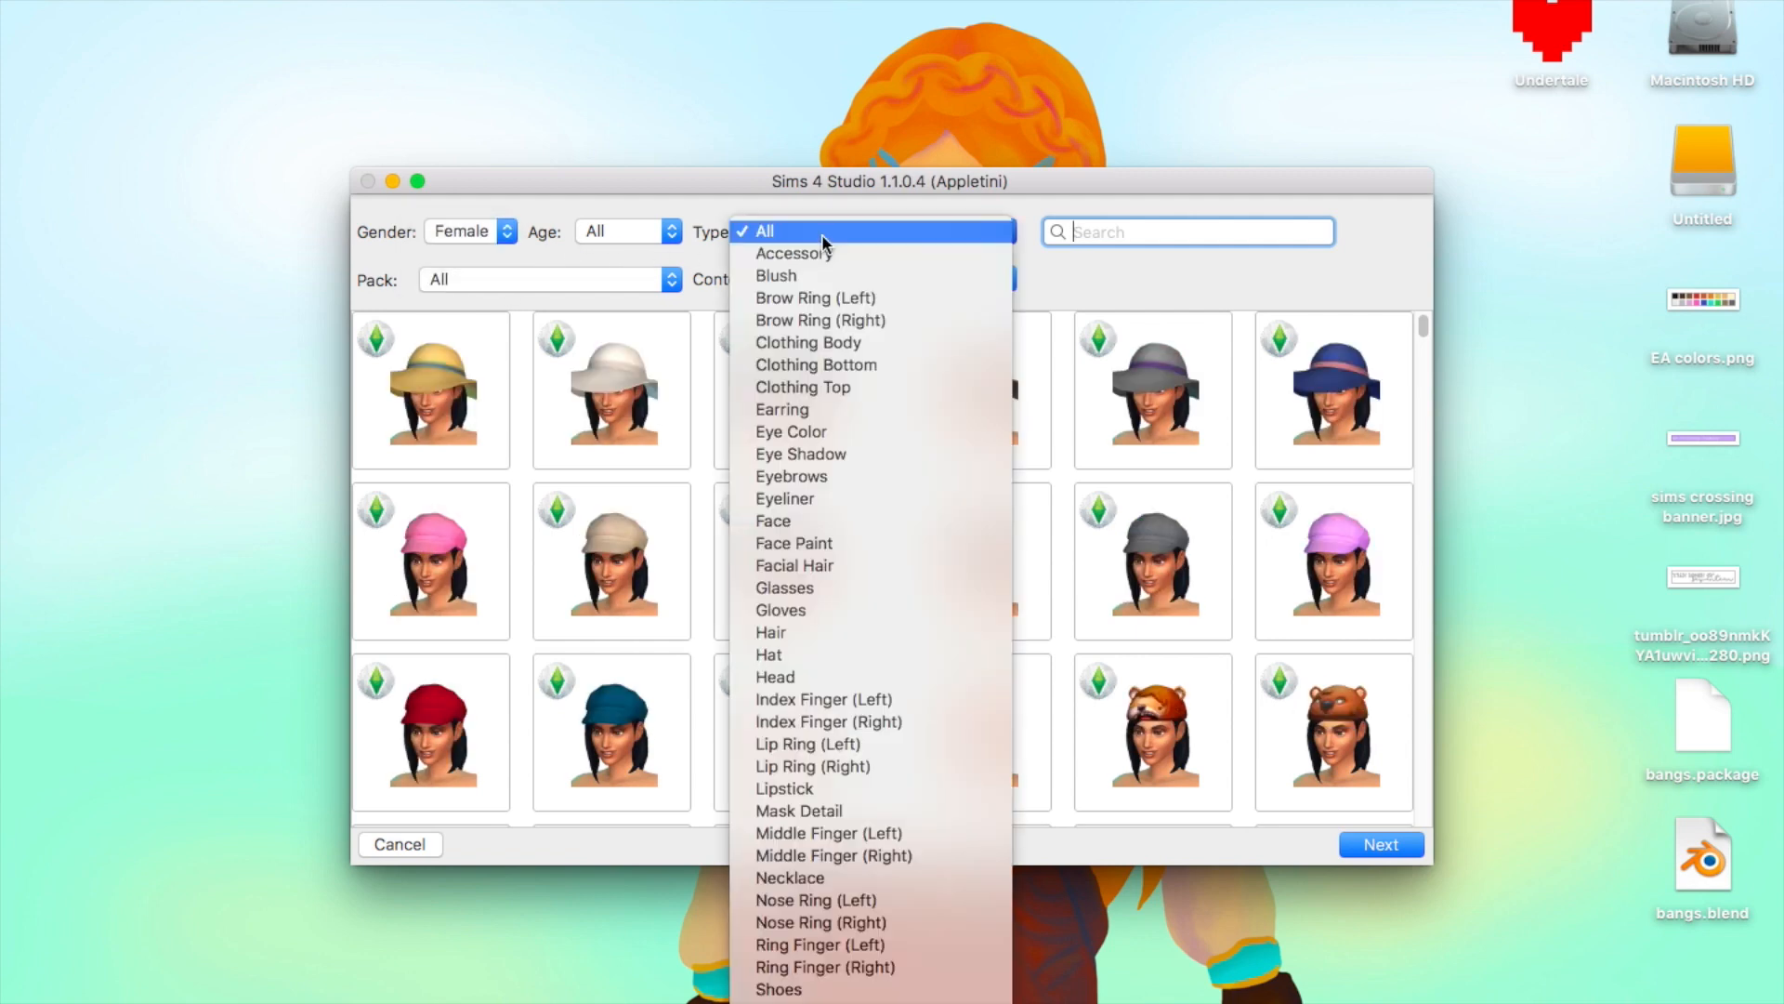
pyautogui.click(816, 631)
# Browse the female hair catalog for a suitable base hairstyle
pyautogui.scroll(-5, 807, 502)
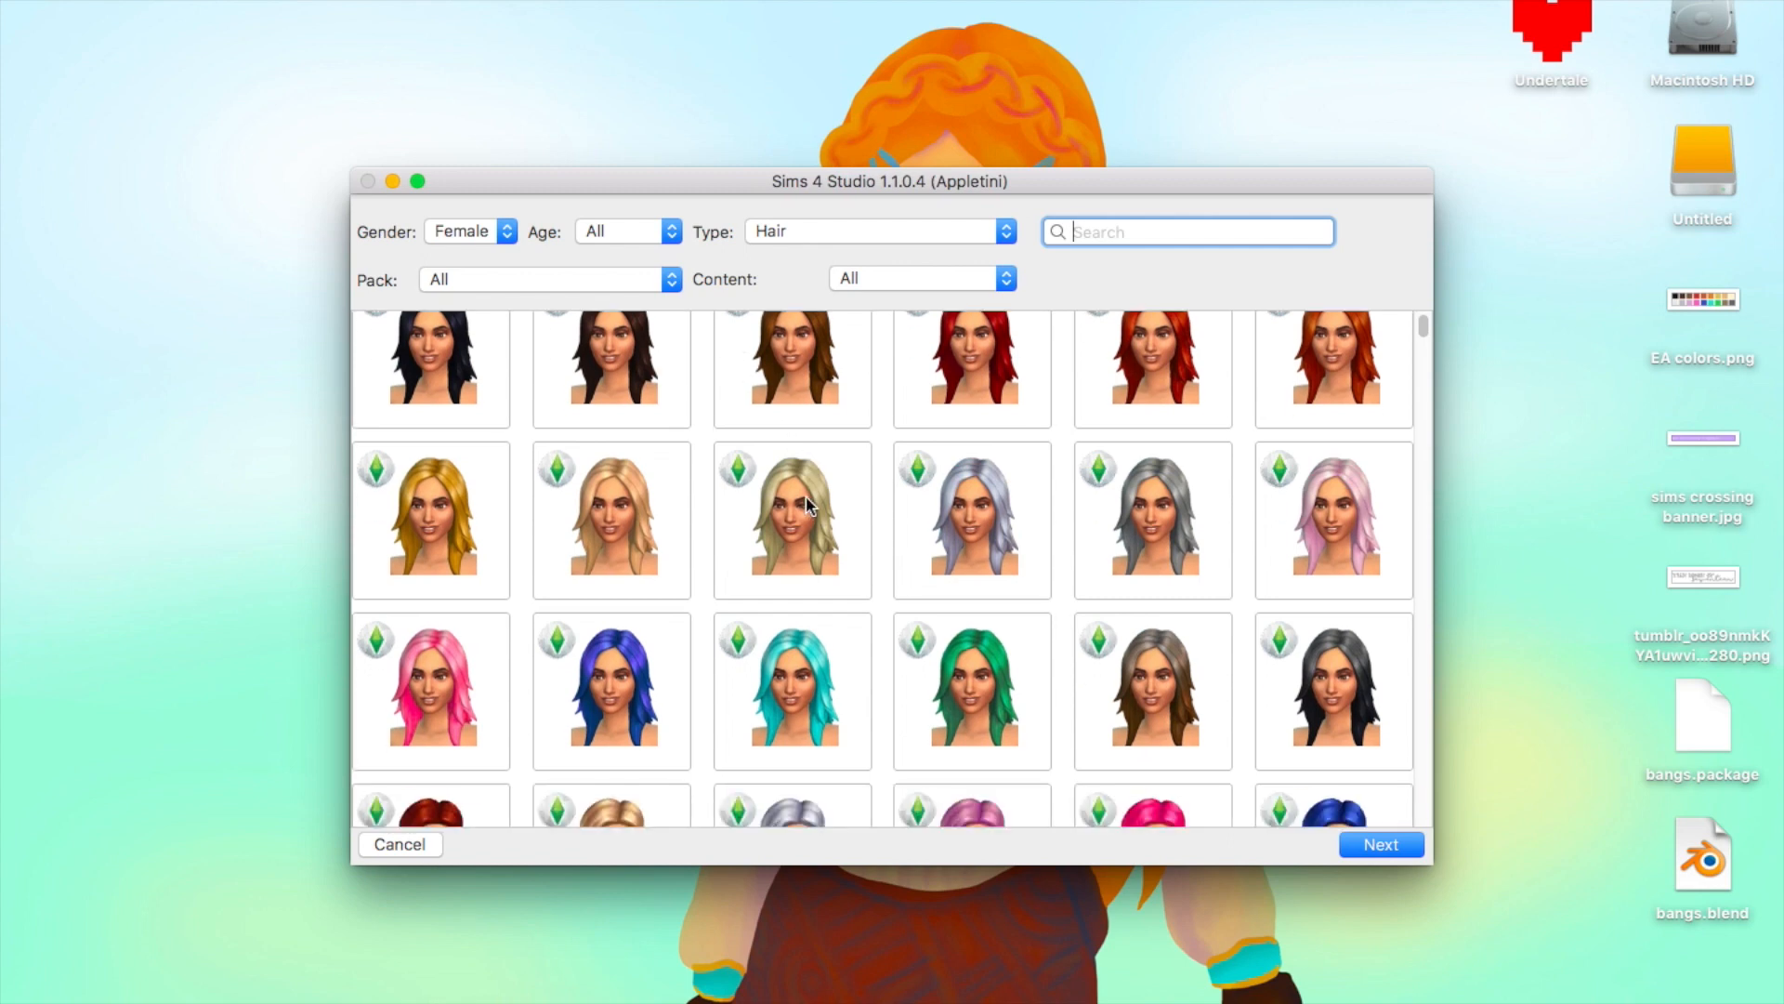
pyautogui.scroll(-10, 807, 505)
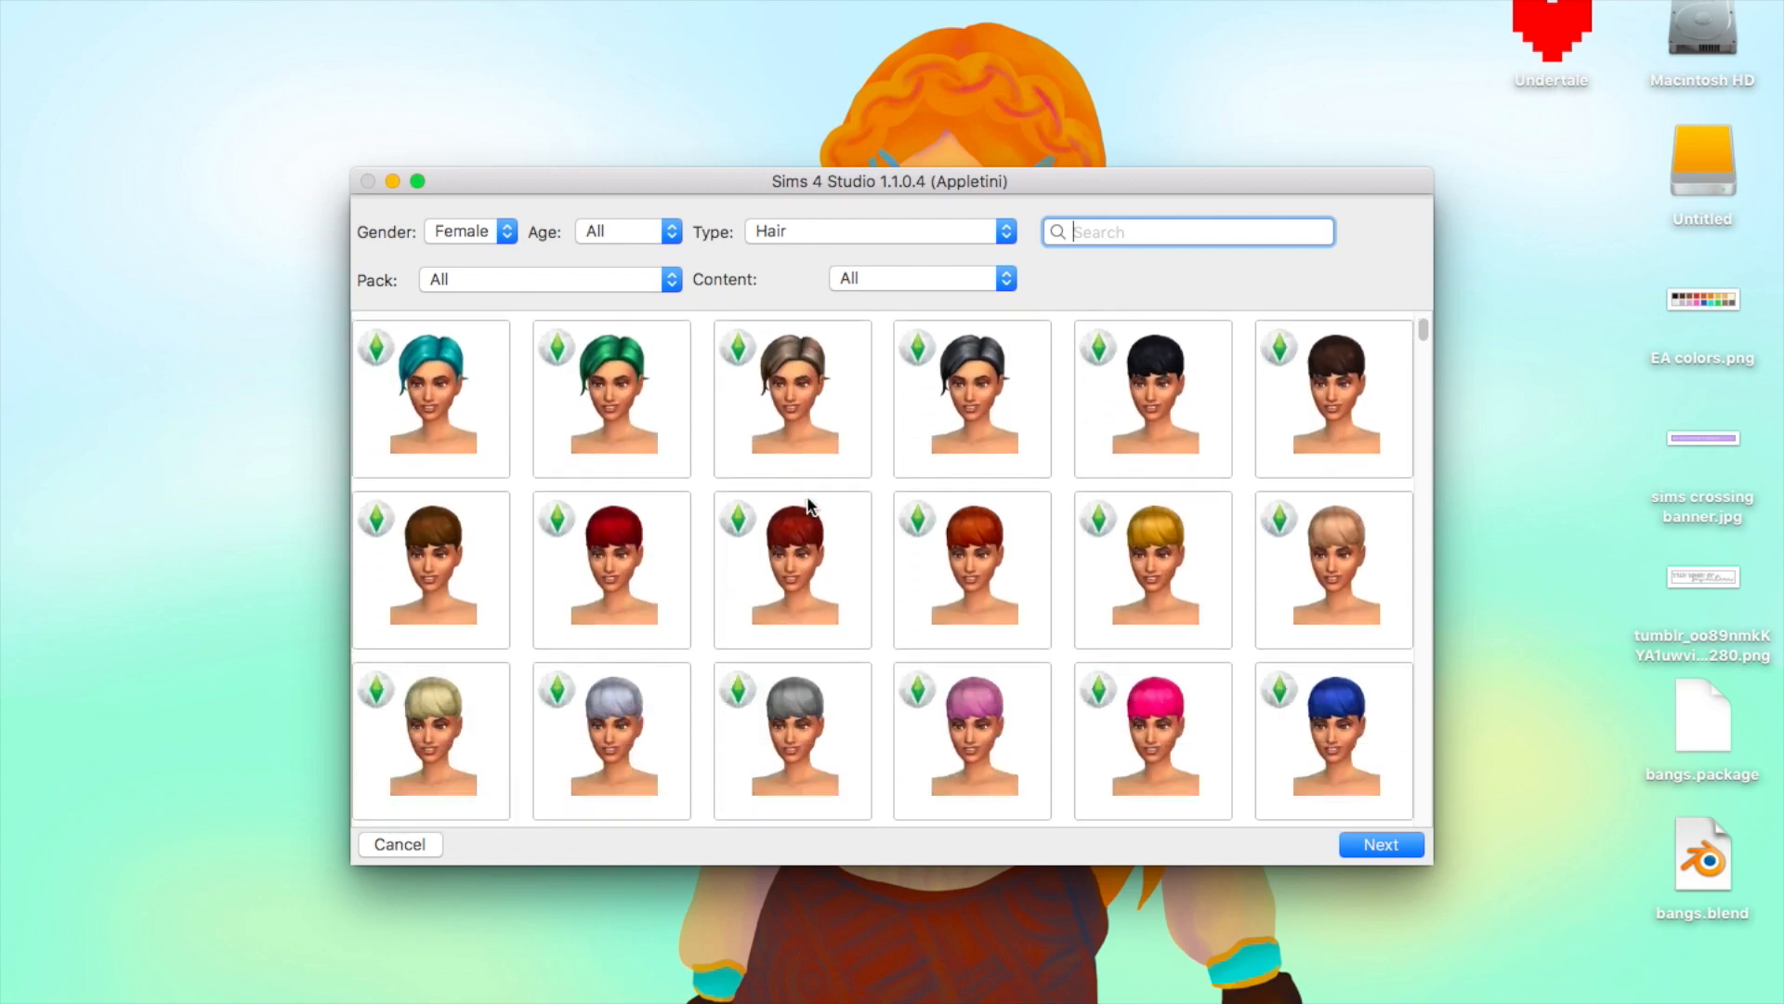
pyautogui.scroll(-10, 807, 504)
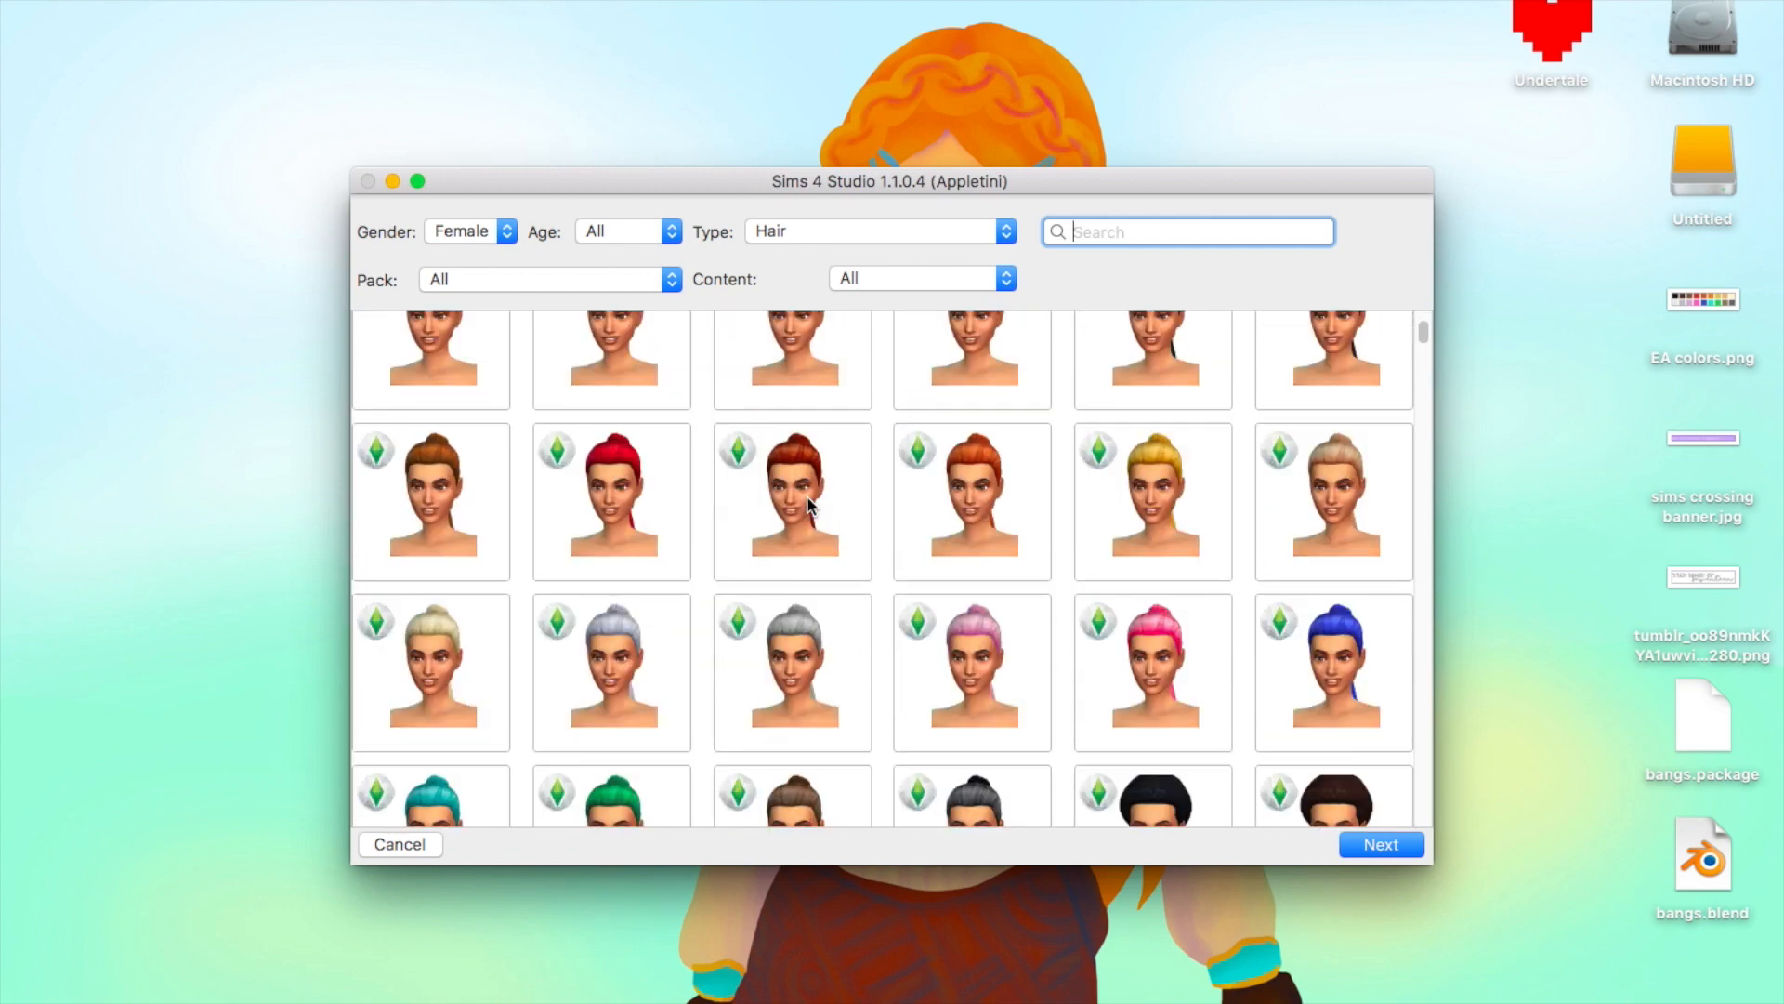
pyautogui.scroll(-8, 808, 505)
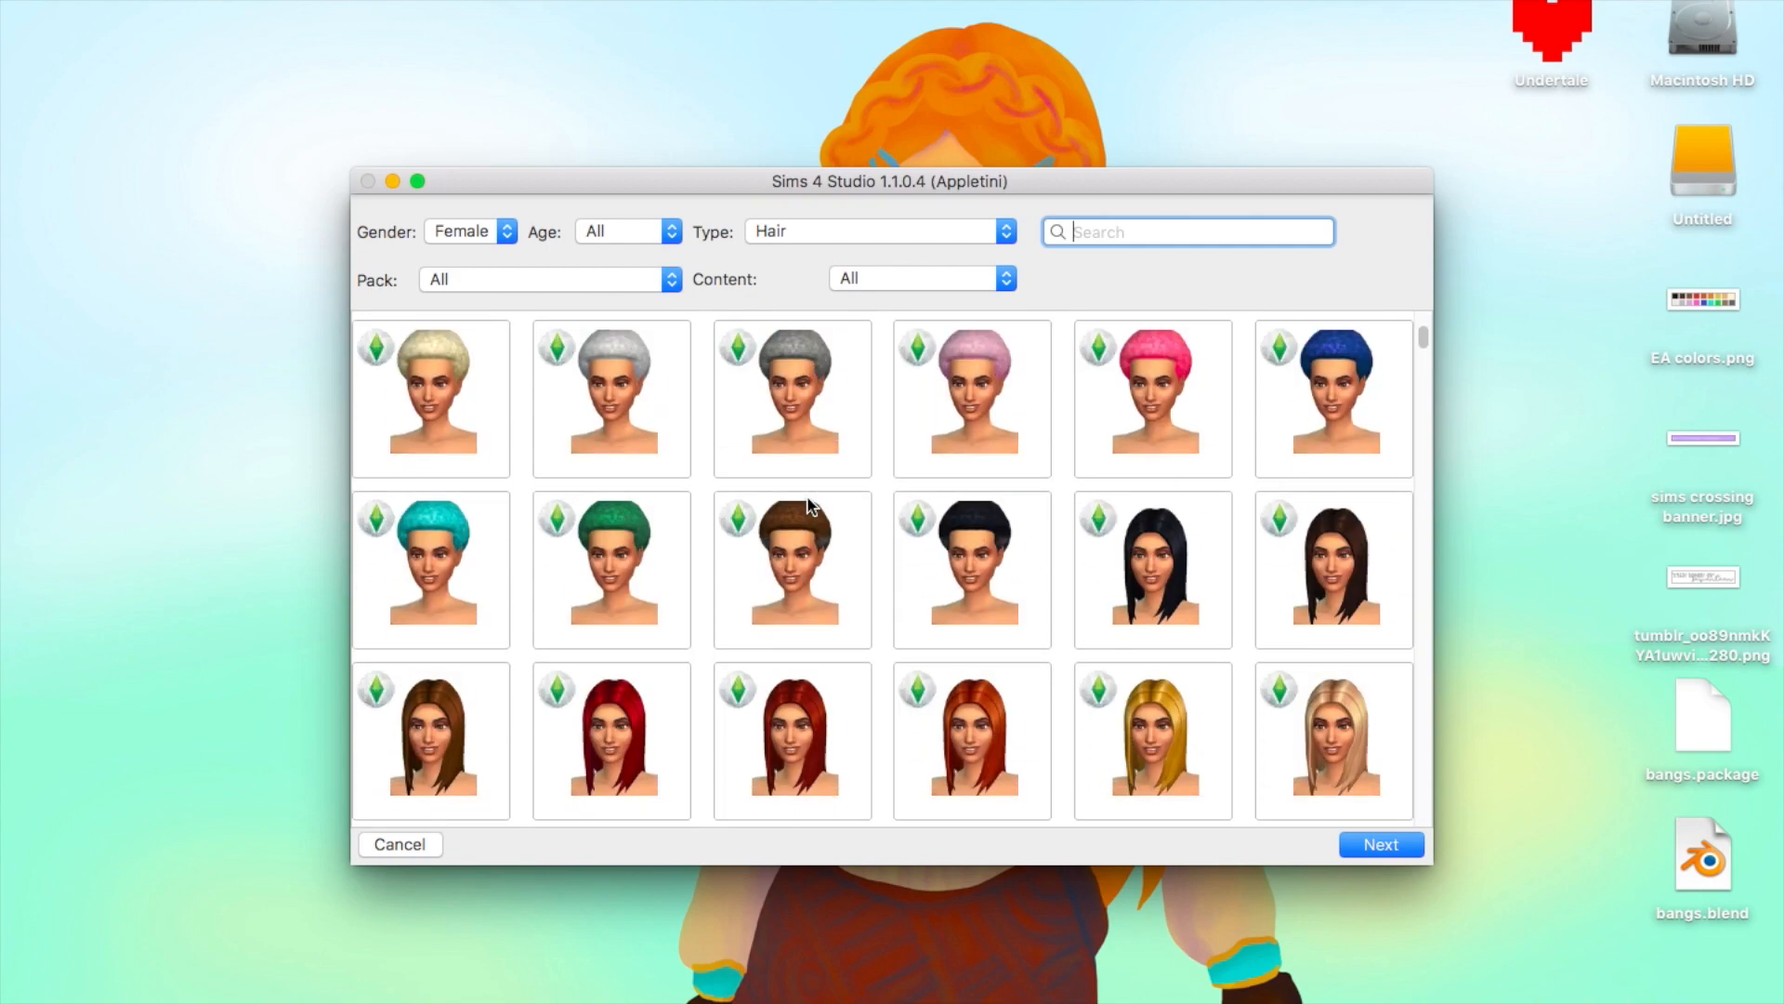
pyautogui.scroll(-10, 806, 505)
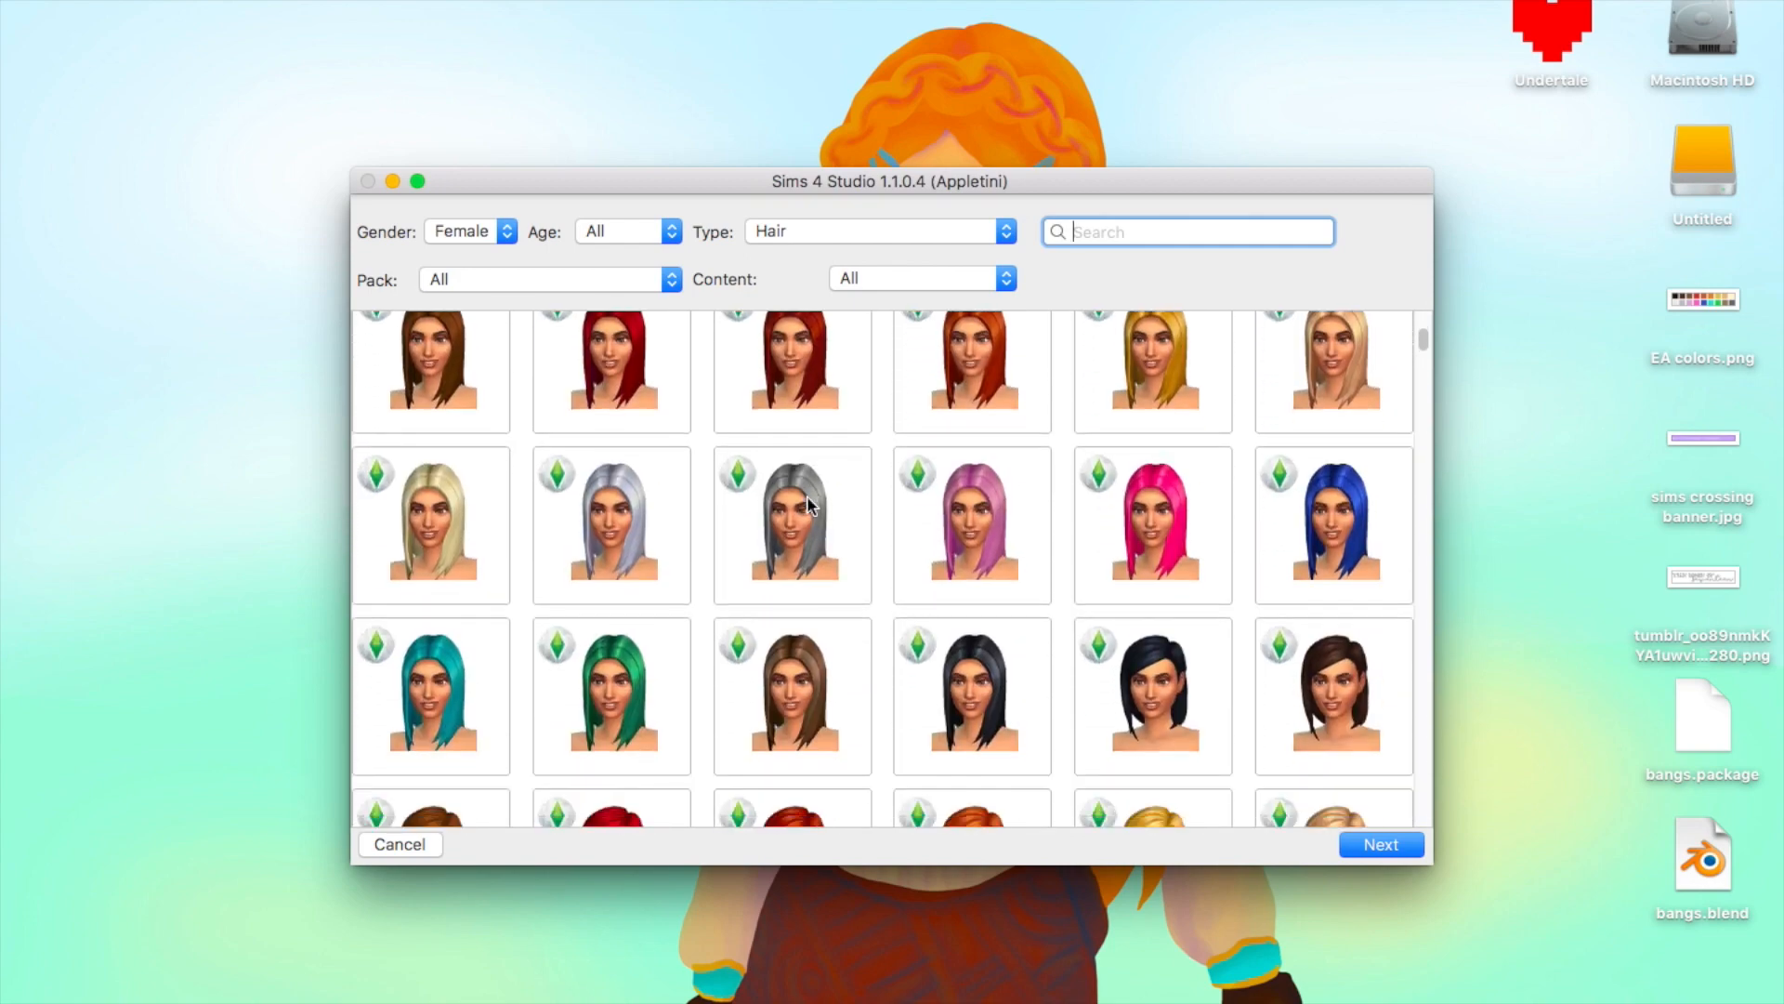
pyautogui.scroll(-10, 807, 505)
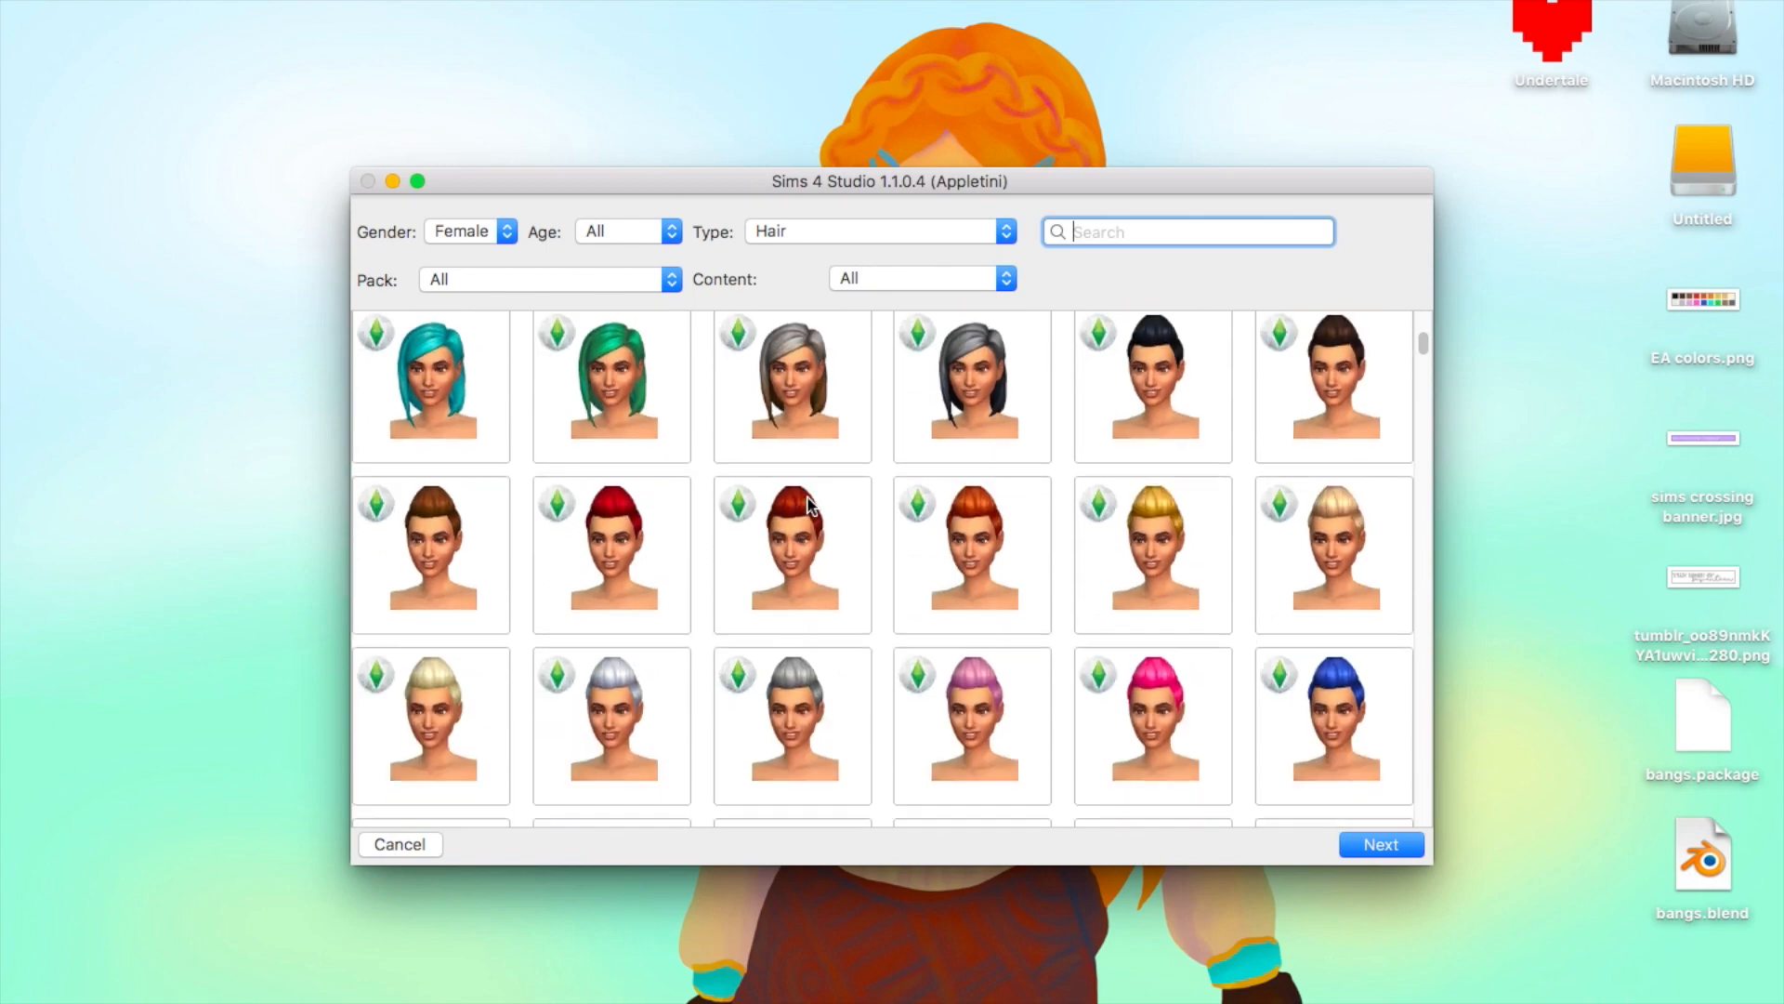
pyautogui.scroll(-10, 807, 505)
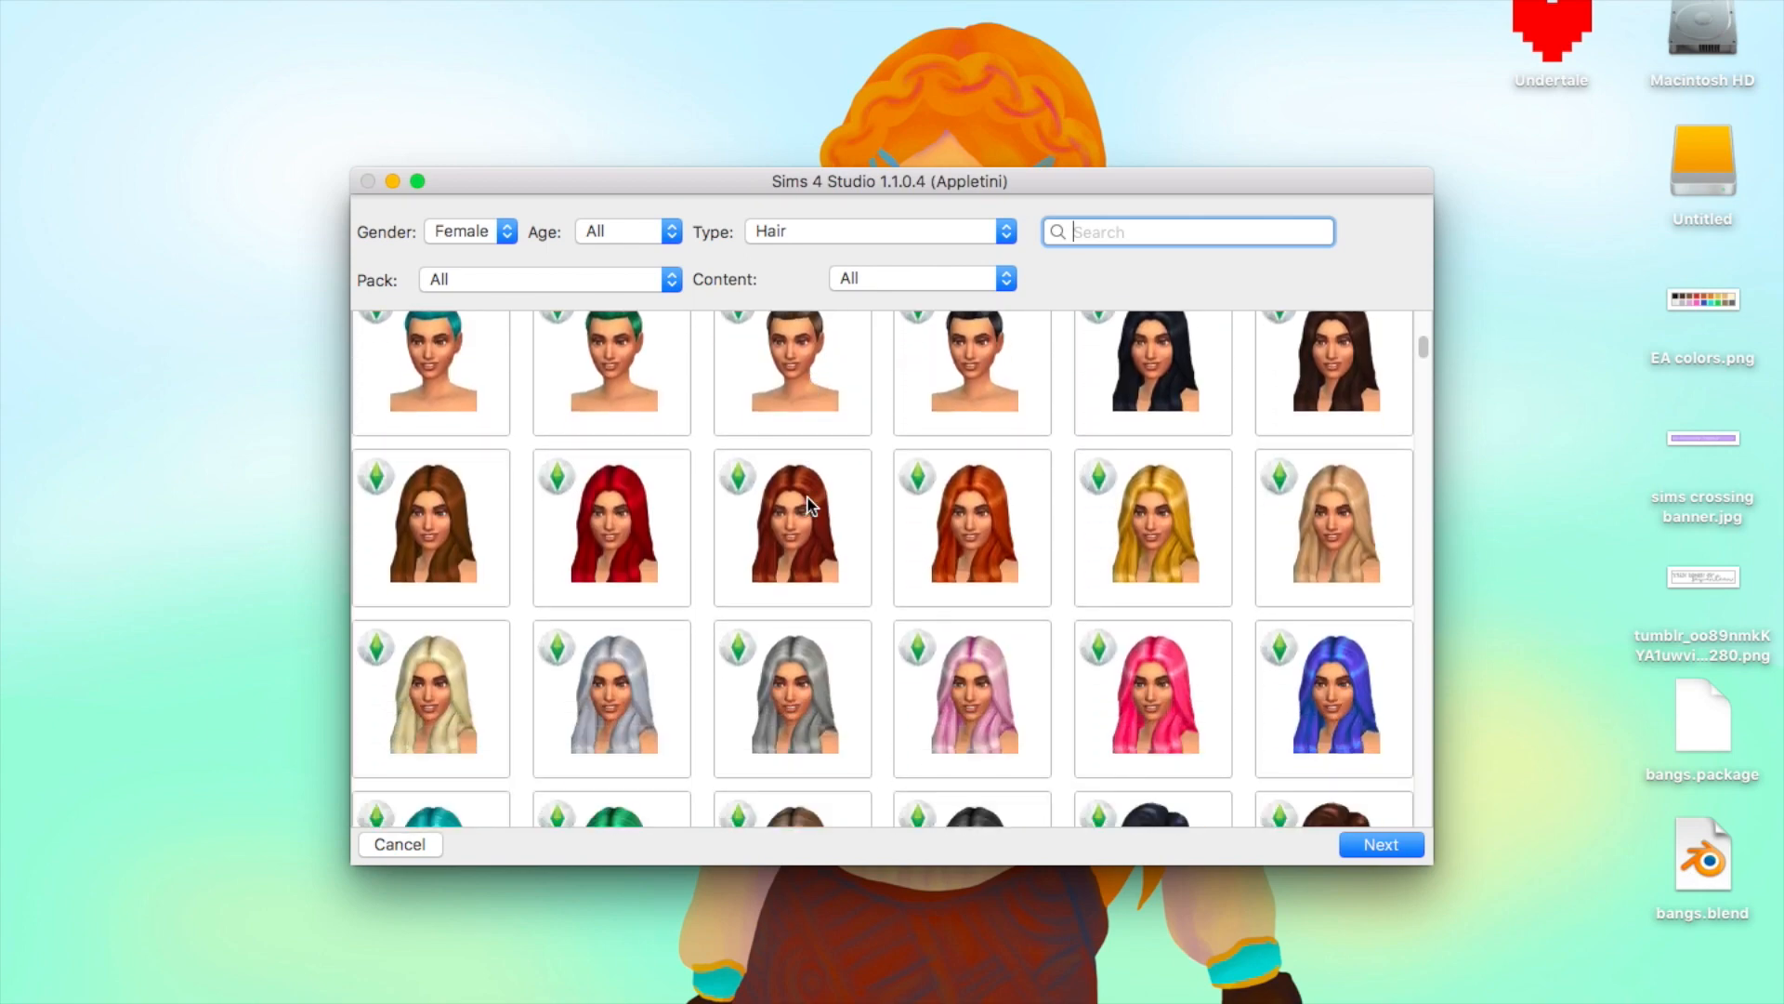
pyautogui.scroll(-10, 807, 505)
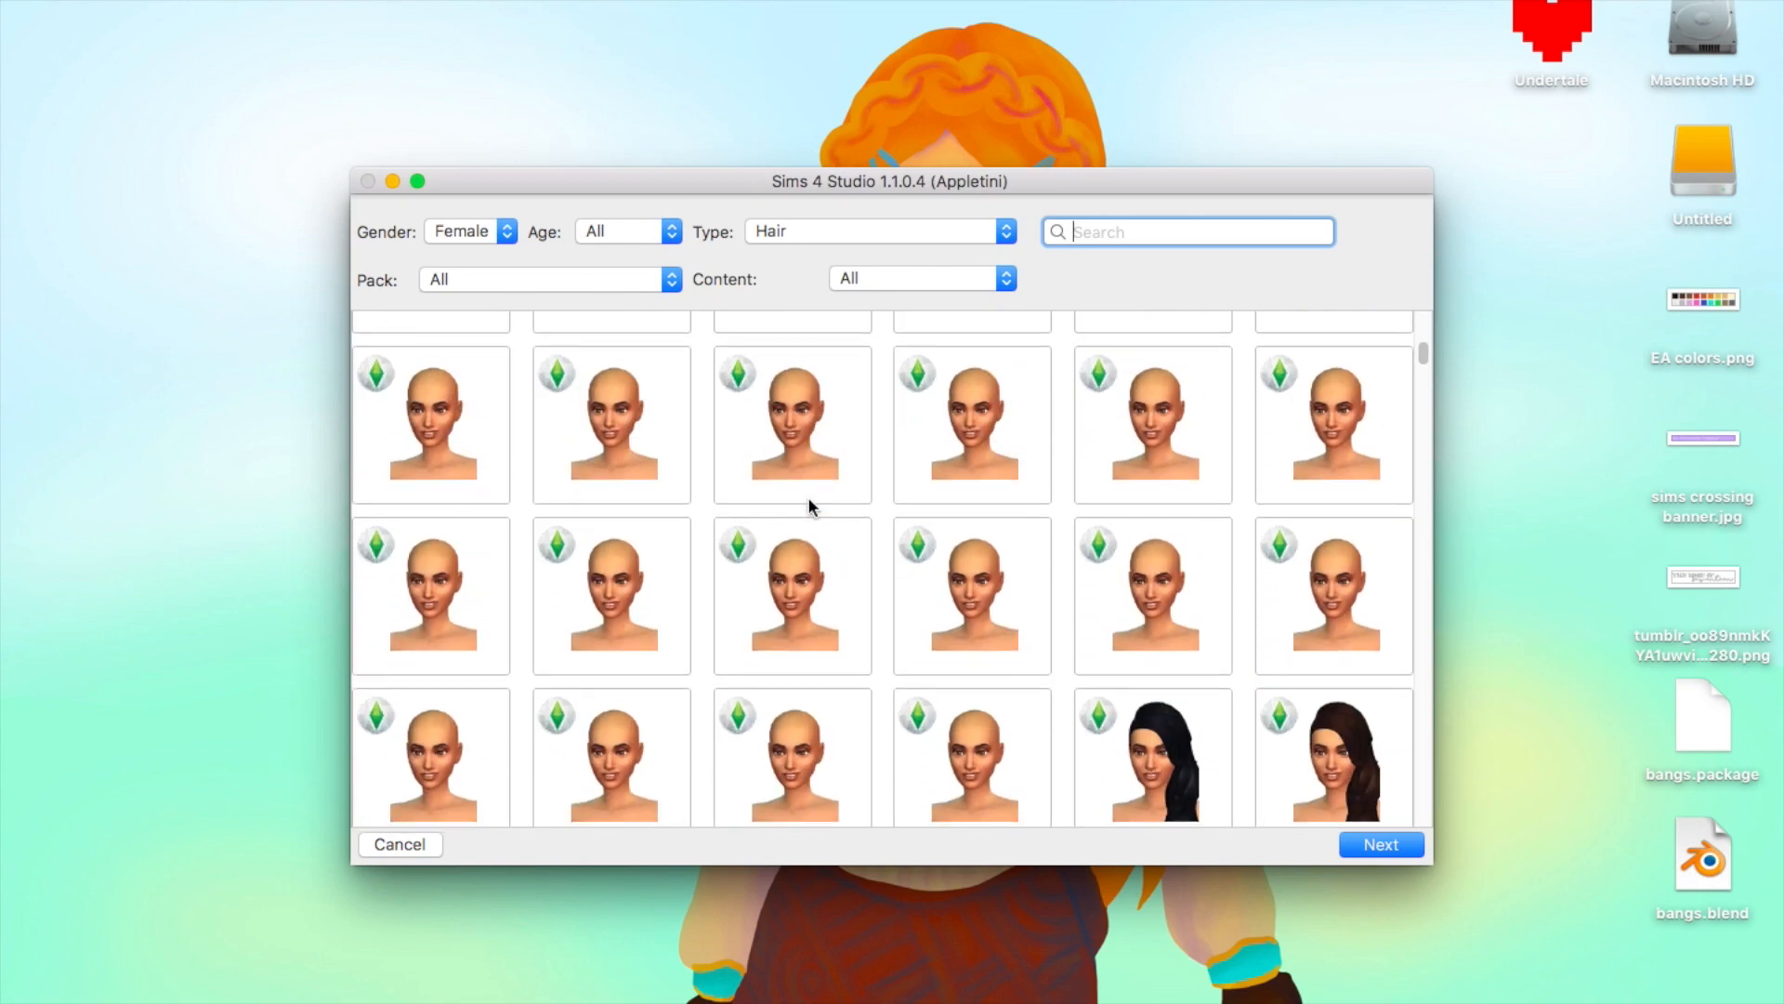
pyautogui.scroll(-10, 808, 505)
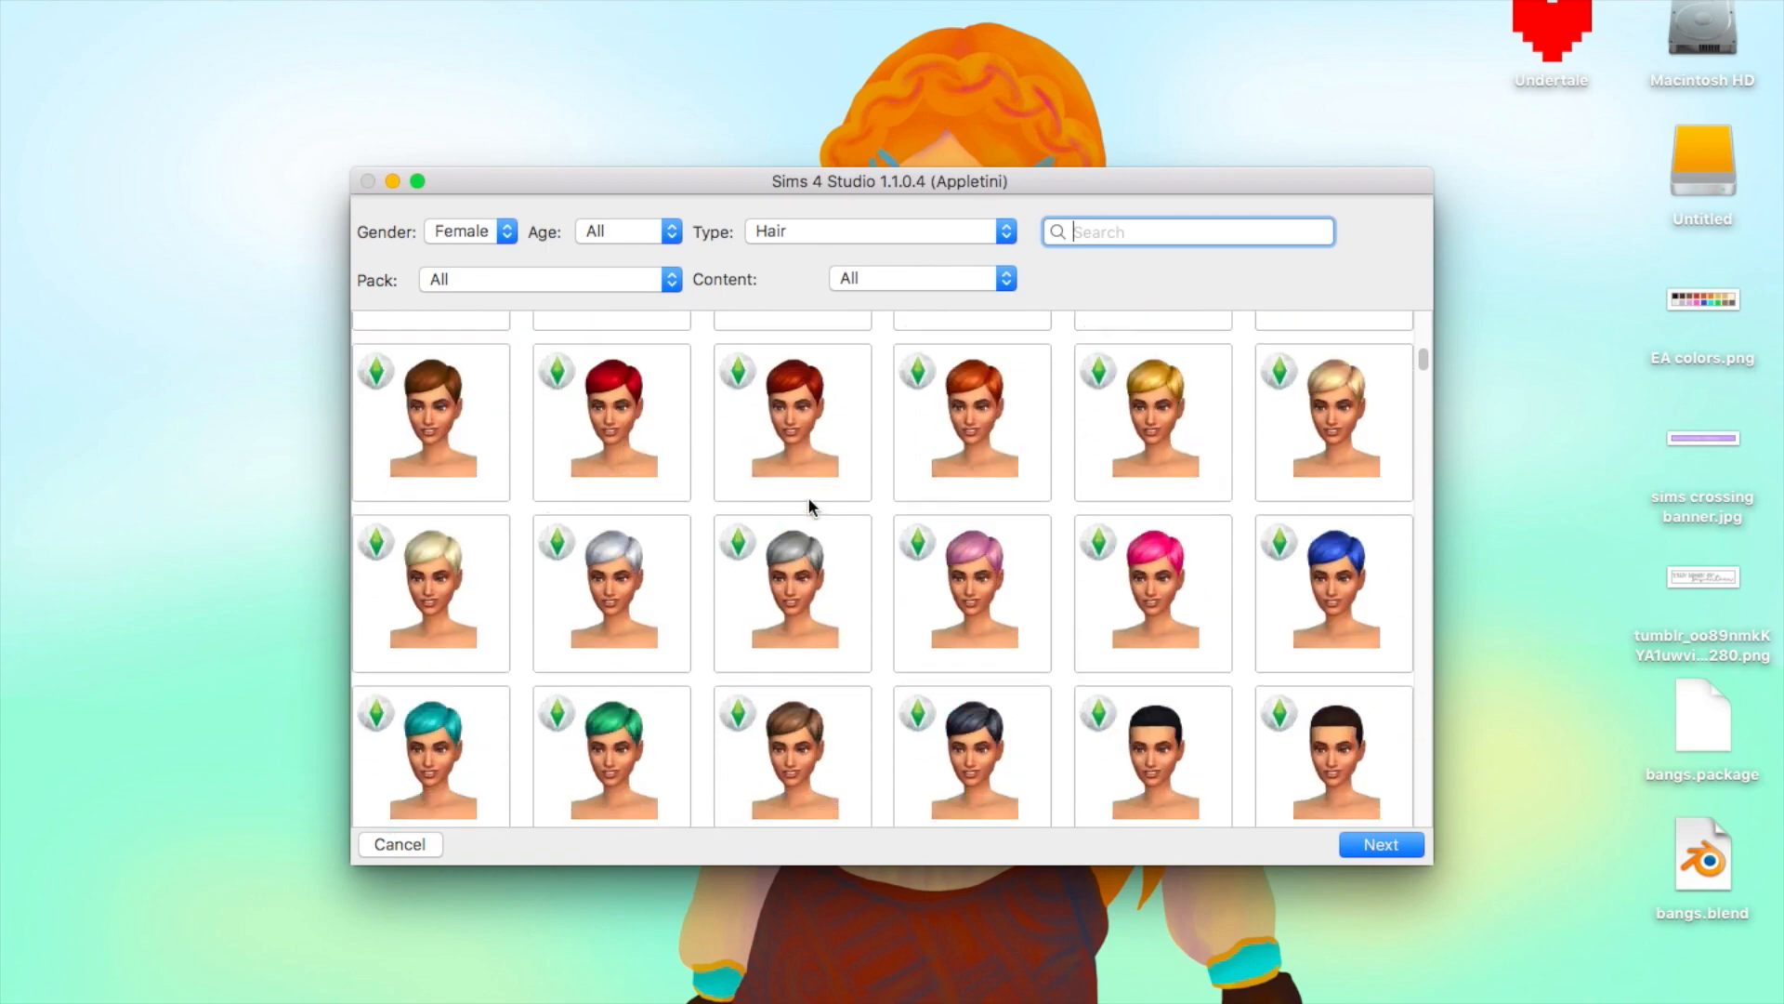
pyautogui.scroll(-10, 809, 504)
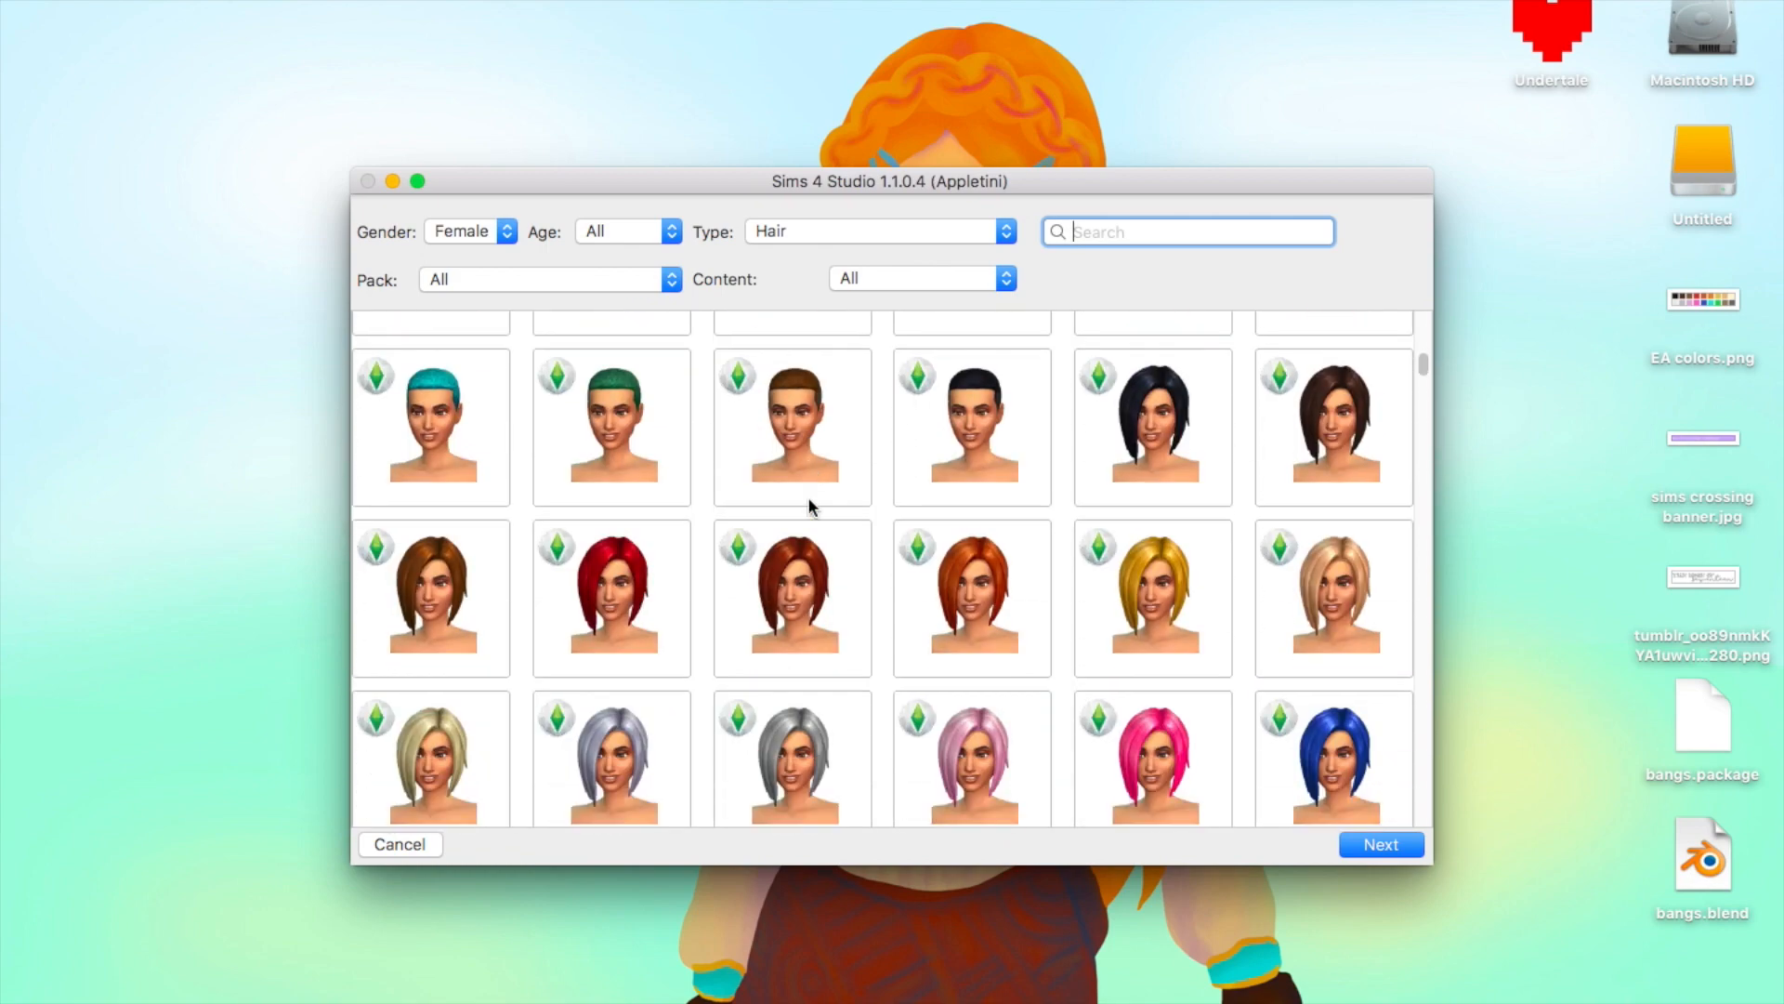
pyautogui.scroll(-10, 808, 505)
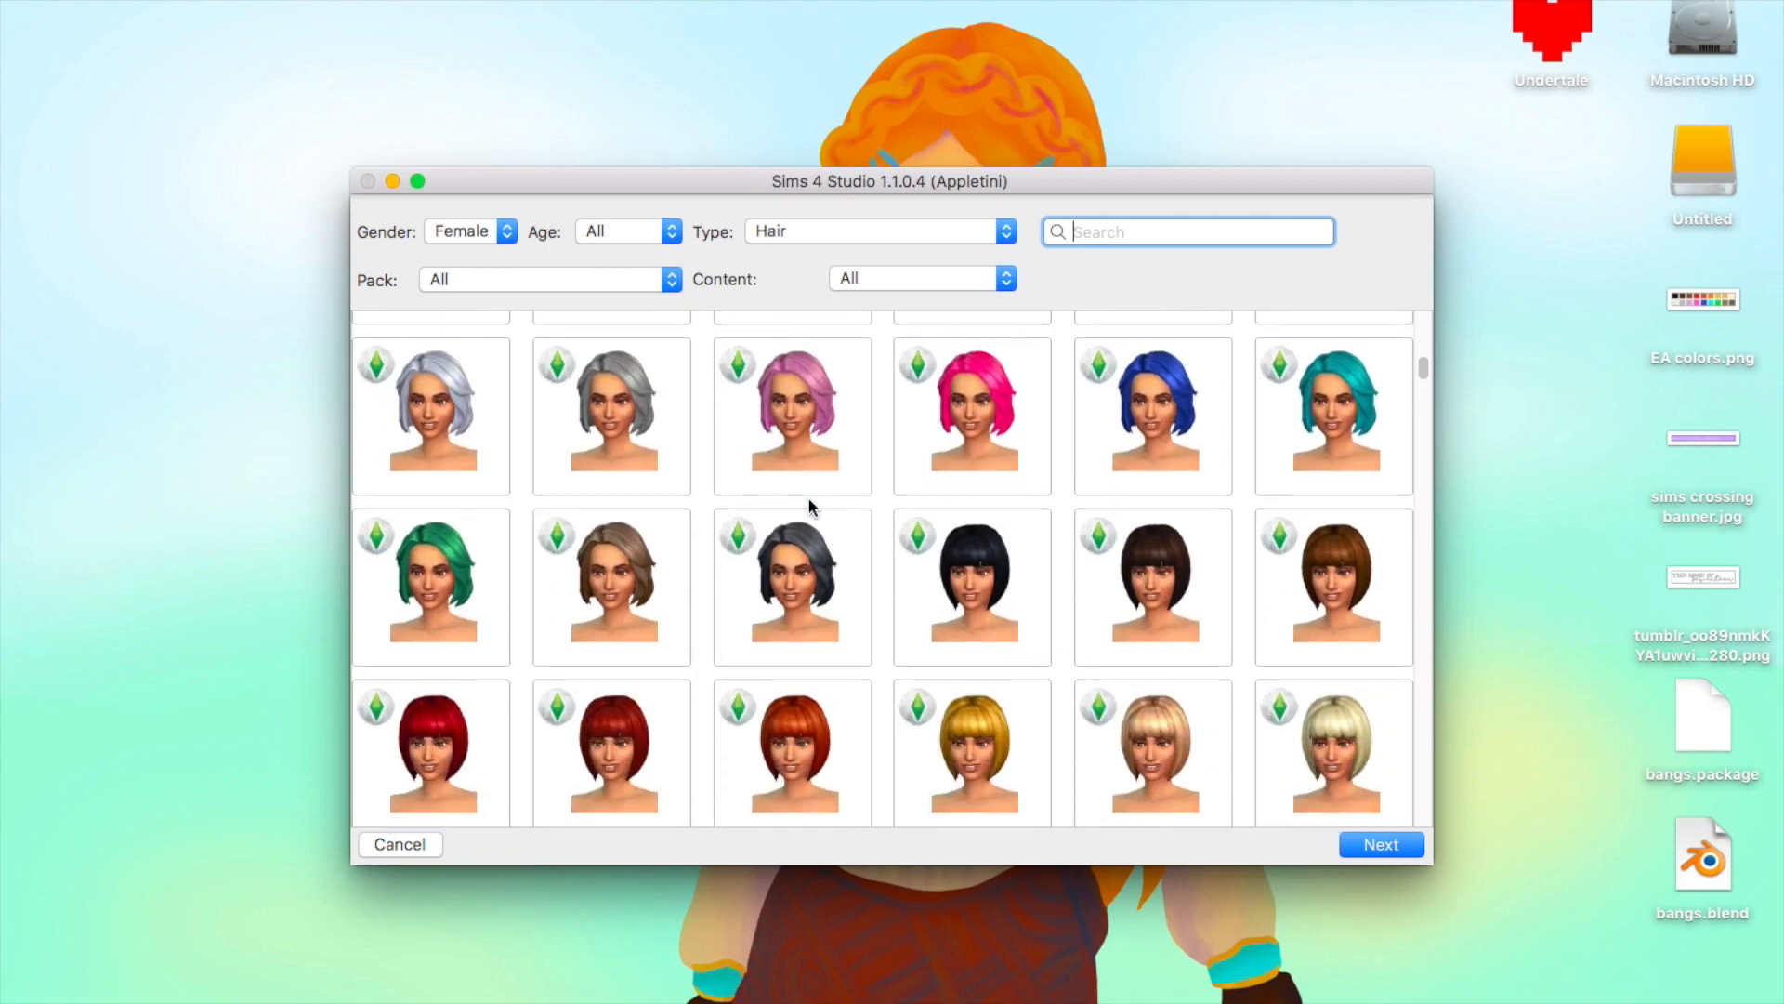
pyautogui.scroll(-10, 809, 505)
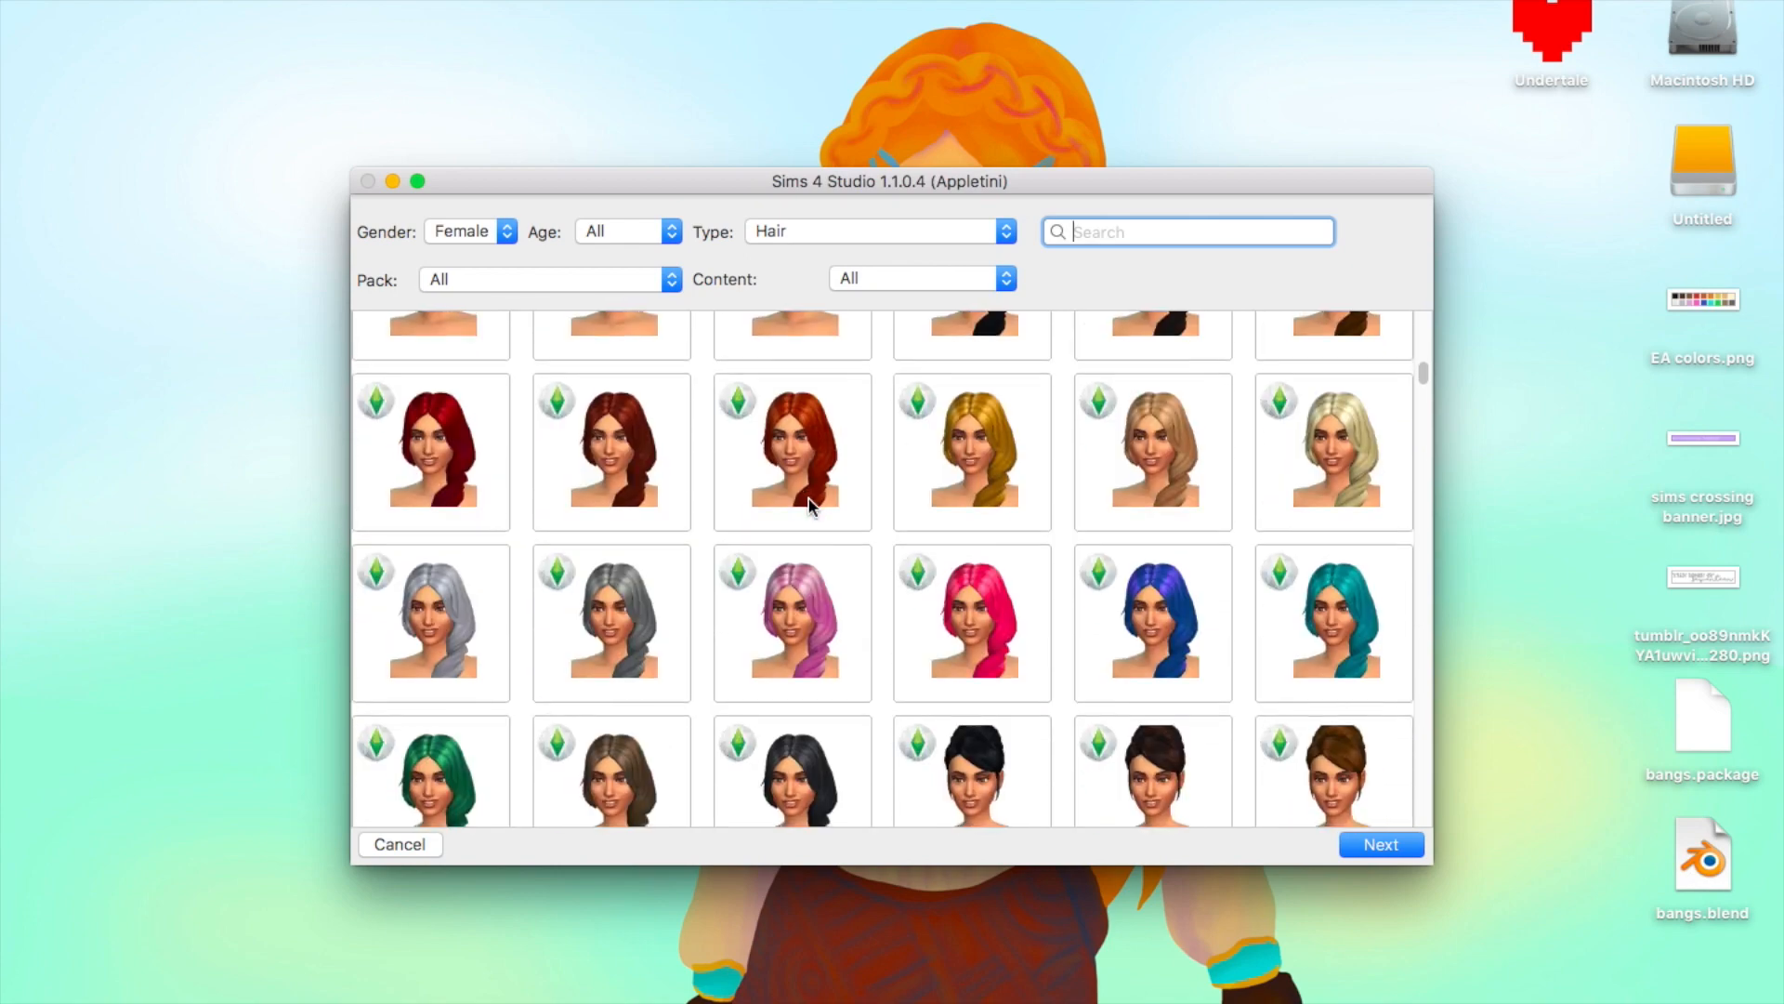
pyautogui.scroll(-10, 809, 506)
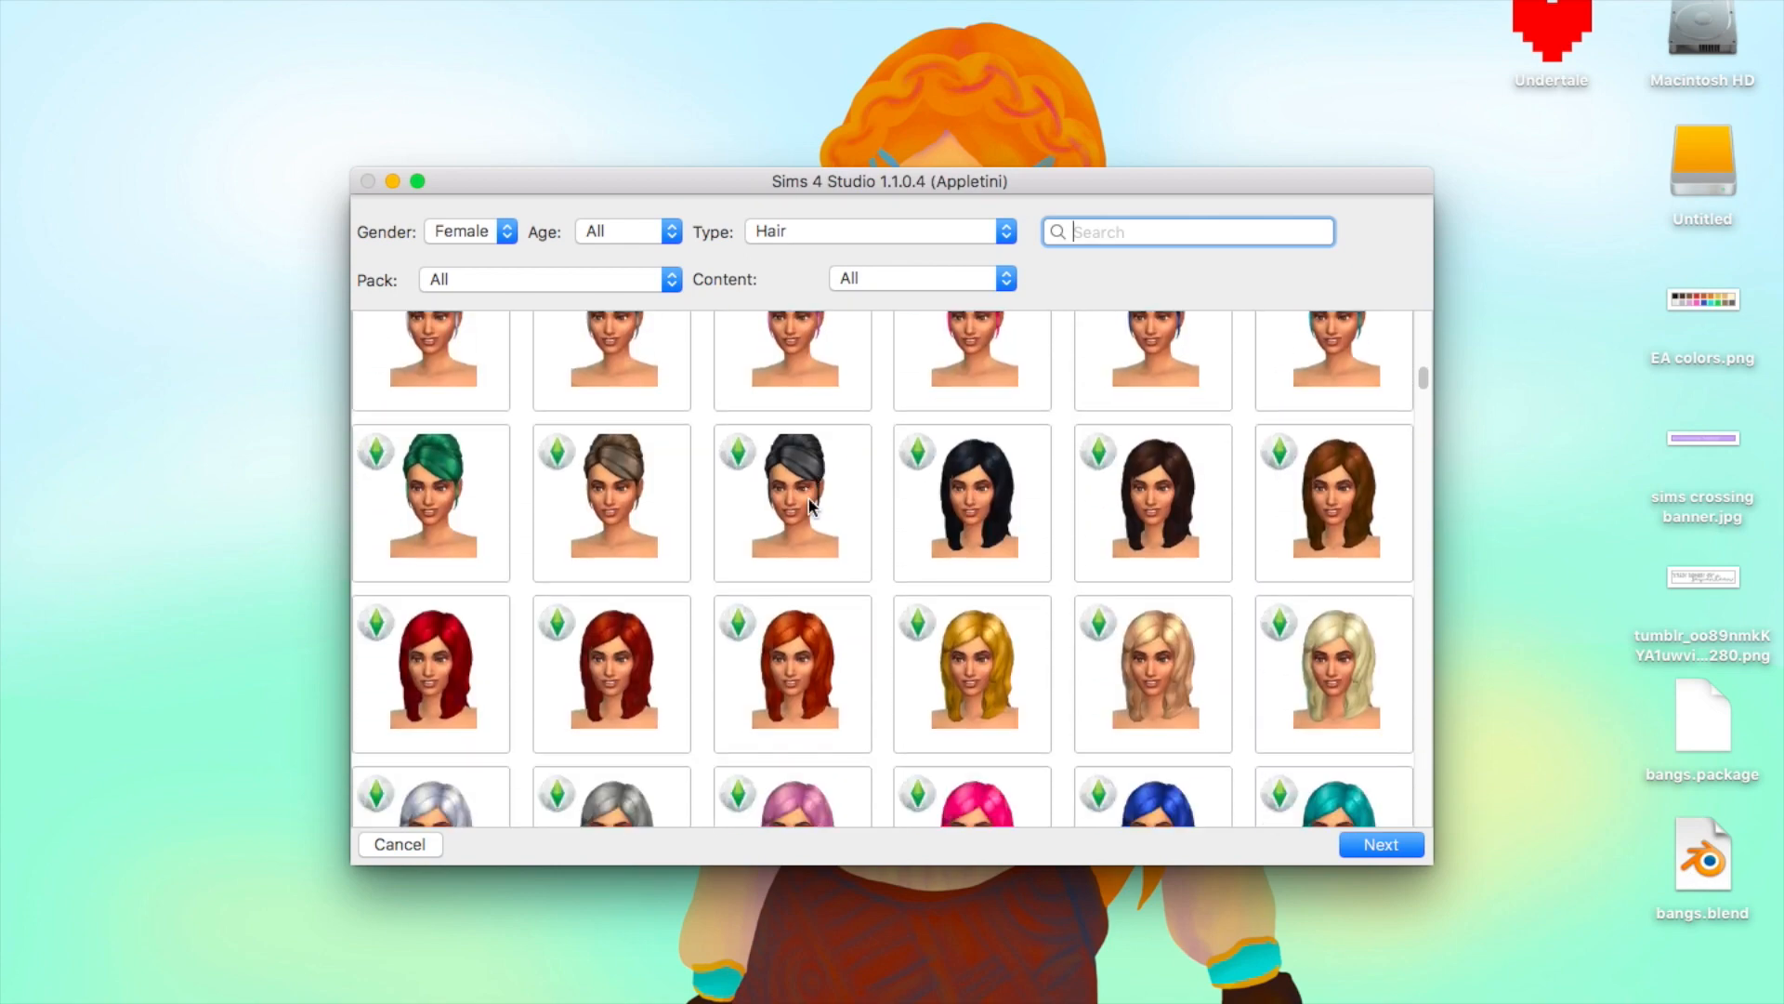
pyautogui.scroll(-10, 805, 507)
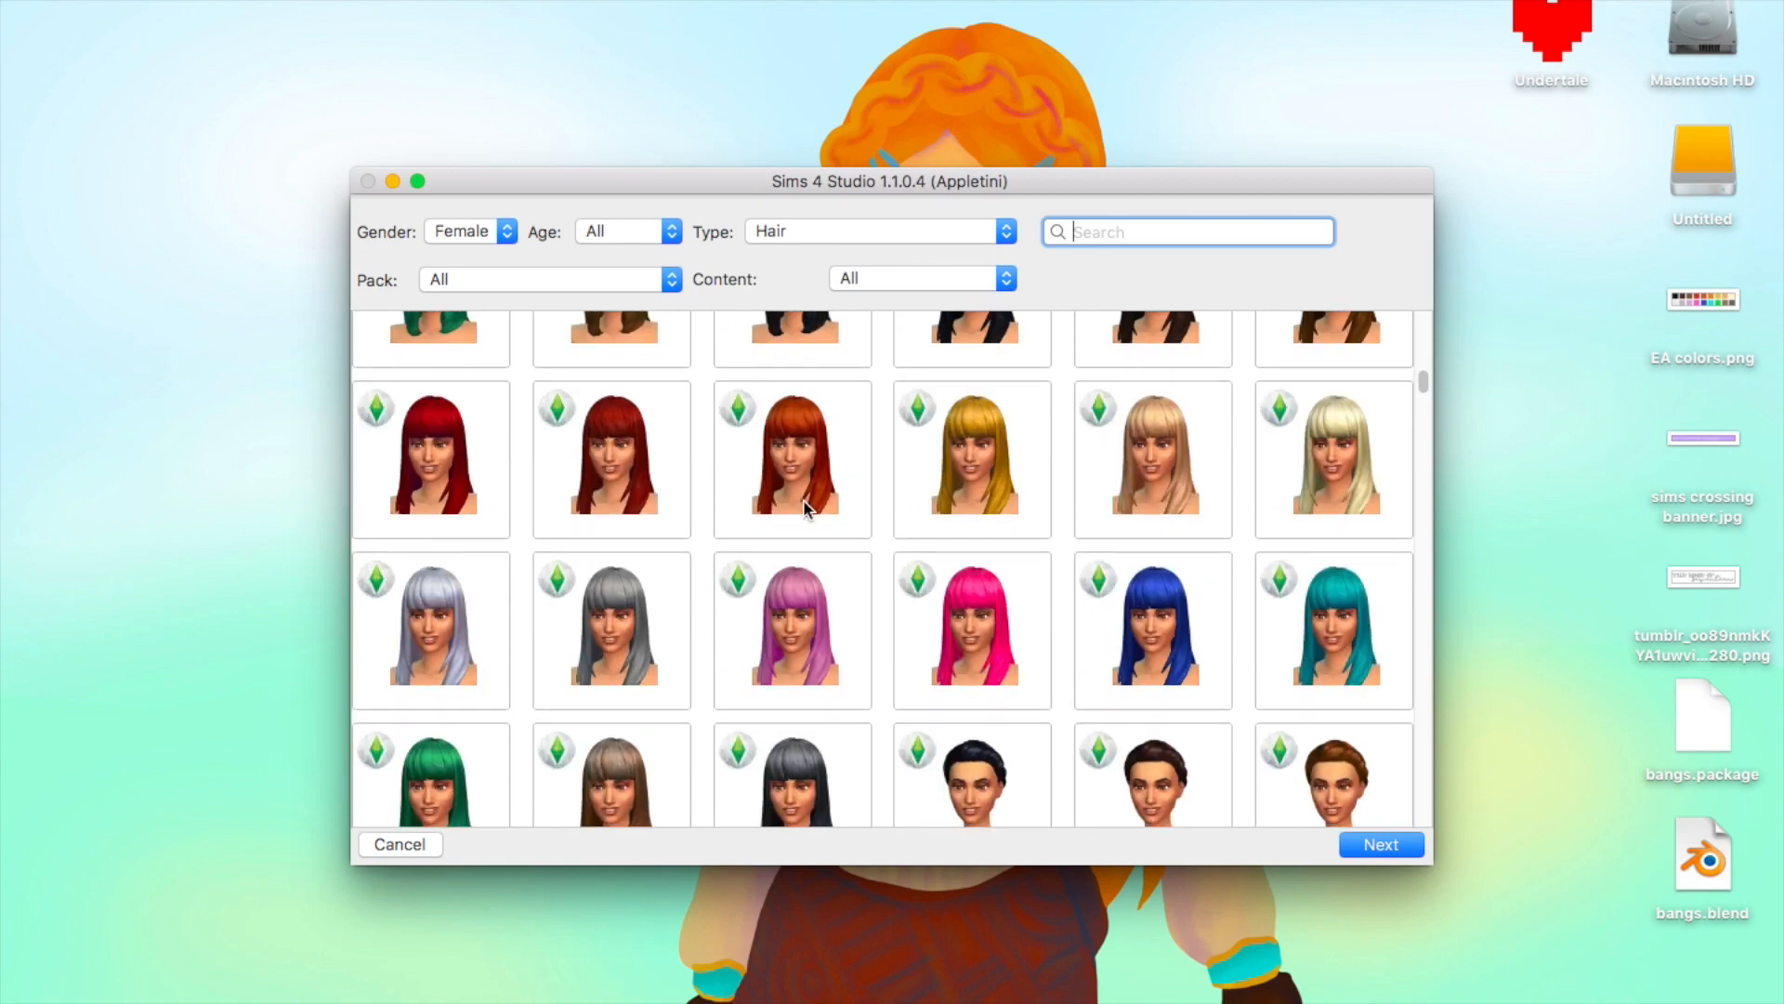
pyautogui.scroll(-5, 805, 506)
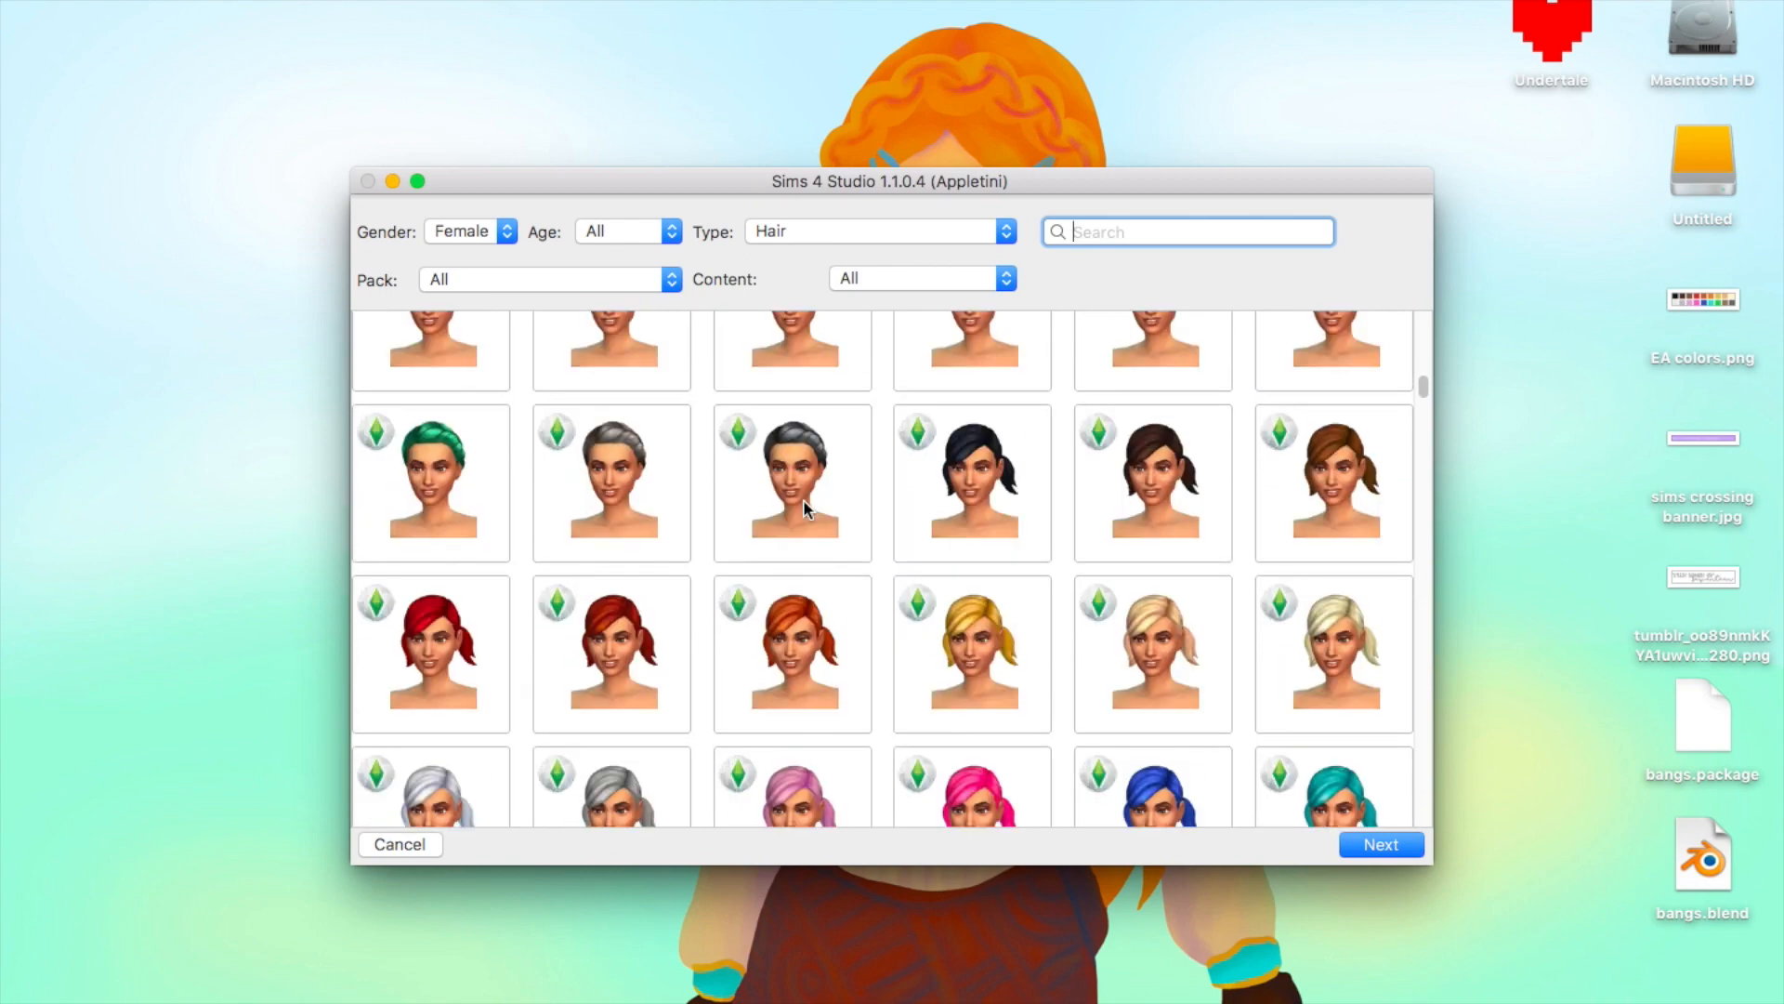
pyautogui.scroll(-10, 805, 507)
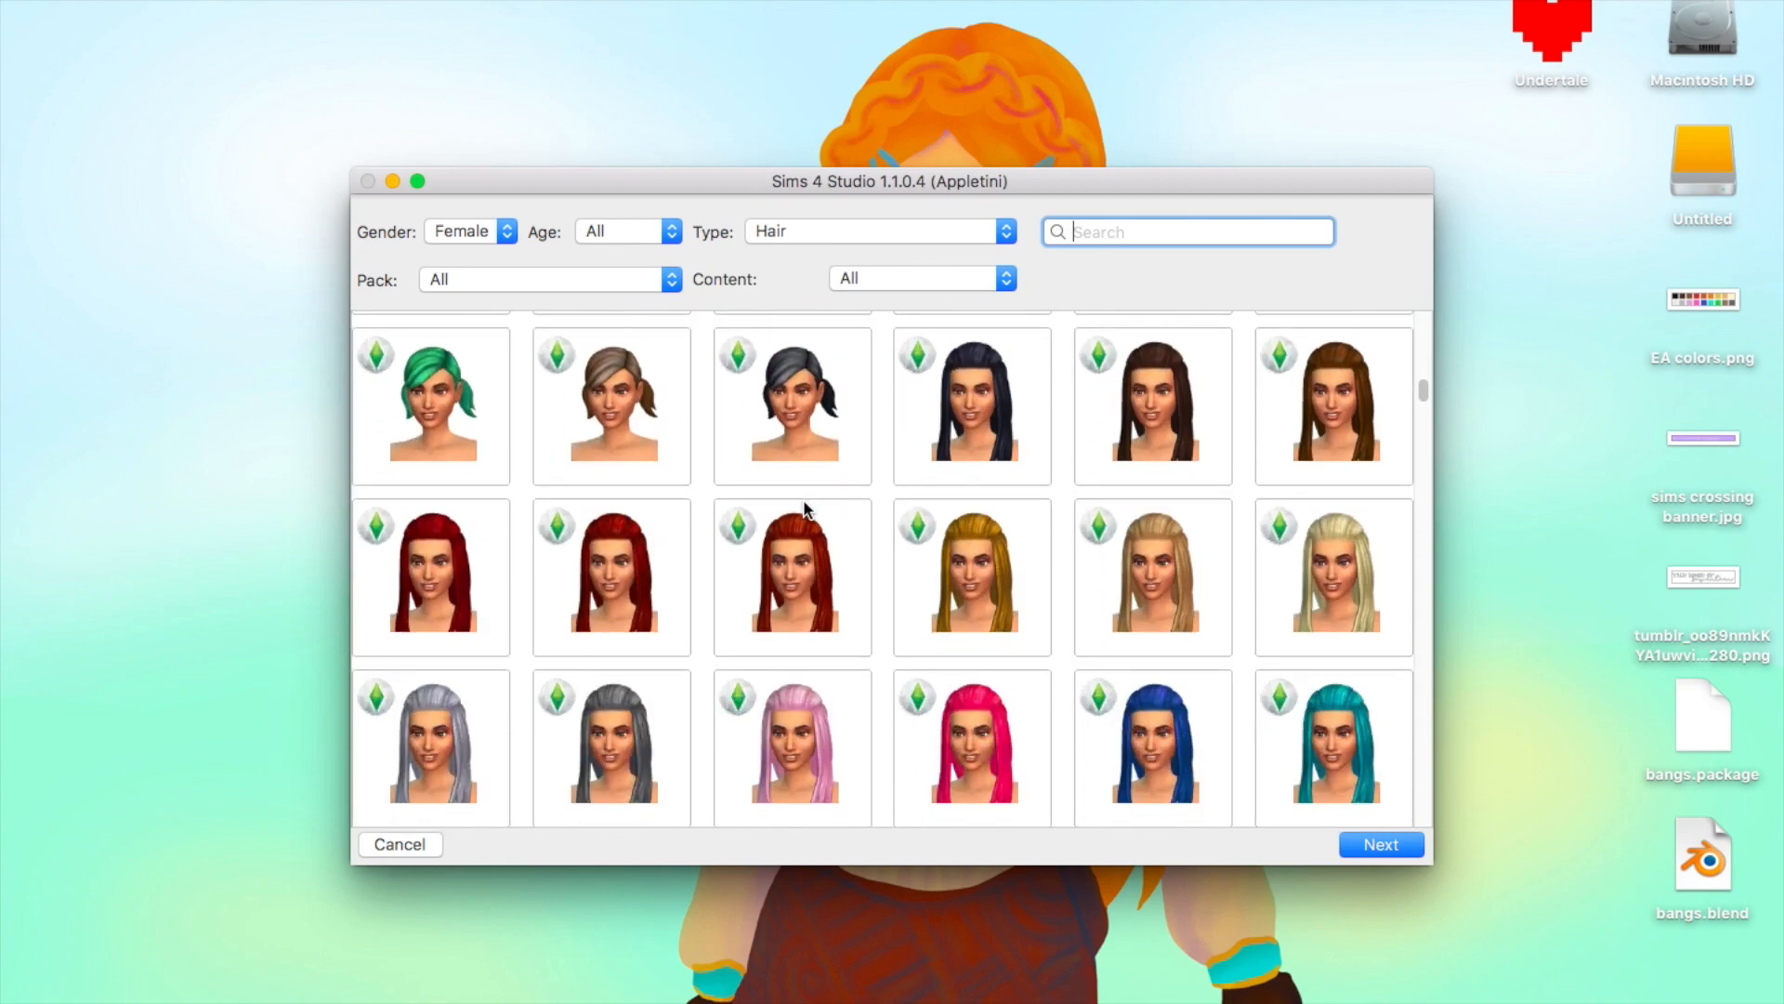
pyautogui.scroll(-5, 805, 507)
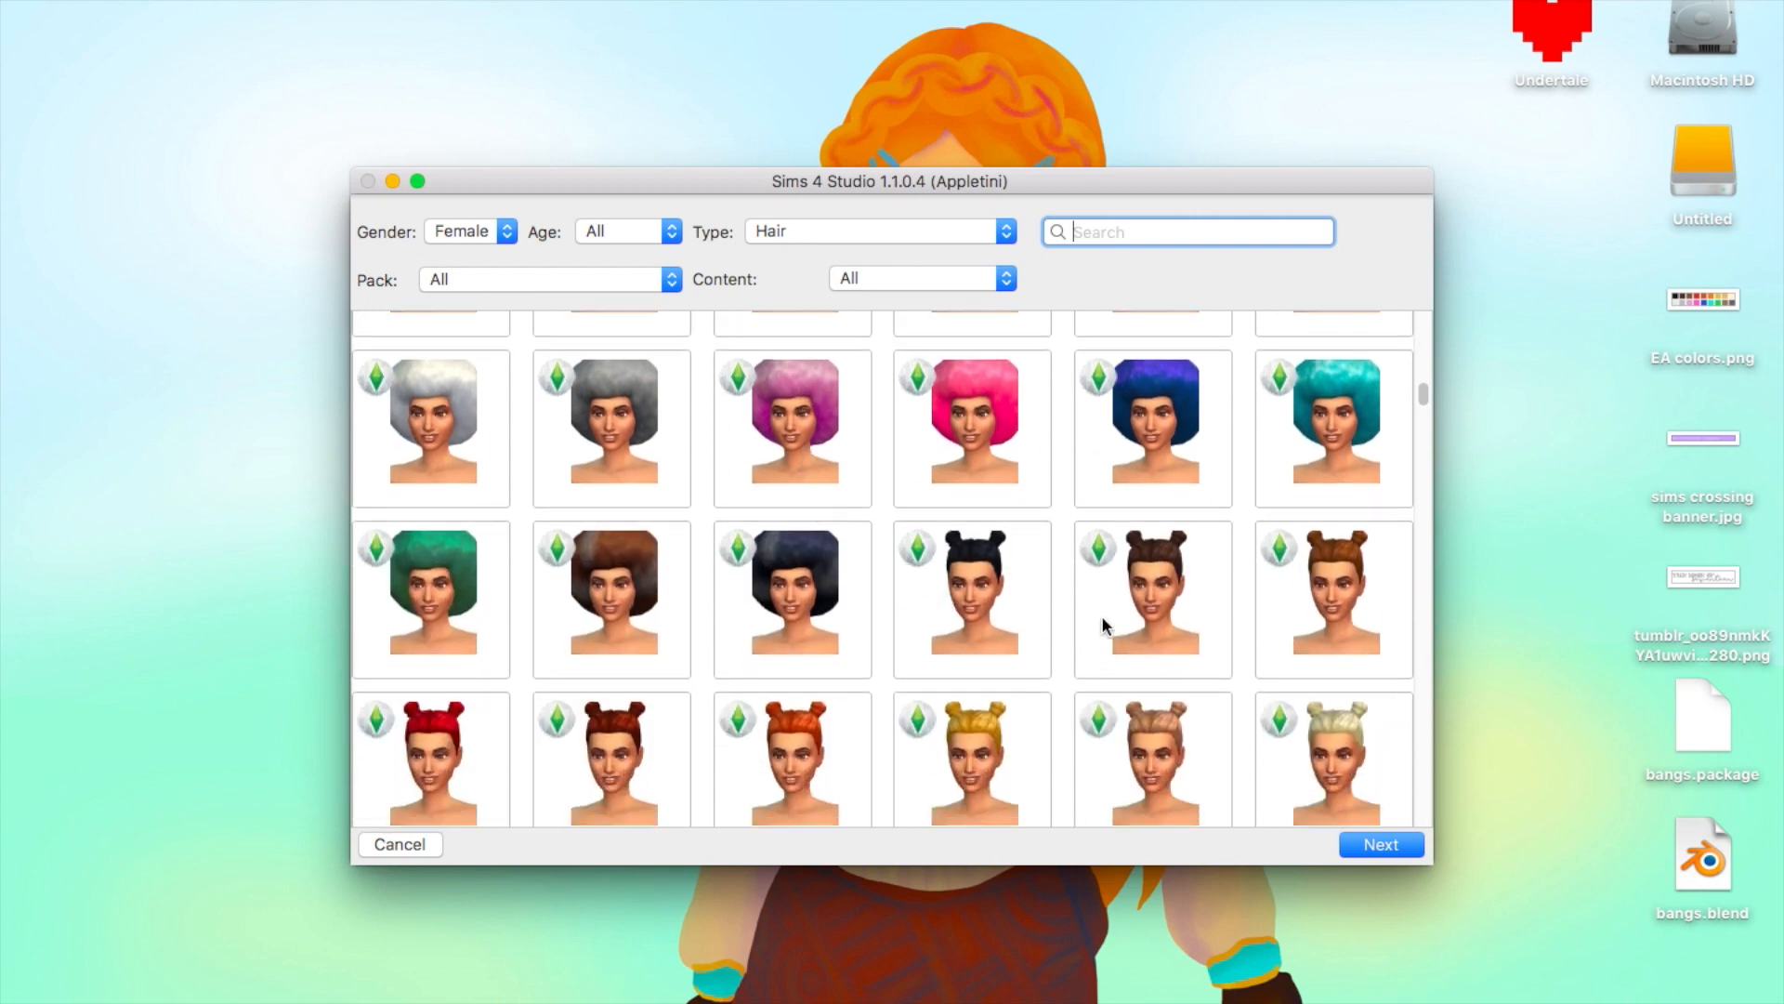
# Select all 18 colour swatches of the hairstyle with two high buns, from black through dark grey
pyautogui.scroll(-1, 1012, 621)
pyautogui.scroll(-1, 1012, 627)
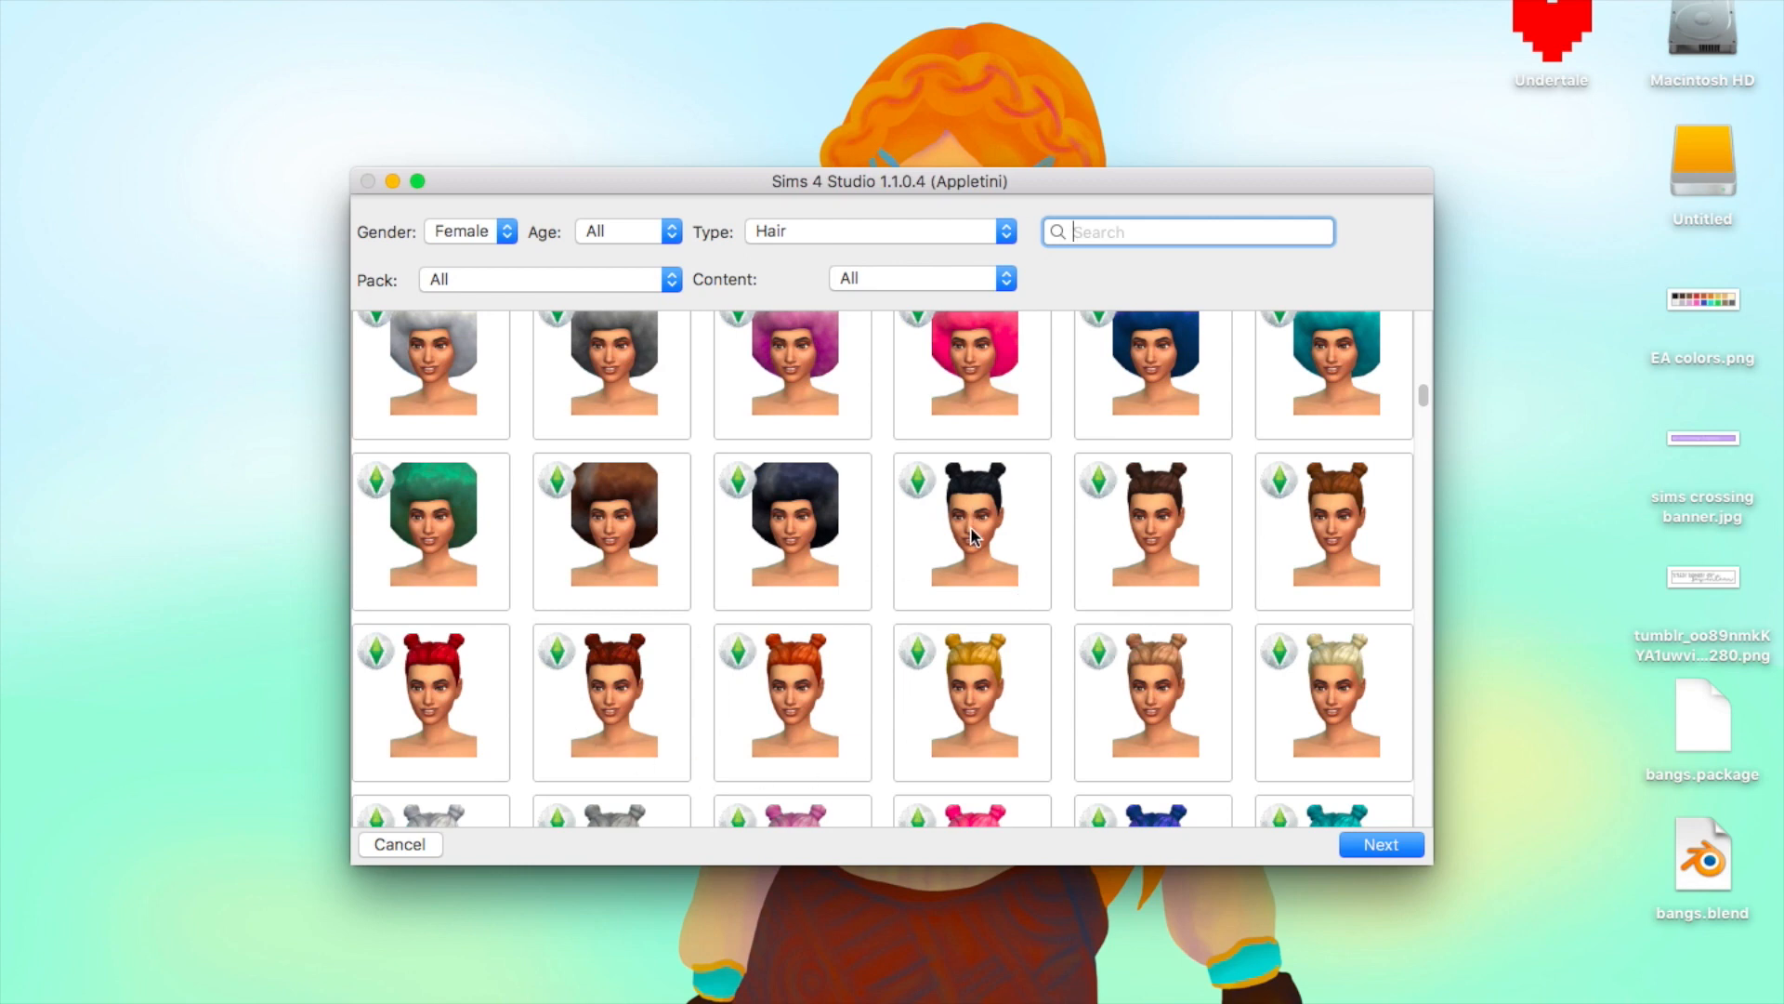
pyautogui.scroll(-3, 571, 599)
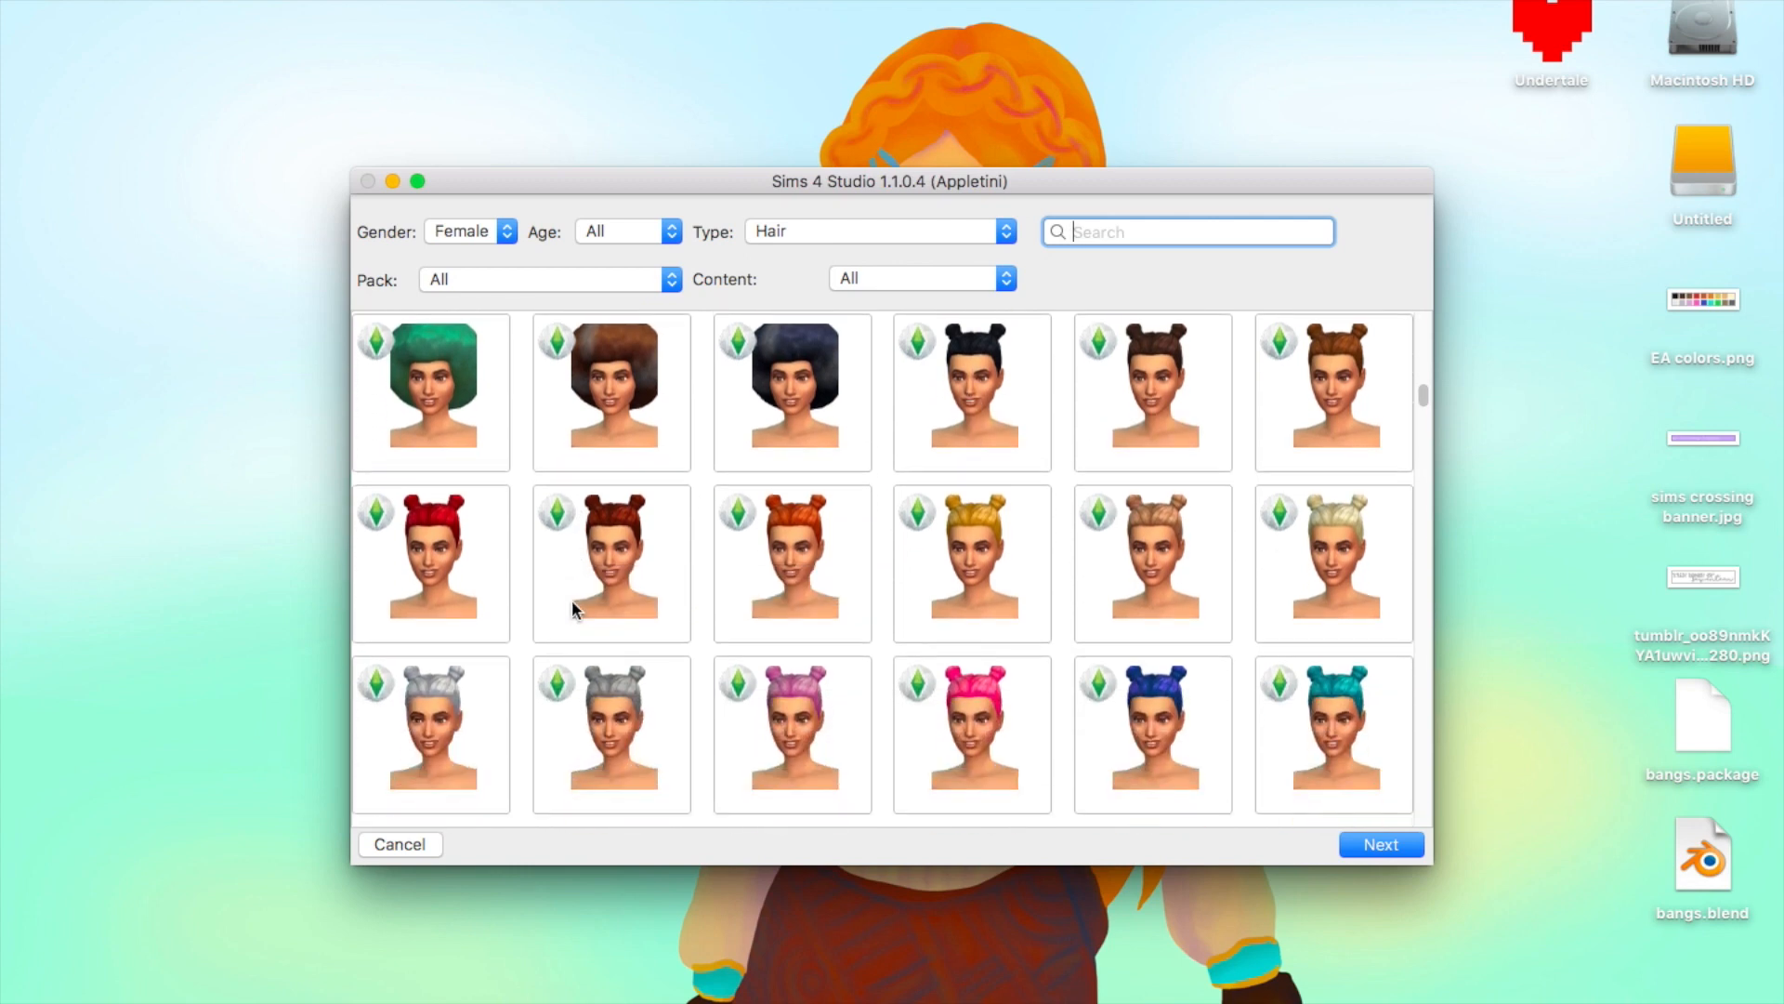
pyautogui.scroll(-1, 573, 608)
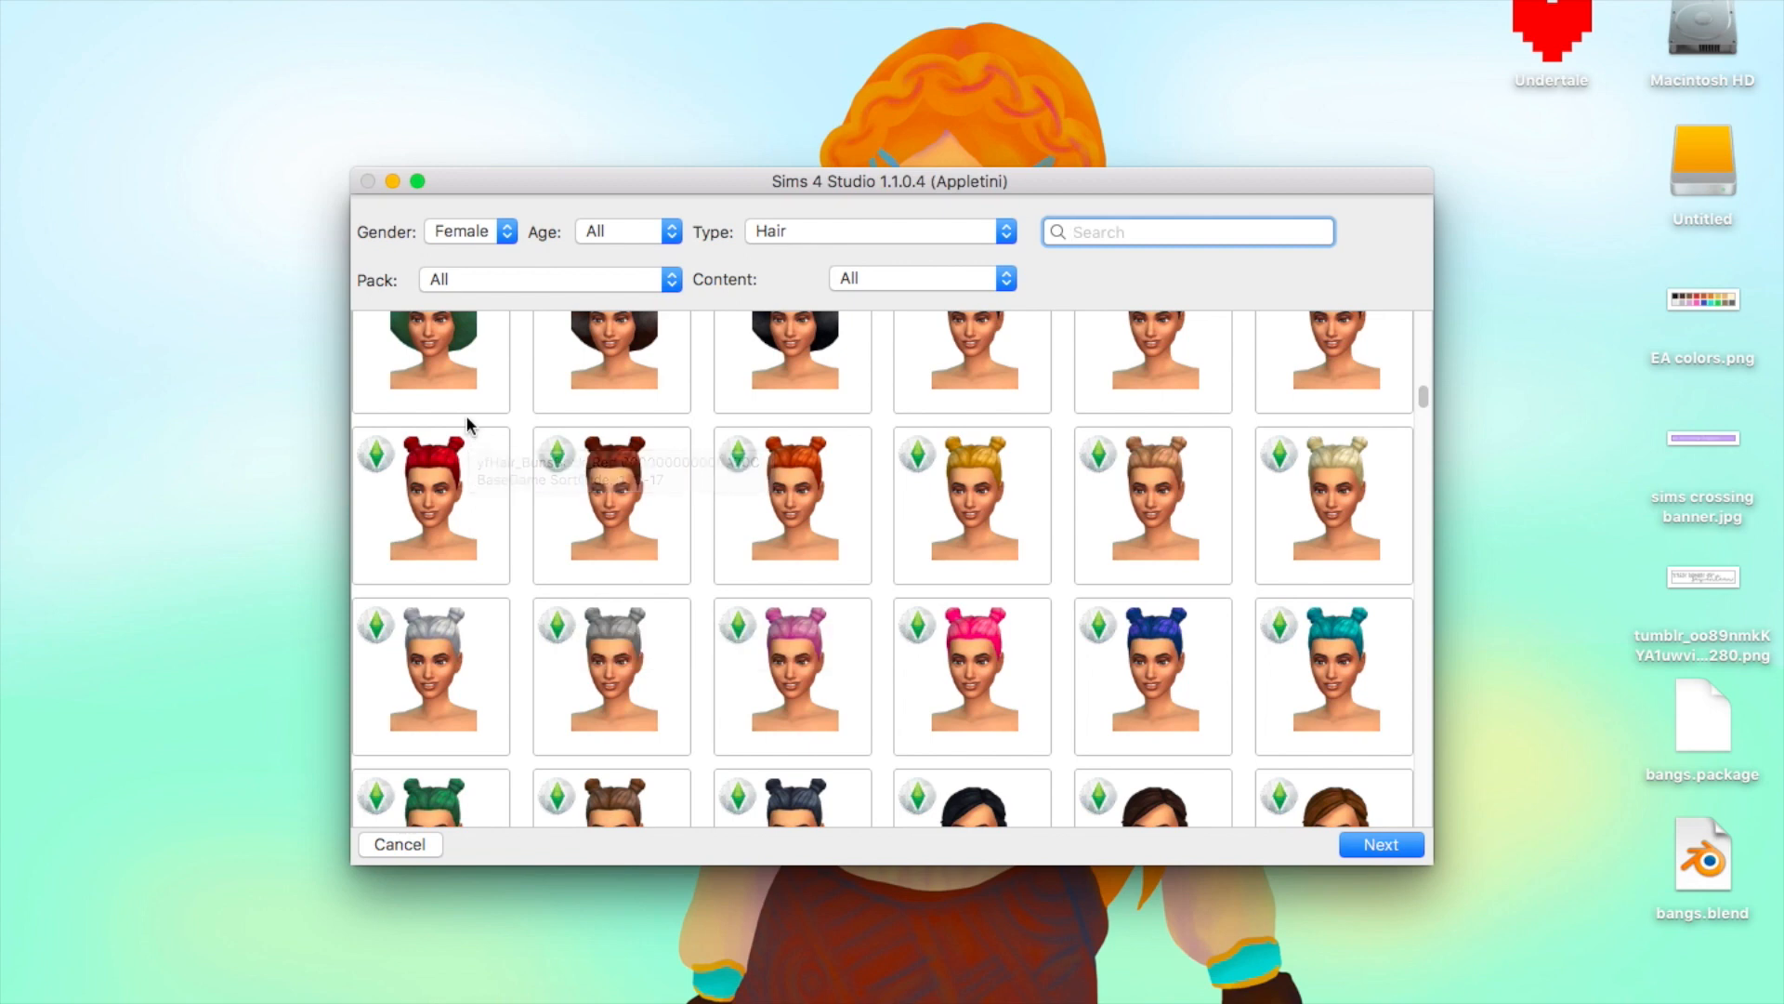
pyautogui.moveTo(468, 423); pyautogui.dragTo(1299, 706)
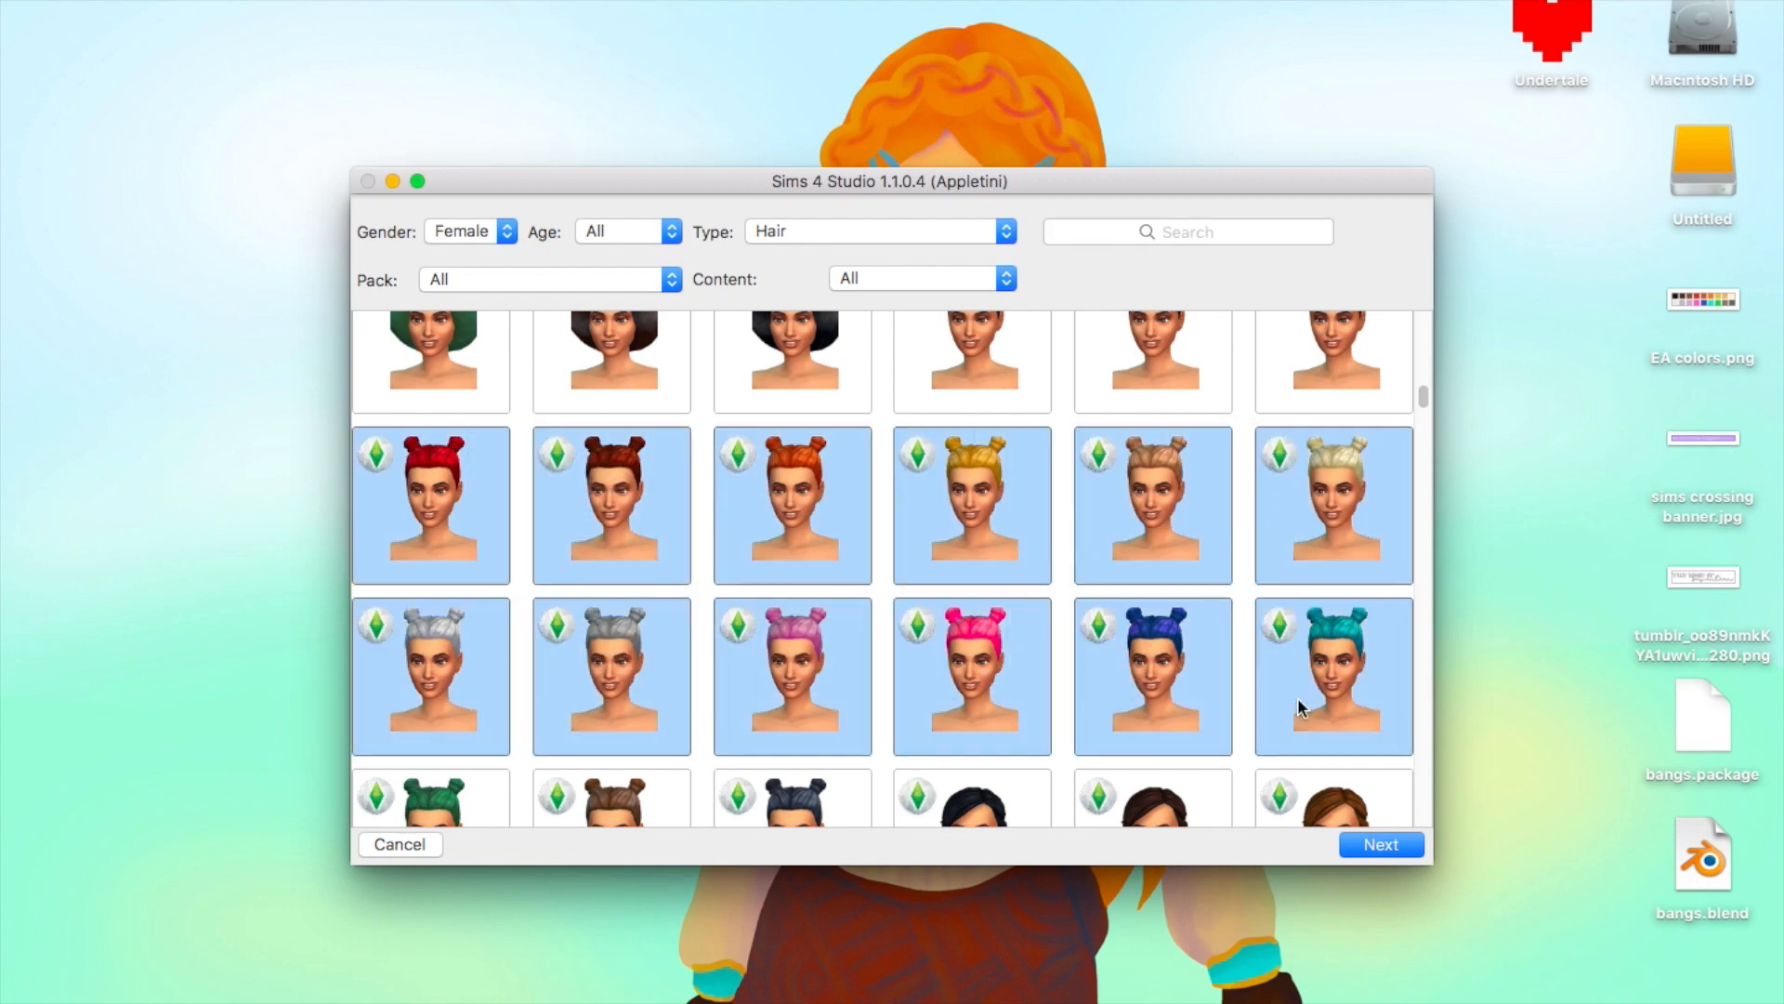
pyautogui.keyDown('super'); pyautogui.click(486, 801); pyautogui.keyUp('super')
pyautogui.keyDown('super'); pyautogui.click(670, 803); pyautogui.keyUp('super')
pyautogui.keyDown('super'); pyautogui.click(857, 817); pyautogui.keyUp('super')
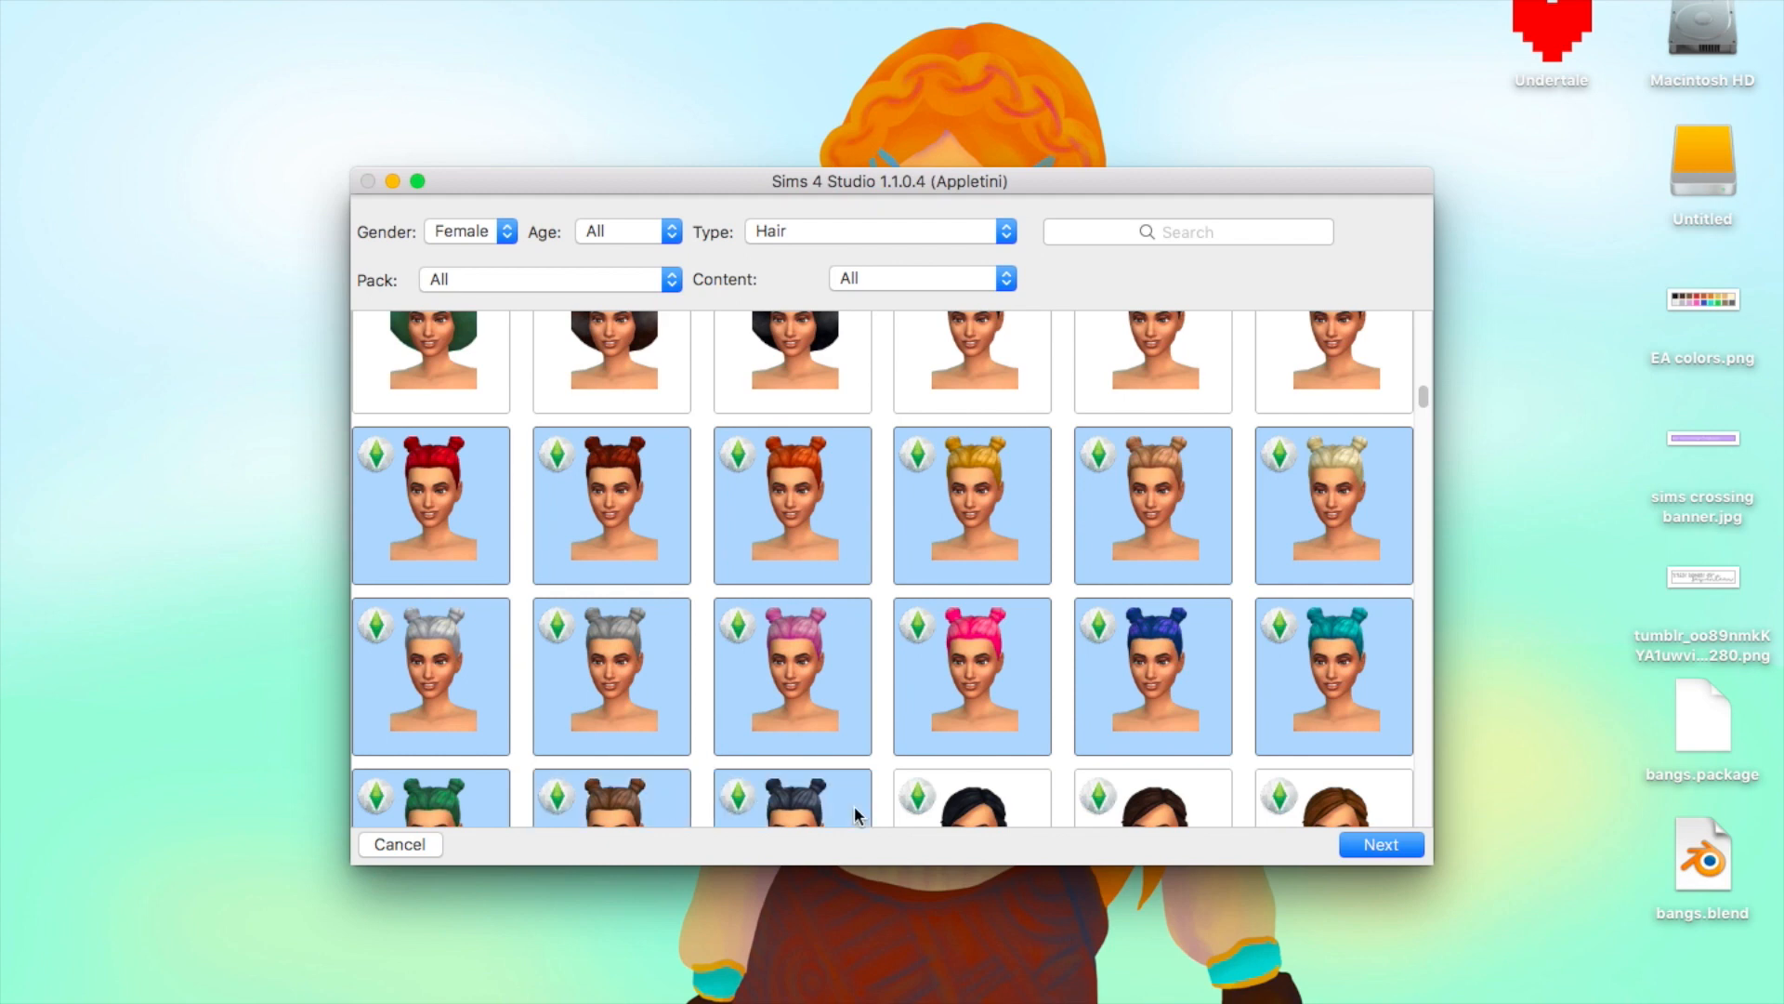
pyautogui.keyDown('super'); pyautogui.click(999, 362); pyautogui.keyUp('super')
pyautogui.keyDown('super'); pyautogui.click(1143, 372); pyautogui.keyUp('super')
pyautogui.keyDown('super'); pyautogui.click(1358, 389); pyautogui.keyUp('super')
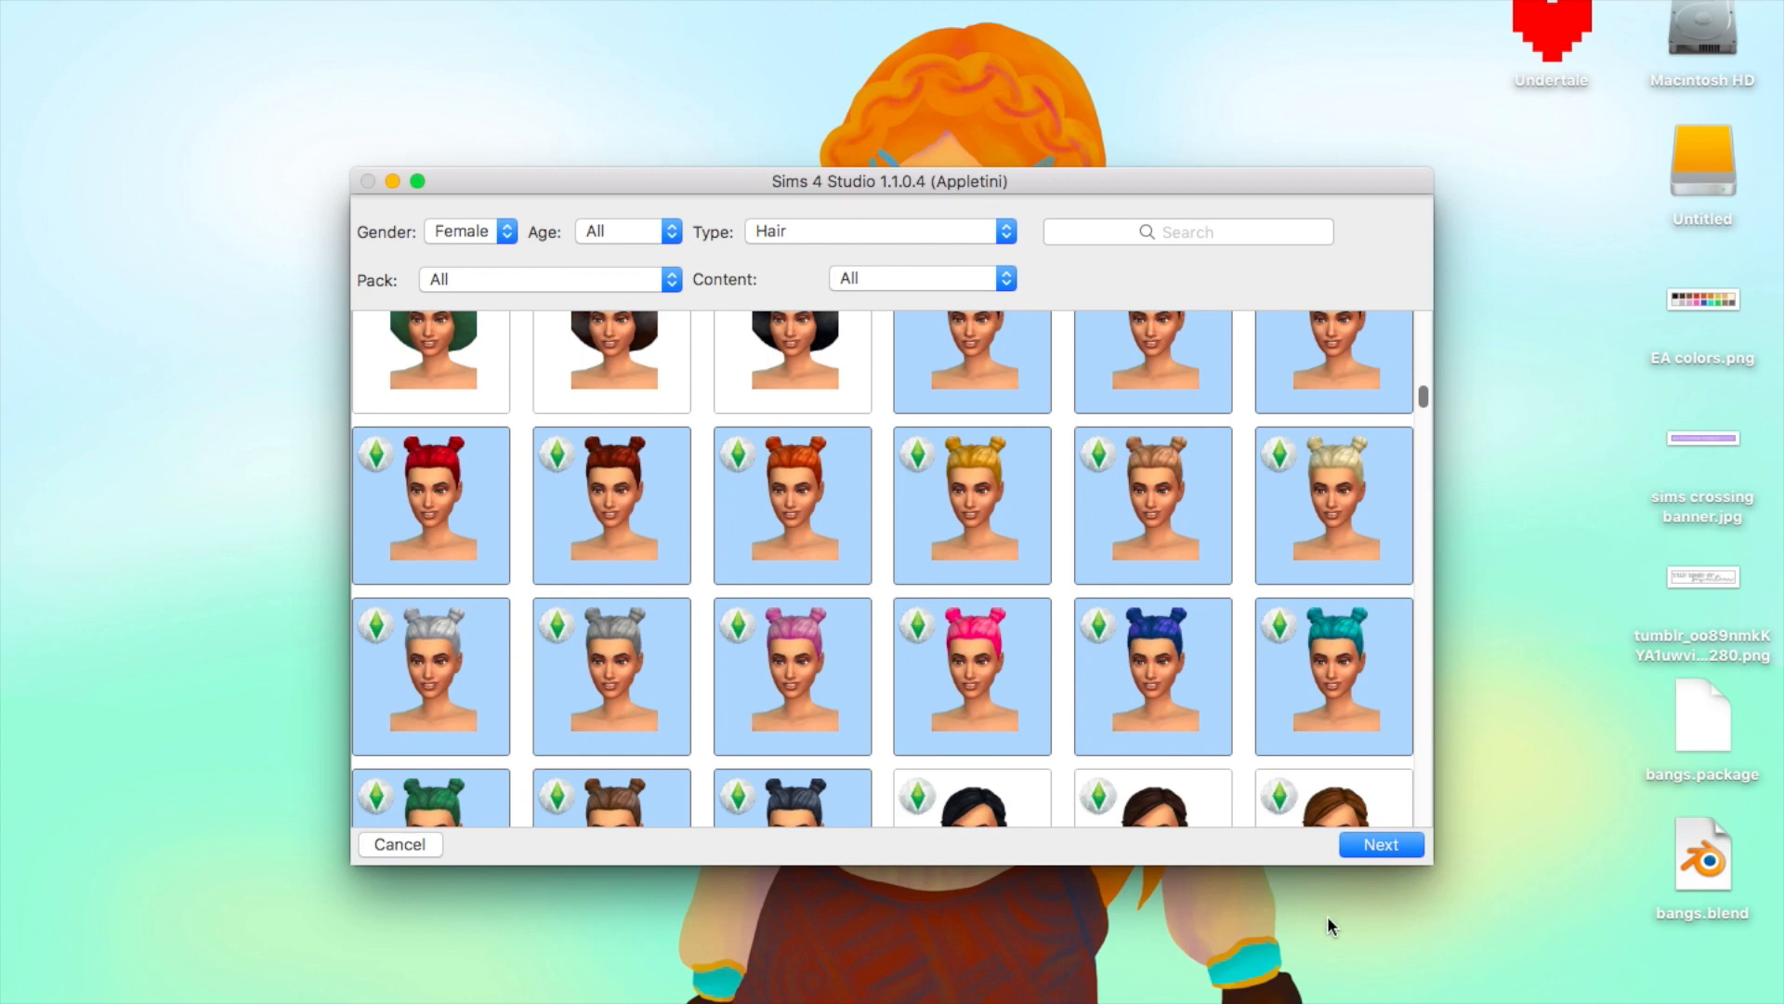
# Create the package from the selected swatches and save it to the Desktop as buns
pyautogui.click(1356, 842)
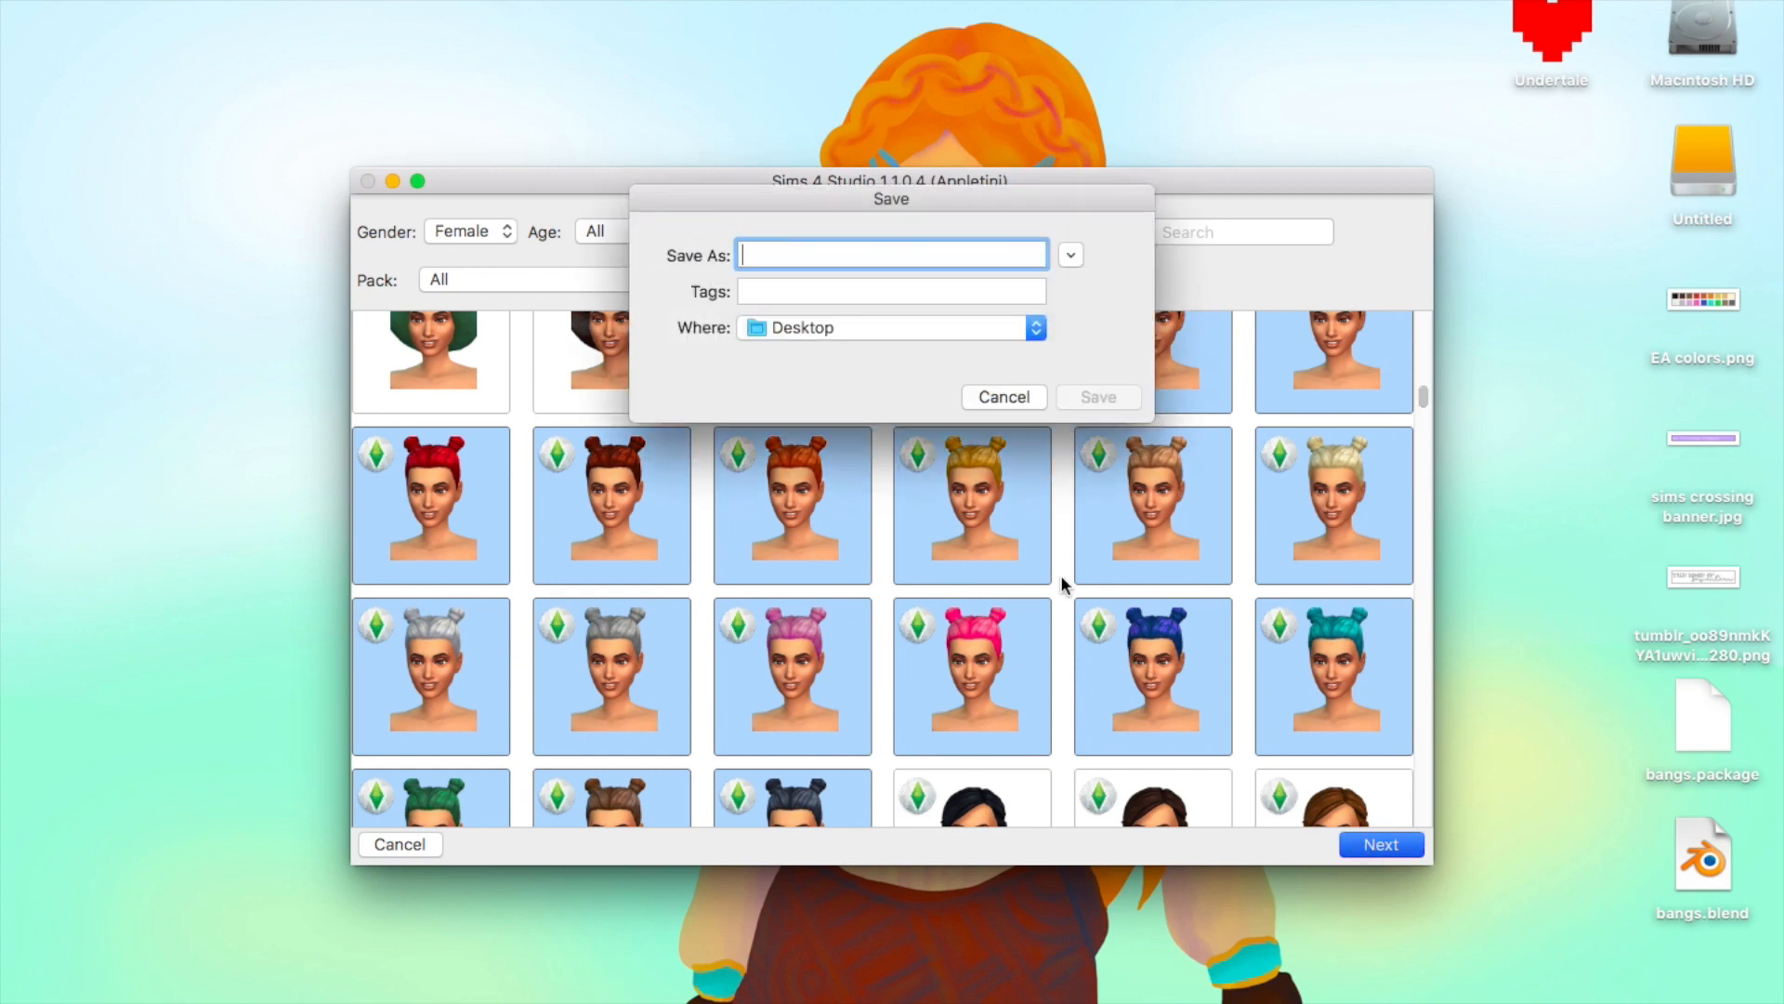
pyautogui.write('buns')
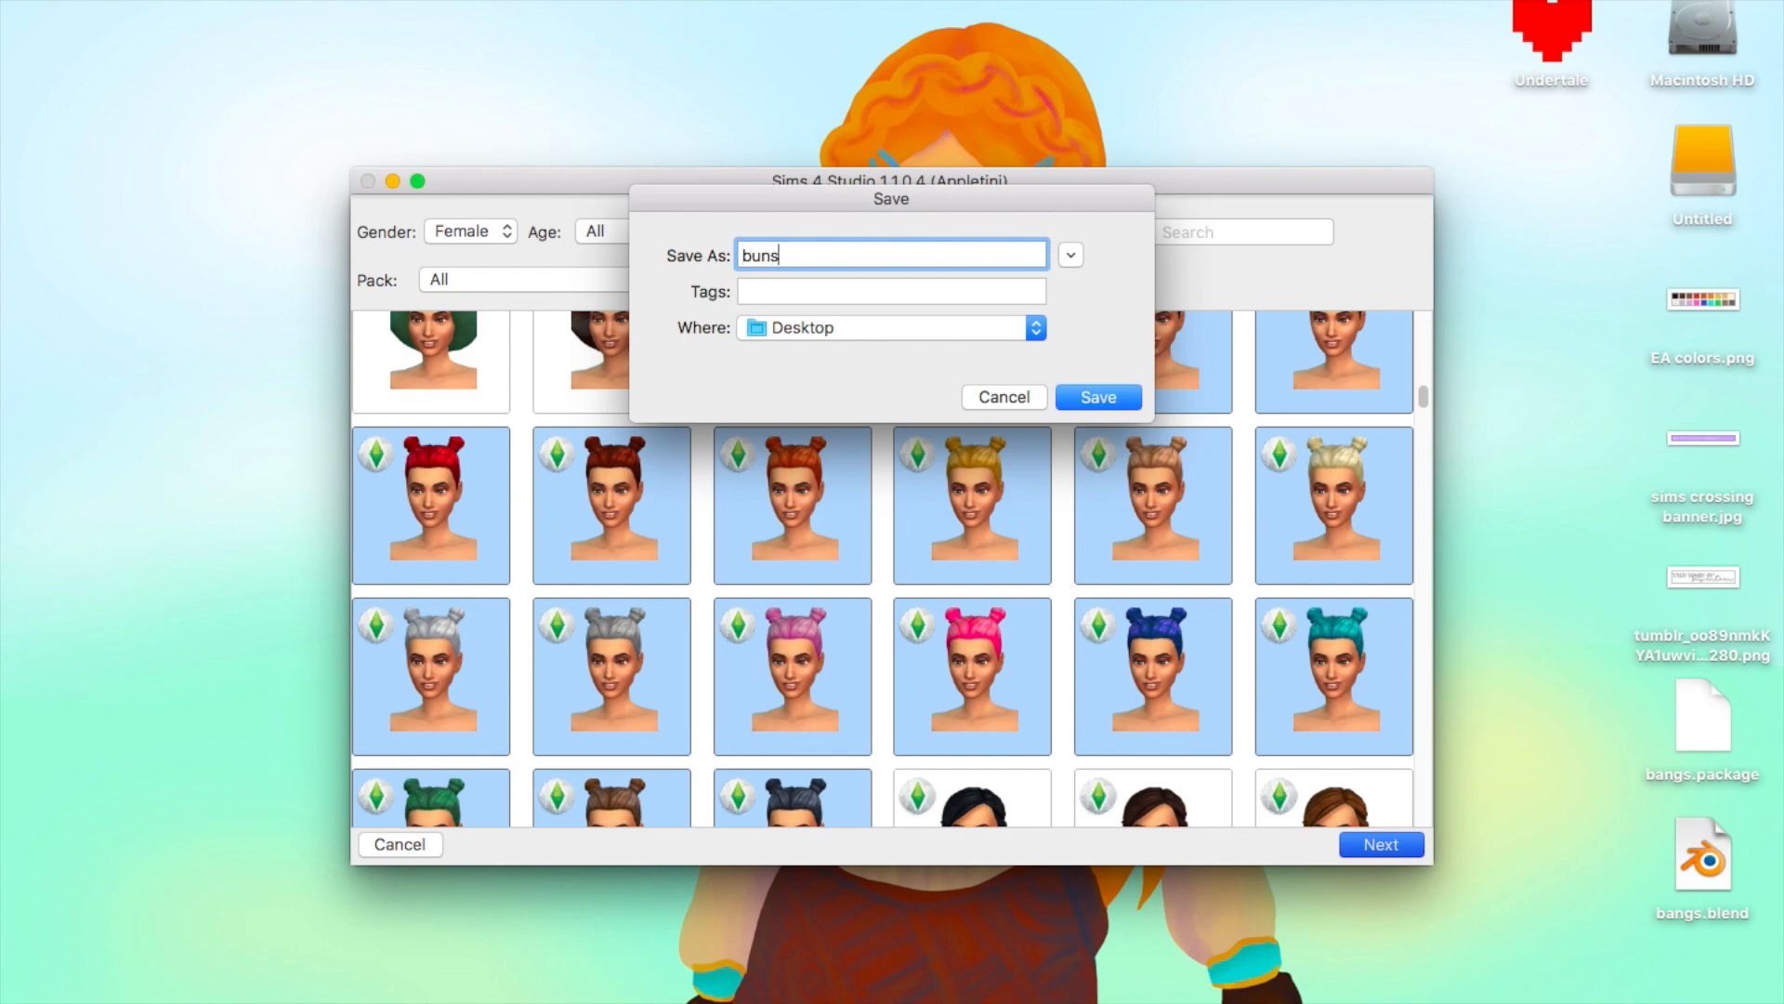
pyautogui.press('Return')
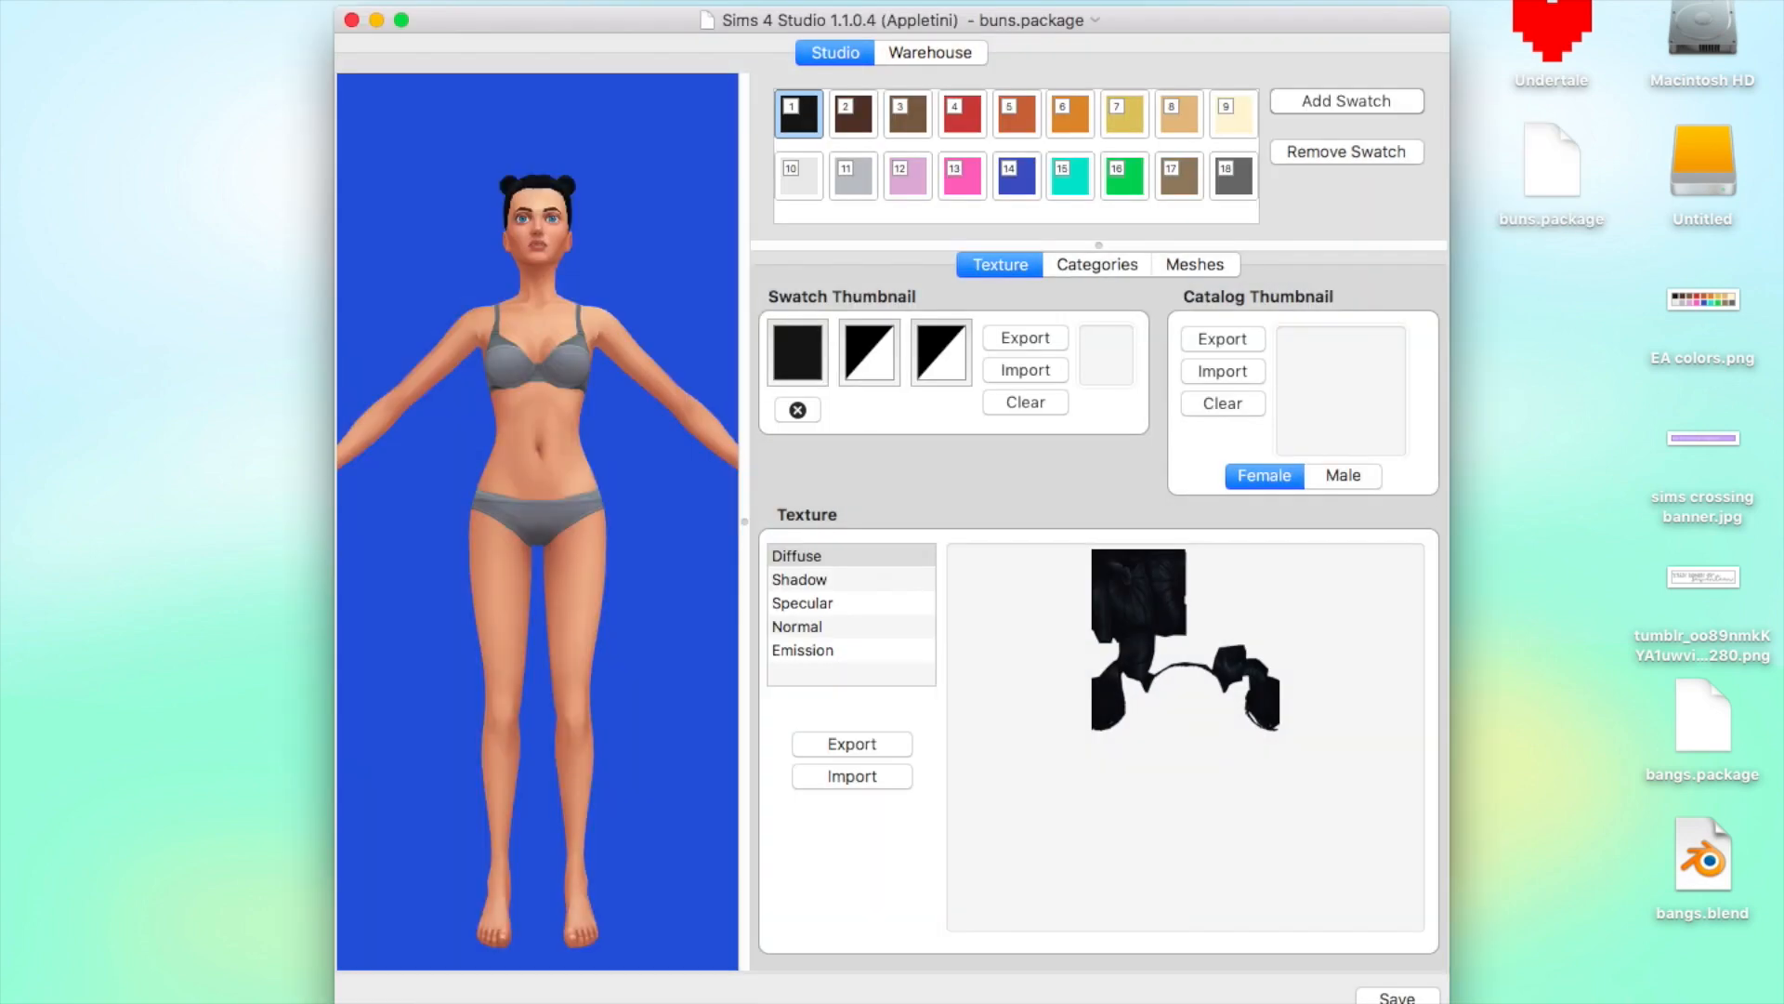
# Preview the bun hairstyle on the model using the light grey swatch 10 and examine its shape
pyautogui.moveTo(633, 504)
pyautogui.mouseDown()
pyautogui.moveTo(626, 745)
pyautogui.moveTo(465, 541)
pyautogui.moveTo(632, 522)
pyautogui.mouseUp()
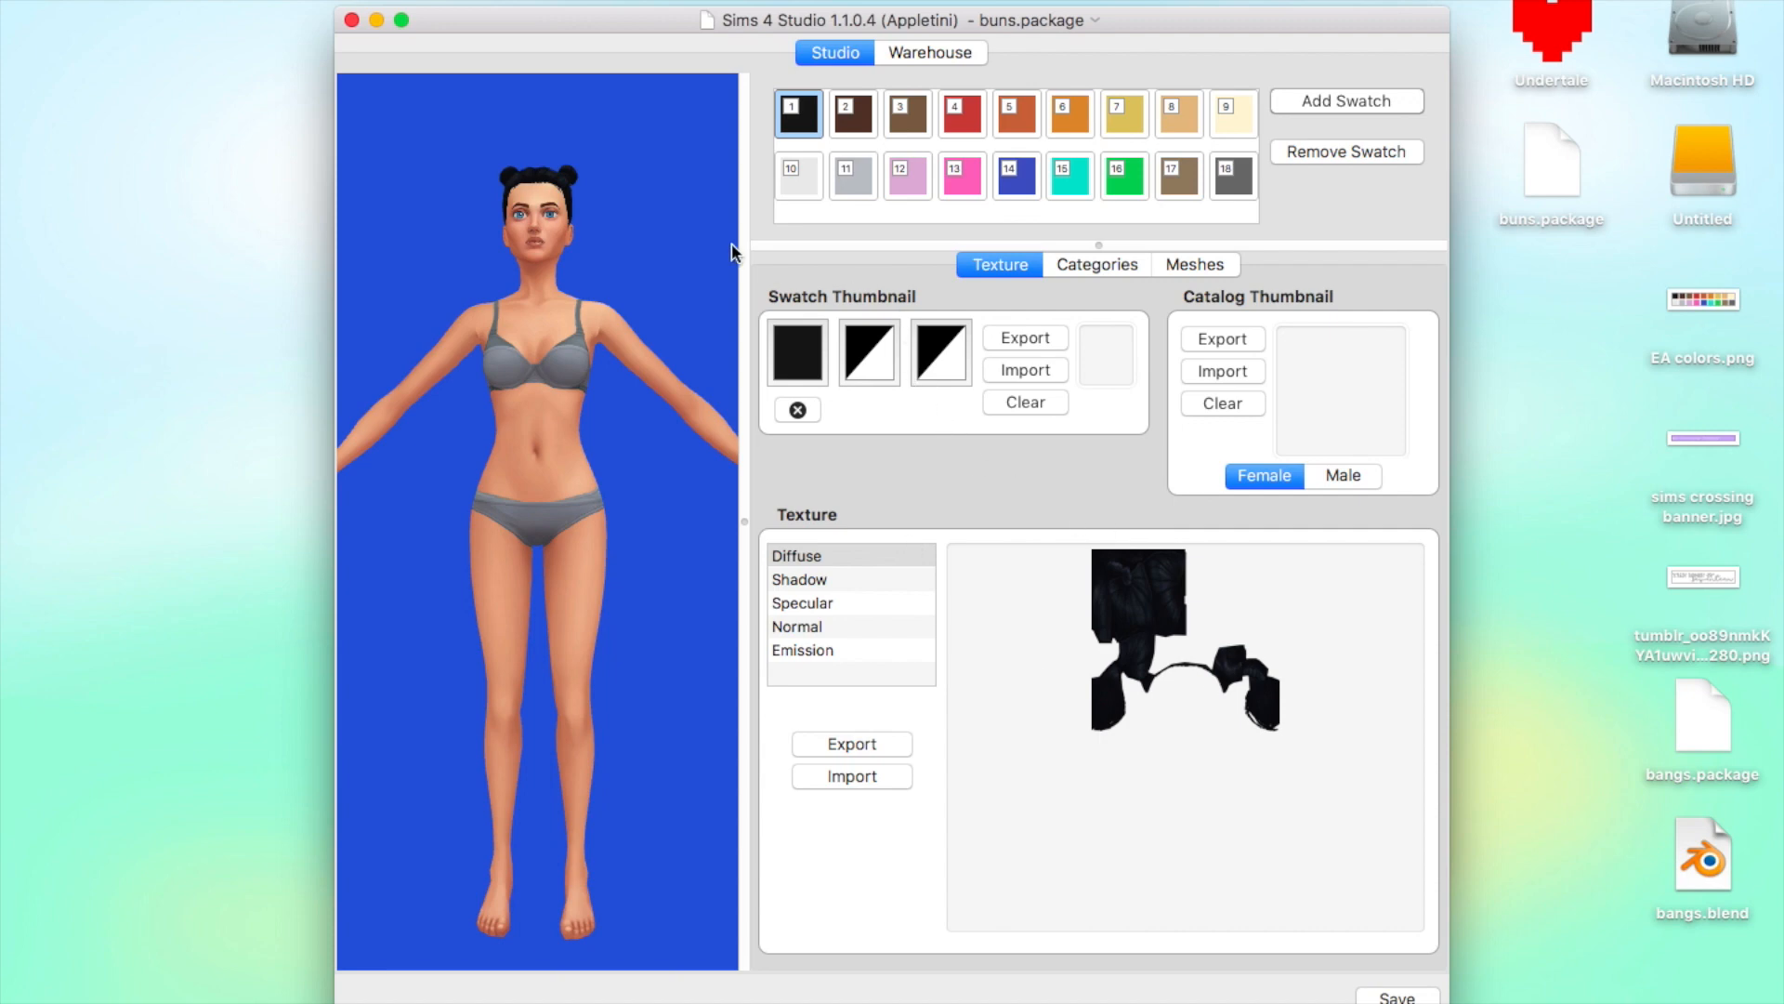
pyautogui.click(796, 176)
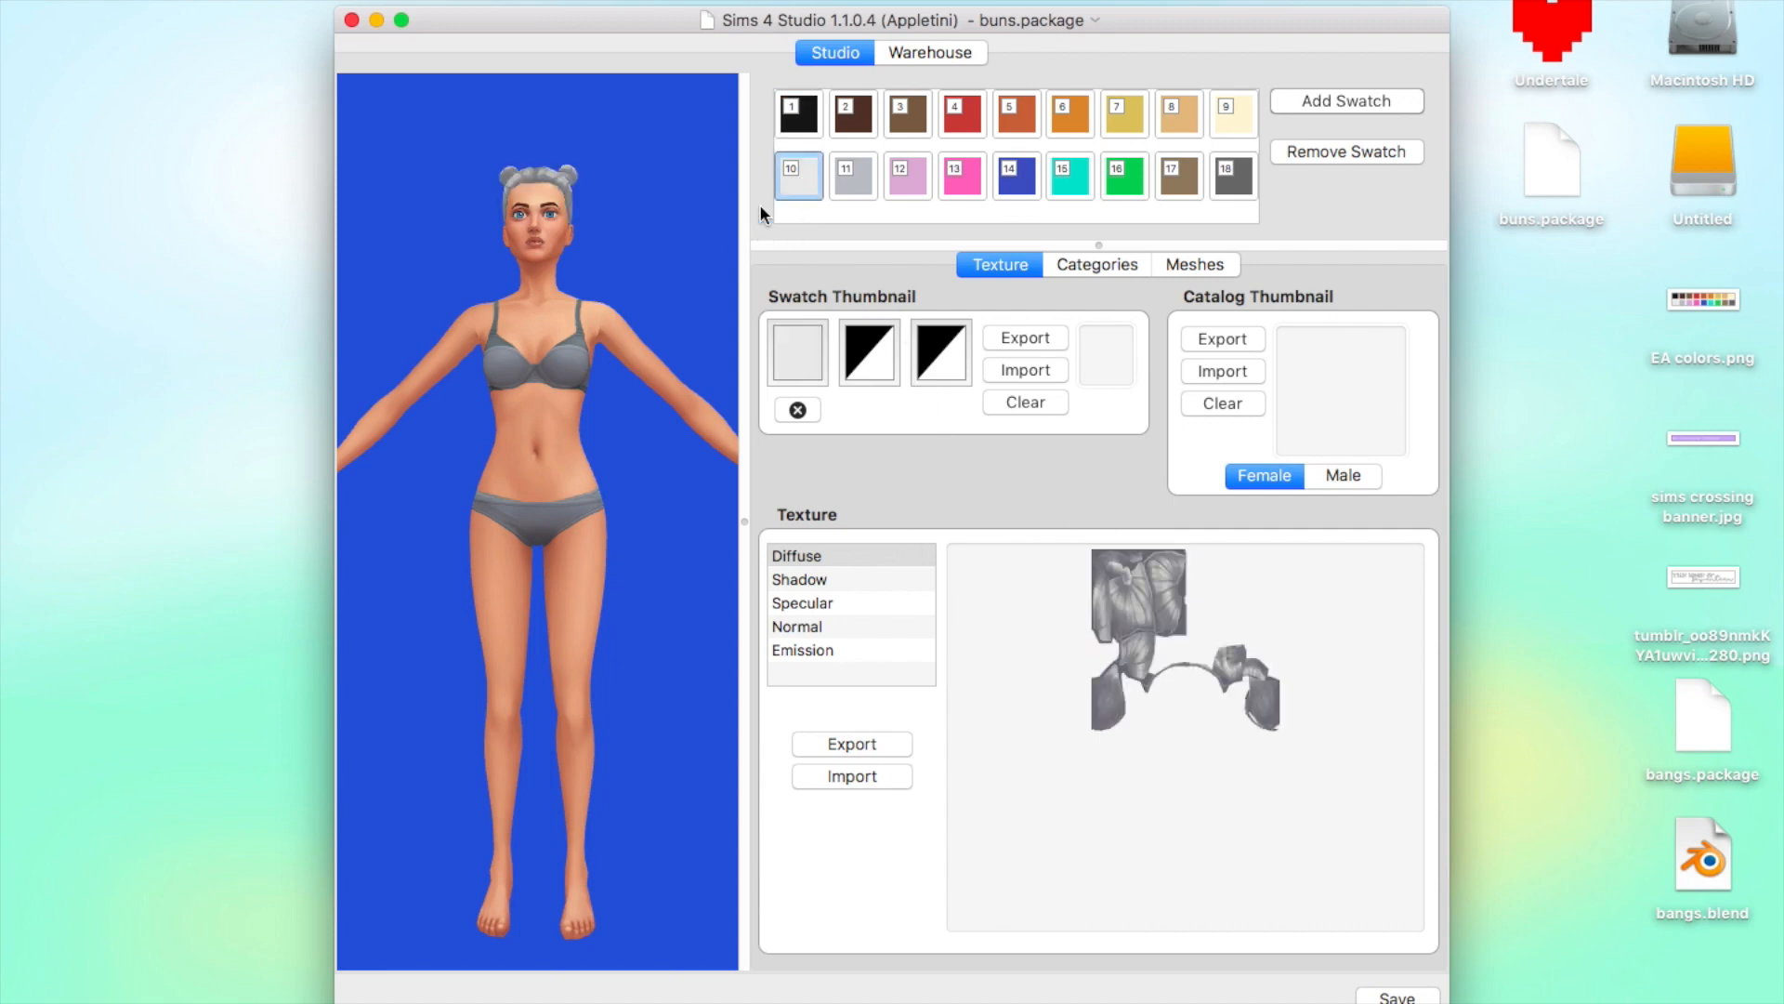
pyautogui.moveTo(717, 281); pyautogui.dragTo(720, 476)
pyautogui.moveTo(708, 426); pyautogui.dragTo(727, 295)
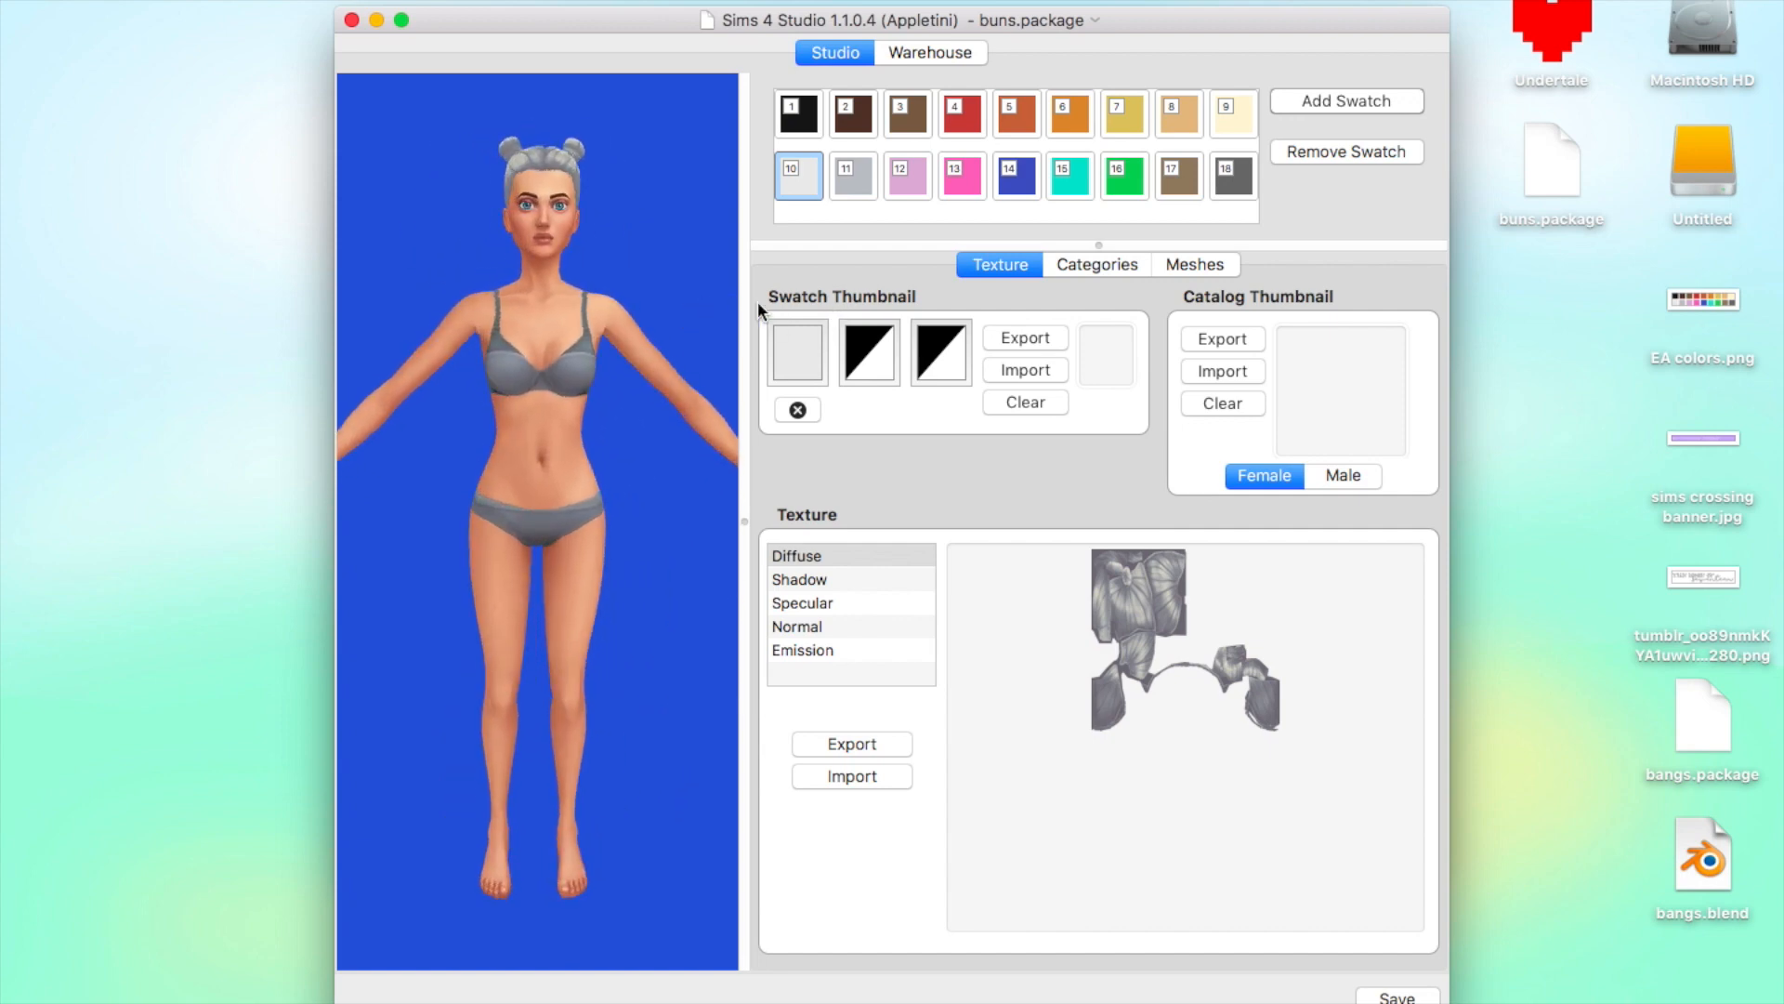
# Export the LOD 0 mesh of the bun hairstyle to the Desktop as buns
pyautogui.click(1223, 268)
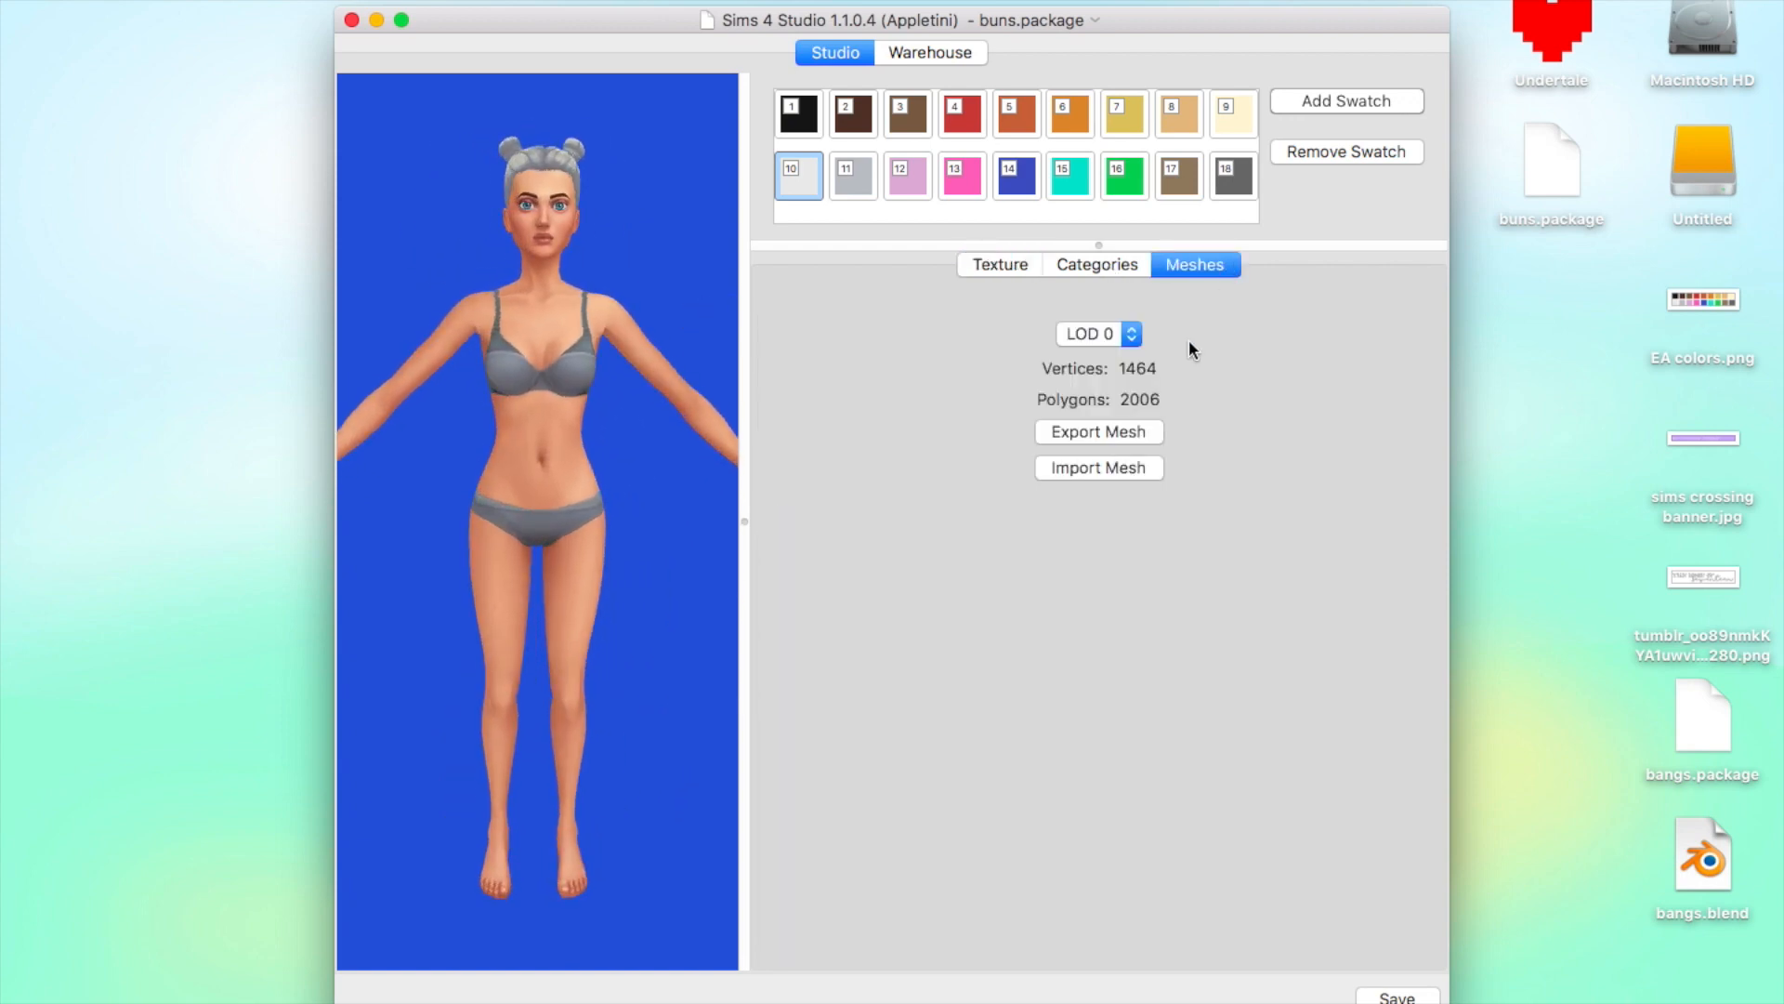
pyautogui.click(1131, 432)
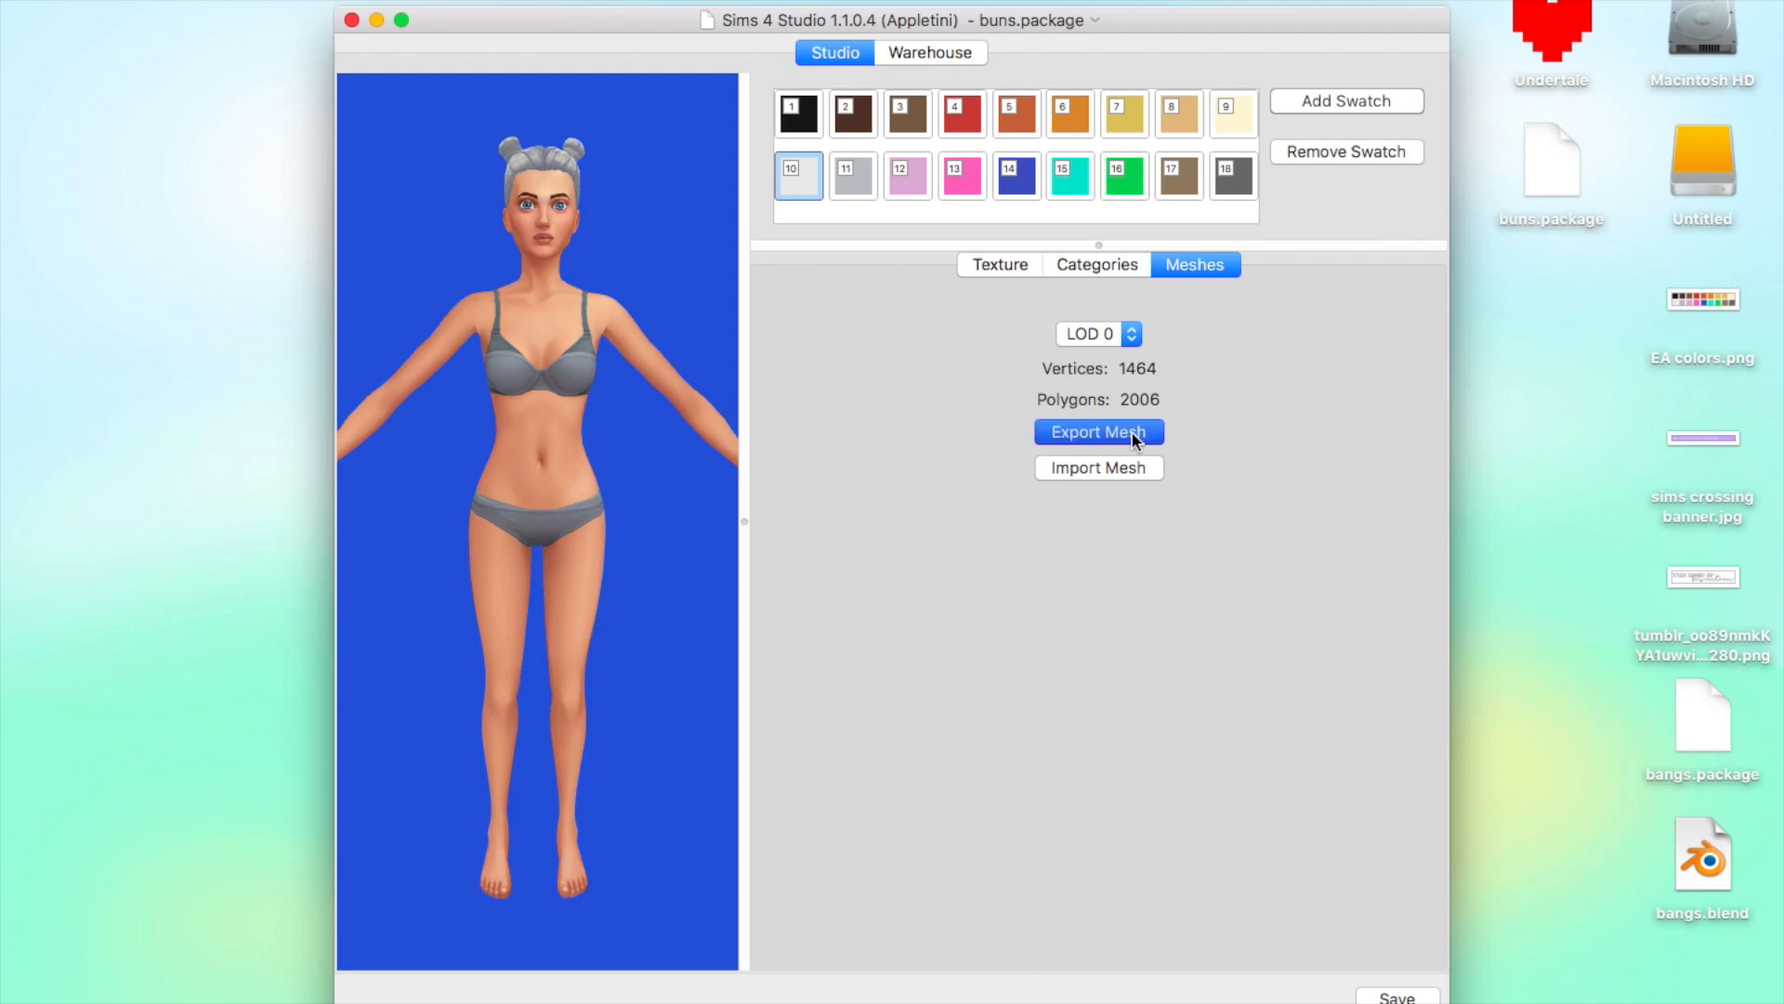
pyautogui.write('buns')
pyautogui.press('Return')
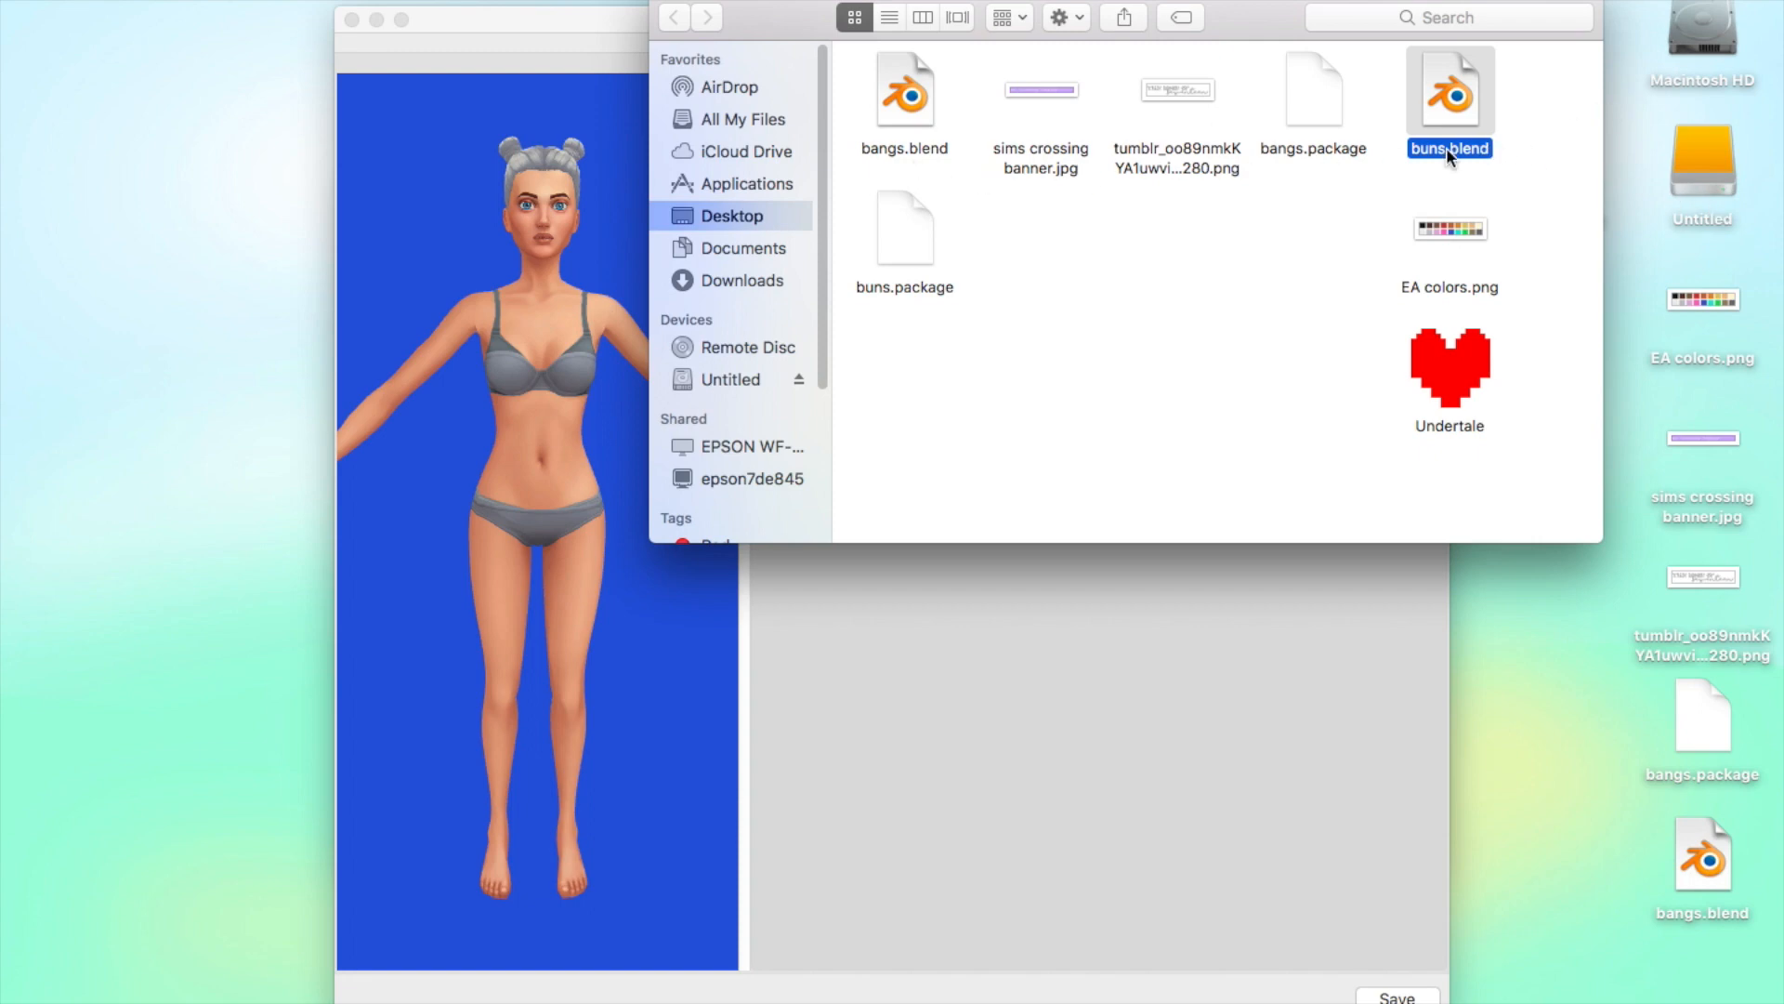
# Open bangs.blend in Blender and inspect the side-swept hairstyle from the front, both sides and the back
pyautogui.doubleClick(909, 93)
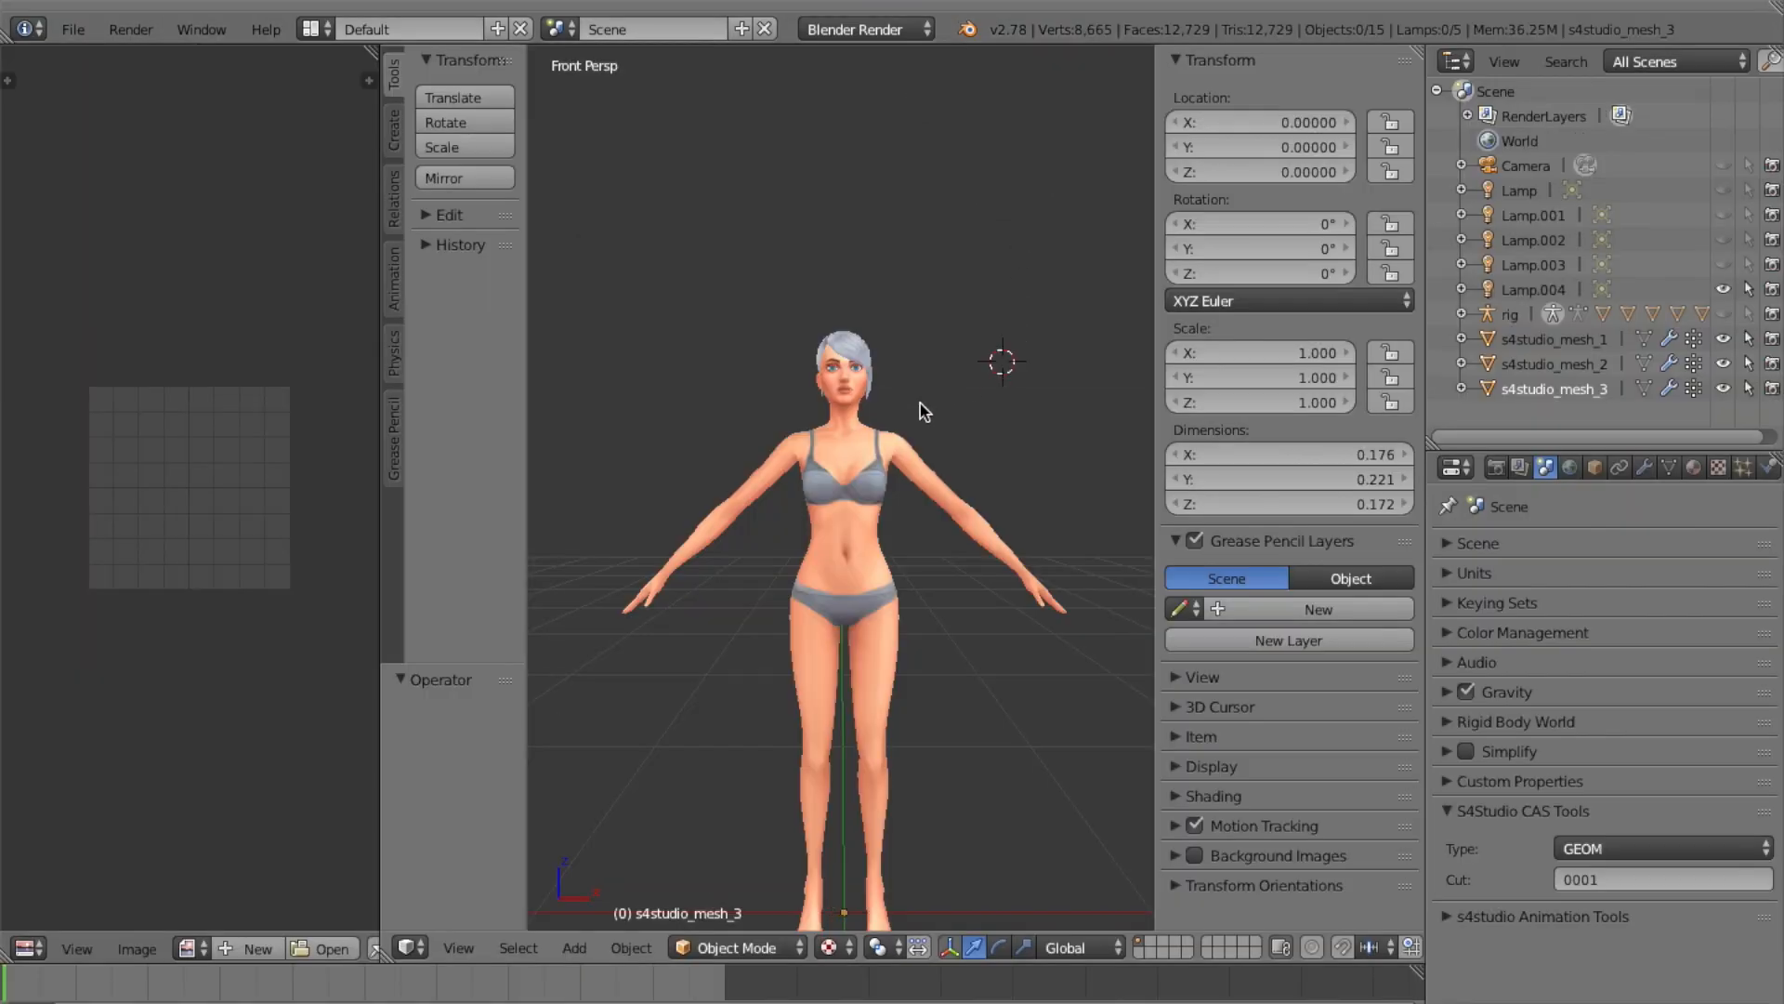
pyautogui.scroll(4, 920, 403)
pyautogui.click(948, 330)
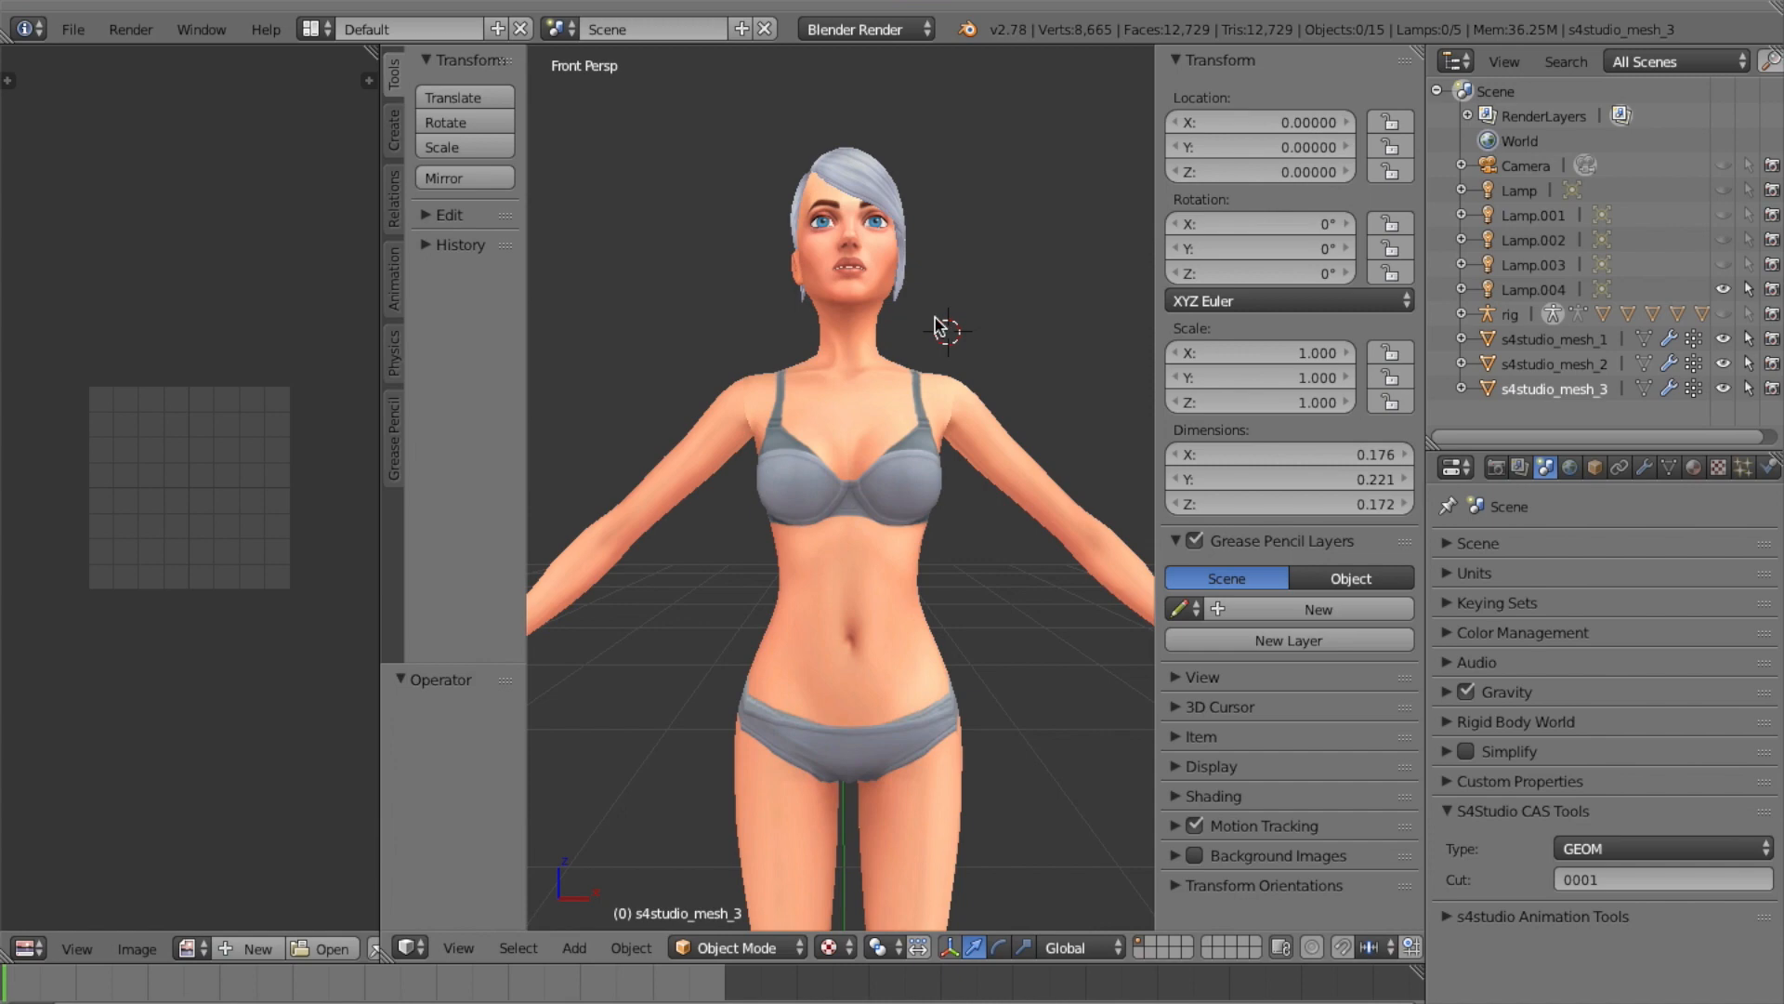
pyautogui.scroll(4, 936, 317)
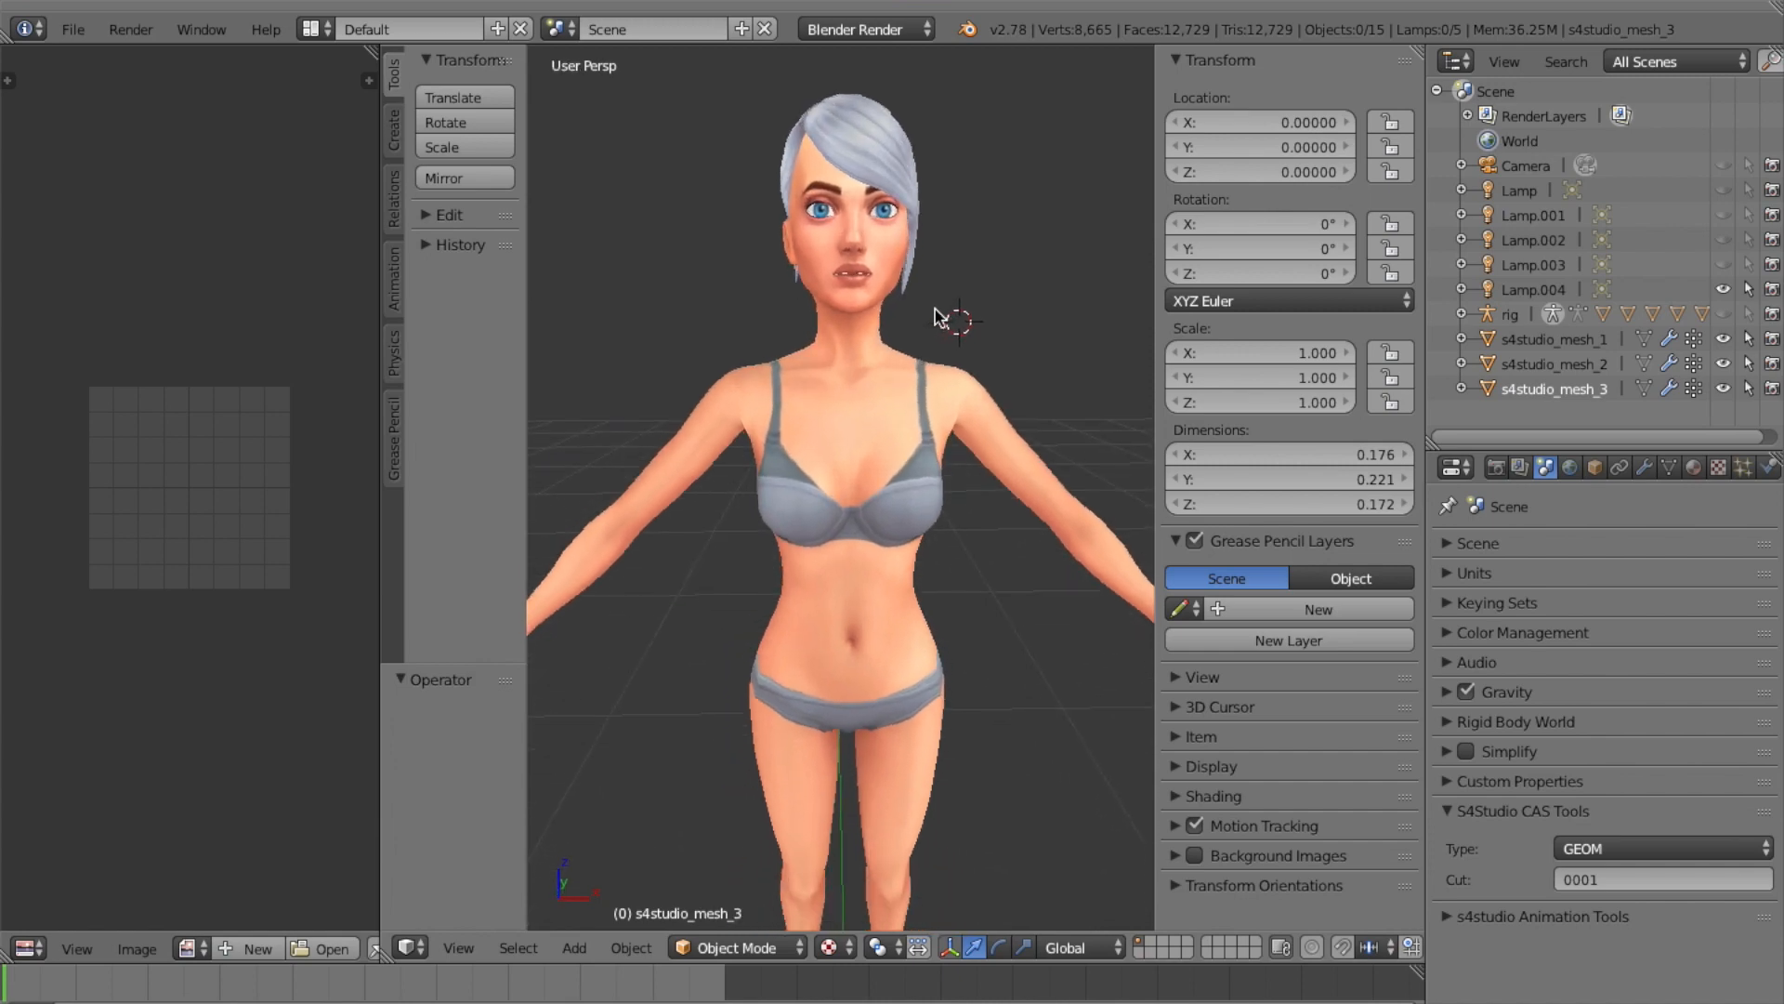
pyautogui.hscroll(-8, 940, 313)
pyautogui.hscroll(-10, 942, 307)
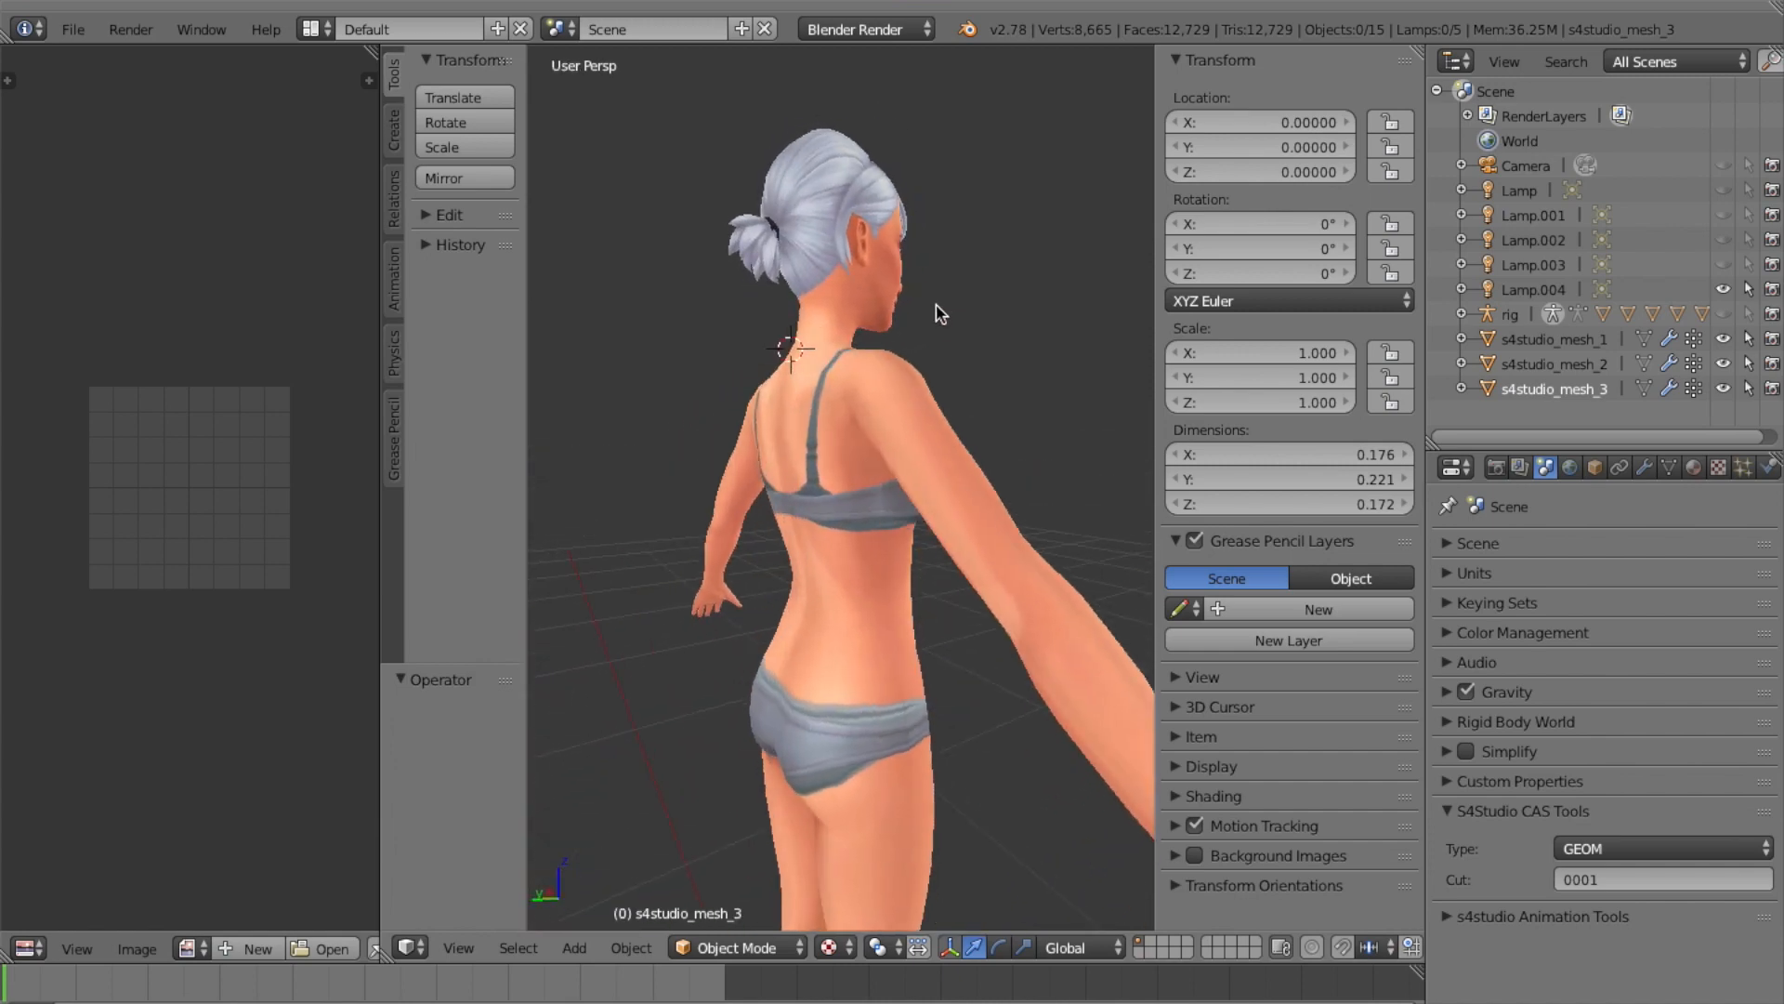
pyautogui.hscroll(10, 938, 306)
pyautogui.hscroll(-6, 937, 314)
pyautogui.scroll(5, 937, 314)
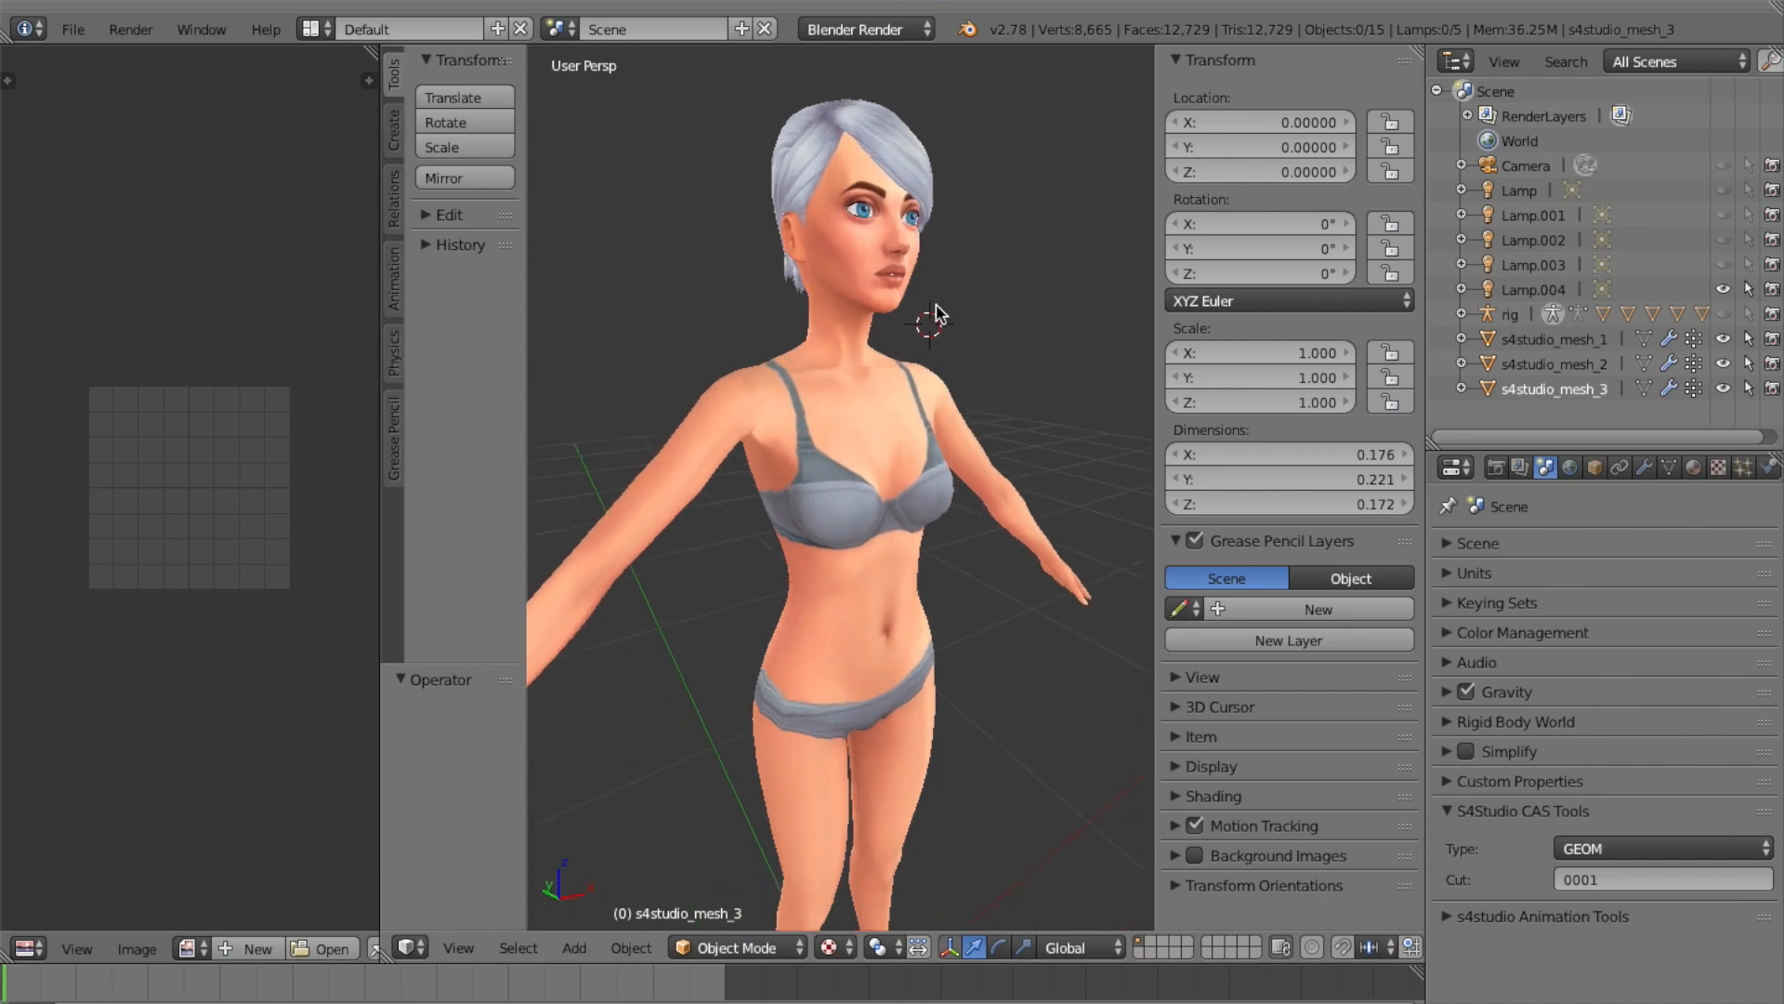
pyautogui.hscroll(-6, 938, 309)
pyautogui.hscroll(6, 956, 311)
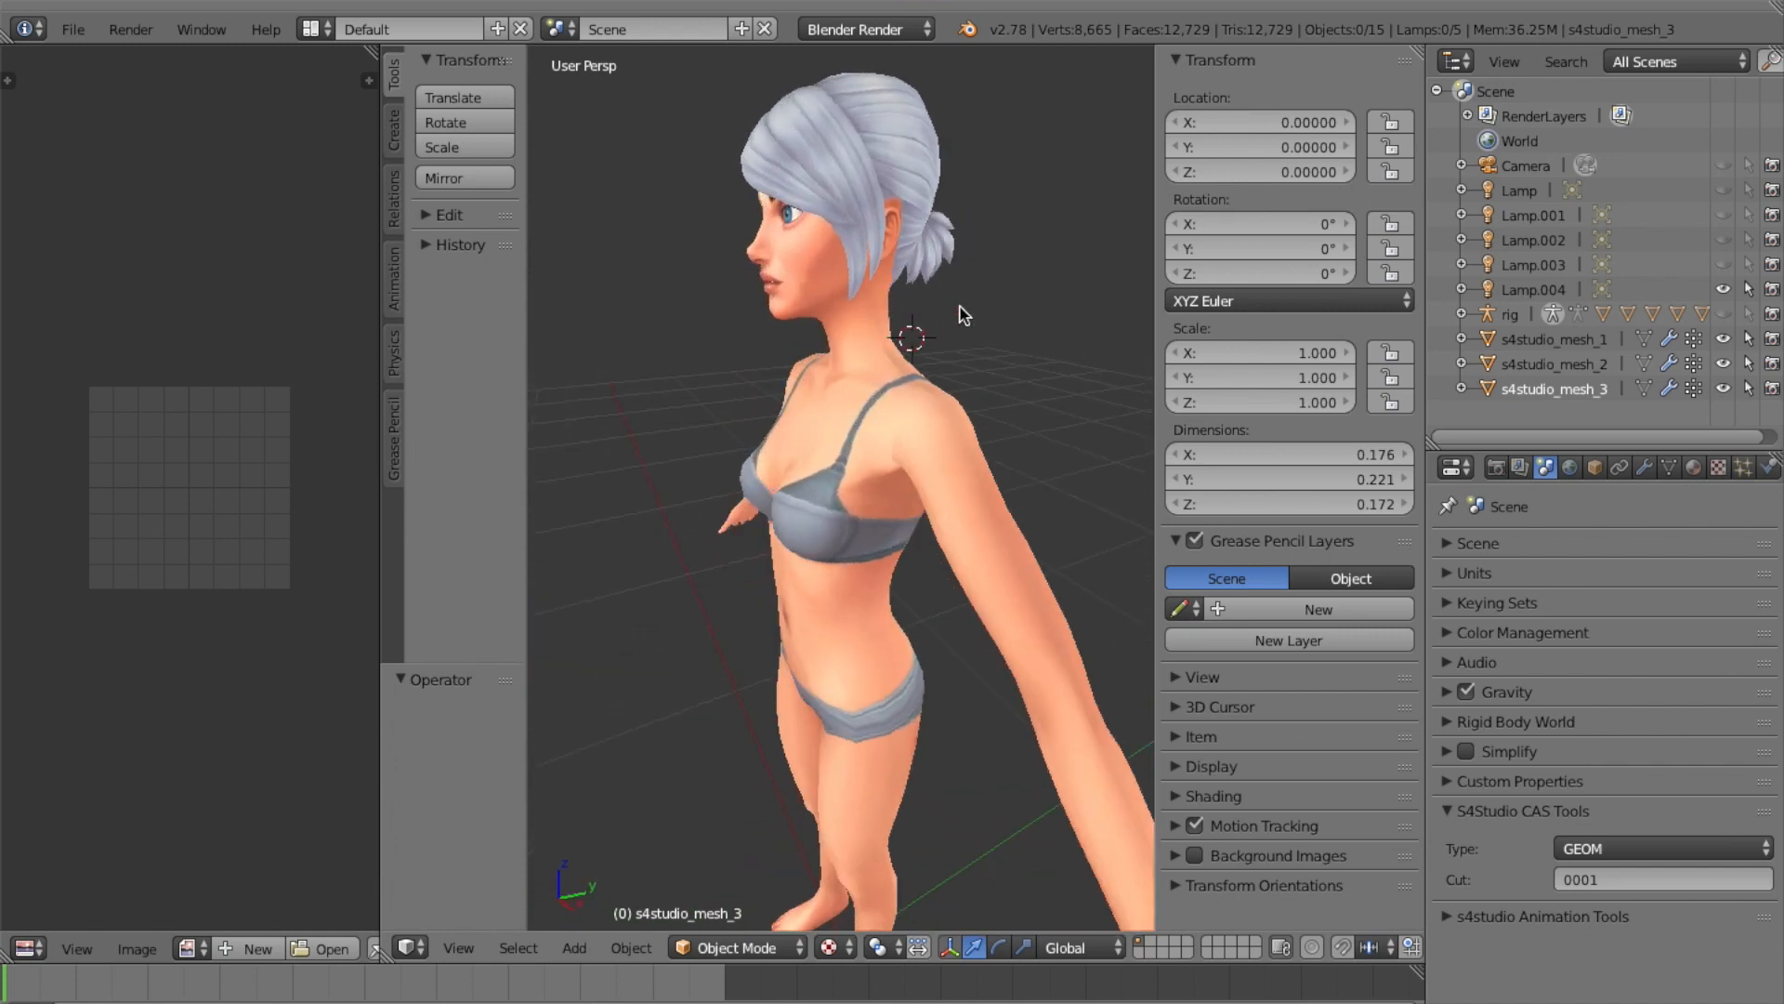
pyautogui.hscroll(-3, 962, 315)
pyautogui.hscroll(5, 962, 315)
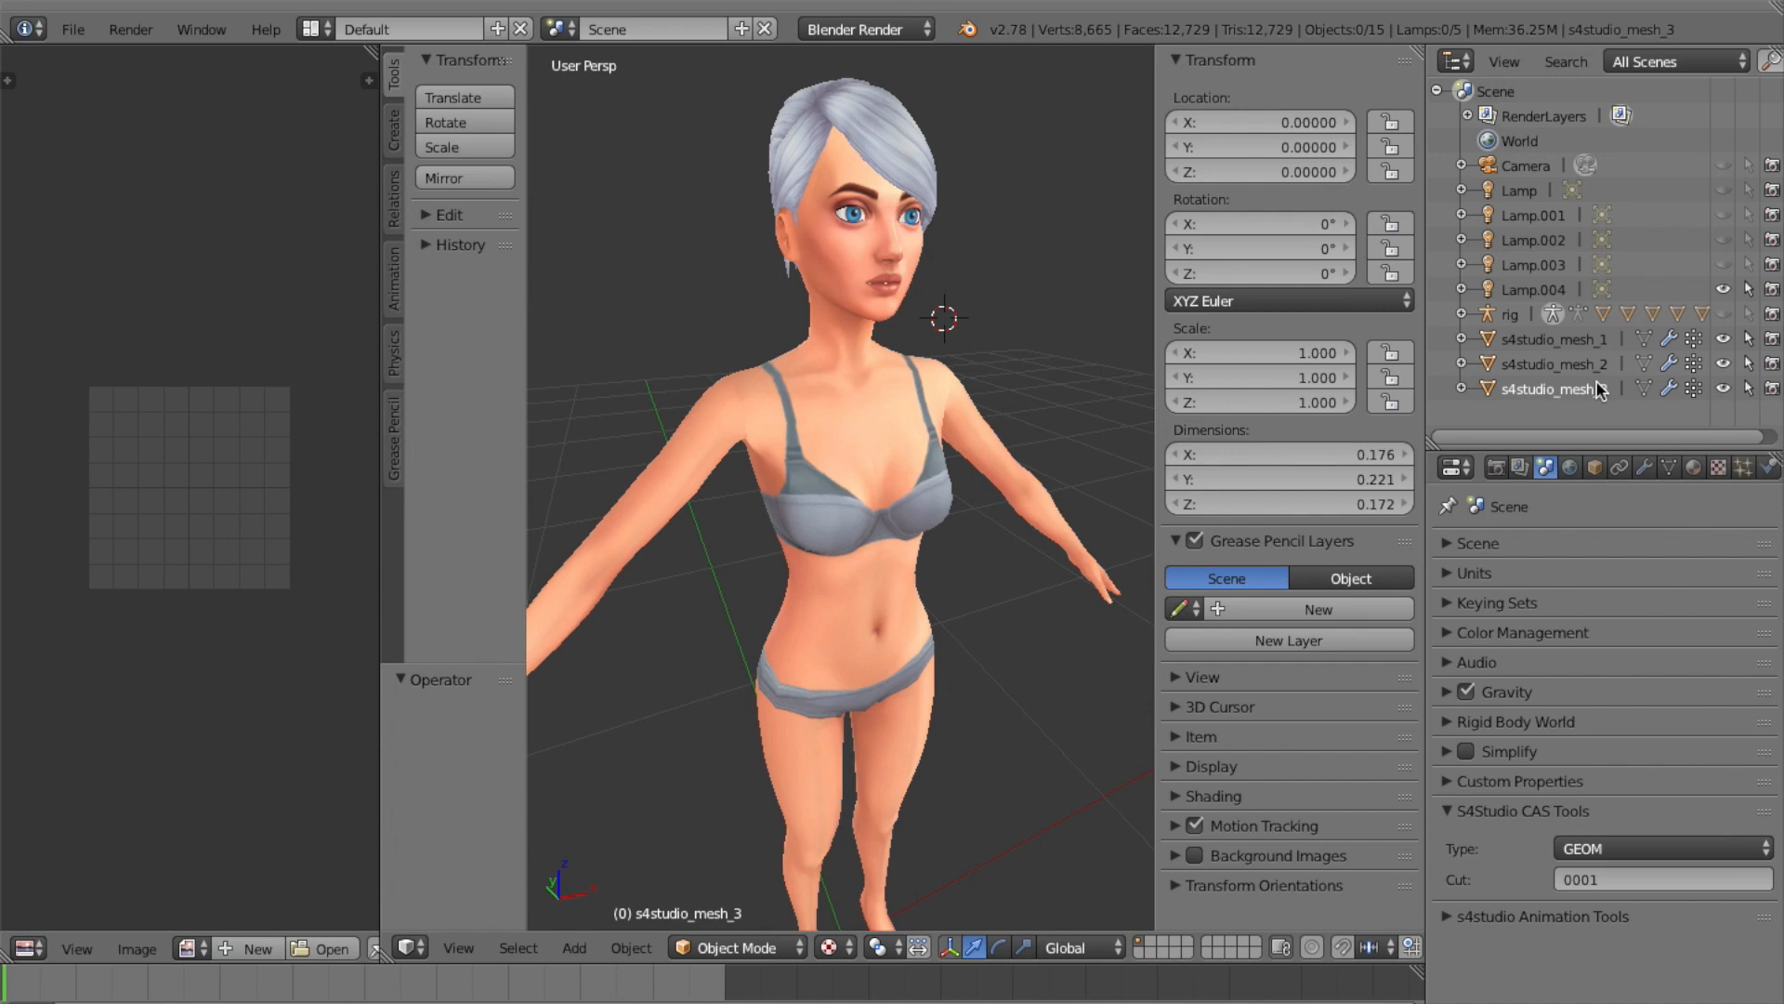
# Hide s4studio_mesh_3 and s4studio_mesh_1 so that only s4studio_mesh_2 is shown, and select it
pyautogui.click(1726, 388)
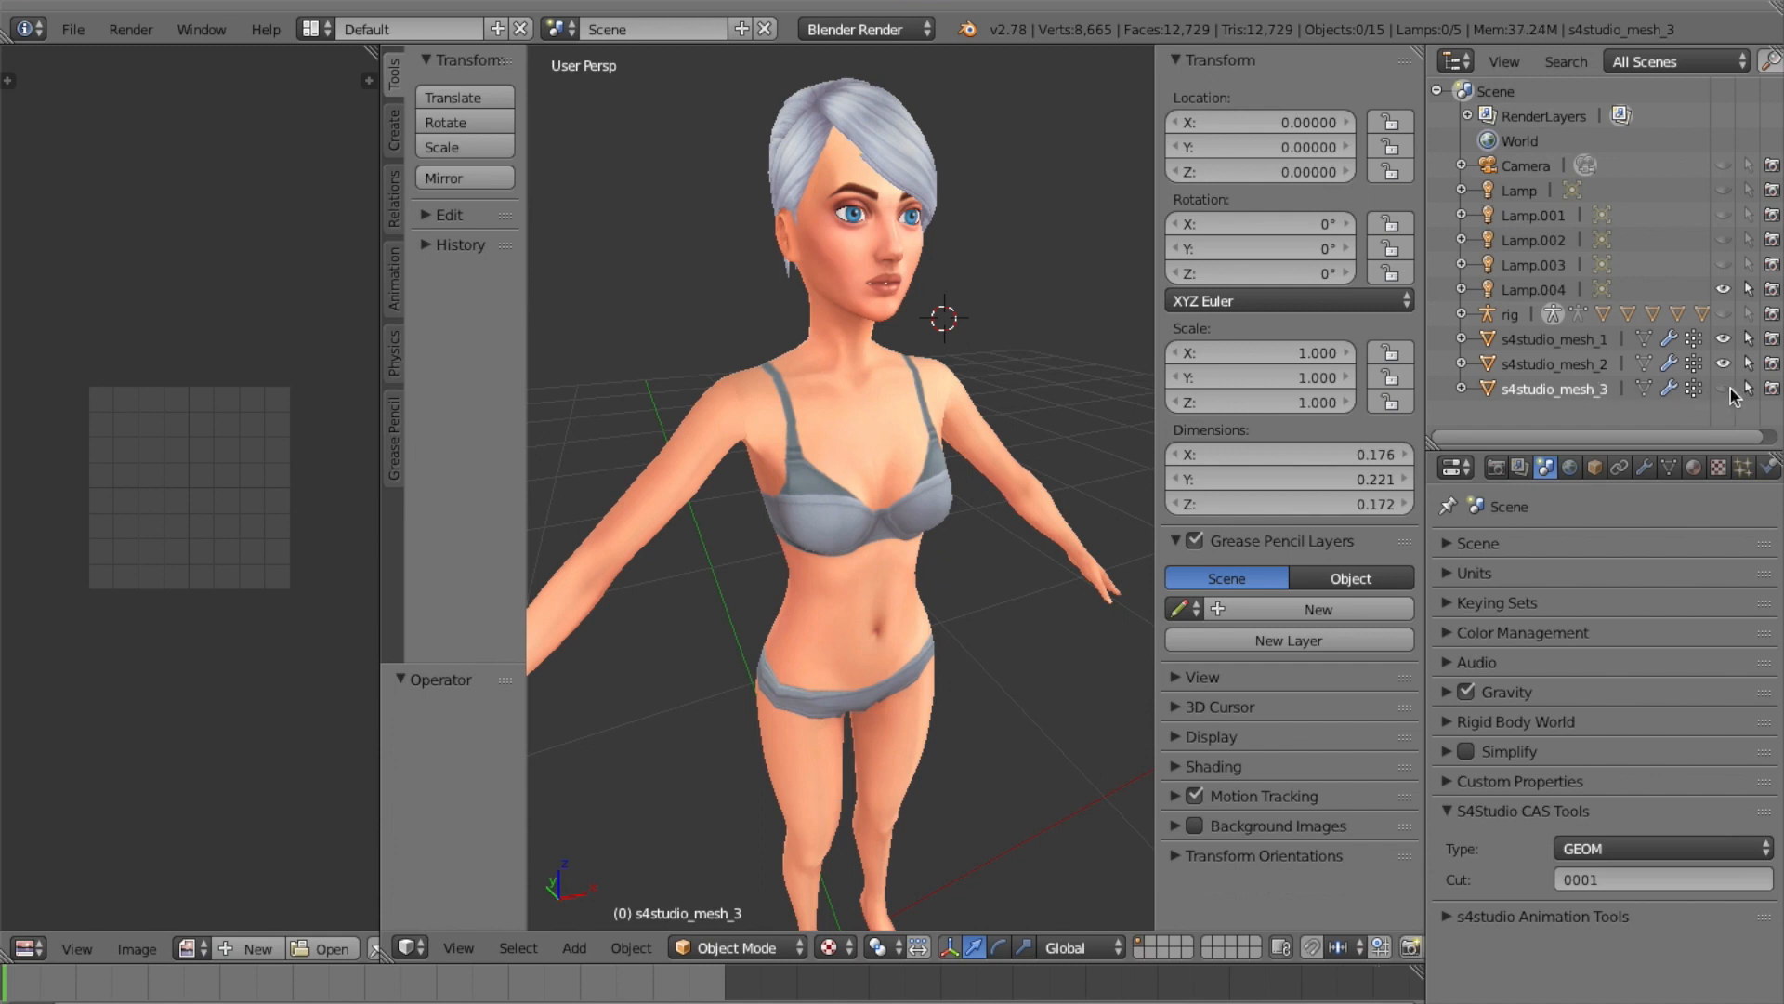
pyautogui.click(1724, 366)
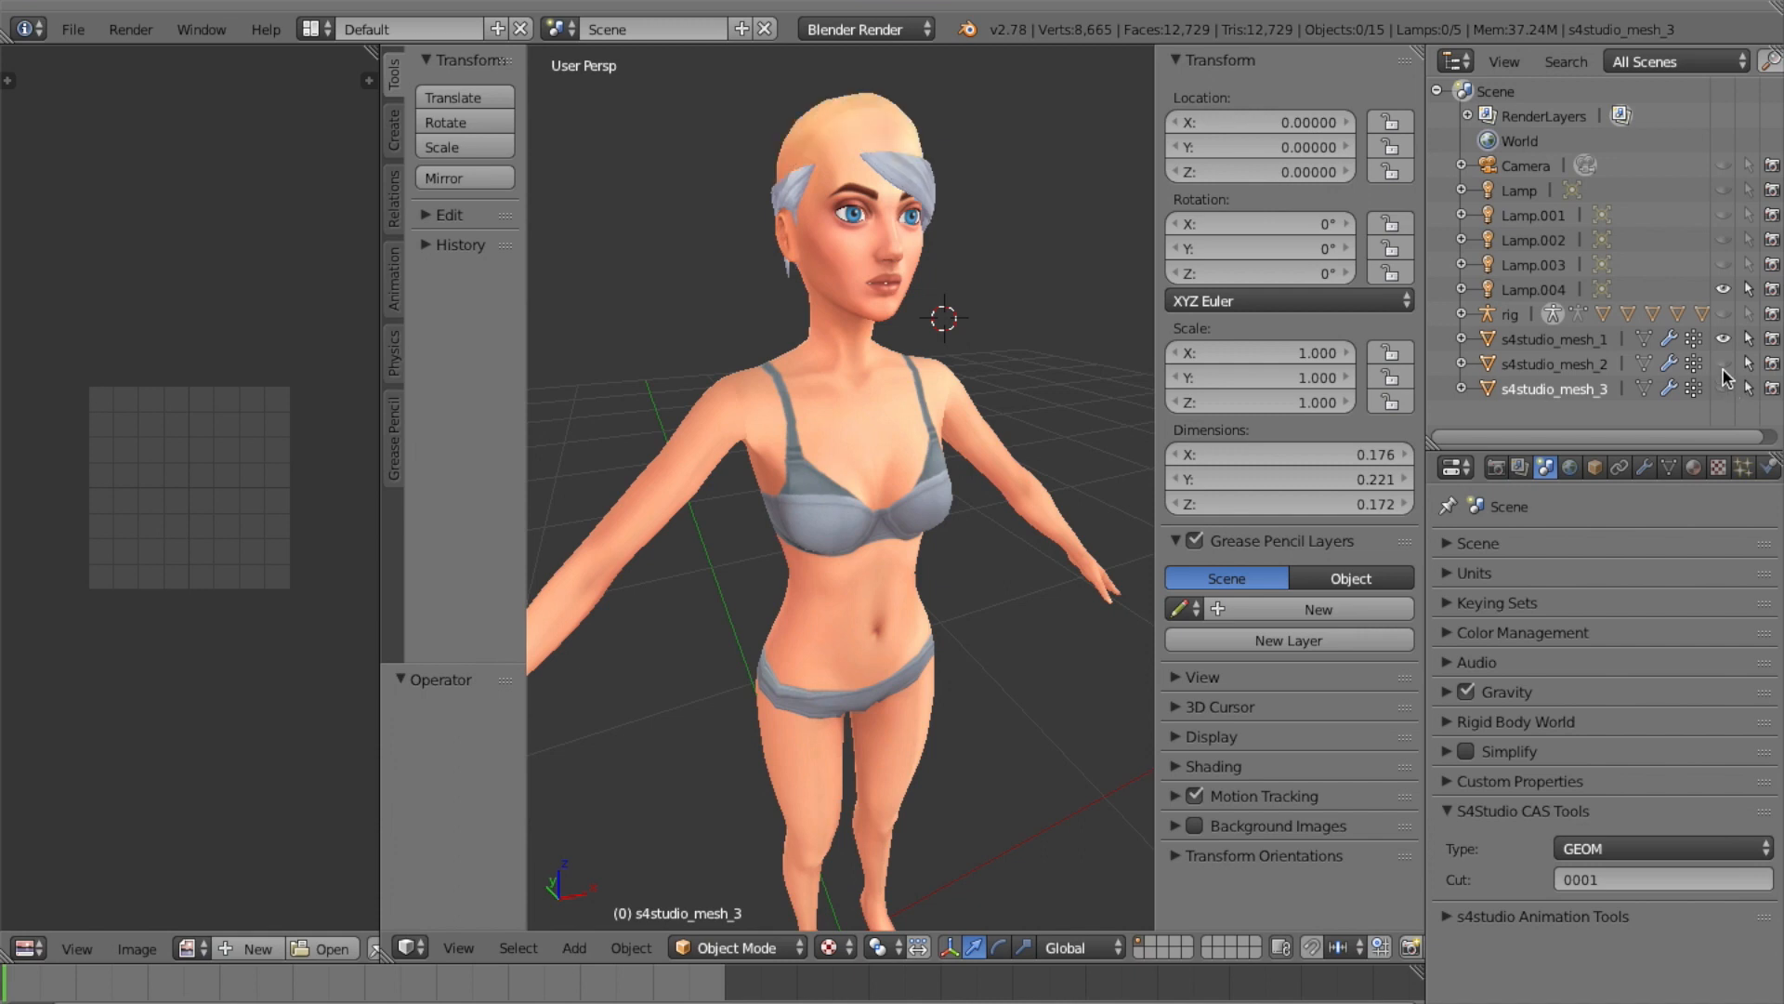
pyautogui.click(1724, 364)
pyautogui.click(1600, 367)
pyautogui.click(1610, 342)
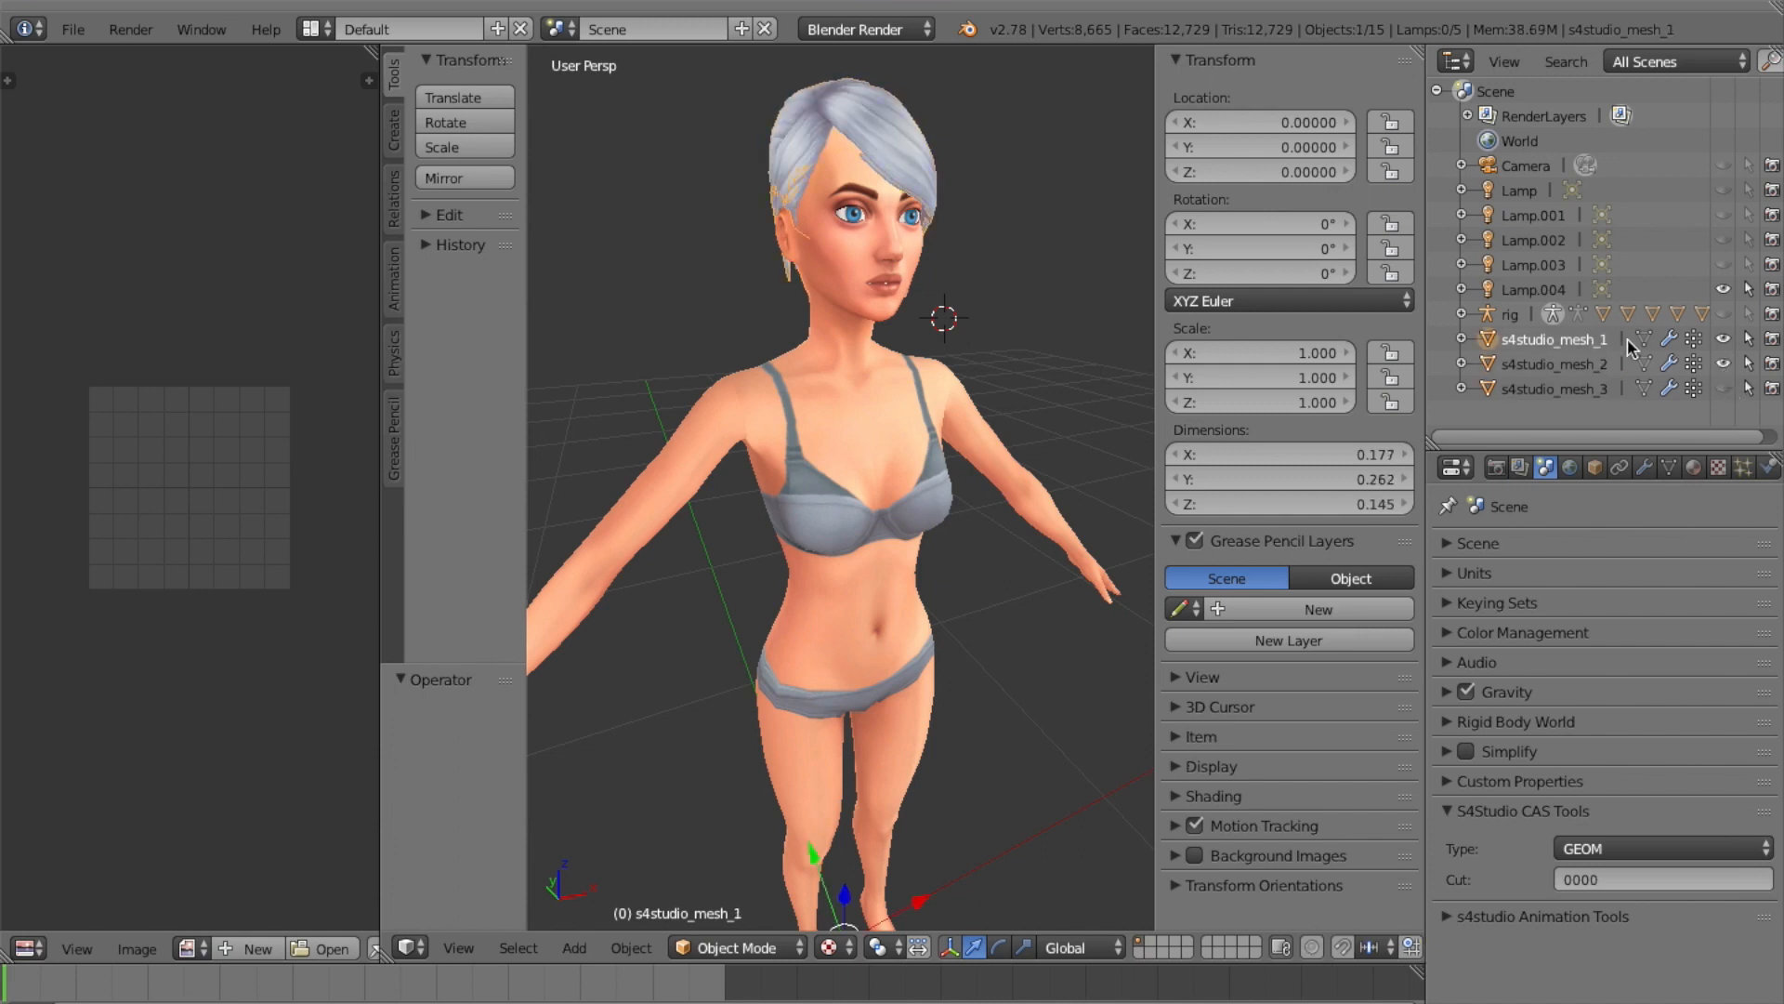
pyautogui.click(1723, 340)
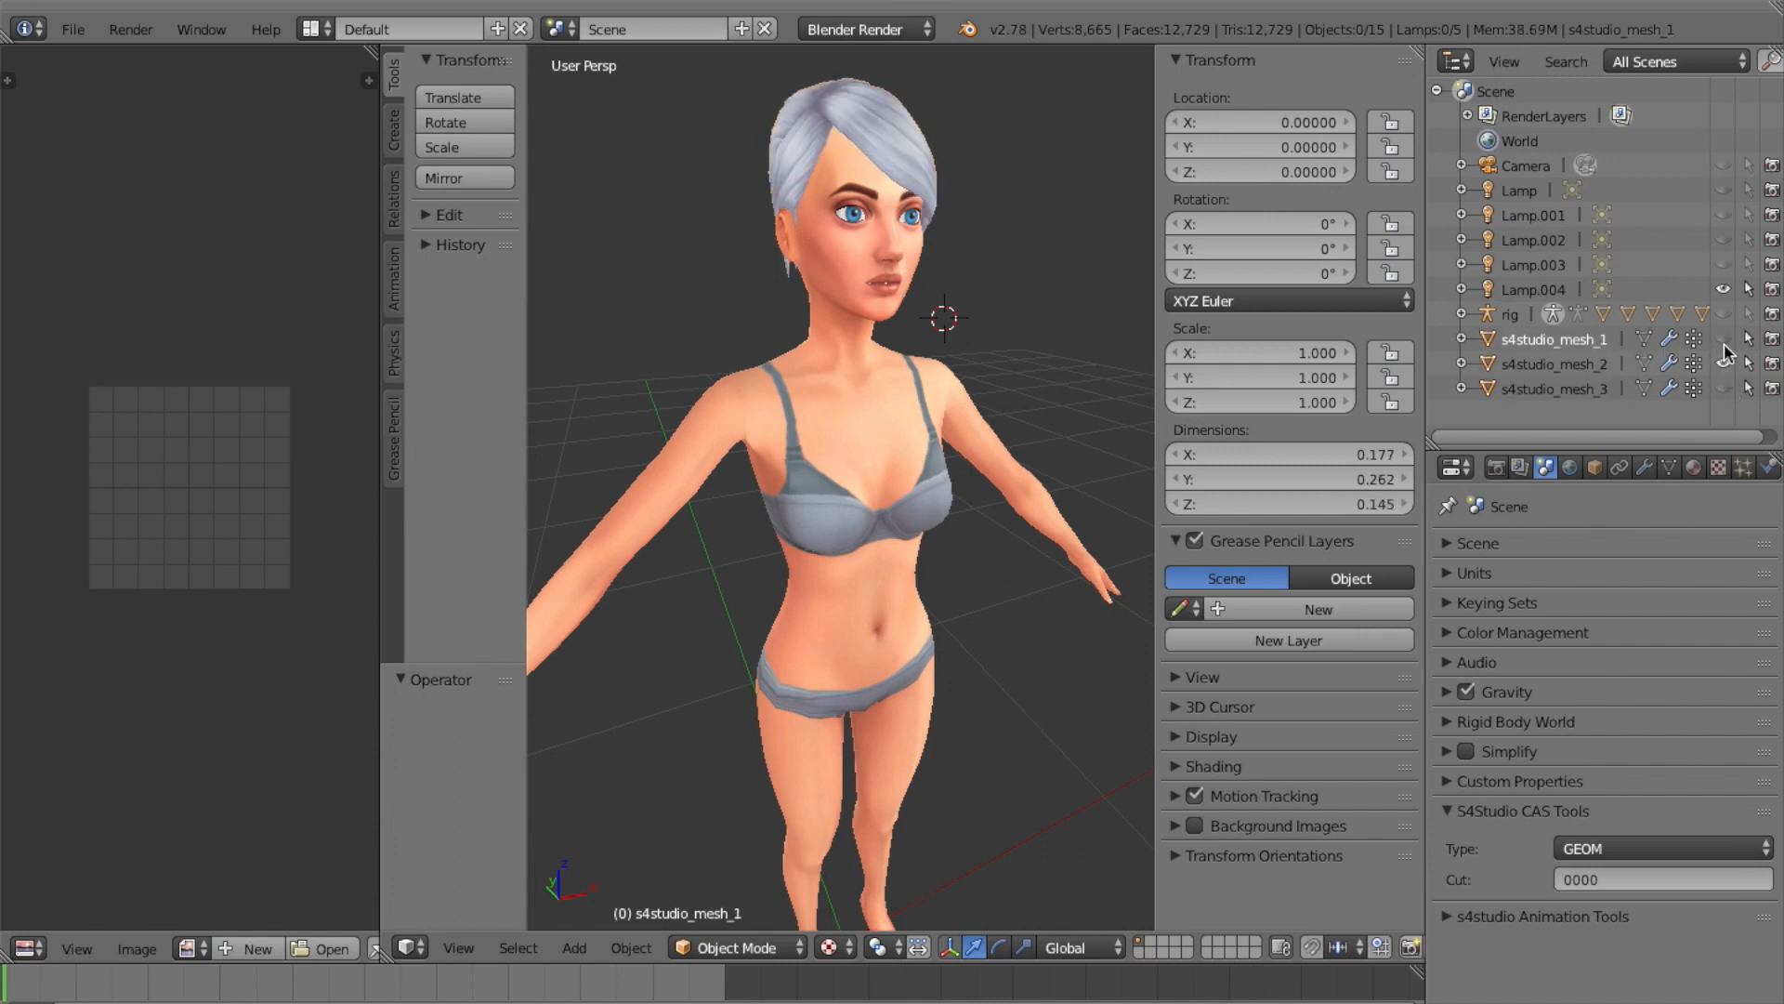
pyautogui.click(1591, 370)
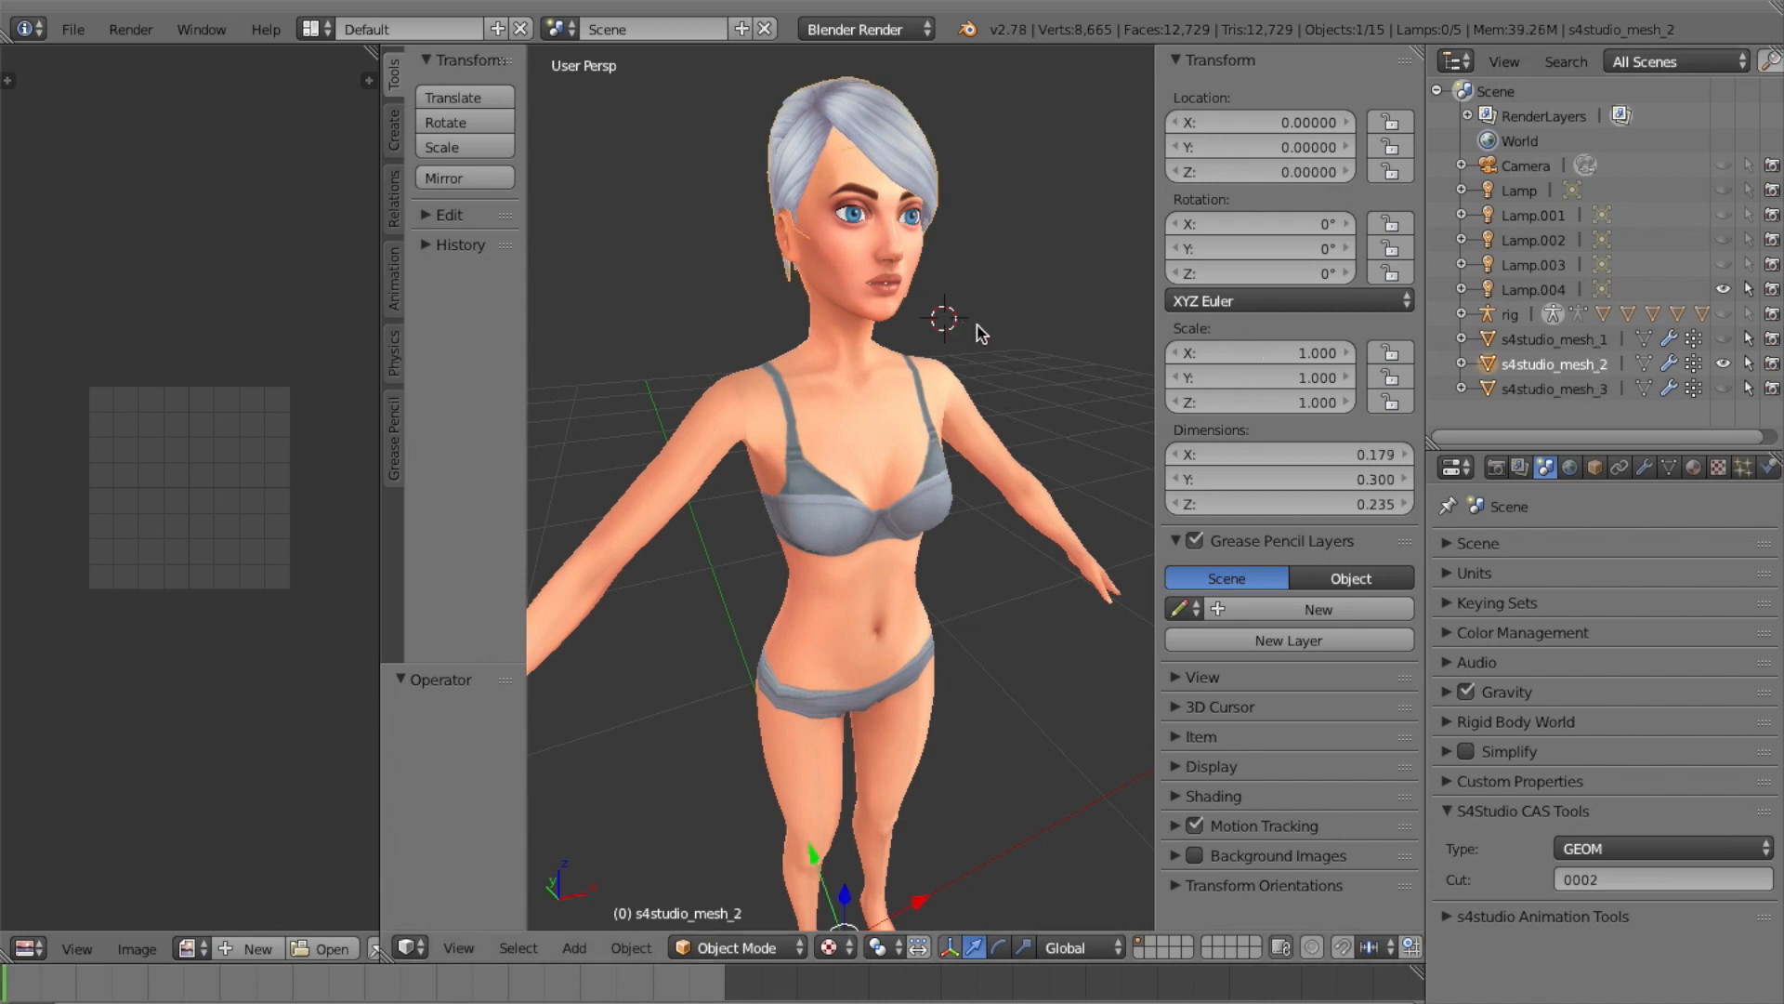
# Examine s4studio_mesh_2 from the back and front, toggling its visibility to check which hair it covers
pyautogui.hscroll(-10, 921, 344)
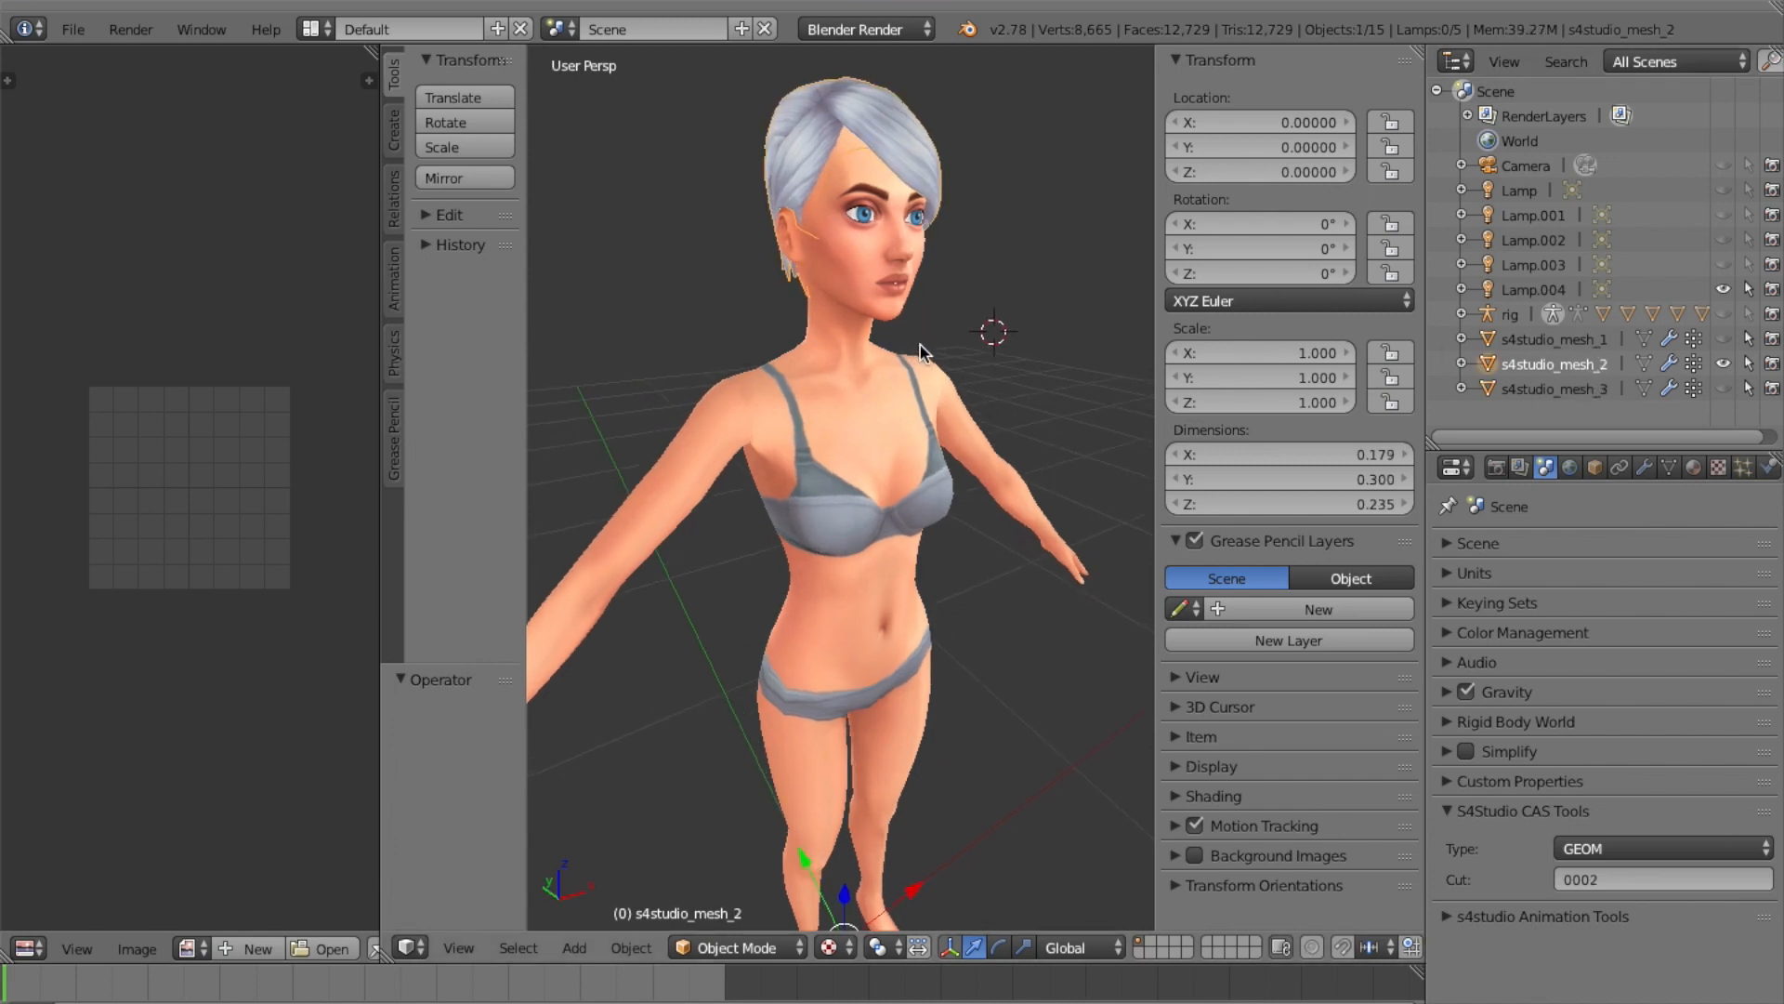
pyautogui.hscroll(-10, 911, 346)
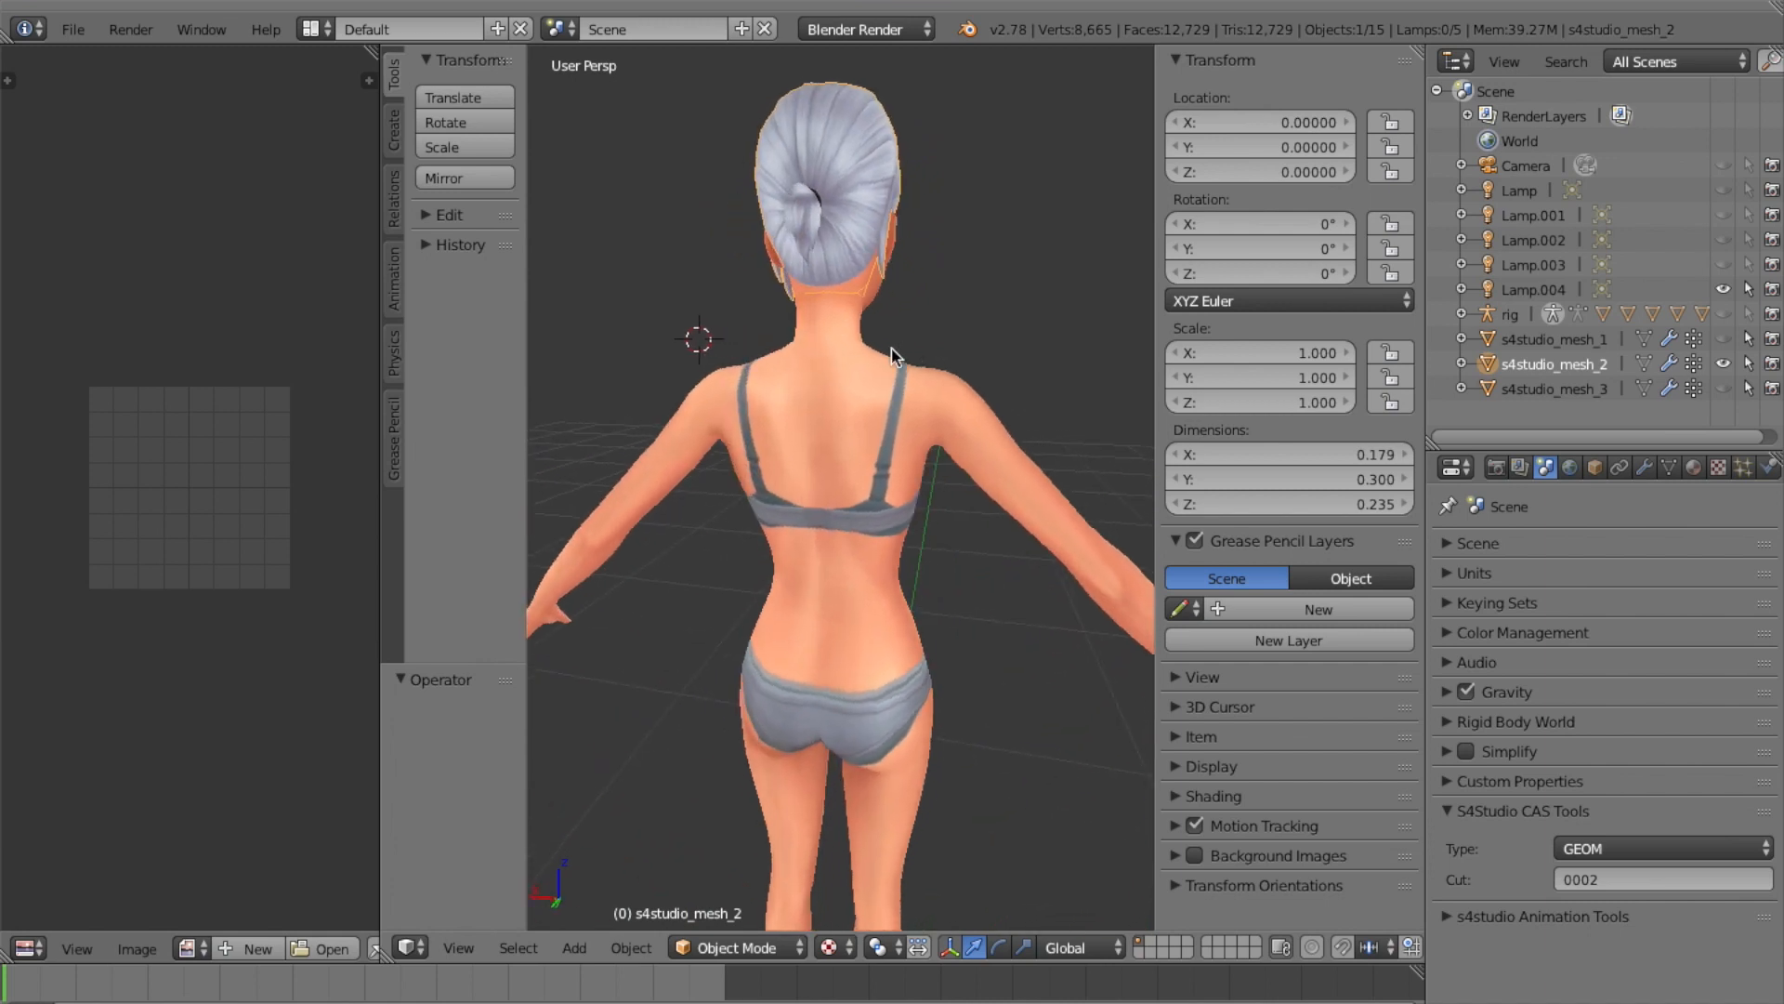
pyautogui.hscroll(4, 909, 342)
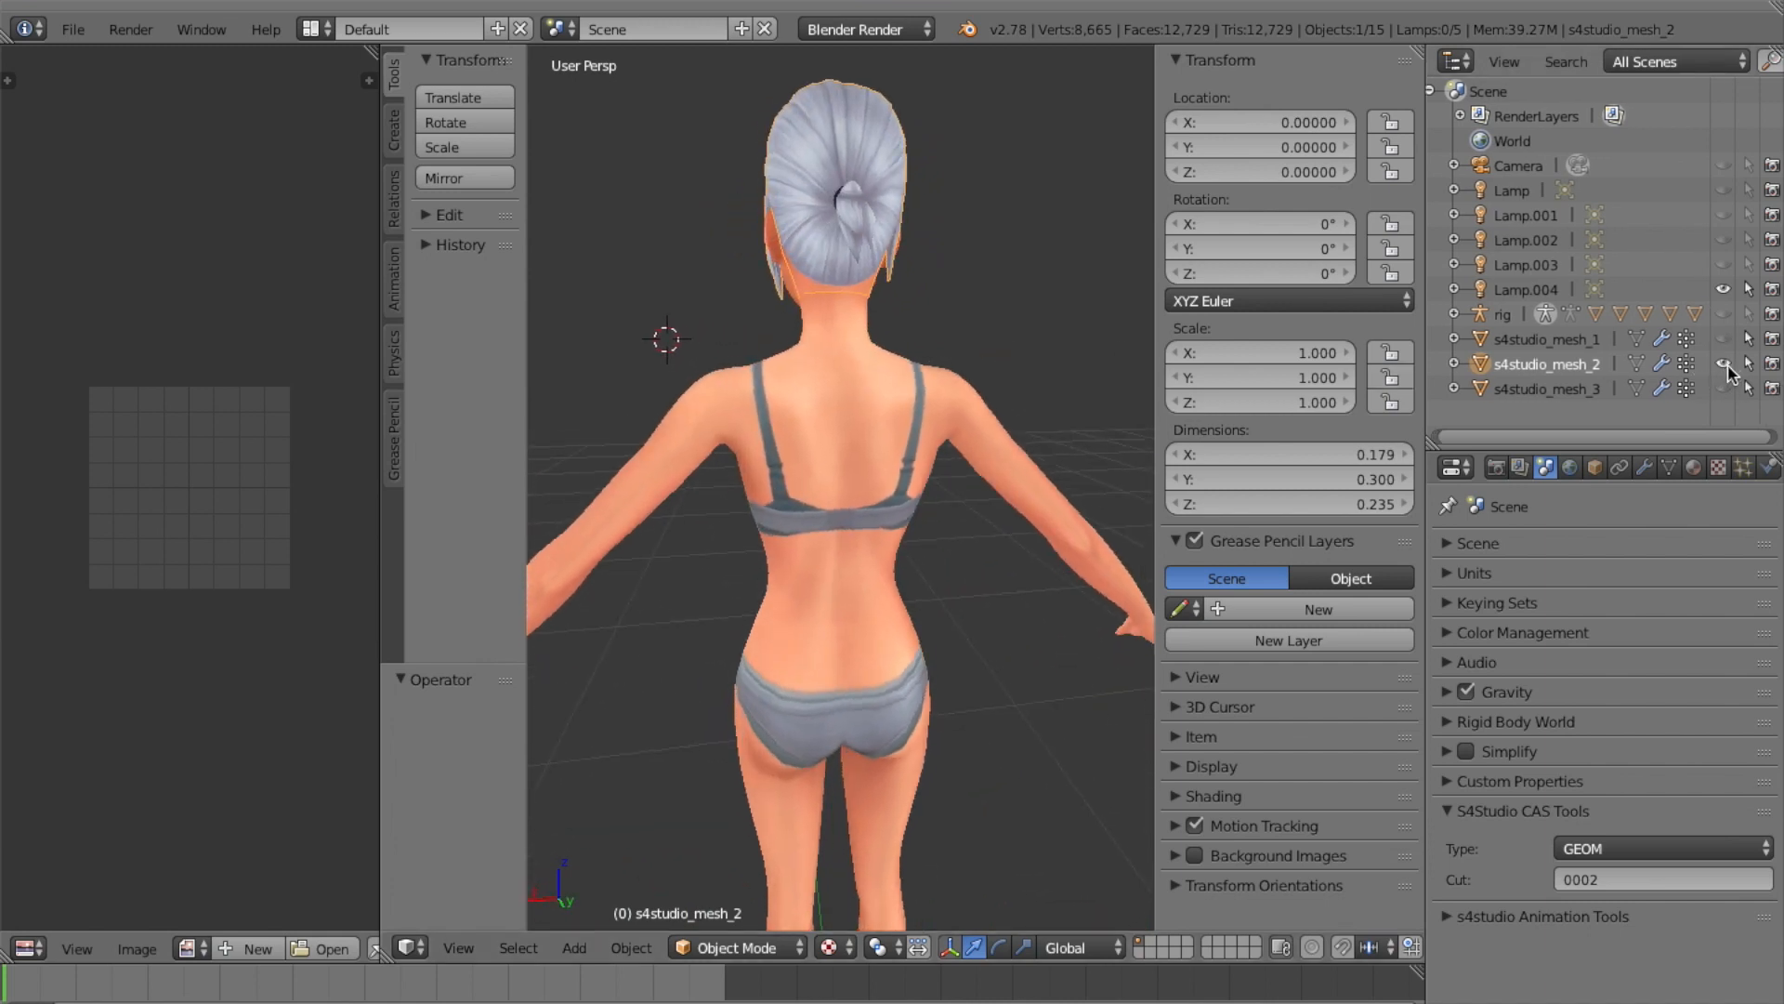
pyautogui.click(1725, 363)
pyautogui.click(1725, 363)
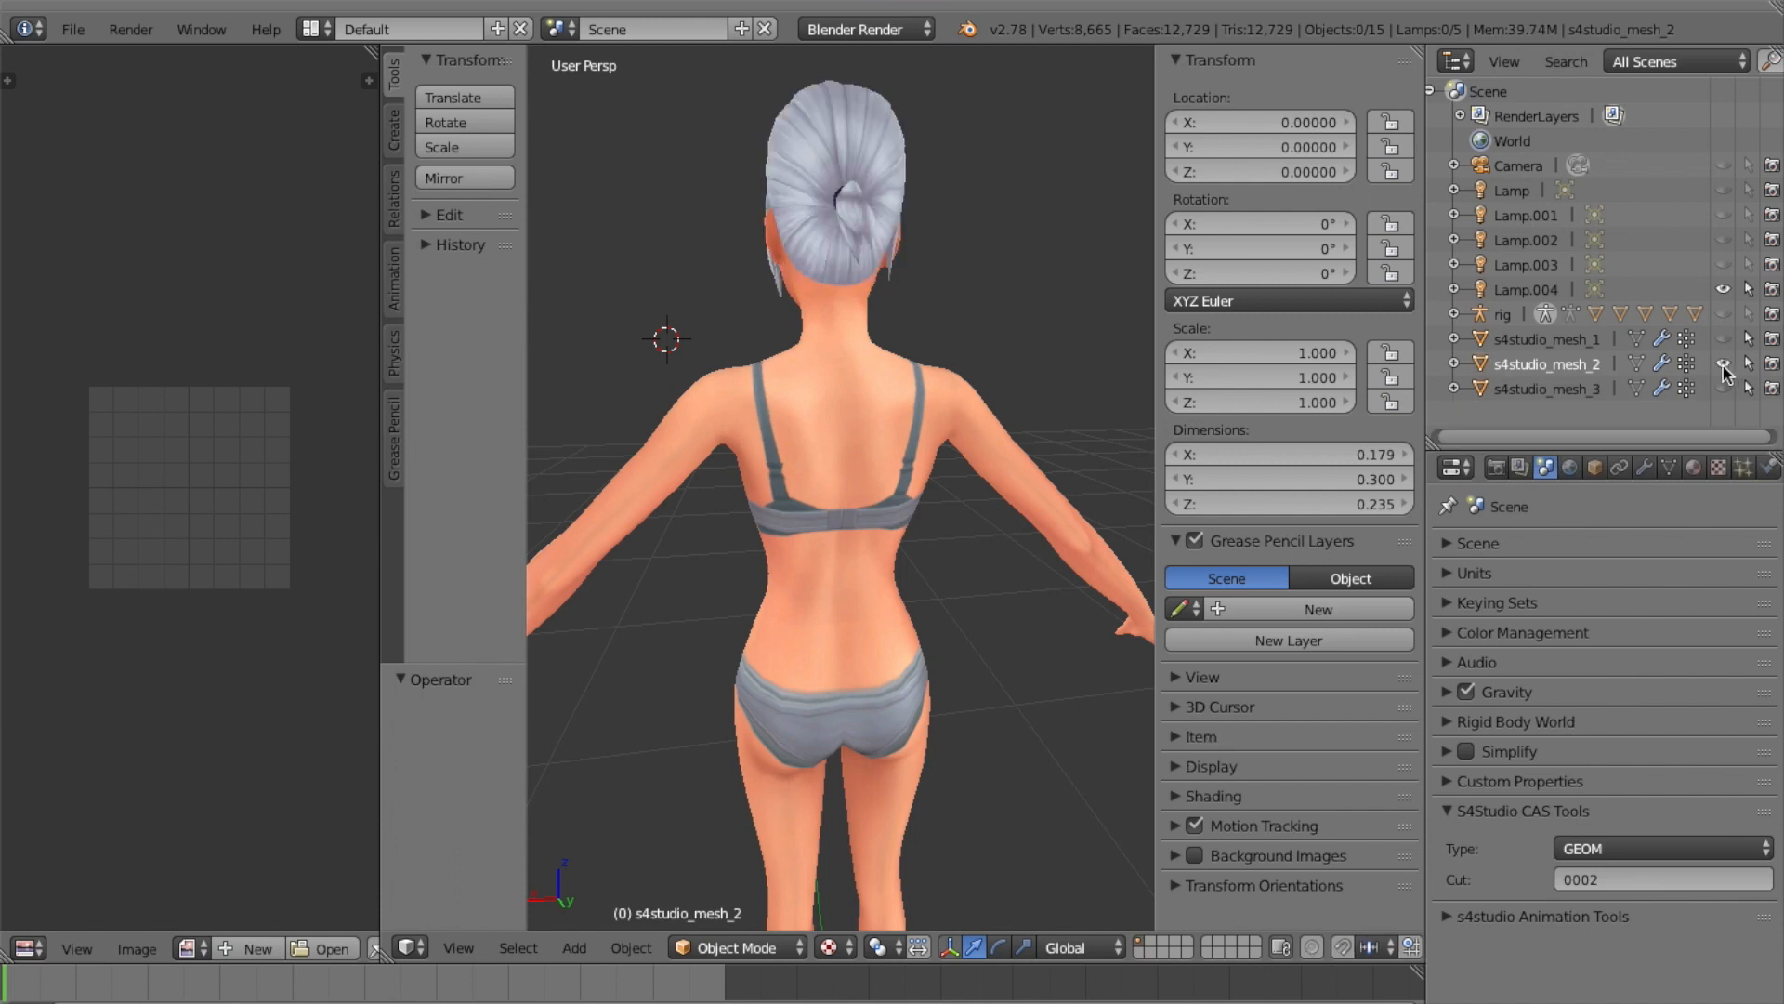
pyautogui.hscroll(15, 1056, 407)
pyautogui.hscroll(5, 1055, 407)
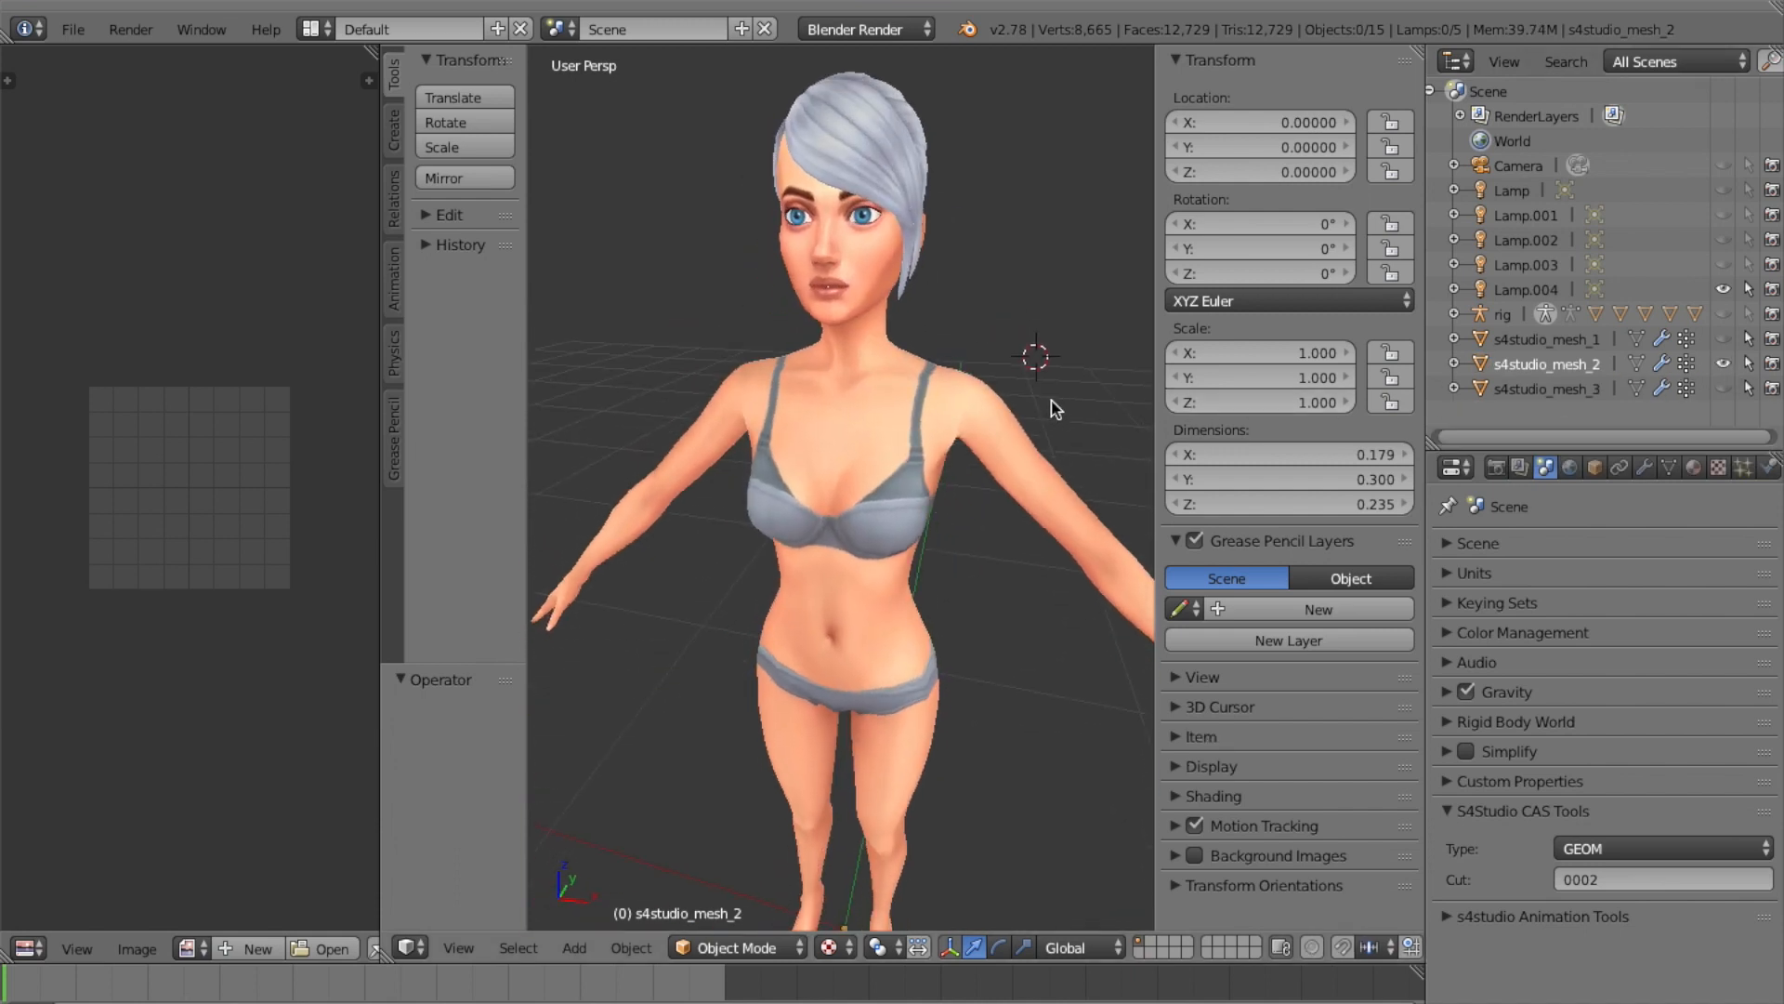
# Compare the partial hair meshes s4studio_mesh_1 and s4studio_mesh_3 on the model, then show only s4studio_mesh_2 again
pyautogui.click(1724, 365)
pyautogui.click(1724, 339)
pyautogui.click(1725, 388)
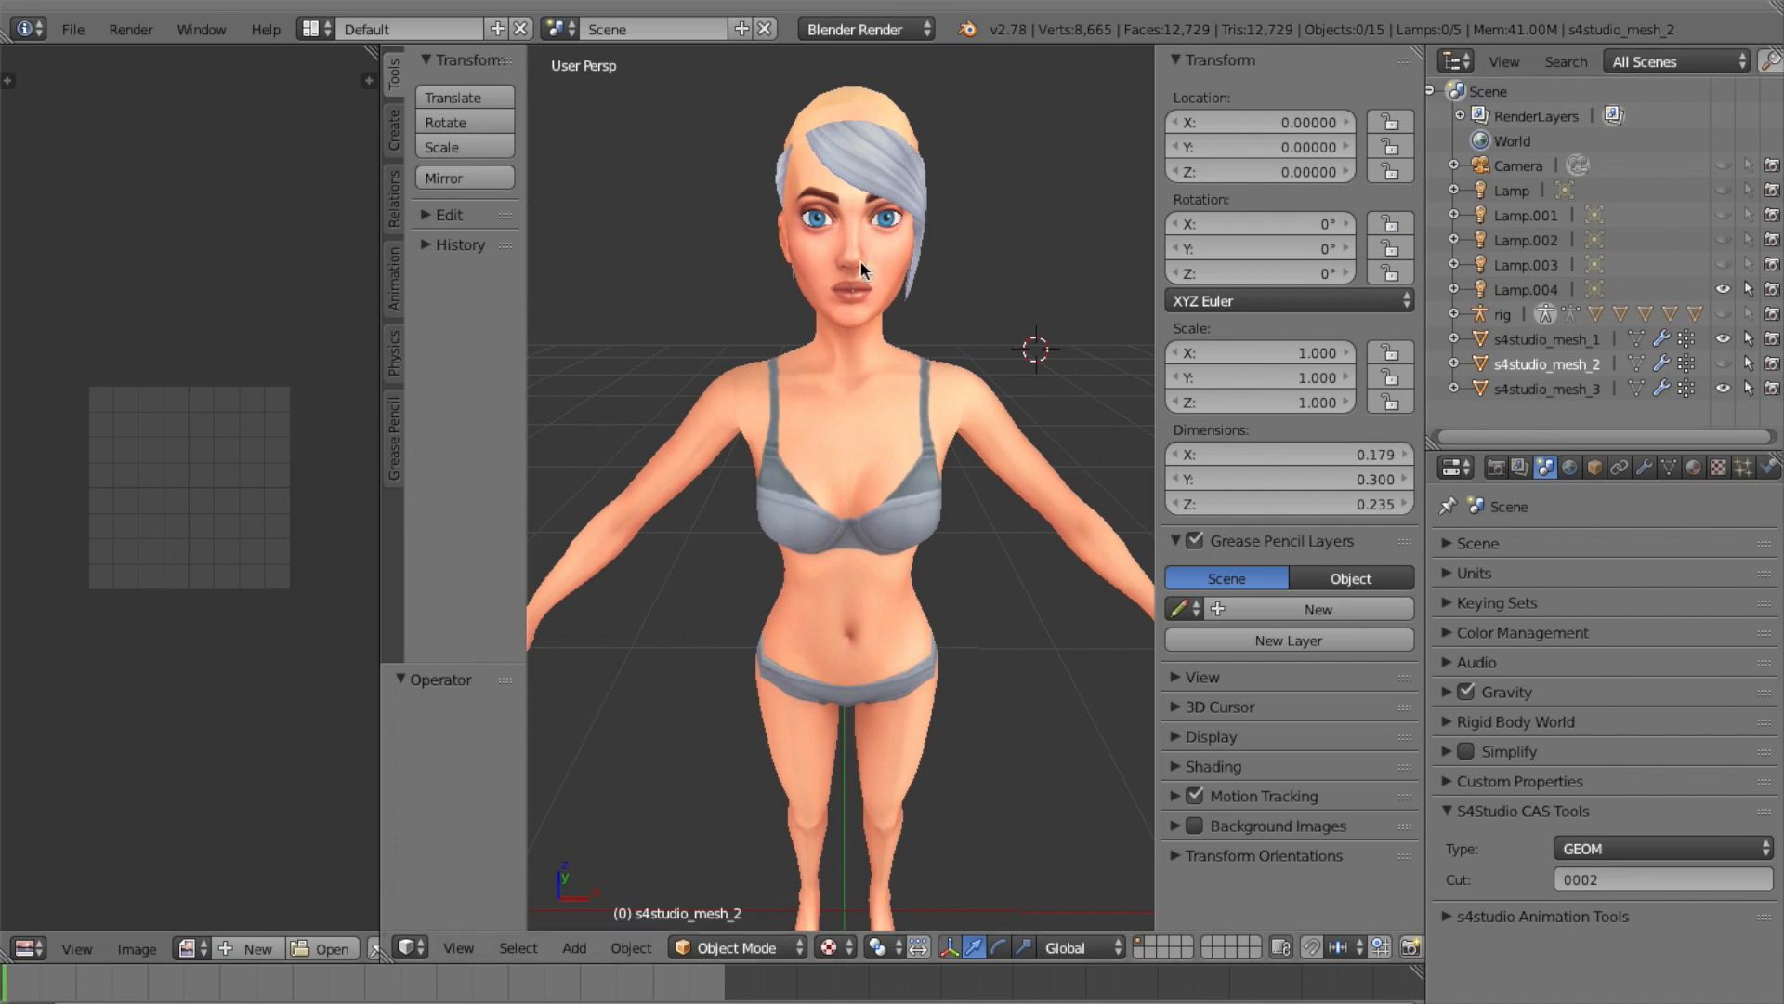
pyautogui.click(1724, 338)
pyautogui.click(1723, 389)
pyautogui.click(1723, 363)
# Select s4studio_mesh_2 and switch it from Object Mode to Edit Mode
pyautogui.click(1564, 371)
pyautogui.hscroll(20, 1043, 611)
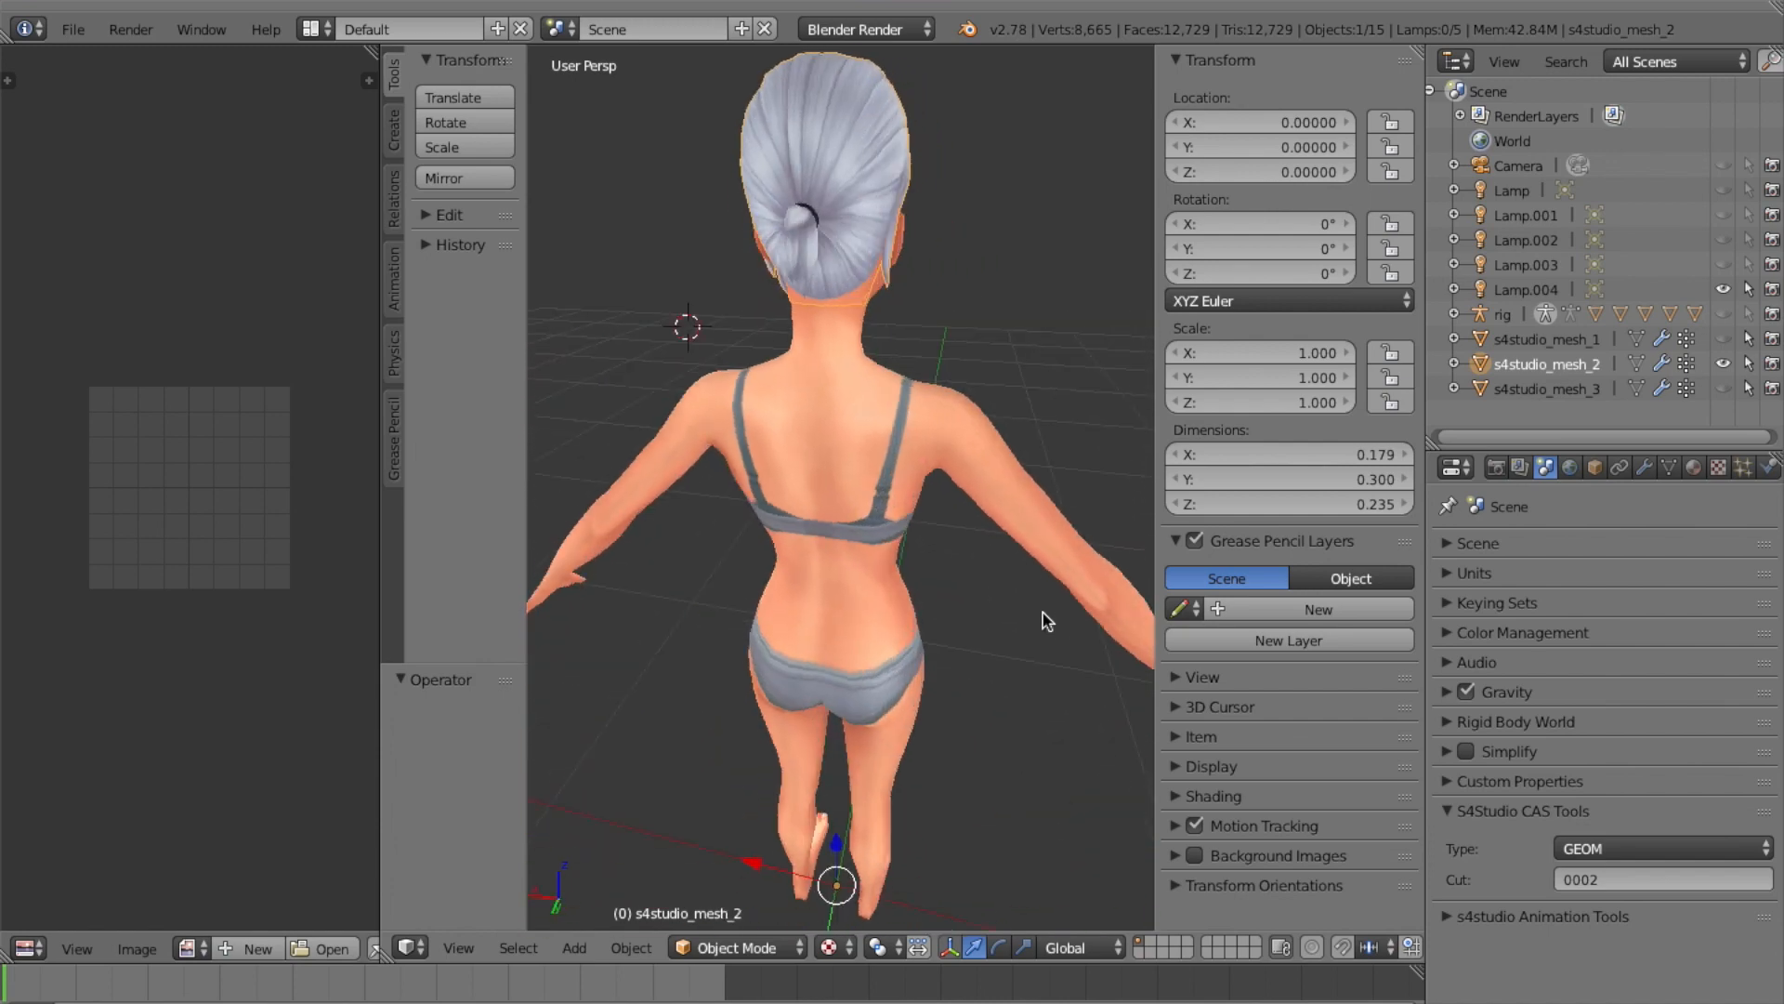
pyautogui.hscroll(20, 1043, 612)
pyautogui.hscroll(8, 1043, 611)
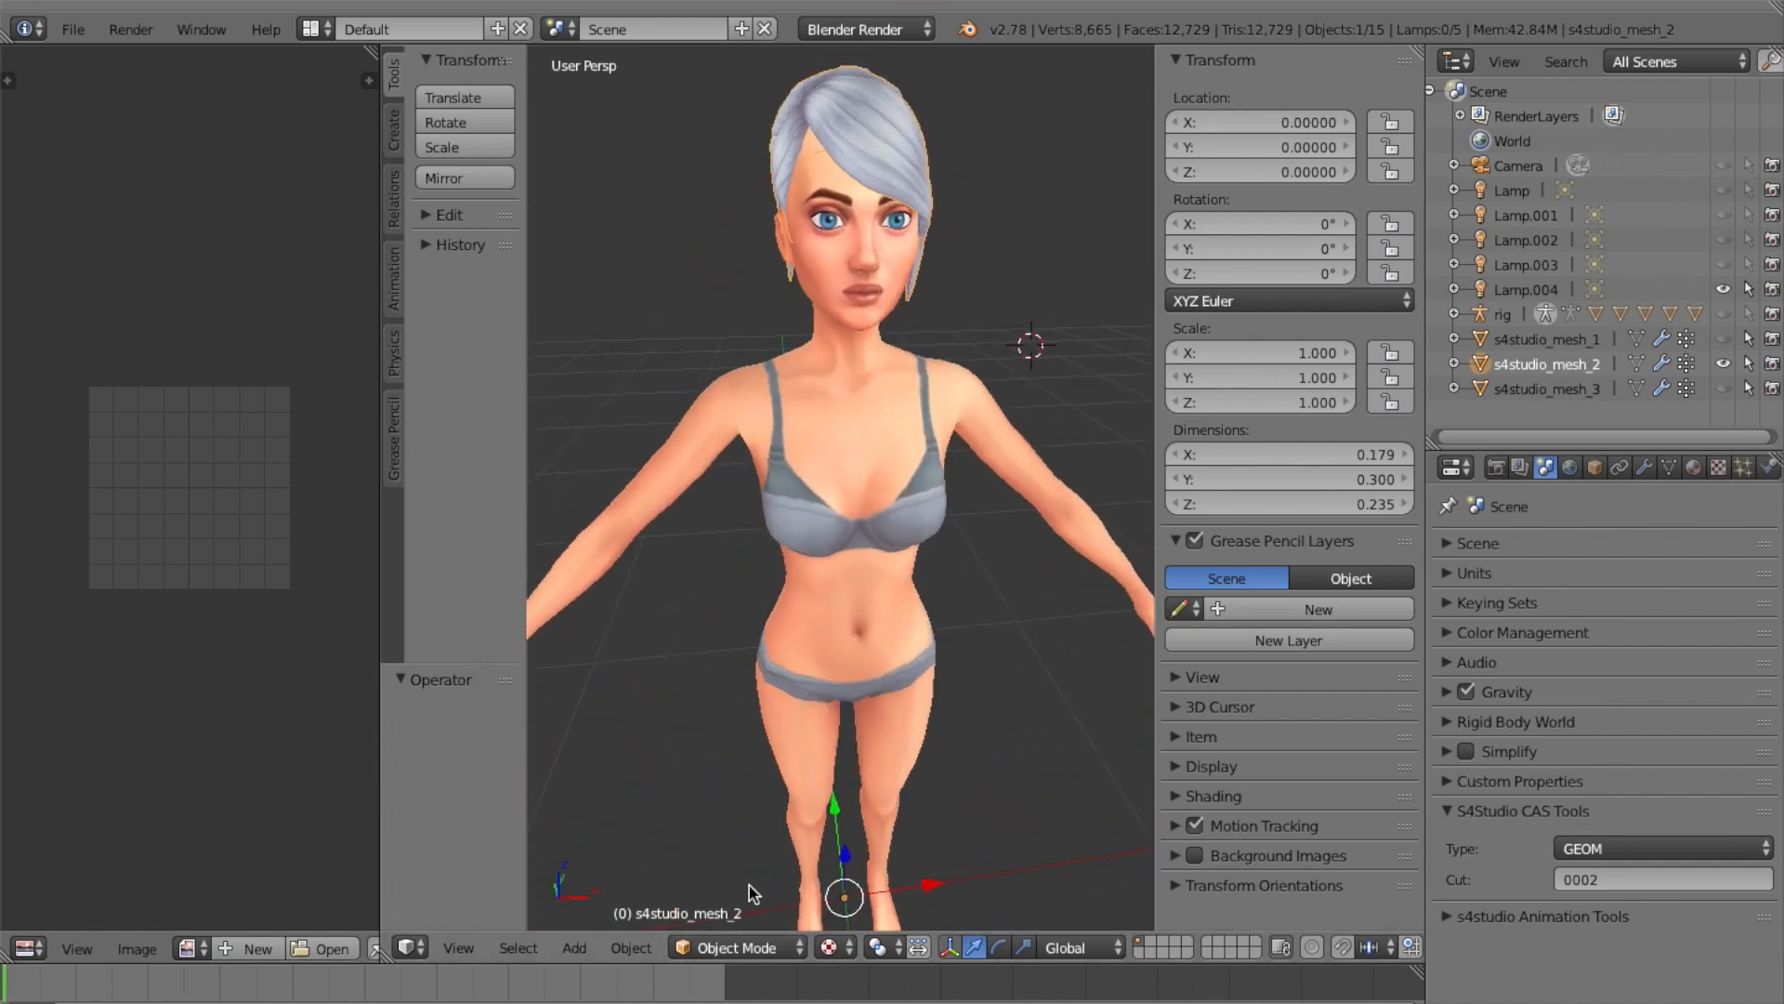
pyautogui.click(769, 946)
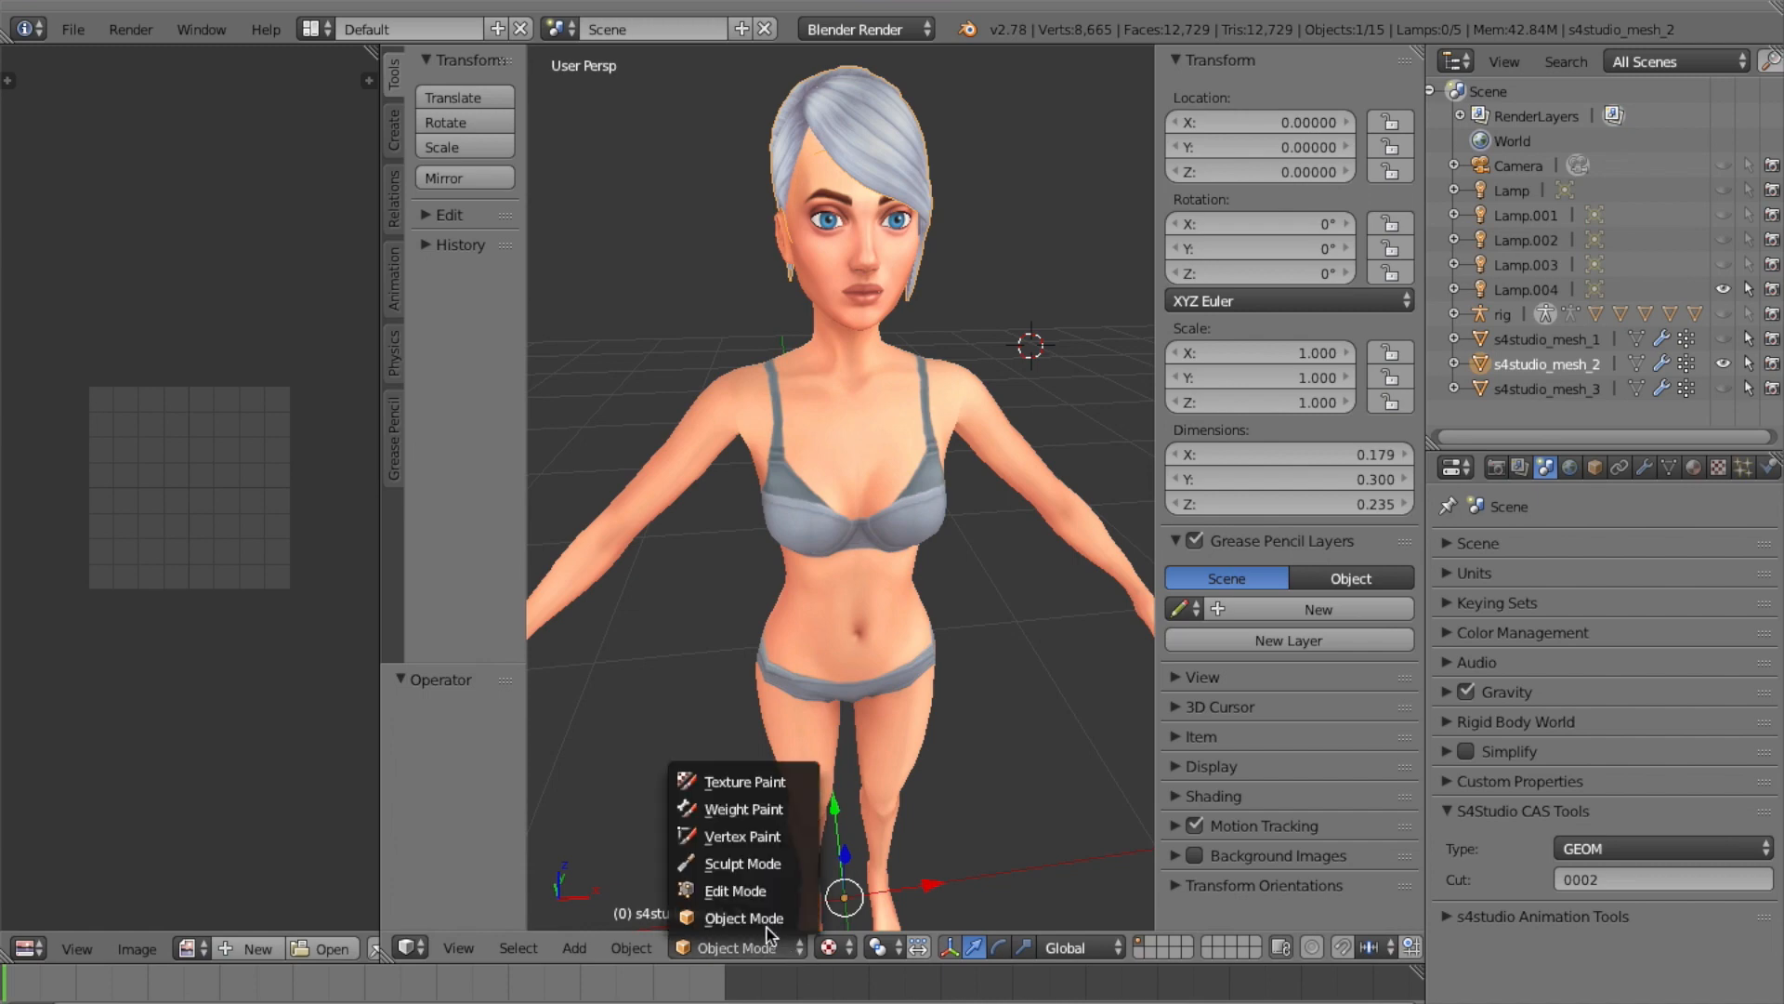
pyautogui.click(762, 890)
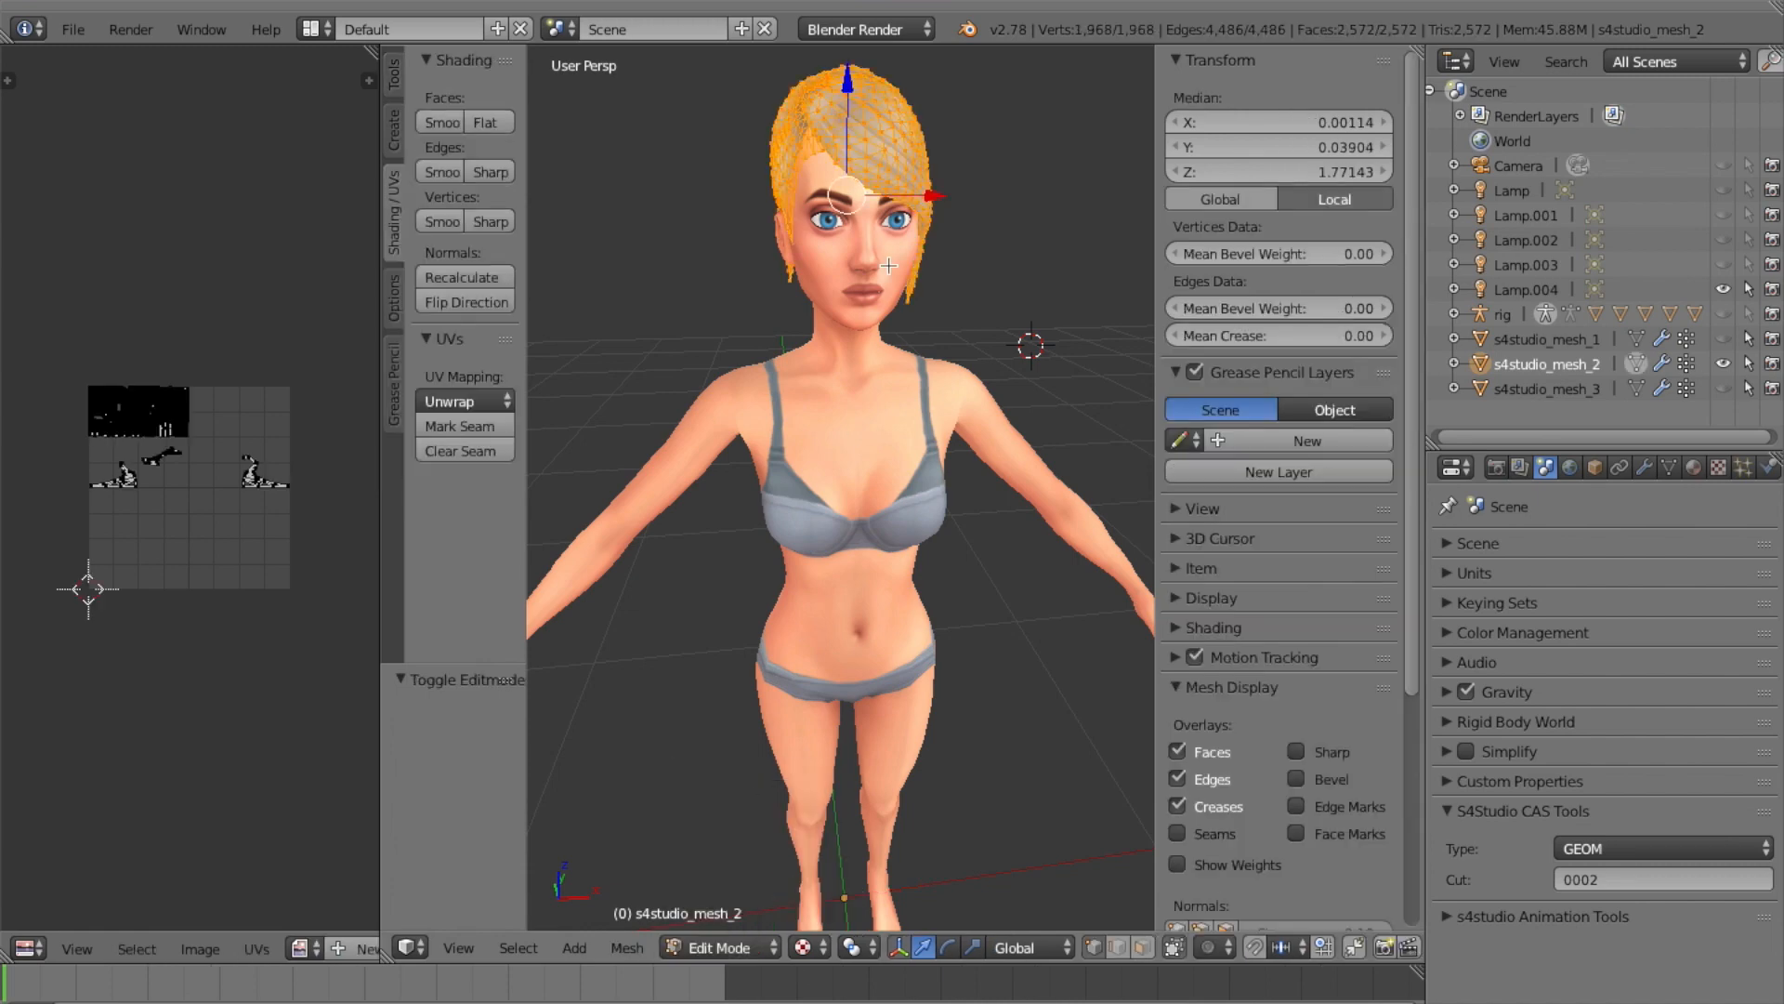
# Replace the whole-mesh selection with a single vertex on the back of the hair
pyautogui.hscroll(10, 890, 266)
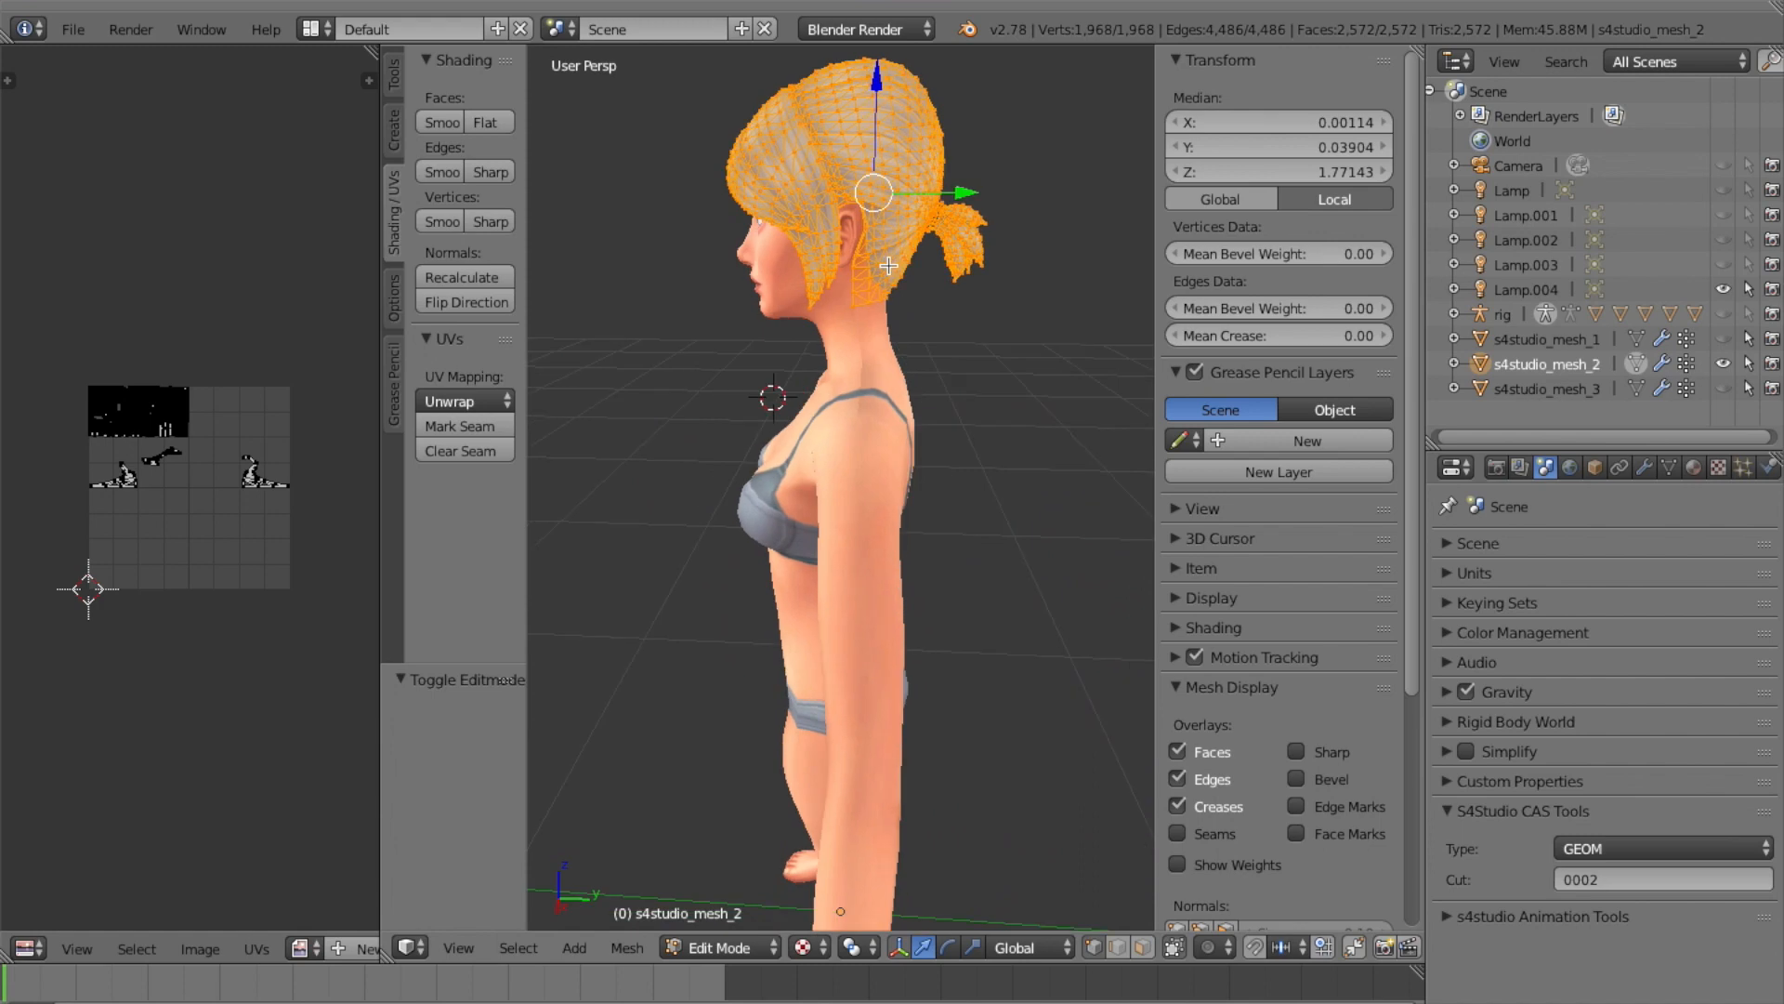
pyautogui.scroll(4, 889, 266)
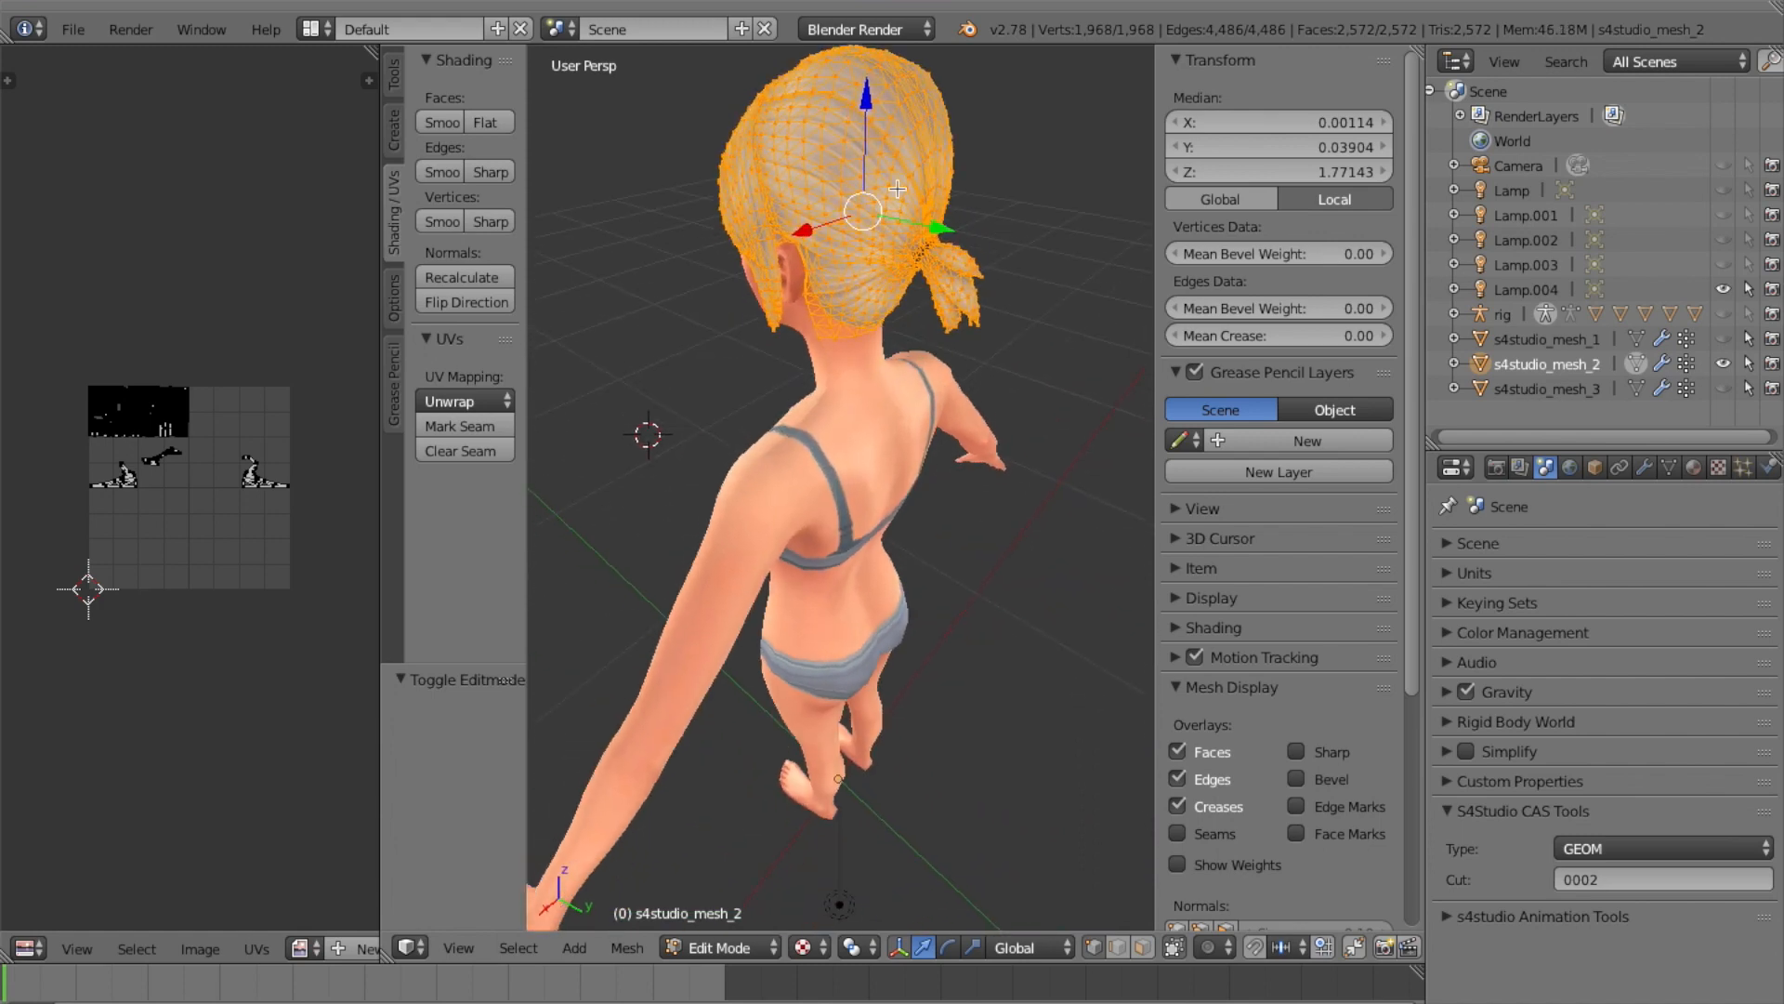
pyautogui.rightClick(910, 187)
pyautogui.rightClick(887, 221)
pyautogui.rightClick(892, 159)
pyautogui.rightClick(805, 149)
pyautogui.rightClick(895, 183)
pyautogui.rightClick(901, 121)
pyautogui.rightClick(825, 132)
pyautogui.rightClick(882, 213)
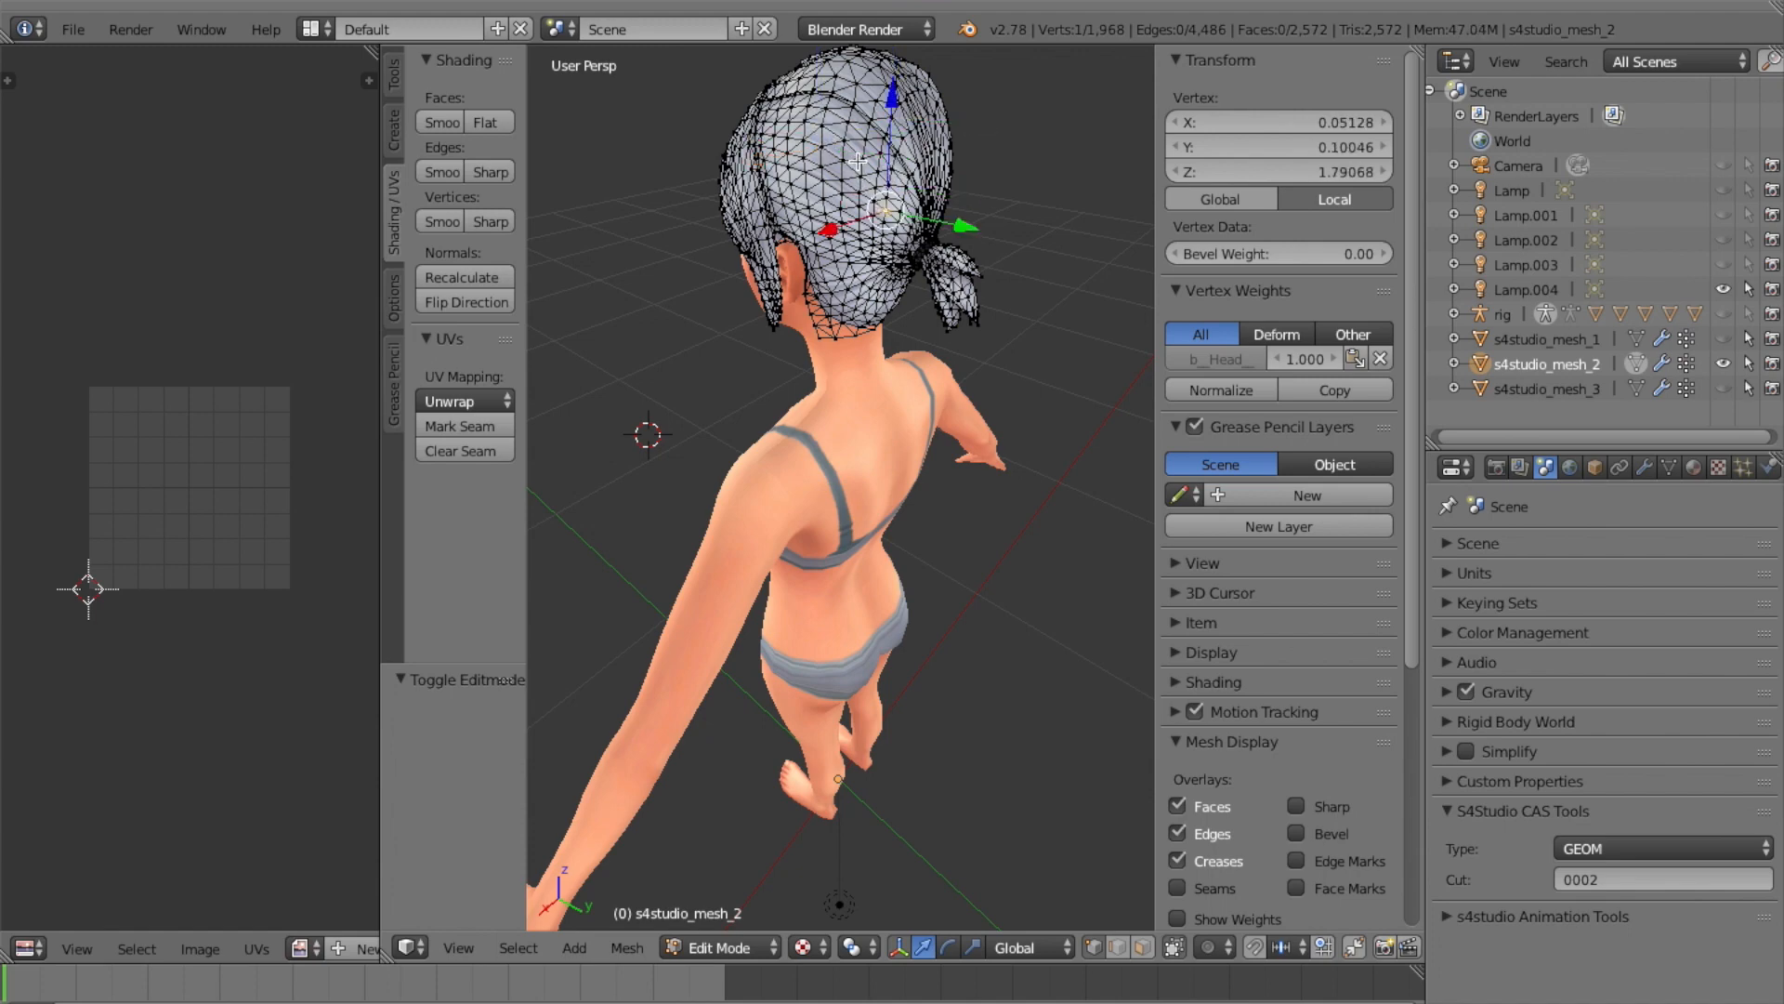
# Select the linked hair pieces covering the left side of the back of the head down to the nape
pyautogui.press('l')
pyautogui.press('l')
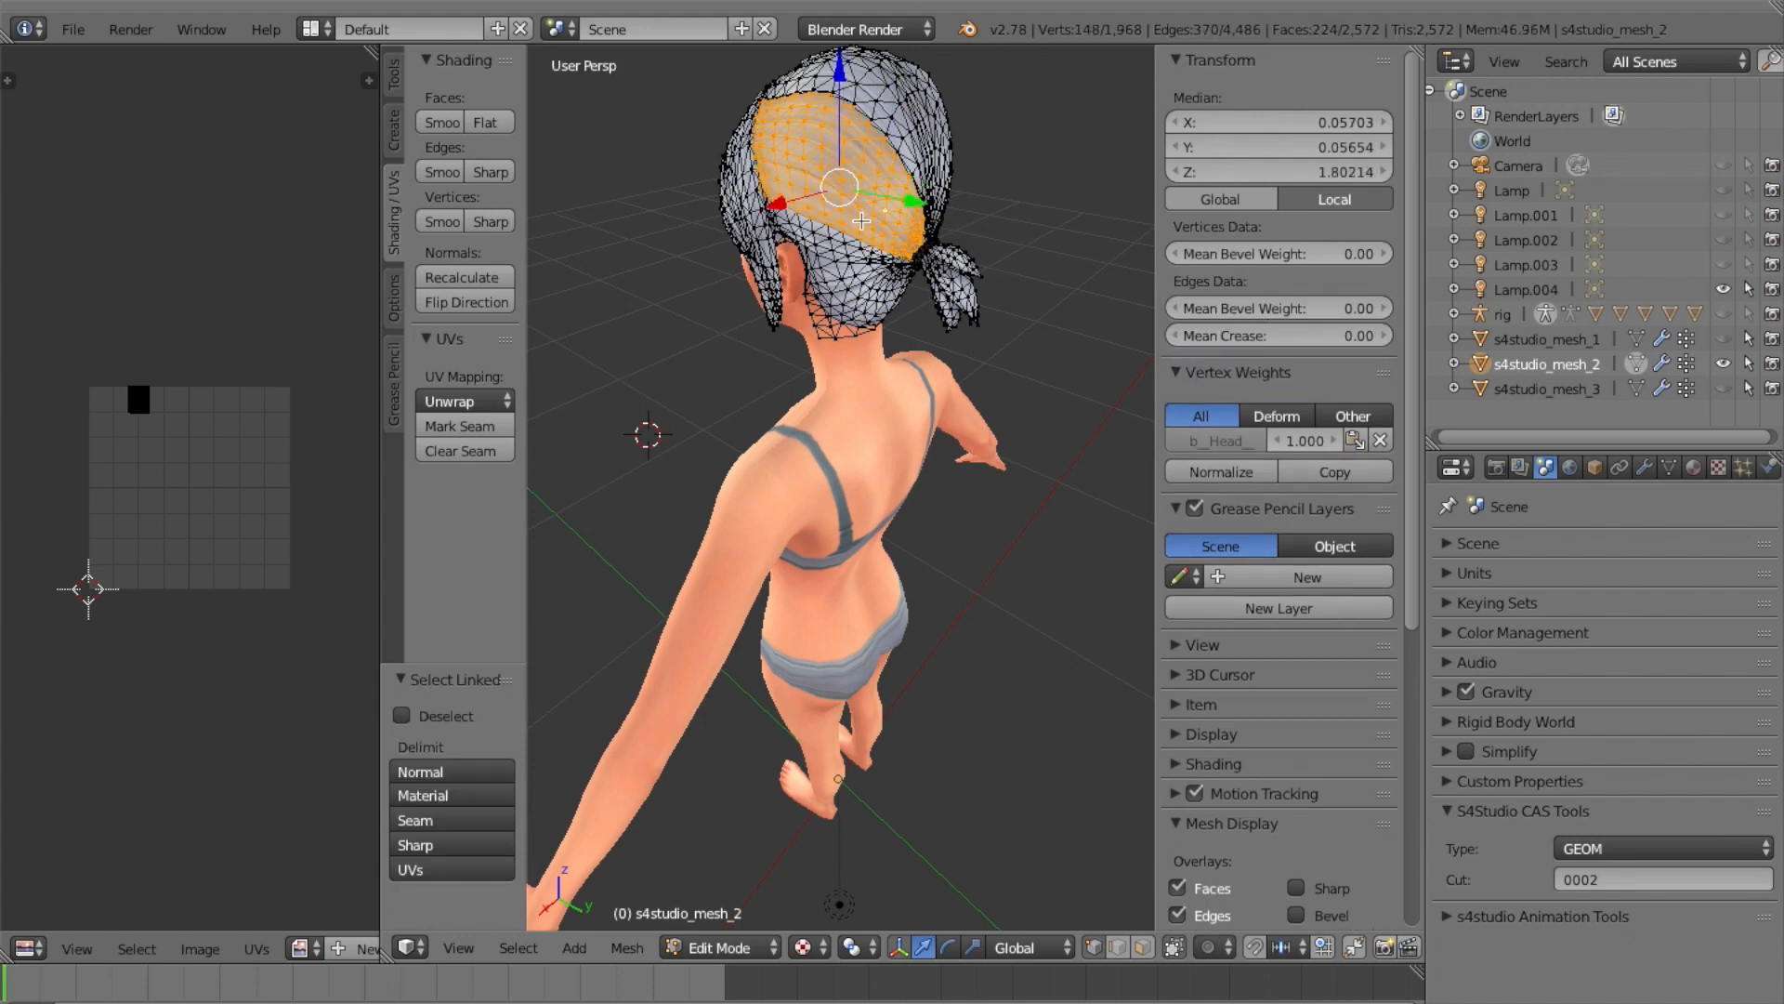
pyautogui.press('l')
pyautogui.press('l')
pyautogui.press('l')
pyautogui.press('l')
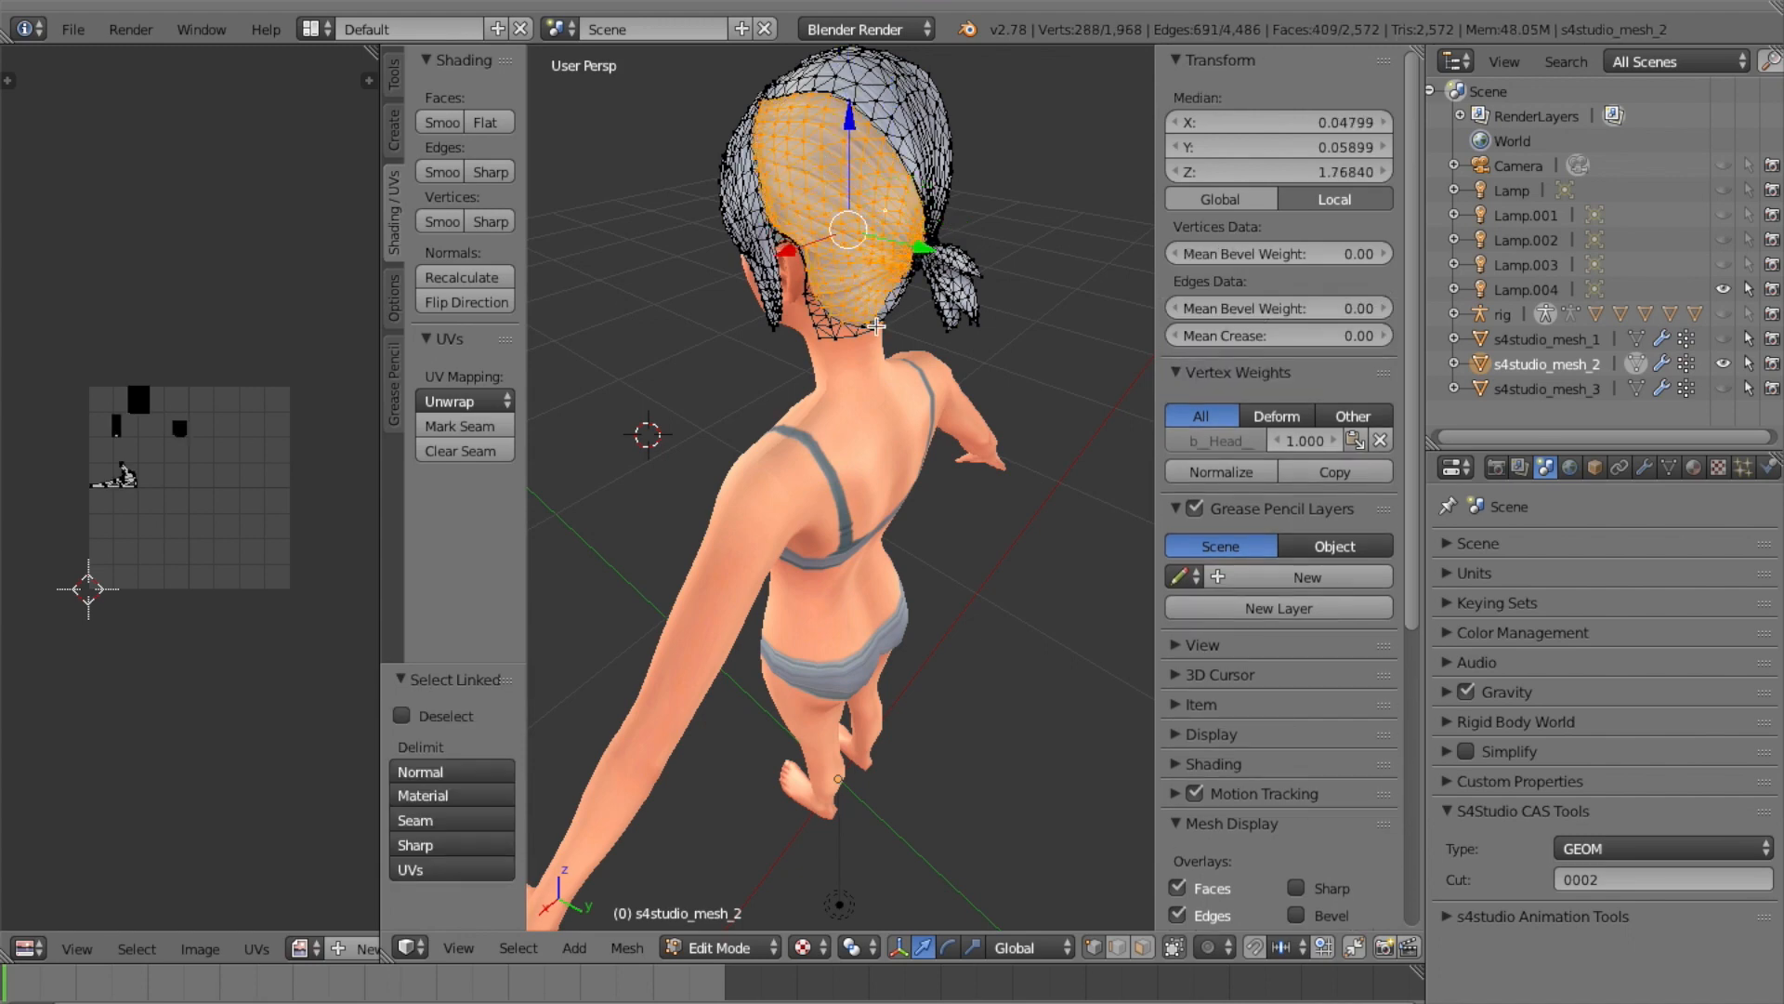
pyautogui.press('l')
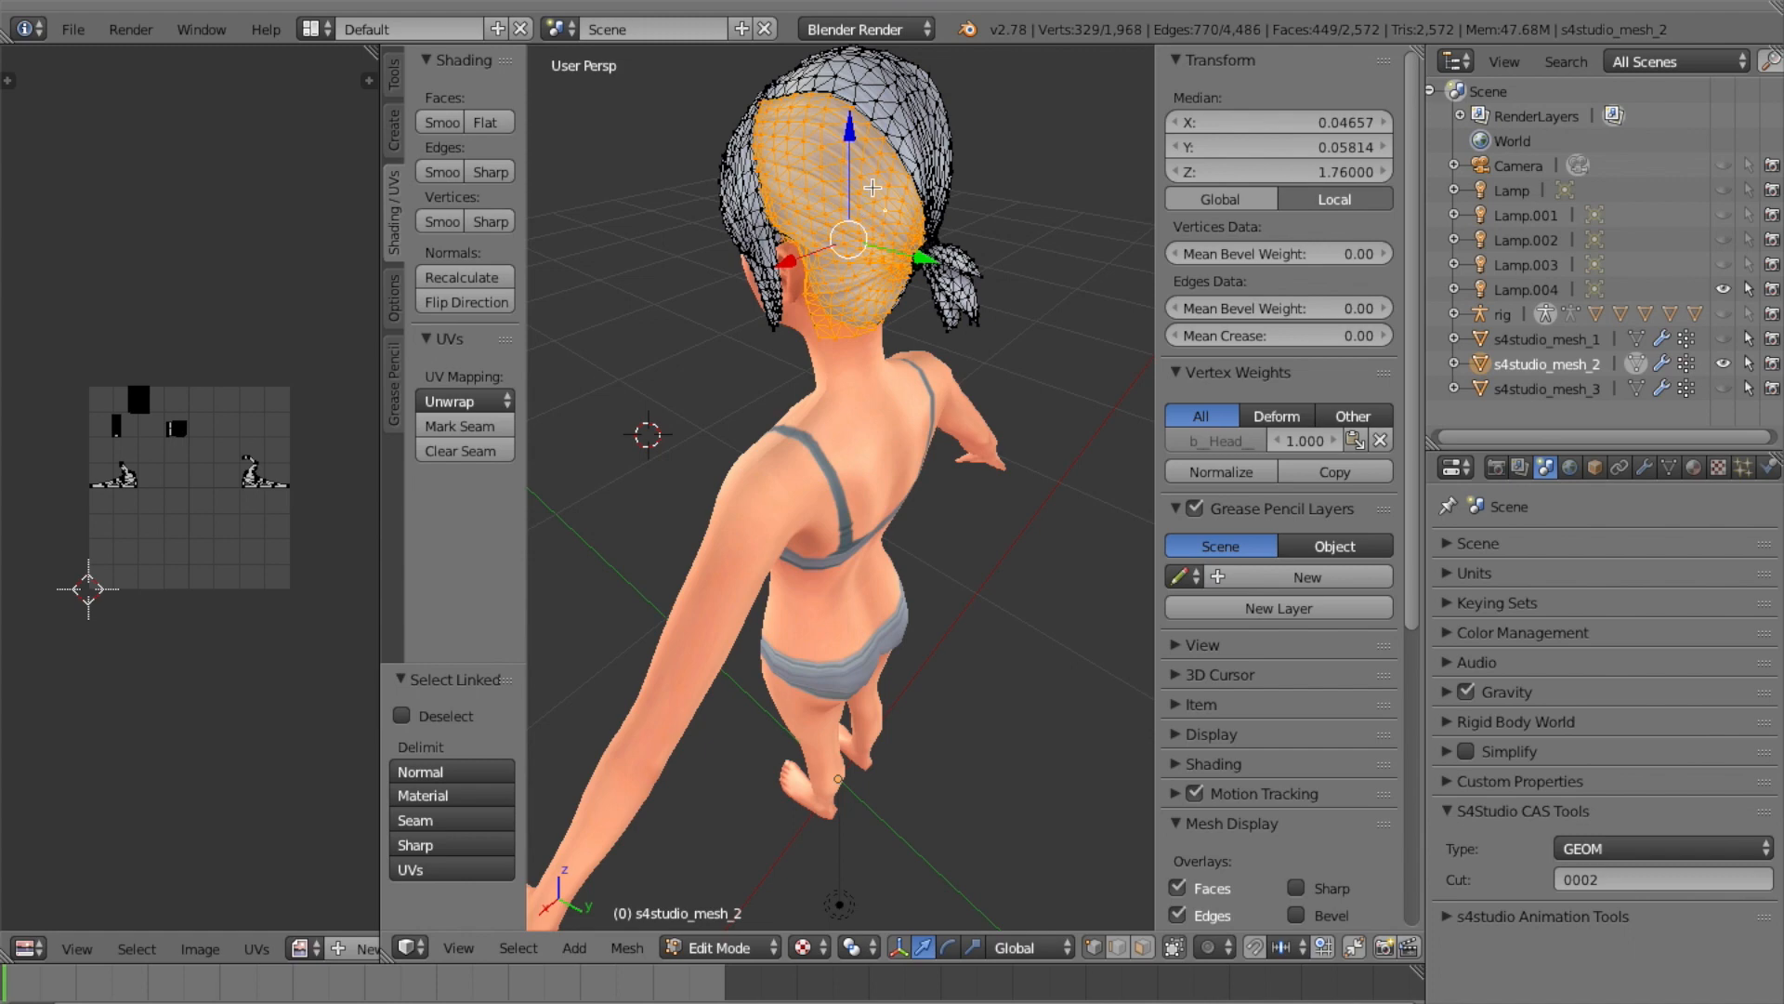
# Add the linked hair pieces over the crown and the visible strands of the small ponytail to the selection
pyautogui.press('l')
pyautogui.press('l')
pyautogui.press('l')
pyautogui.press('l')
pyautogui.press('l')
pyautogui.press('l')
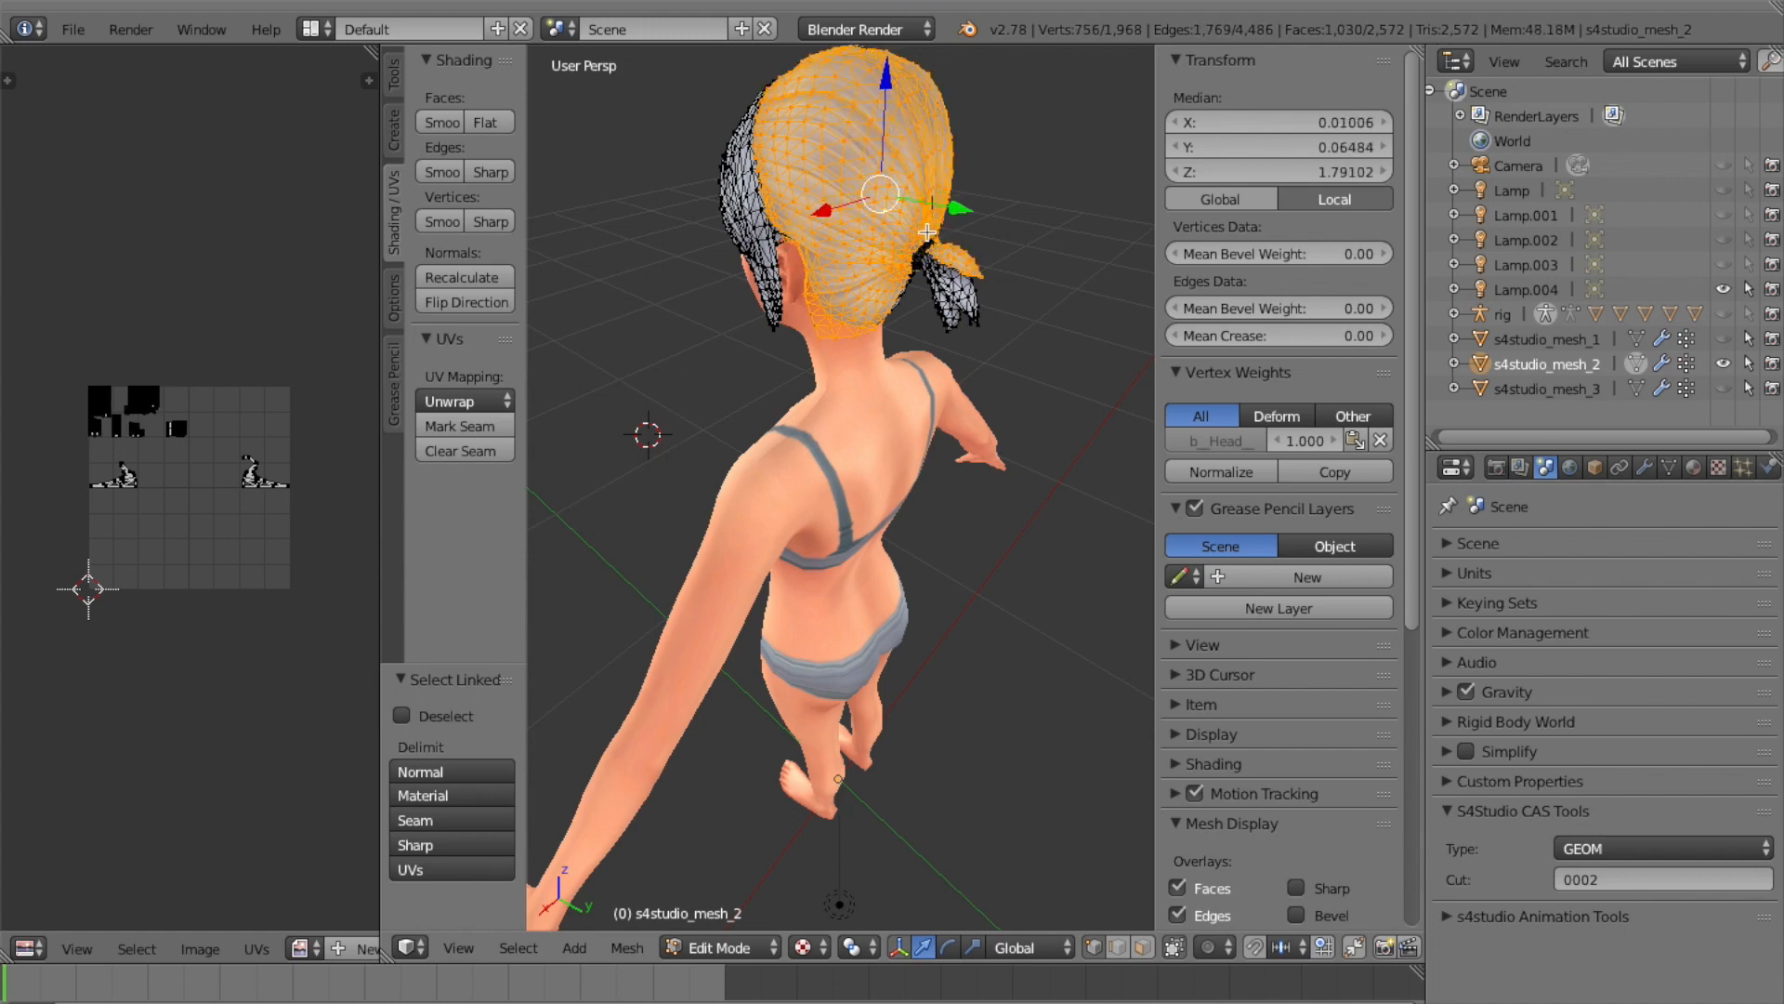
pyautogui.press('l')
pyautogui.press('l')
pyautogui.press('l')
pyautogui.press('l')
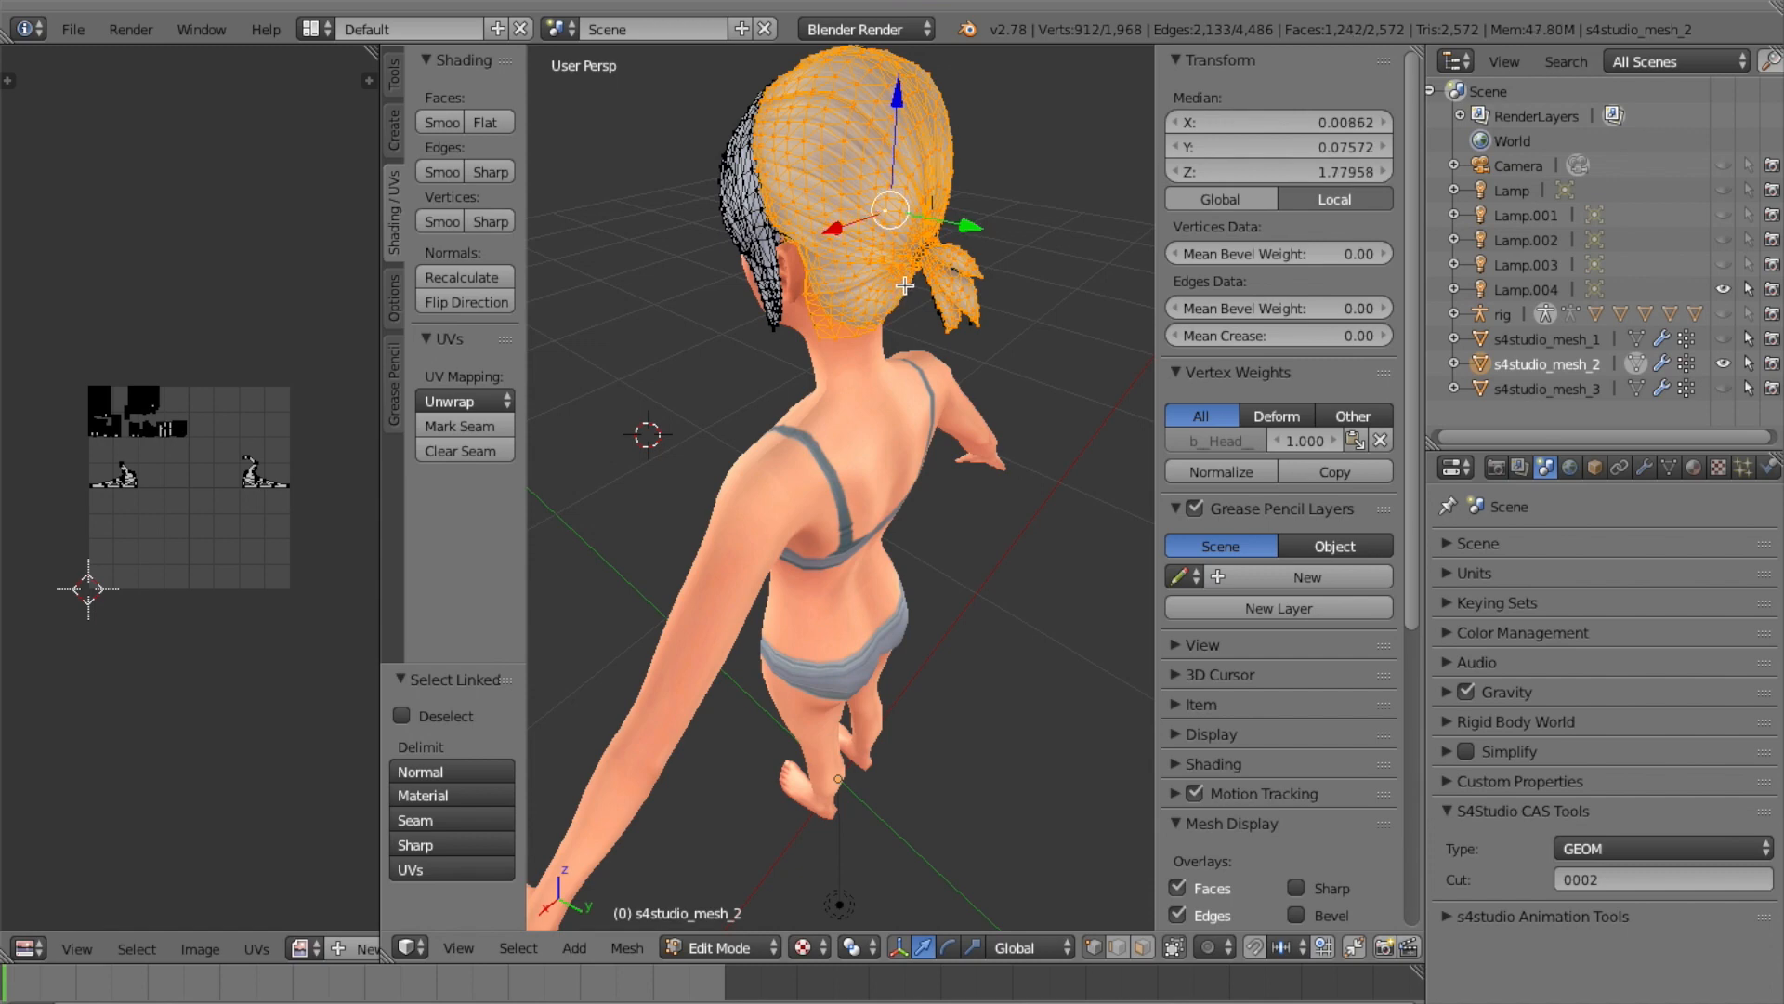
# Add the remaining linked pieces on the right side of the back hair and ponytail to the selection
pyautogui.press('KP_6')
pyautogui.press('KP_6')
pyautogui.press('KP_6')
pyautogui.press('KP_6')
pyautogui.press('KP_6')
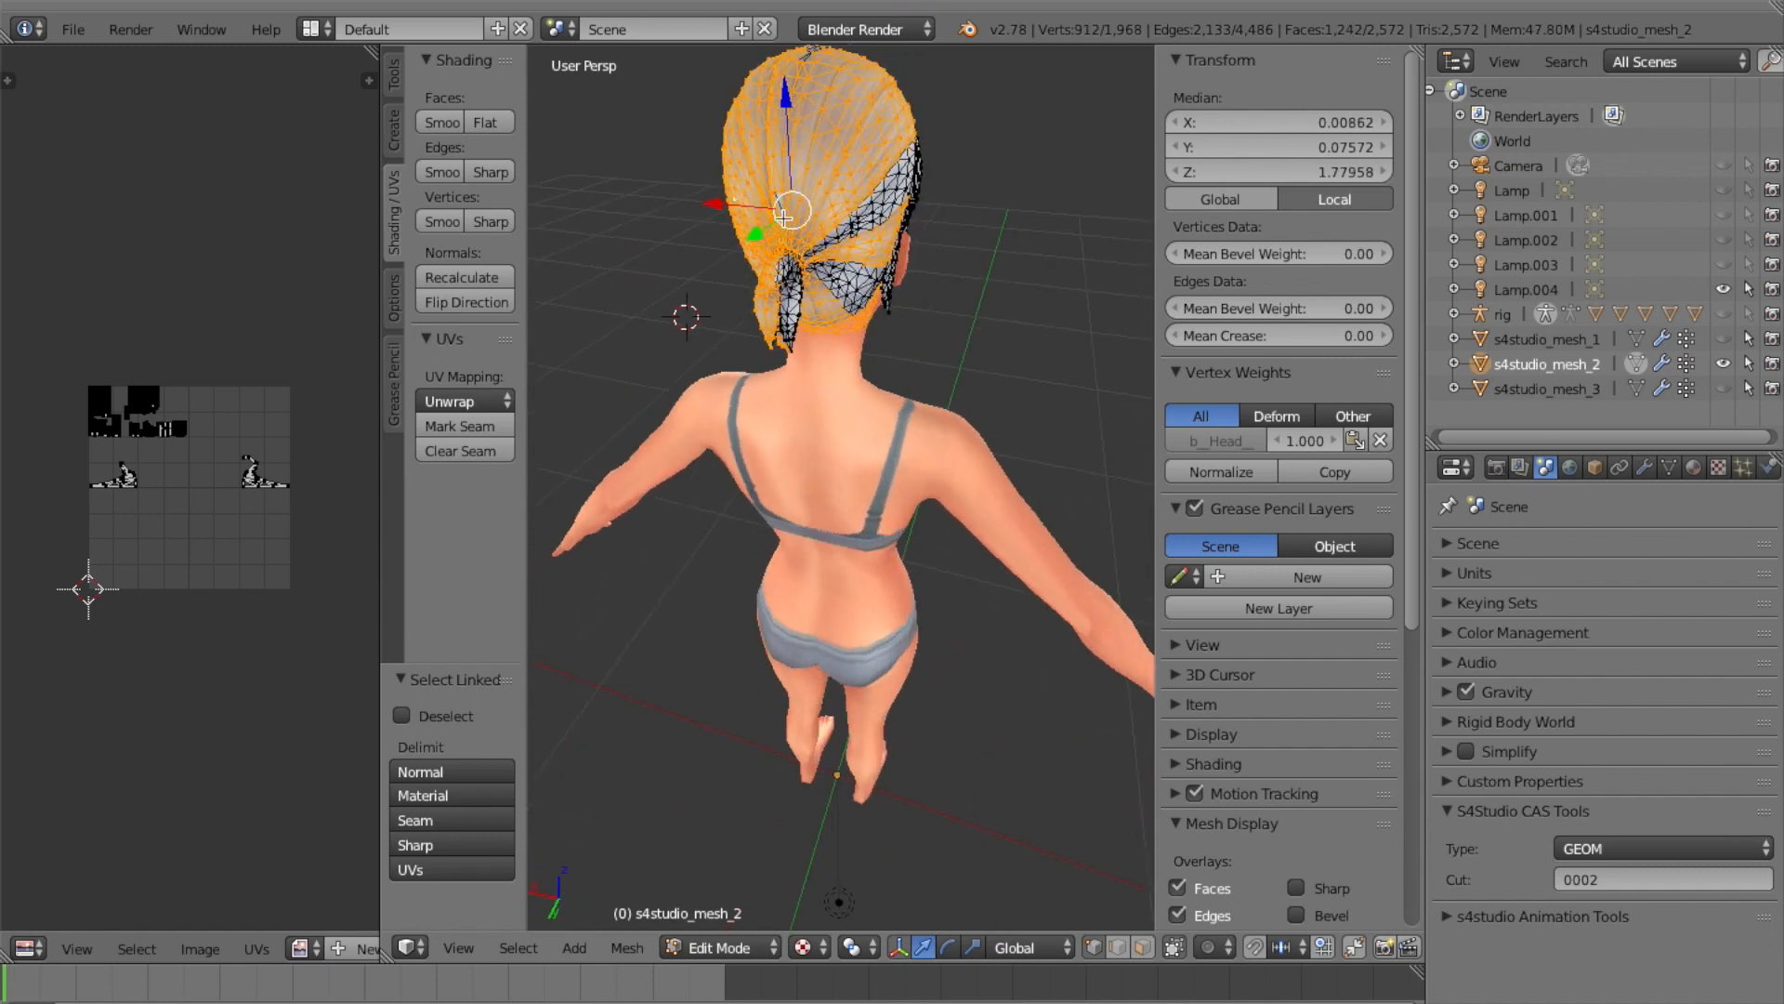
pyautogui.press('l')
pyautogui.press('l')
pyautogui.press('l')
pyautogui.press('l')
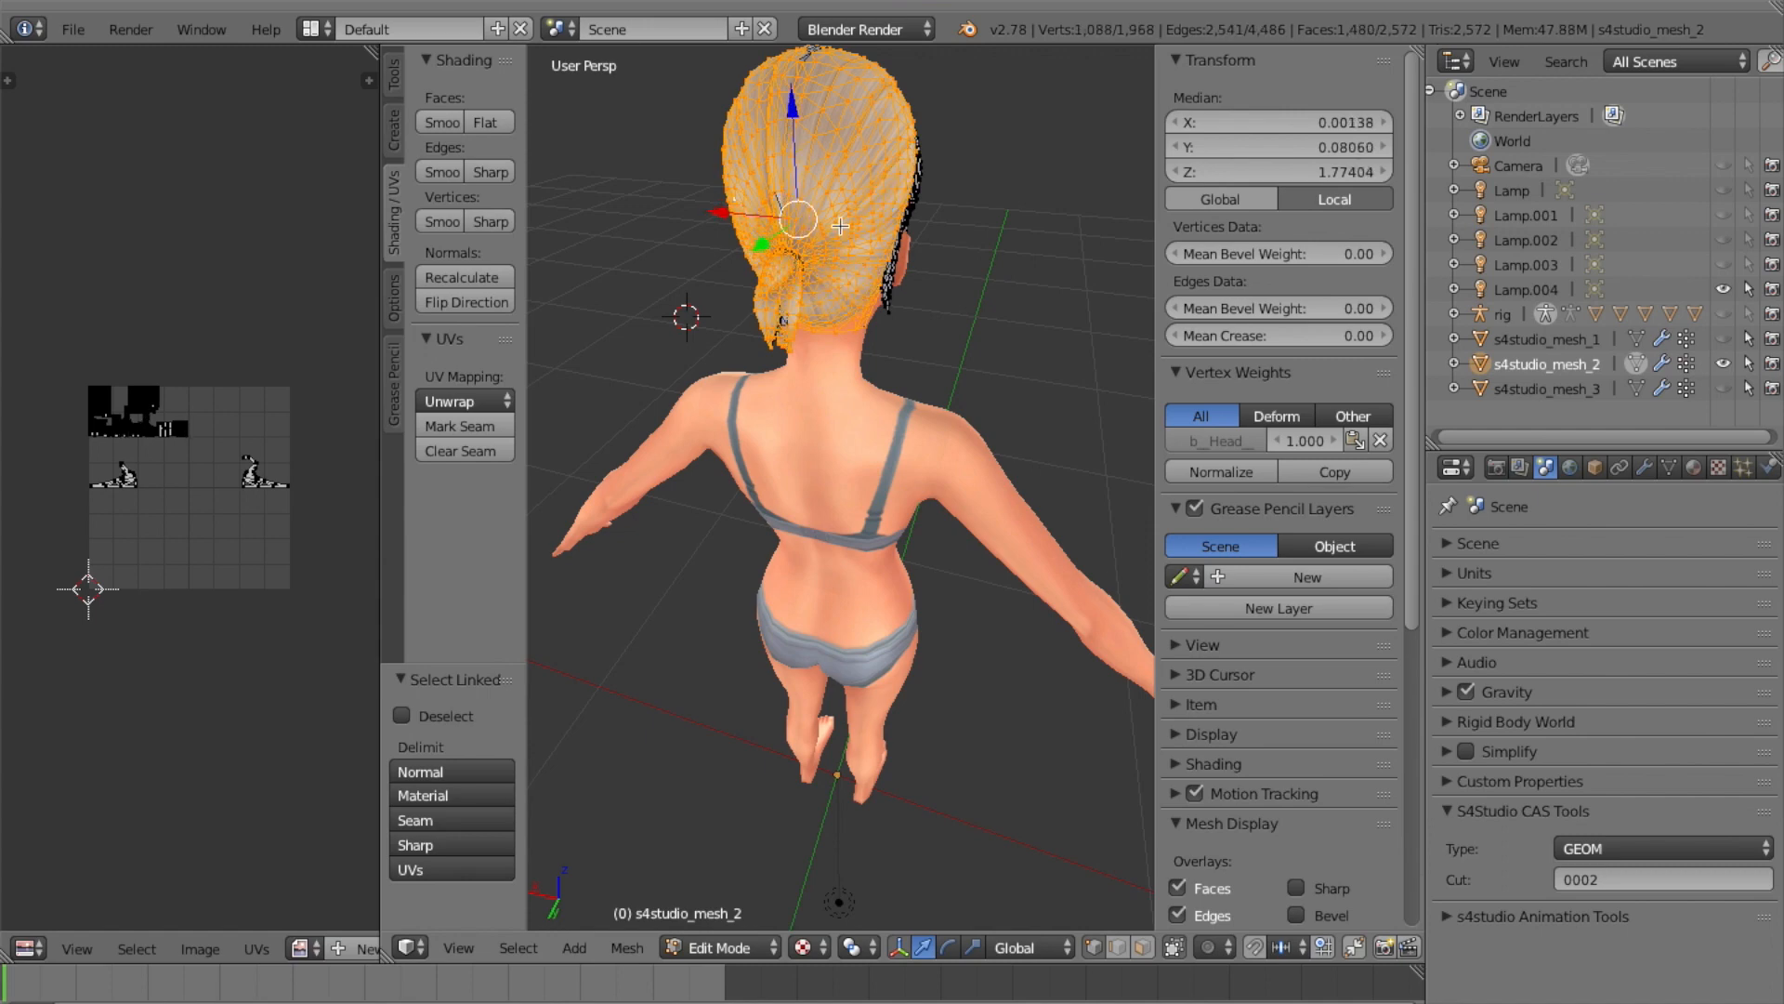
# Add the linked strip on top of the crown and the hairline pieces around the temple to the selection
pyautogui.moveTo(840, 226)
pyautogui.mouseDown(button='middle')
pyautogui.moveTo(1013, 233)
pyautogui.moveTo(930, 298)
pyautogui.moveTo(840, 226)
pyautogui.mouseUp(button='middle')
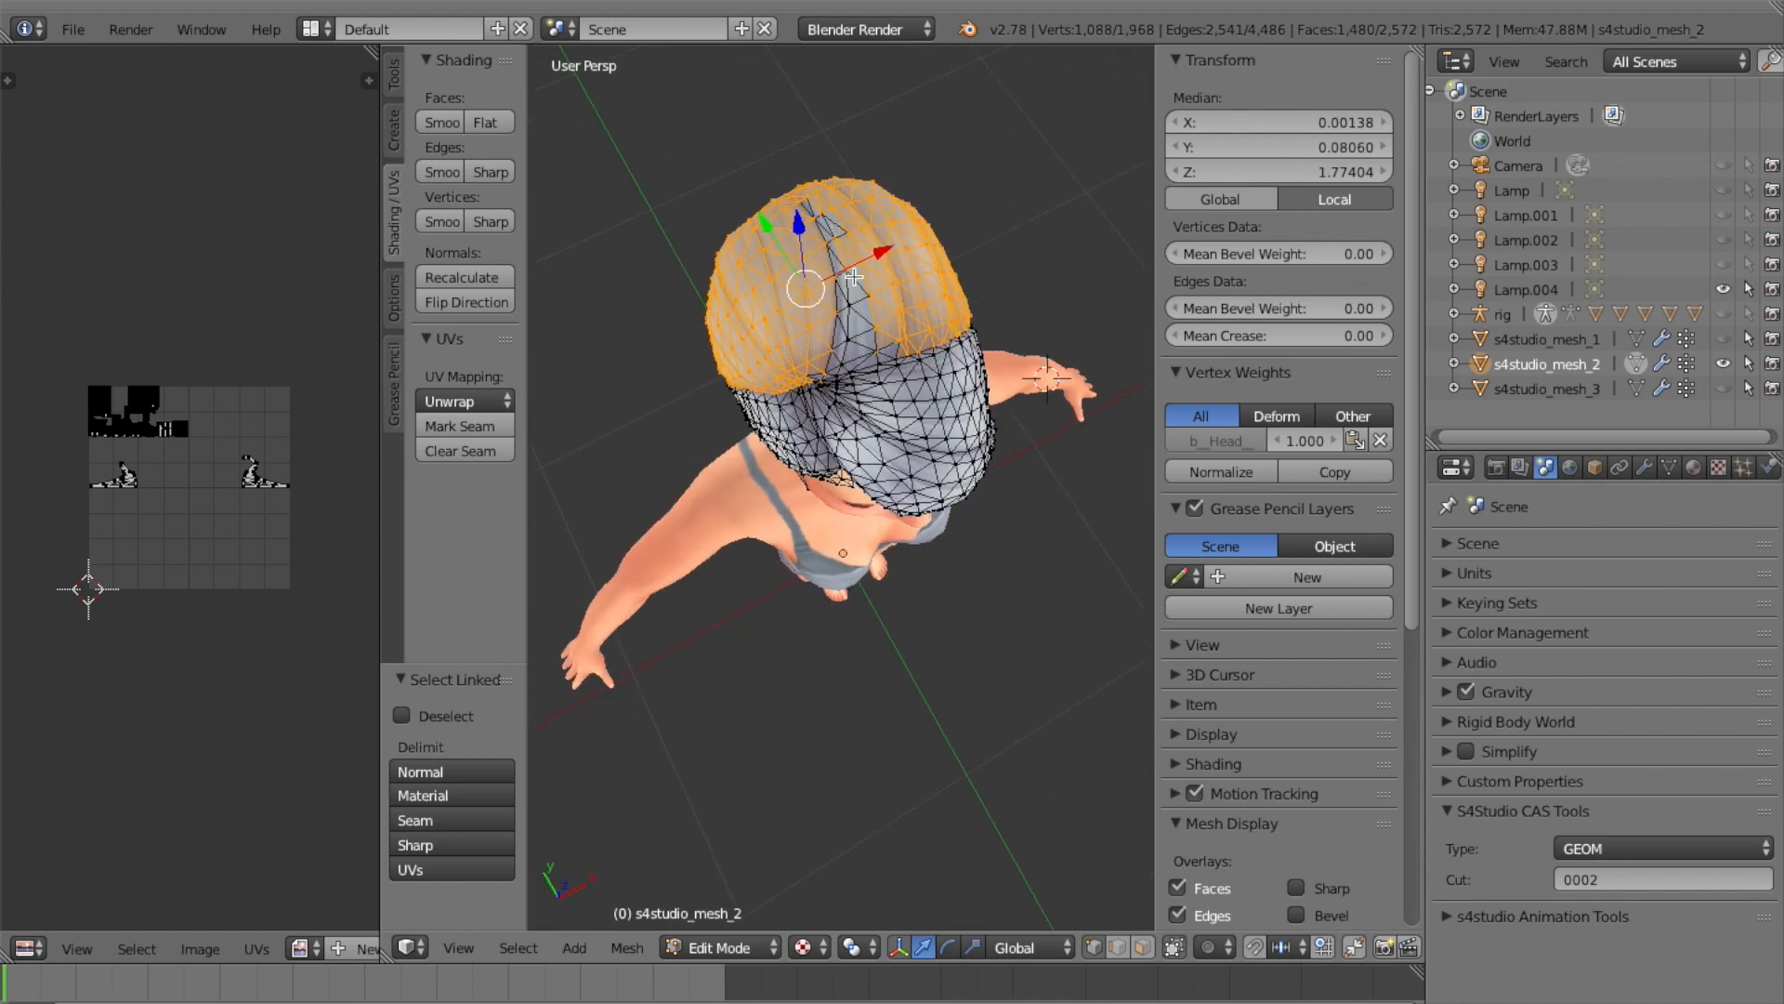
pyautogui.press('l')
pyautogui.moveTo(868, 247); pyautogui.dragTo(906, 255, button='middle')
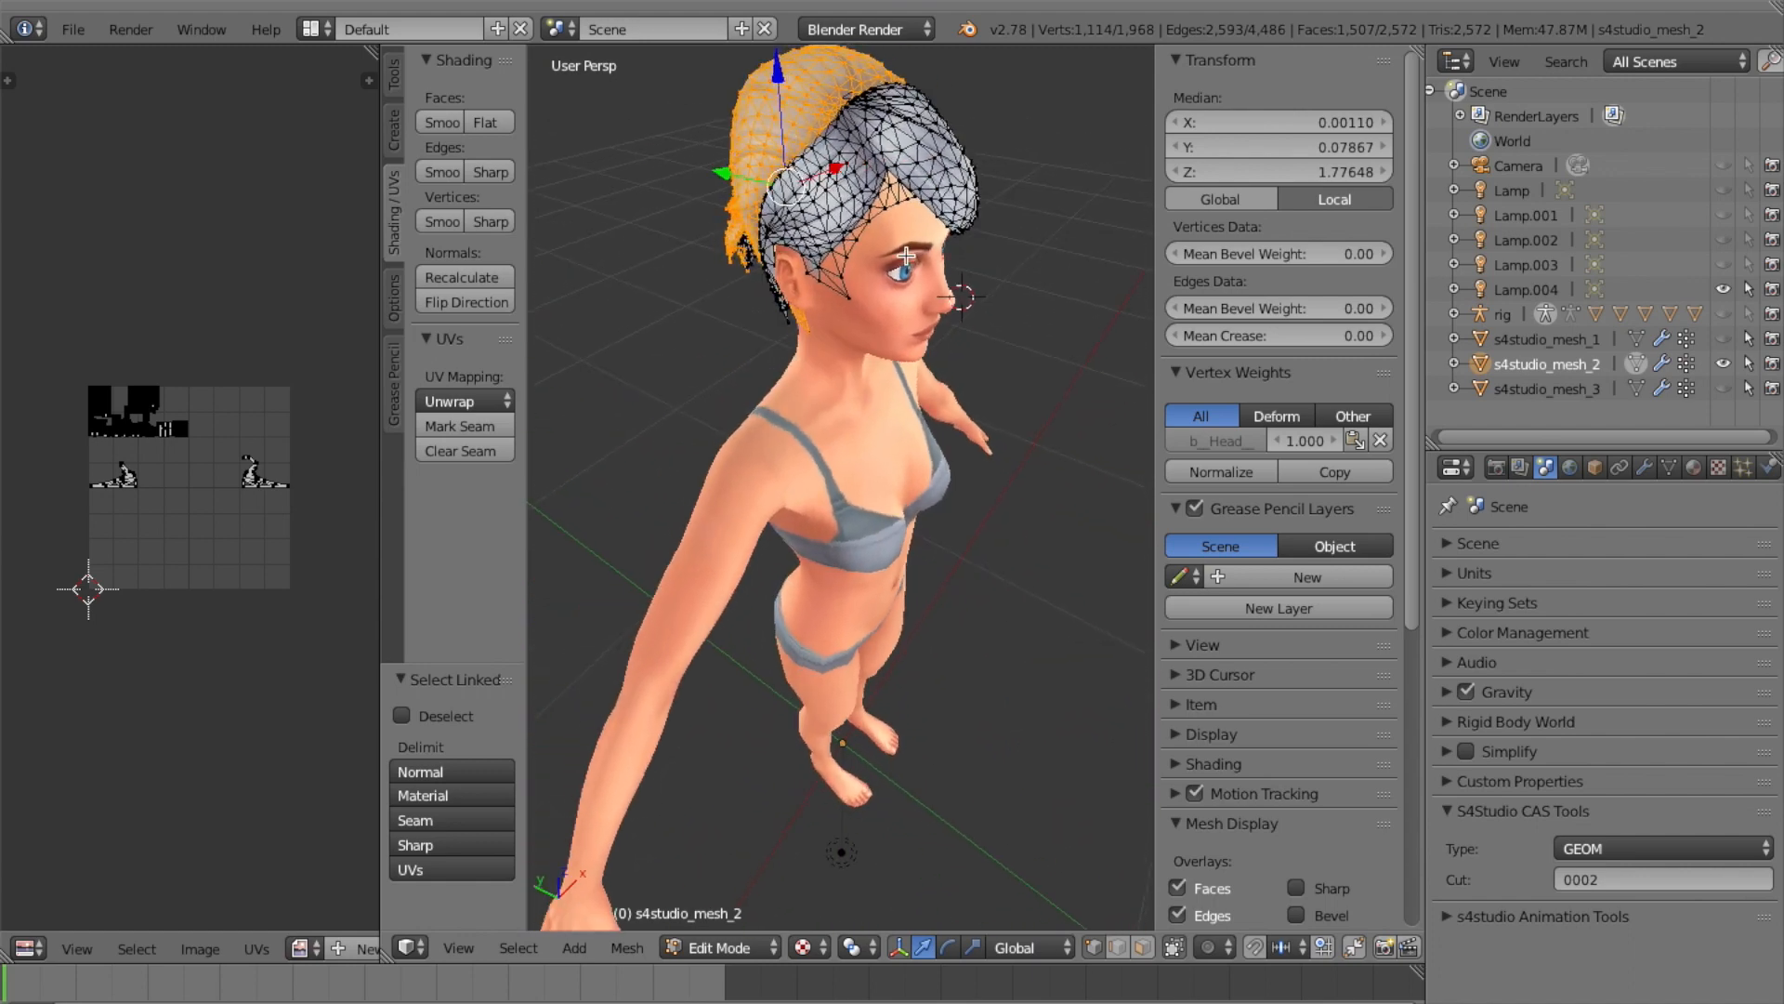
pyautogui.press('l')
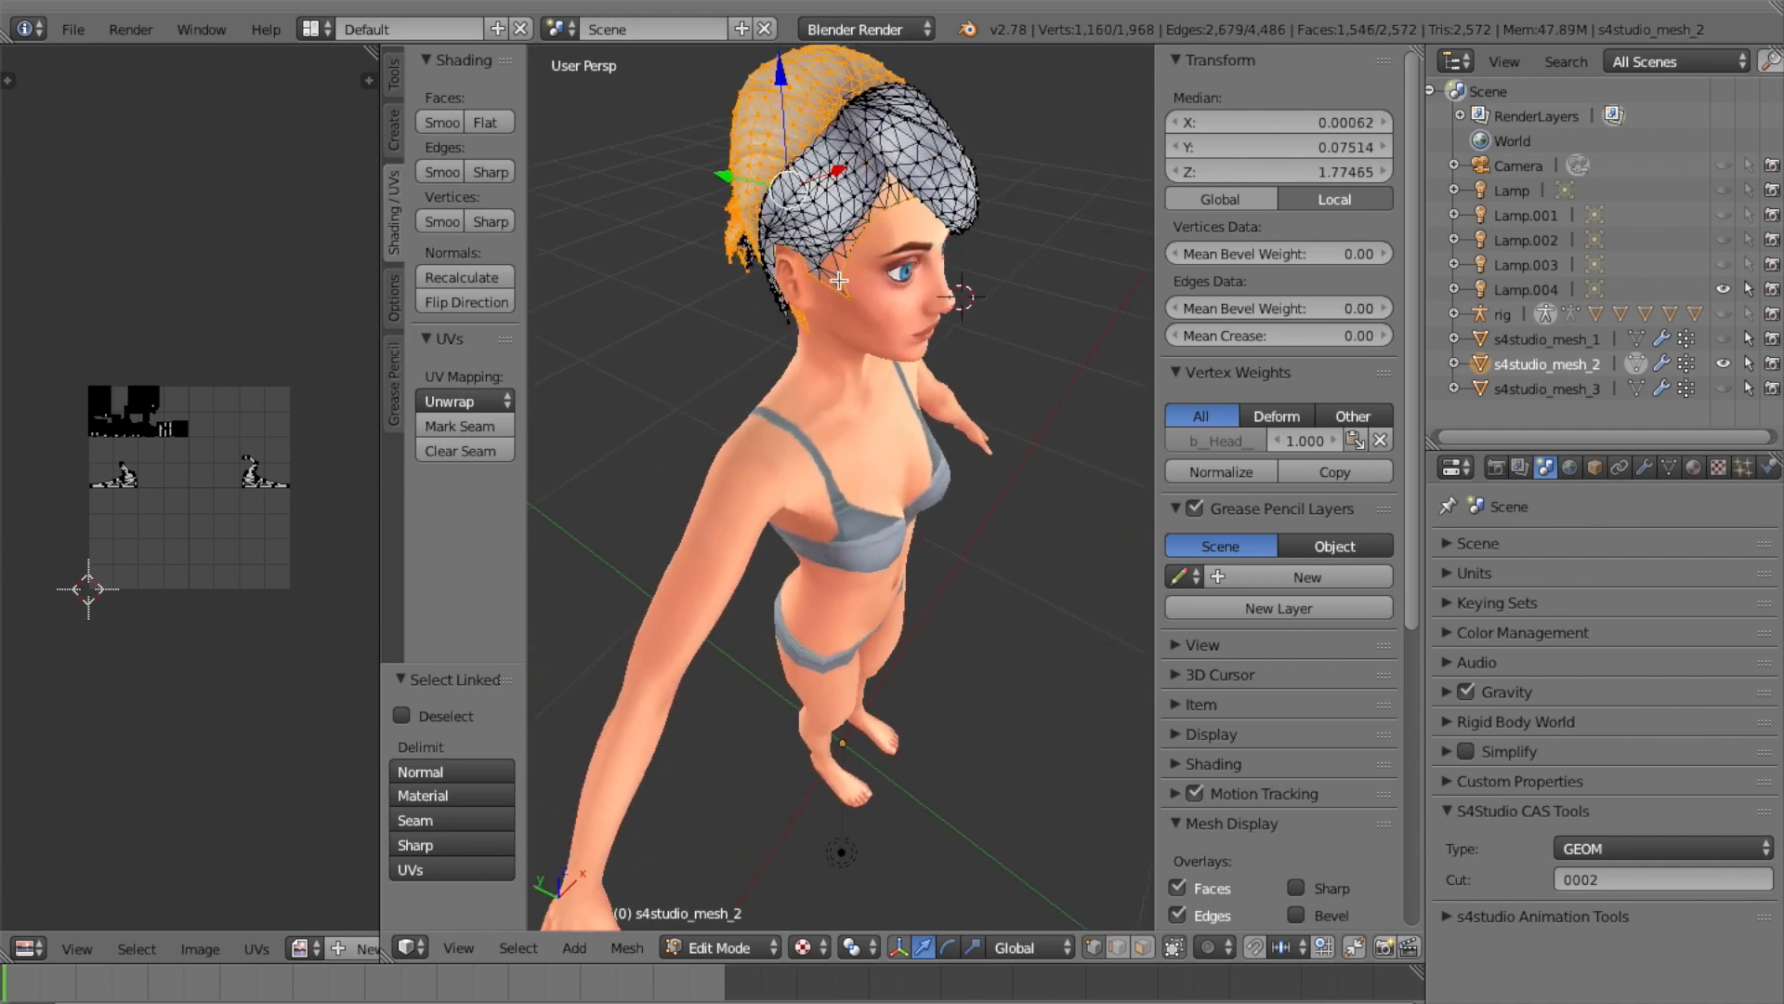
pyautogui.press('l')
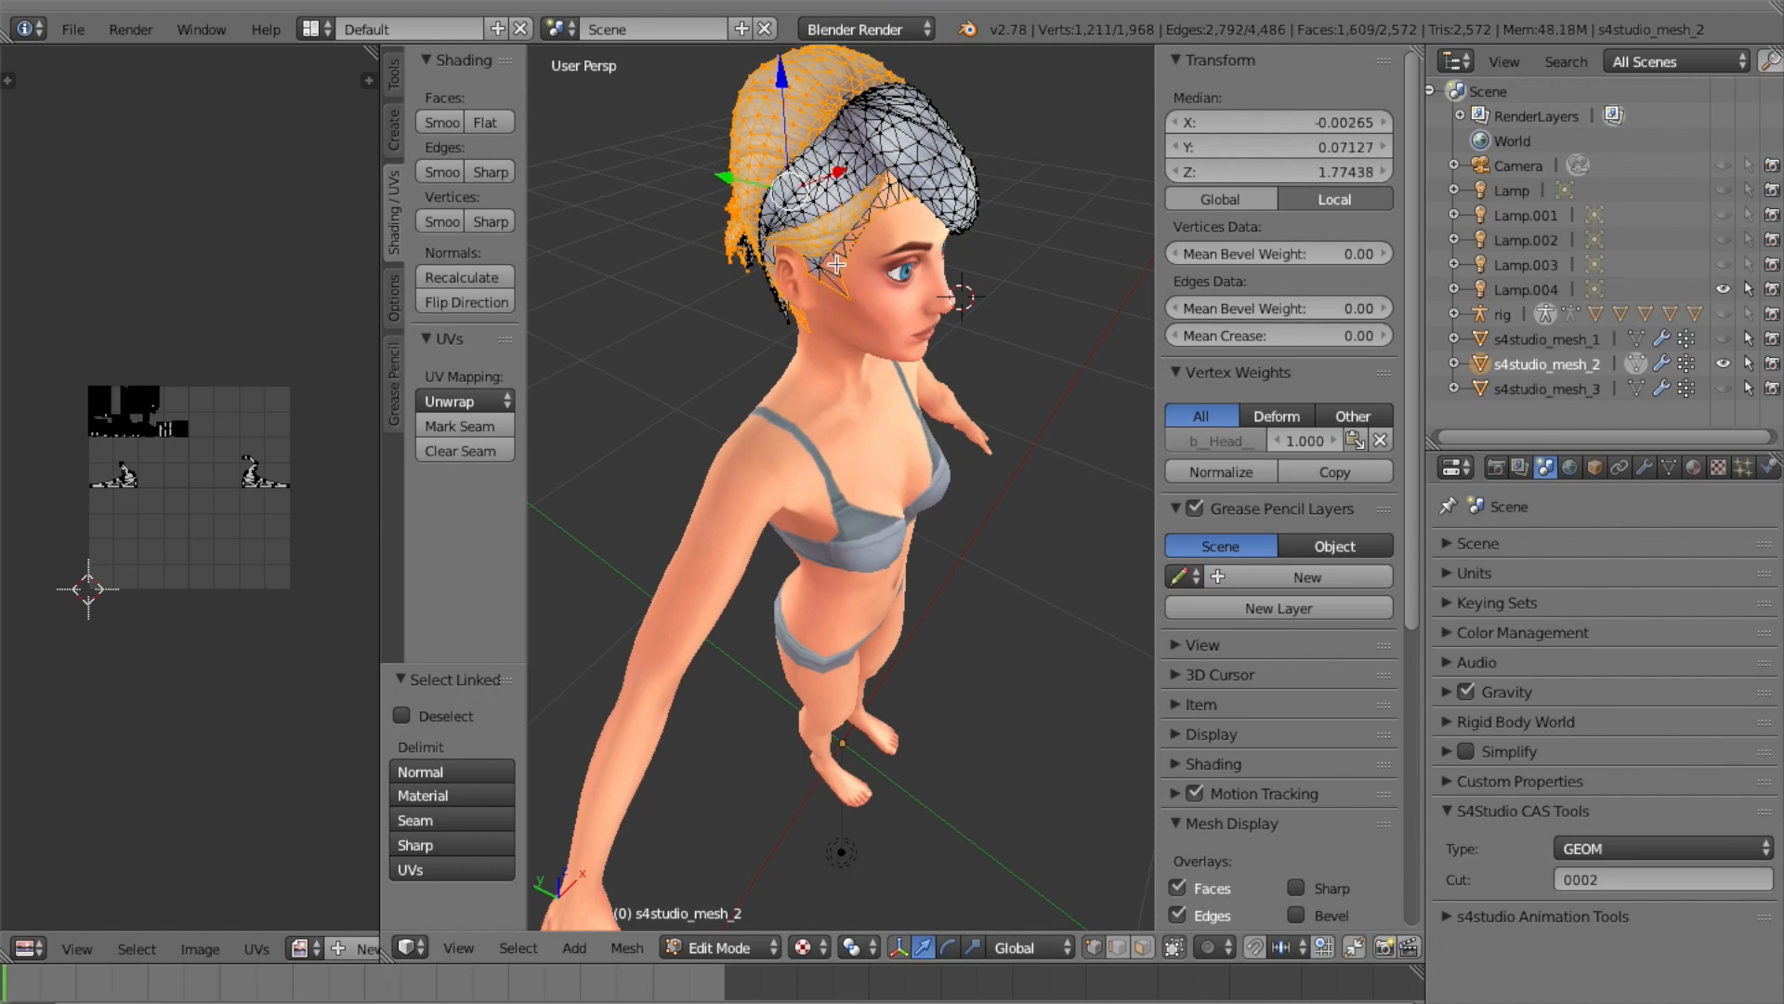
pyautogui.rightClick(824, 247)
pyautogui.press('l')
pyautogui.press('l')
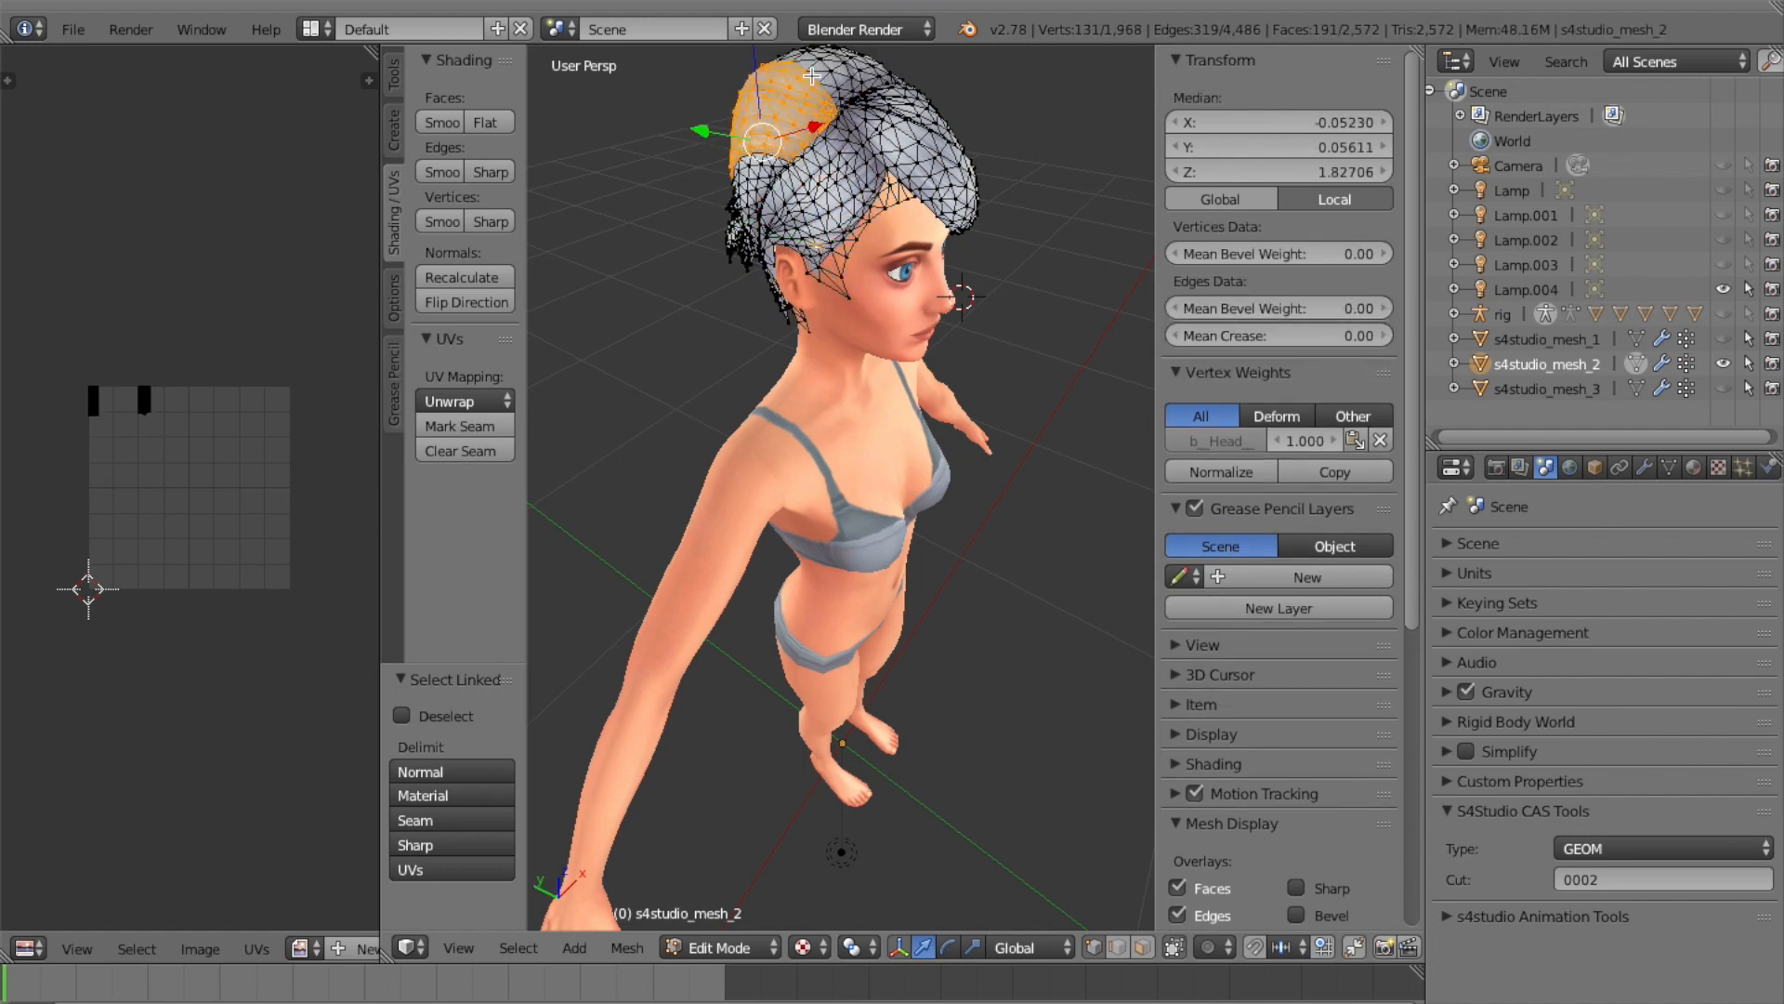
pyautogui.press('l')
pyautogui.press('l')
pyautogui.press('l')
pyautogui.press('l')
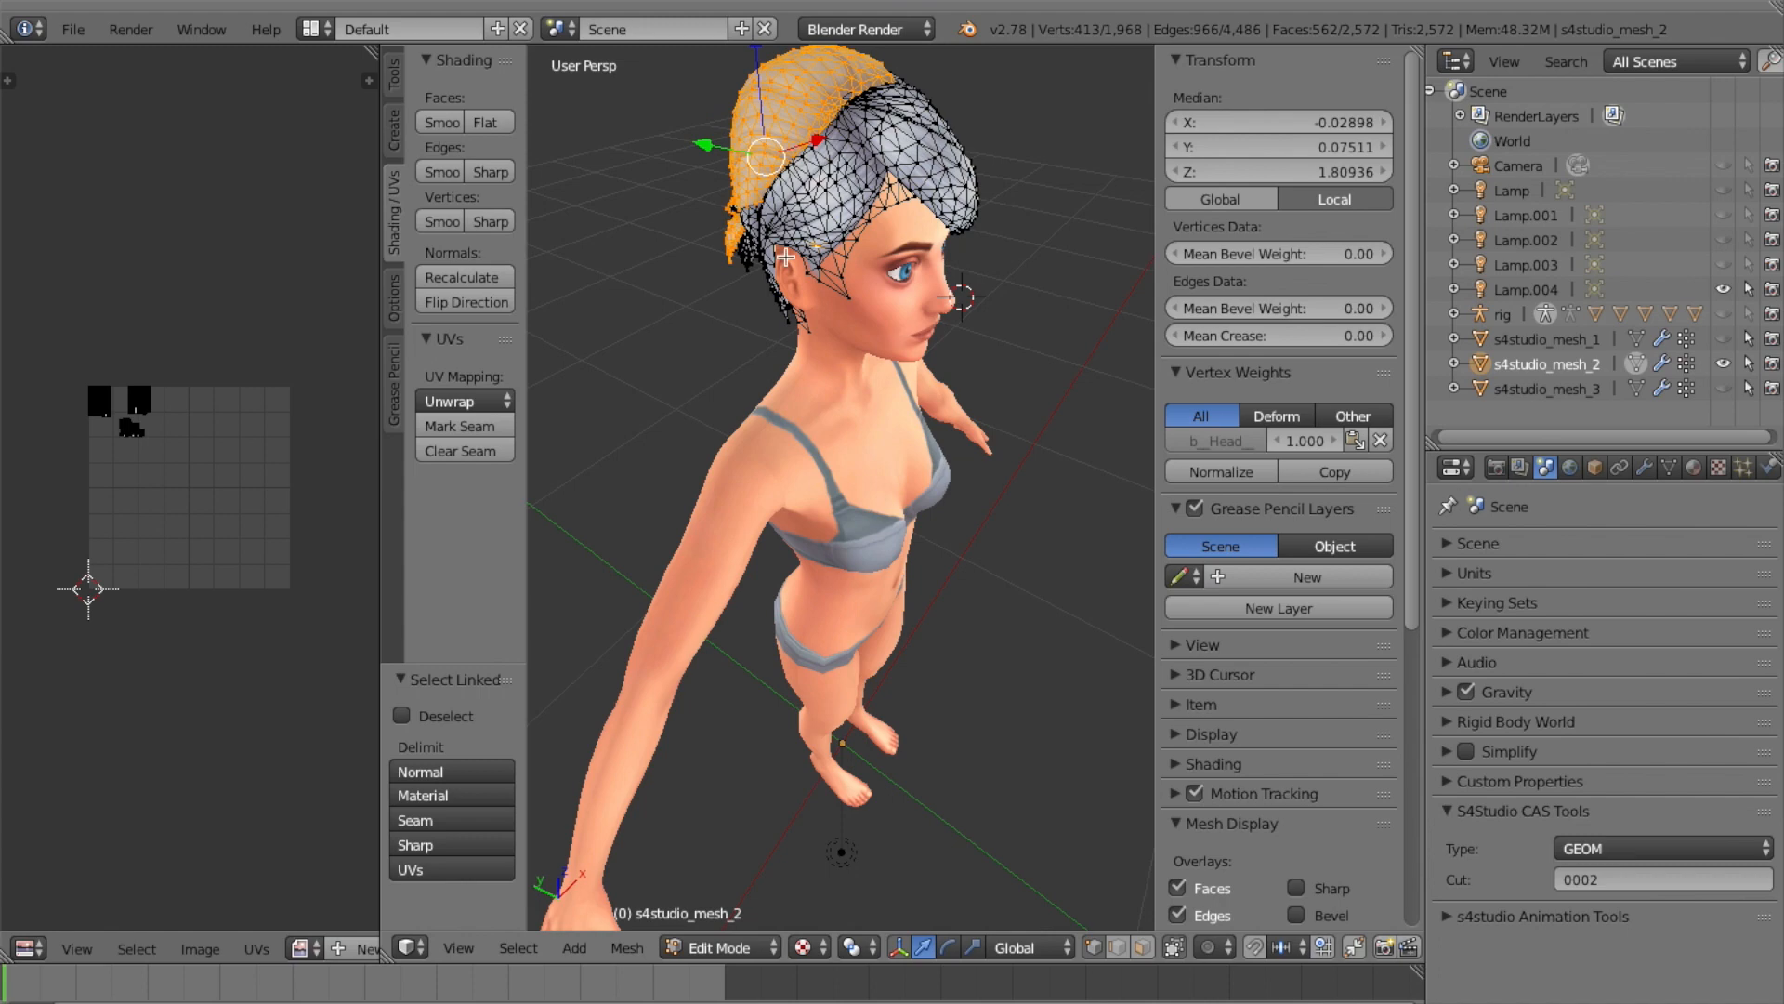
pyautogui.rightClick(838, 285)
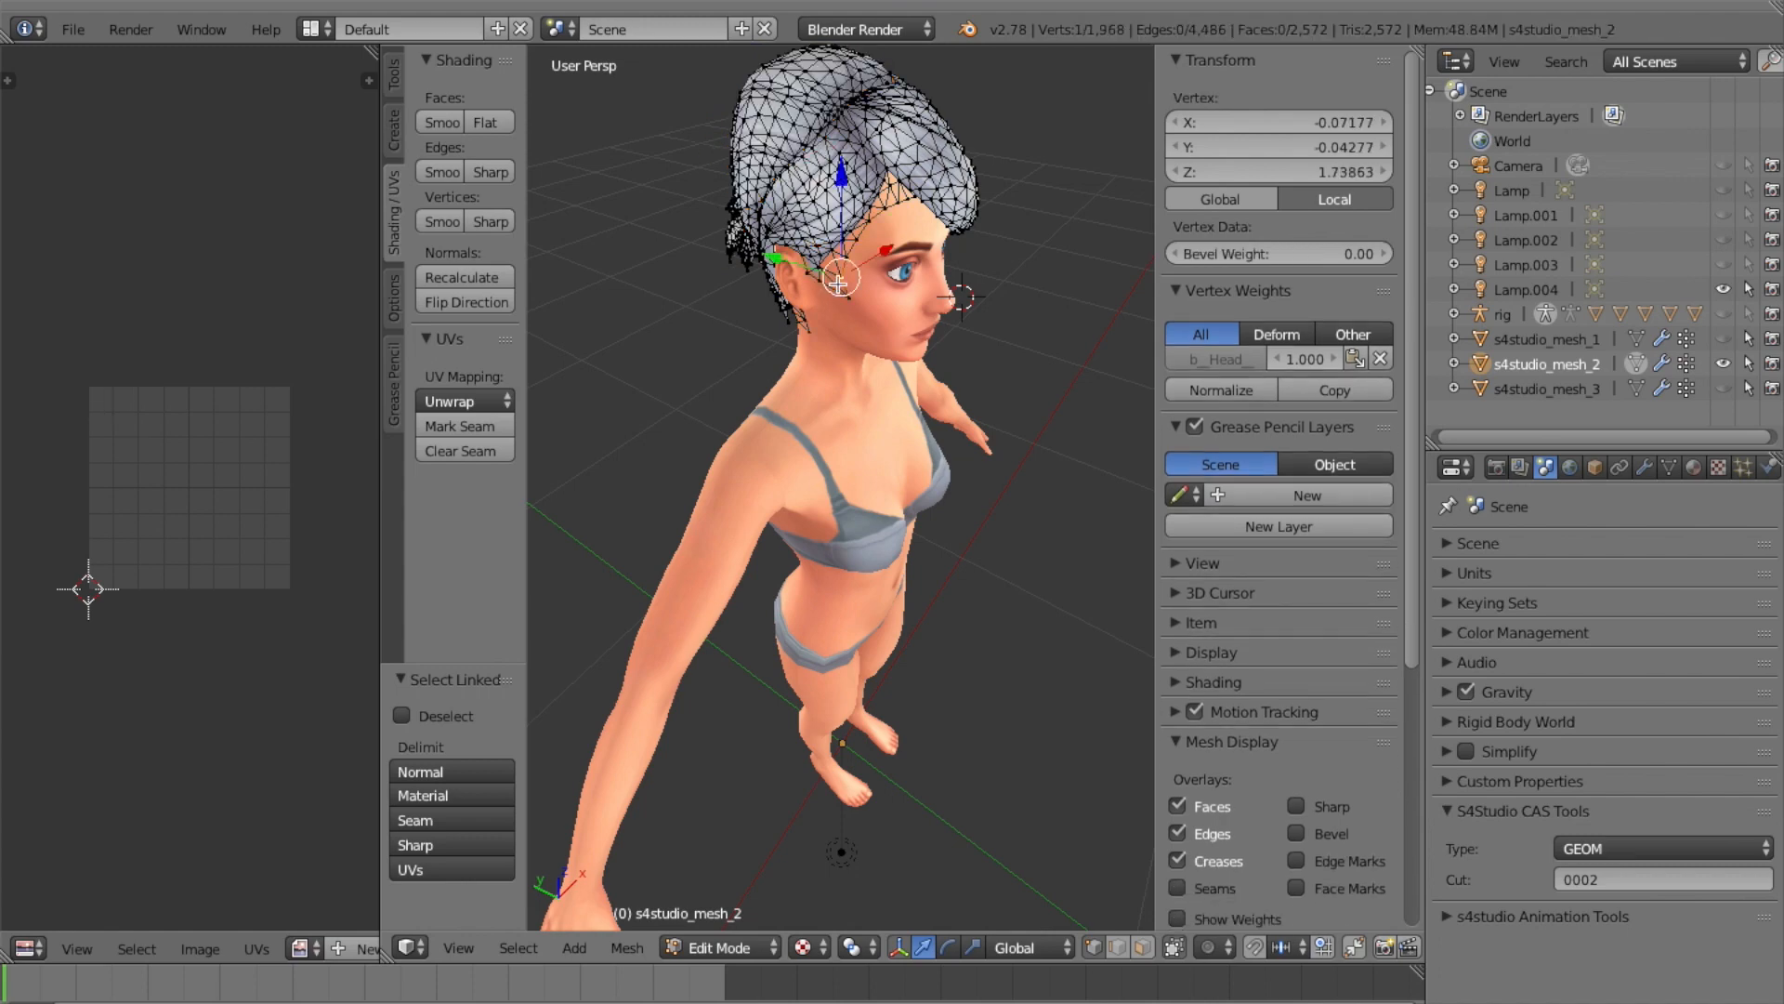
pyautogui.press('l')
pyautogui.press('l')
pyautogui.press('l')
pyautogui.press('l')
pyautogui.press('l')
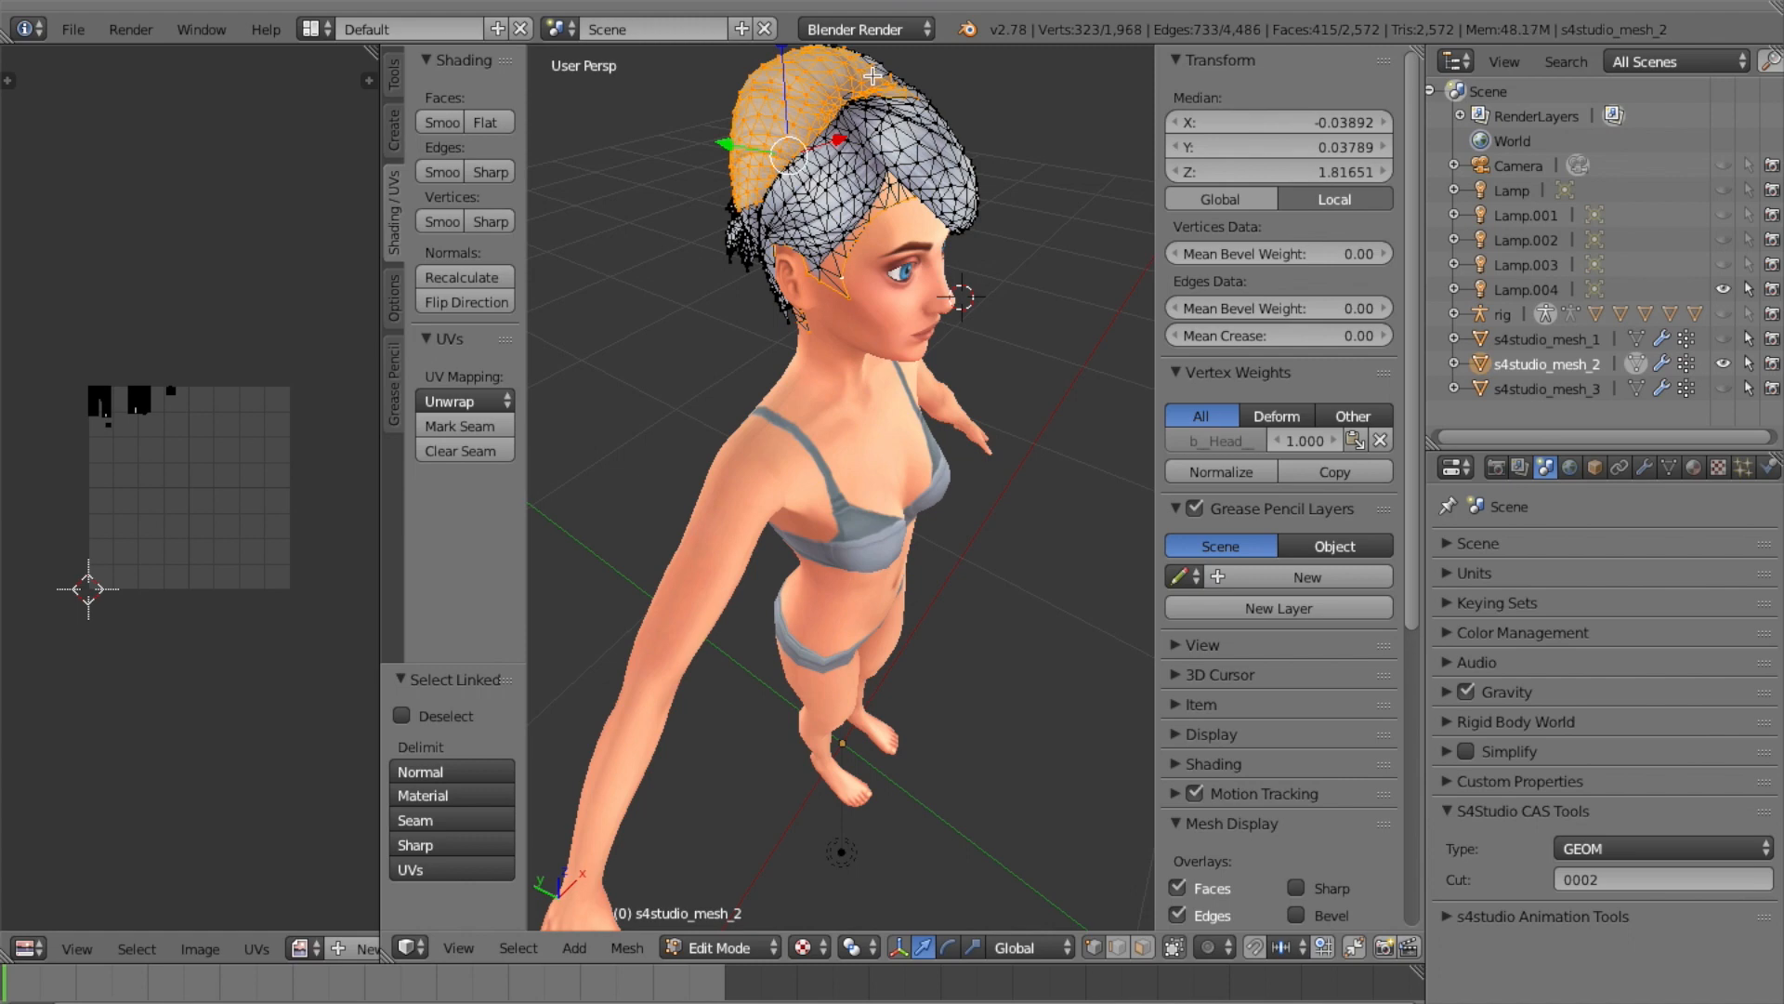
# Restart the selection with the linked hair pieces covering the right half of the crown
pyautogui.rightClick(873, 76)
pyautogui.press('l')
pyautogui.press('l')
pyautogui.press('l')
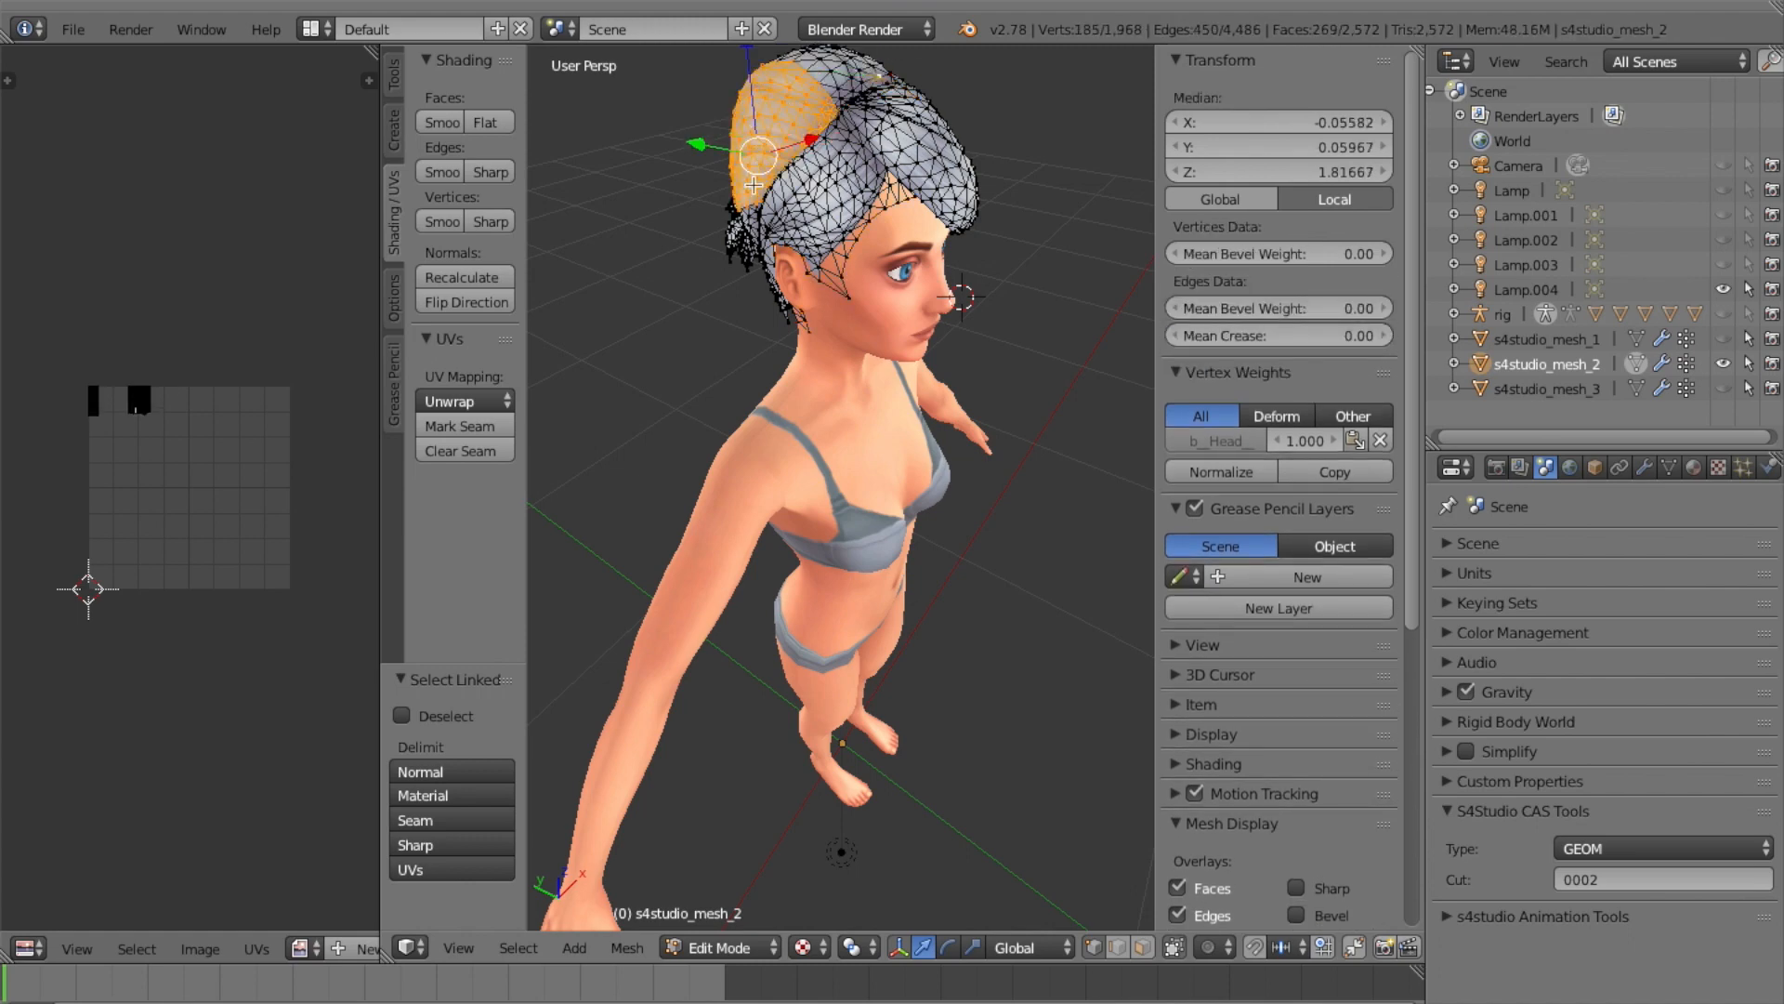
pyautogui.press('l')
pyautogui.press('l')
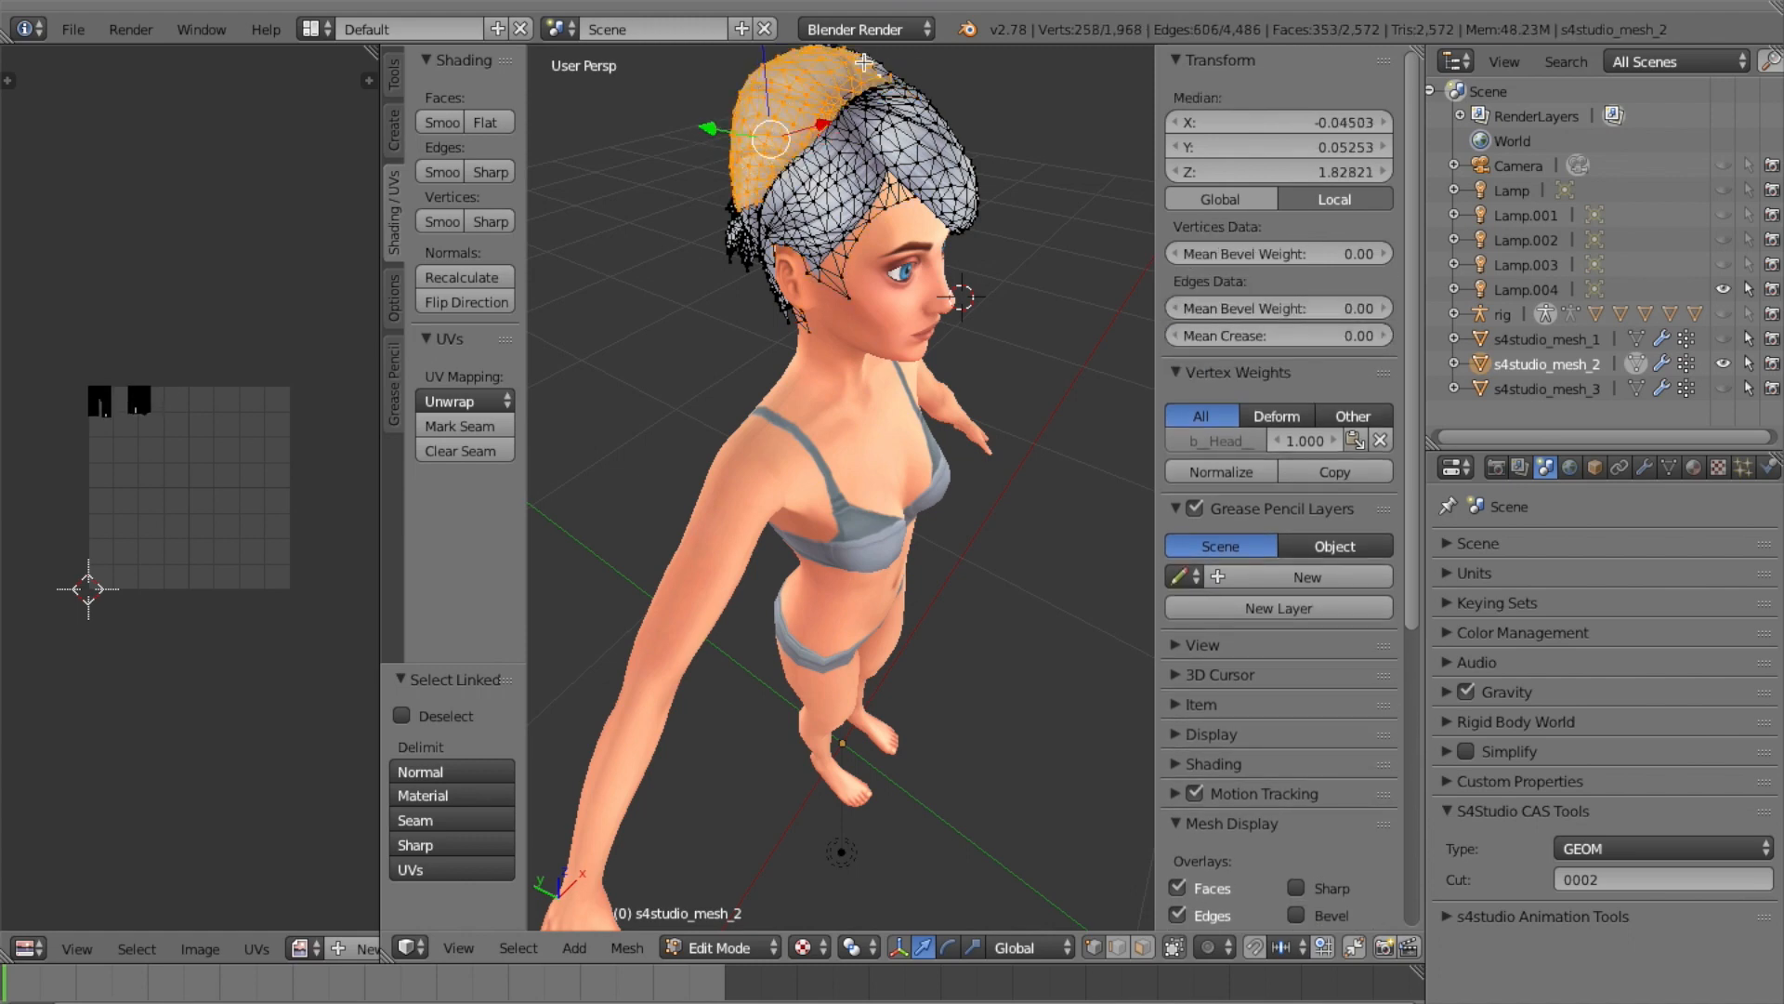
# Add the linked pieces of the left half of the crown, the lower left back hair and the ponytail to the selection
pyautogui.moveTo(863, 62); pyautogui.dragTo(863, 63, button='middle')
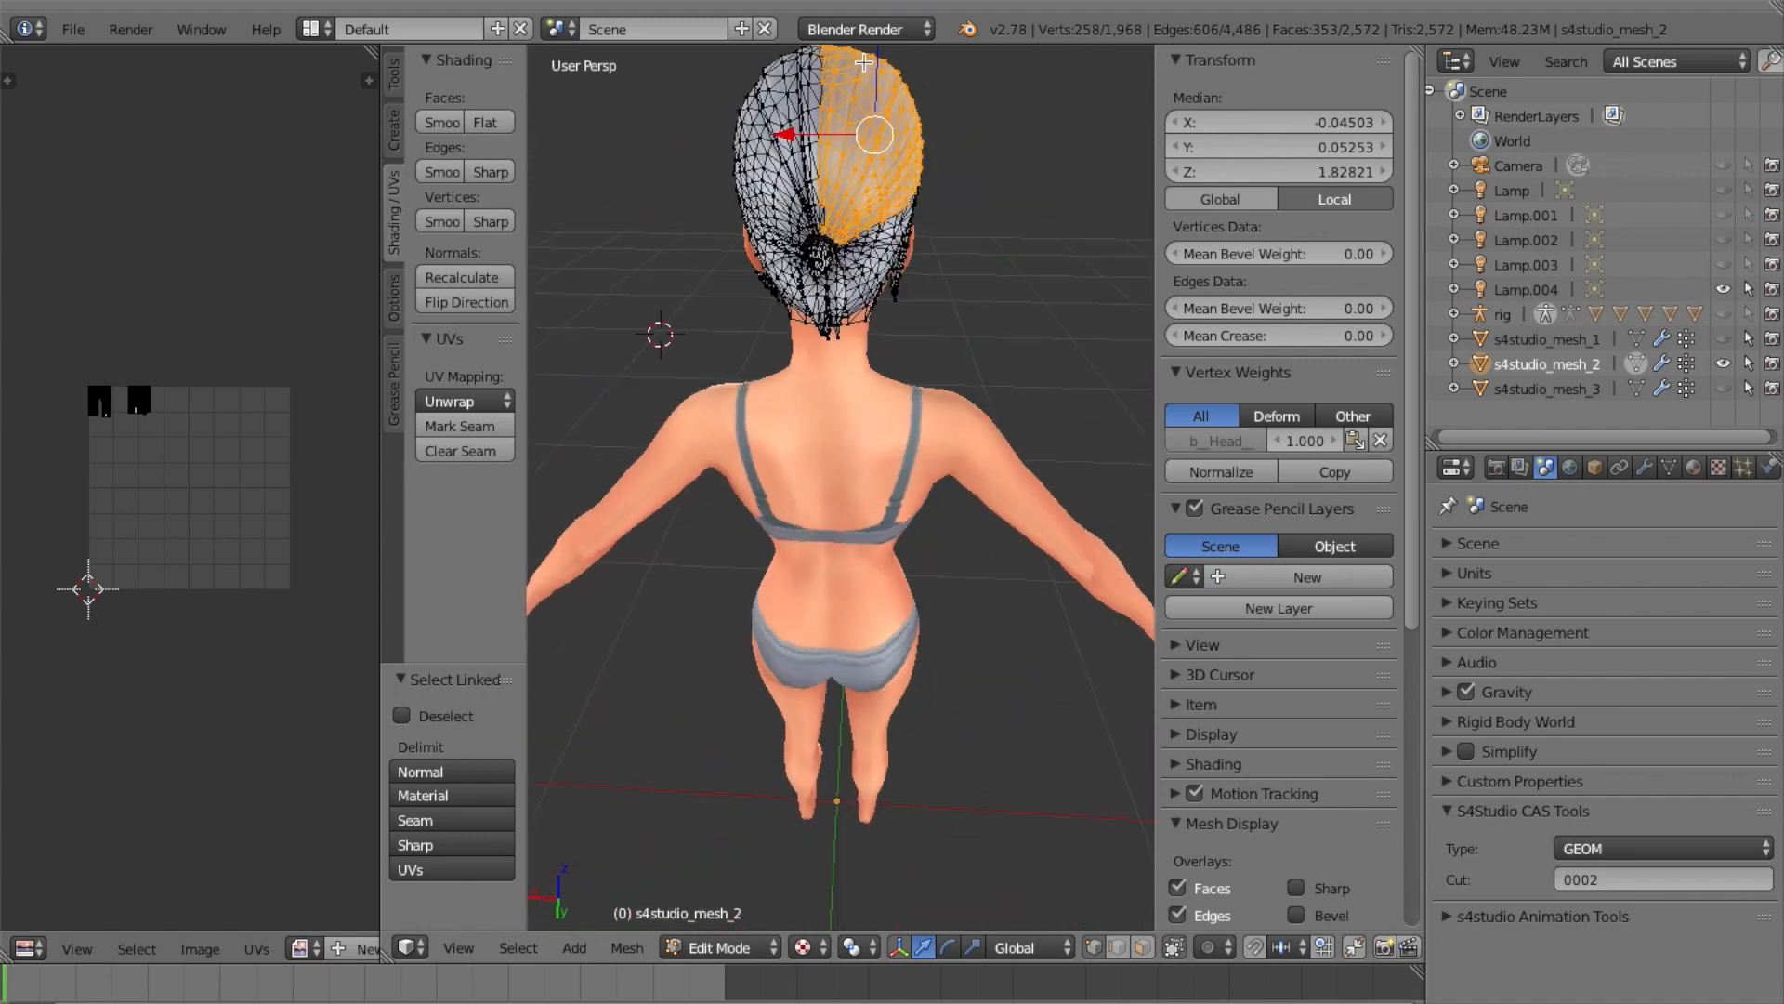
pyautogui.press('l')
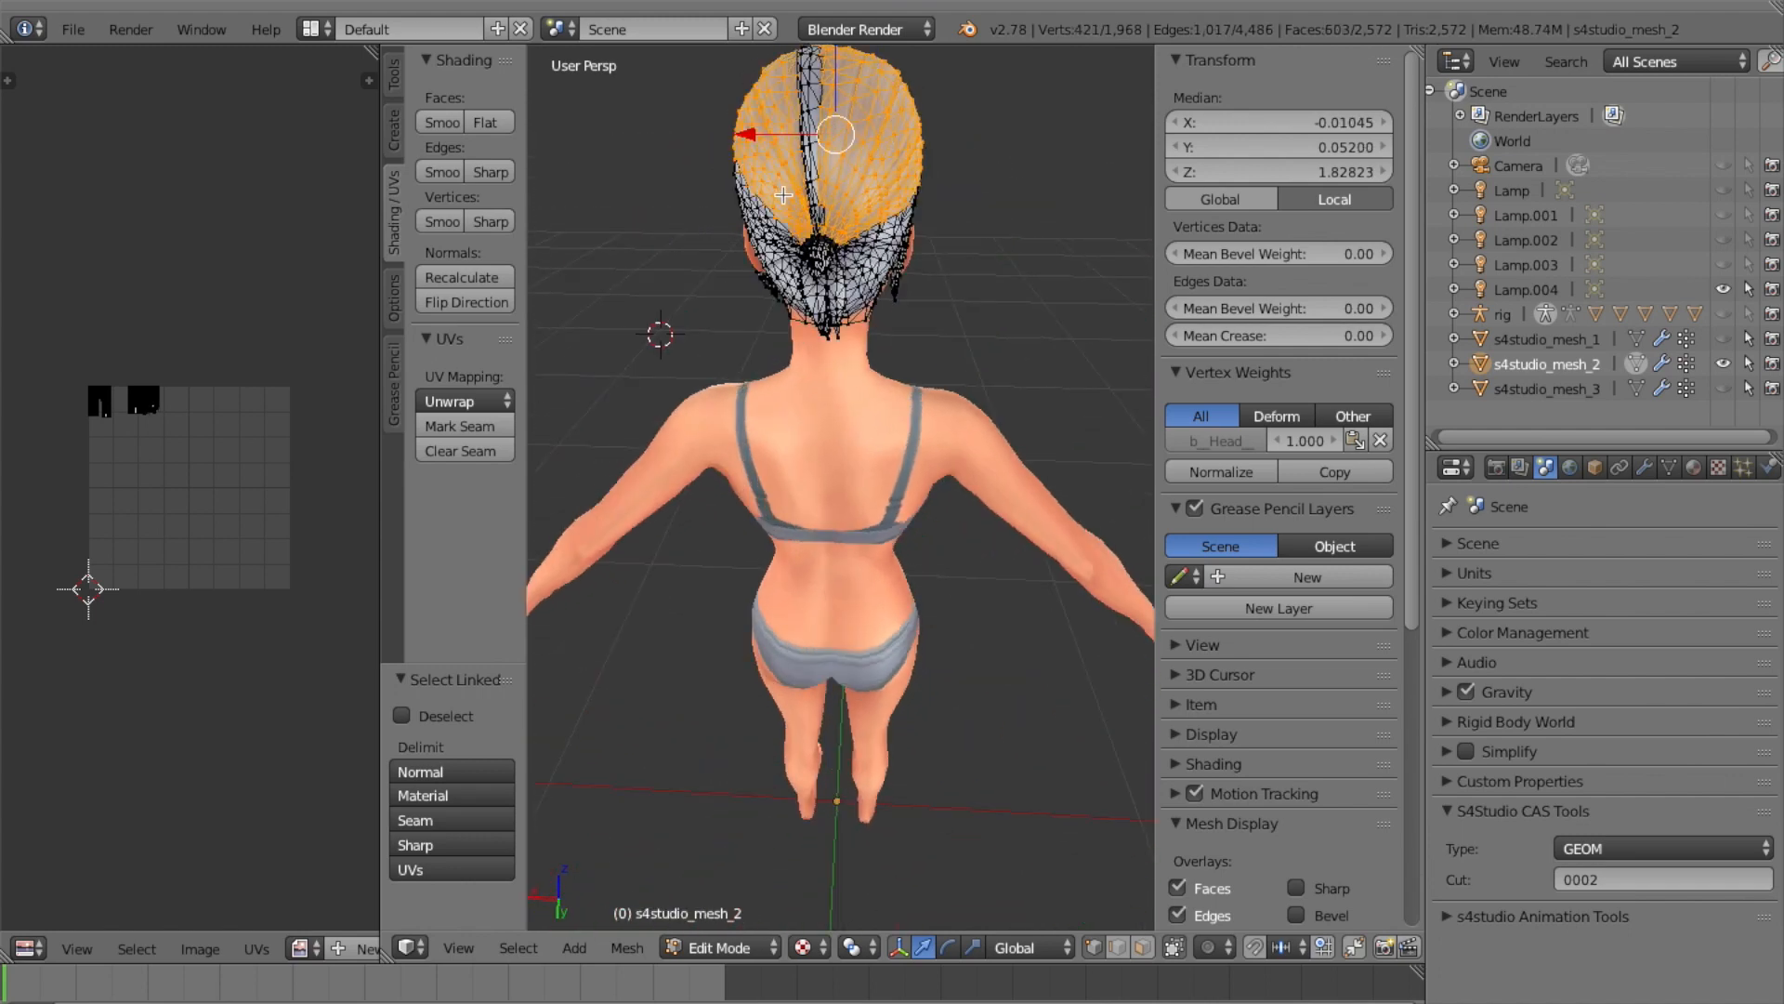
pyautogui.press('l')
pyautogui.press('l')
pyautogui.press('l')
pyautogui.press('l')
pyautogui.press('l')
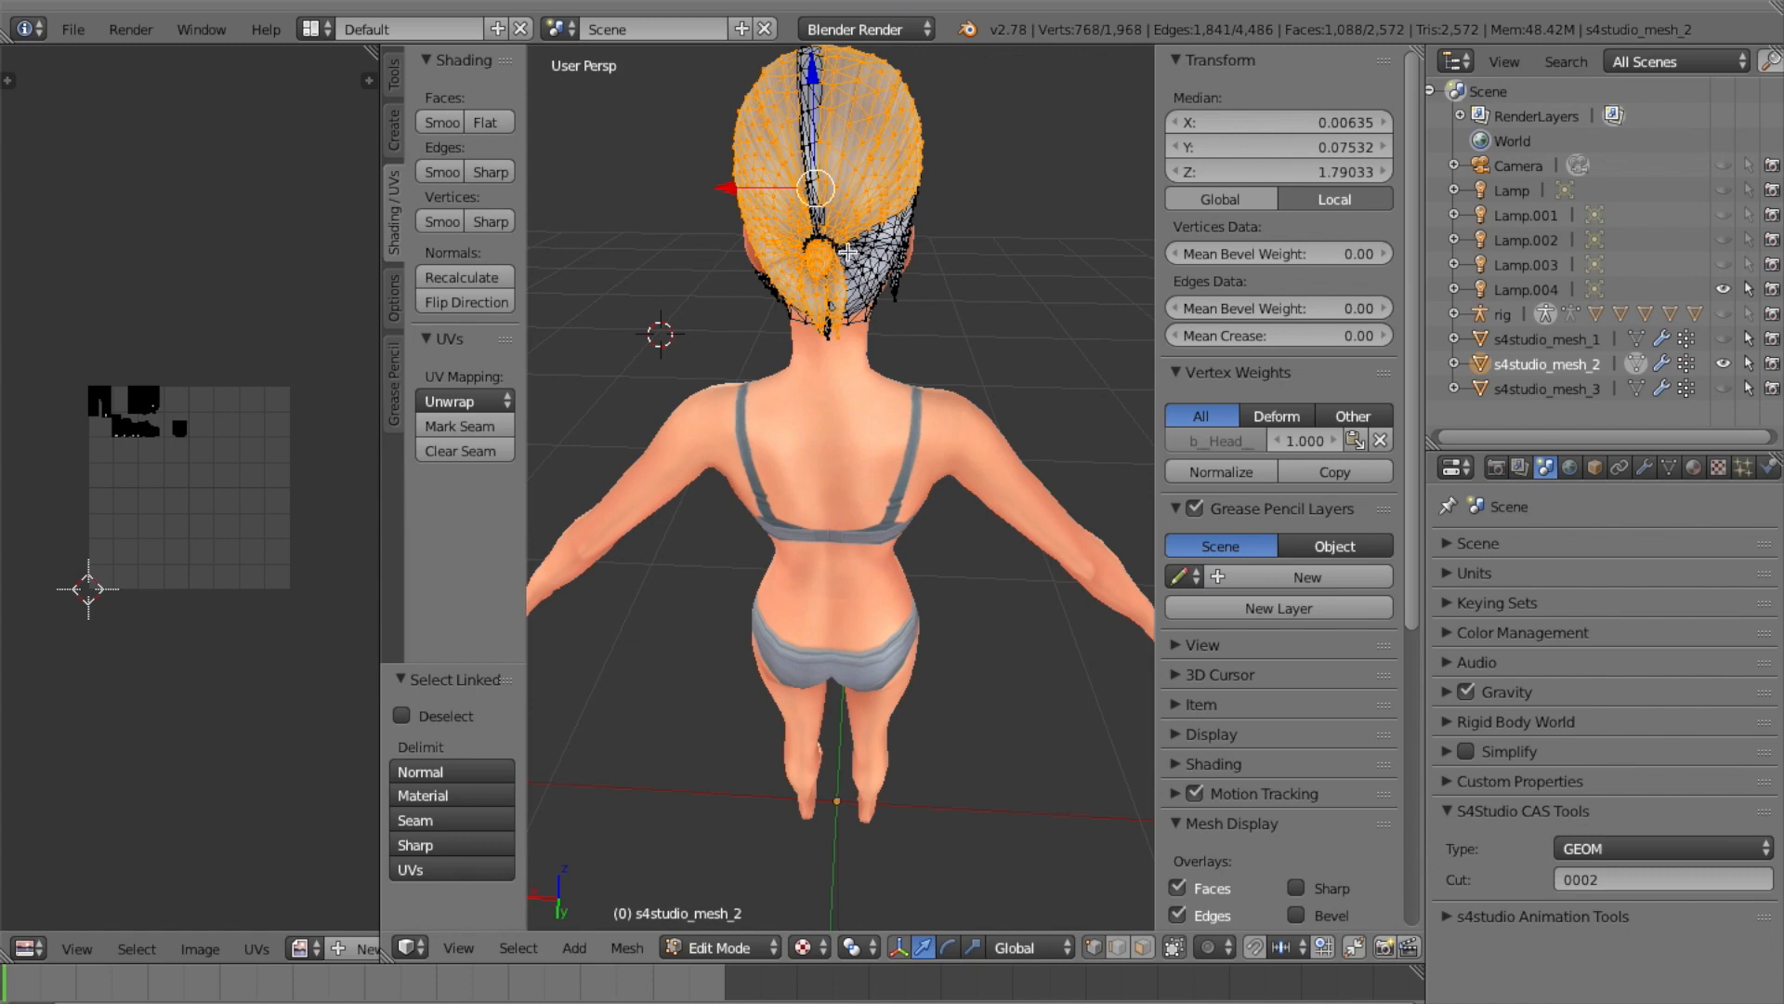
# Add the linked lower right back hair, the central crown strip and the nape pieces to the selection
pyautogui.press('l')
pyautogui.press('l')
pyautogui.press('l')
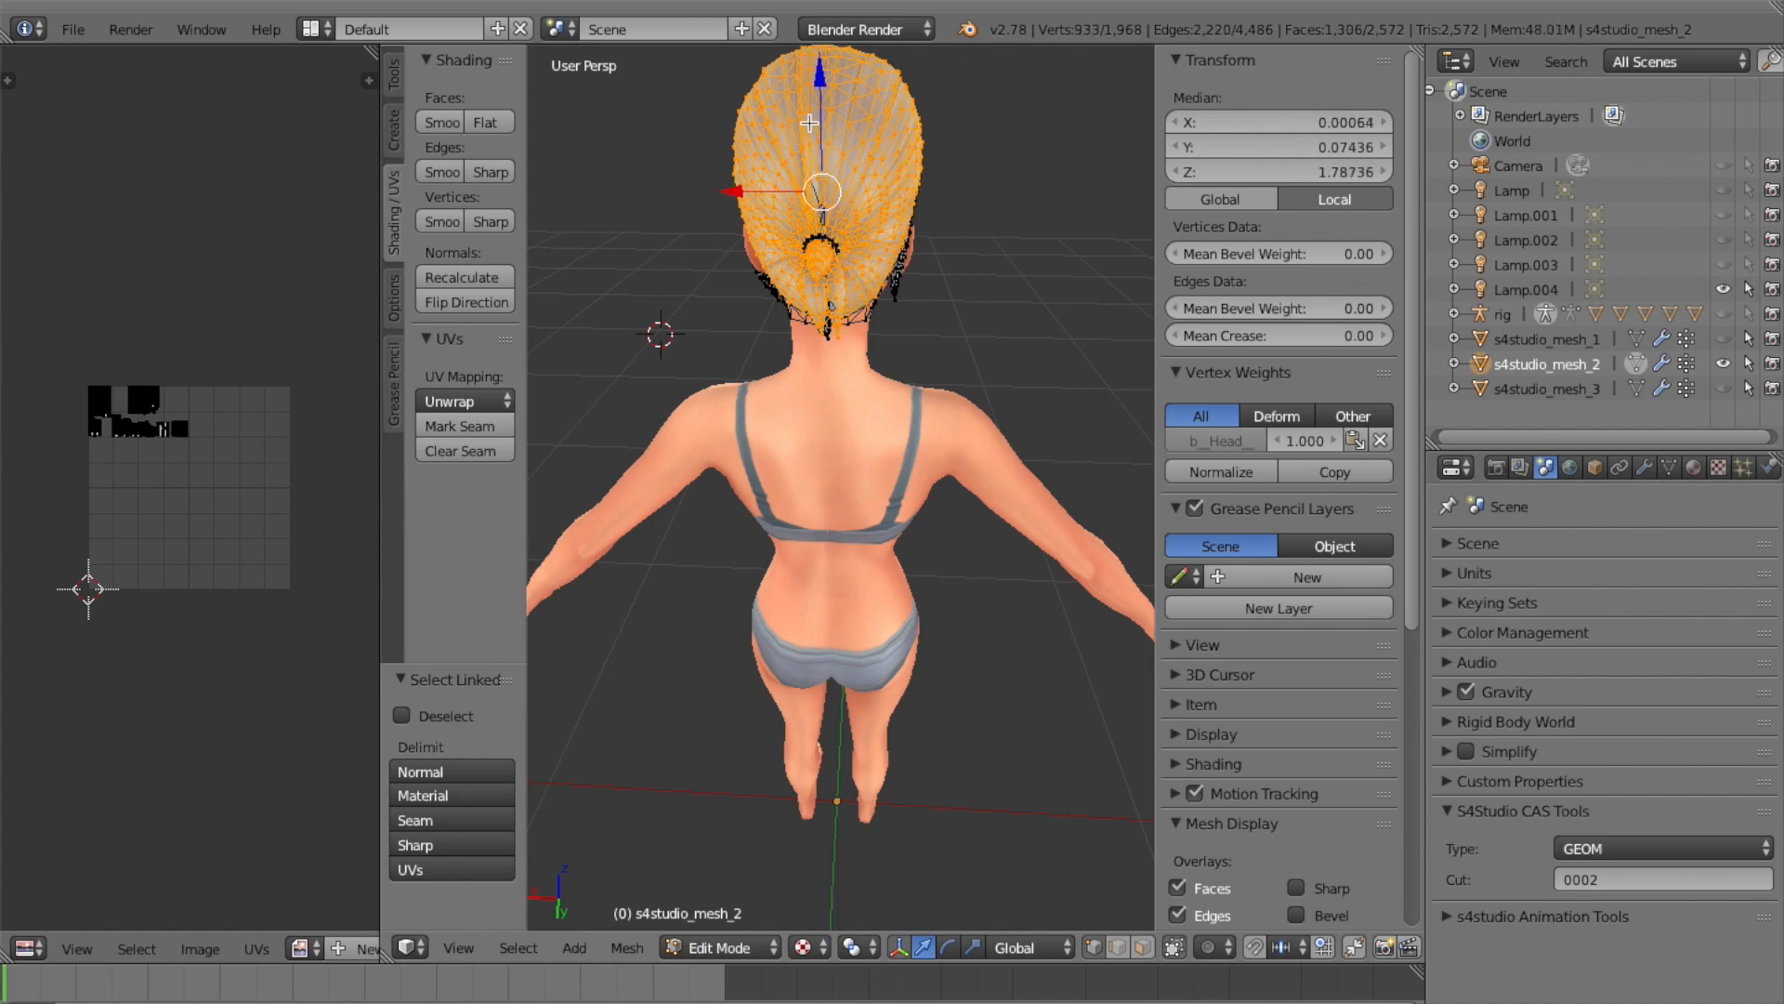
pyautogui.press('l')
pyautogui.press('l')
pyautogui.press('l')
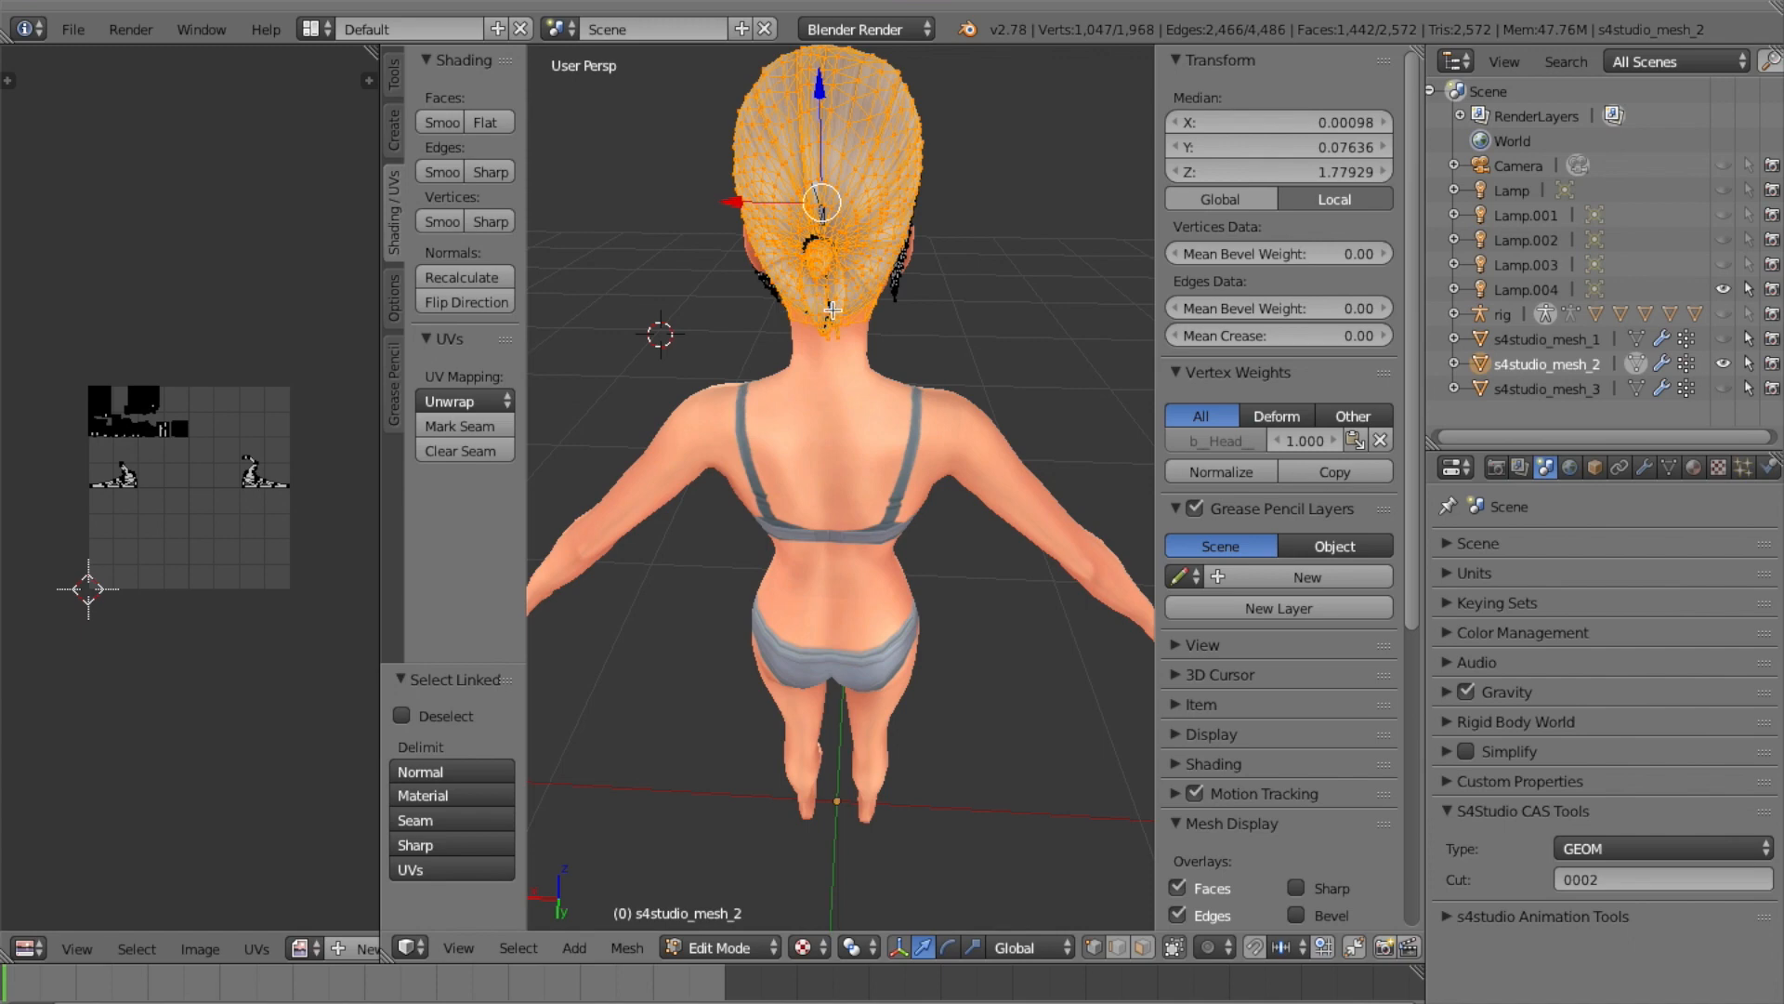
# Add the last linked pieces at the lower back of the head and delete the vertices of the selected back hair
pyautogui.hscroll(-10, 841, 315)
pyautogui.hscroll(5, 841, 315)
pyautogui.press('l')
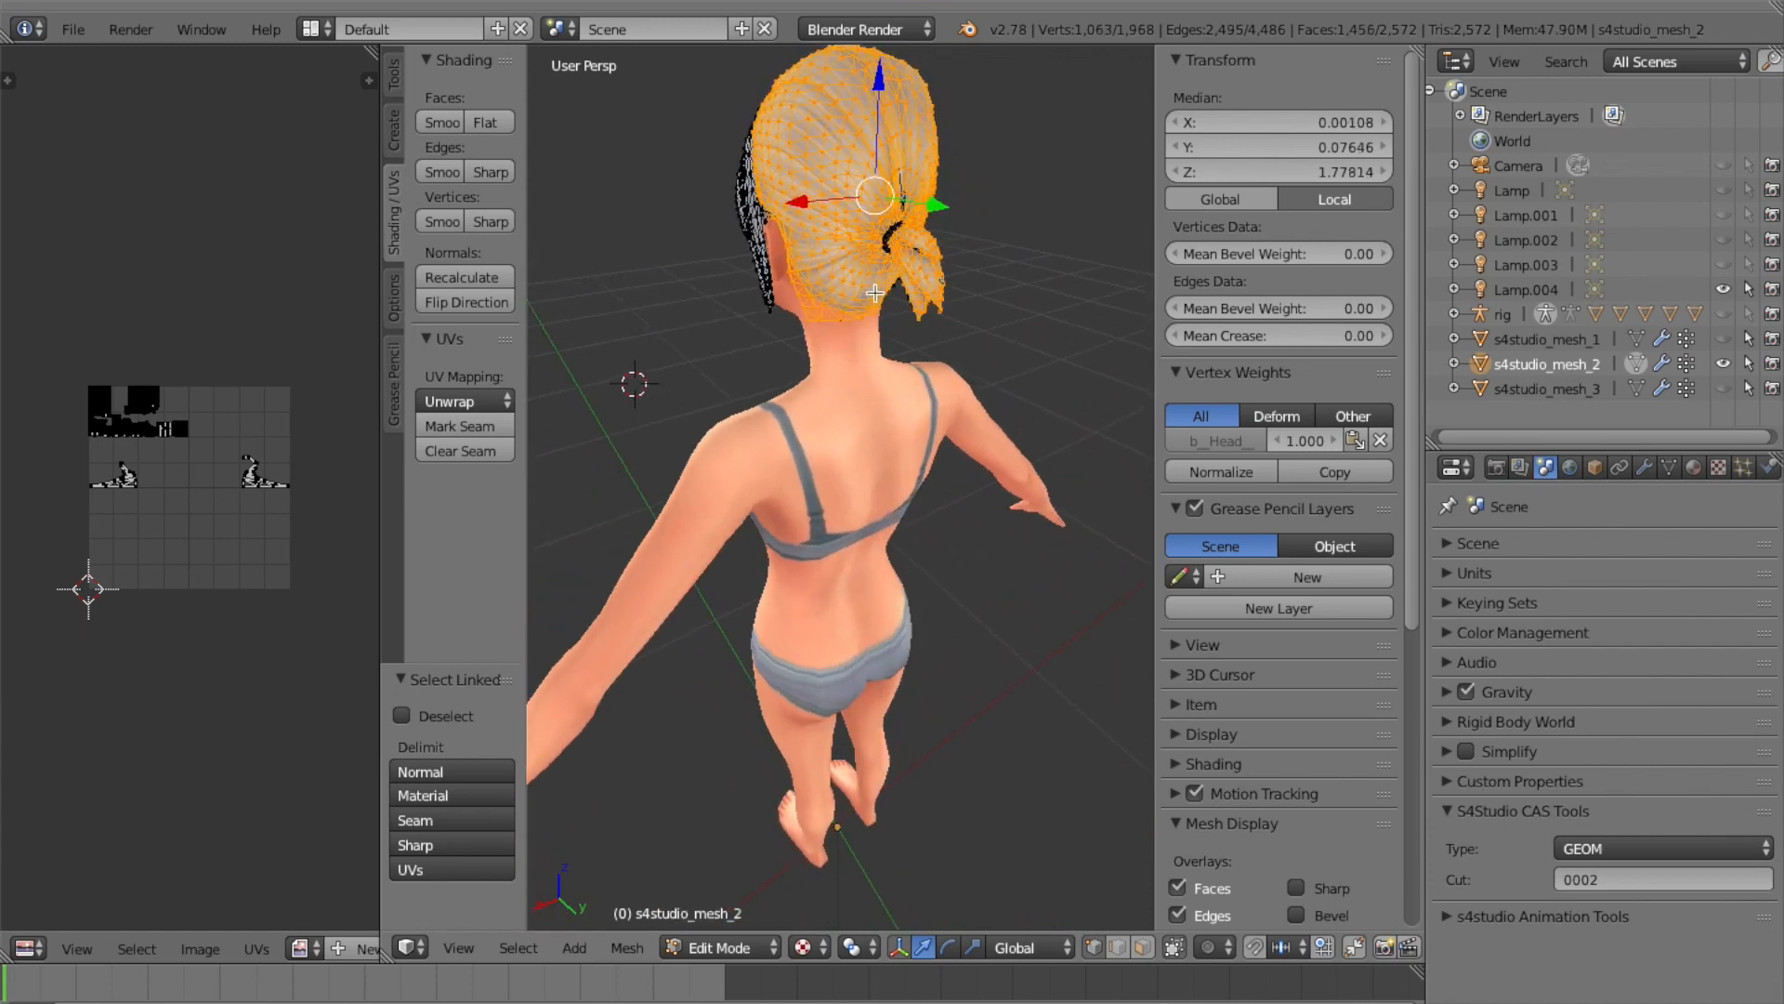
pyautogui.press('l')
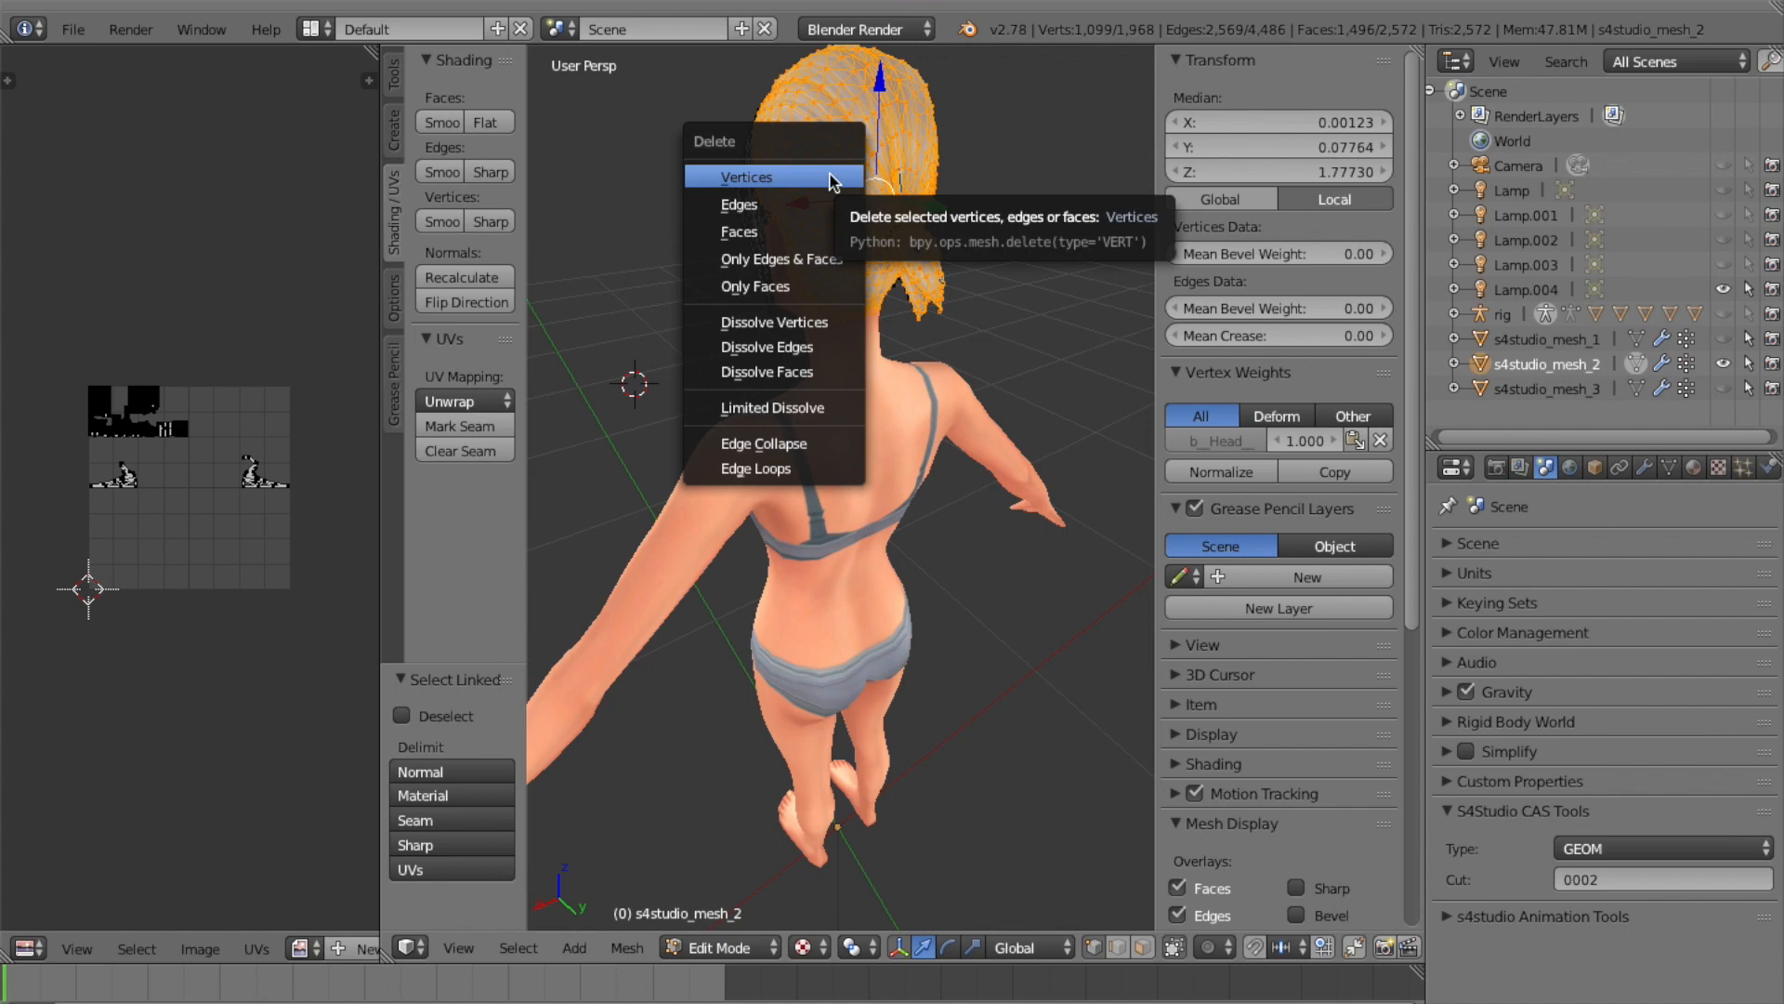
pyautogui.click(834, 182)
# Box-select the leftover ponytail strands behind the head and delete their vertices
pyautogui.hscroll(-10, 921, 256)
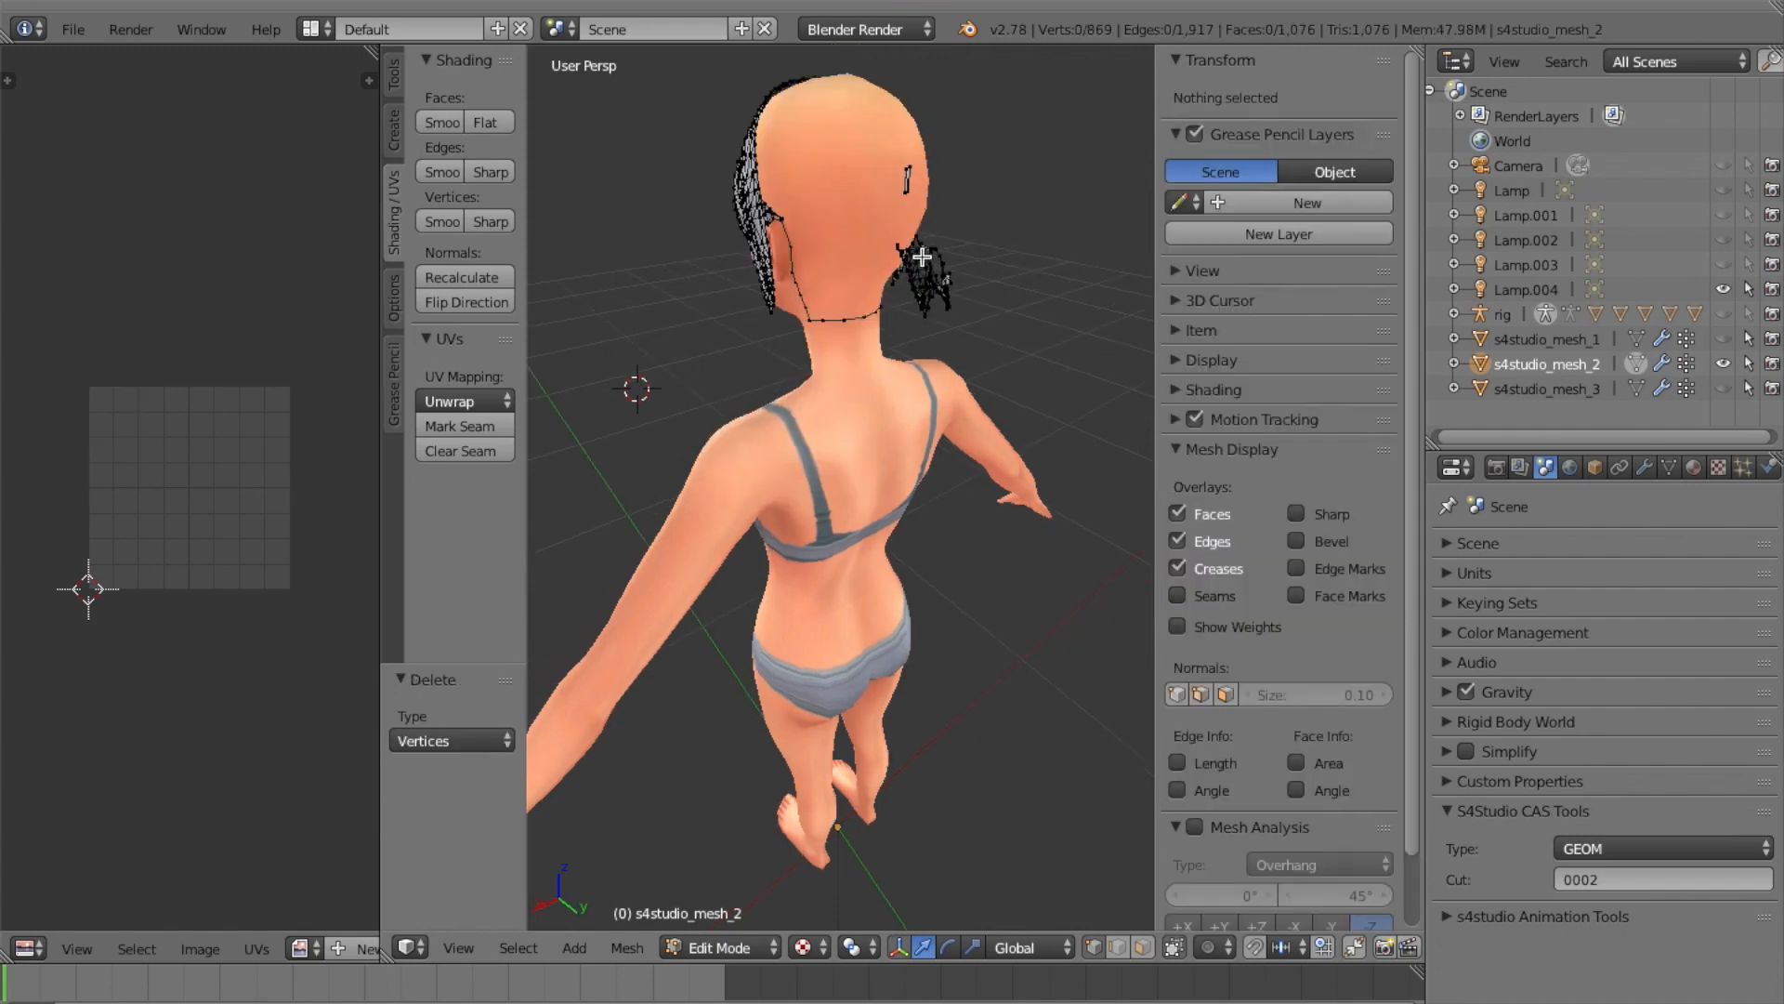
pyautogui.keyDown('ctrl'); pyautogui.hscroll(-10, 921, 256); pyautogui.keyUp('ctrl')
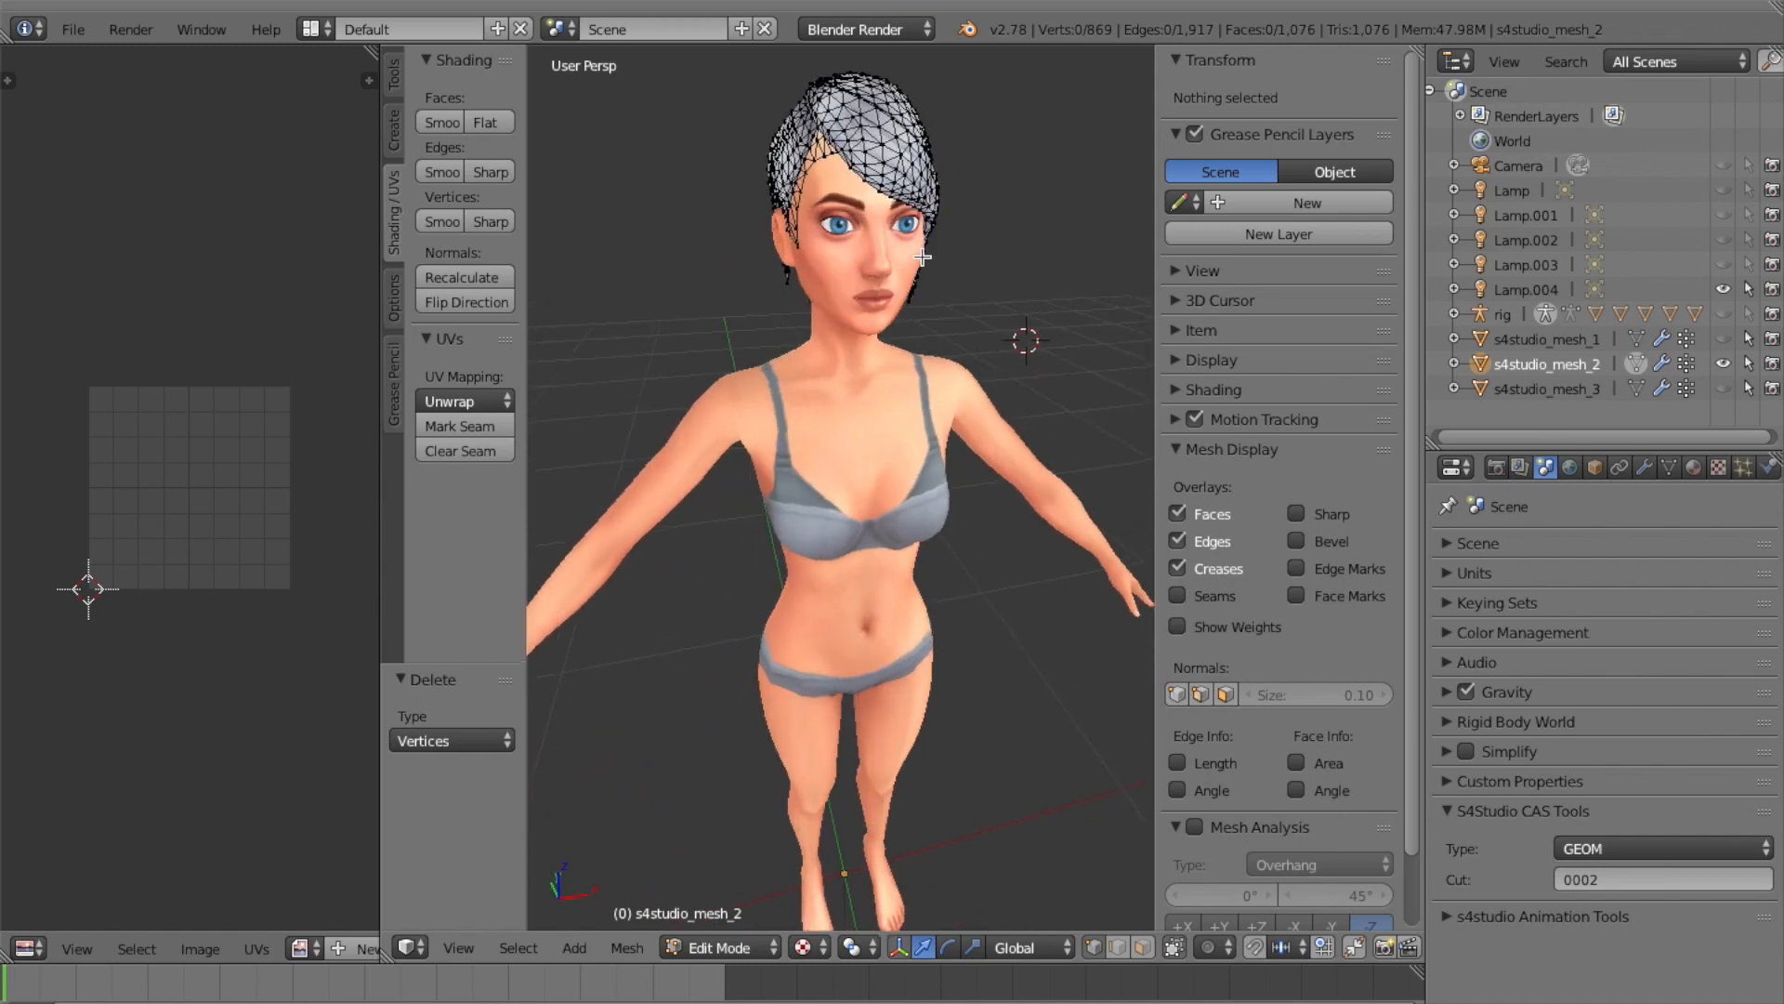
pyautogui.hscroll(-5, 921, 257)
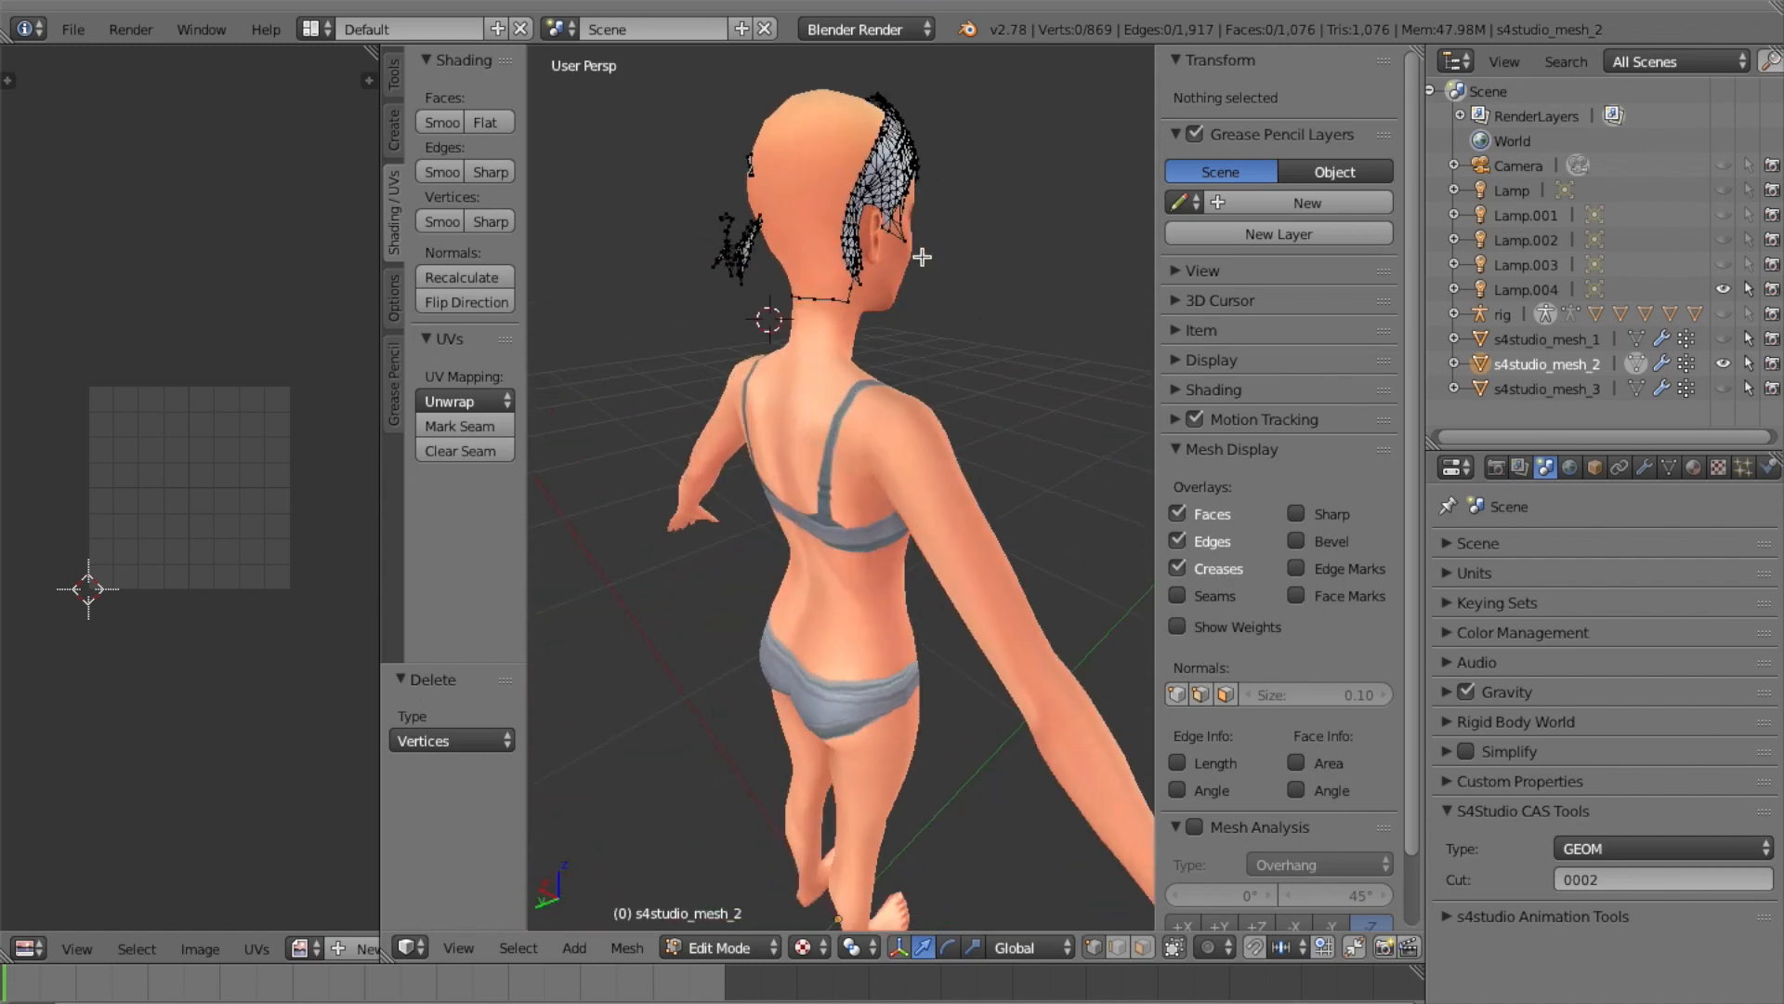
pyautogui.hscroll(5, 921, 256)
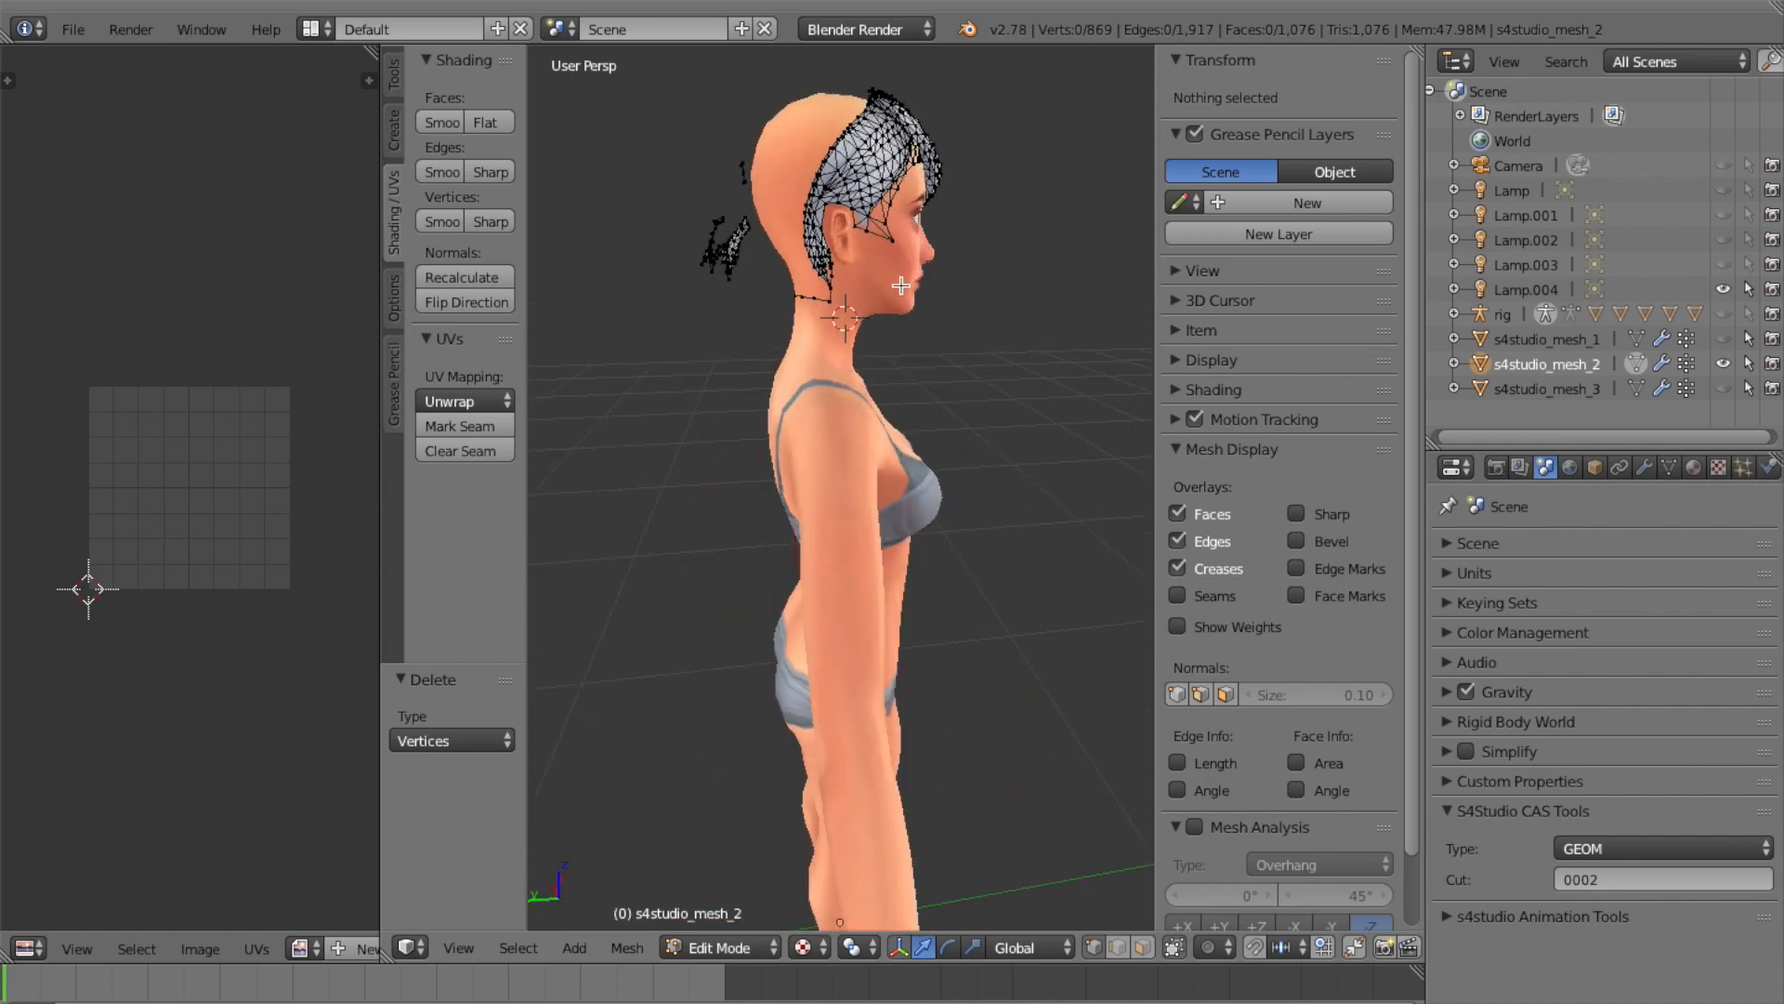
pyautogui.press('b')
pyautogui.moveTo(651, 124); pyautogui.dragTo(770, 340)
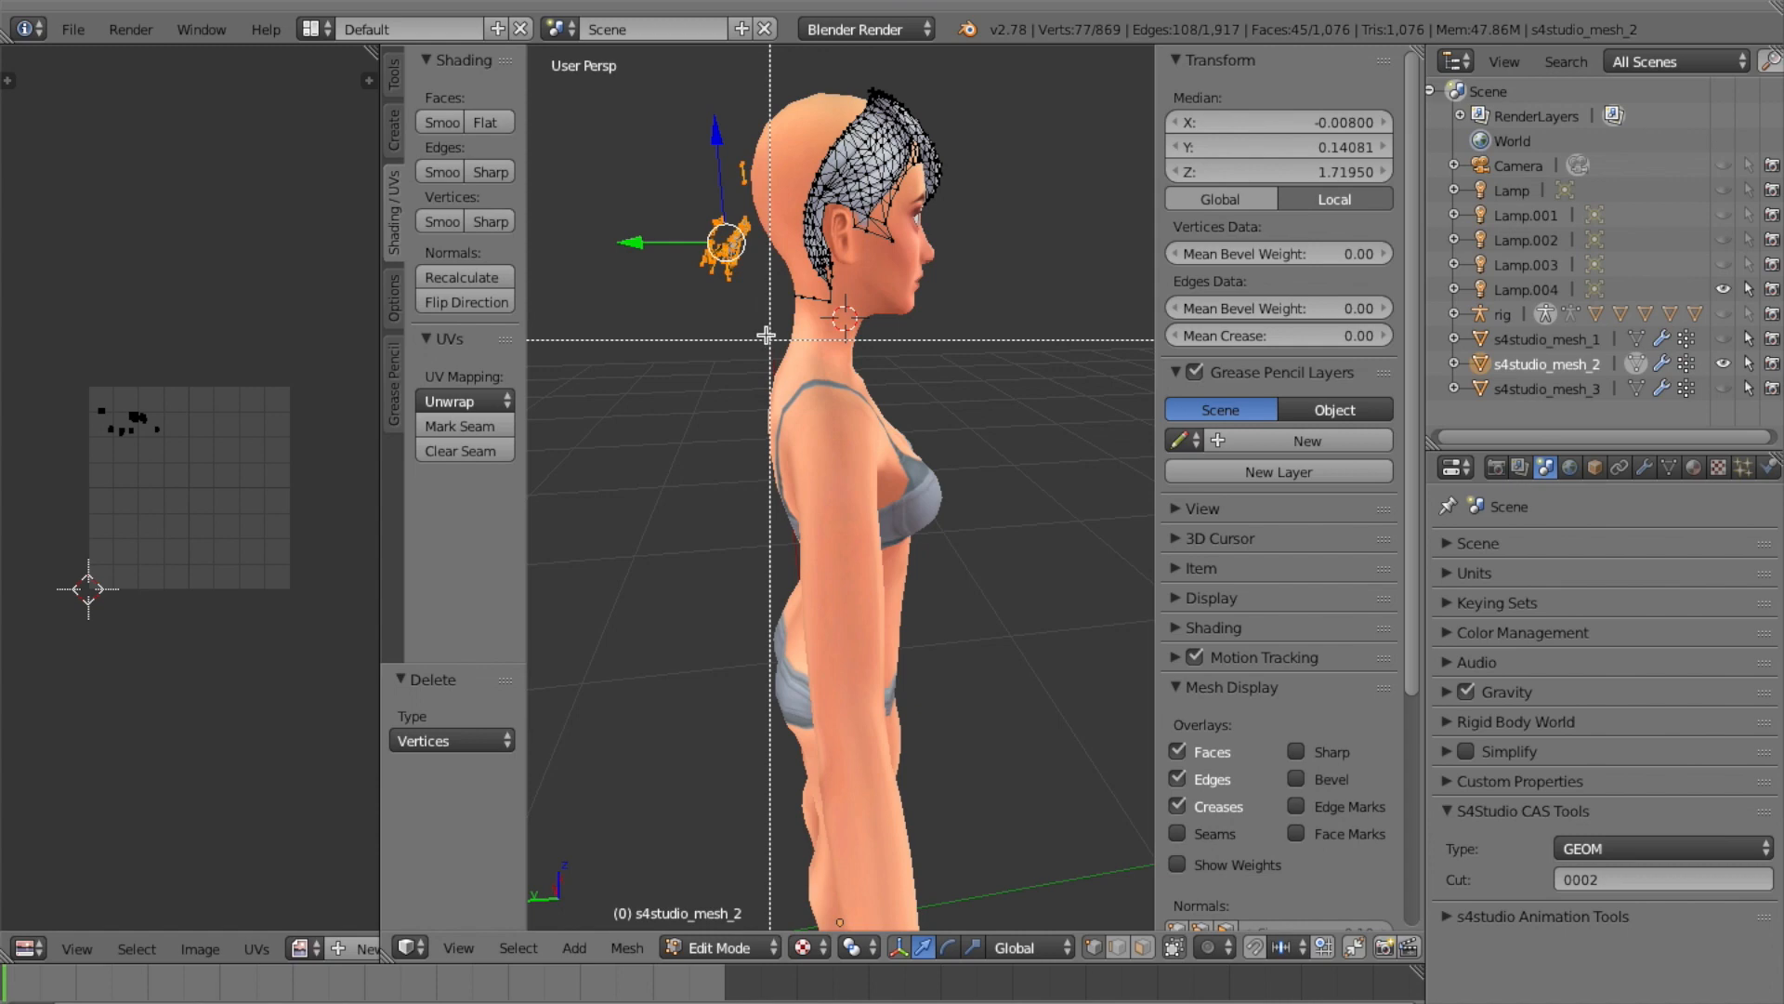
pyautogui.press('x')
pyautogui.click(760, 328)
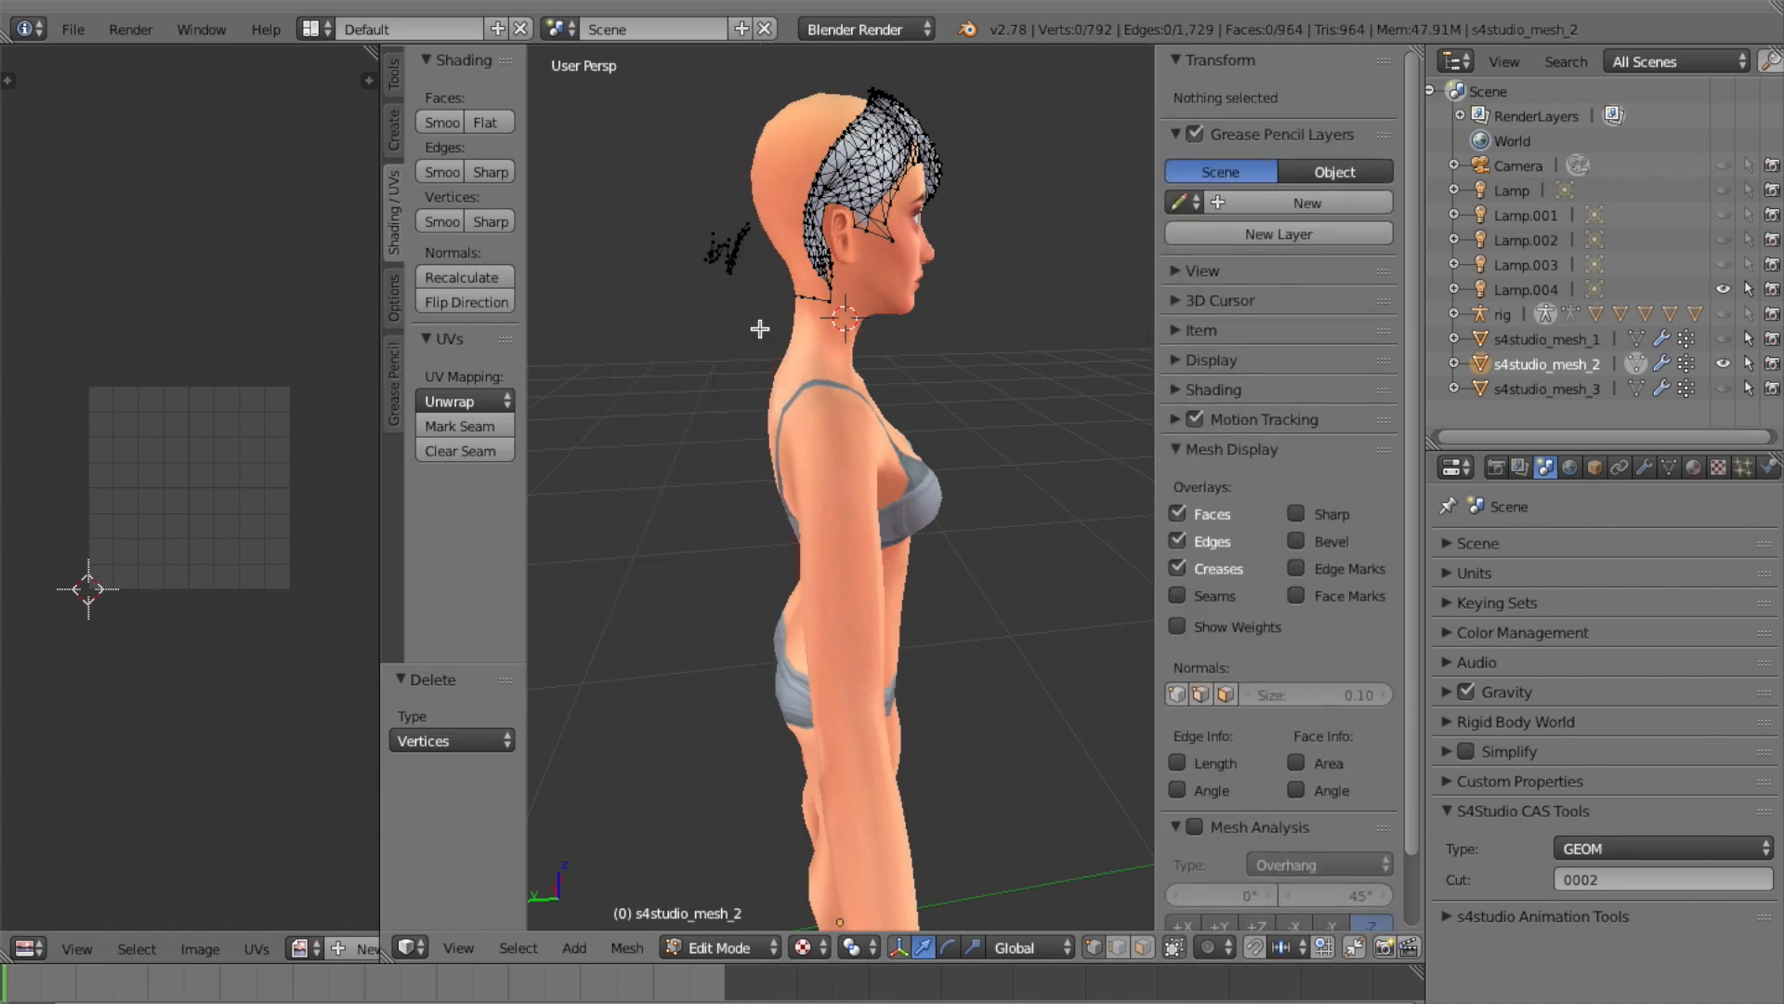
# Allow selecting hidden vertices through the mesh, then box-select the remaining ponytail strands behind the head and delete their vertices
pyautogui.moveTo(767, 371)
pyautogui.mouseDown(button='middle')
pyautogui.moveTo(701, 327)
pyautogui.moveTo(645, 358)
pyautogui.moveTo(741, 371)
pyautogui.mouseUp(button='middle')
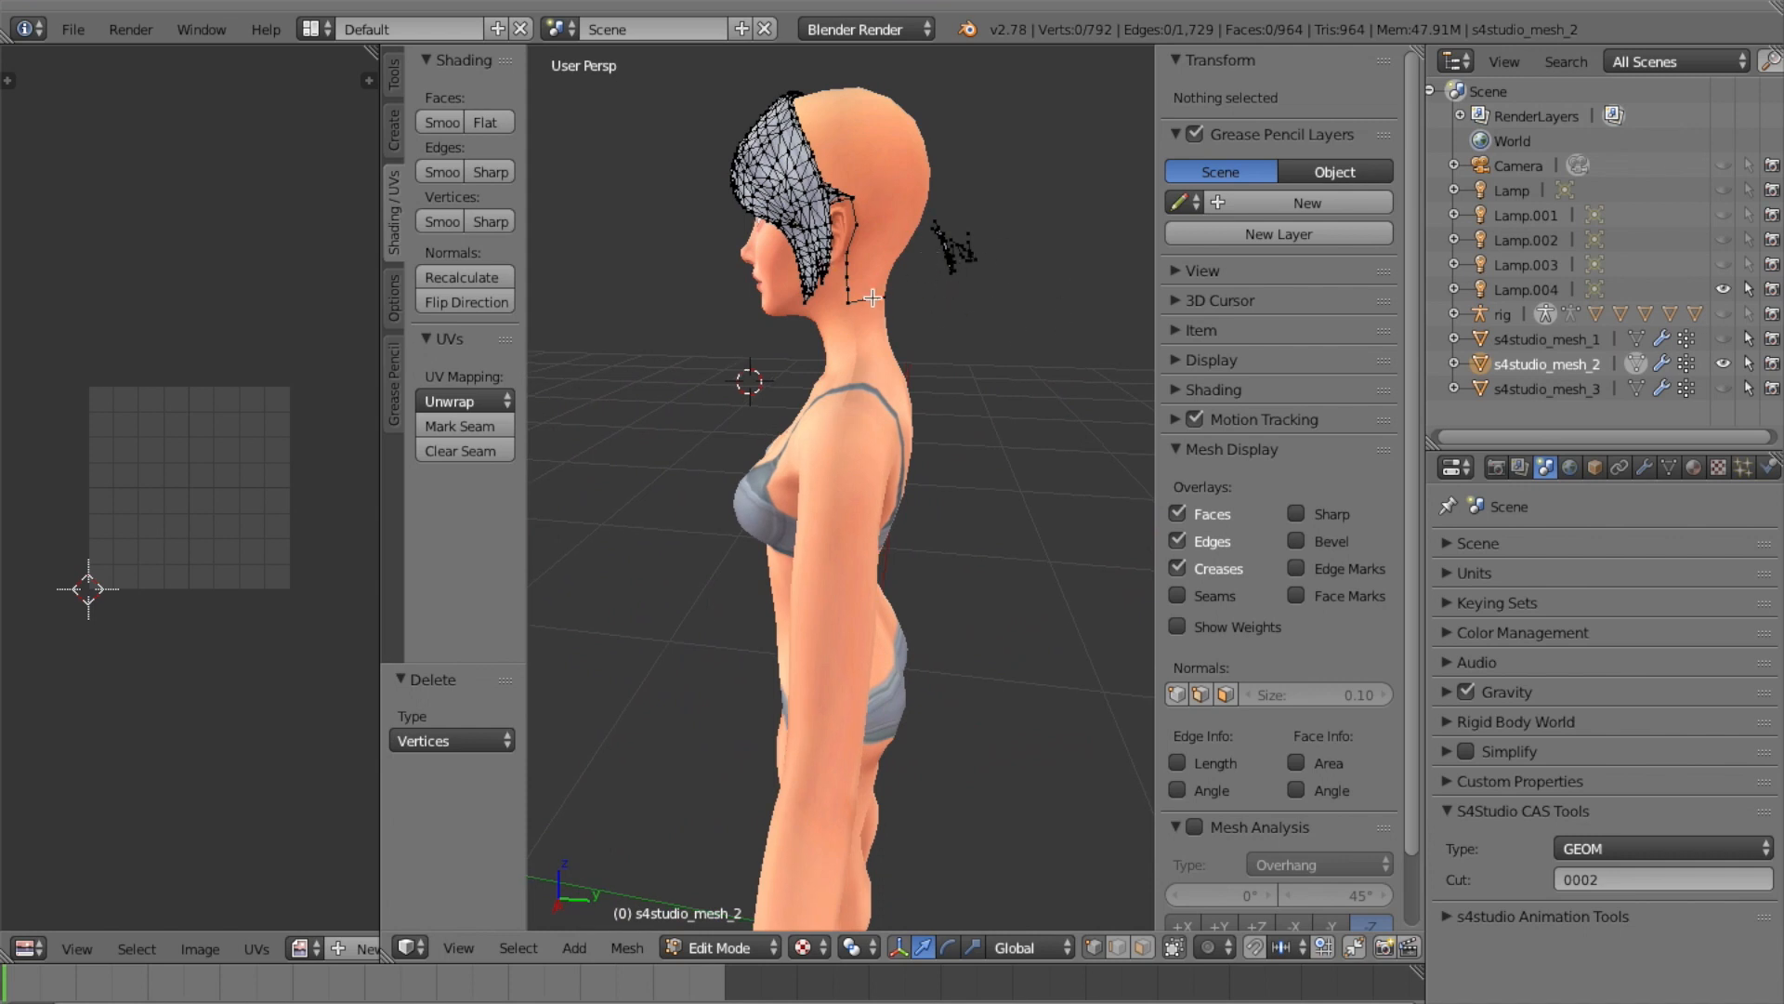
pyautogui.rightClick(873, 297)
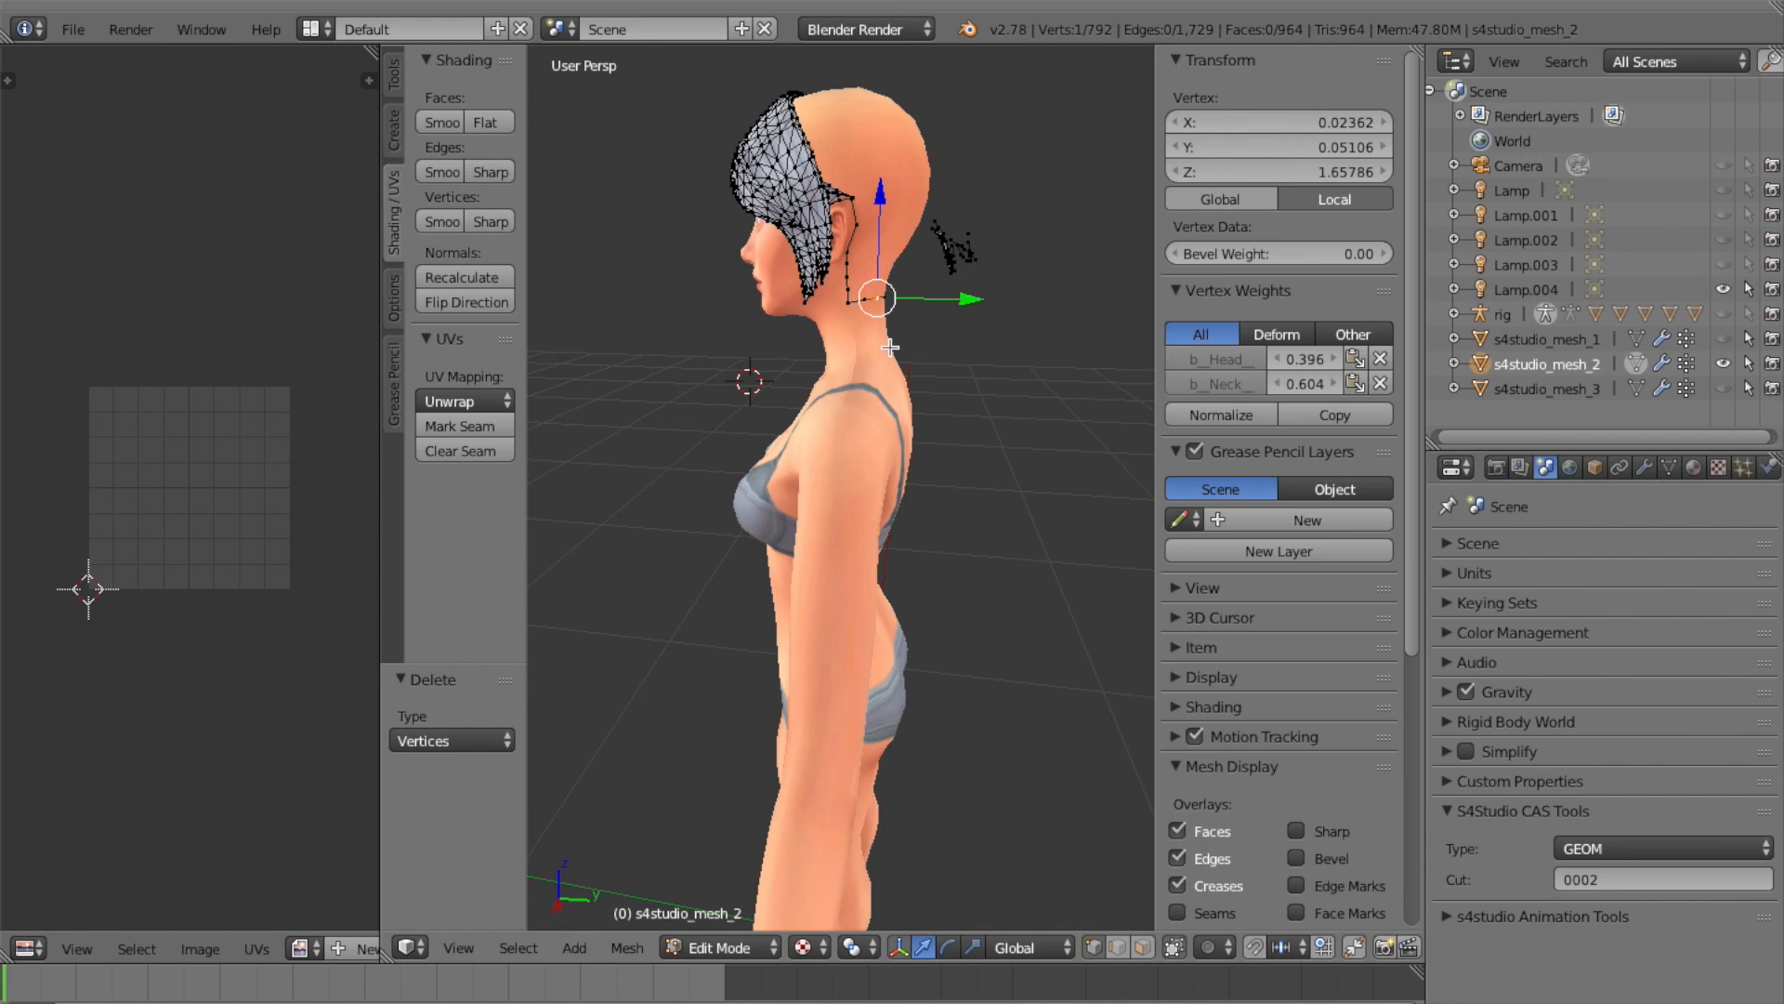
pyautogui.click(1179, 950)
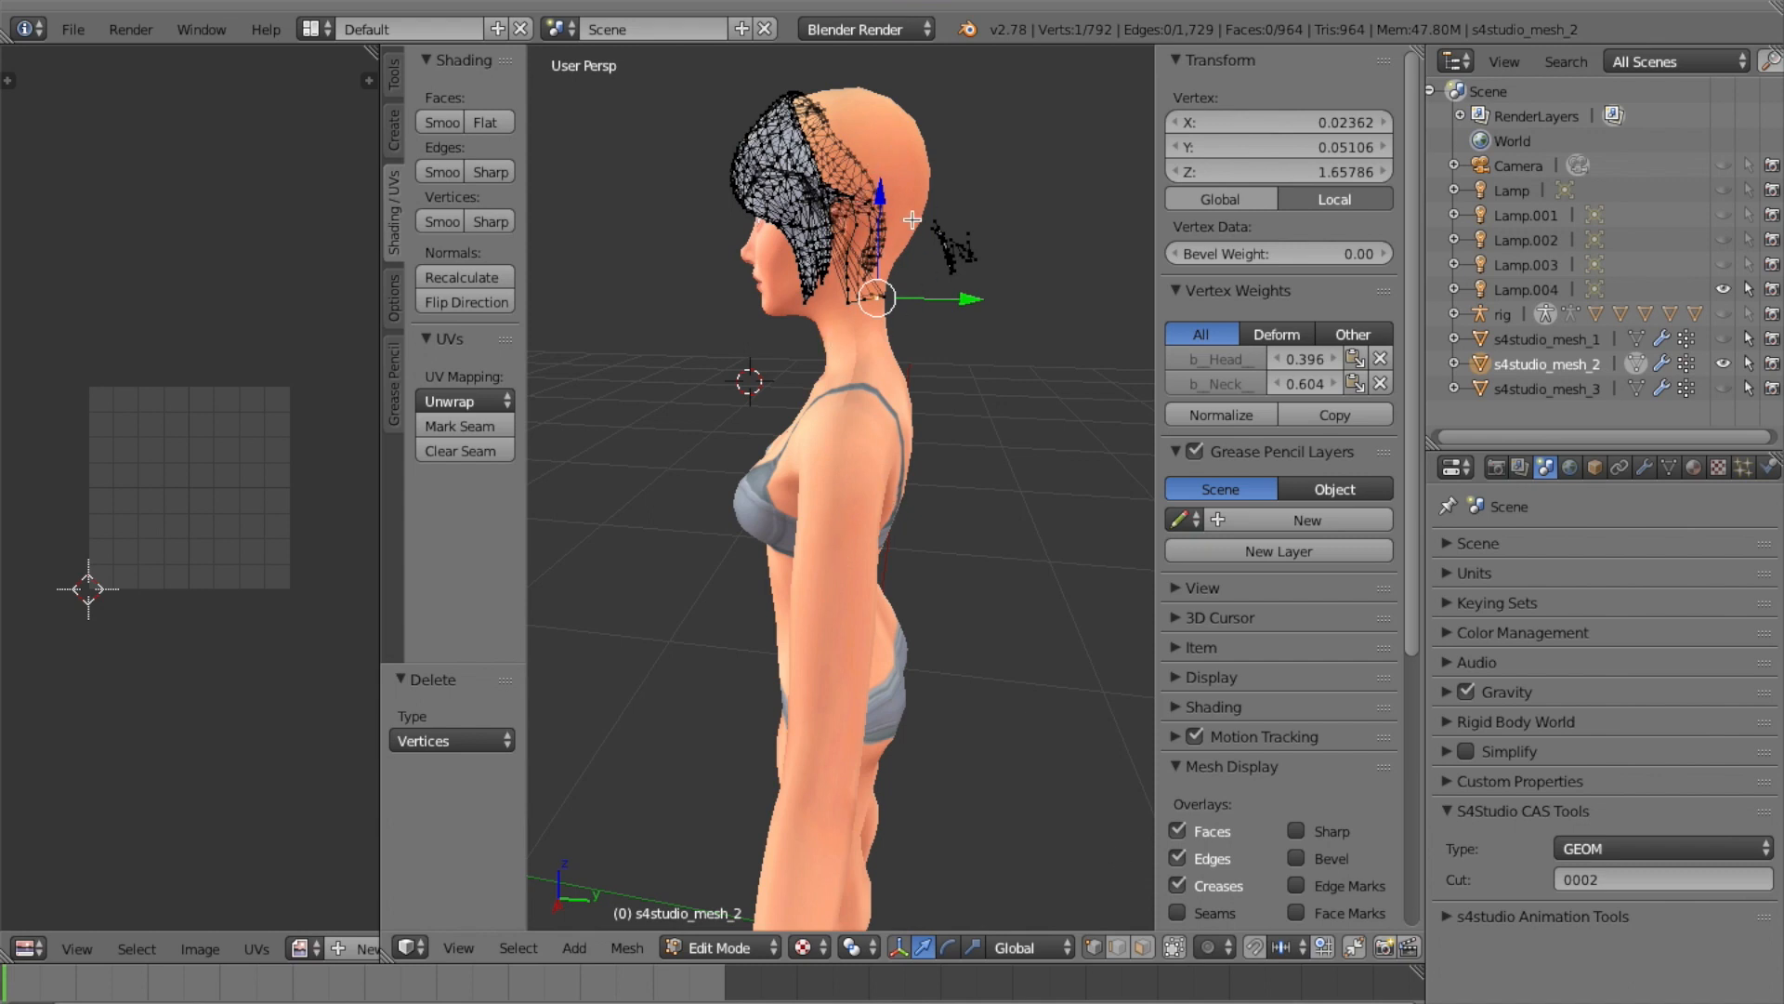
pyautogui.press('b')
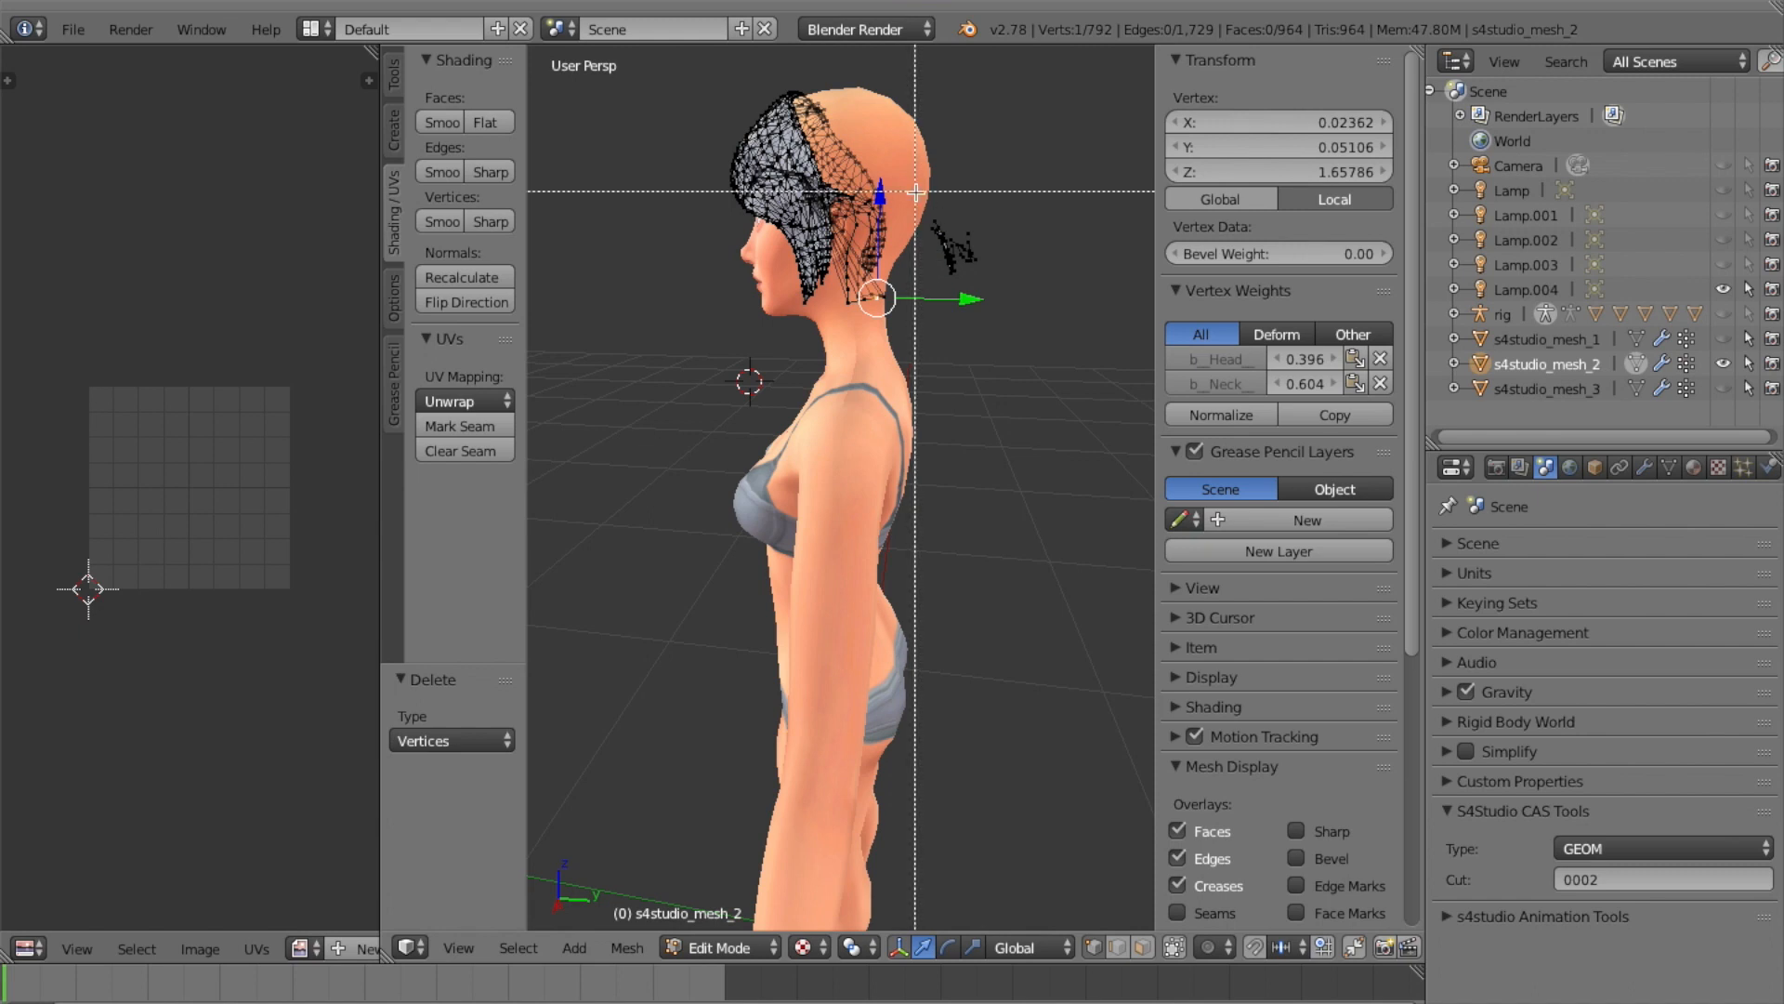
pyautogui.moveTo(920, 189); pyautogui.dragTo(994, 331)
pyautogui.press('b')
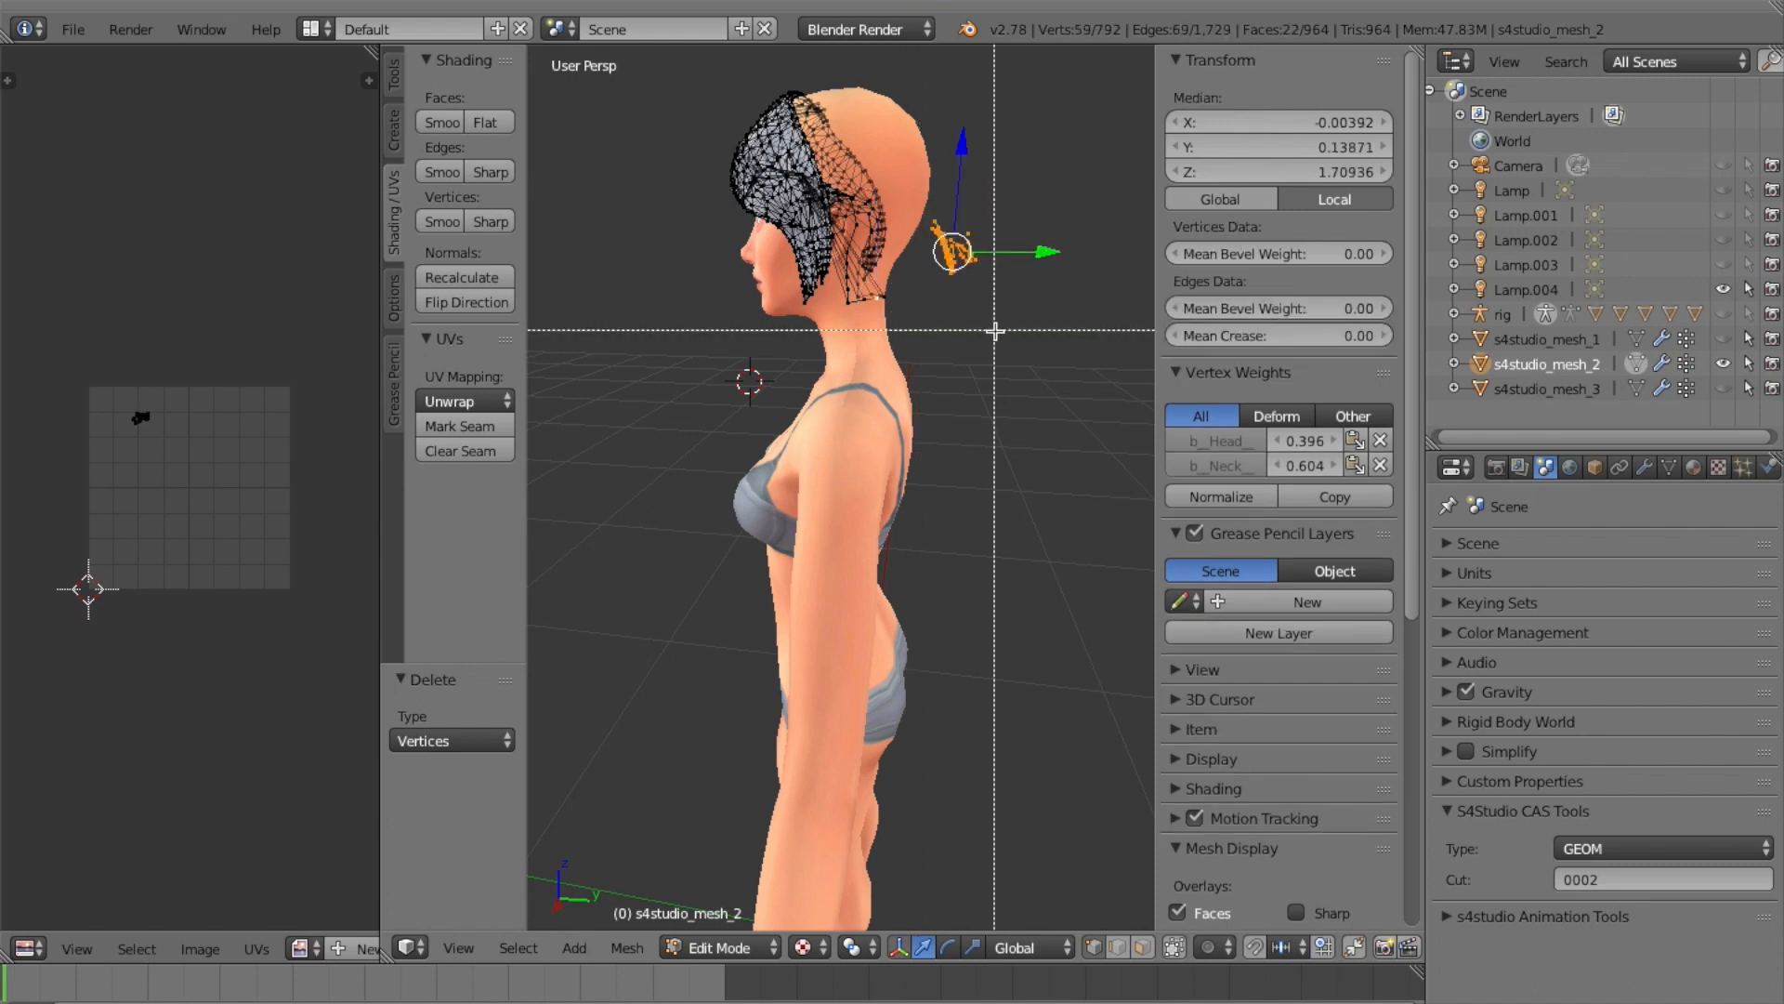
pyautogui.press('Escape')
pyautogui.press('x')
pyautogui.click(981, 346)
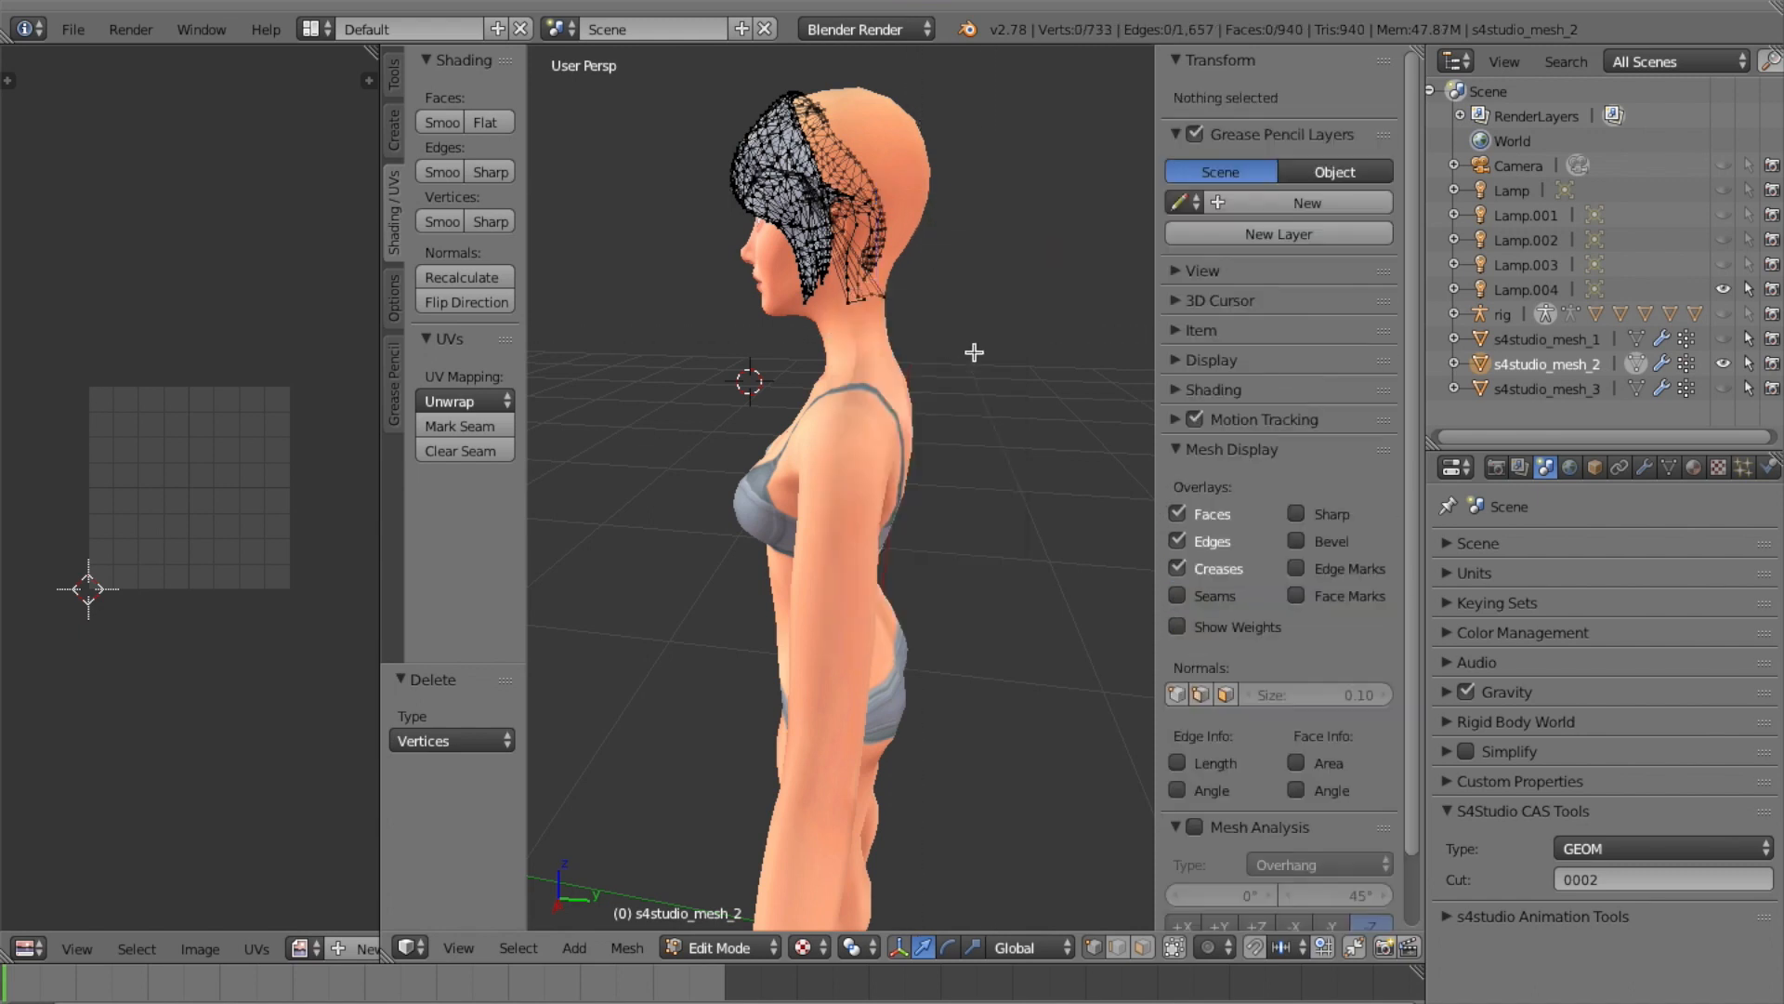
# Select the linked hairline piece running from the temple around the nape and delete its vertices
pyautogui.moveTo(987, 590); pyautogui.dragTo(987, 589, button='middle')
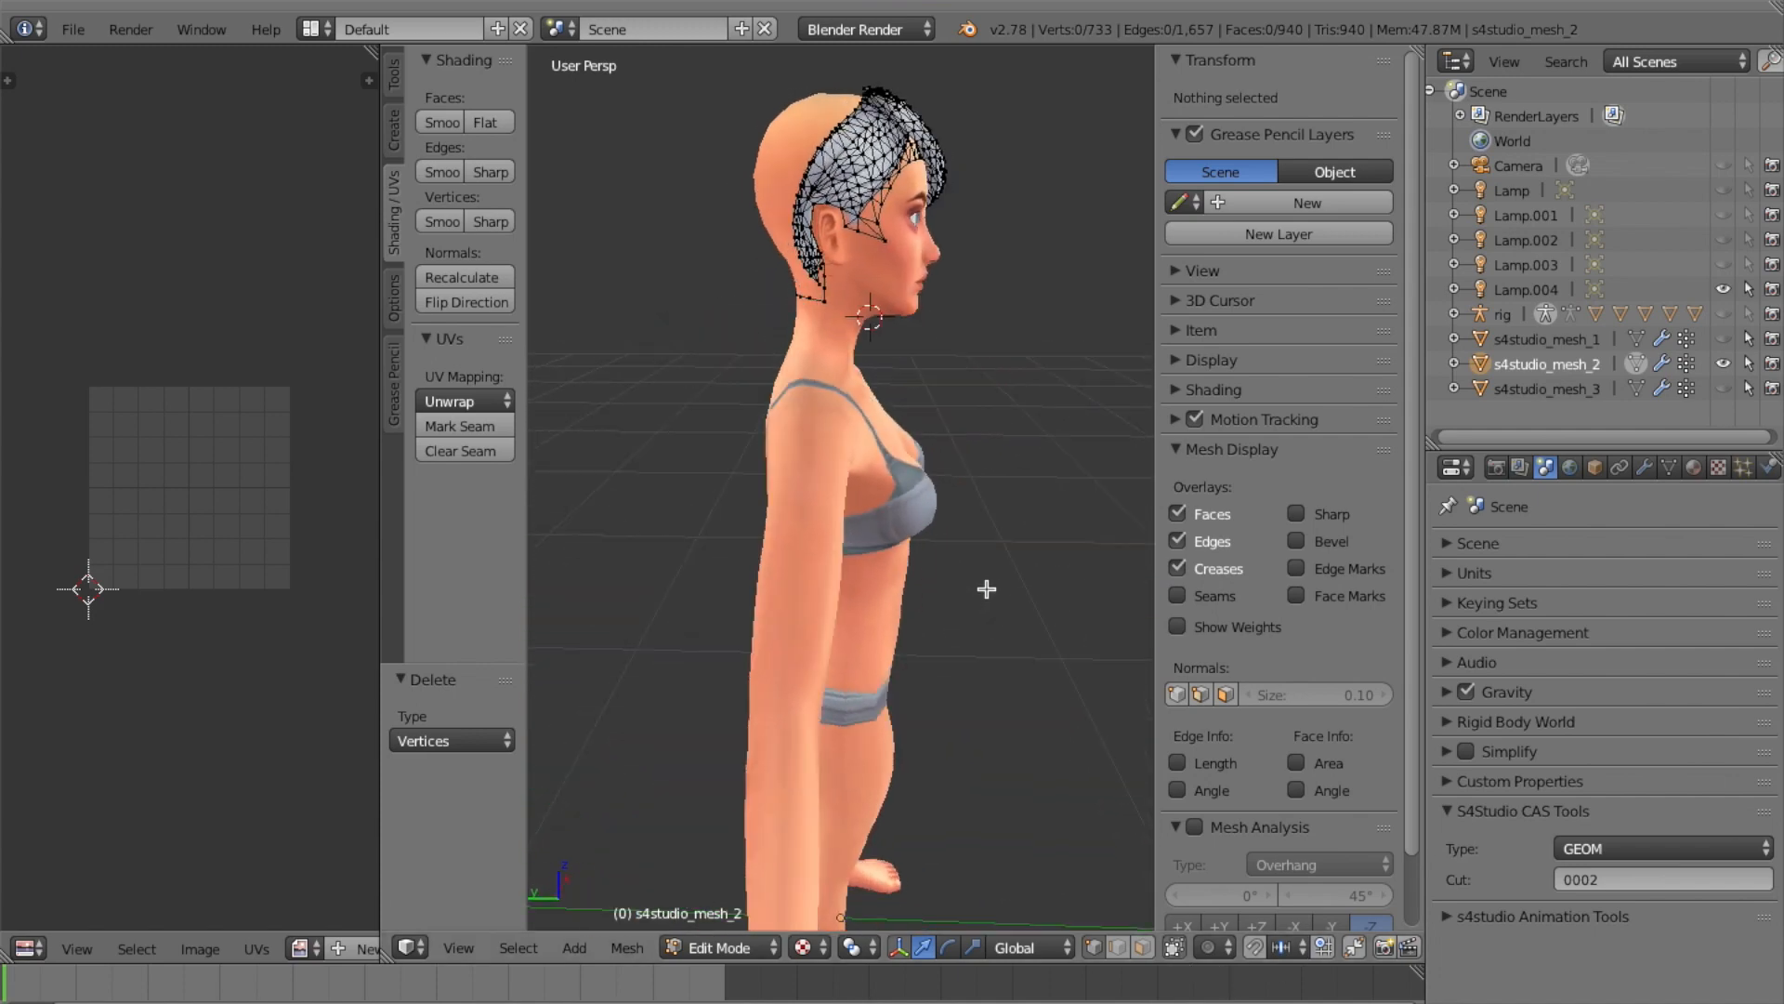
pyautogui.scroll(1, 931, 168)
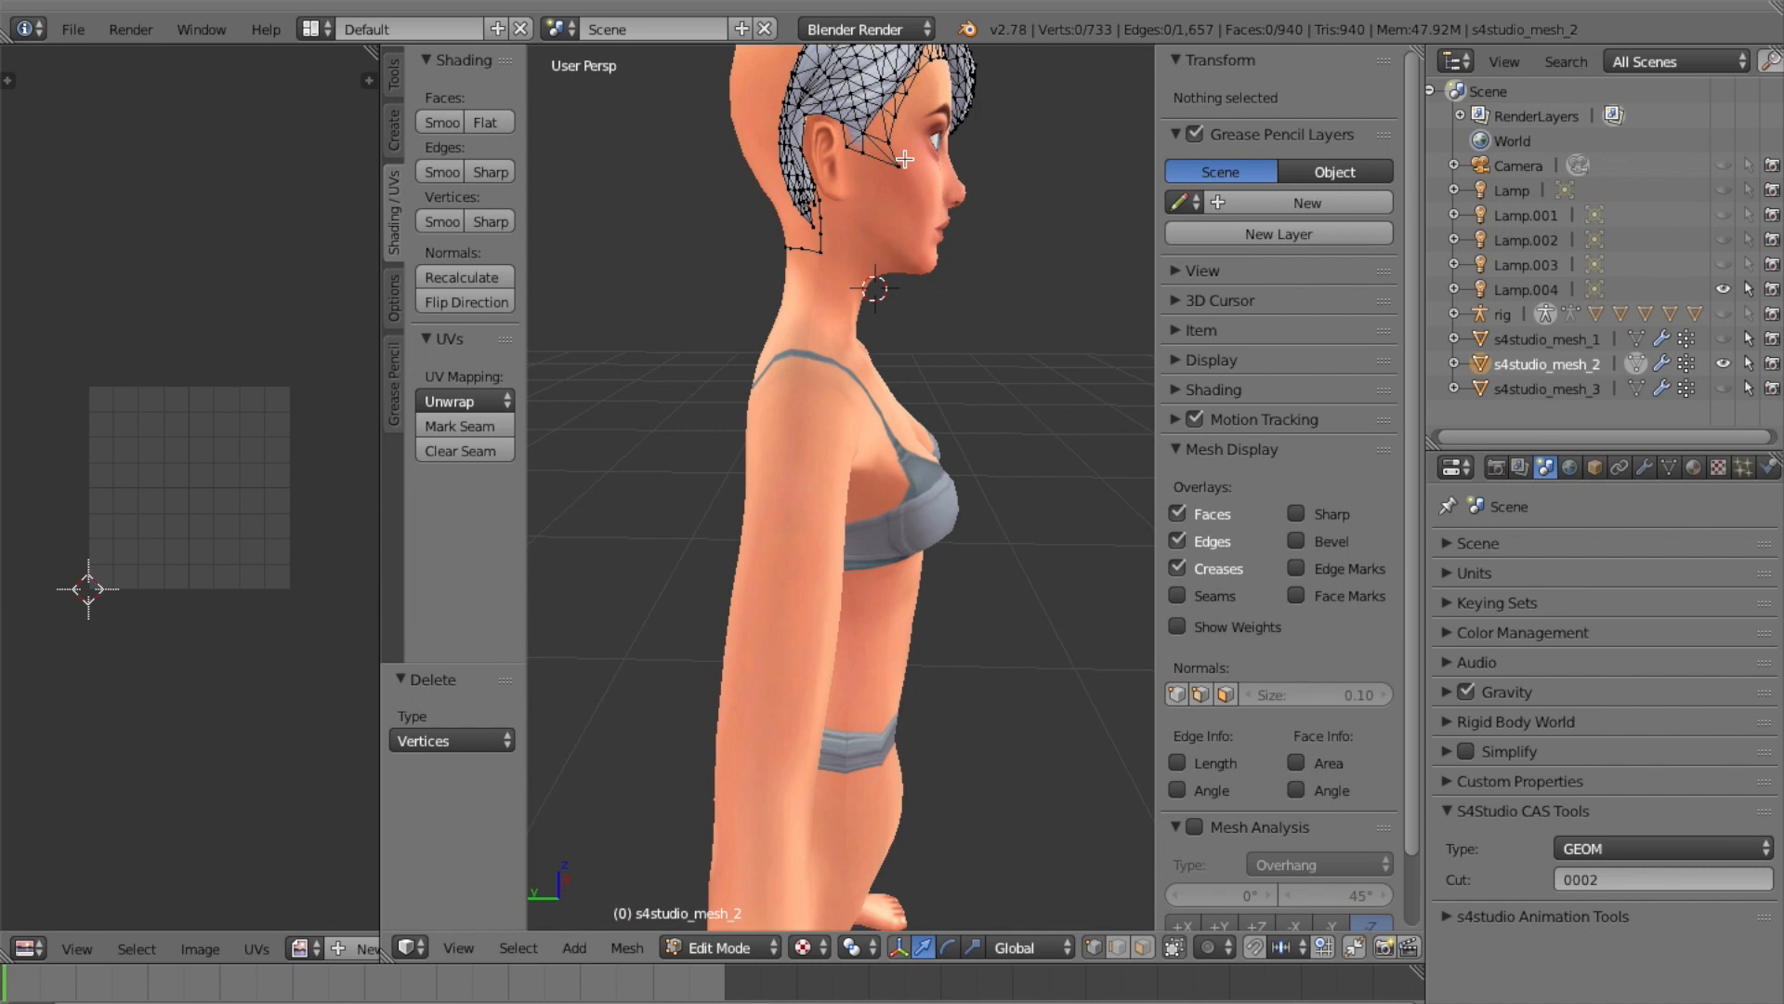
pyautogui.rightClick(896, 160)
pyautogui.press('l')
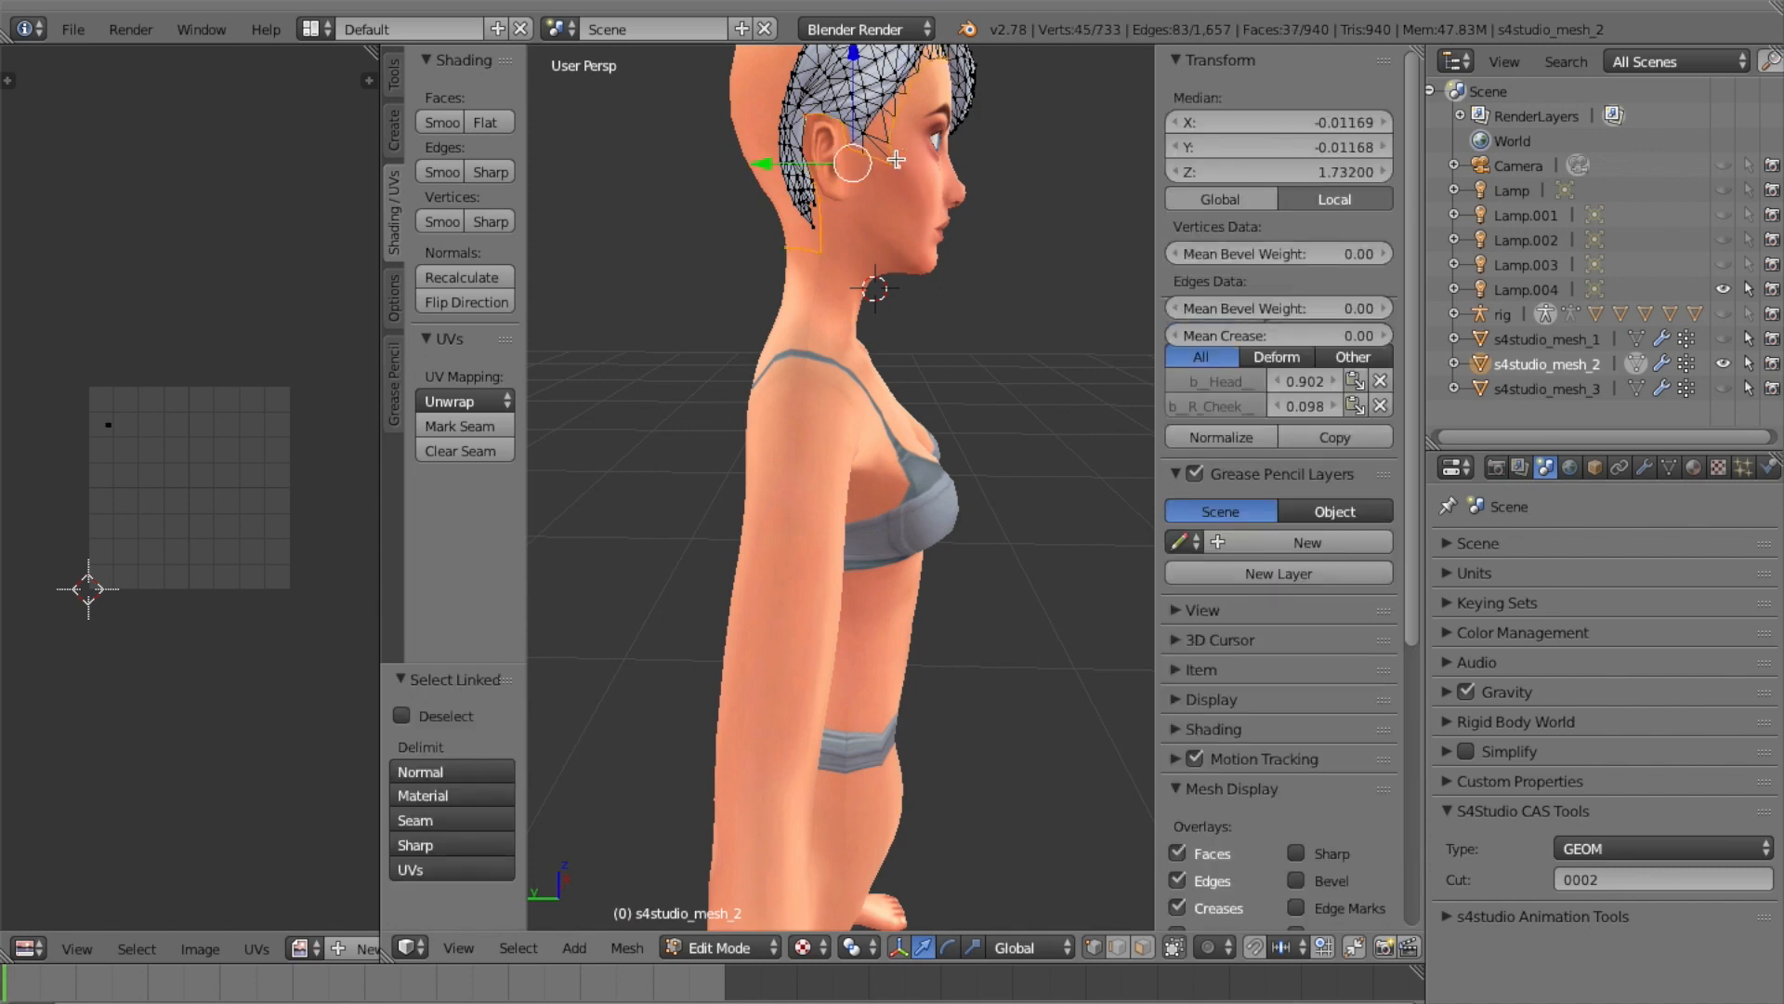
pyautogui.press('x')
pyautogui.click(896, 160)
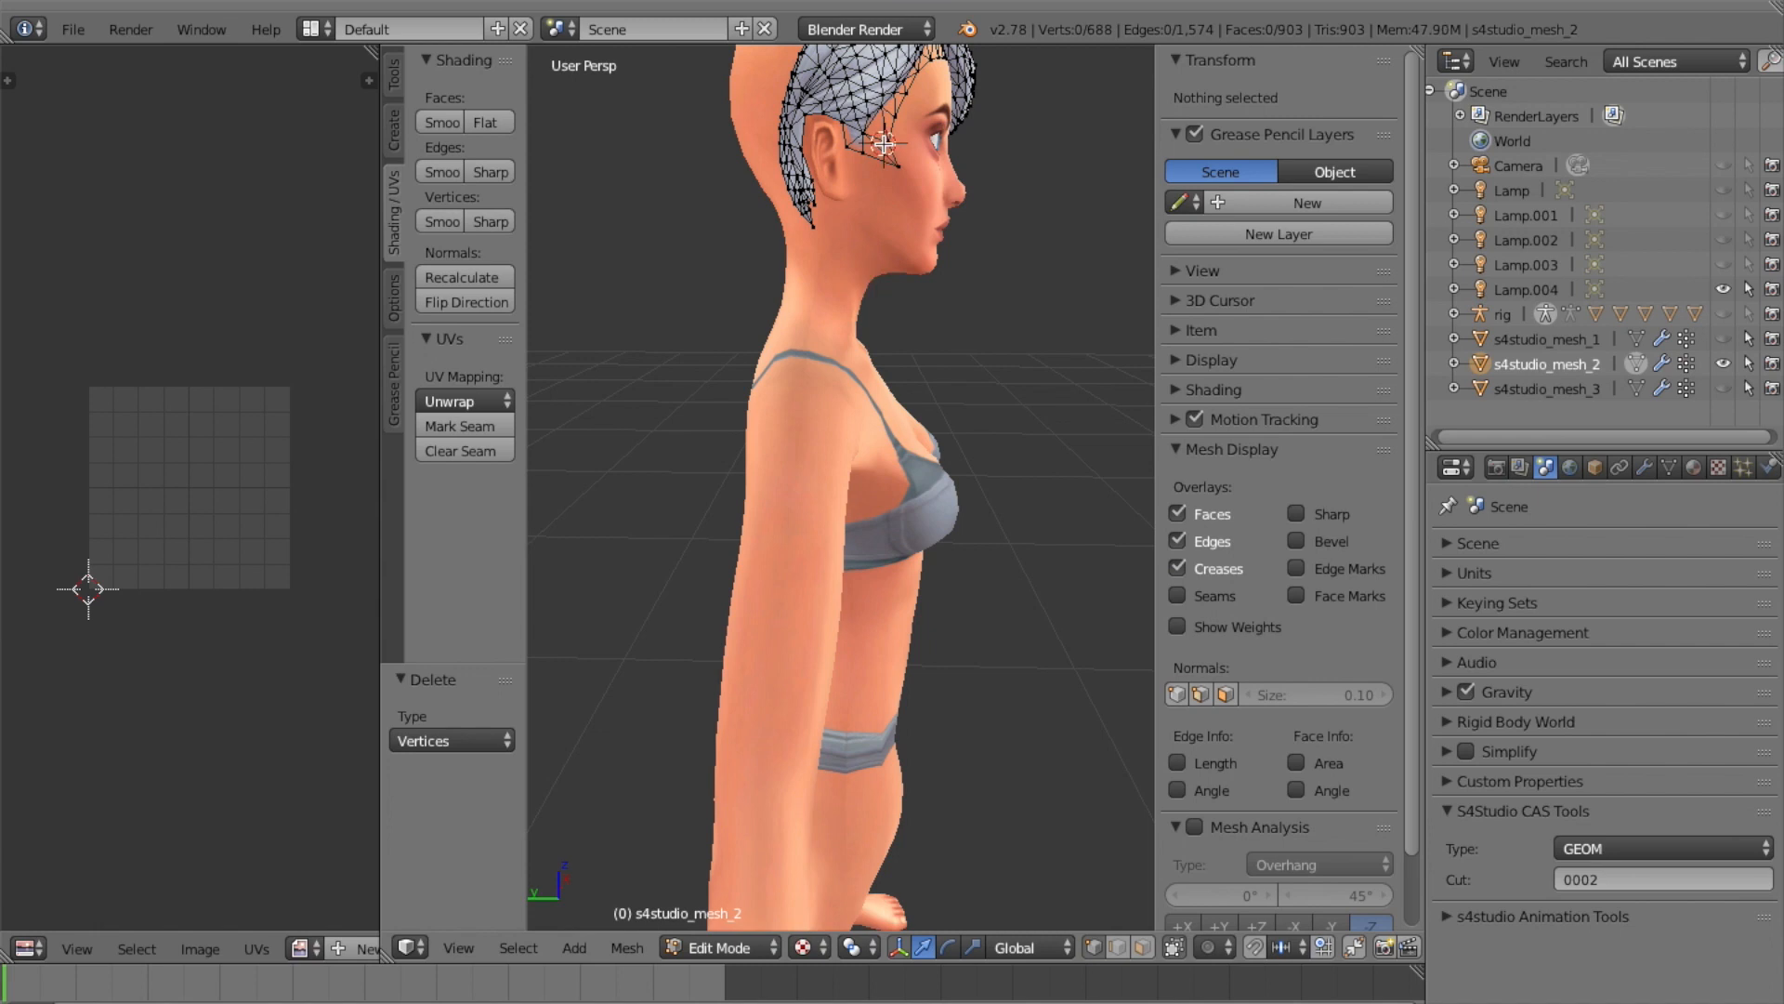
# Select the linked hair strand at the temple in front of the ear and delete its vertices
pyautogui.rightClick(884, 144)
pyautogui.press('l')
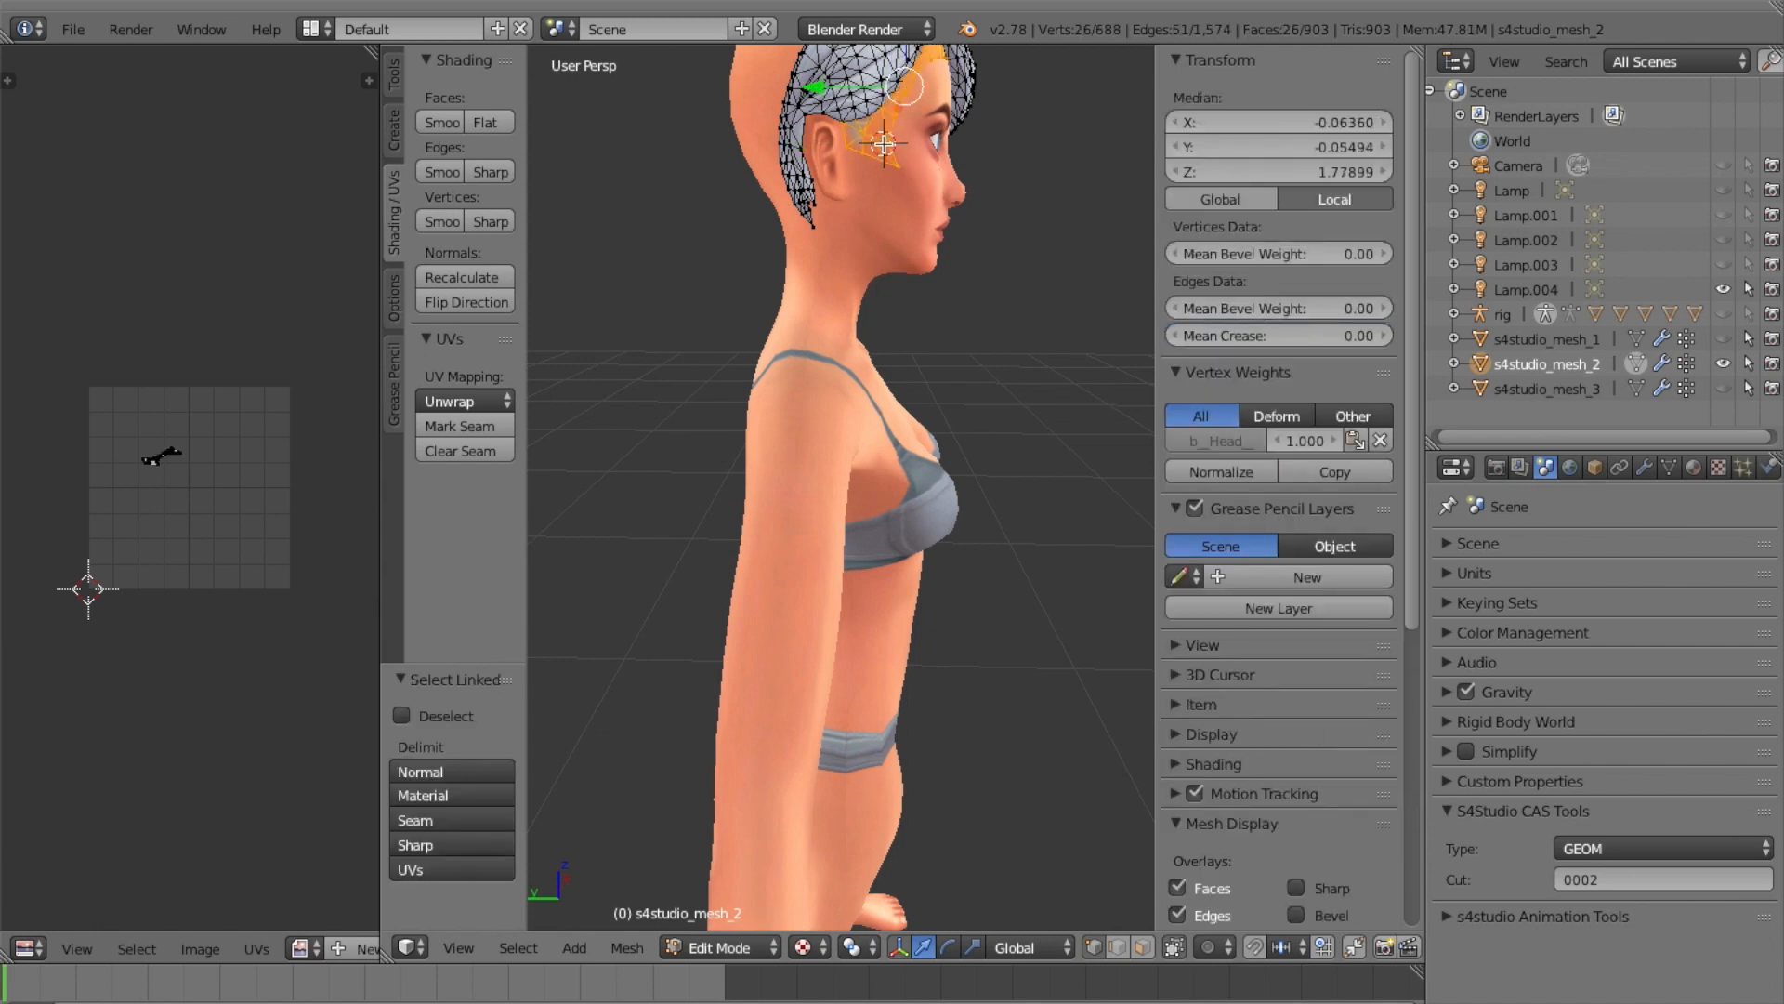
pyautogui.press('x')
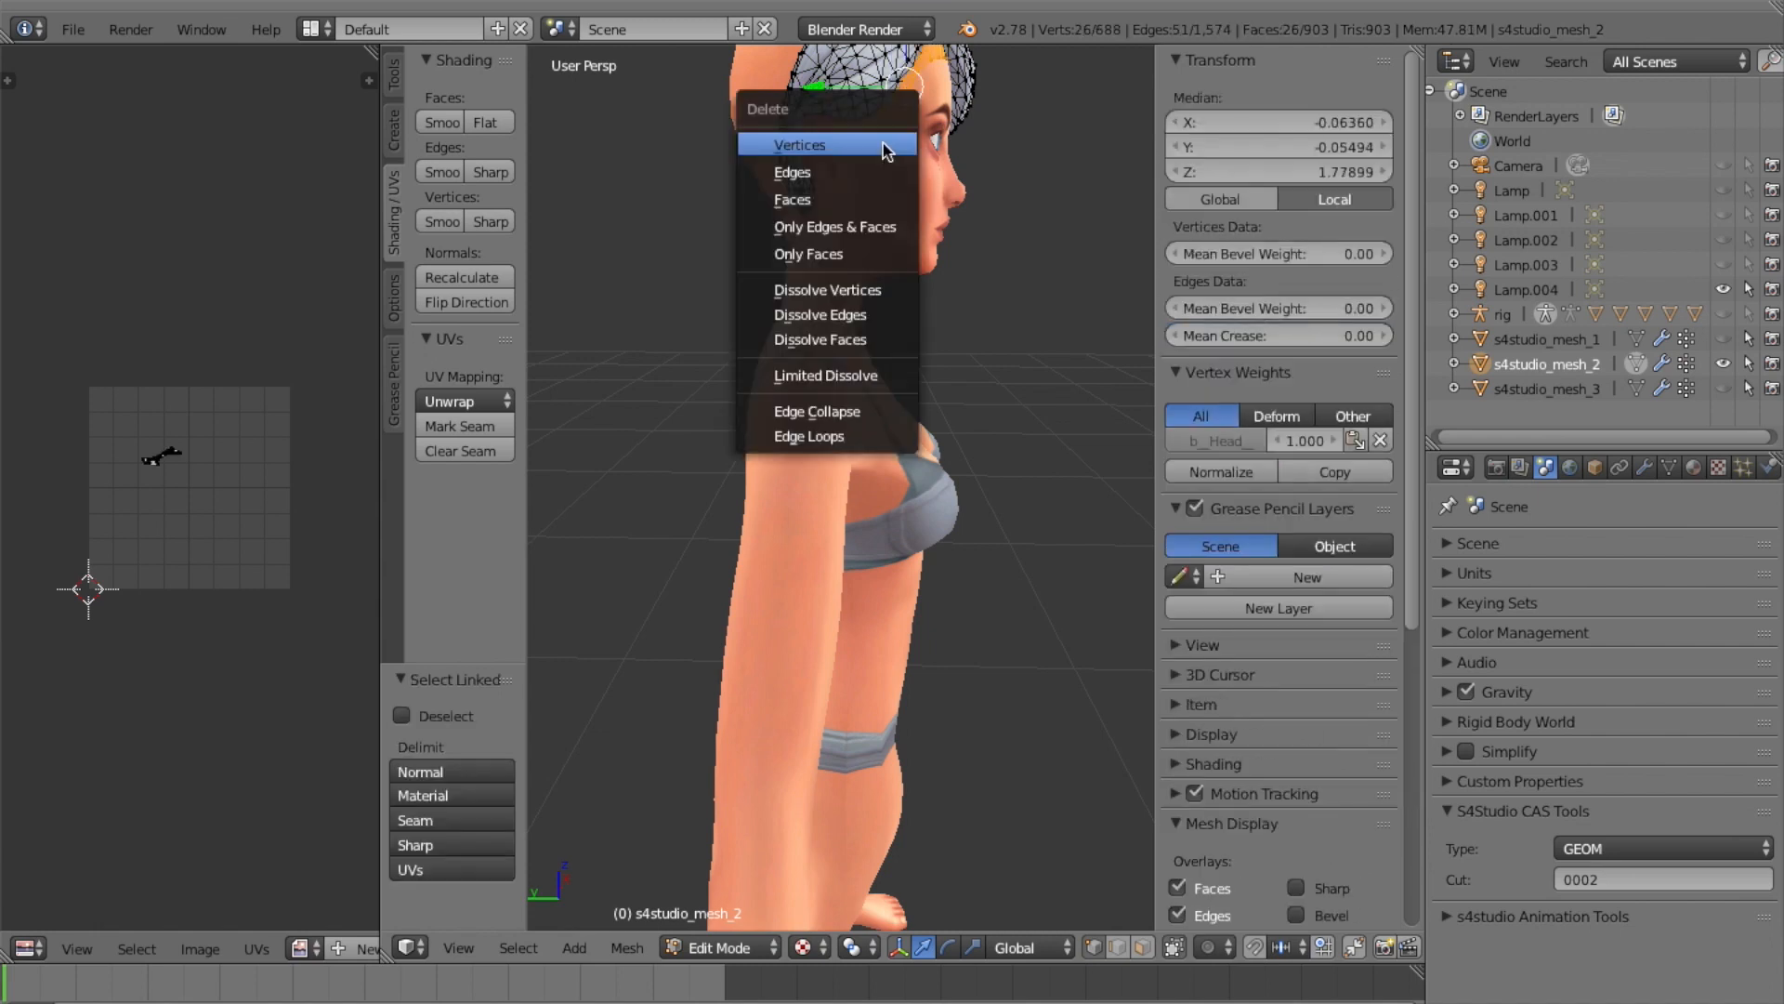
pyautogui.click(884, 144)
# Select the small linked hair pieces above the ear on the opposite side of the head and delete their vertices
pyautogui.hscroll(10, 944, 210)
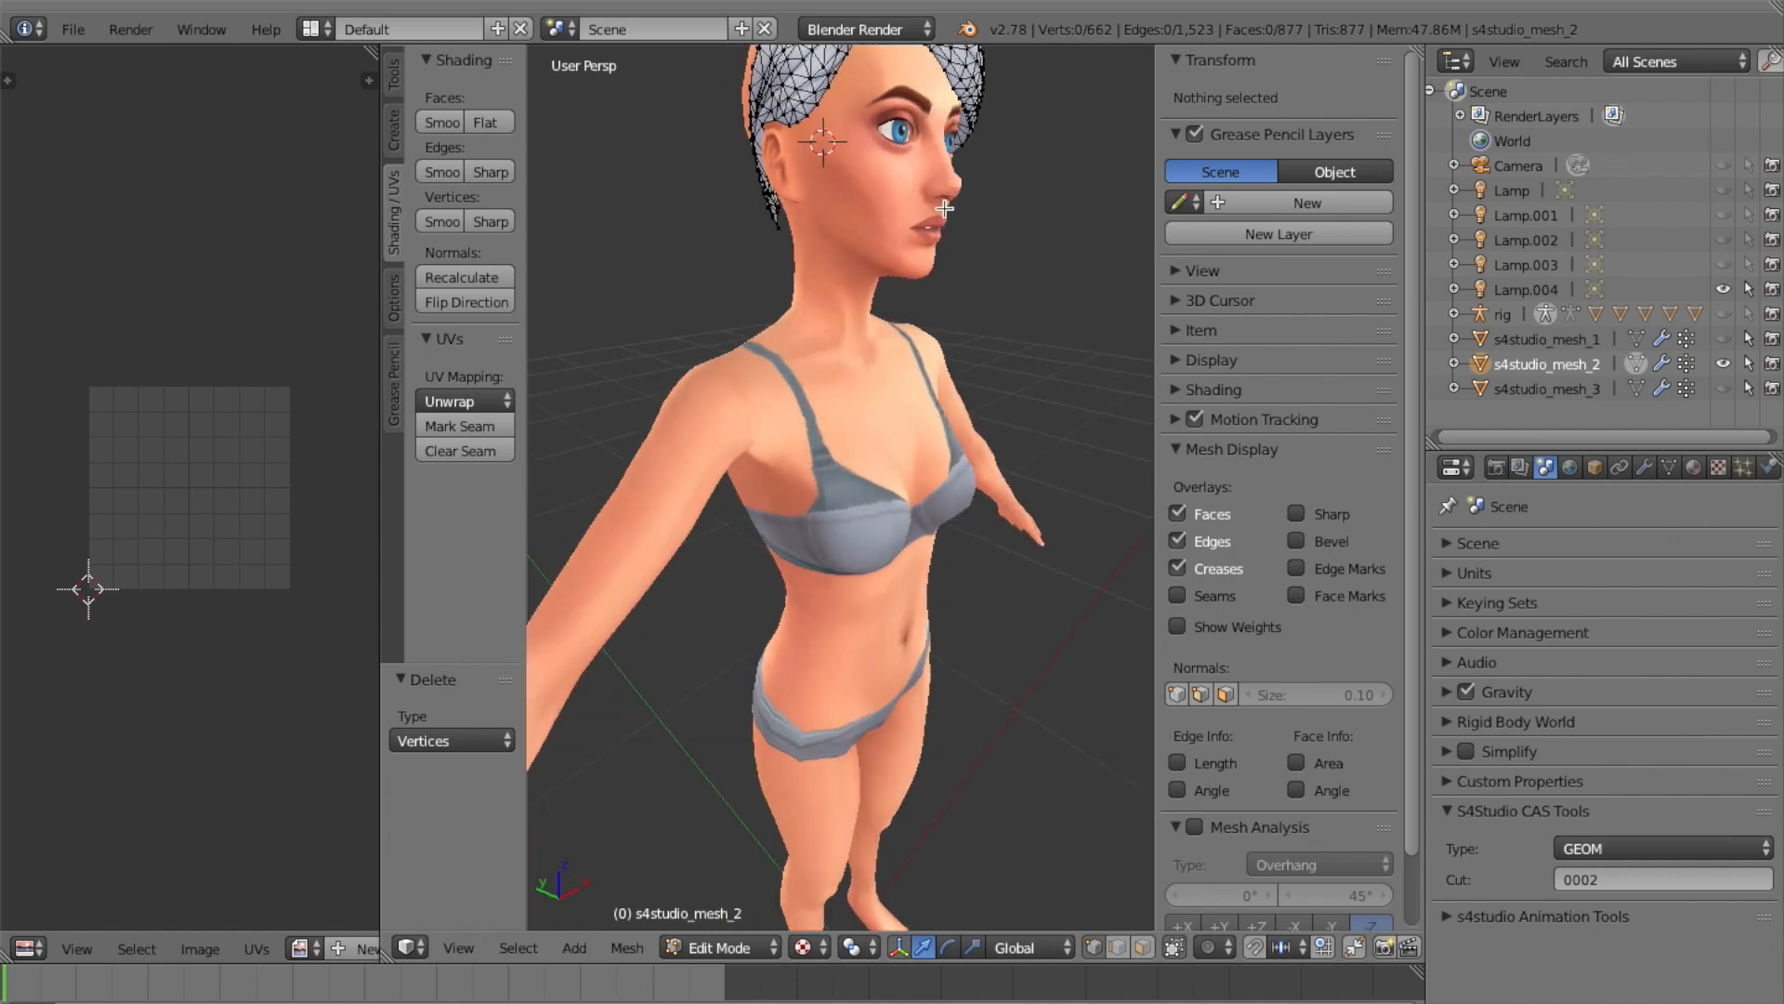
pyautogui.hscroll(4, 947, 208)
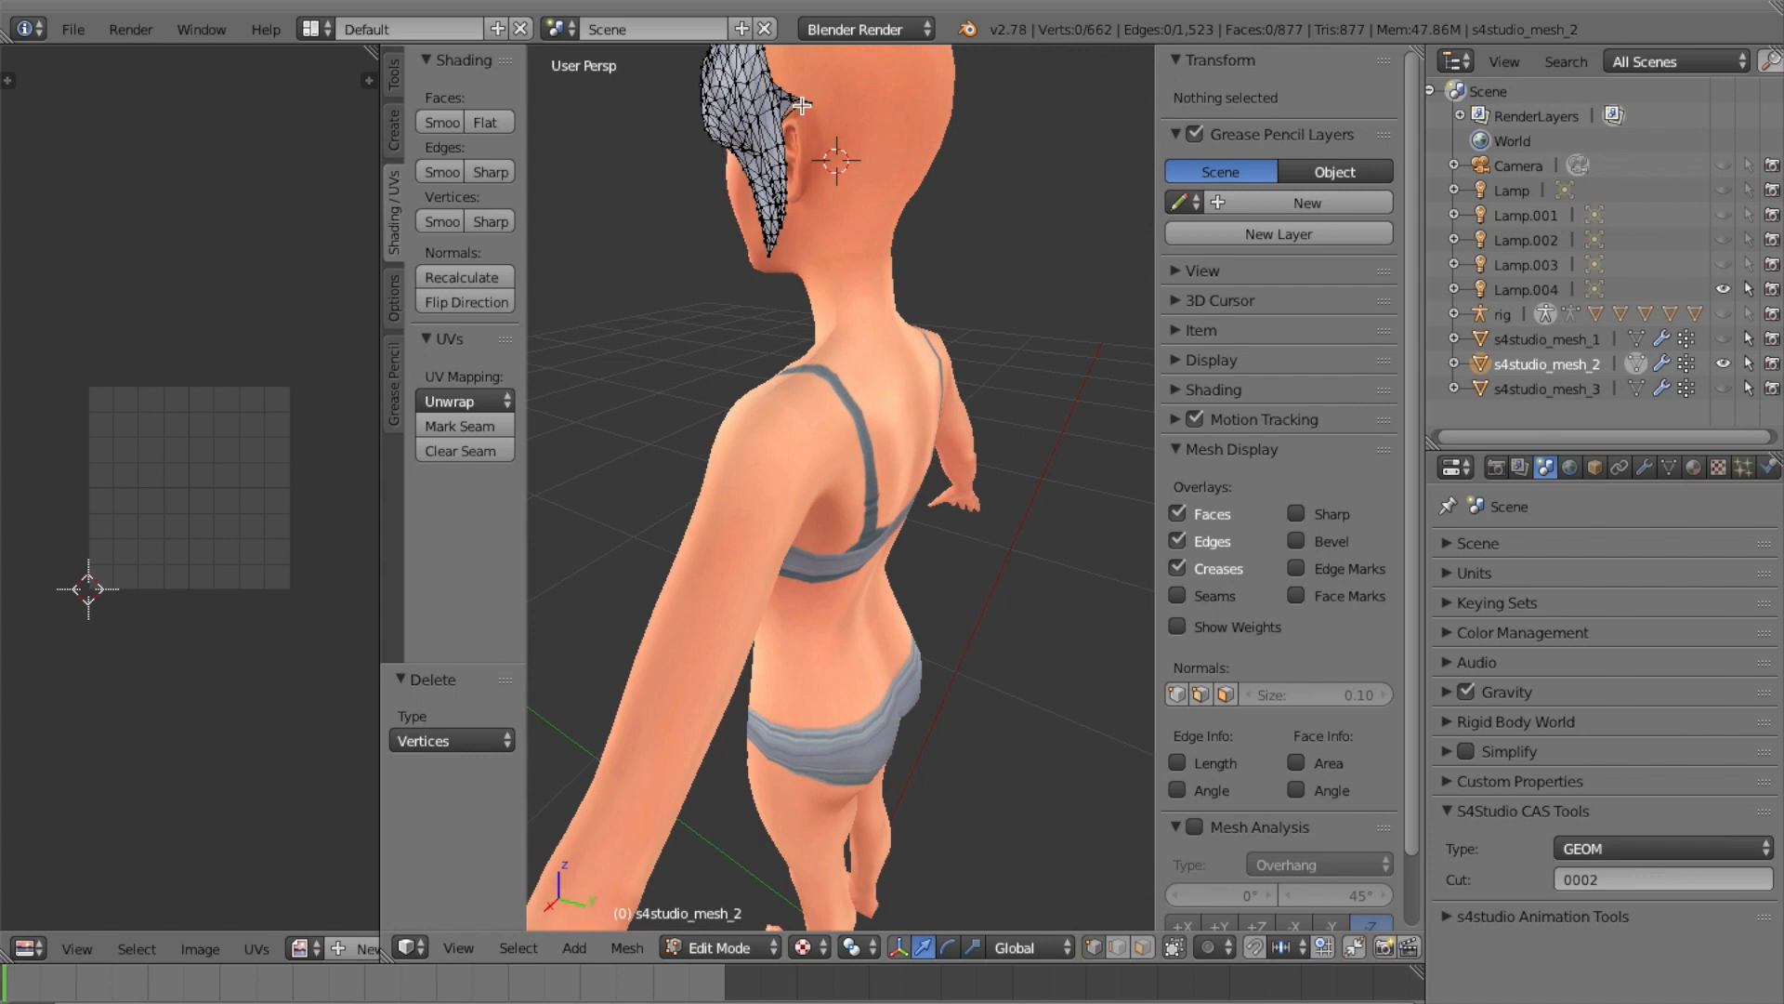
pyautogui.press('l')
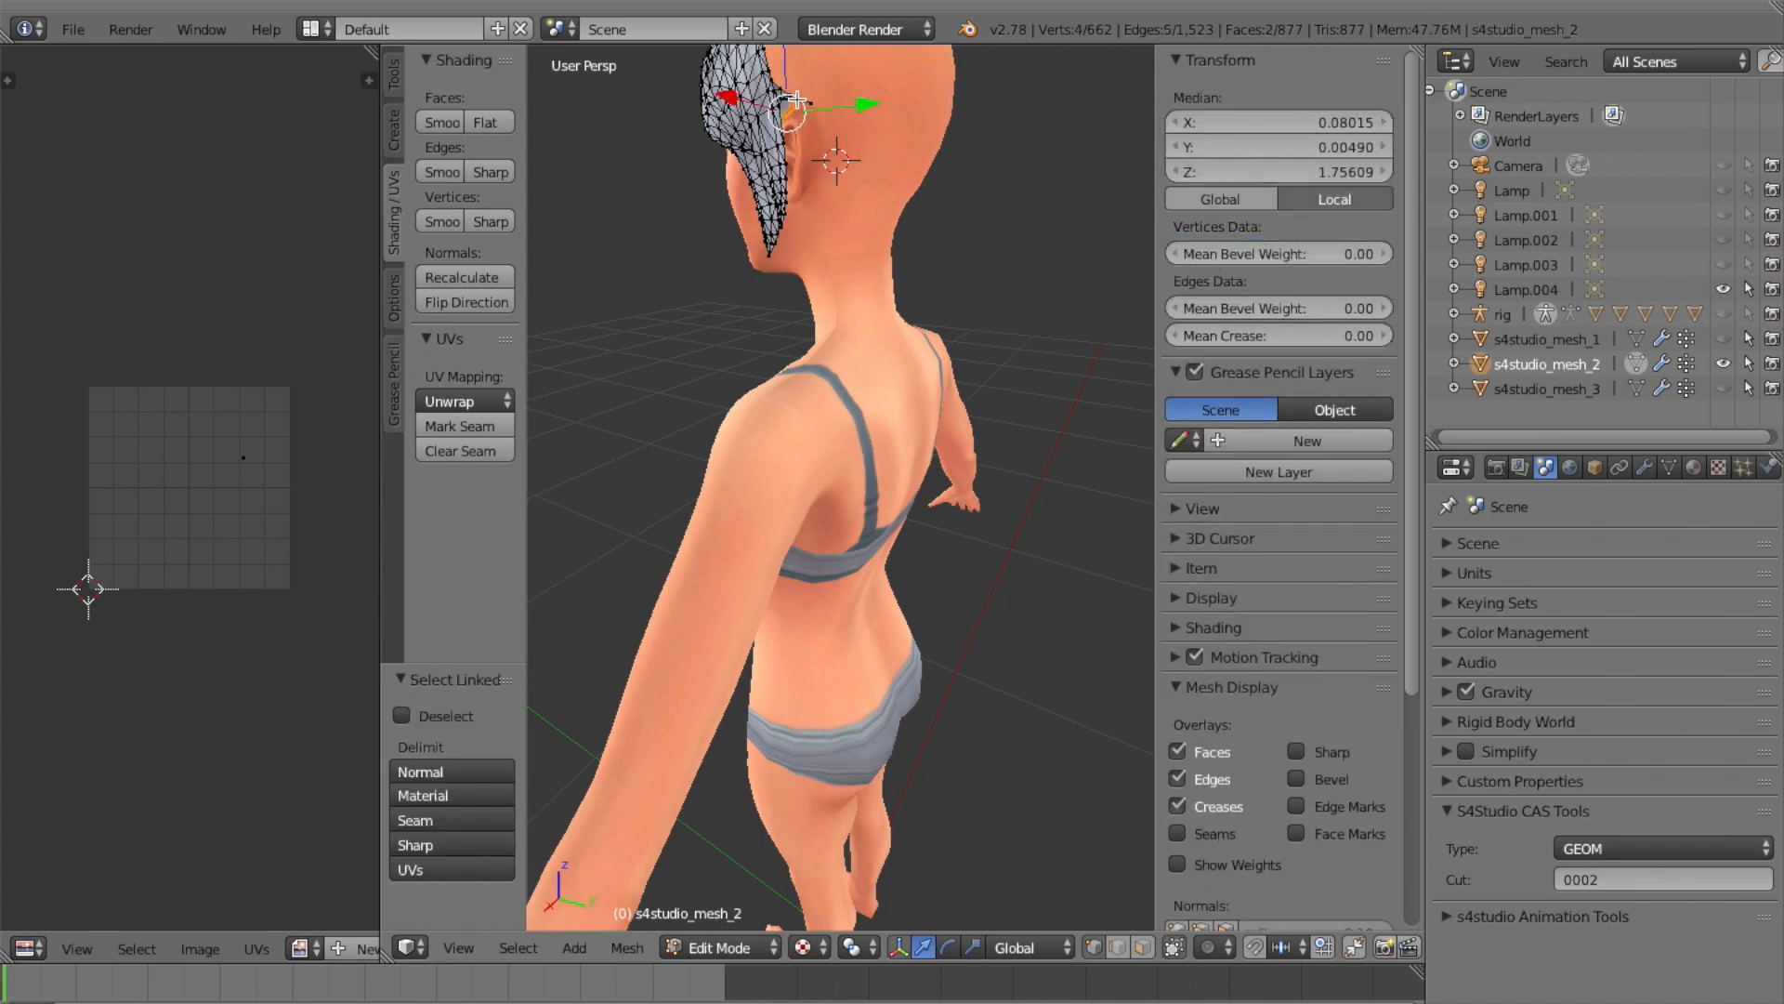
pyautogui.press('l')
pyautogui.press('x')
pyautogui.click(809, 110)
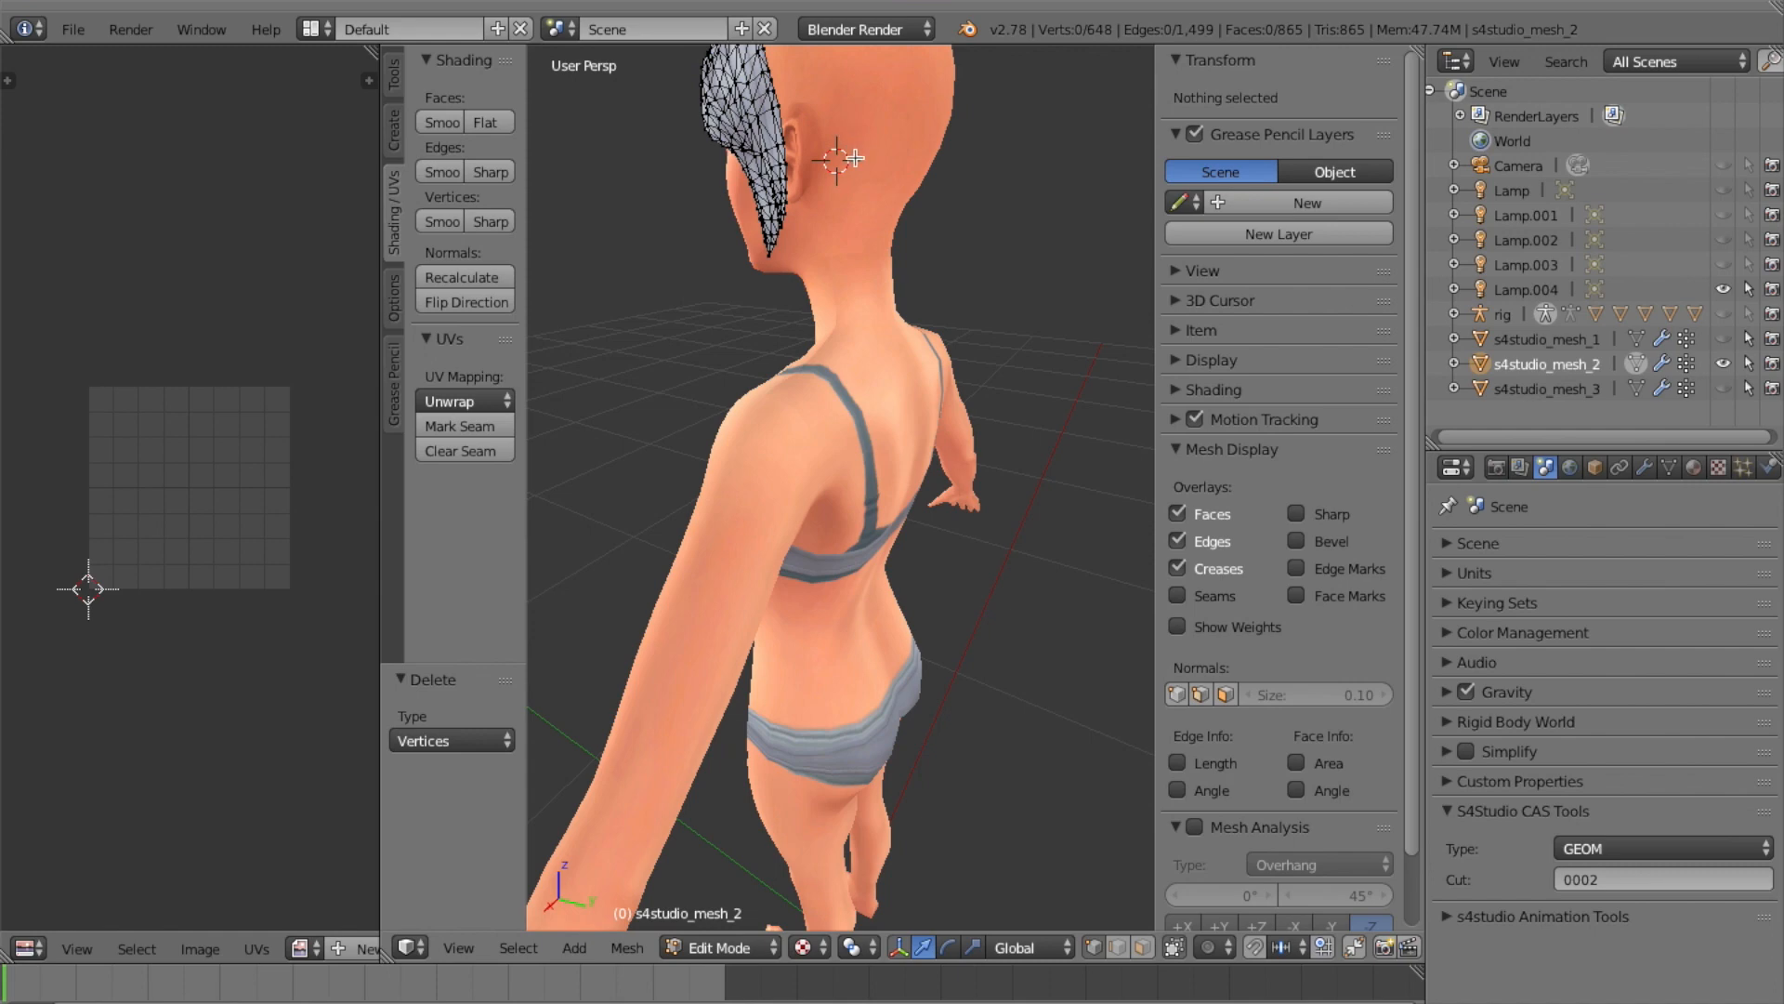
# Check the remaining bangs mesh from several sides and save the bangs file
pyautogui.hscroll(-10, 855, 158)
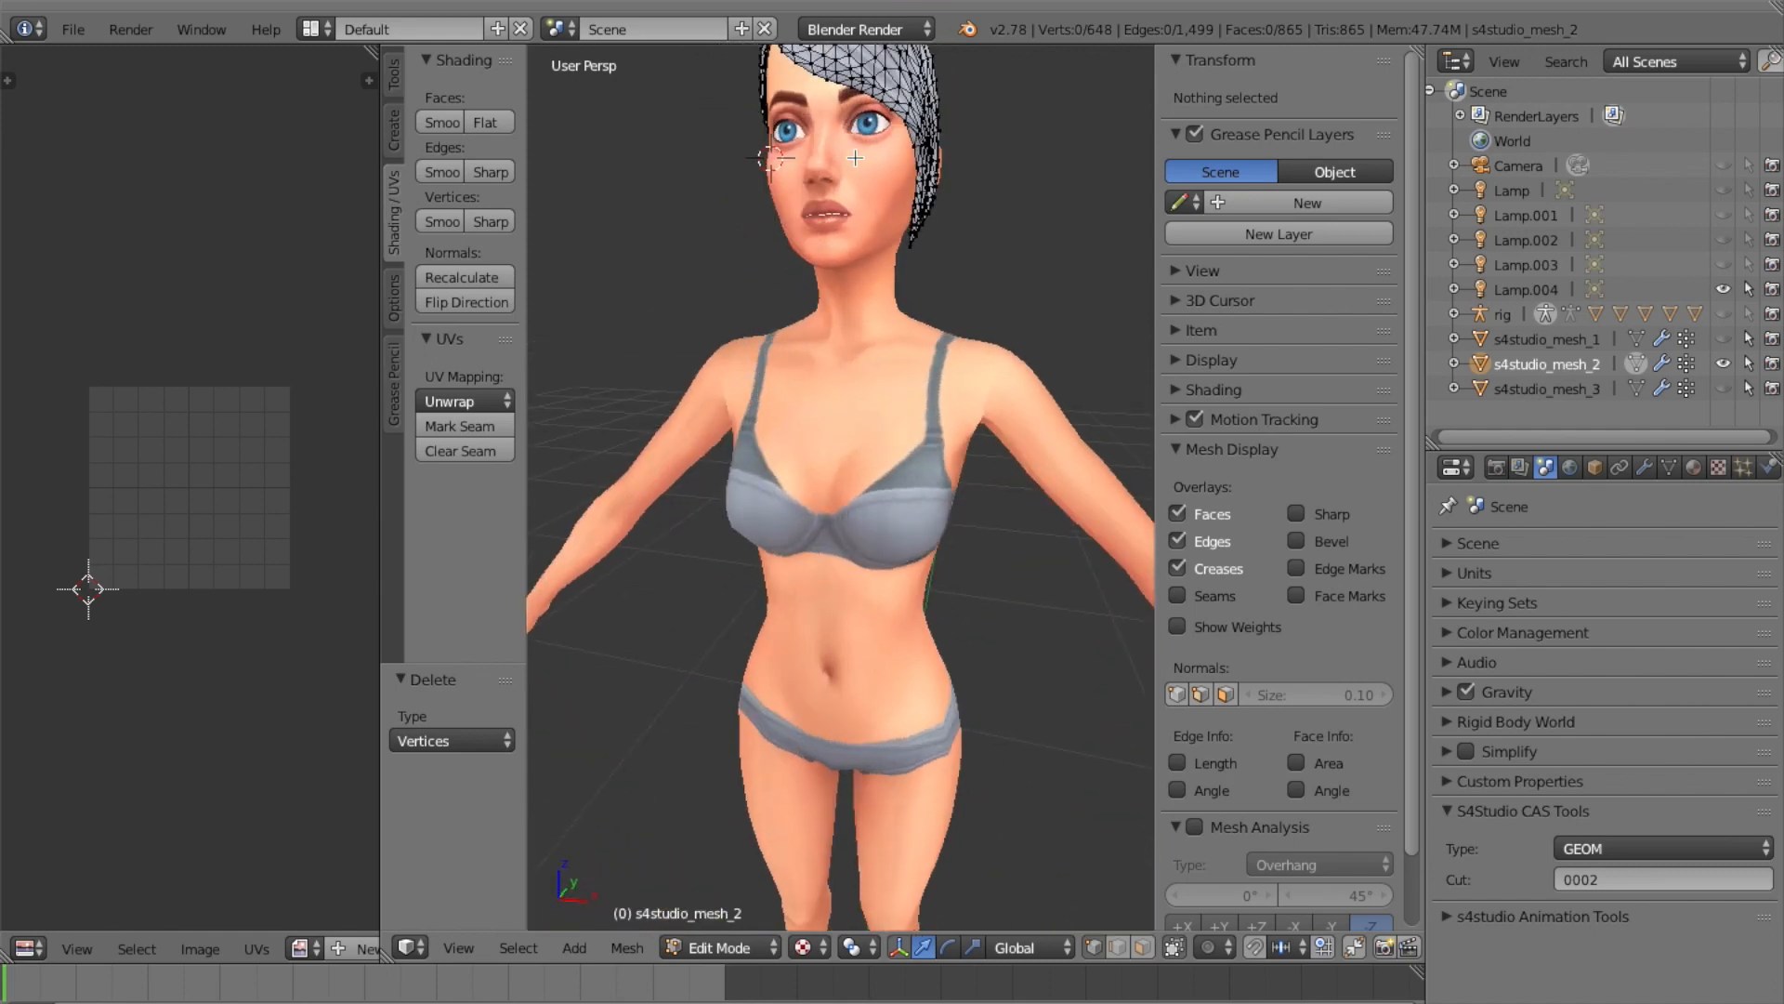
pyautogui.scroll(-6, 854, 158)
pyautogui.scroll(5, 854, 158)
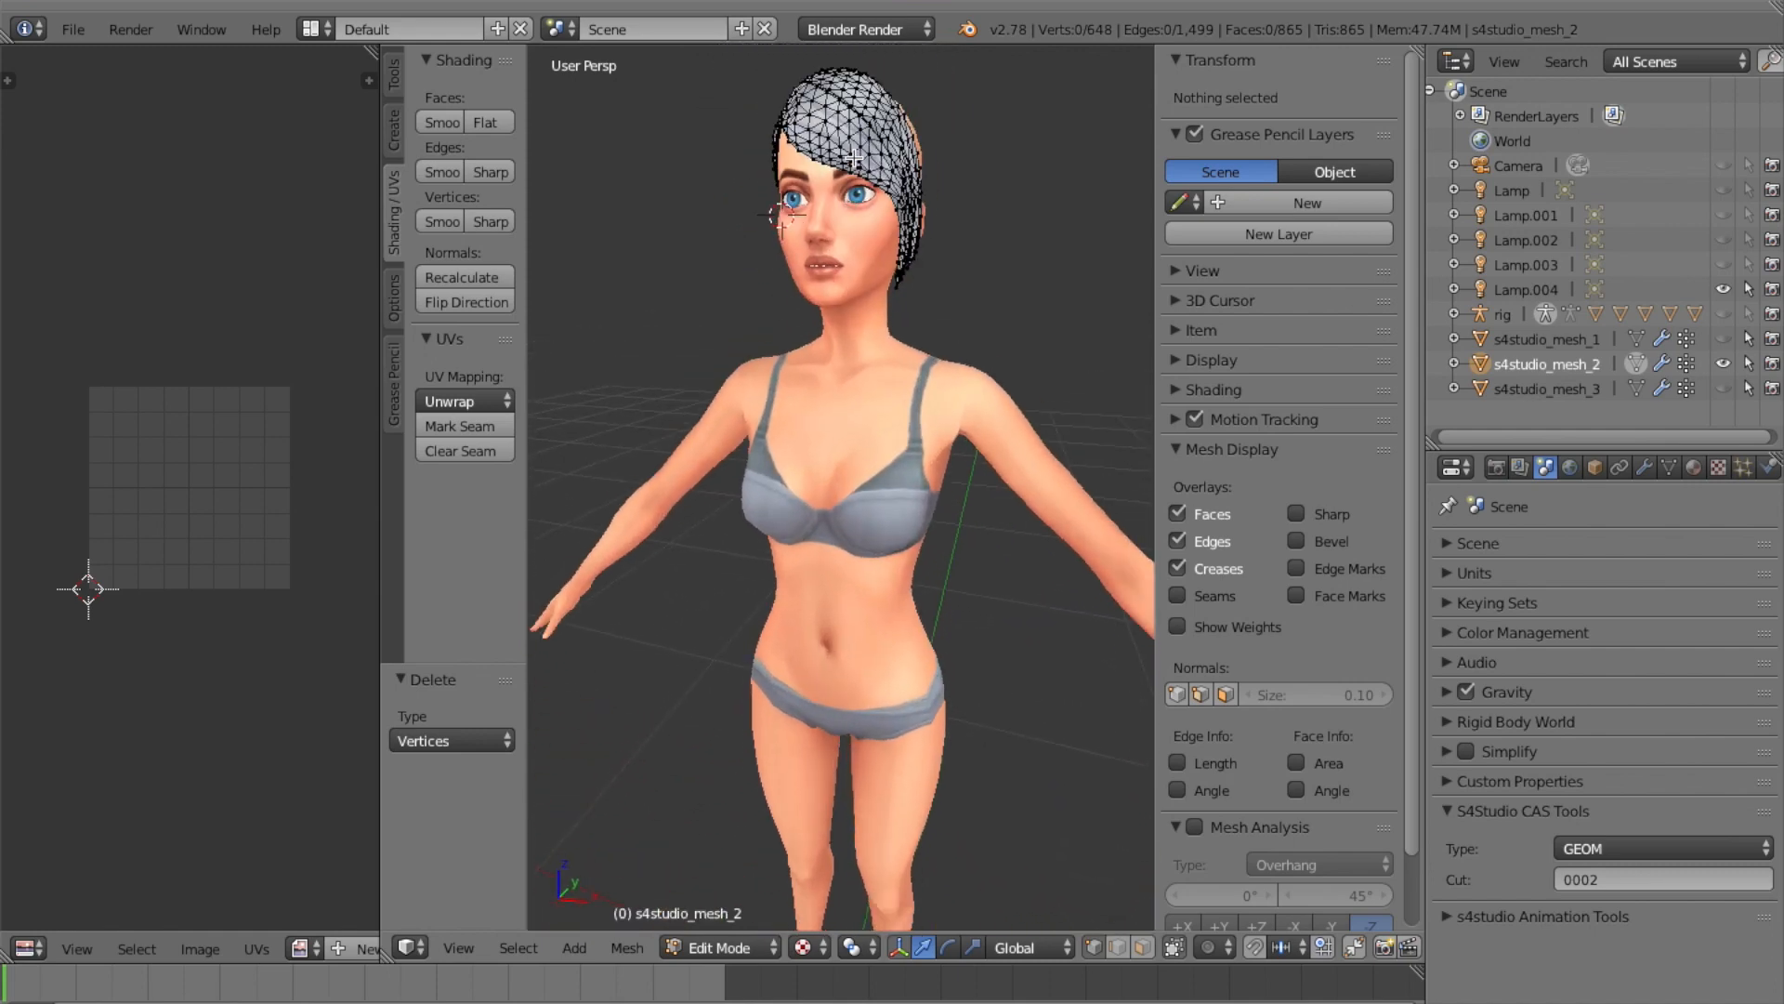
pyautogui.hscroll(-2, 854, 158)
pyautogui.hscroll(-15, 854, 158)
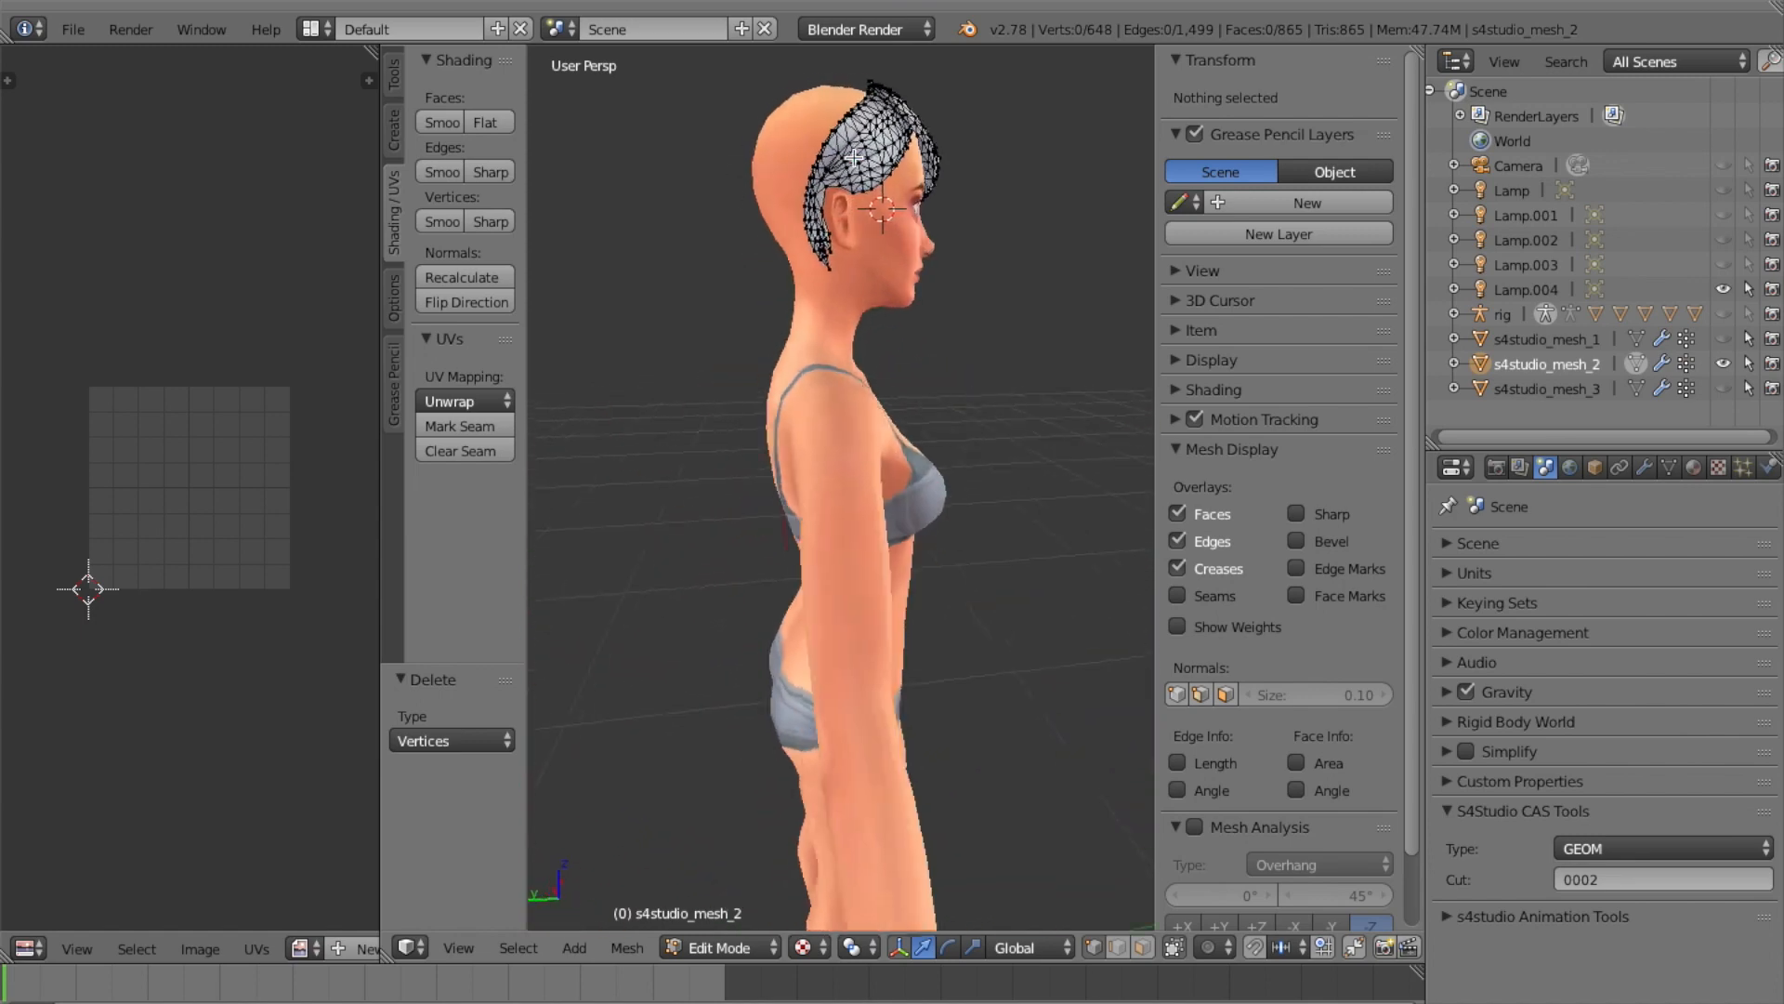
pyautogui.hscroll(-6, 854, 158)
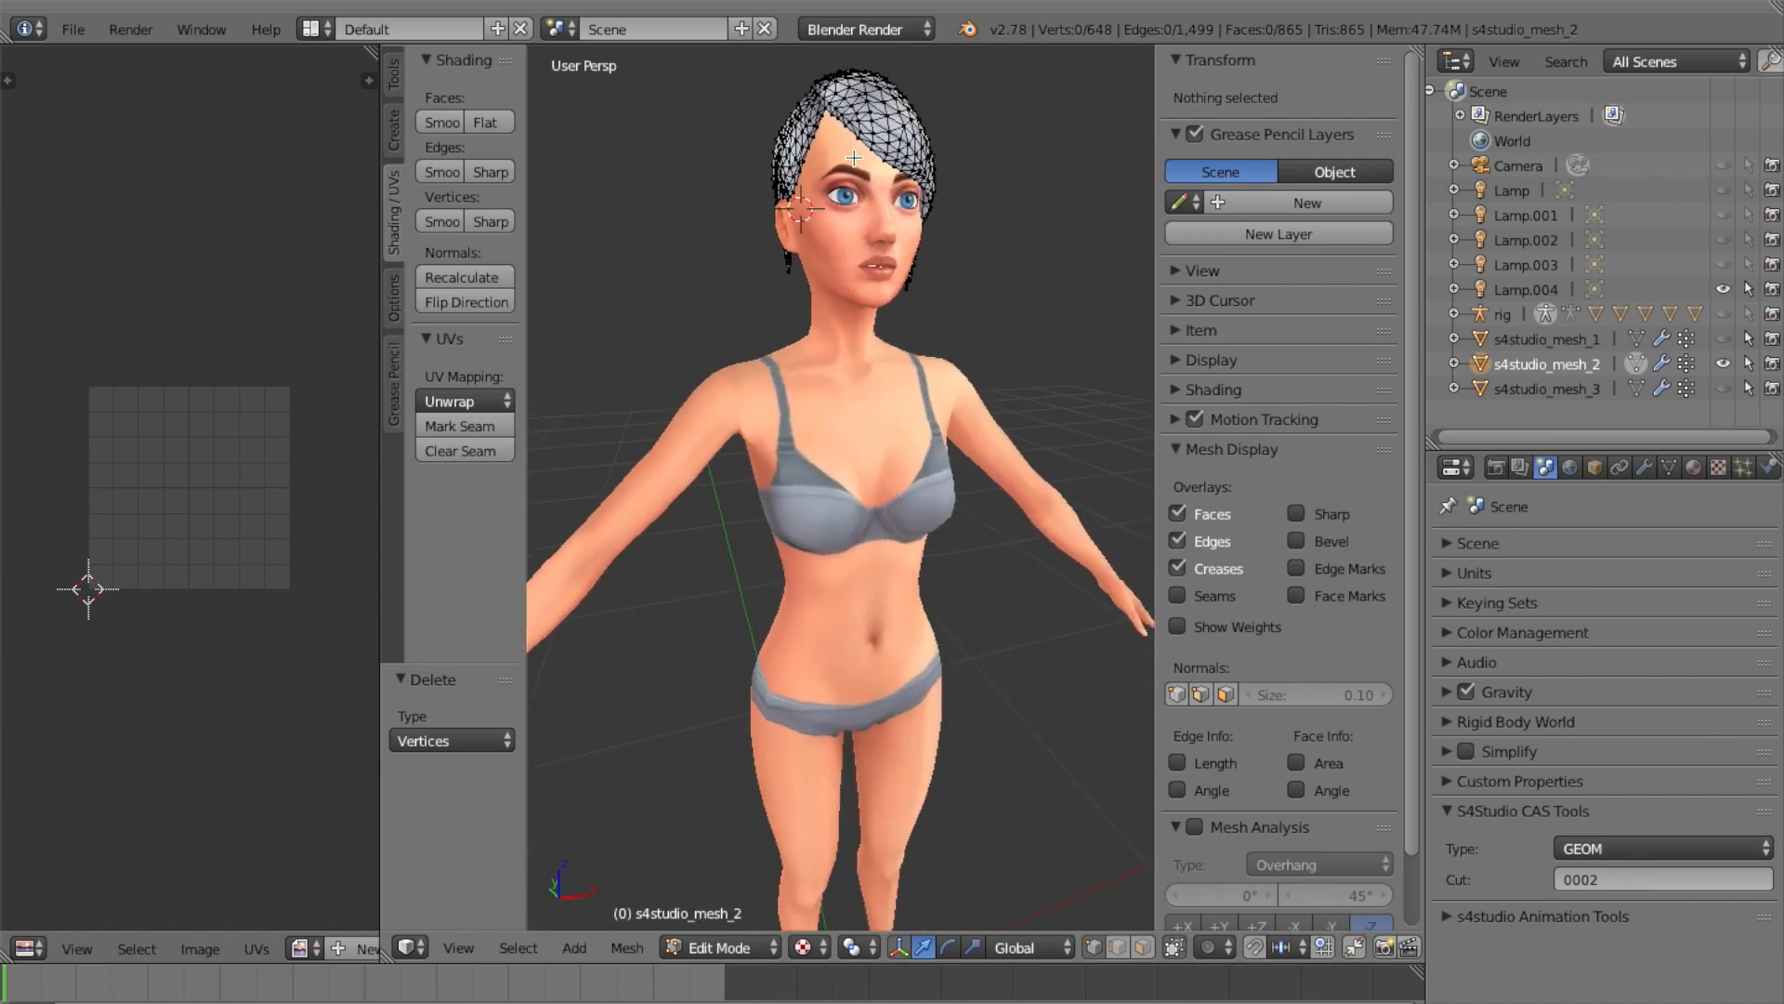
pyautogui.hscroll(-3, 854, 158)
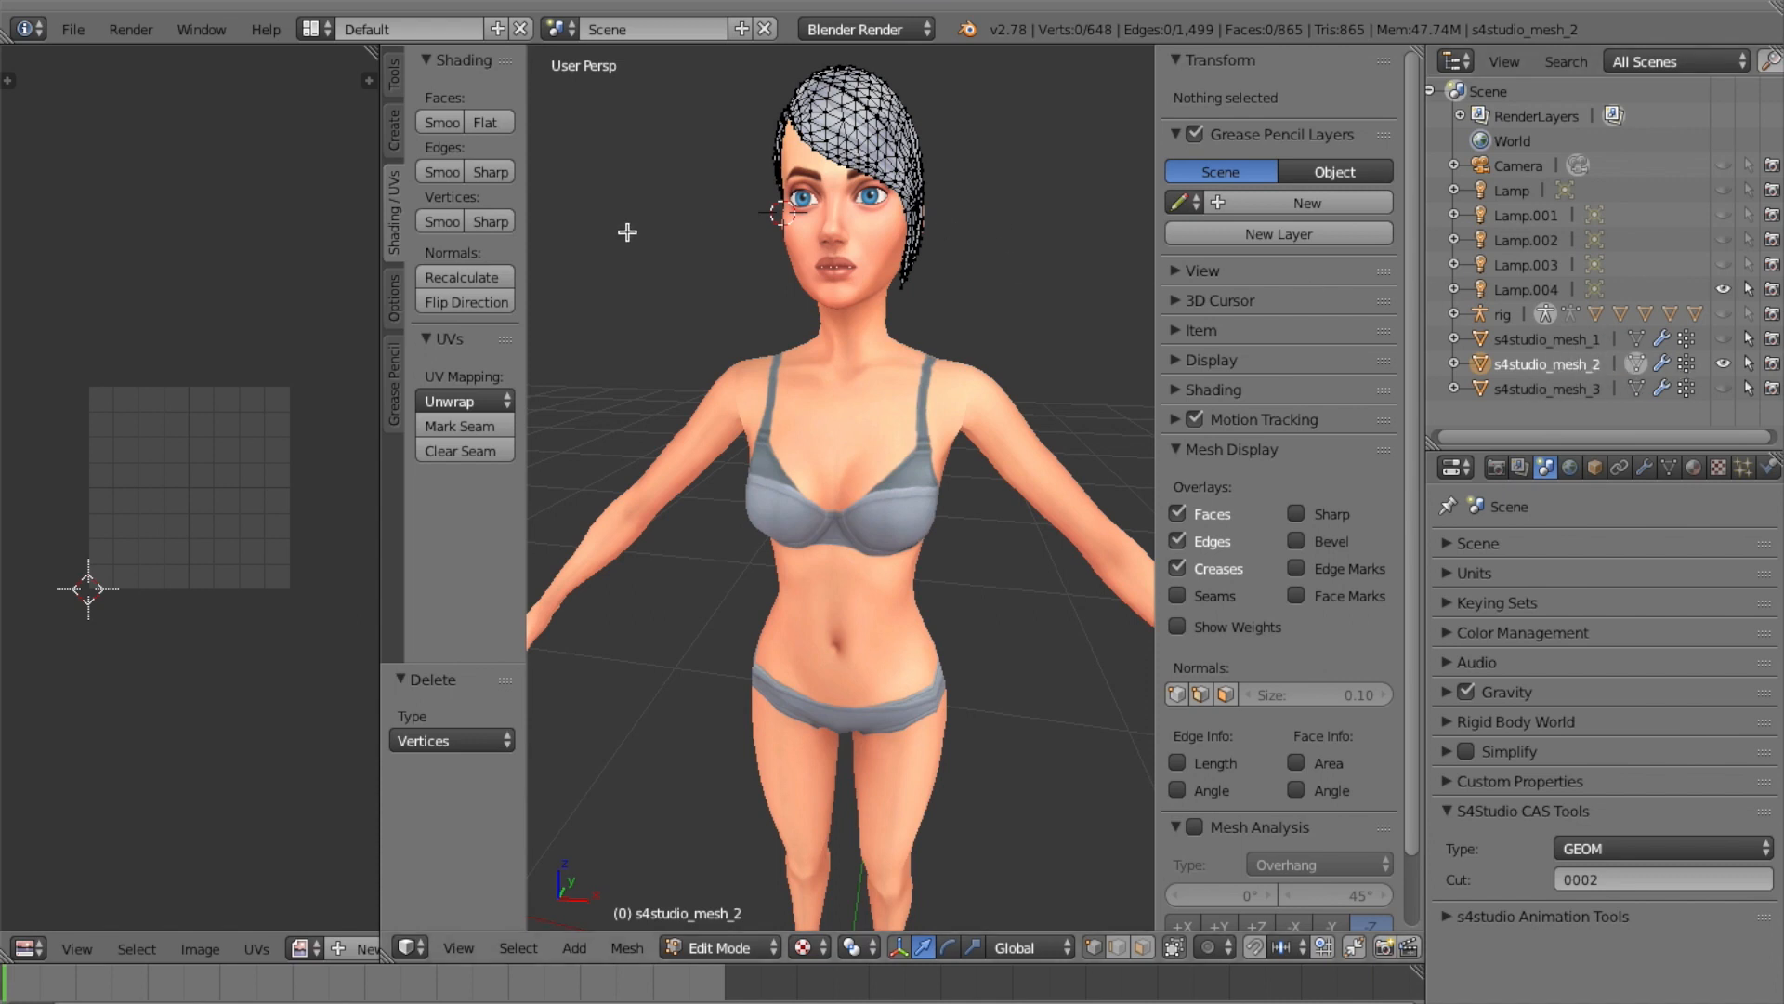
pyautogui.click(89, 29)
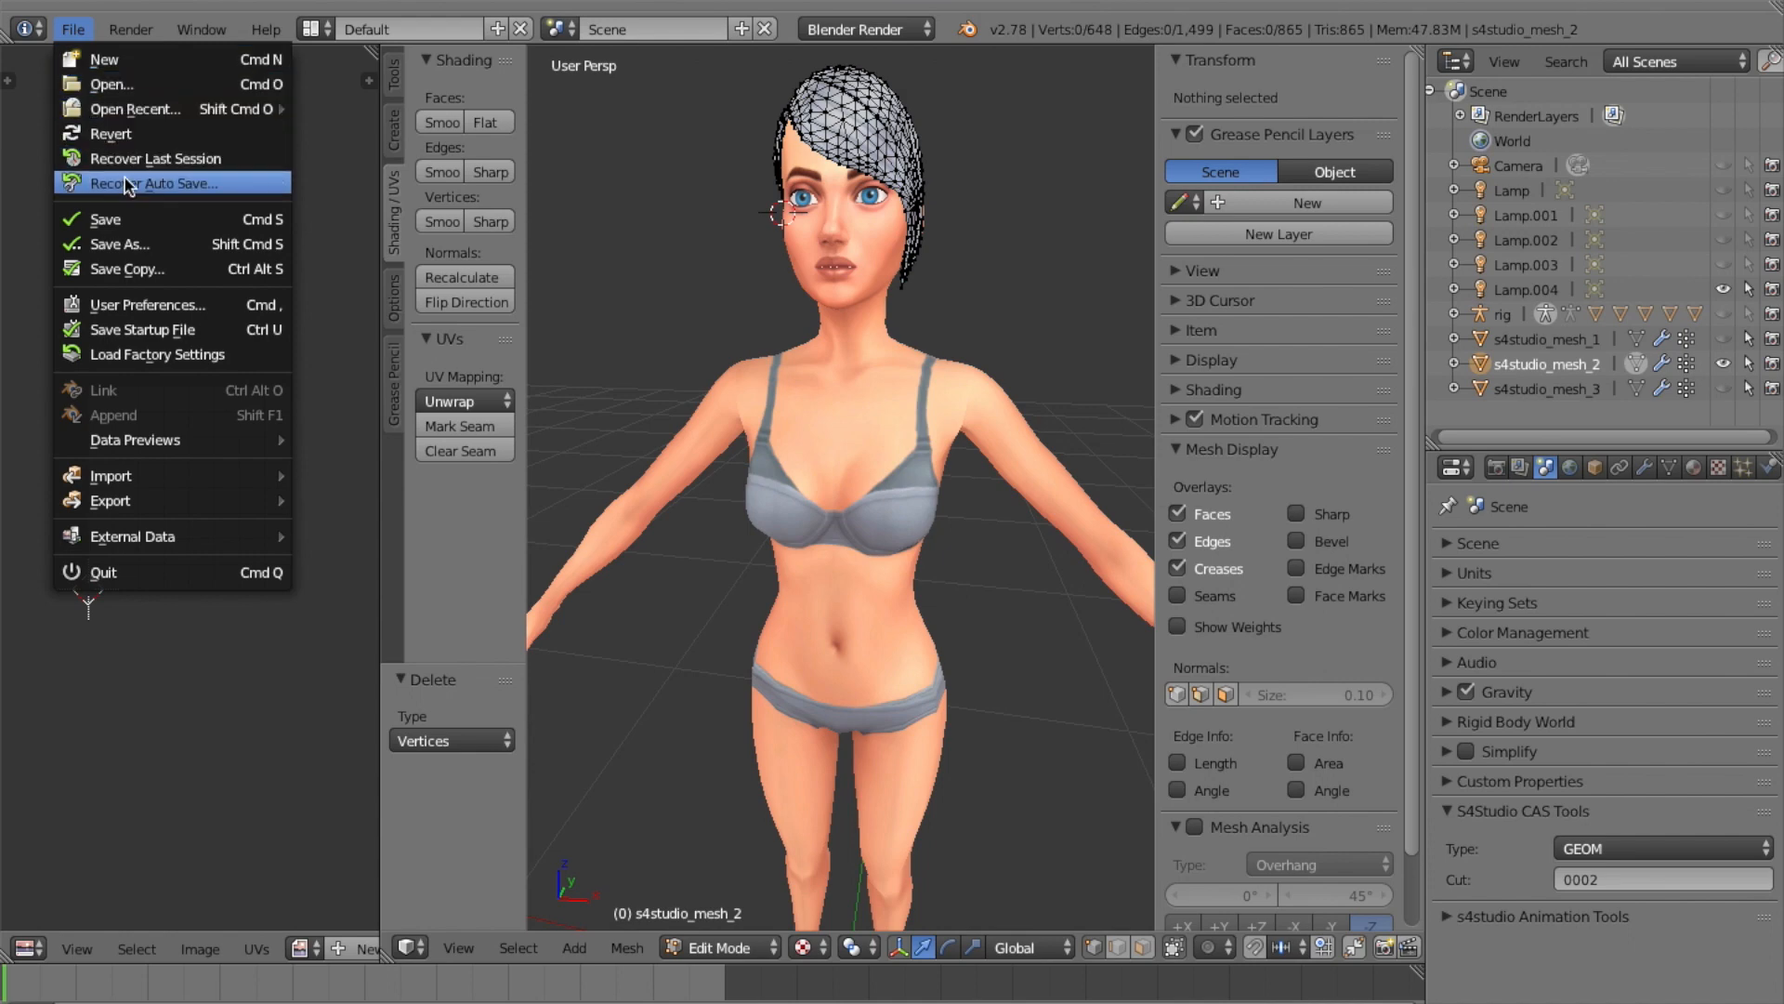
pyautogui.click(129, 223)
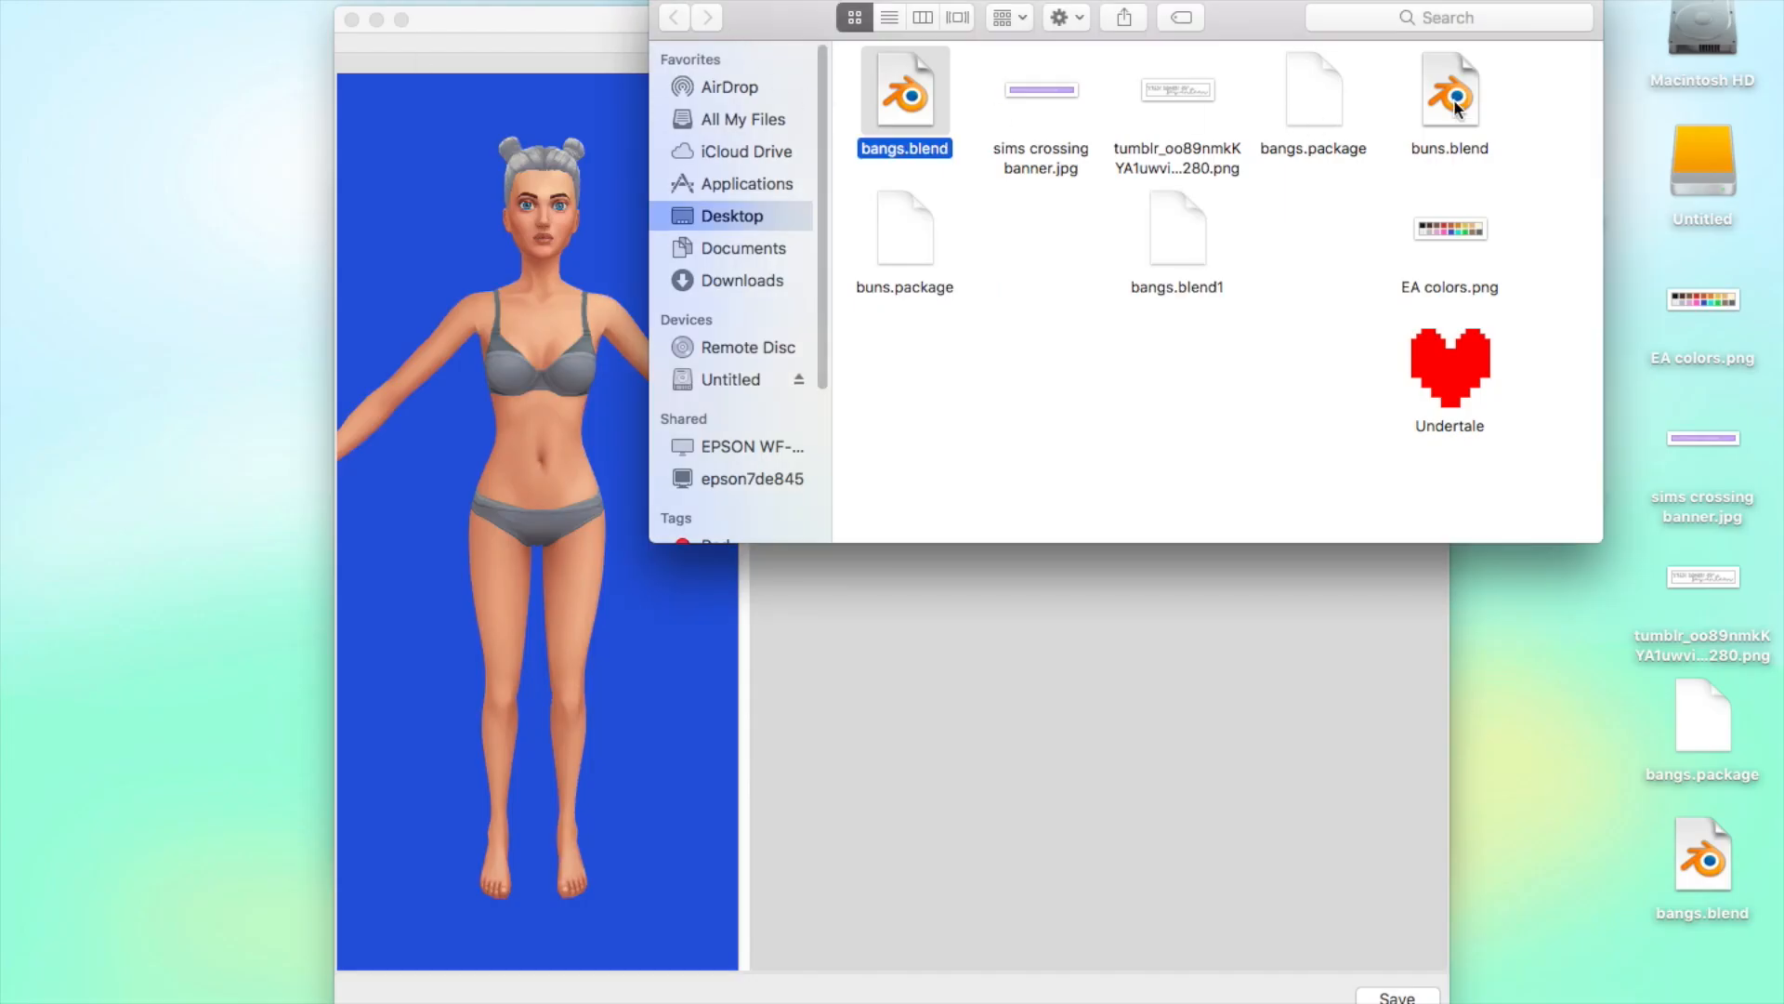
# Open buns.blend and hide s4studio_mesh_2 and s4studio_mesh_3, keeping only s4studio_mesh_1 visible and selected
pyautogui.click(1447, 99)
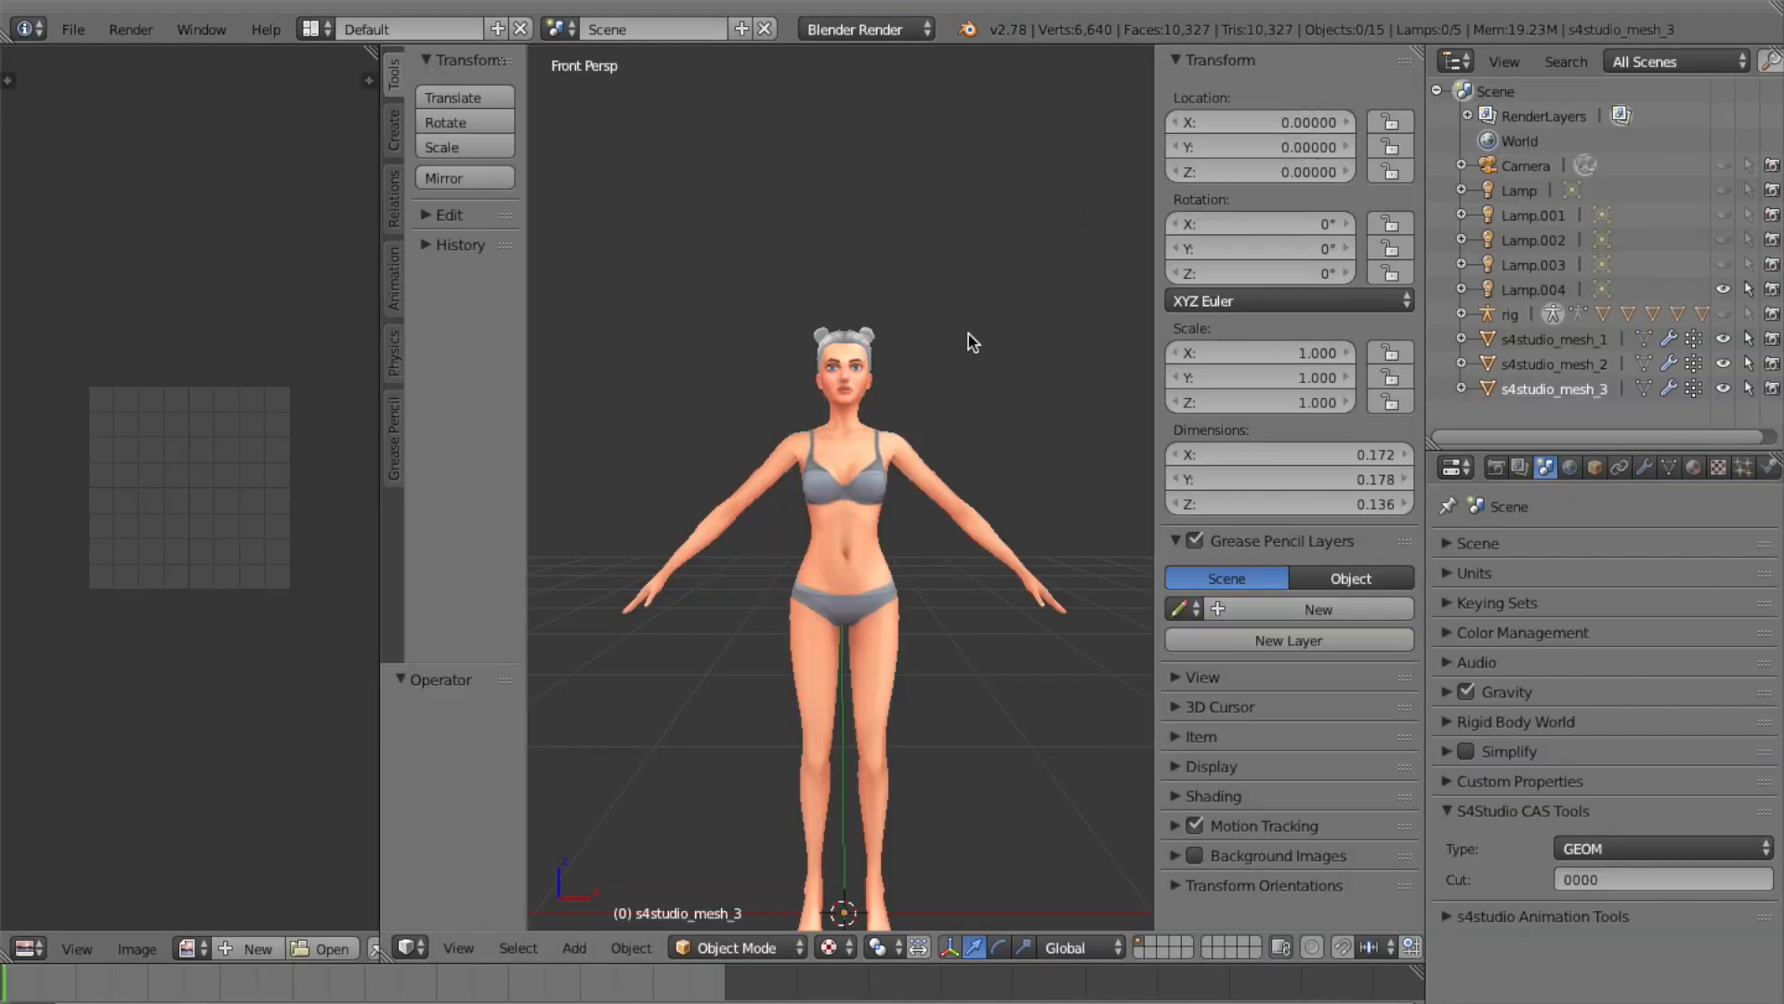
pyautogui.scroll(3, 968, 340)
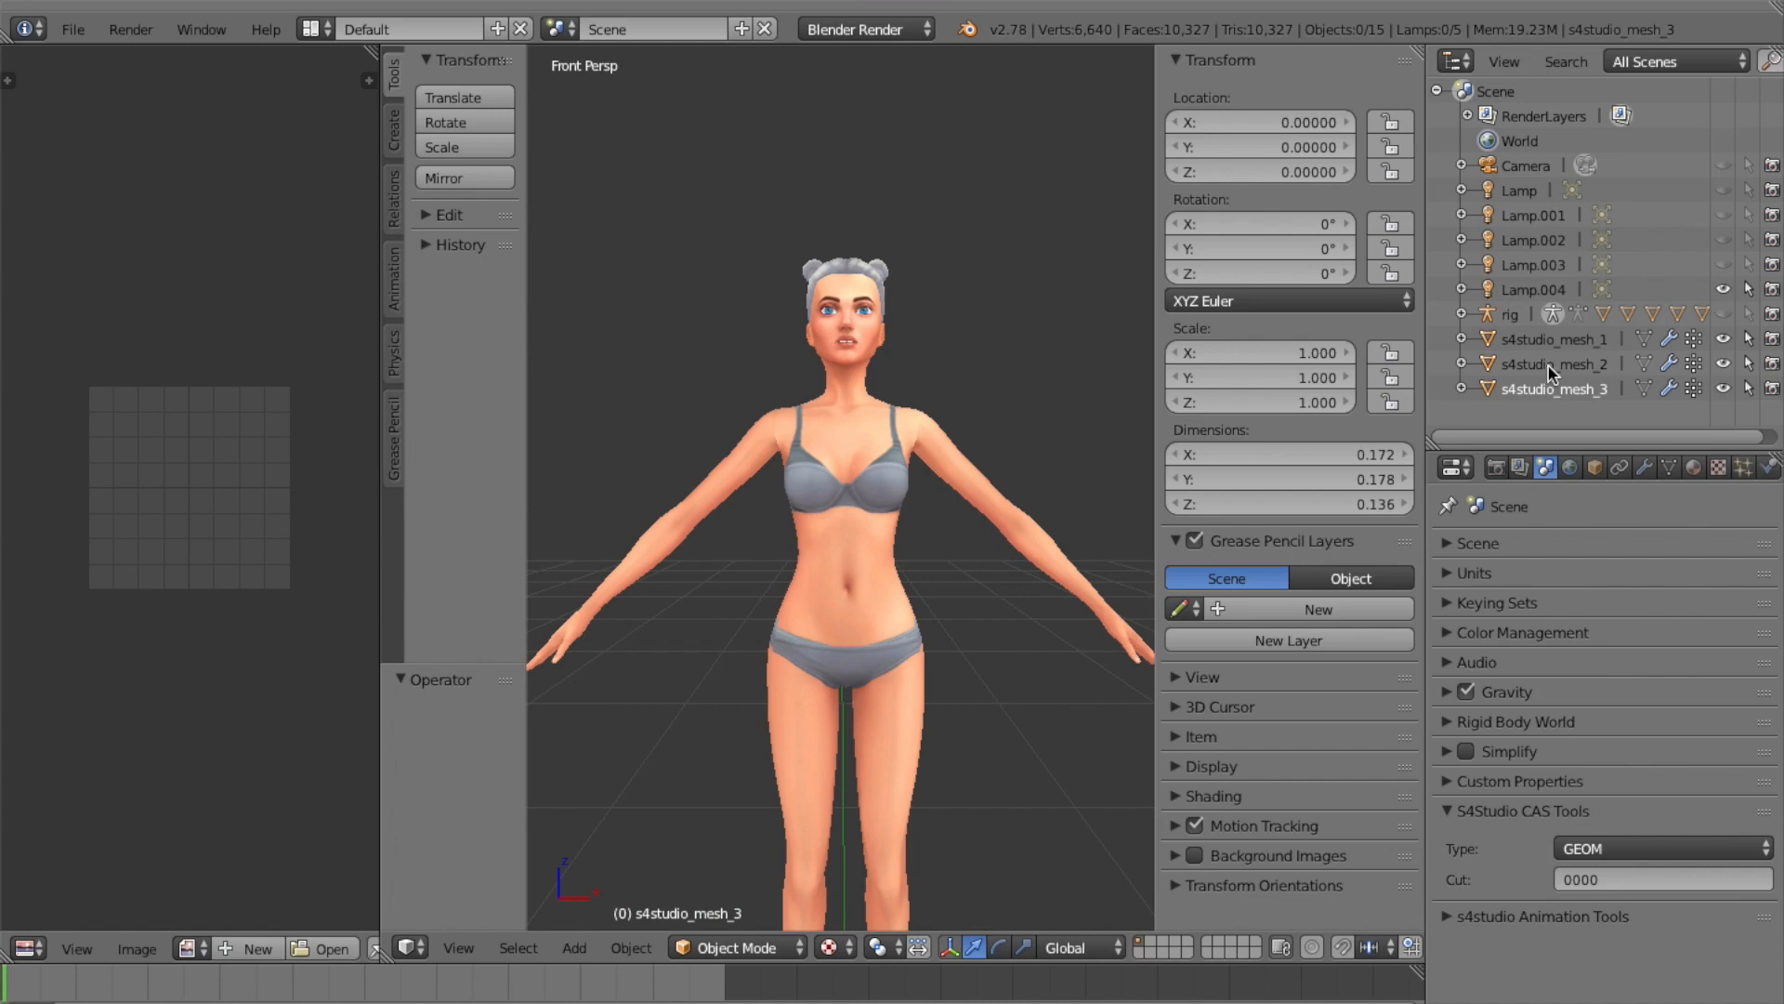
pyautogui.click(1725, 388)
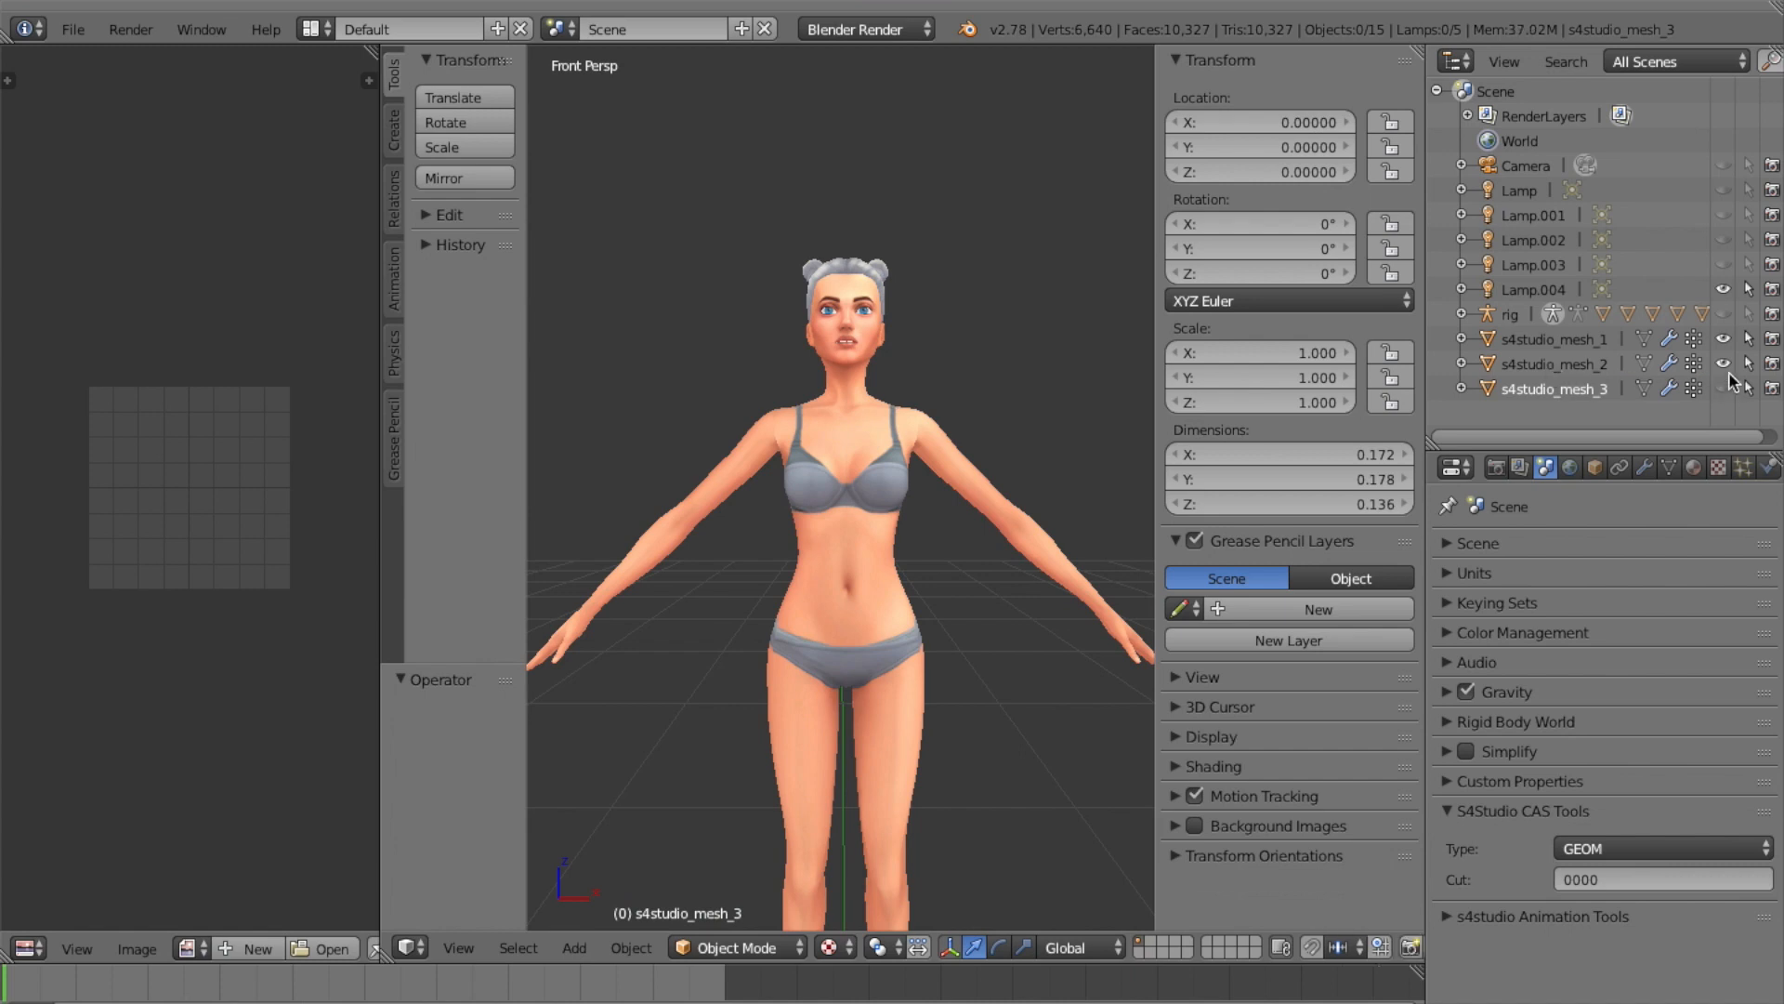
pyautogui.click(1578, 342)
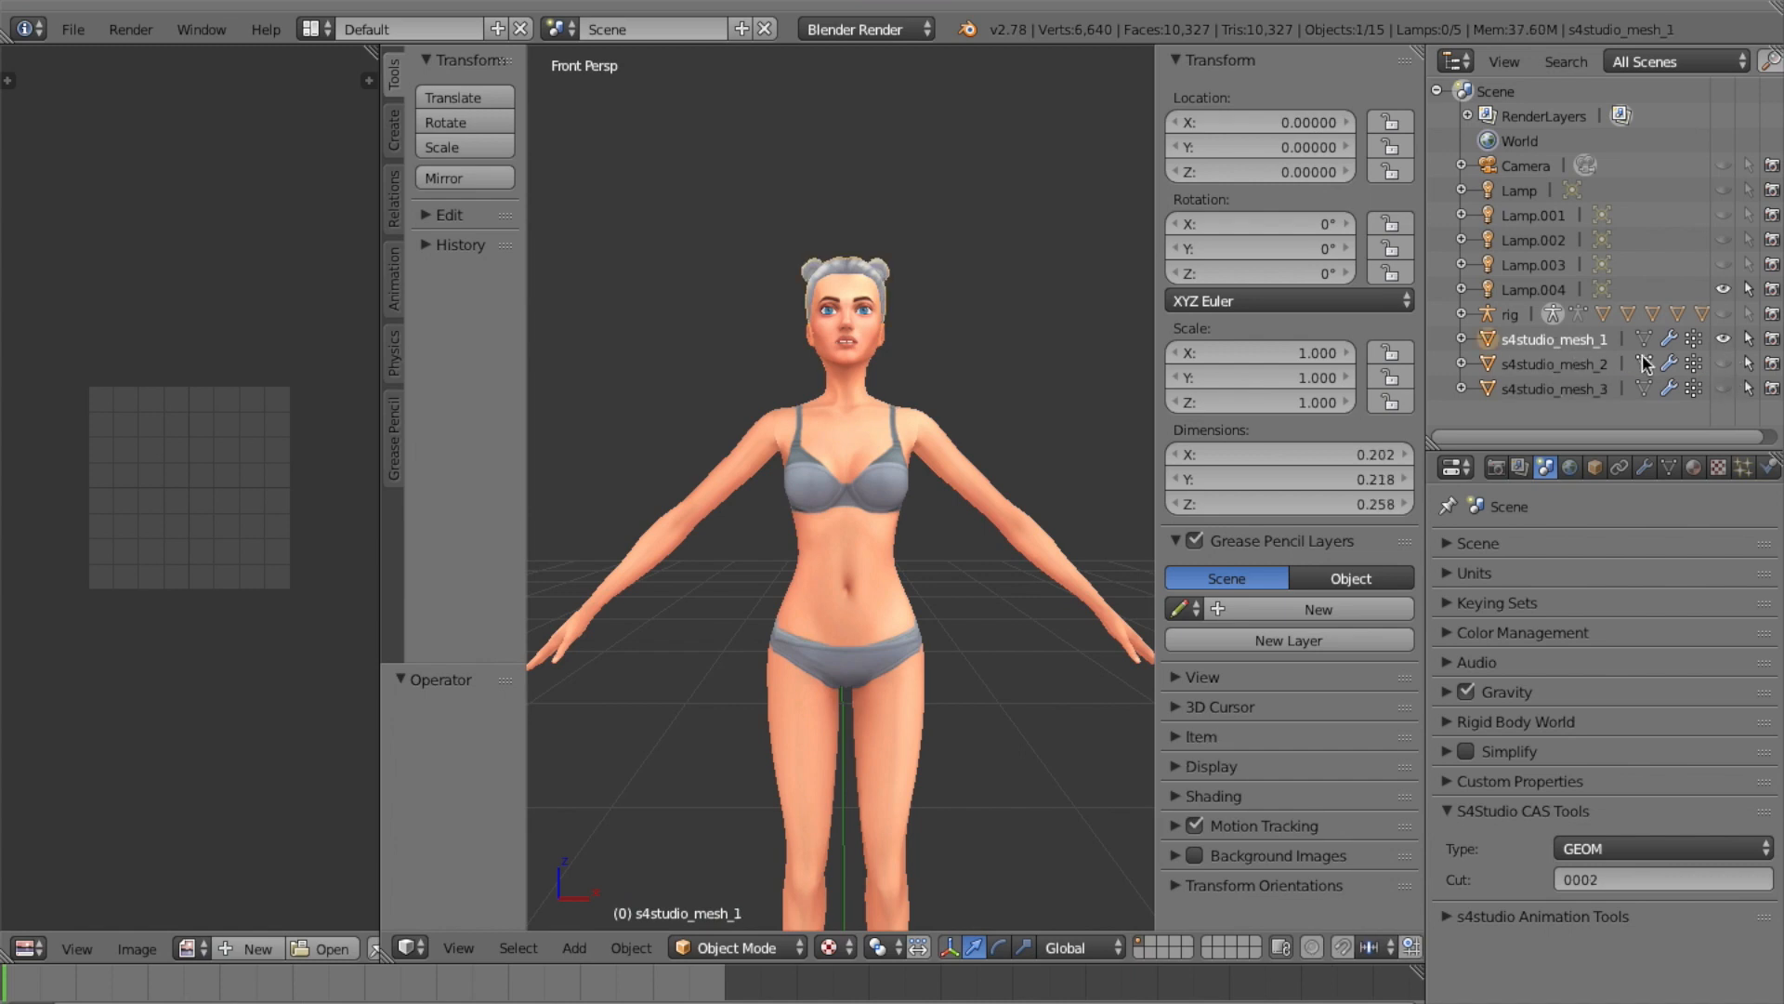
pyautogui.click(1724, 340)
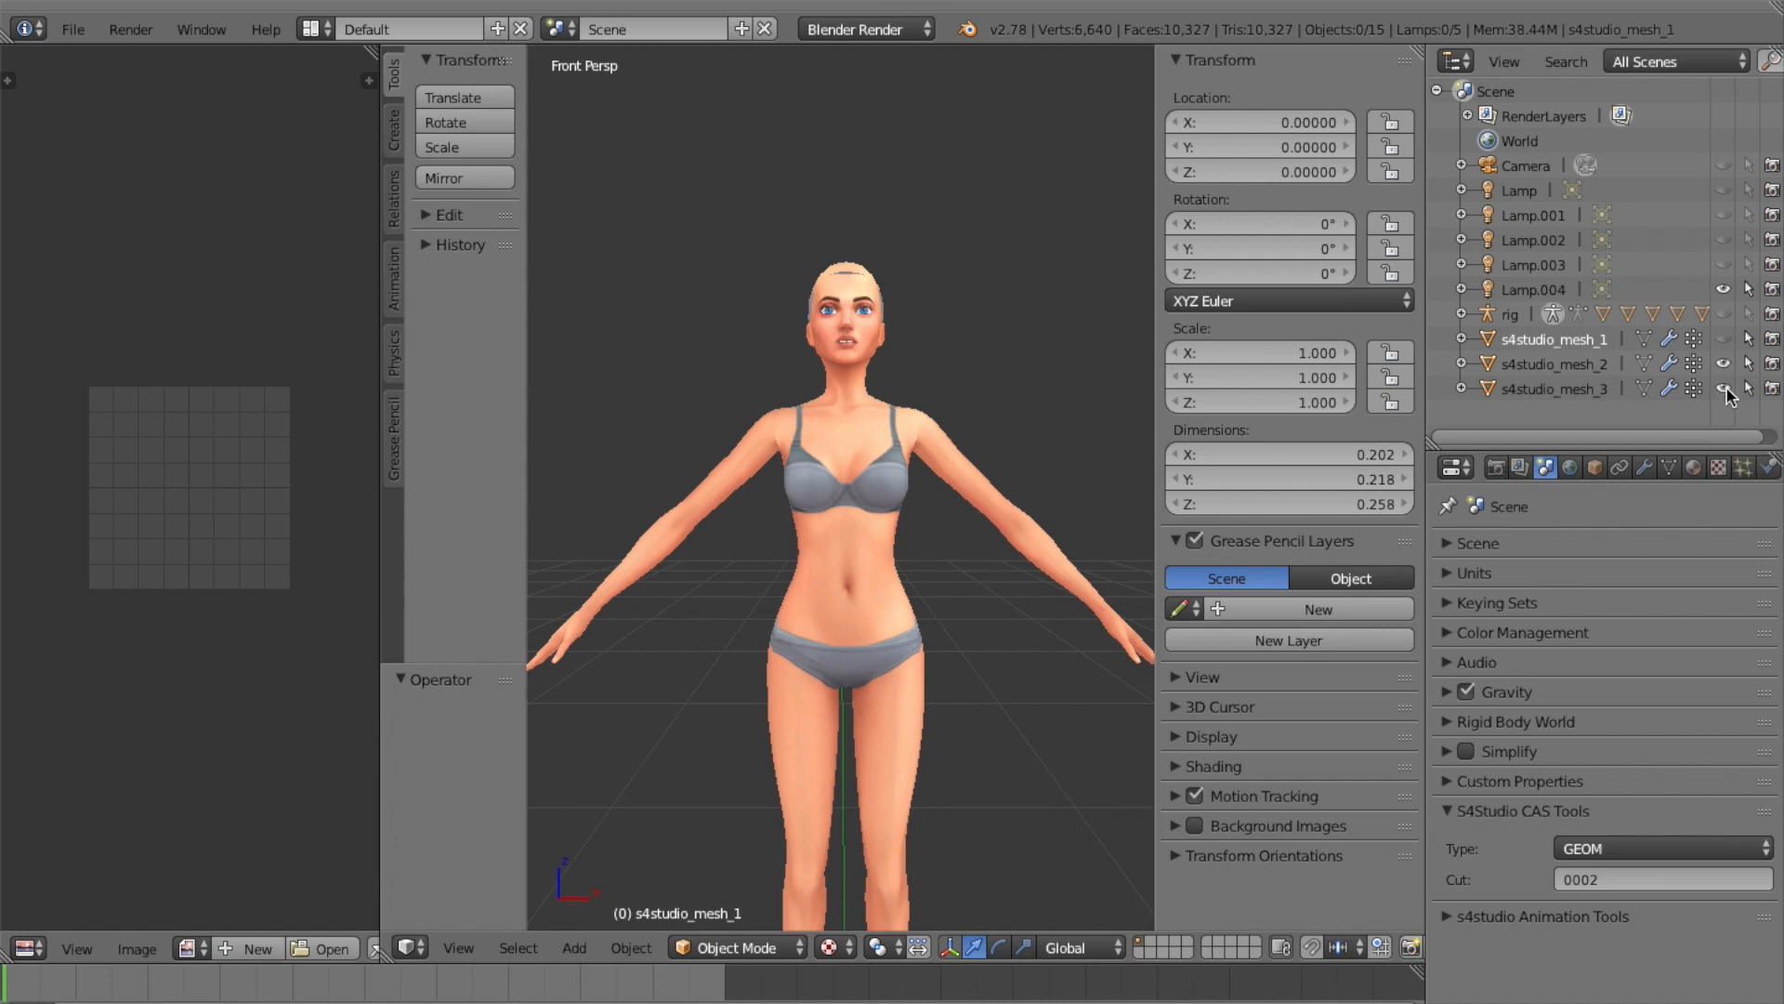
pyautogui.click(1724, 339)
pyautogui.click(1724, 365)
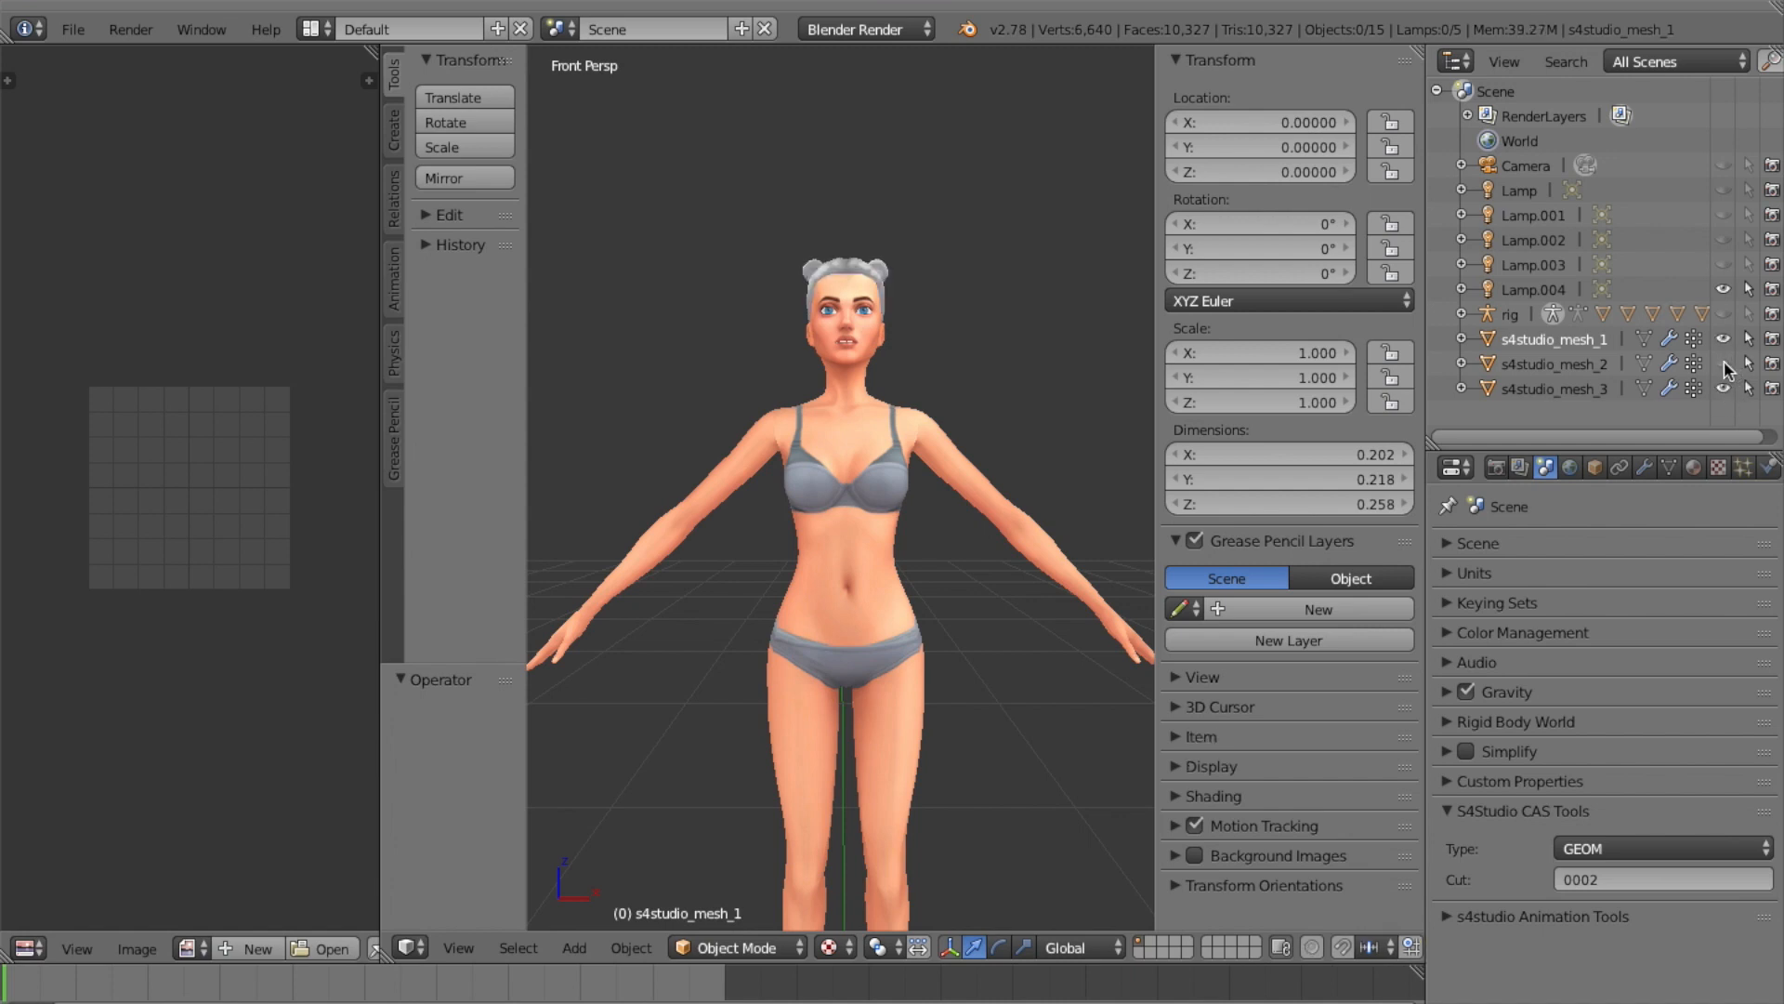
pyautogui.click(1529, 340)
# Examine the two-bun hair mesh from all the way around the head
pyautogui.press('KP_8')
pyautogui.press('KP_8')
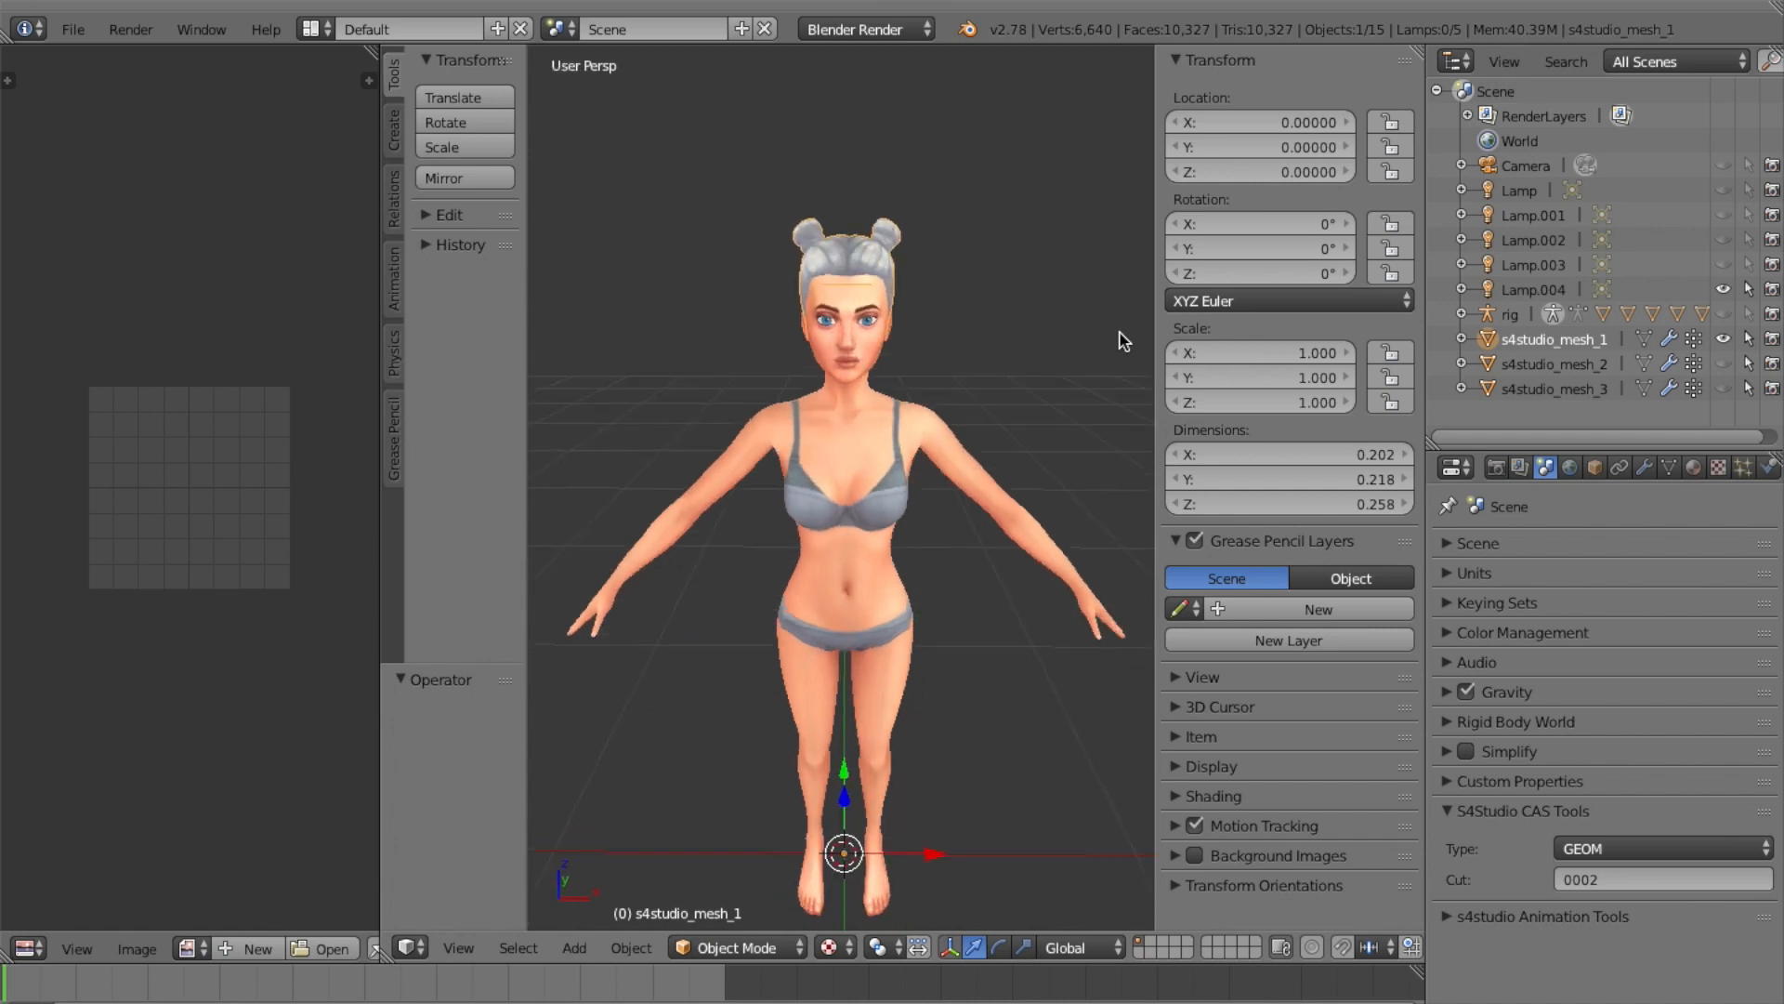
pyautogui.press('KP_6')
pyautogui.press('KP_6')
pyautogui.press('KP_6')
pyautogui.press('KP_6')
pyautogui.press('KP_6')
pyautogui.press('KP_6')
pyautogui.press('KP_6')
pyautogui.press('KP_6')
pyautogui.press('KP_6')
pyautogui.press('KP_6')
pyautogui.press('KP_6')
pyautogui.press('KP_6')
pyautogui.press('KP_6')
pyautogui.press('KP_6')
pyautogui.press('KP_6')
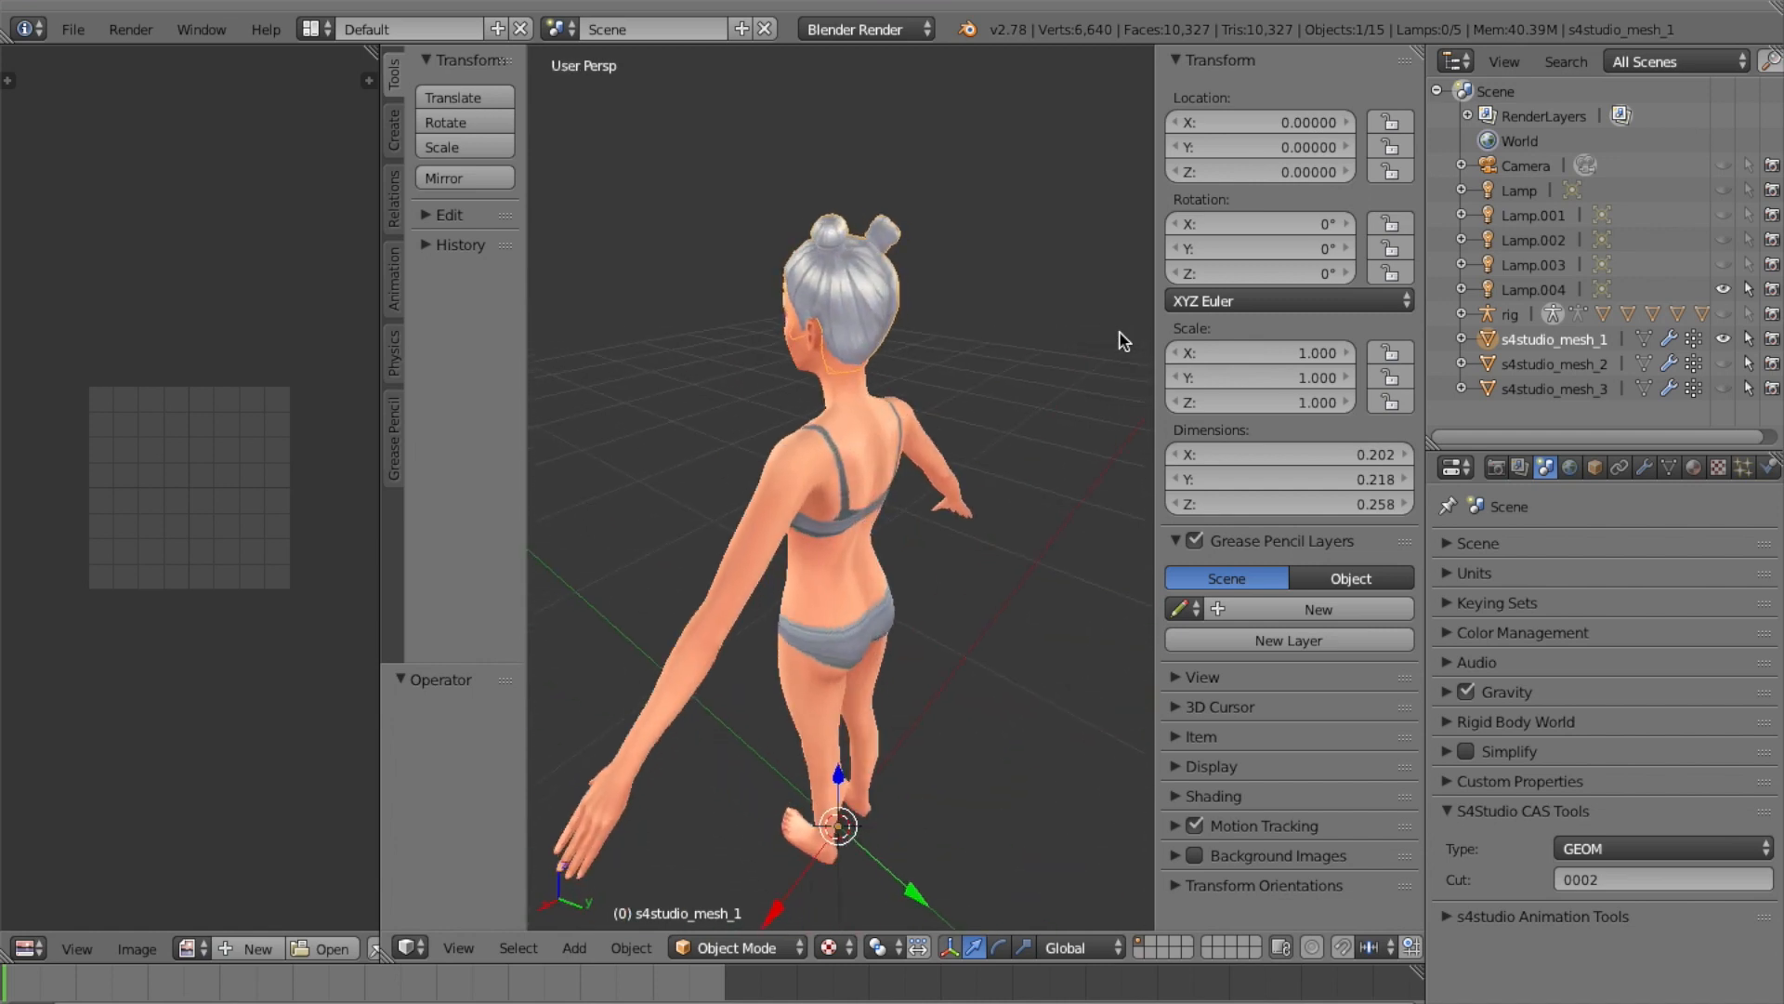
pyautogui.press('KP_6')
pyautogui.press('KP_6')
pyautogui.press('KP_6')
pyautogui.press('KP_6')
pyautogui.press('KP_6')
pyautogui.press('KP_6')
pyautogui.press('KP_6')
pyautogui.press('KP_6')
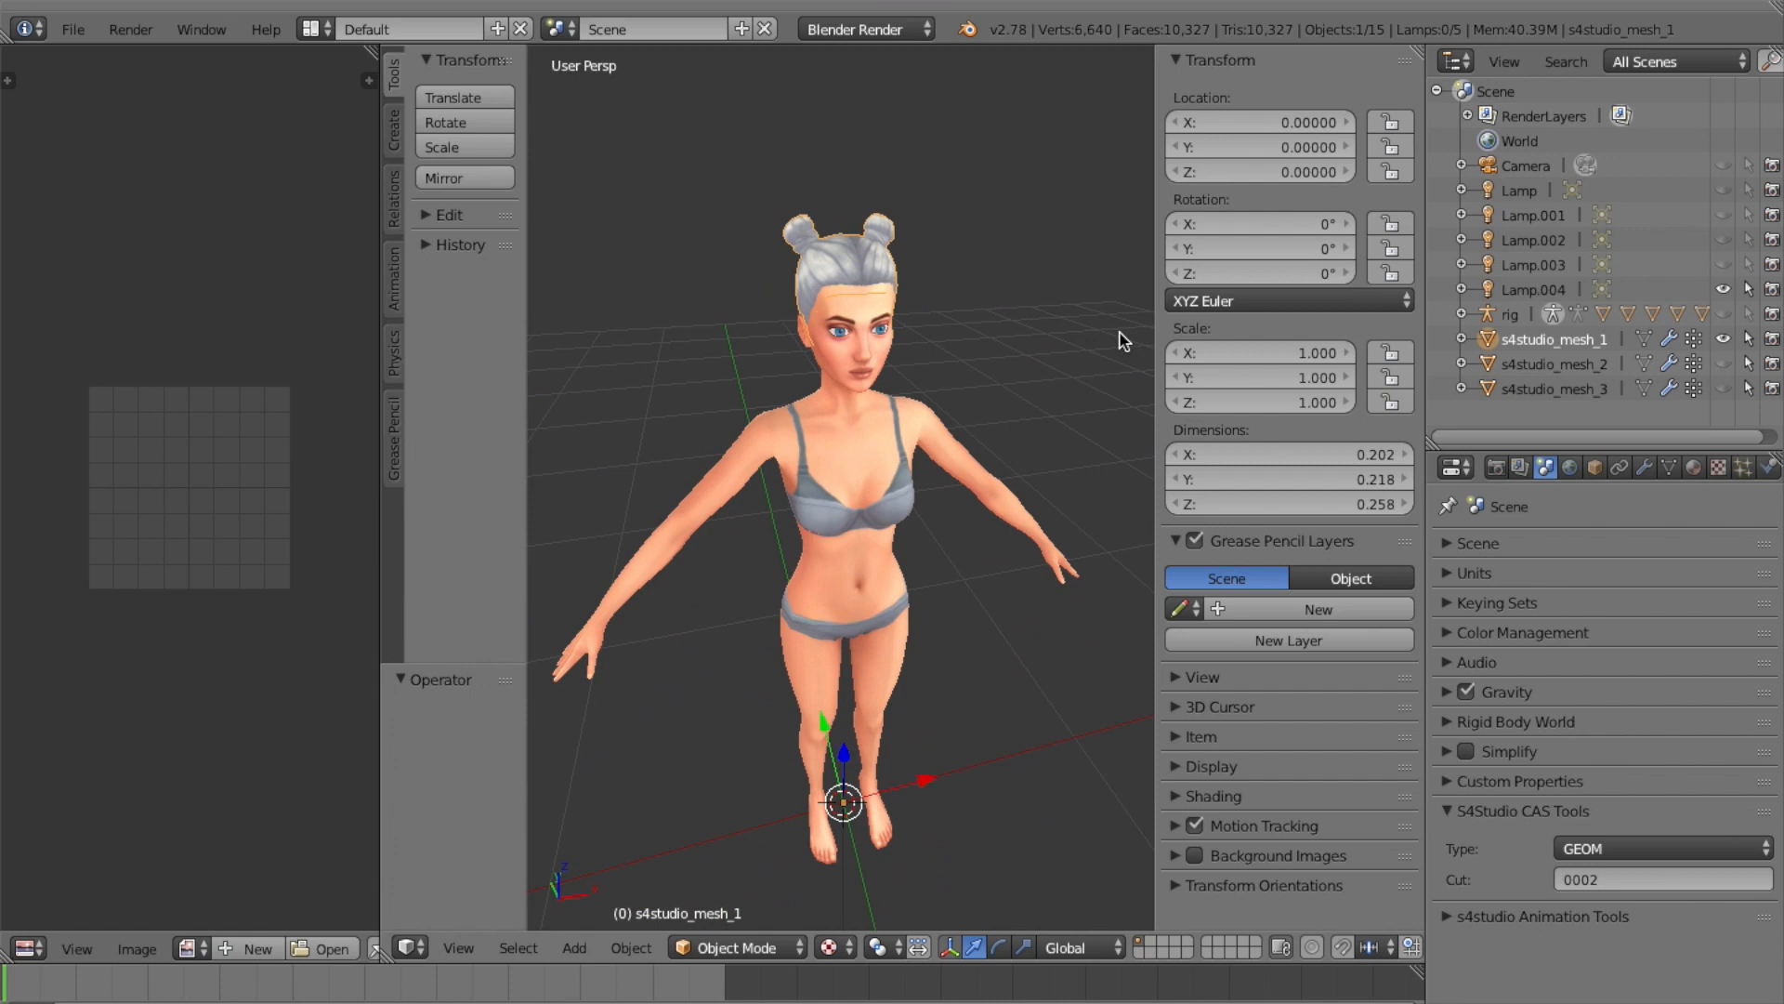
pyautogui.press('KP_6')
pyautogui.press('KP_6')
pyautogui.press('KP_6')
pyautogui.press('KP_6')
pyautogui.press('KP_6')
pyautogui.press('KP_6')
pyautogui.press('KP_6')
pyautogui.press('KP_6')
pyautogui.press('KP_6')
pyautogui.press('KP_6')
pyautogui.press('KP_6')
pyautogui.press('KP_6')
pyautogui.press('KP_6')
pyautogui.press('KP_6')
pyautogui.press('KP_6')
pyautogui.press('KP_6')
pyautogui.press('KP_6')
pyautogui.press('KP_6')
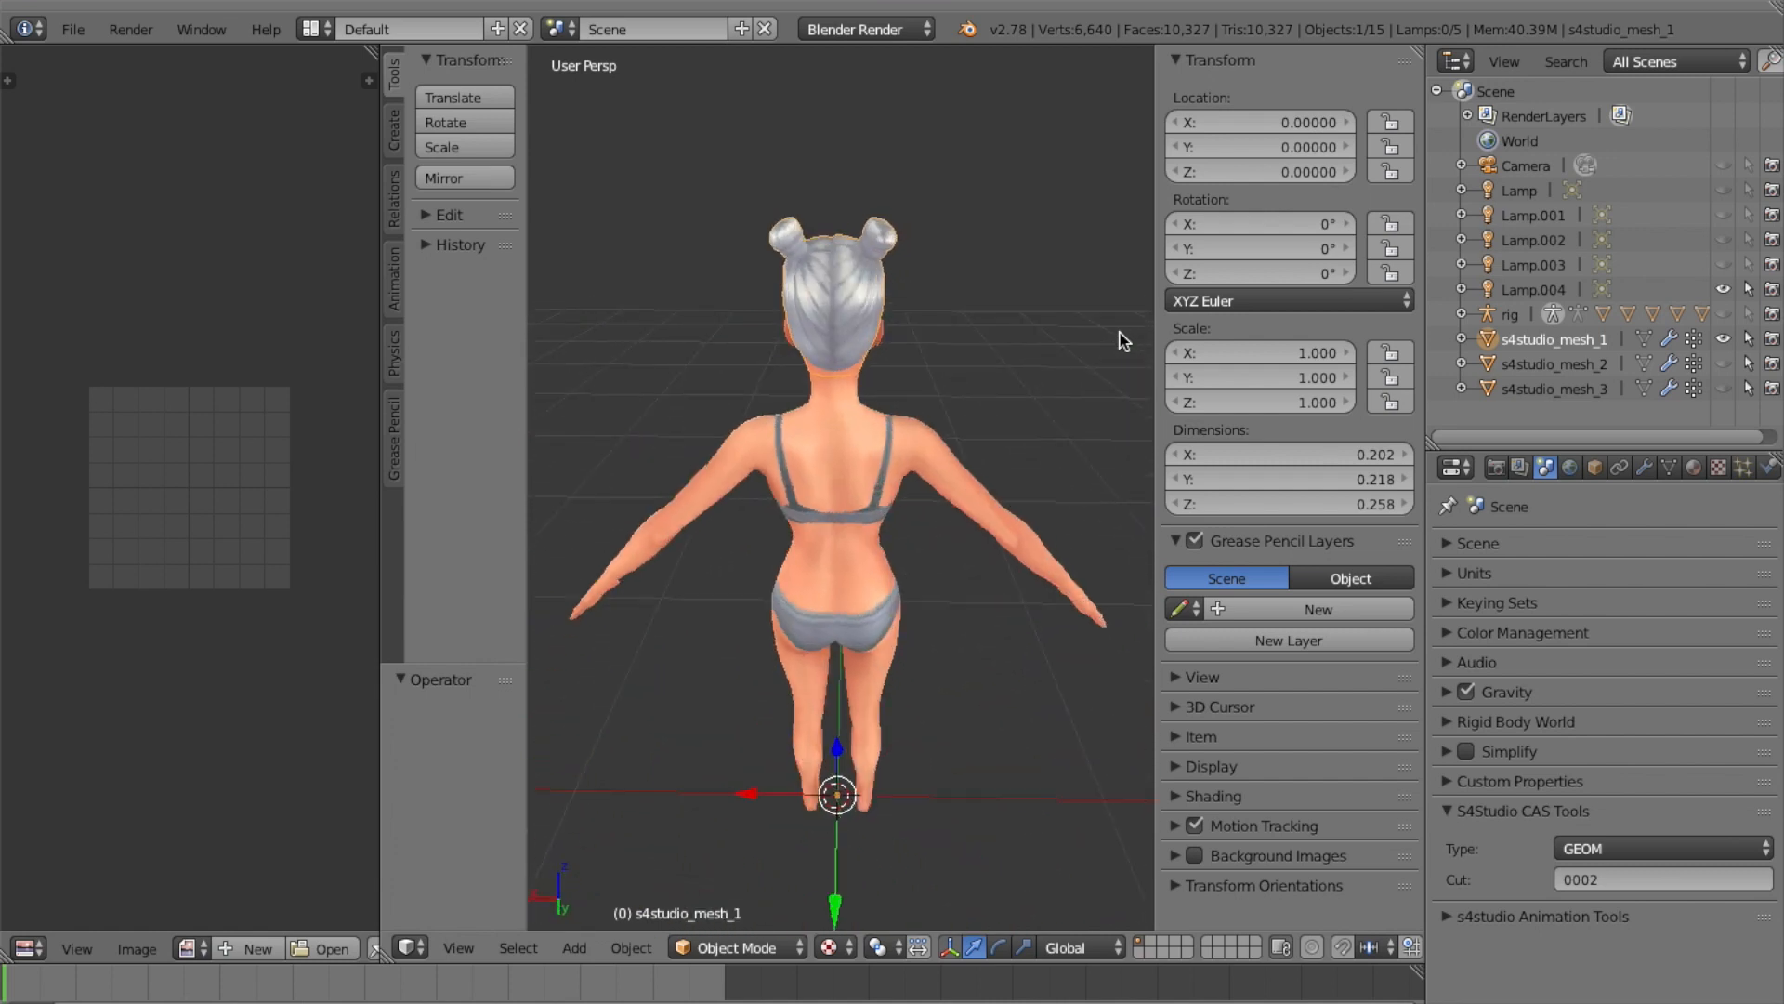
pyautogui.press('KP_6')
pyautogui.press('KP_6')
pyautogui.press('KP_6')
pyautogui.press('KP_6')
pyautogui.press('KP_6')
pyautogui.press('KP_6')
pyautogui.press('KP_6')
pyautogui.press('KP_6')
pyautogui.press('KP_6')
pyautogui.press('KP_6')
pyautogui.press('KP_6')
pyautogui.press('KP_6')
pyautogui.press('KP_6')
pyautogui.press('KP_6')
pyautogui.press('KP_6')
pyautogui.press('KP_6')
pyautogui.press('KP_6')
pyautogui.press('KP_6')
pyautogui.press('KP_6')
pyautogui.press('KP_6')
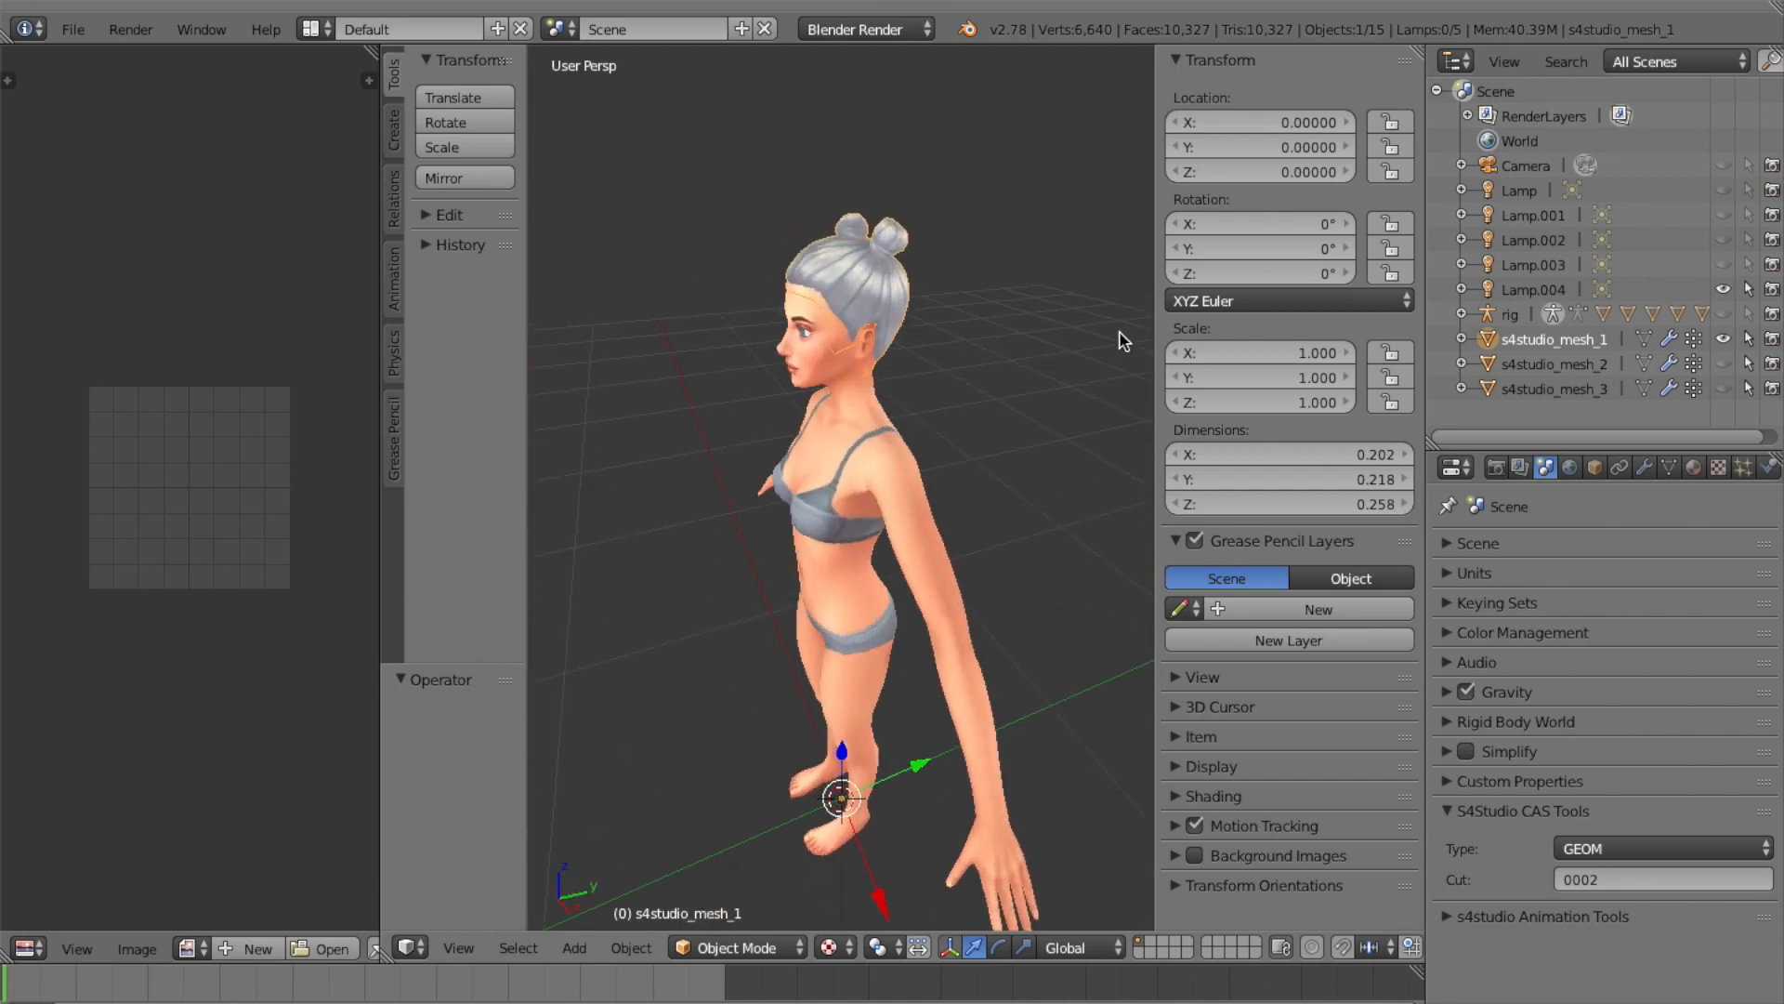
pyautogui.press('KP_6')
pyautogui.press('KP_6')
pyautogui.press('KP_6')
pyautogui.press('KP_6')
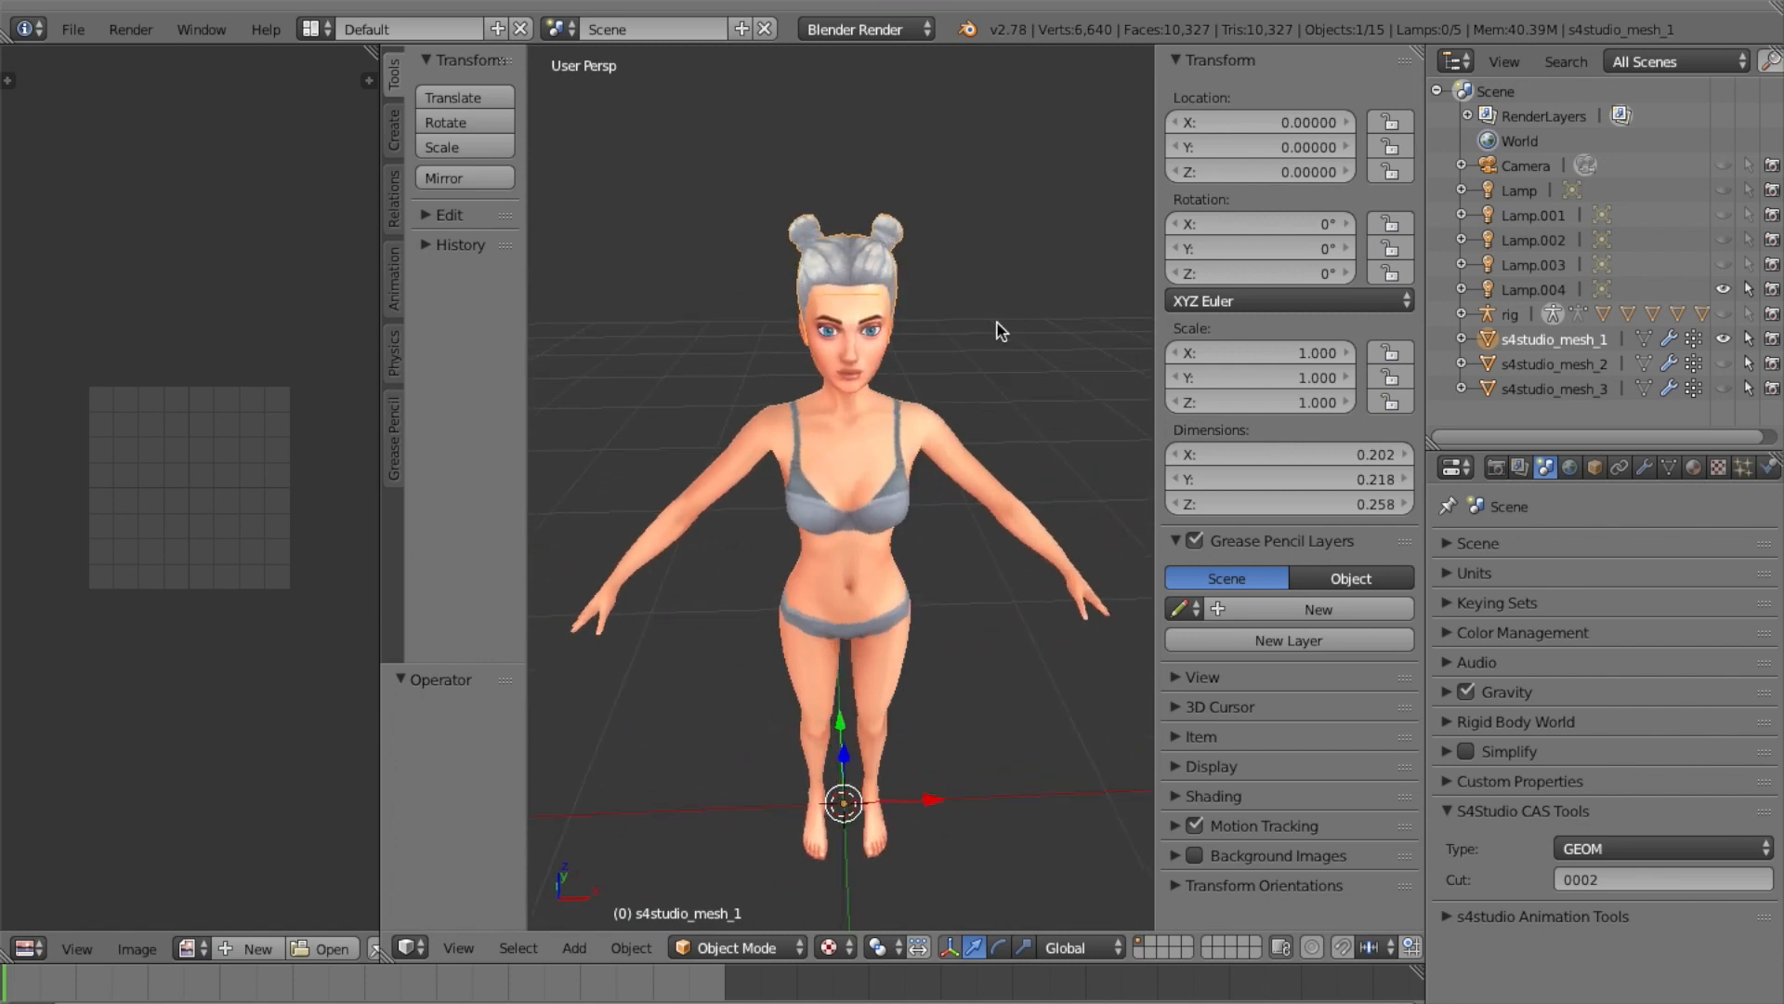
# Append the s4studio_mesh_2 object from bangs.blend into the buns scene
pyautogui.click(80, 31)
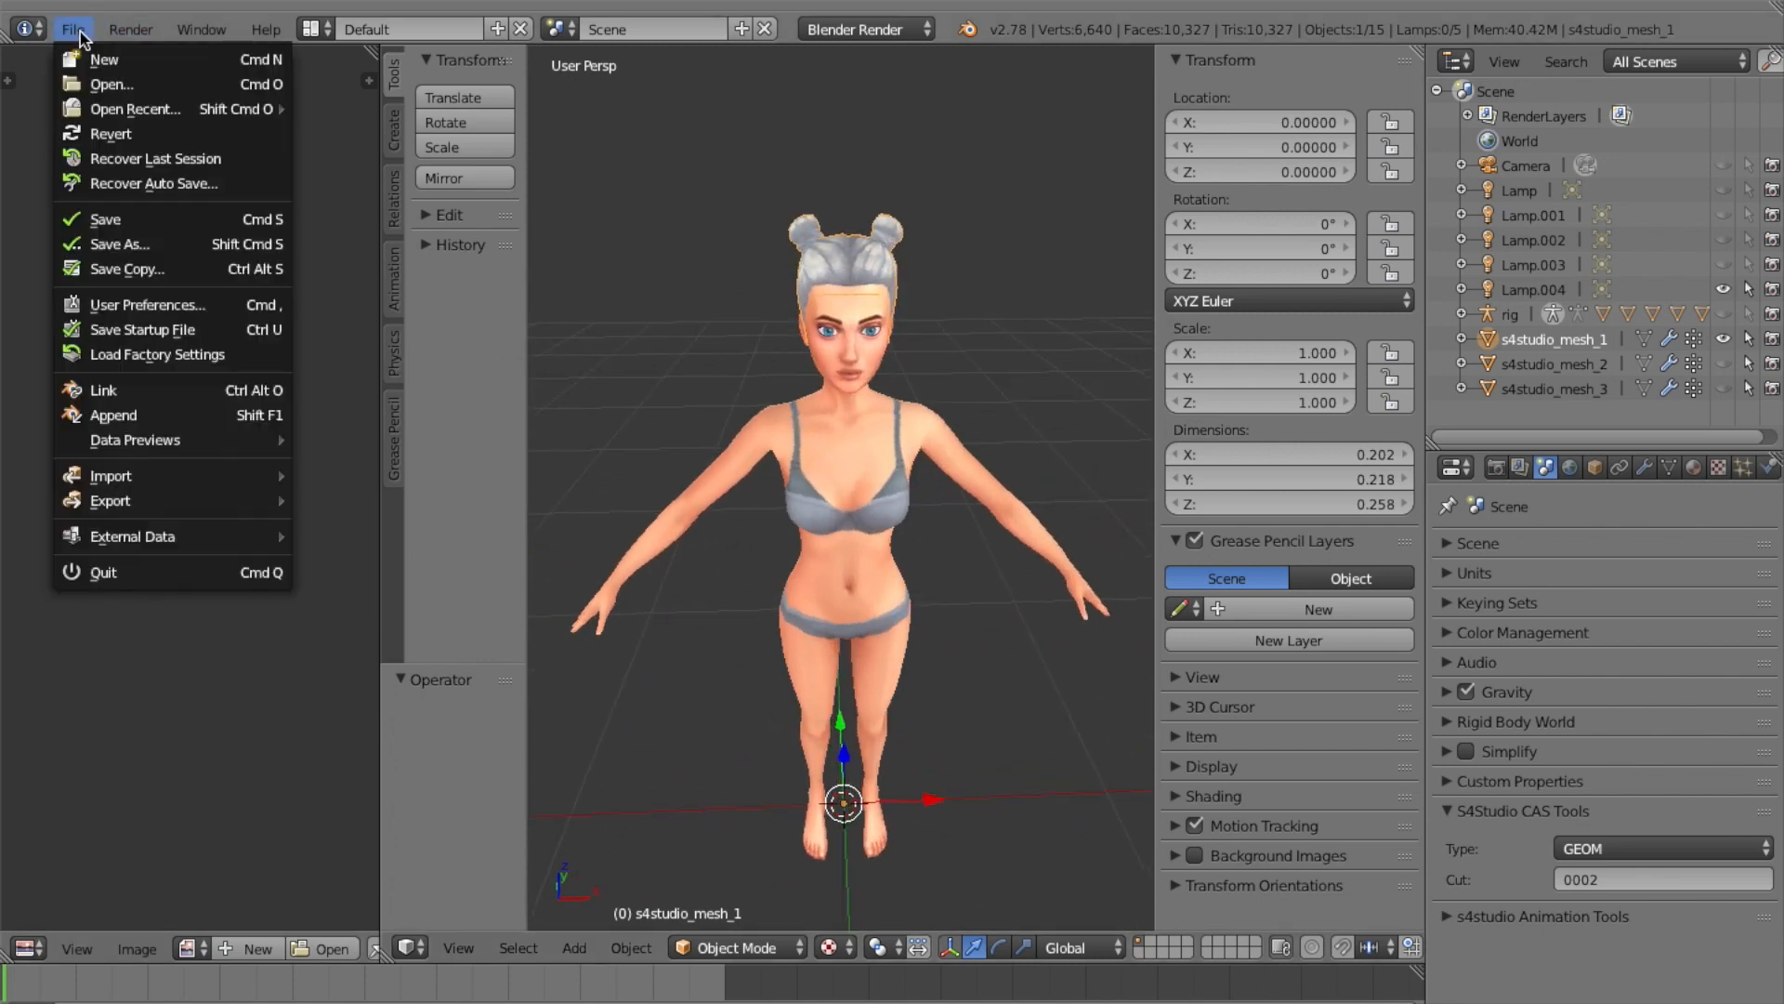
pyautogui.click(180, 415)
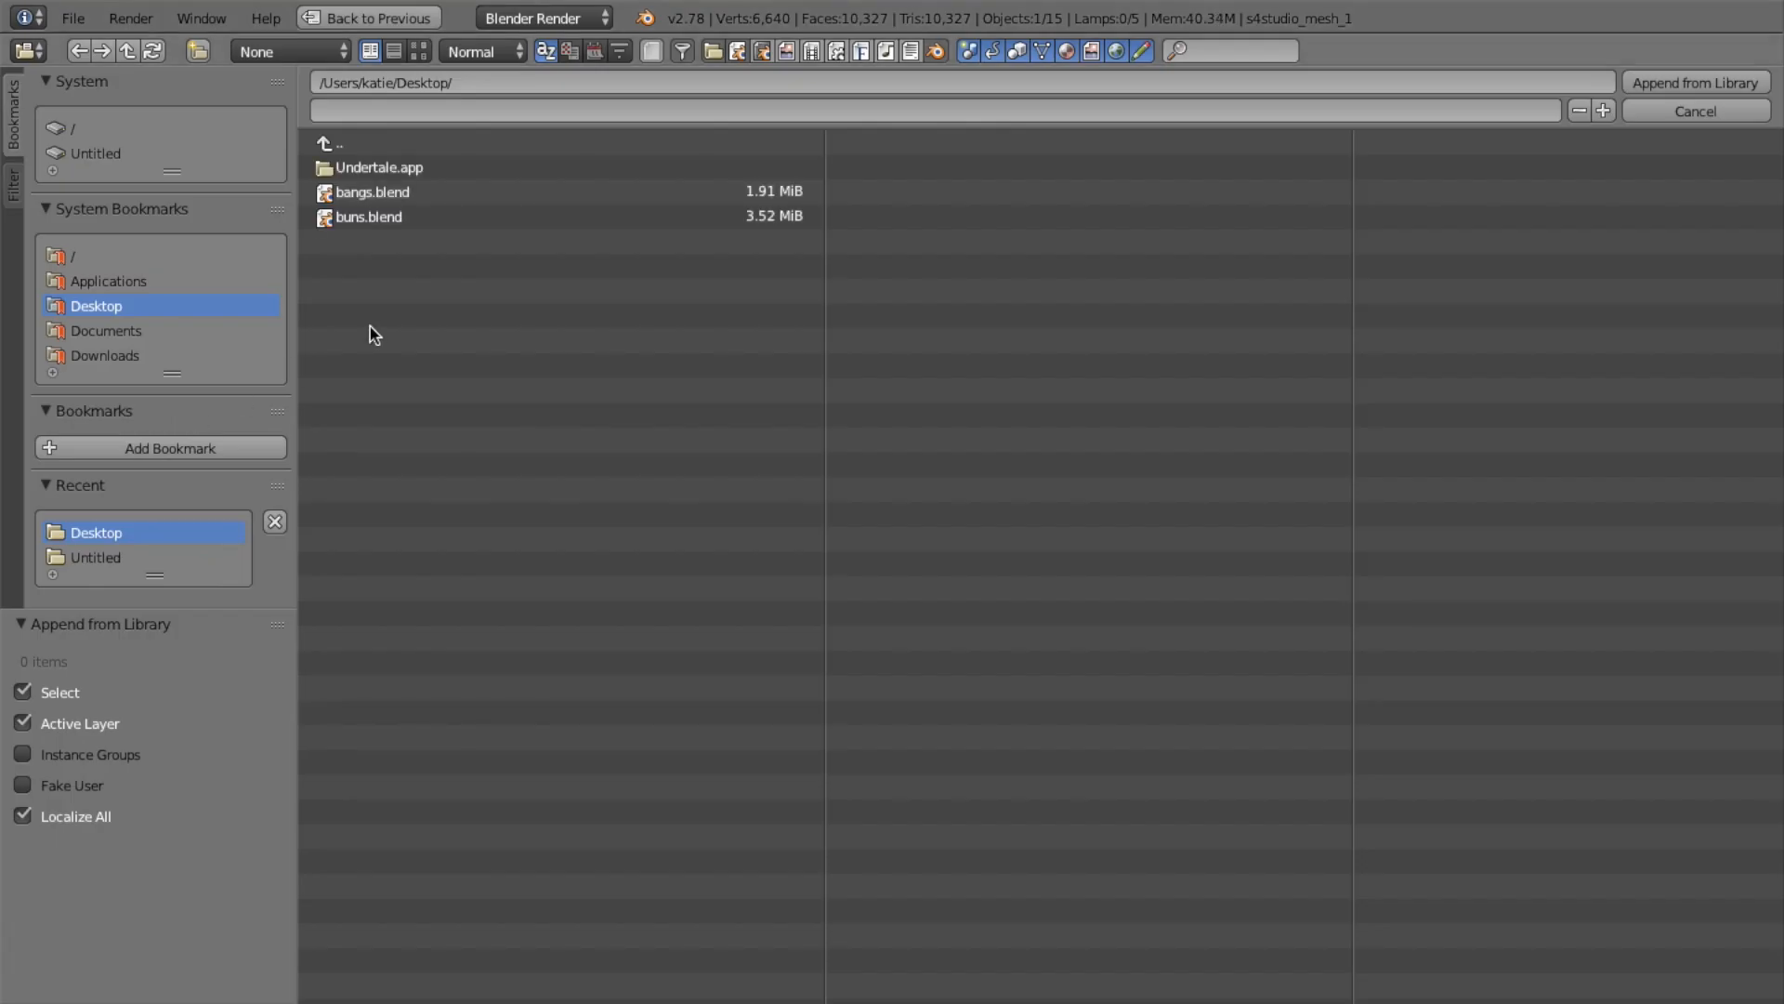
pyautogui.doubleClick(395, 197)
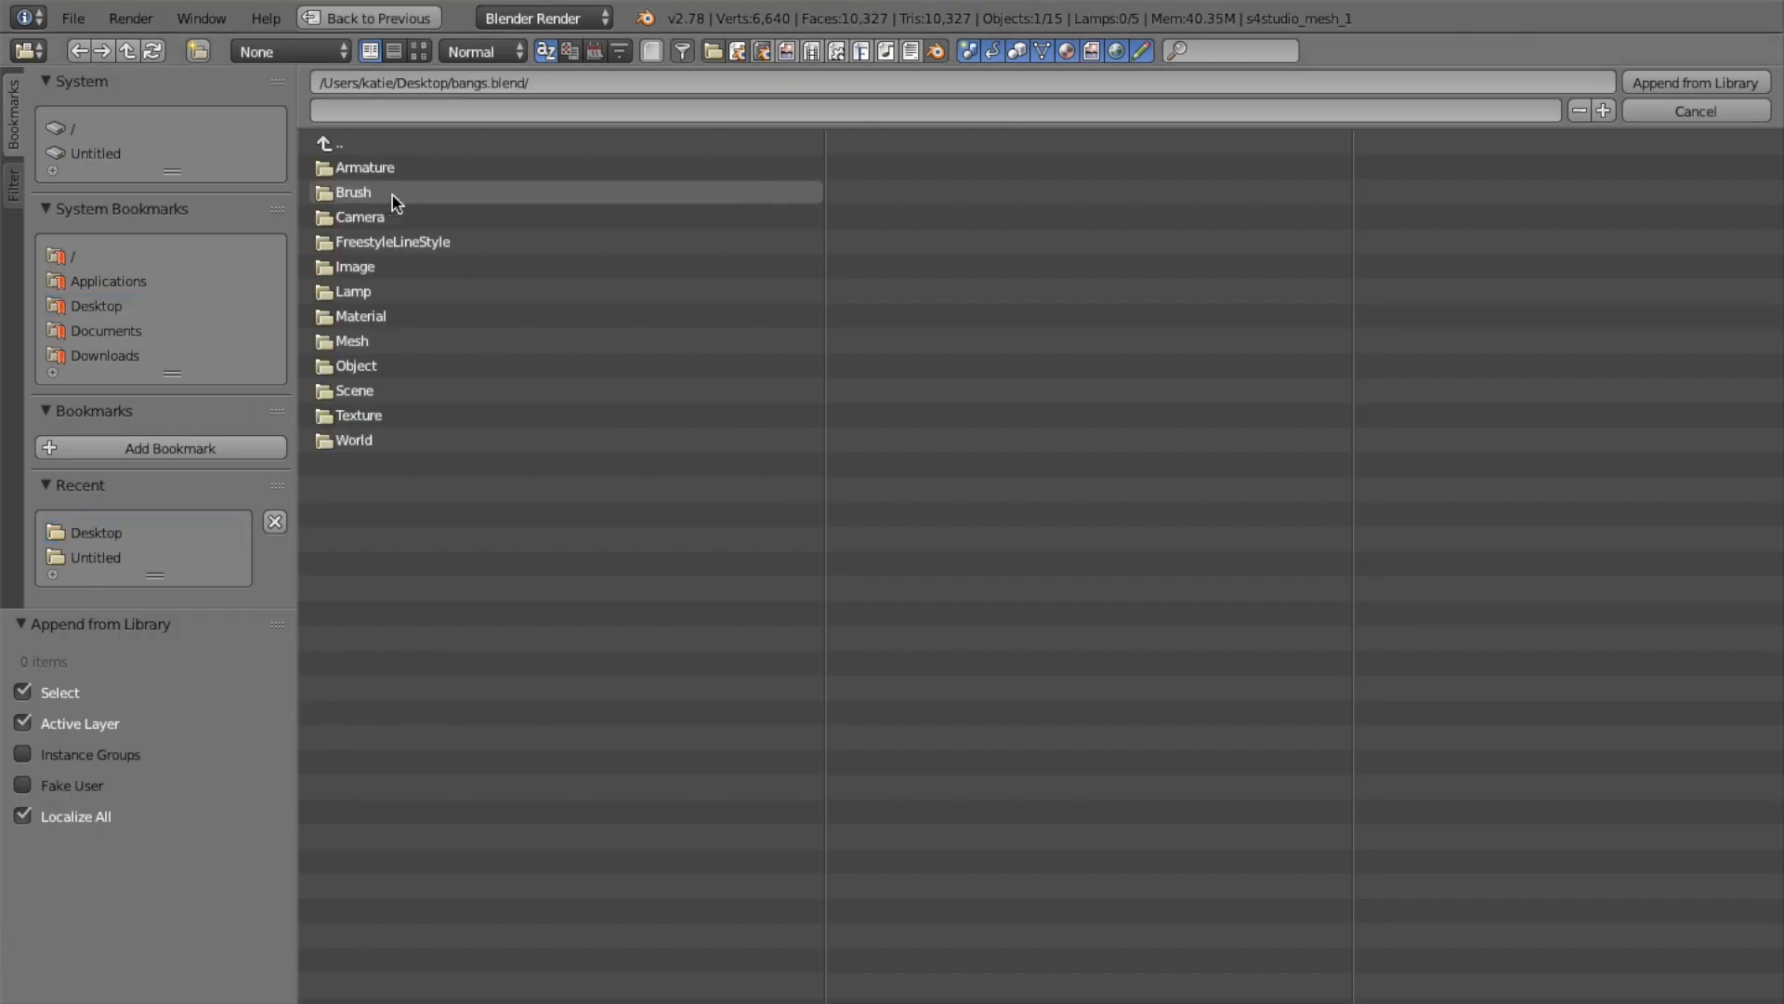
pyautogui.click(382, 366)
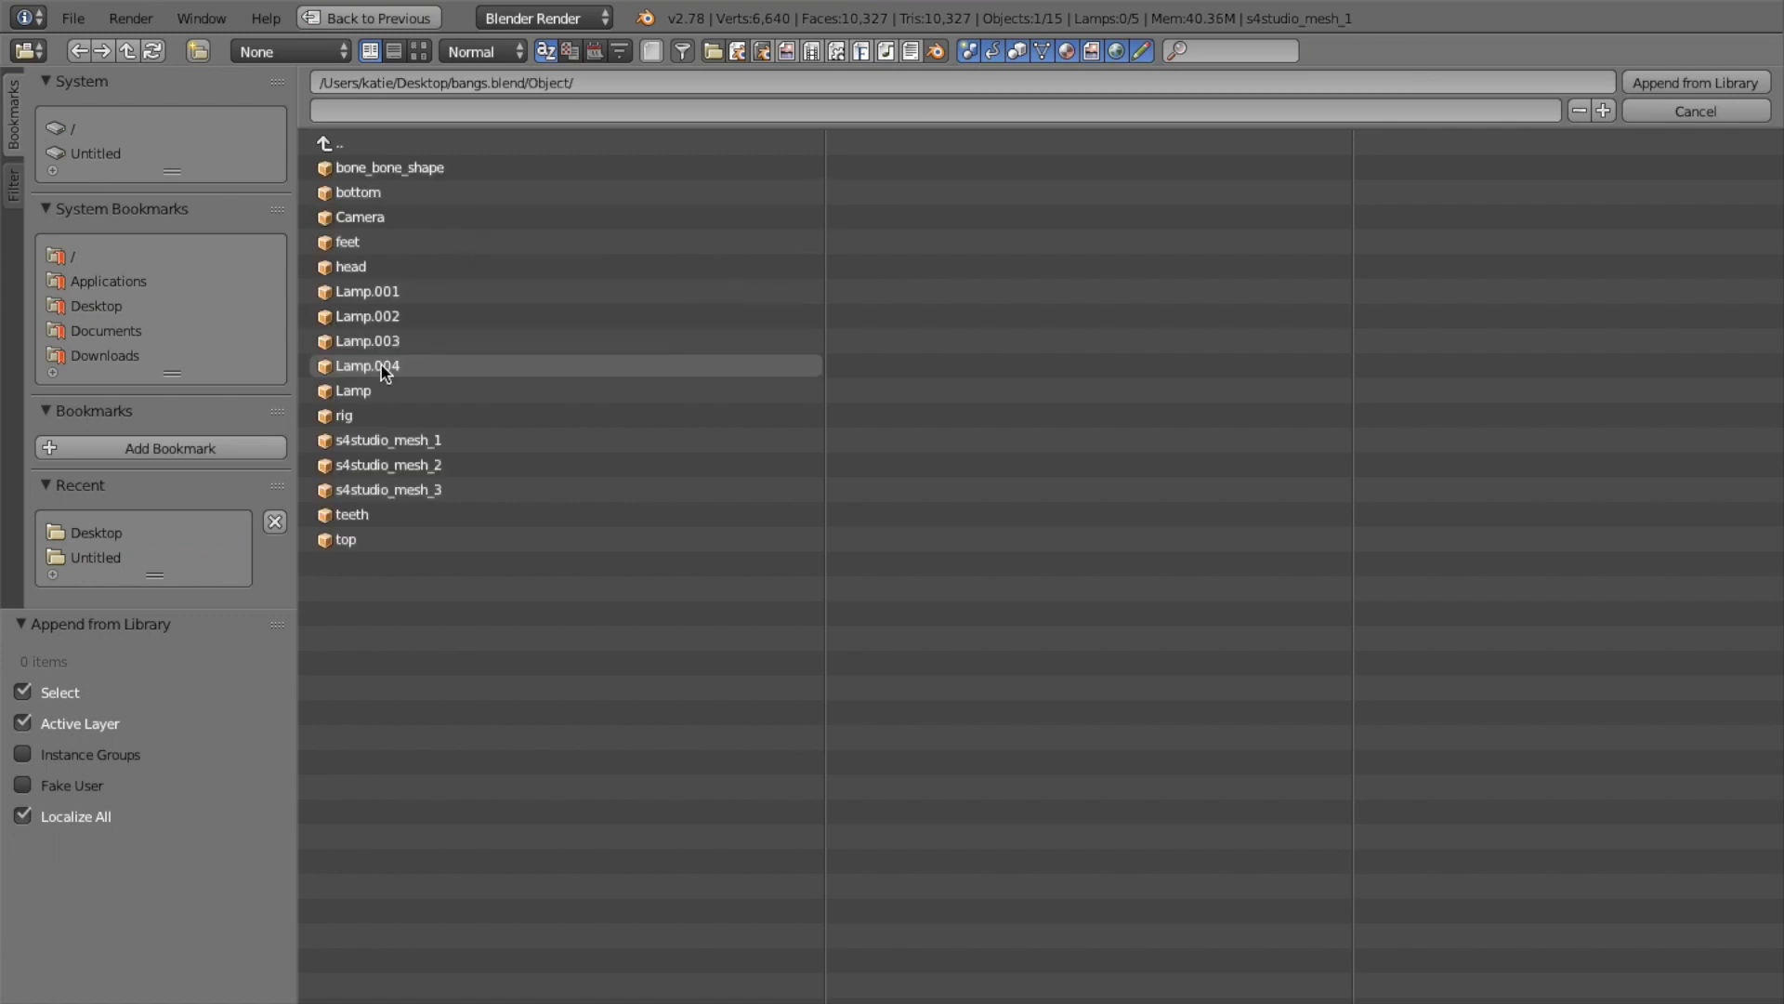
pyautogui.click(463, 471)
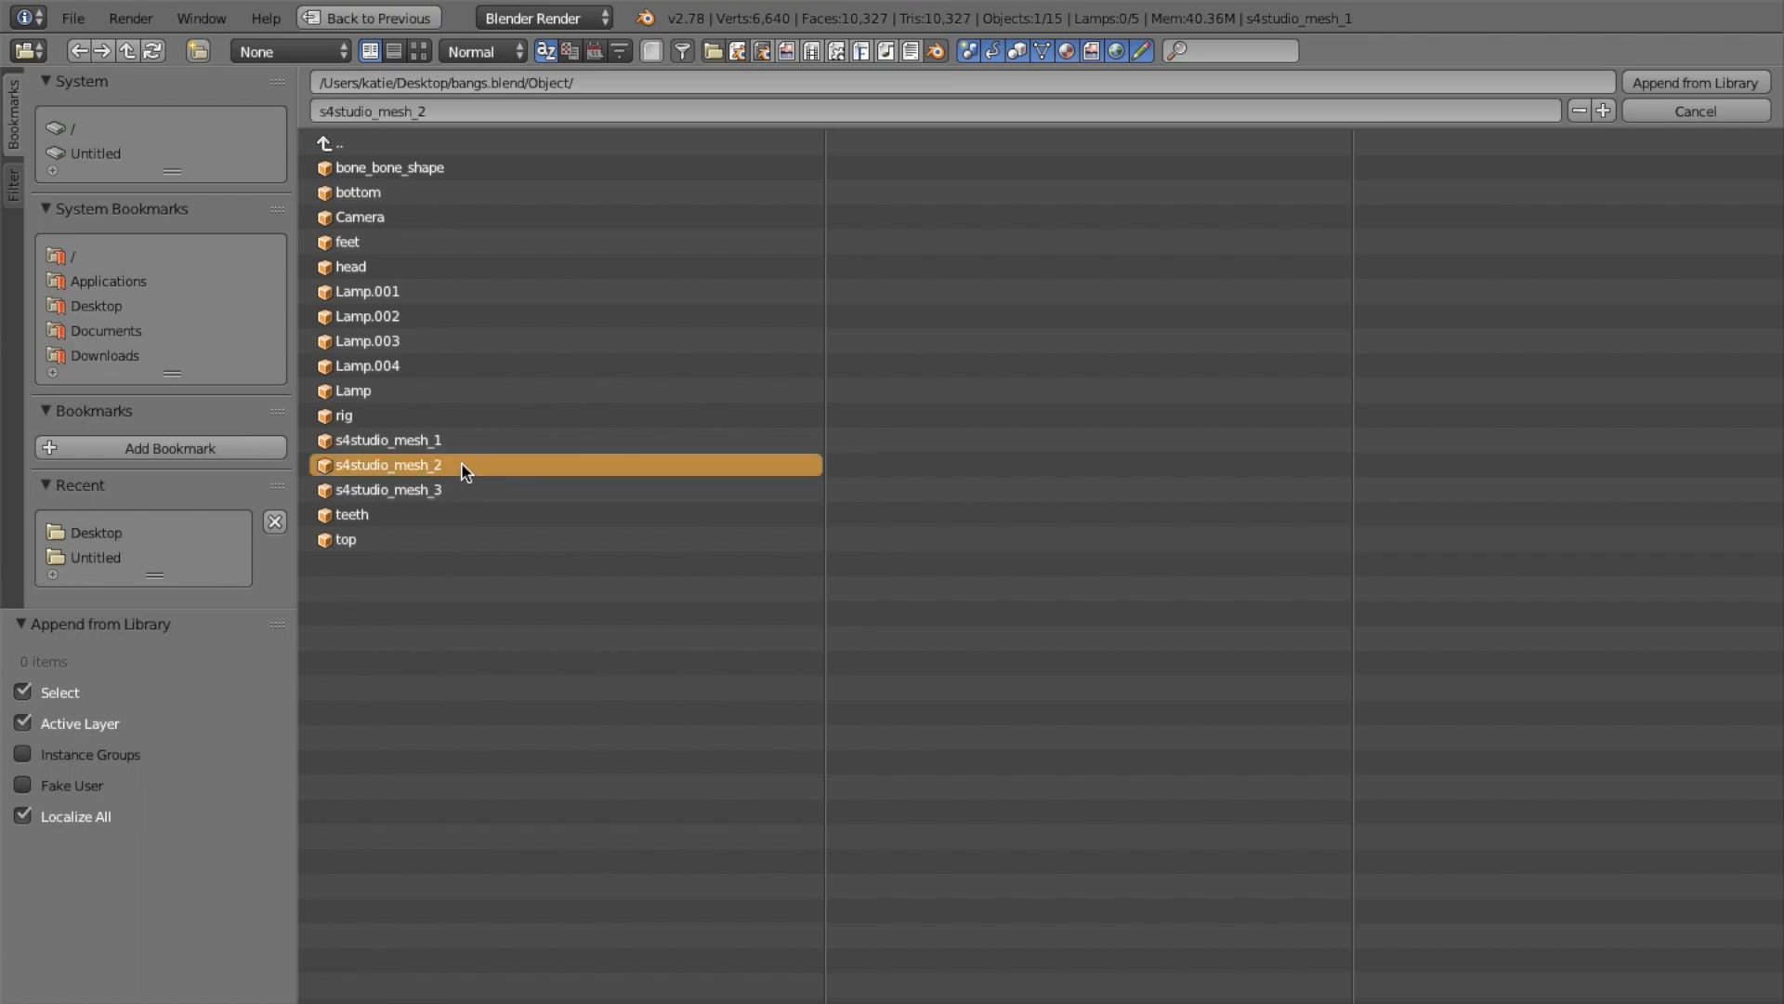
pyautogui.doubleClick(463, 470)
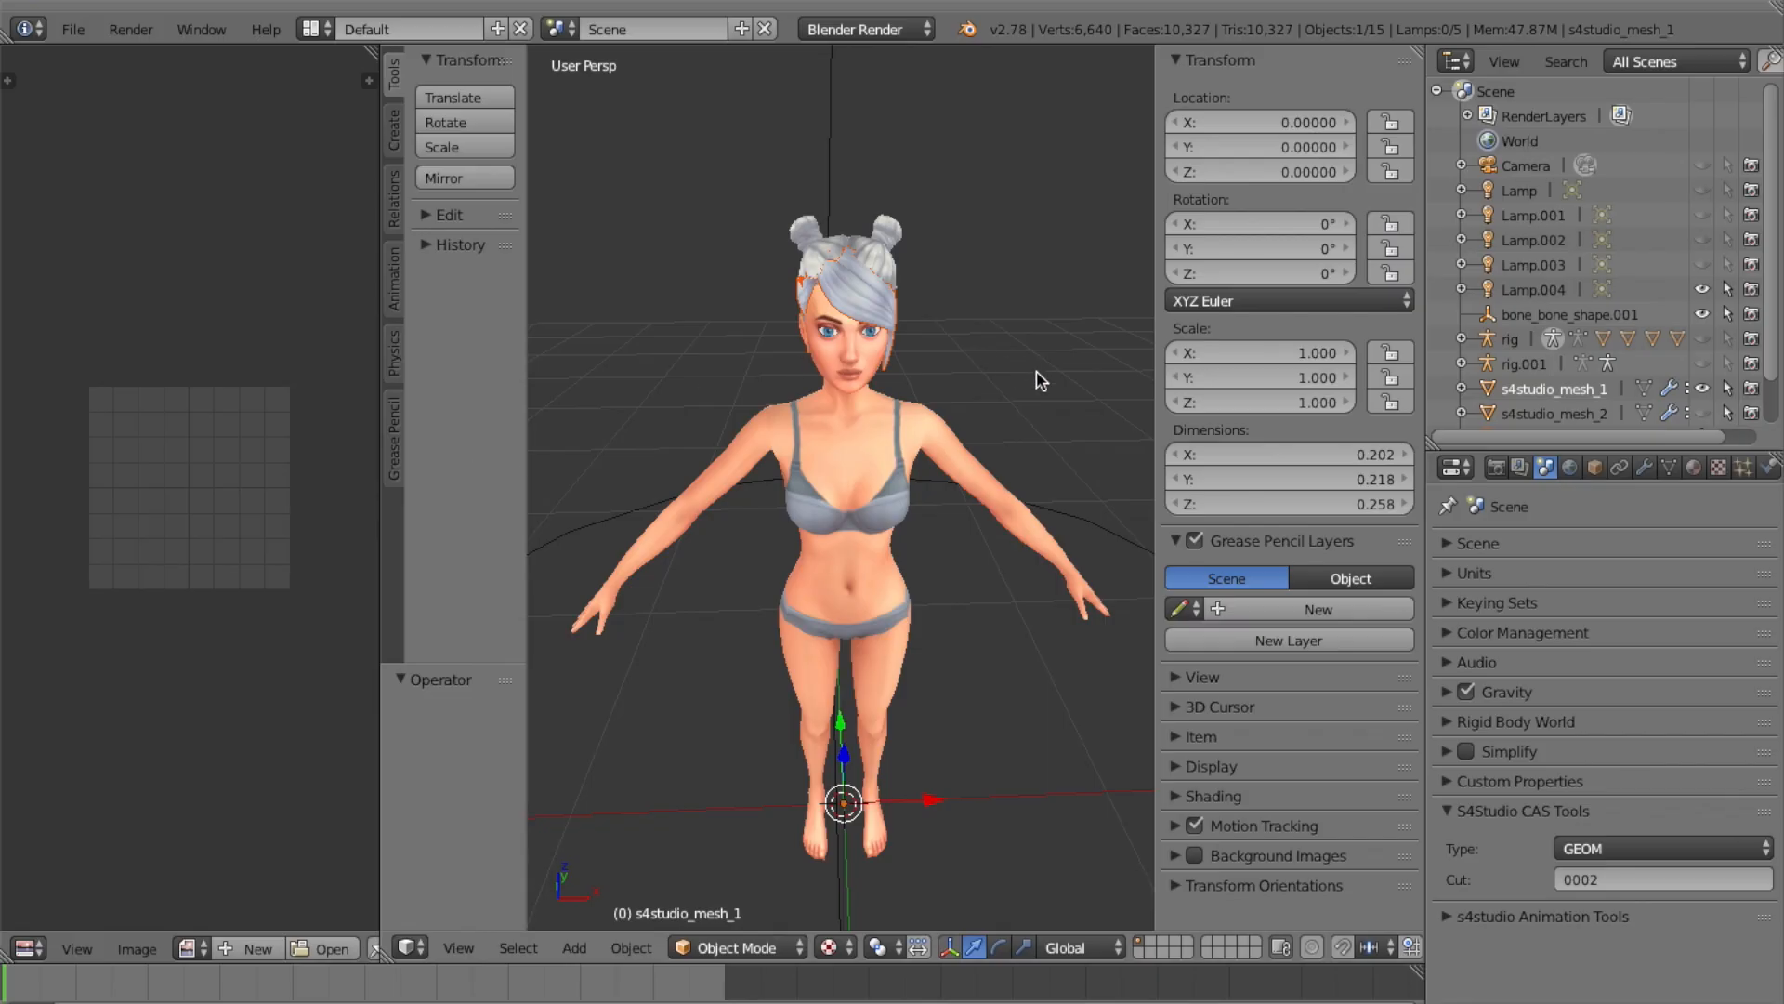
# Examine from the sides and above how the appended bangs fit over the two-bun hair
pyautogui.hscroll(10, 1038, 372)
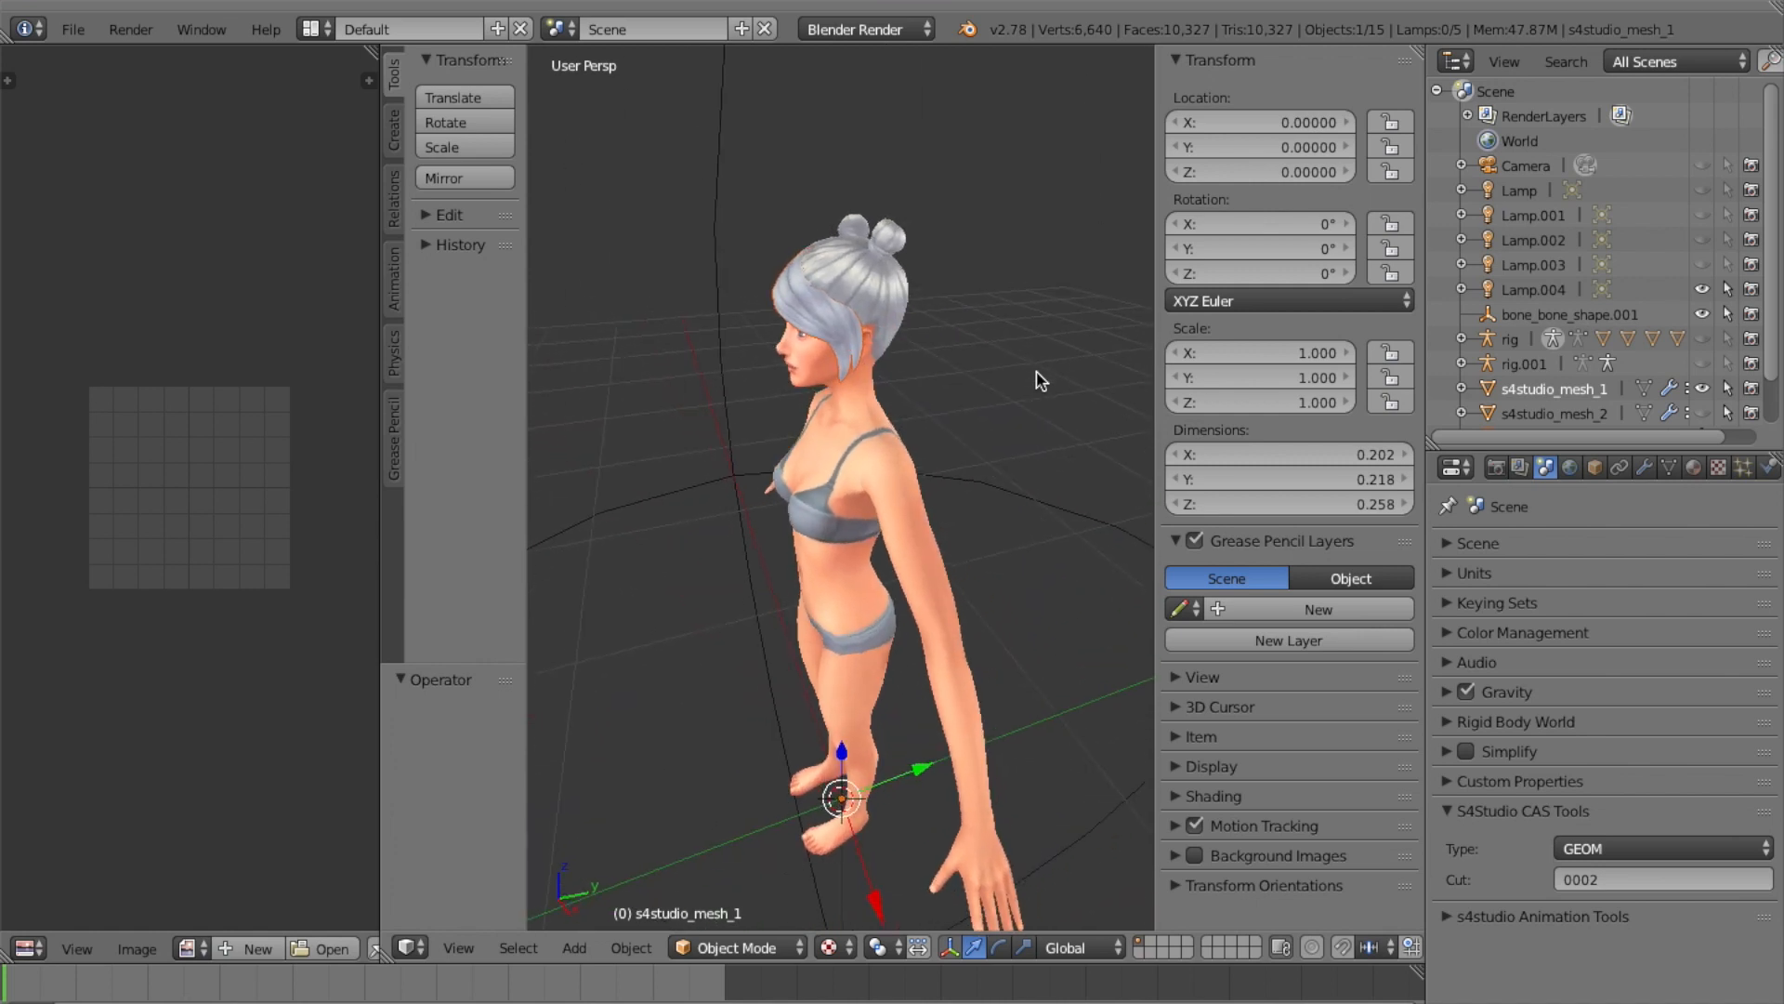
pyautogui.hscroll(-12, 1039, 380)
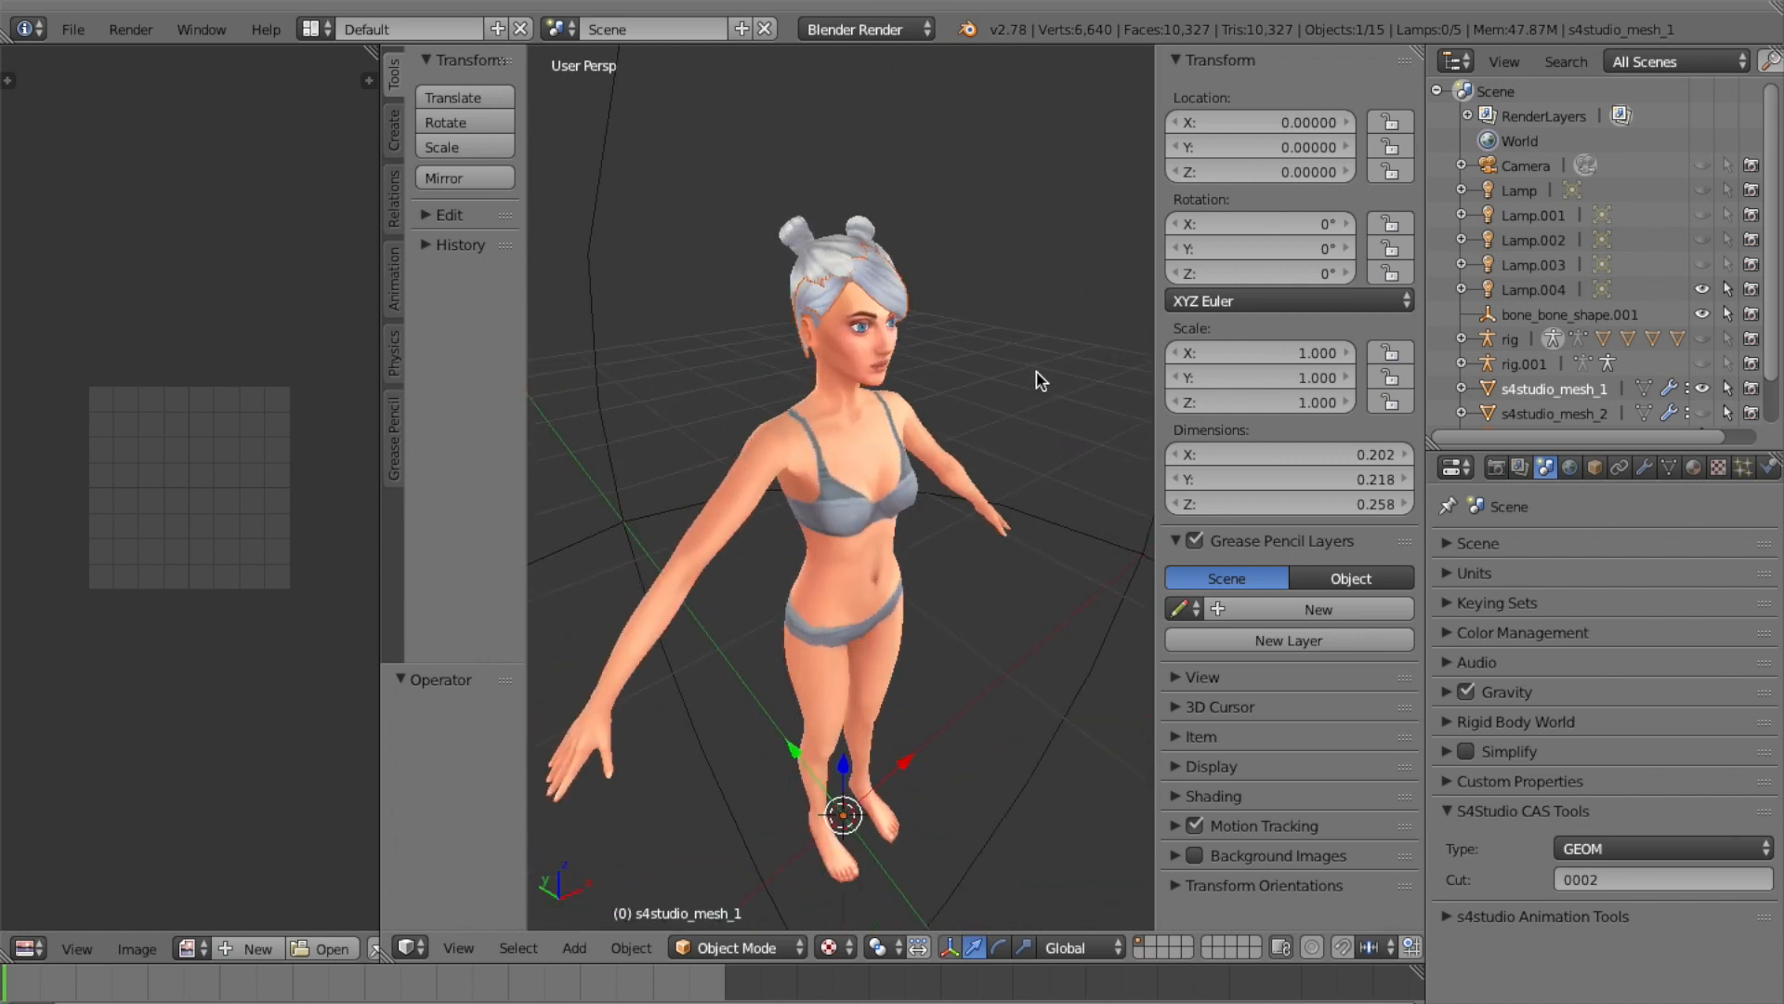
pyautogui.scroll(8, 1040, 381)
pyautogui.hscroll(7, 1040, 381)
pyautogui.hscroll(20, 1040, 381)
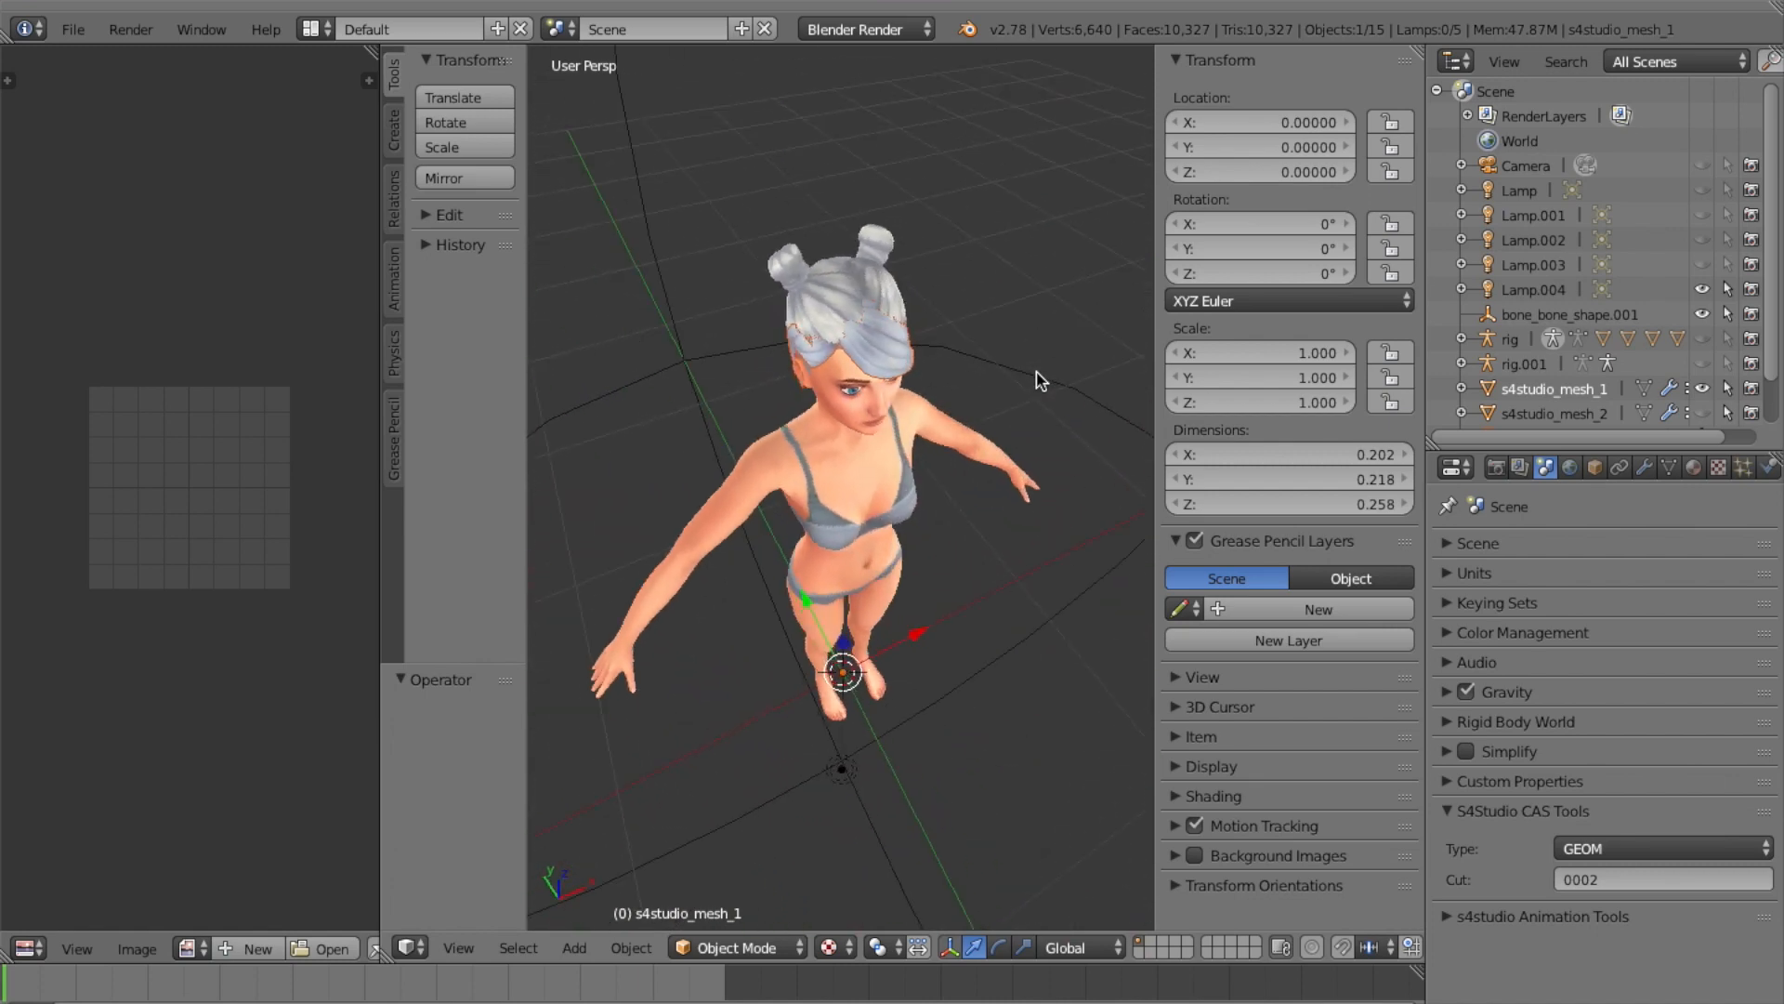
pyautogui.hscroll(6, 1039, 380)
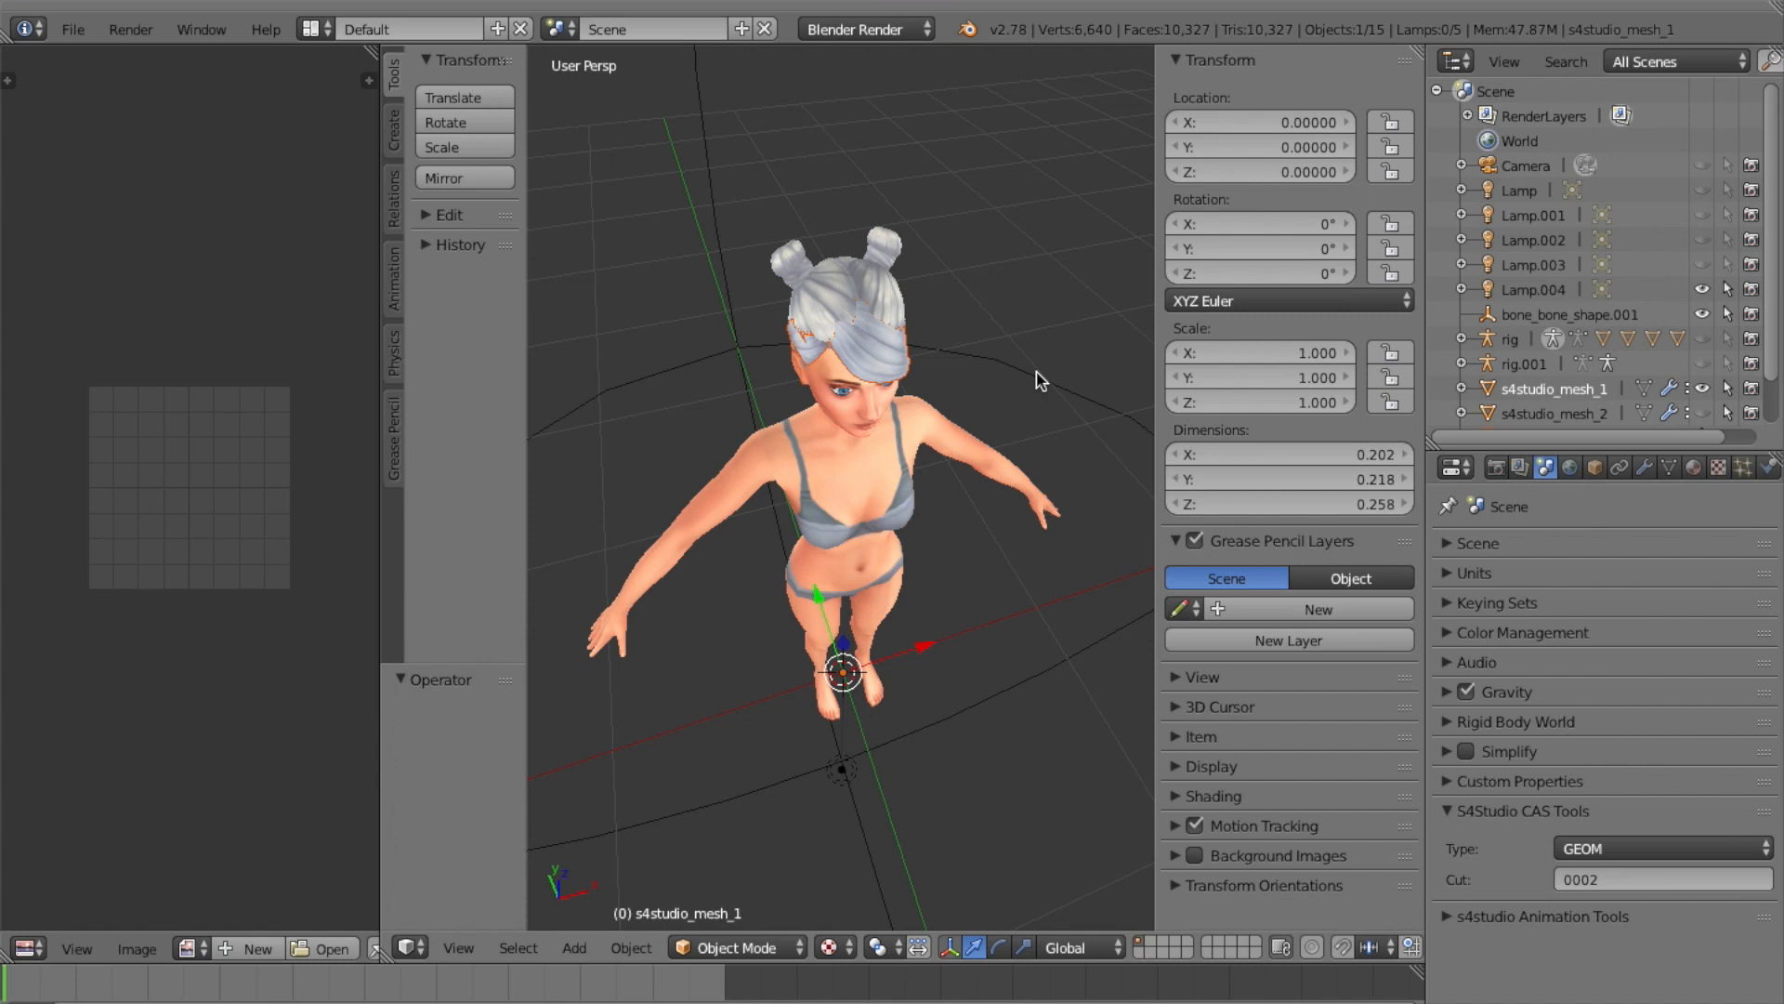
# Select the appended bangs object s4studio_mesh_2.001, enter Edit Mode and select all of its vertices, including the hidden ones behind
pyautogui.scroll(2, 931, 337)
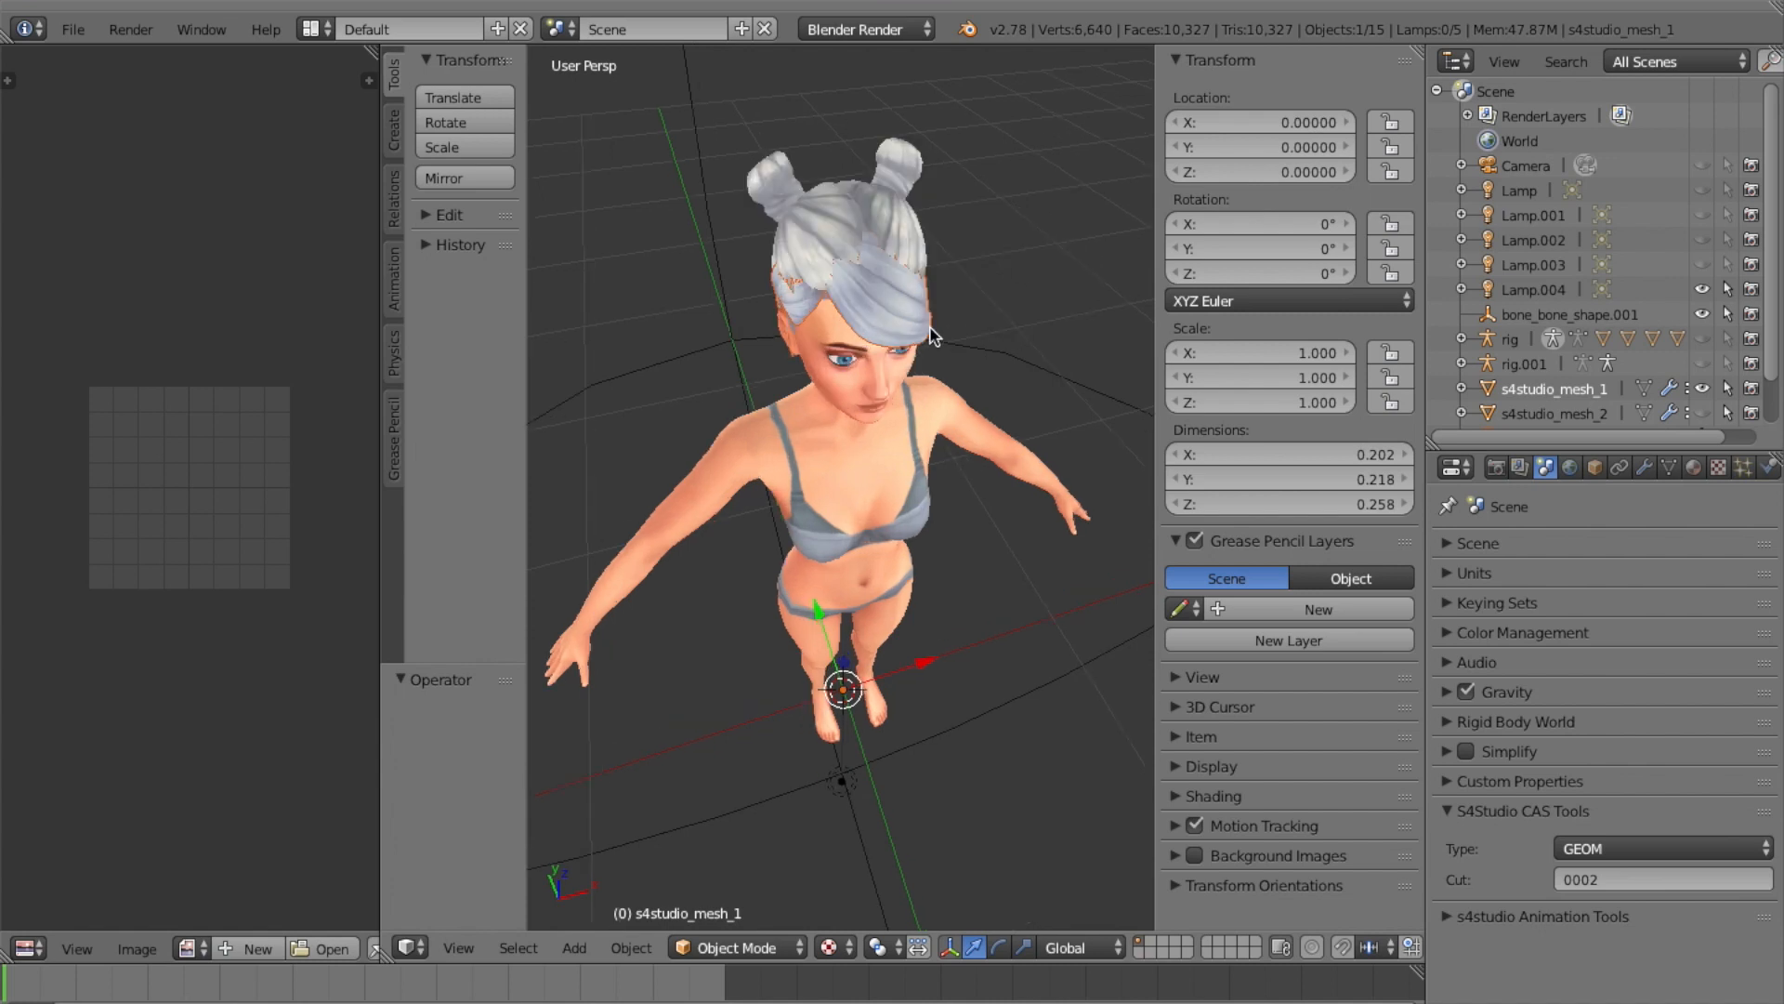
pyautogui.scroll(-2, 1589, 399)
pyautogui.click(1570, 390)
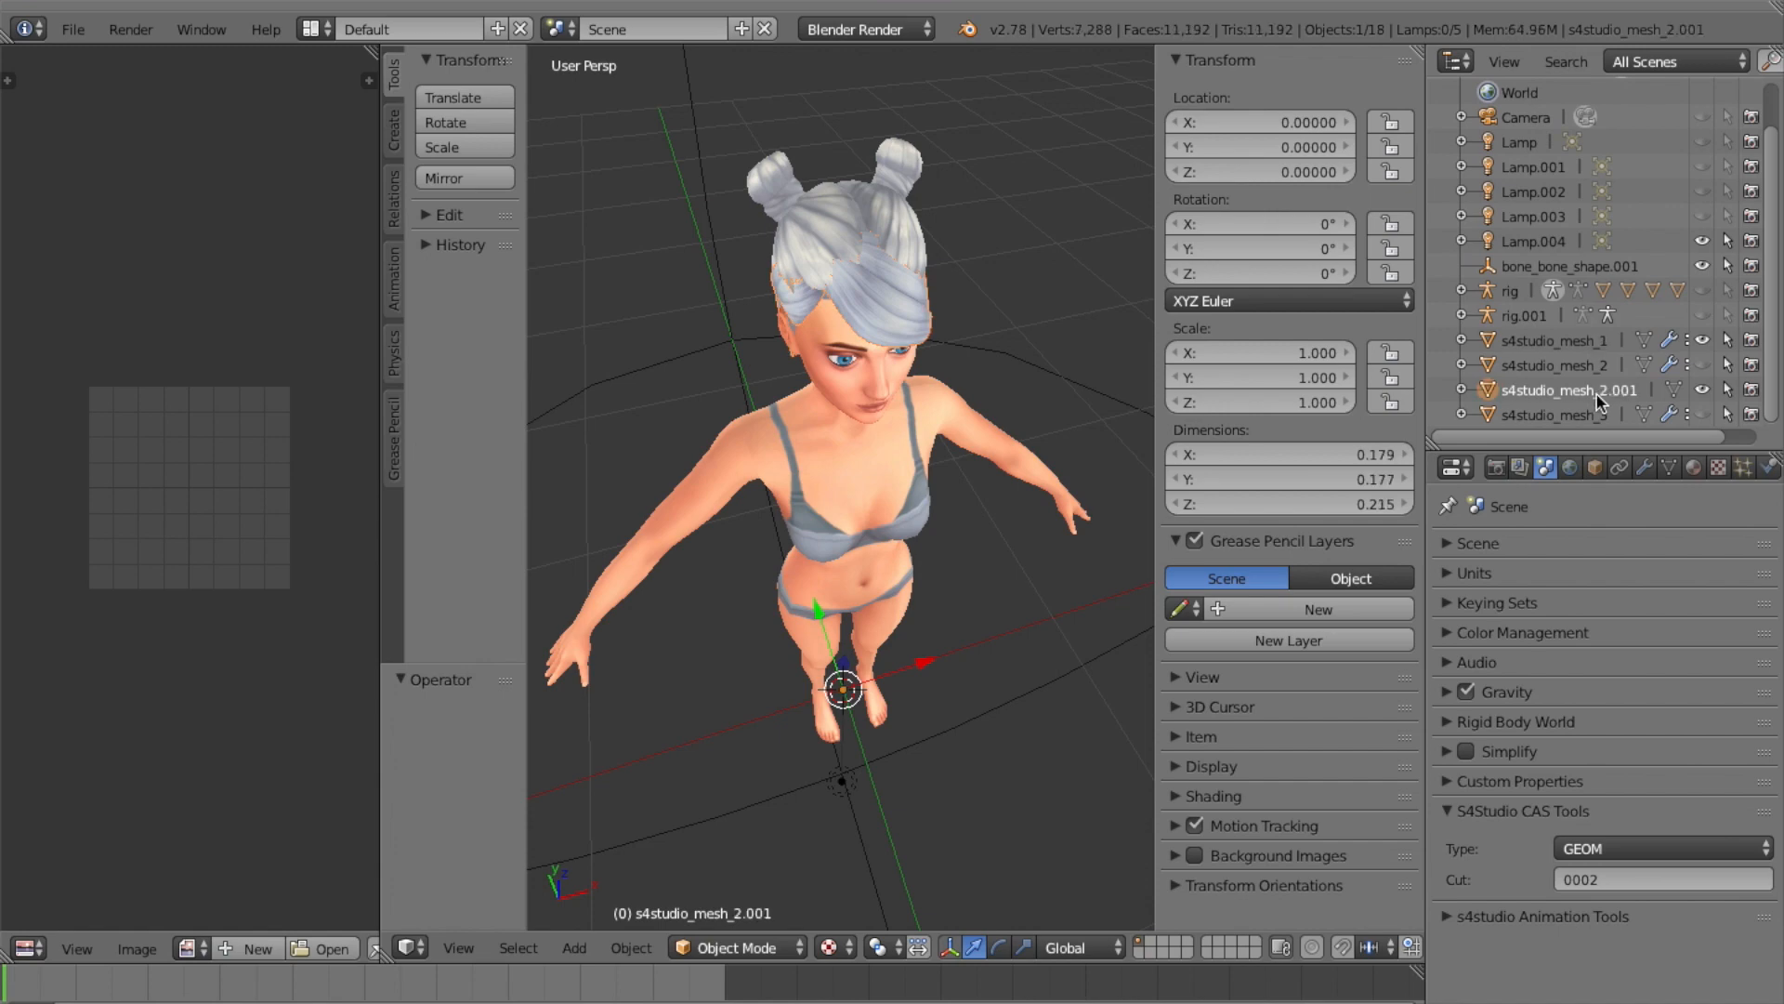
pyautogui.click(739, 947)
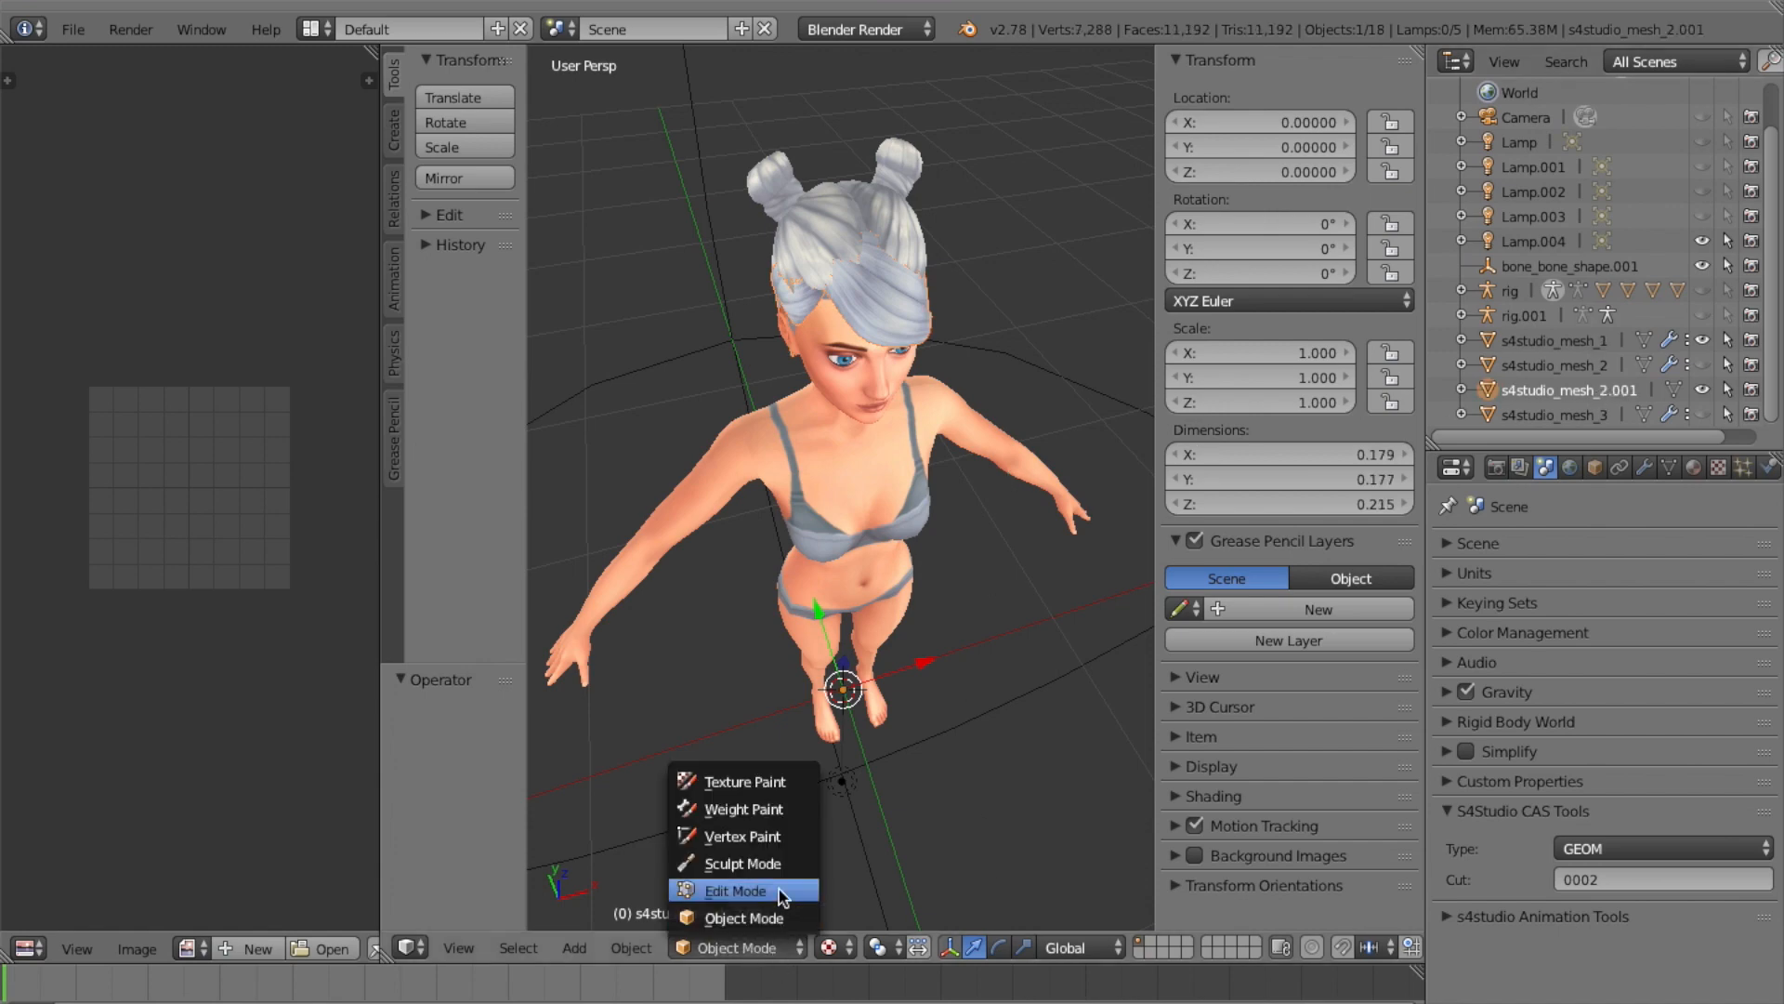
pyautogui.click(739, 890)
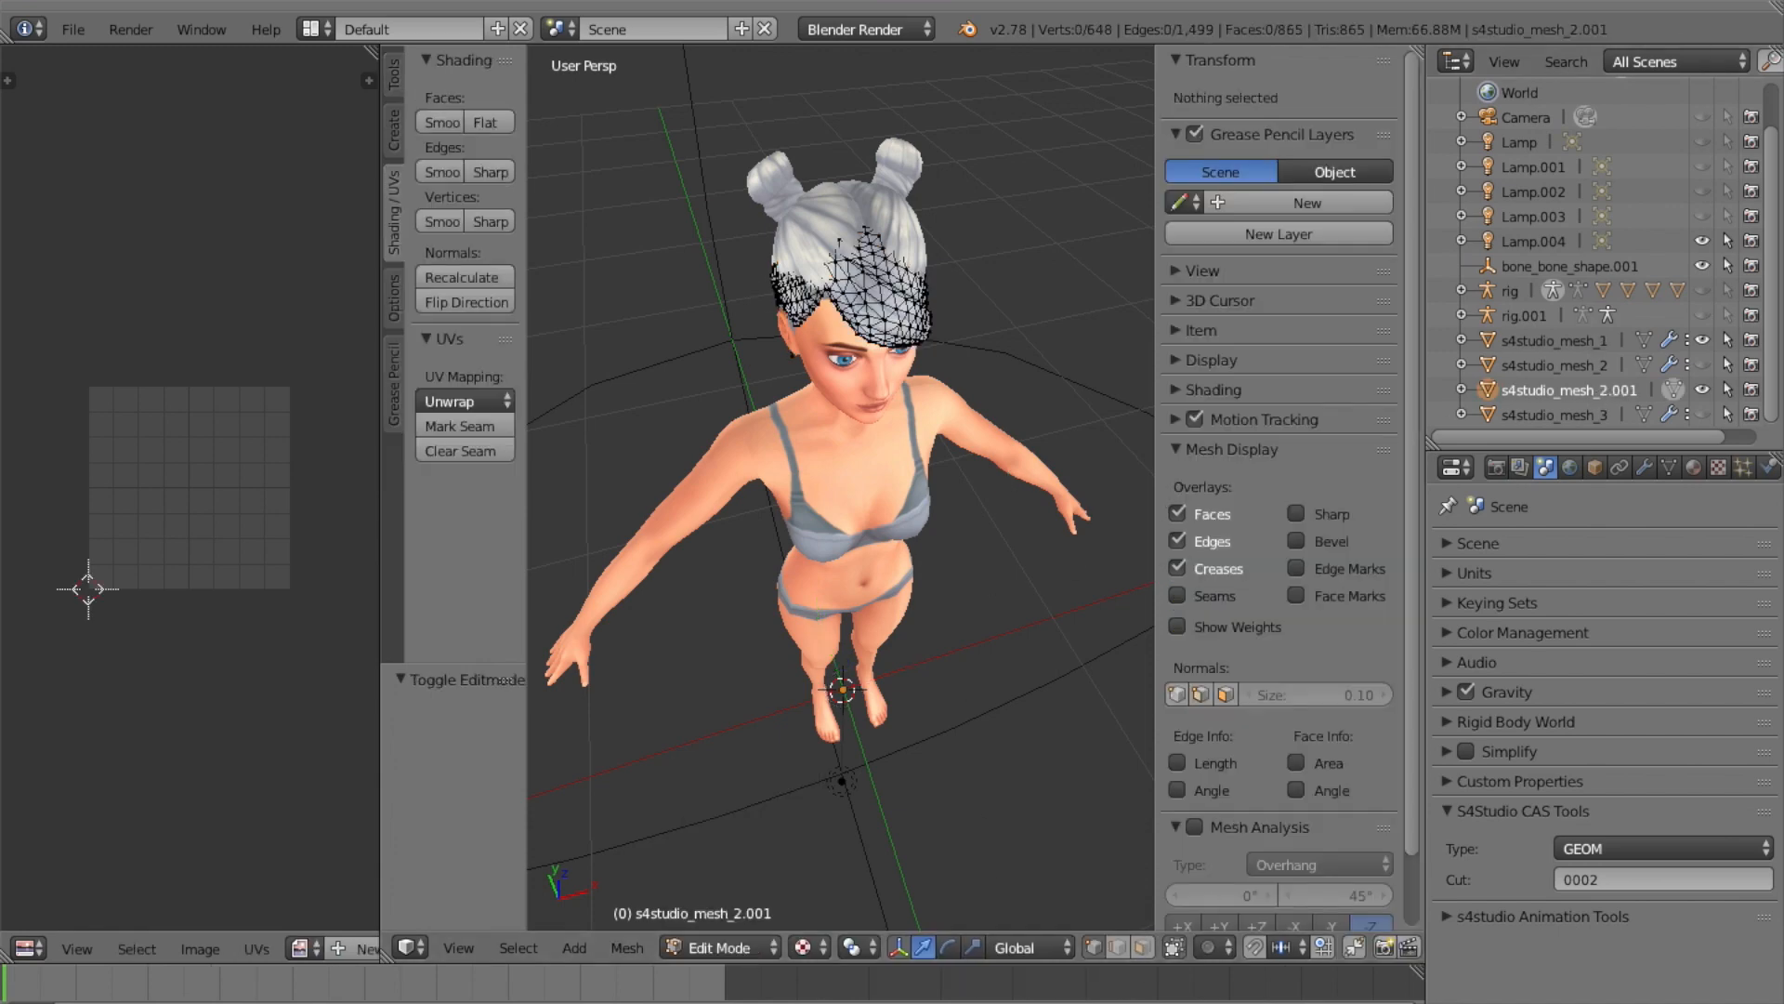
pyautogui.click(1174, 947)
pyautogui.press('b')
pyautogui.moveTo(723, 176); pyautogui.dragTo(1032, 460)
pyautogui.press('b')
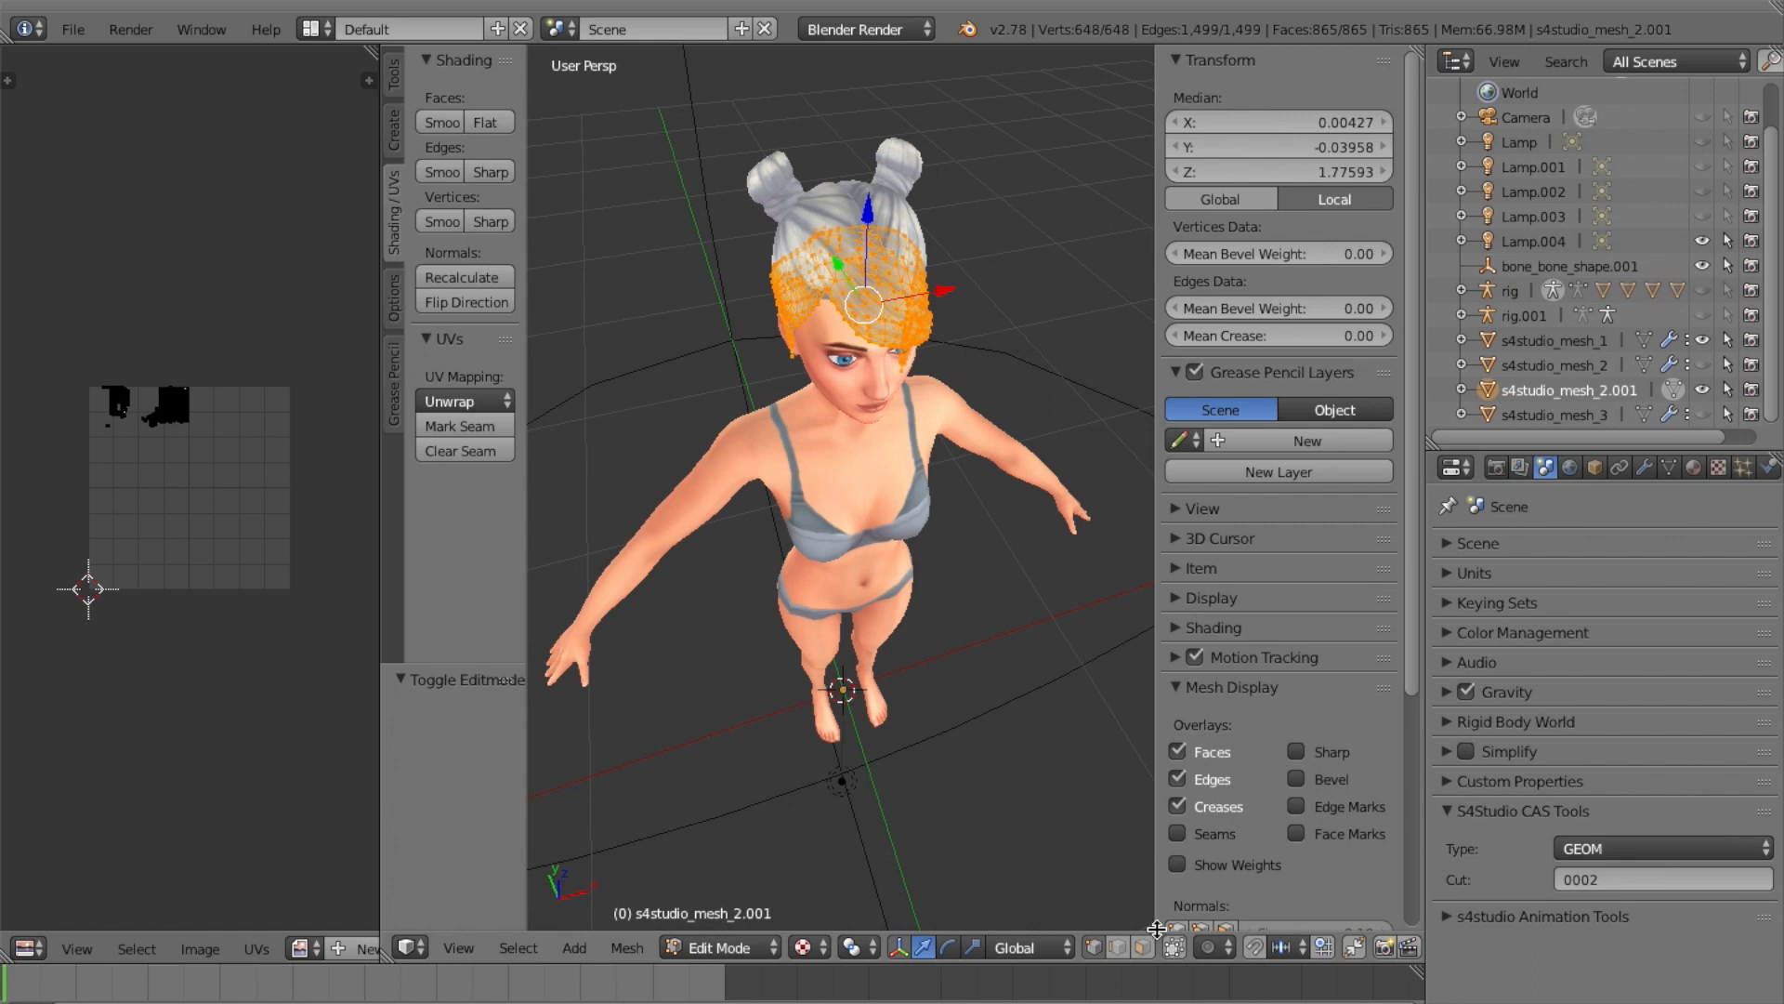
# Translate the selected bangs forward and down by about X 0.002, Y -0.018 and Z -0.012
pyautogui.click(394, 79)
pyautogui.click(454, 97)
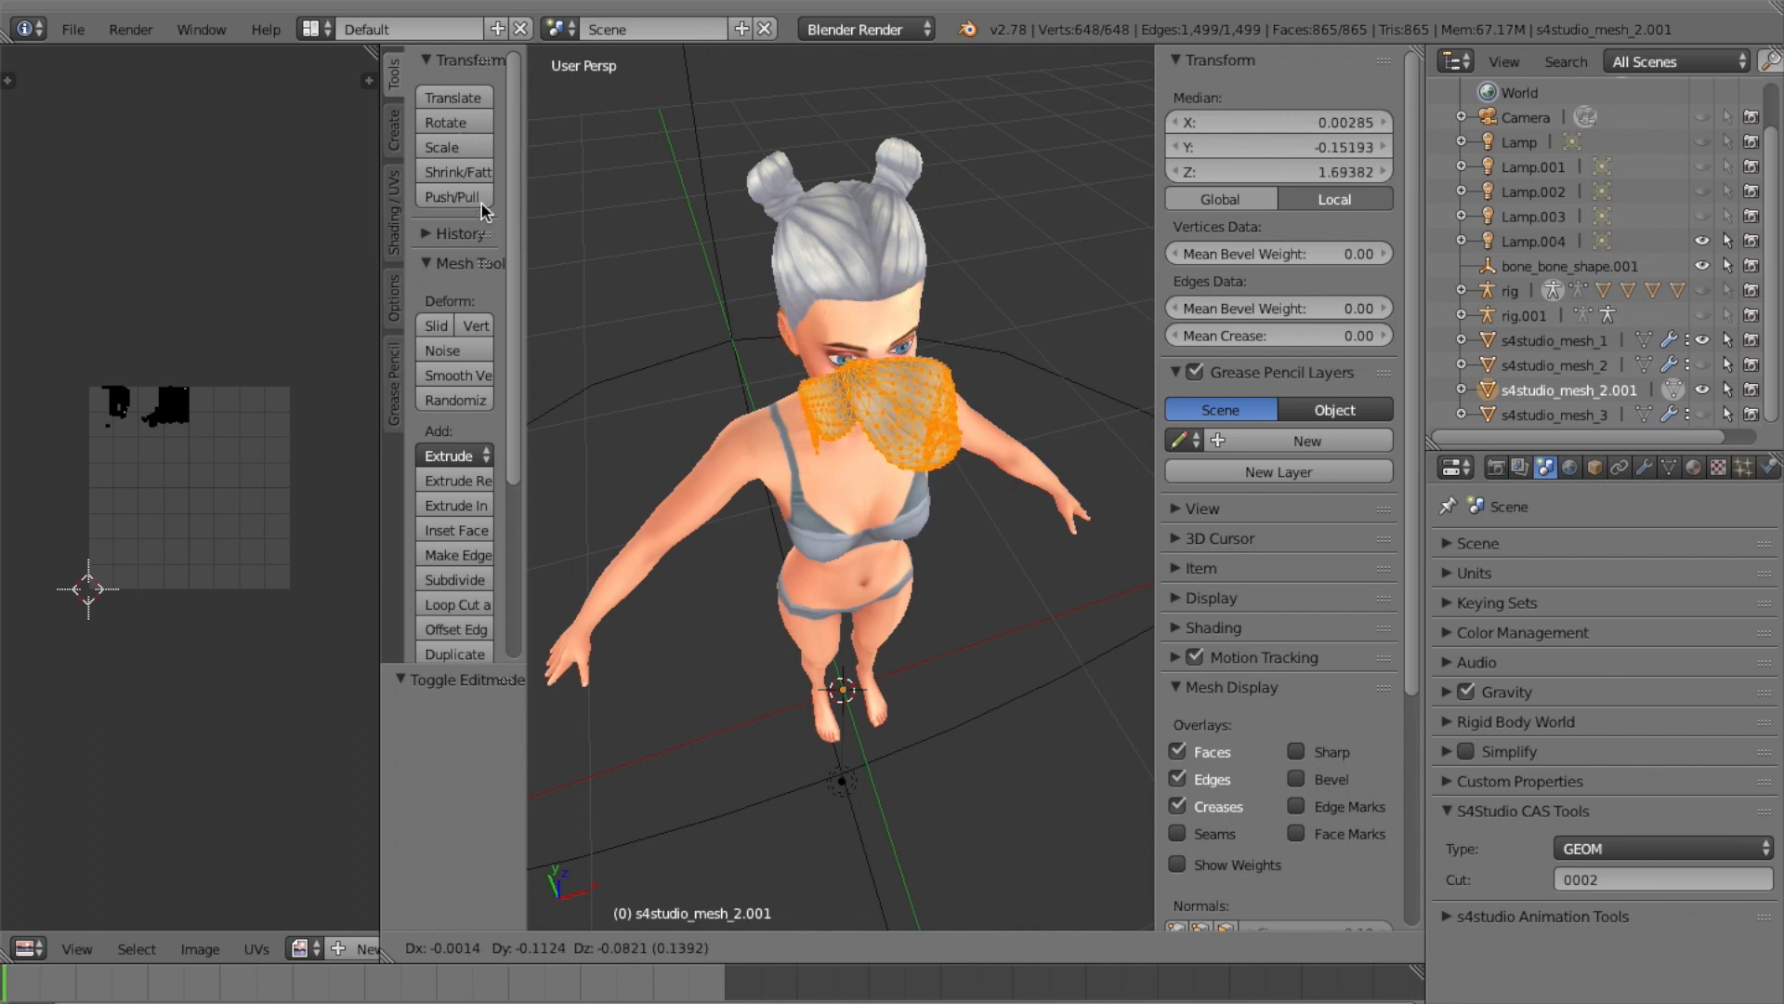
pyautogui.click(461, 121)
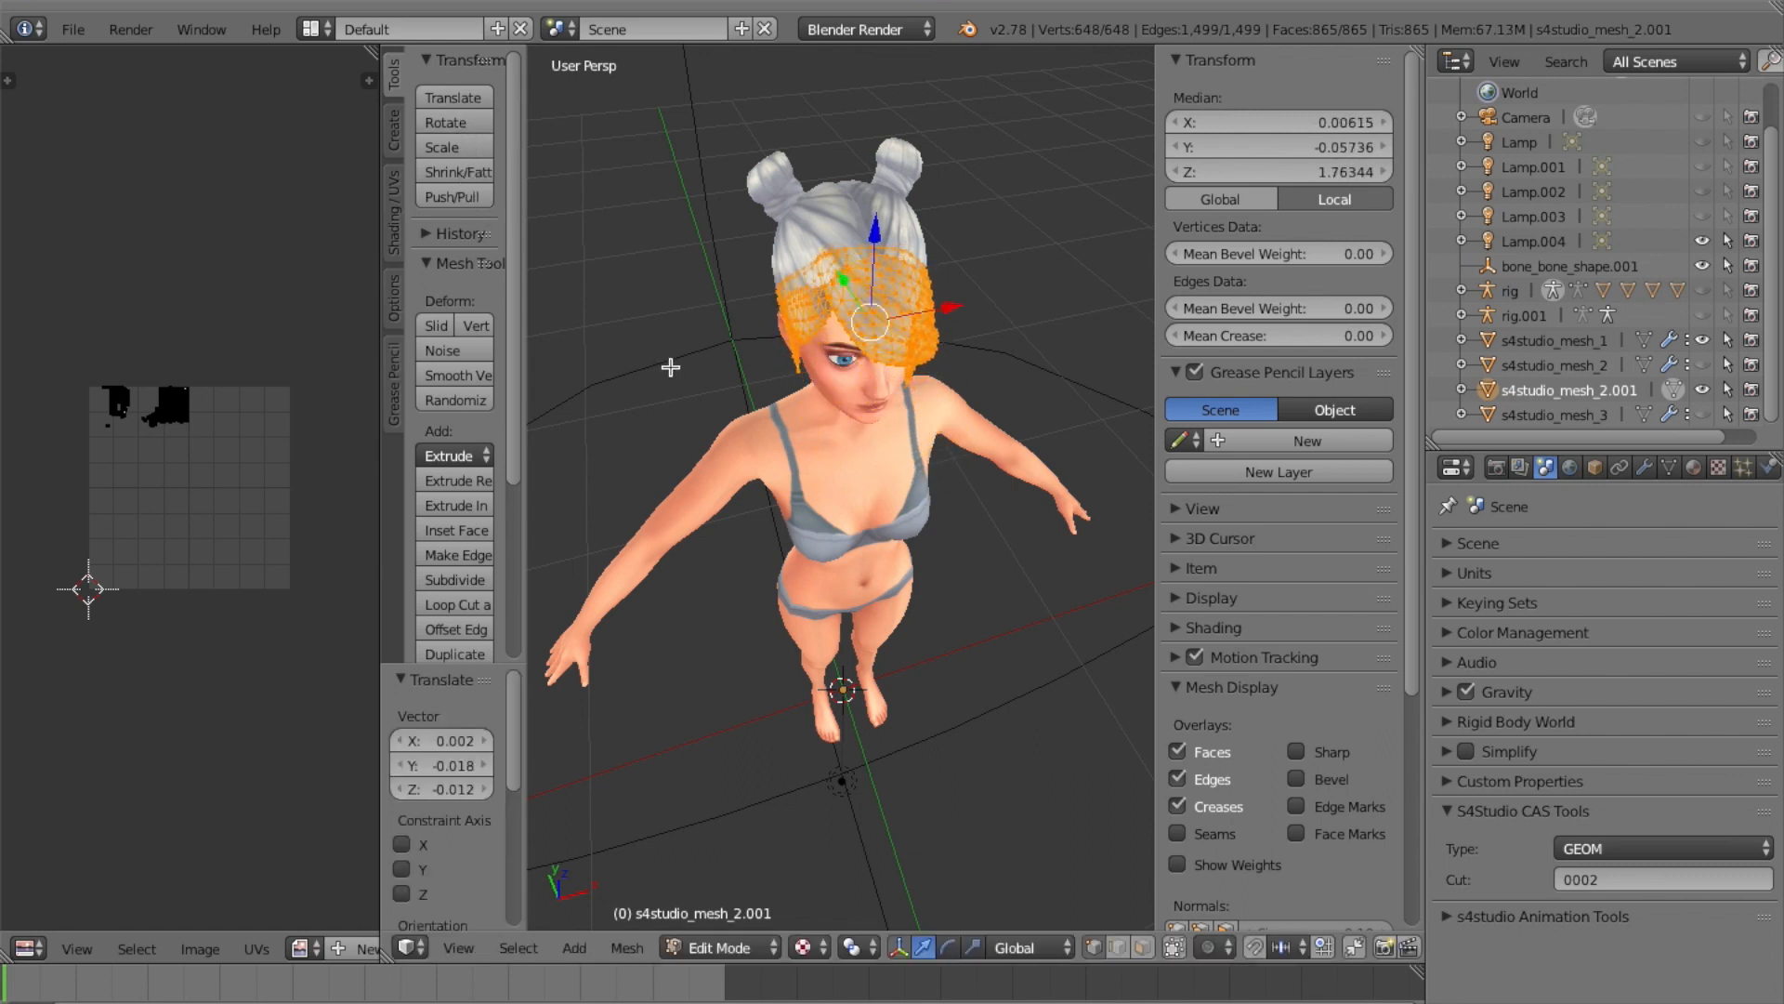
# Translate the bangs back and up against the head by about X 0.002, Y 0.015 and Z 0.018
pyautogui.hscroll(3, 682, 372)
pyautogui.scroll(-5, 682, 372)
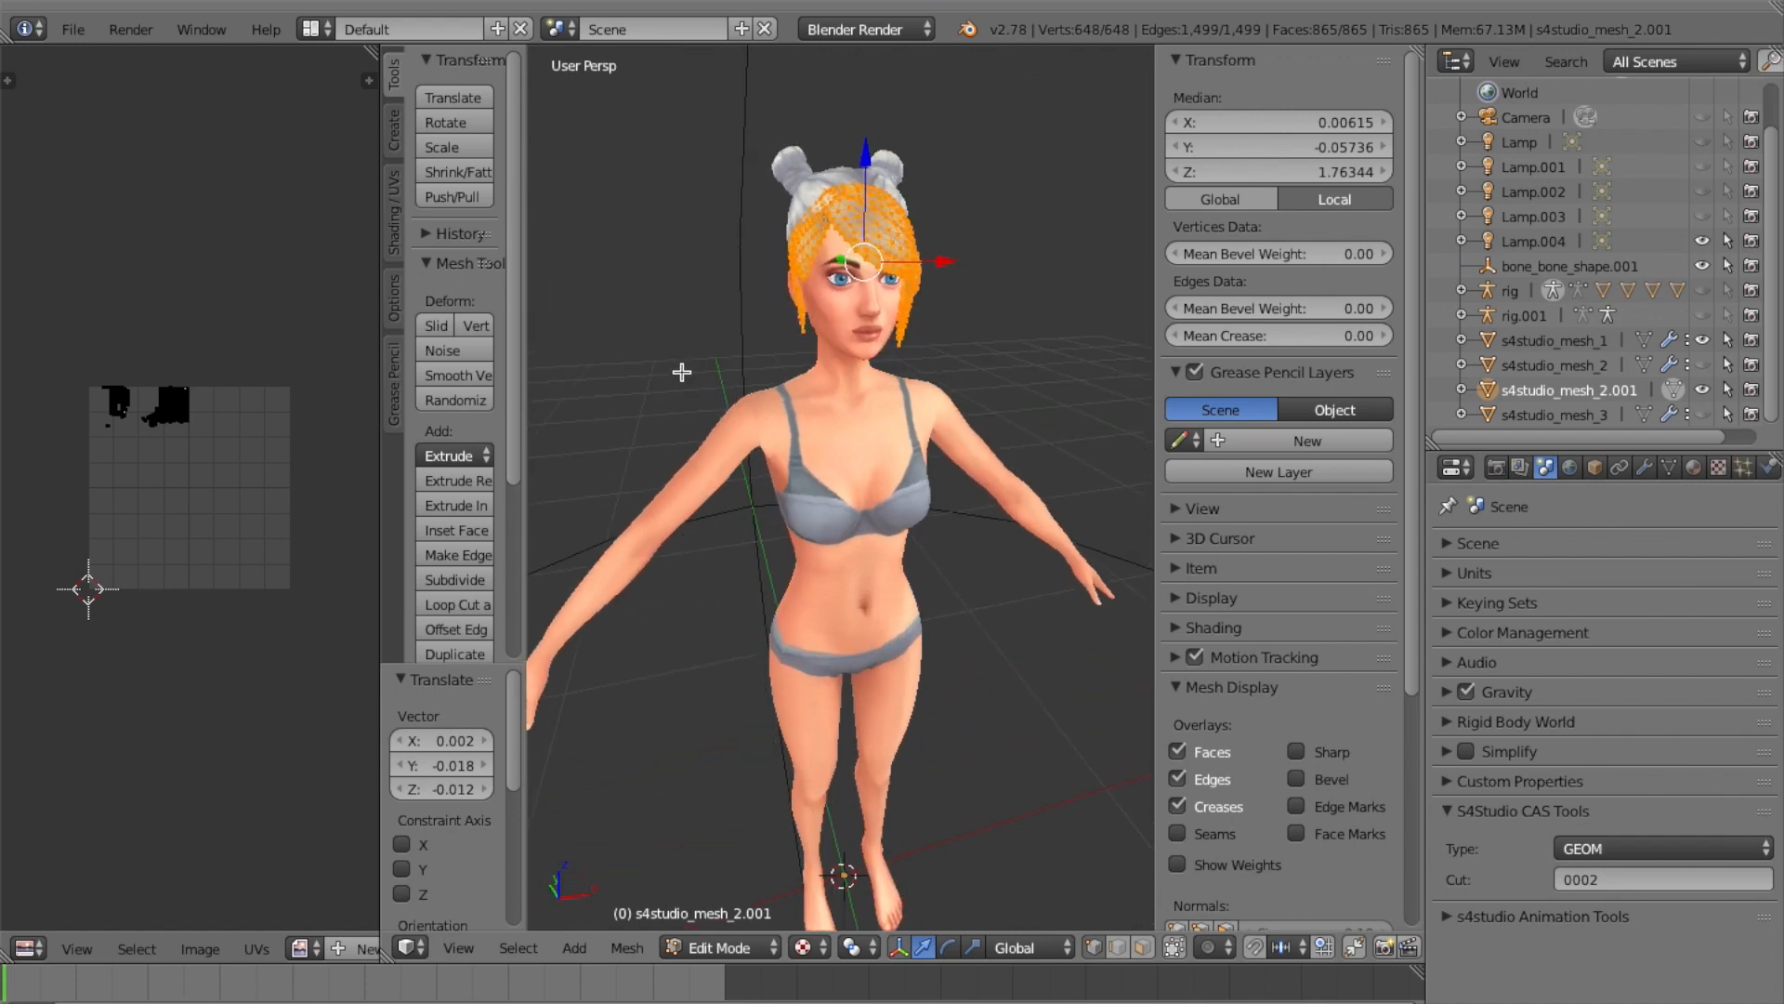
pyautogui.hscroll(3, 681, 371)
pyautogui.hscroll(8, 681, 372)
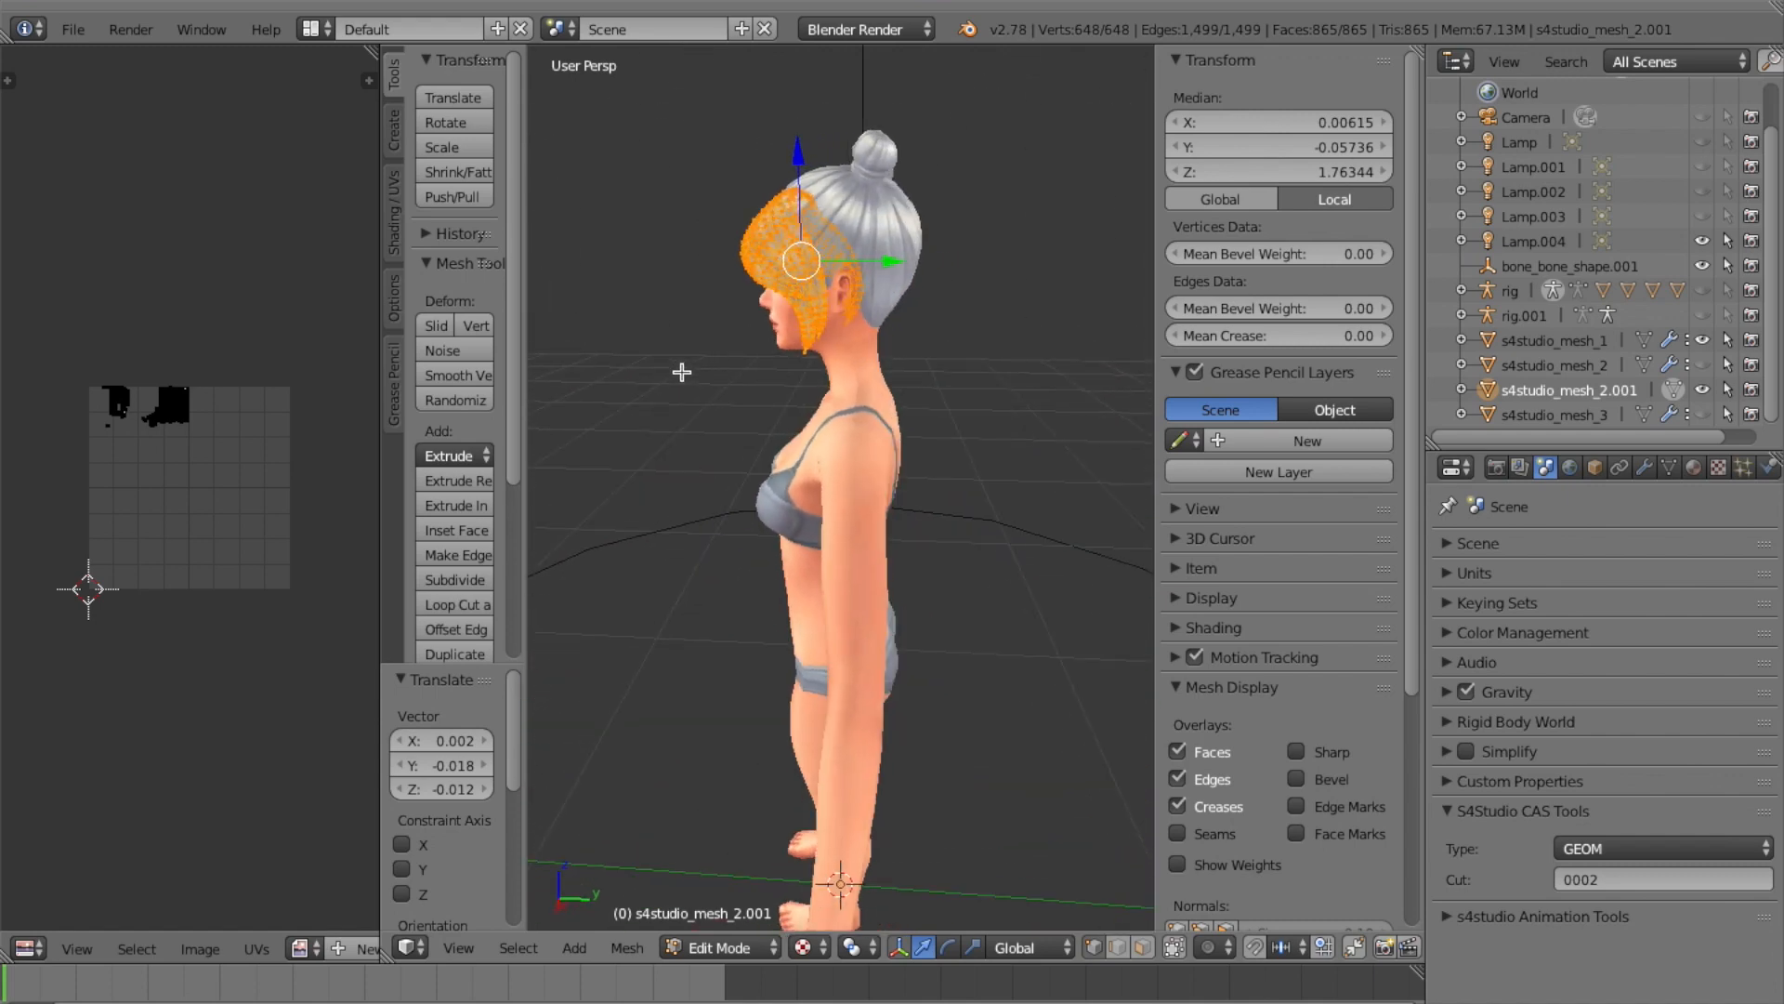
pyautogui.hscroll(-8, 682, 372)
pyautogui.hscroll(-5, 681, 371)
pyautogui.hscroll(4, 682, 372)
pyautogui.hscroll(-10, 681, 372)
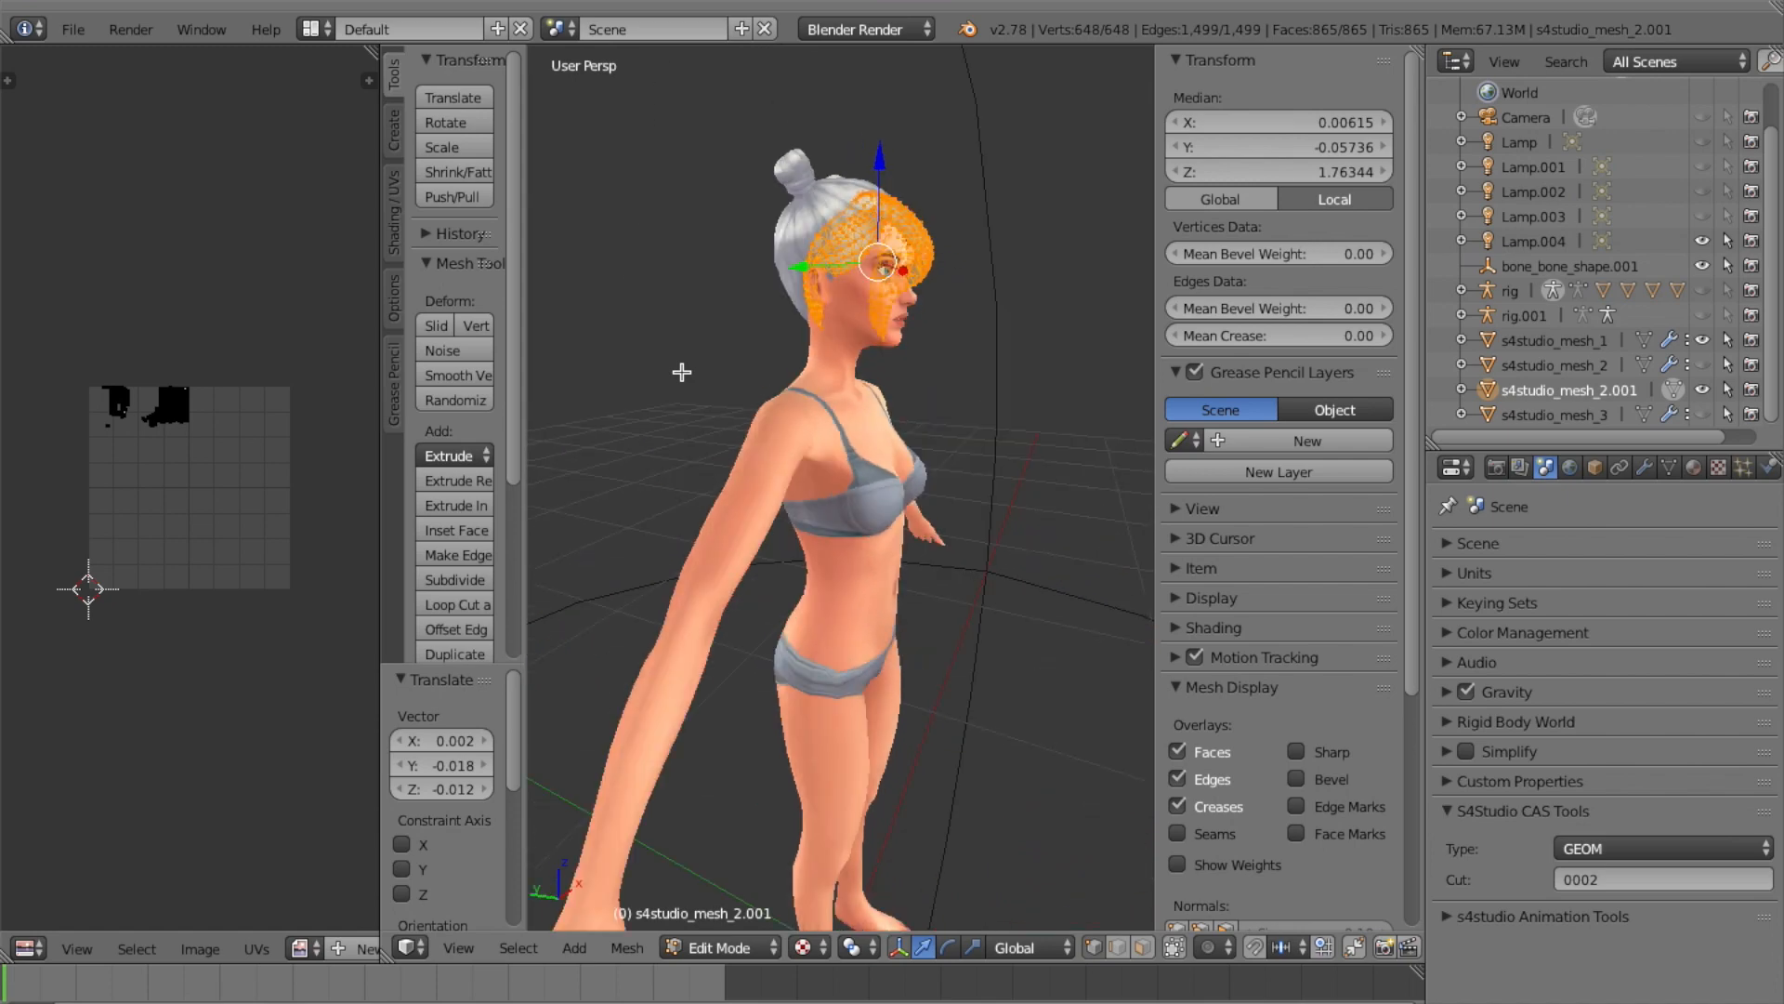
pyautogui.hscroll(3, 681, 372)
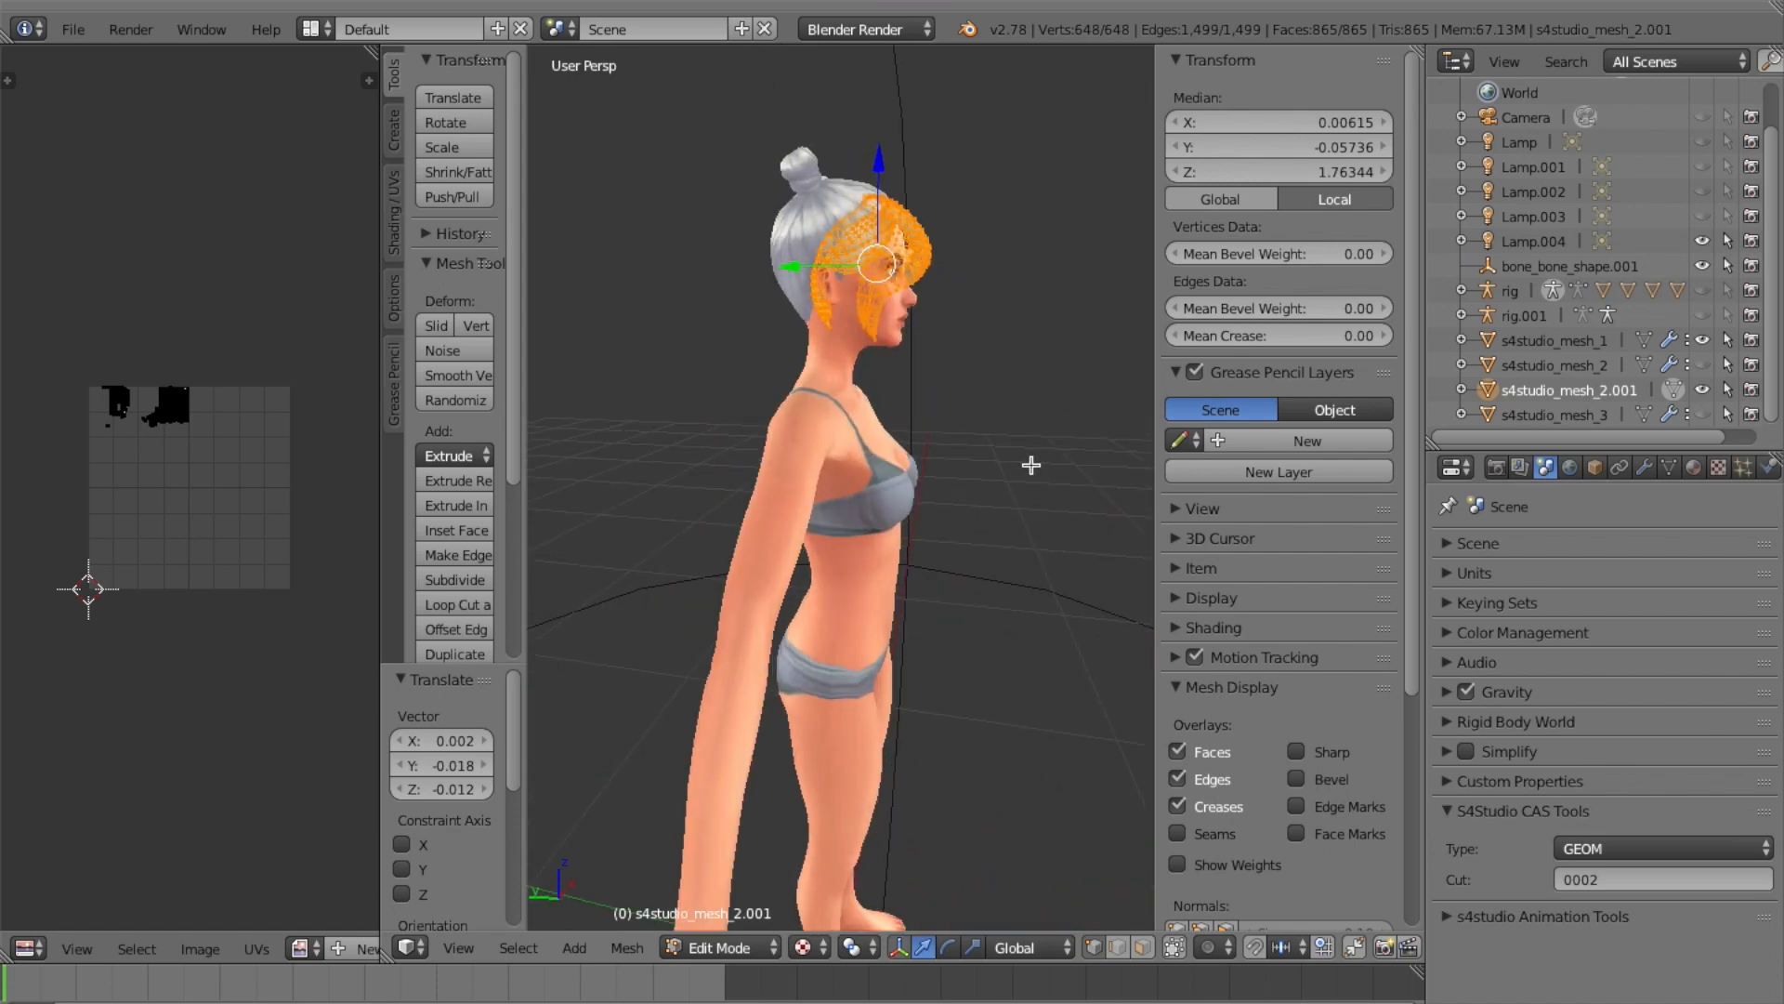
pyautogui.click(462, 95)
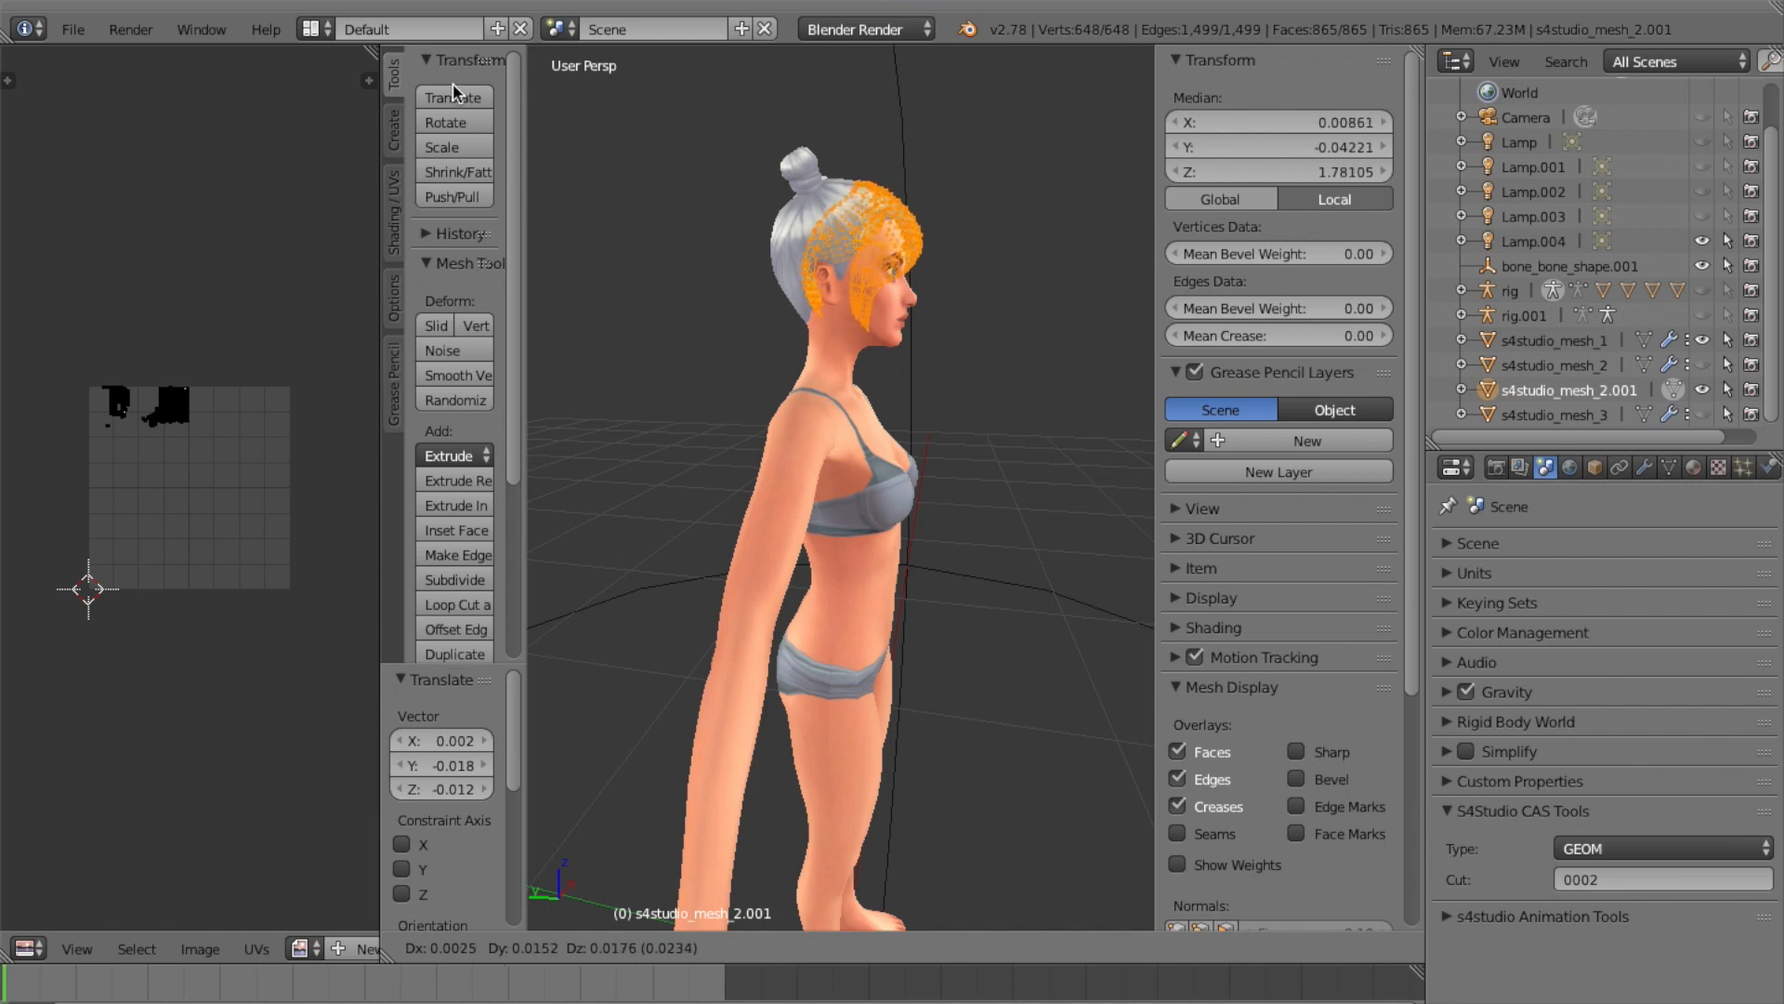
pyautogui.click(455, 90)
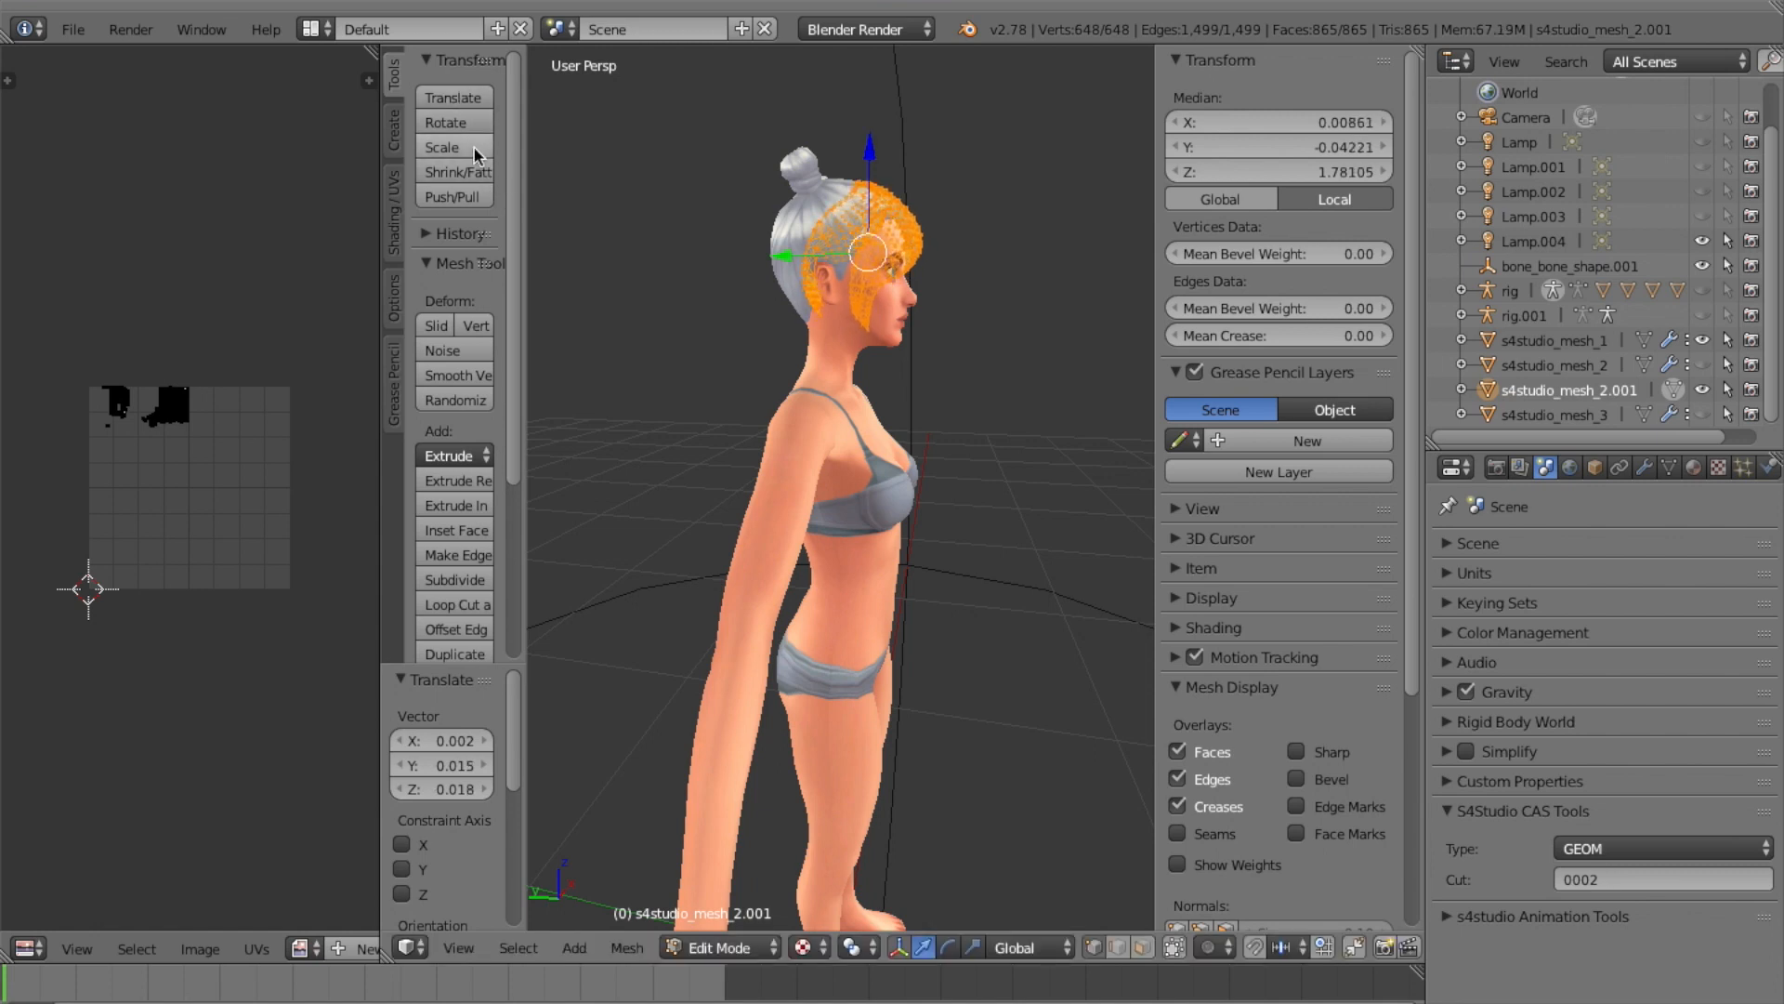
# Scale the bangs uniformly by about 1.023 and return to Object Mode
pyautogui.click(443, 147)
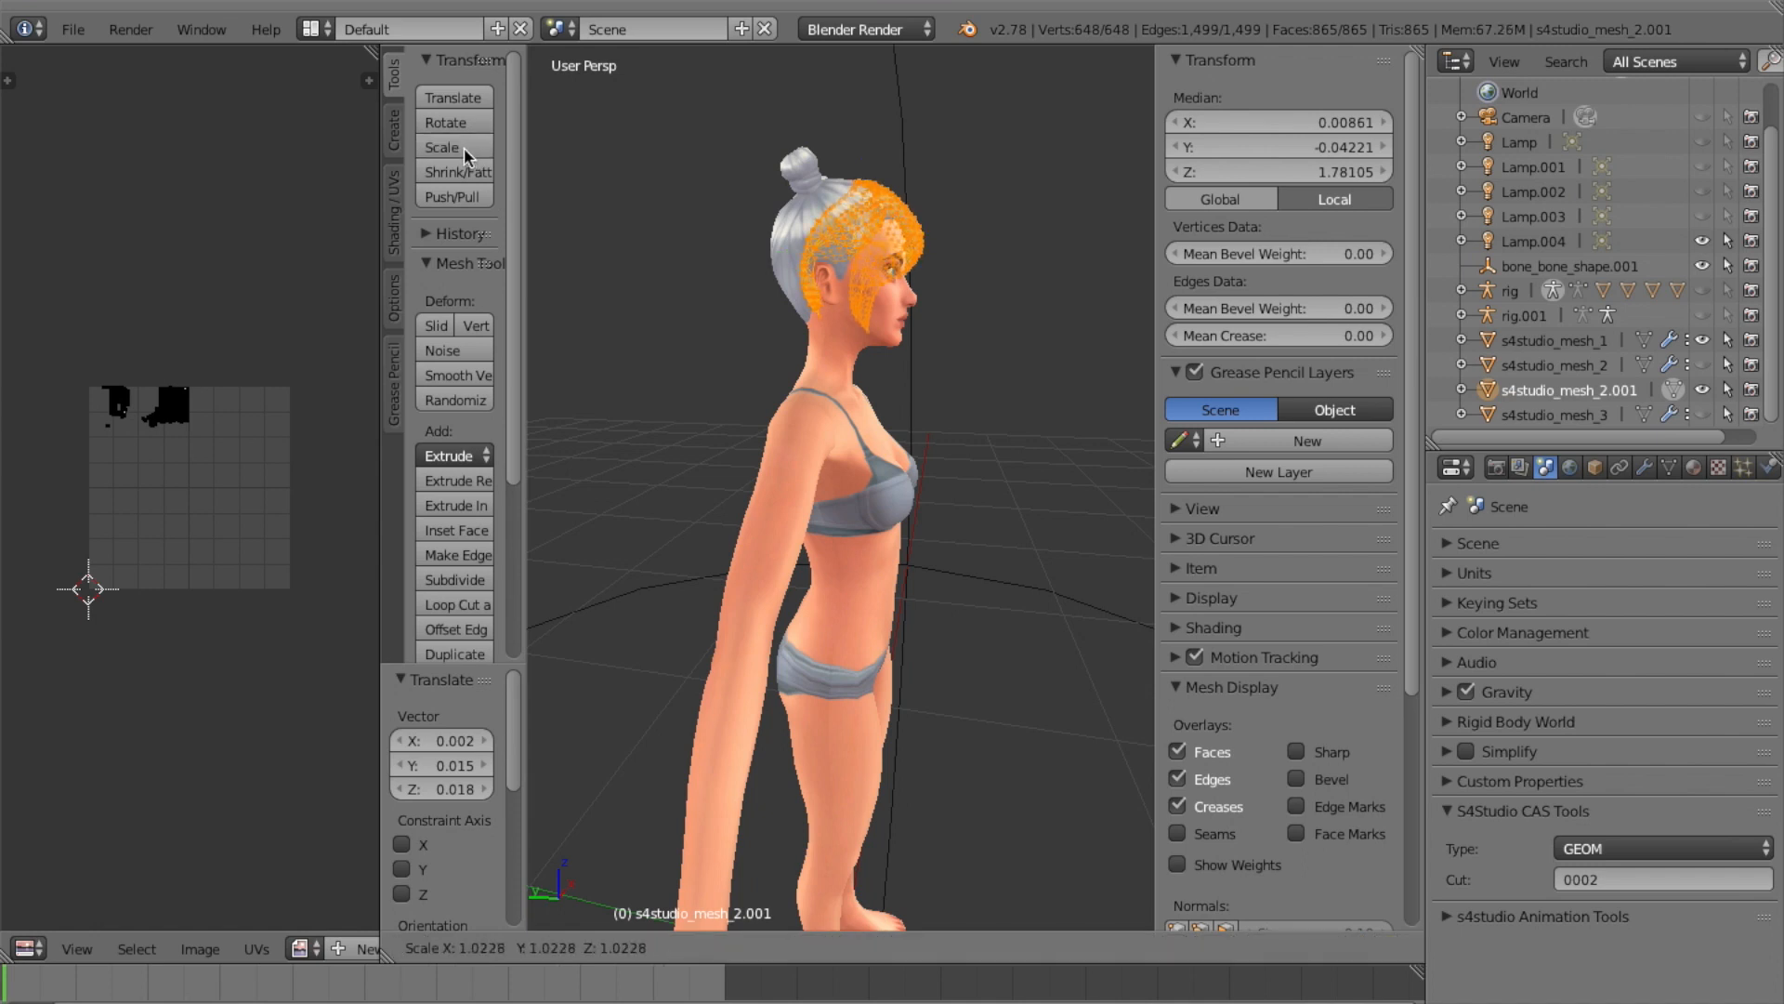
pyautogui.click(464, 147)
pyautogui.click(735, 947)
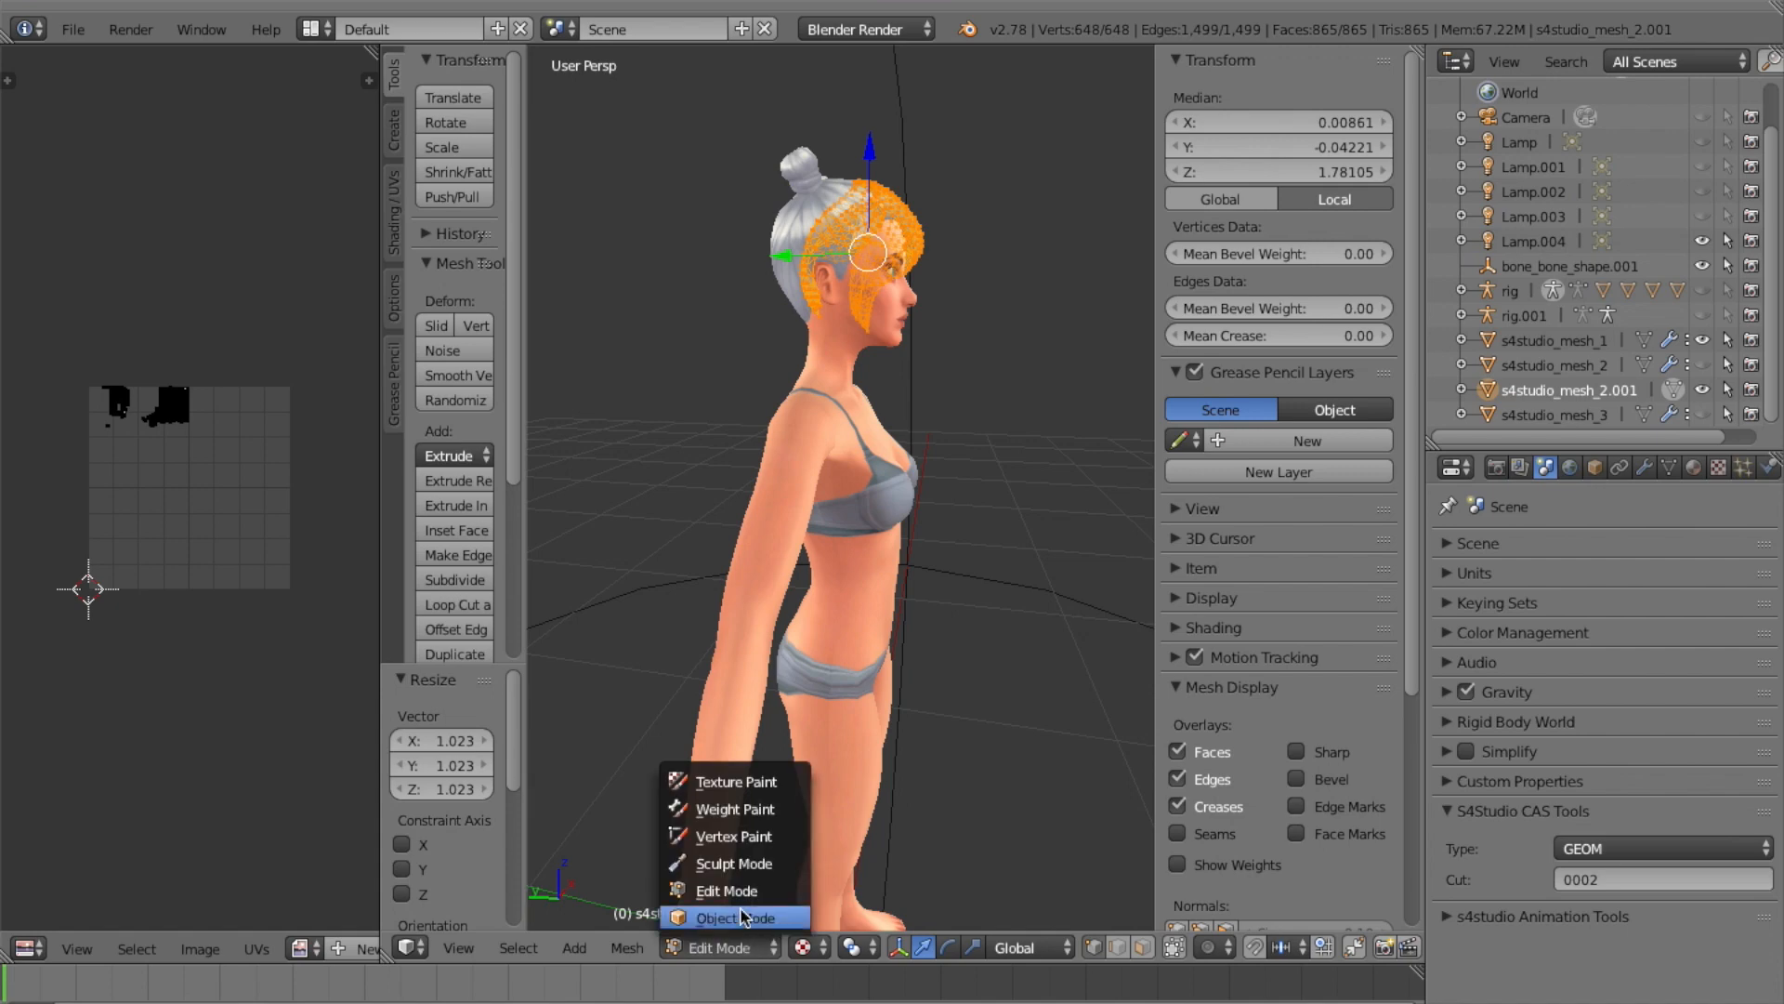
pyautogui.click(739, 916)
# Check the bangs' fit from both sides, then switch s4studio_mesh_2.001 to Sculpt Mode with the Grab brush
pyautogui.hscroll(10, 945, 565)
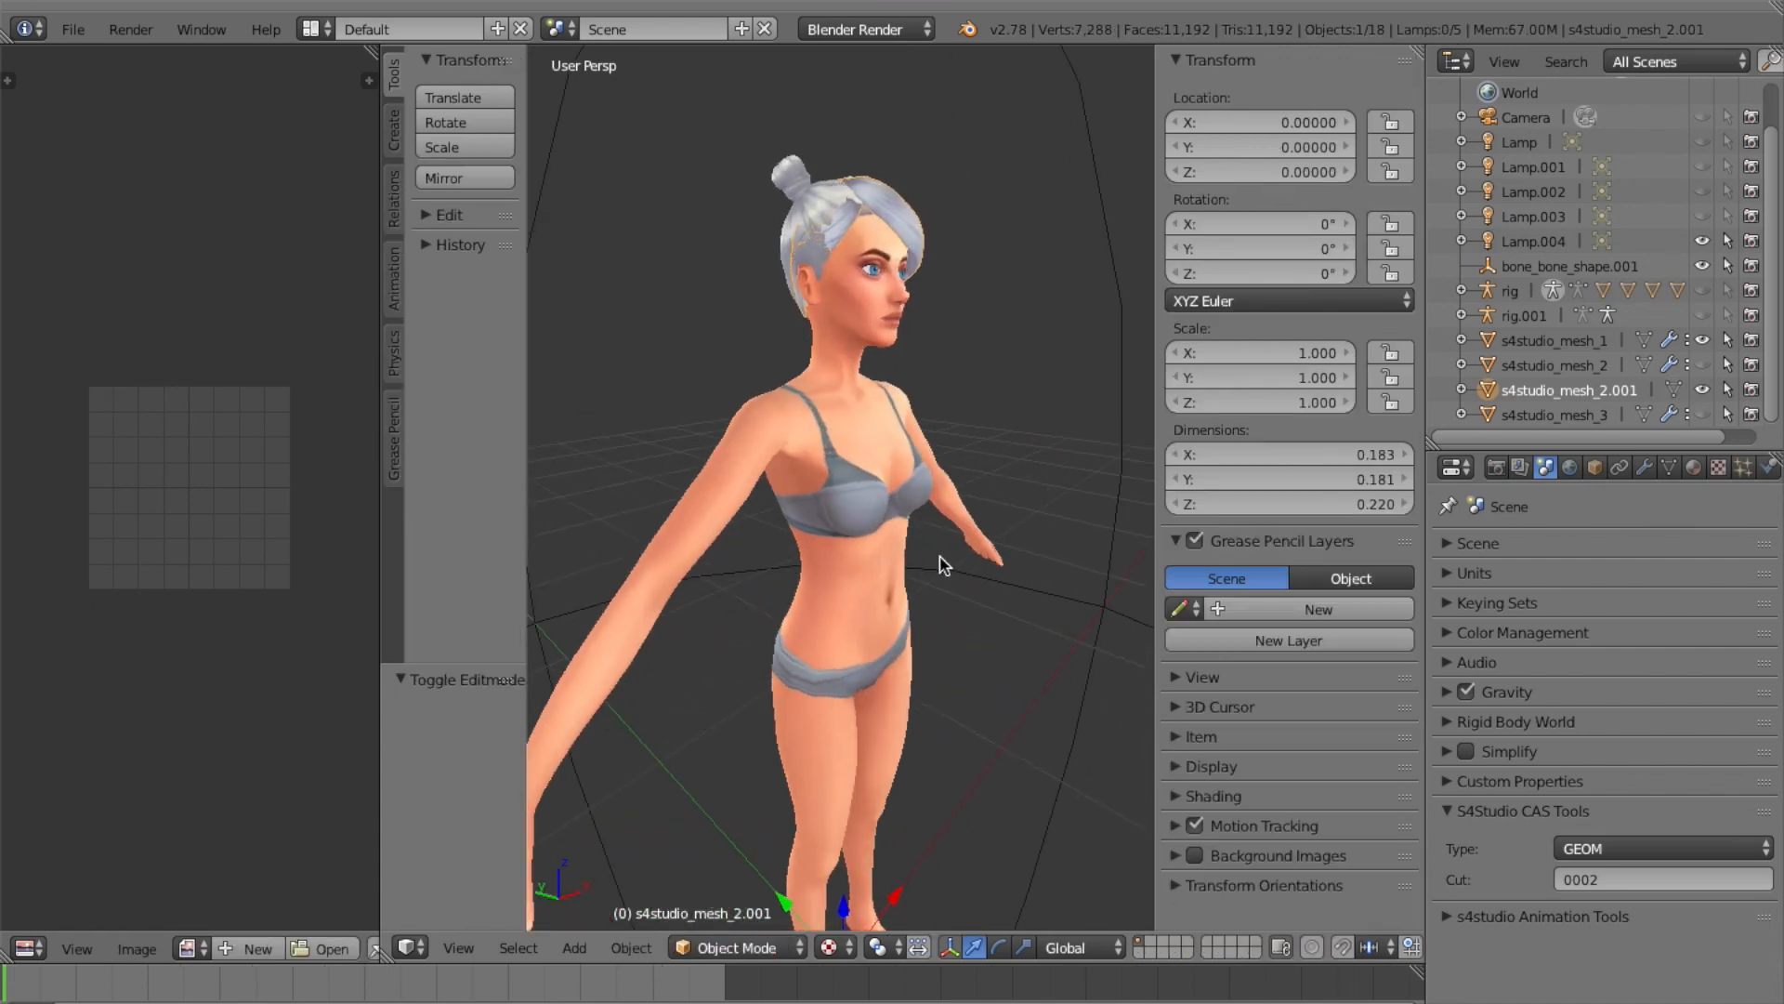
pyautogui.hscroll(-6, 944, 565)
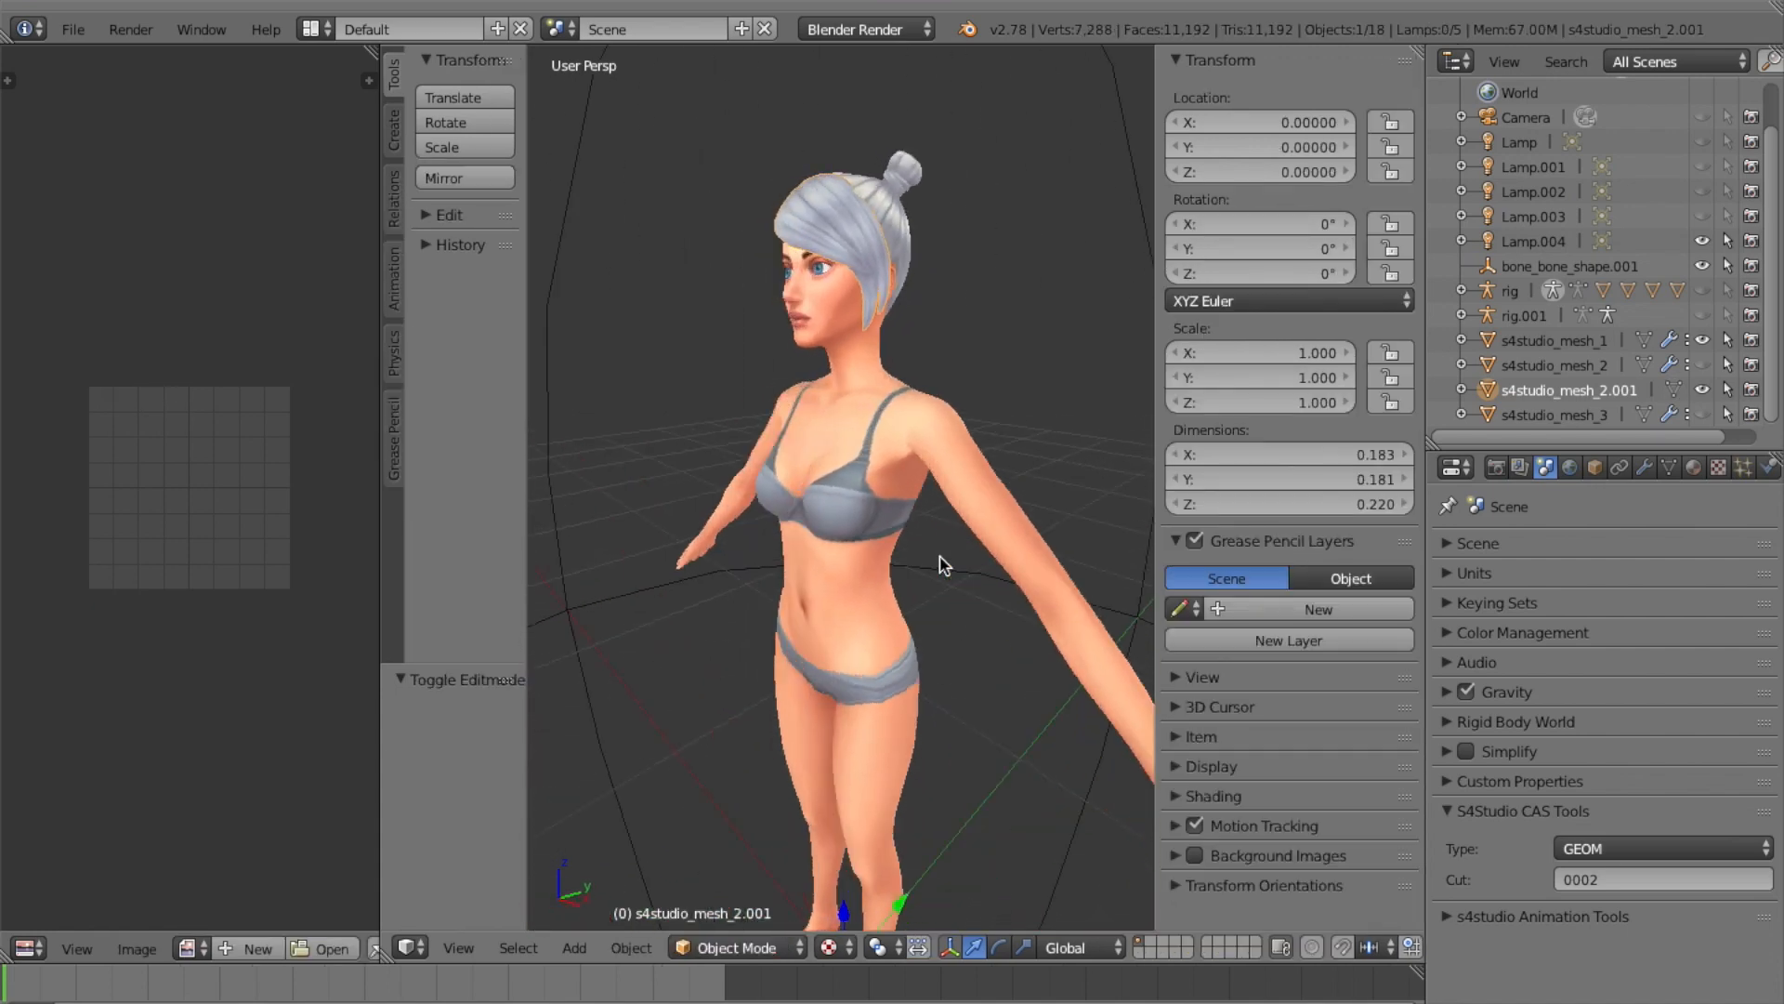
pyautogui.scroll(5, 889, 237)
pyautogui.hscroll(-6, 890, 244)
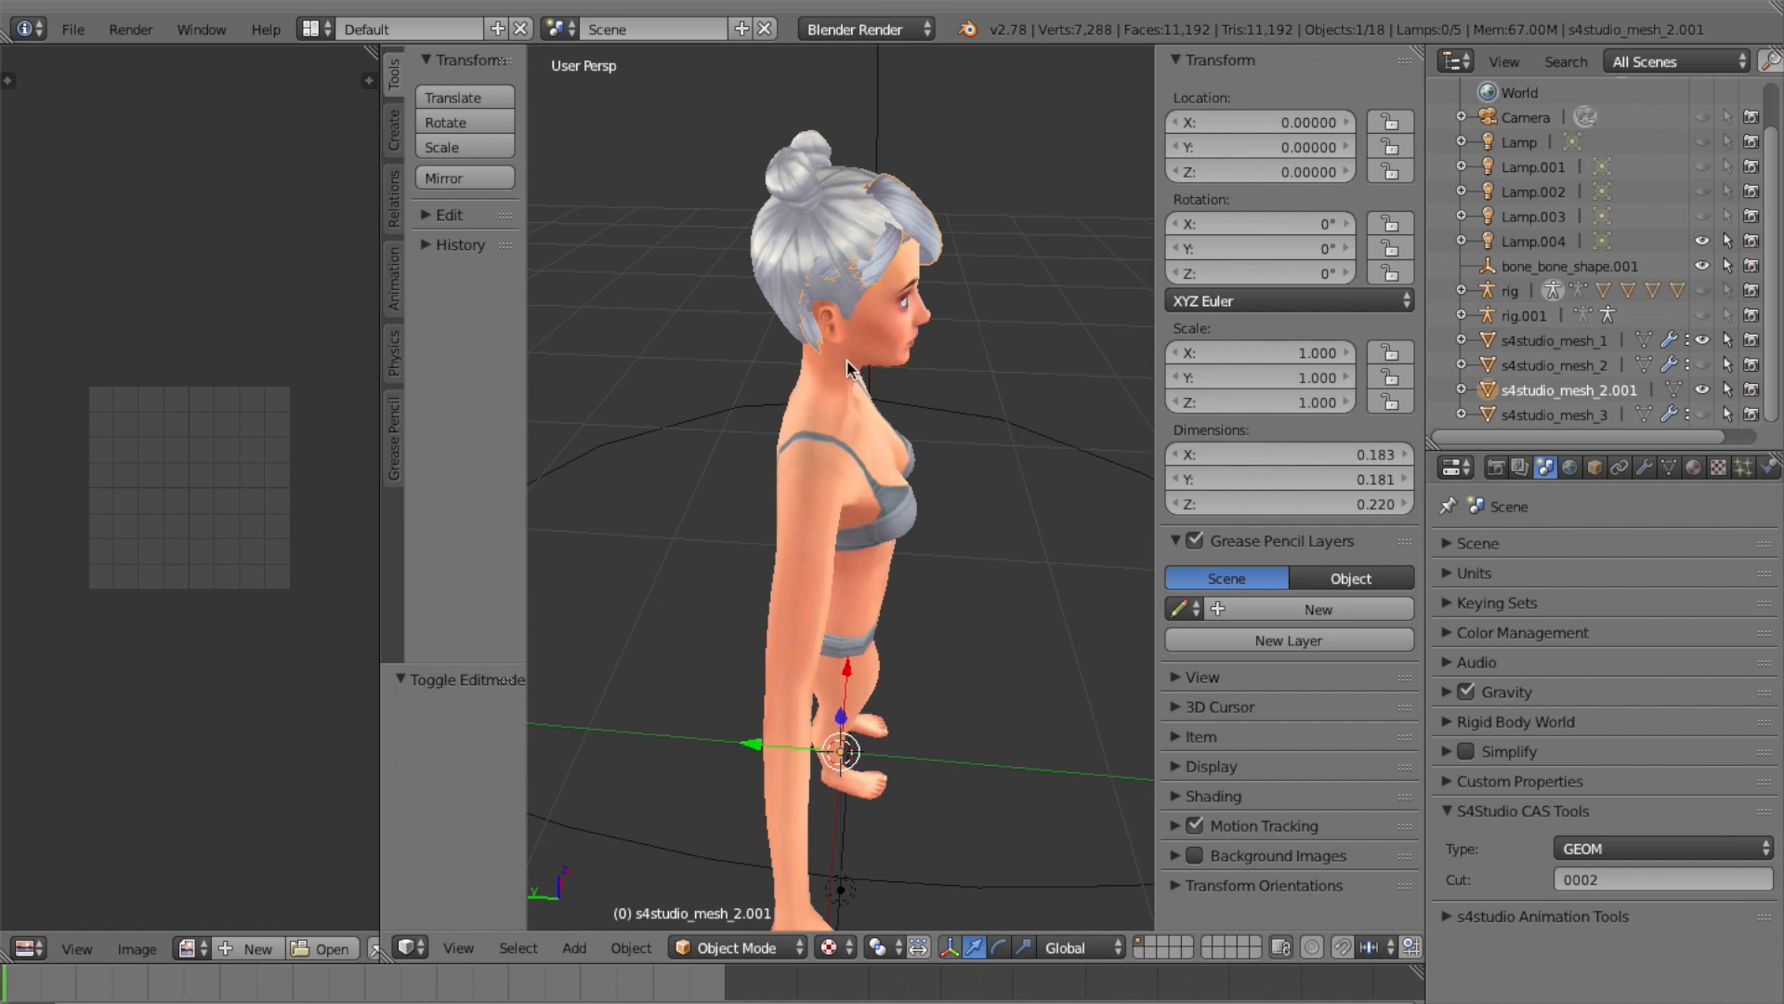
pyautogui.click(804, 950)
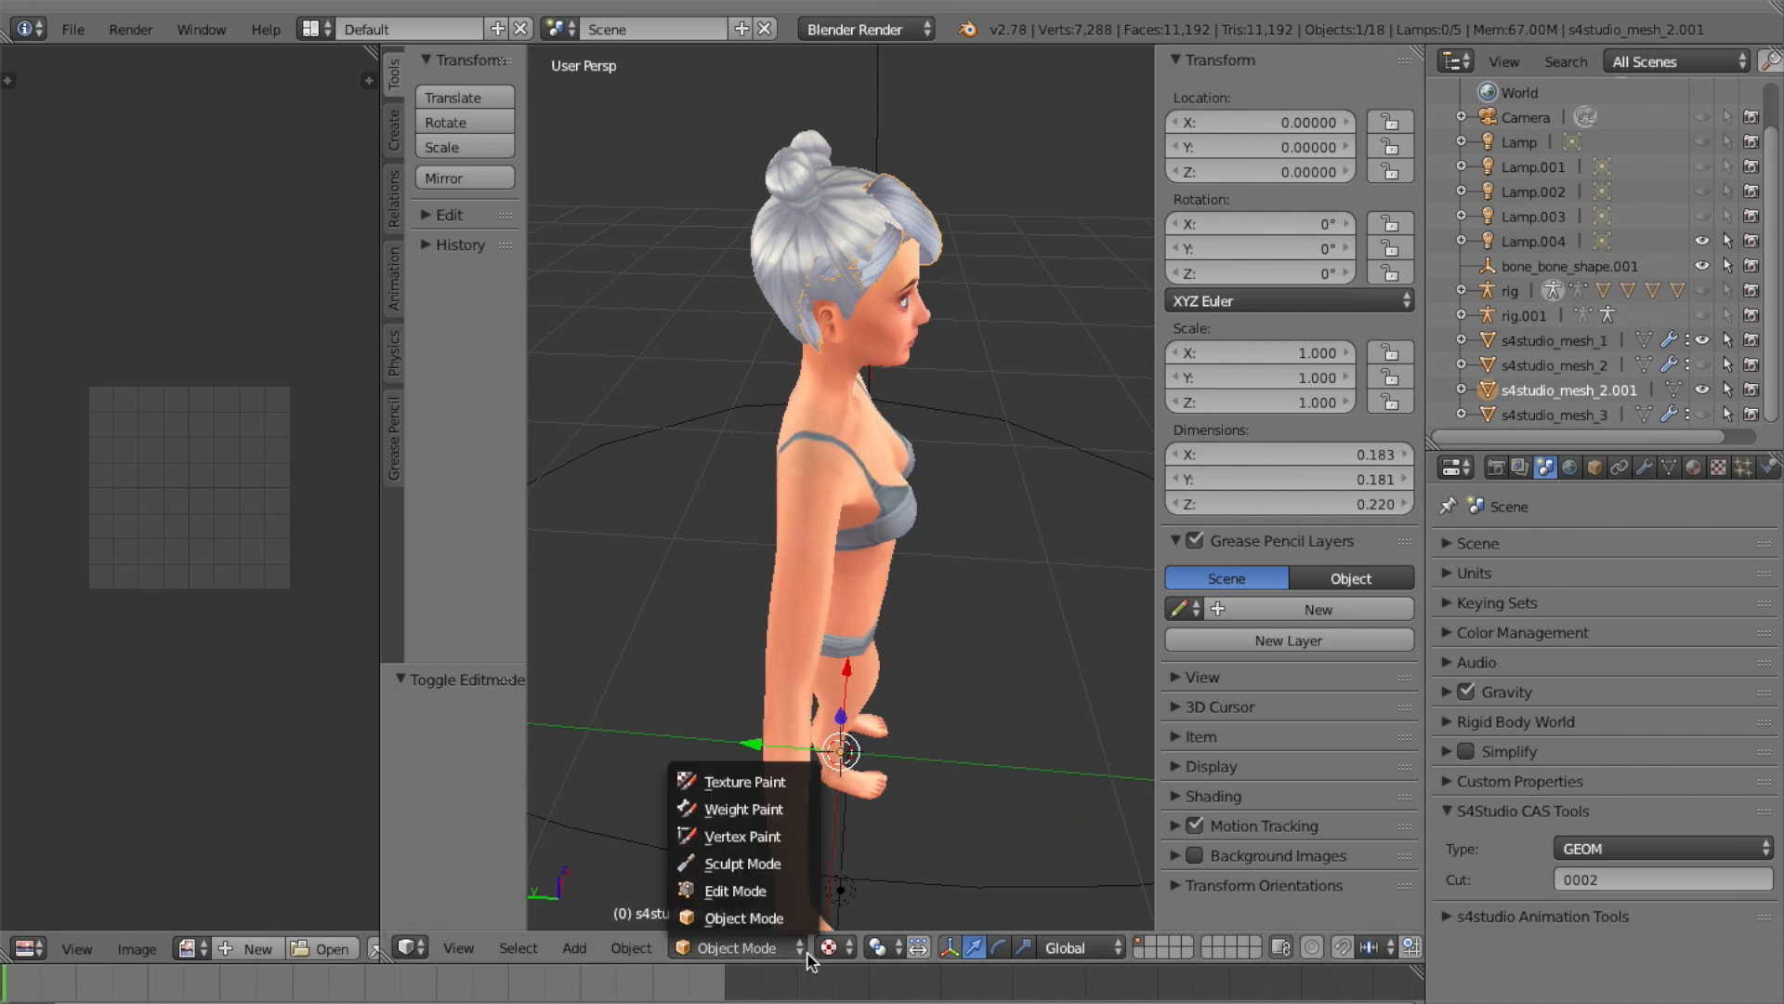
pyautogui.click(772, 864)
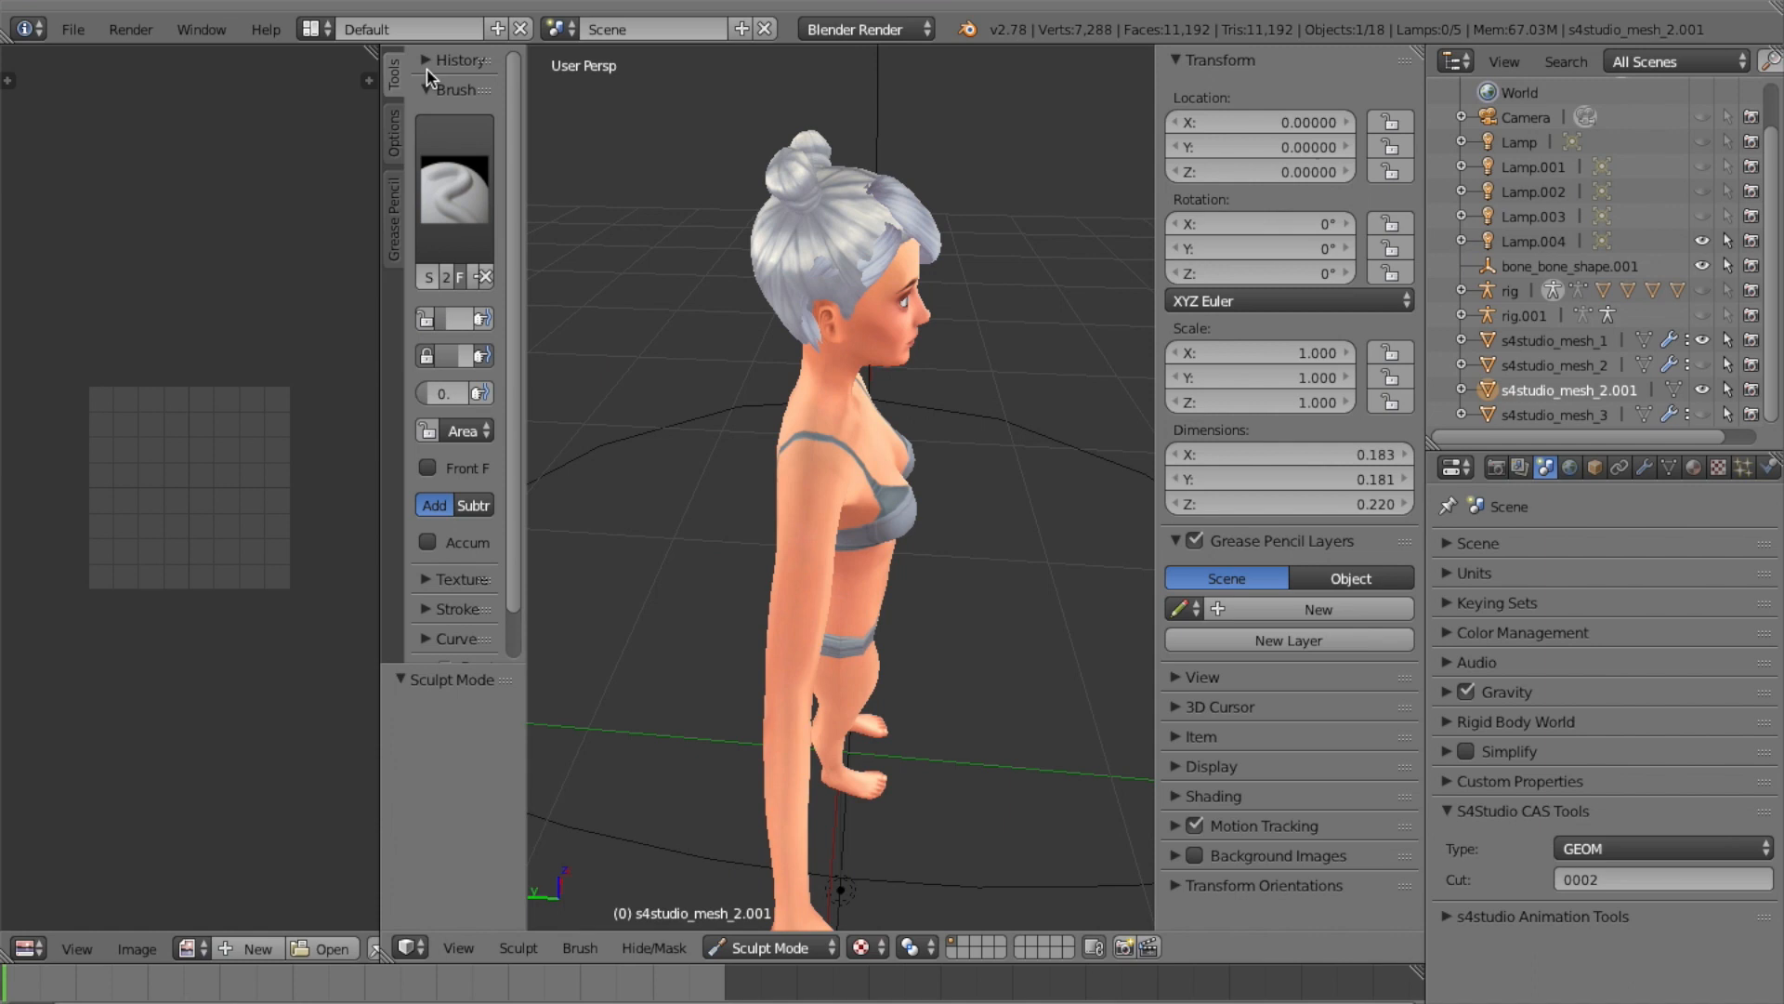
pyautogui.click(455, 190)
pyautogui.click(1060, 333)
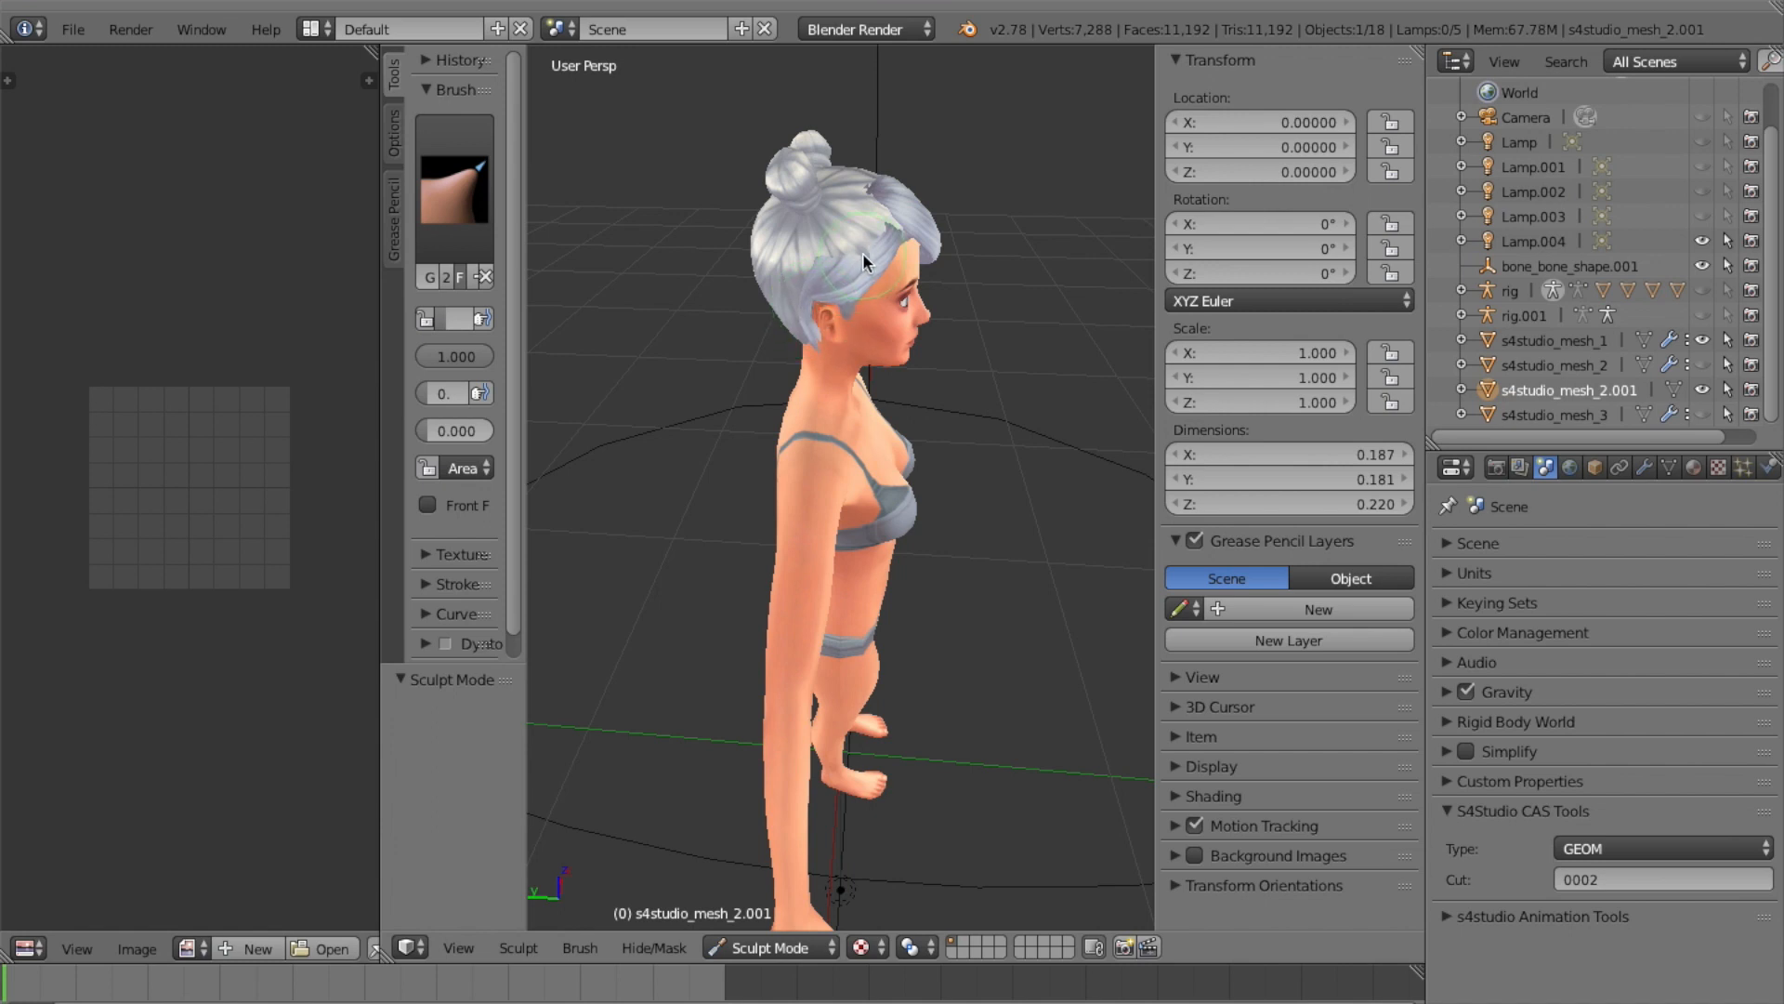
# Sculpt the side of the bangs to lie over the bun hair around the ear, and undo the last stroke
pyautogui.hscroll(10, 863, 253)
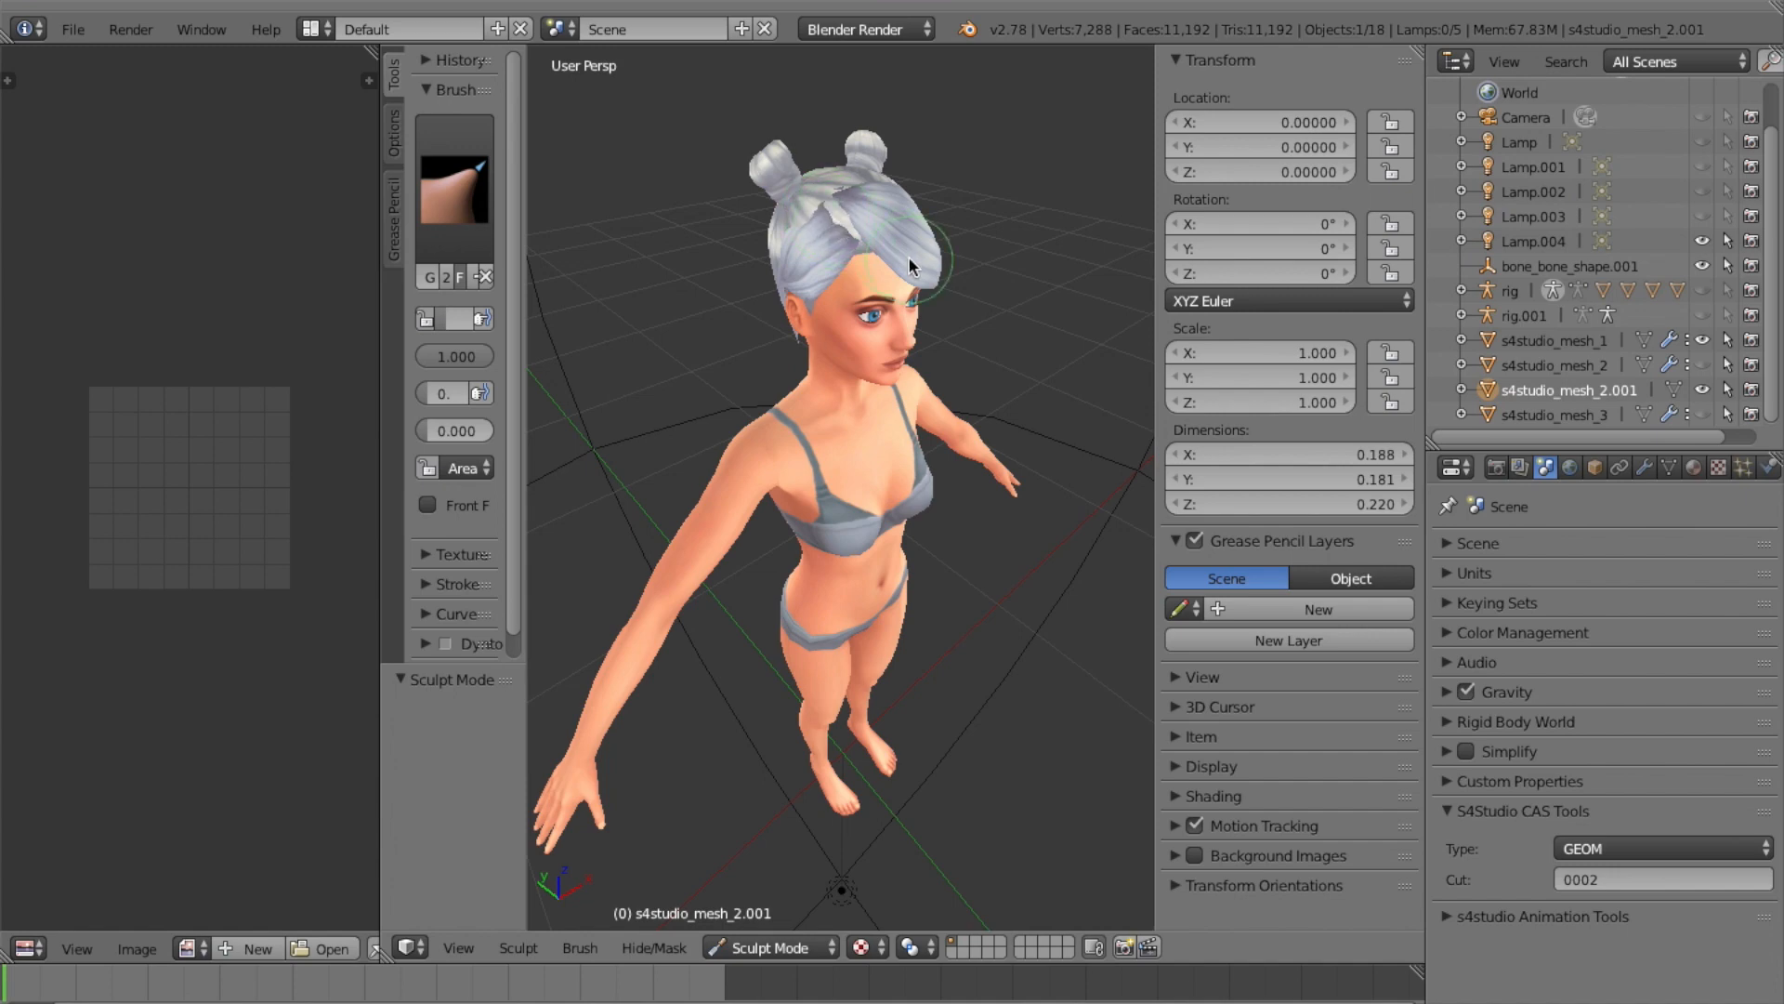
pyautogui.hscroll(8, 909, 266)
pyautogui.hscroll(-4, 909, 267)
pyautogui.hscroll(-8, 909, 267)
pyautogui.hscroll(2, 909, 266)
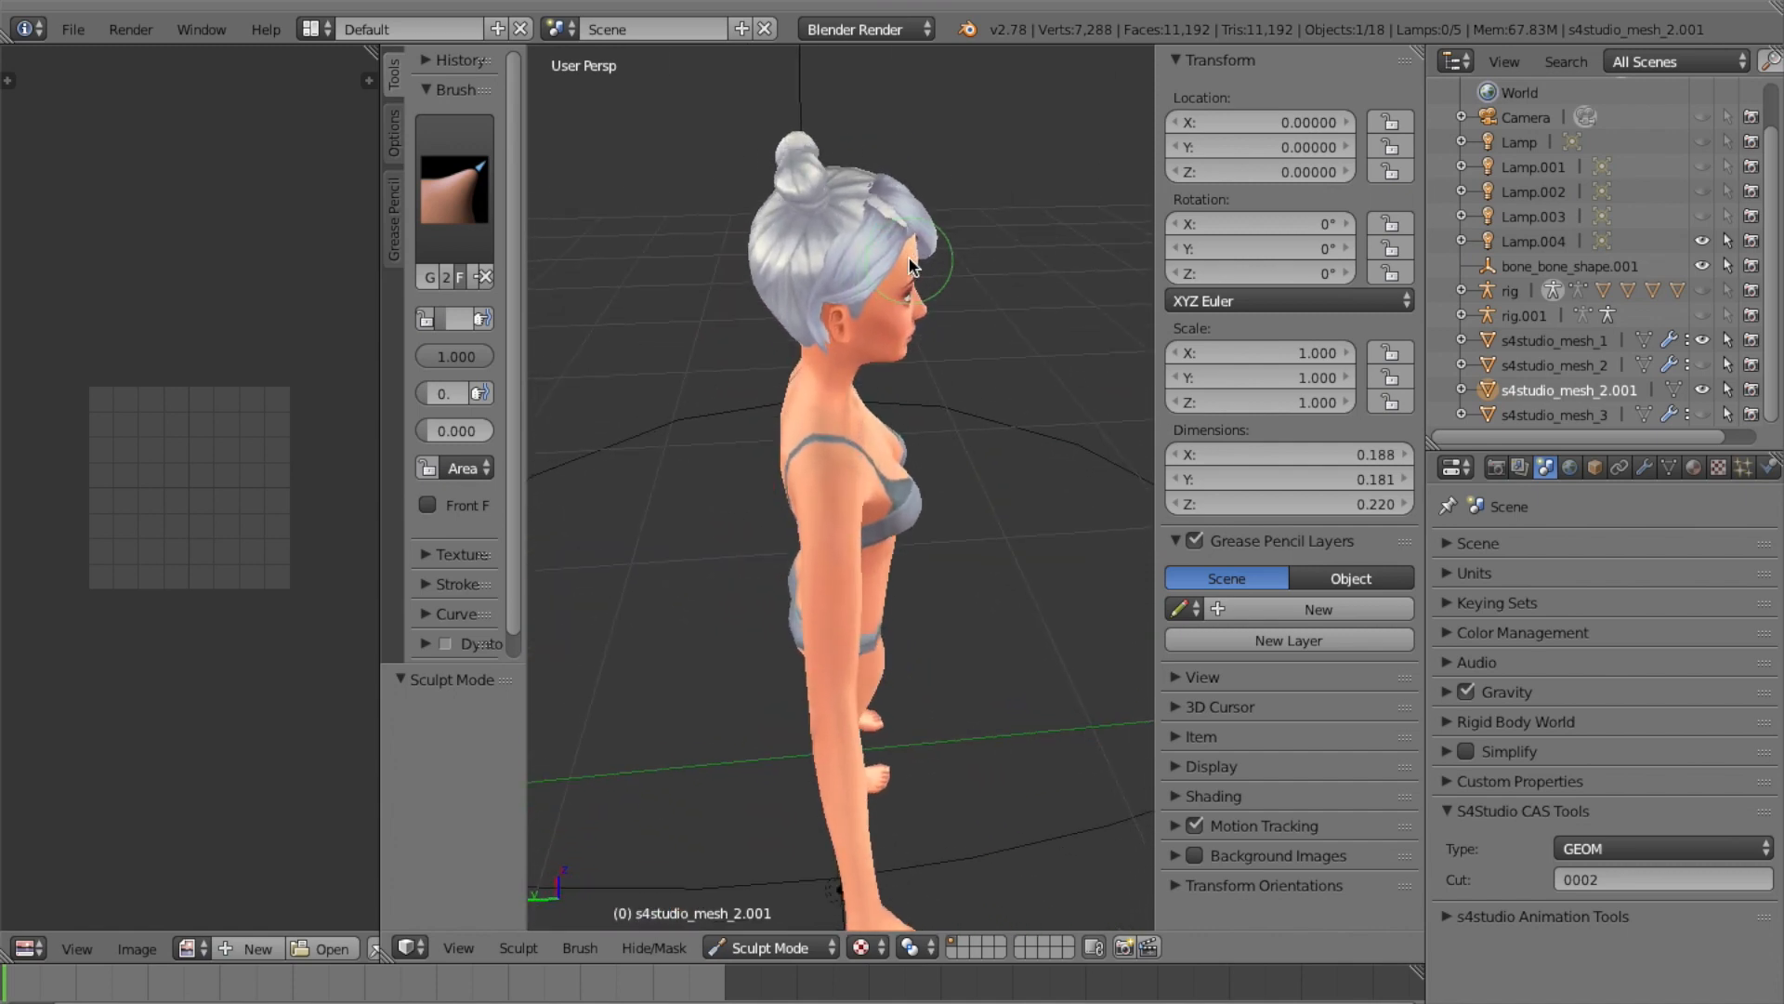
pyautogui.scroll(3, 910, 265)
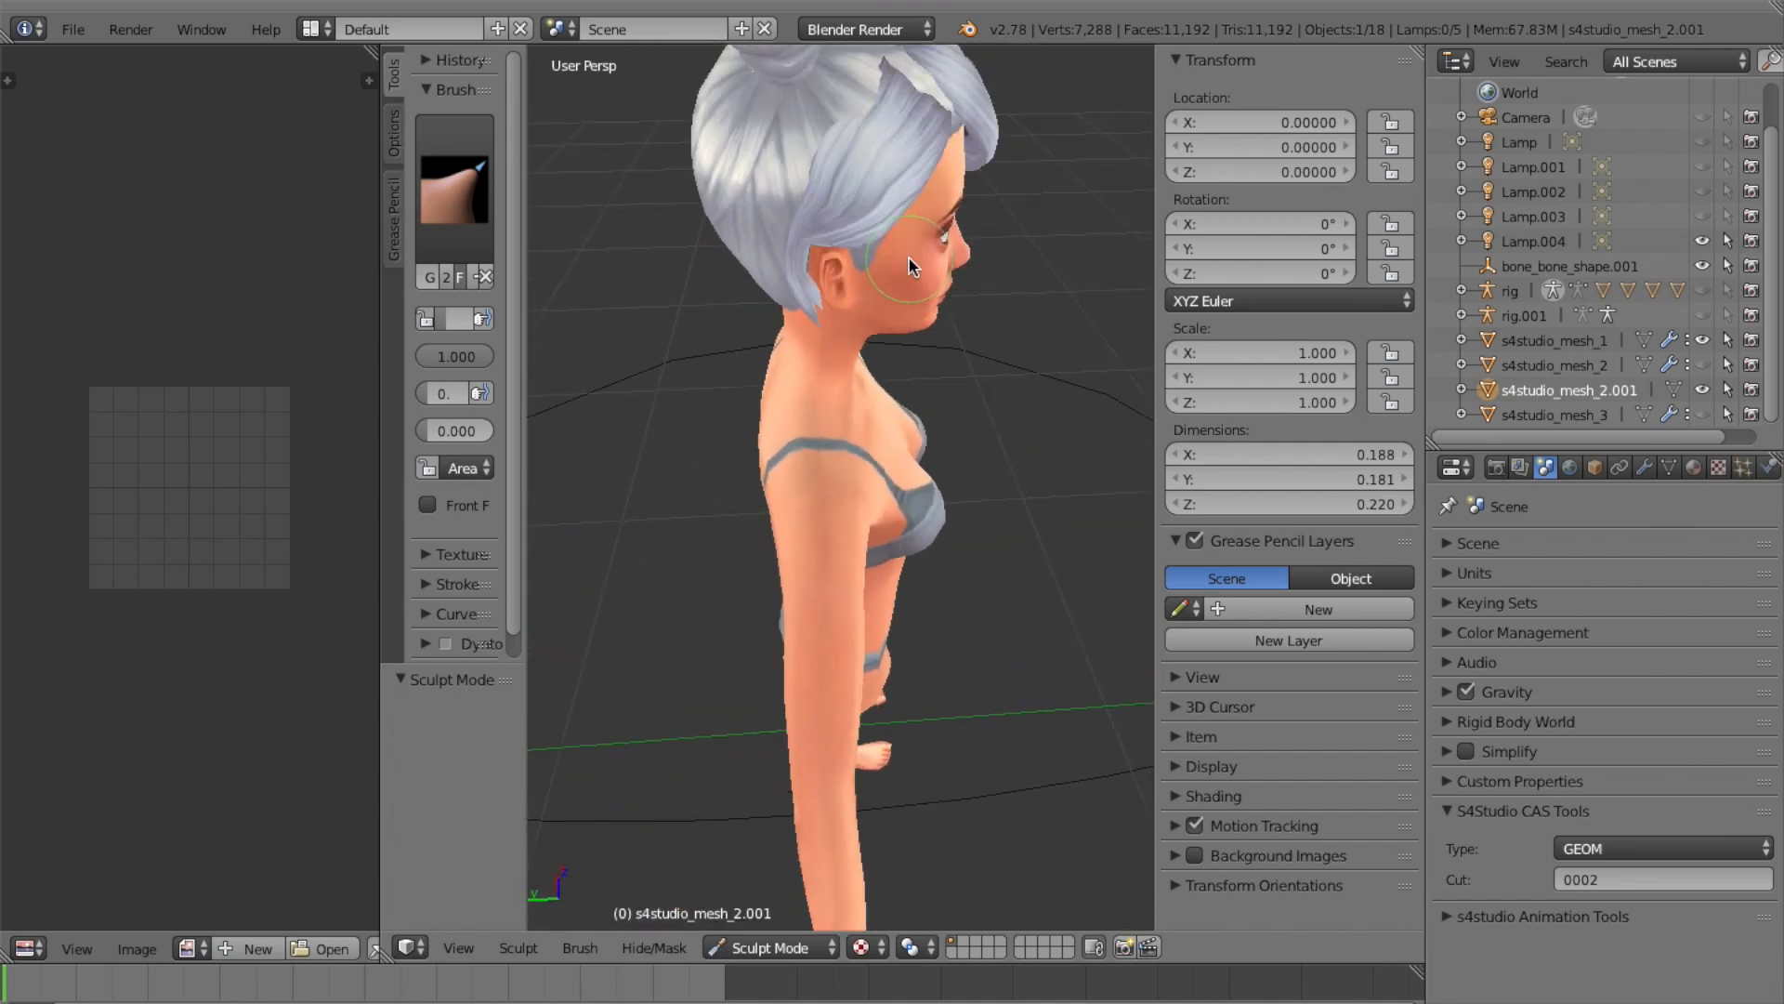
pyautogui.scroll(-1, 909, 261)
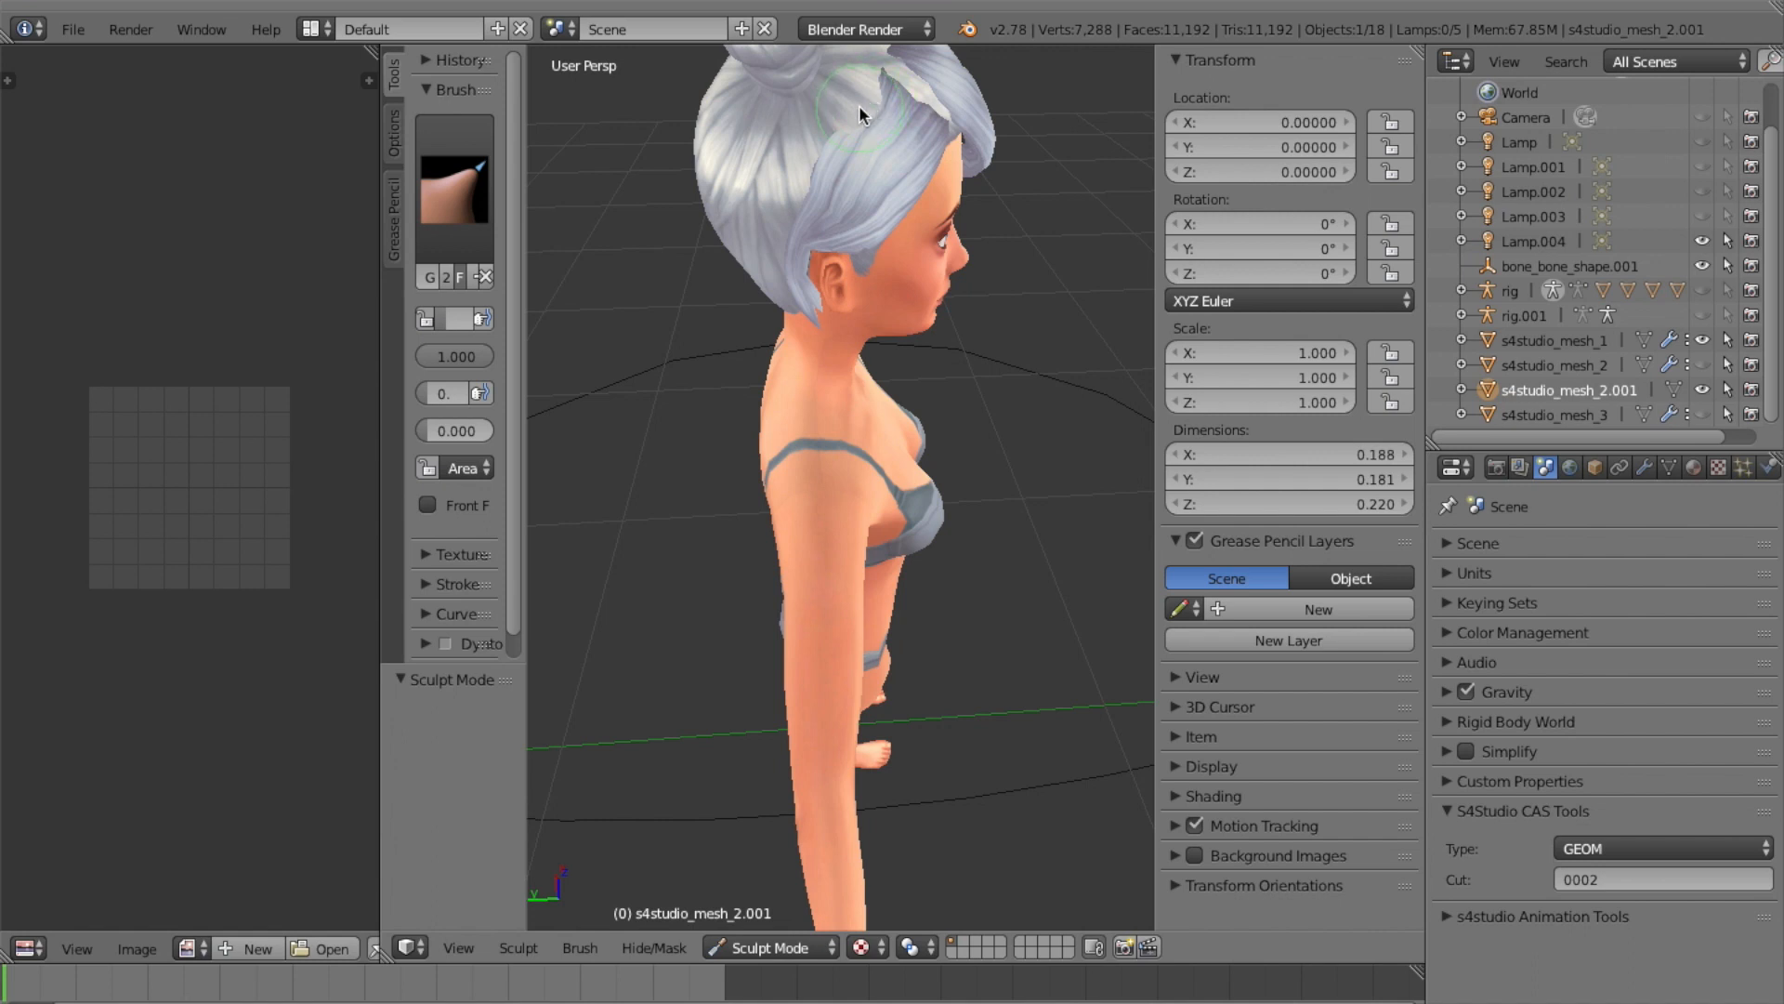
pyautogui.press('KP_6')
pyautogui.hotkey('ctrl', 'z')
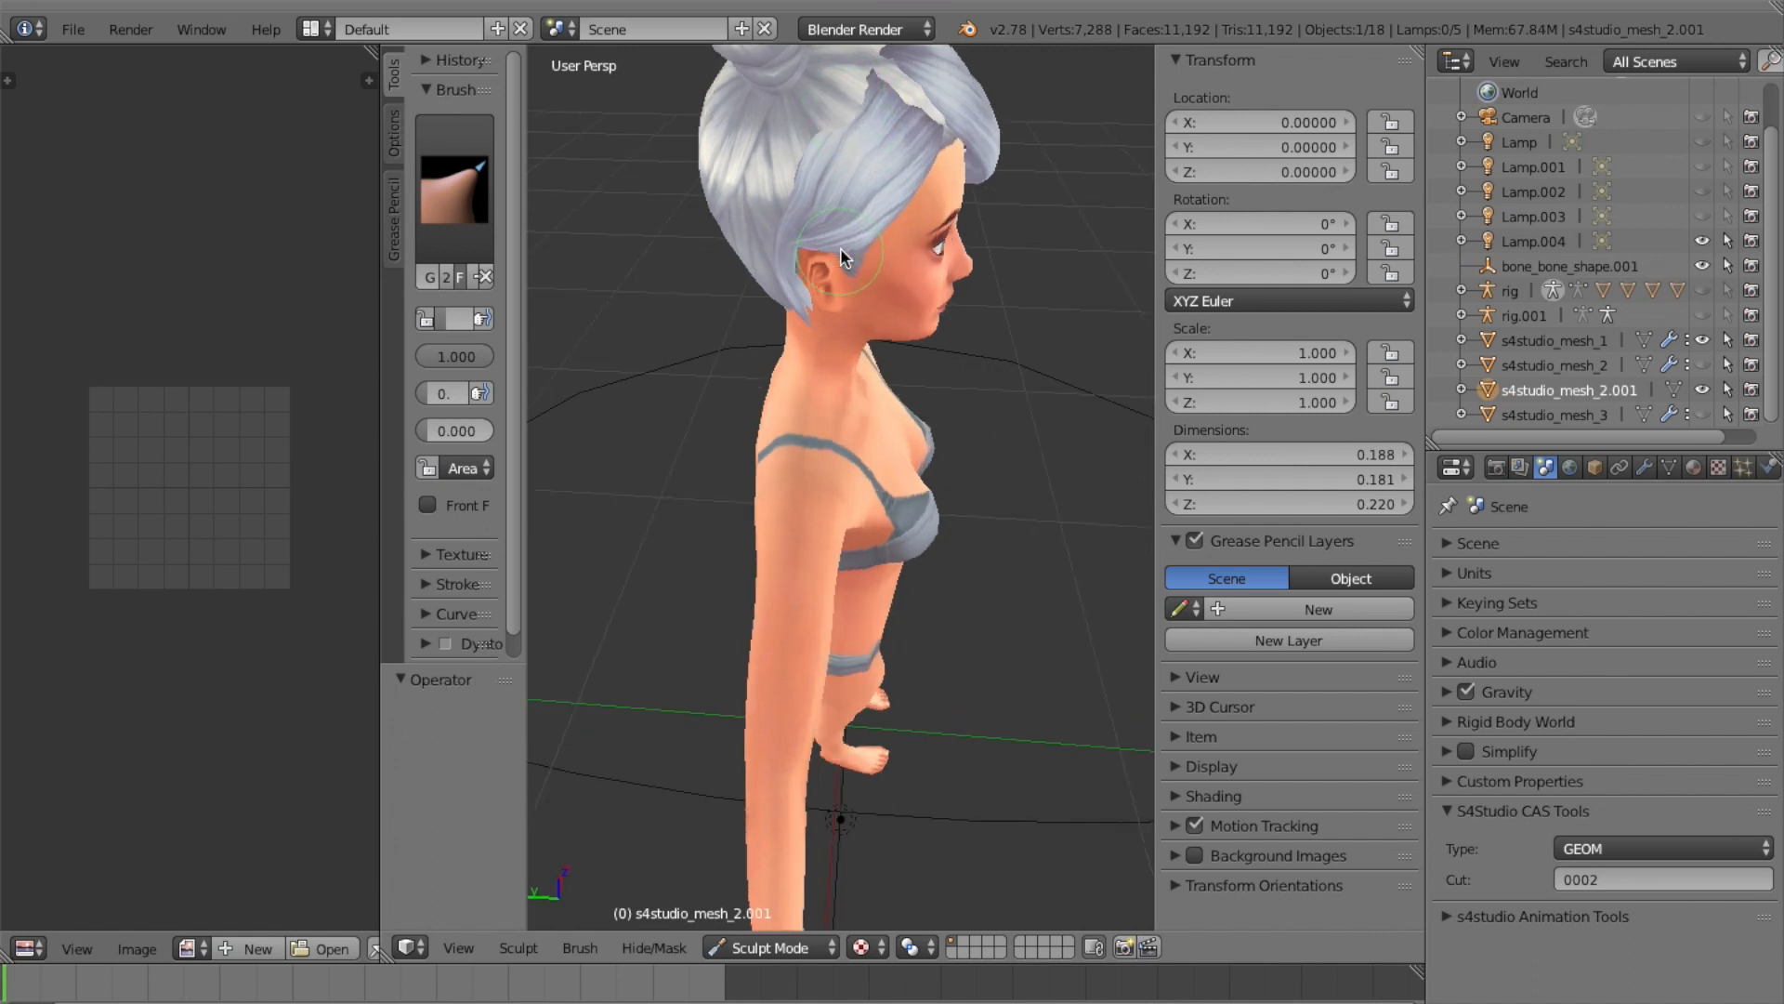
# Grab the upper edge of the bangs near the bun and pull it to close the gap at the parting
pyautogui.hscroll(10, 840, 247)
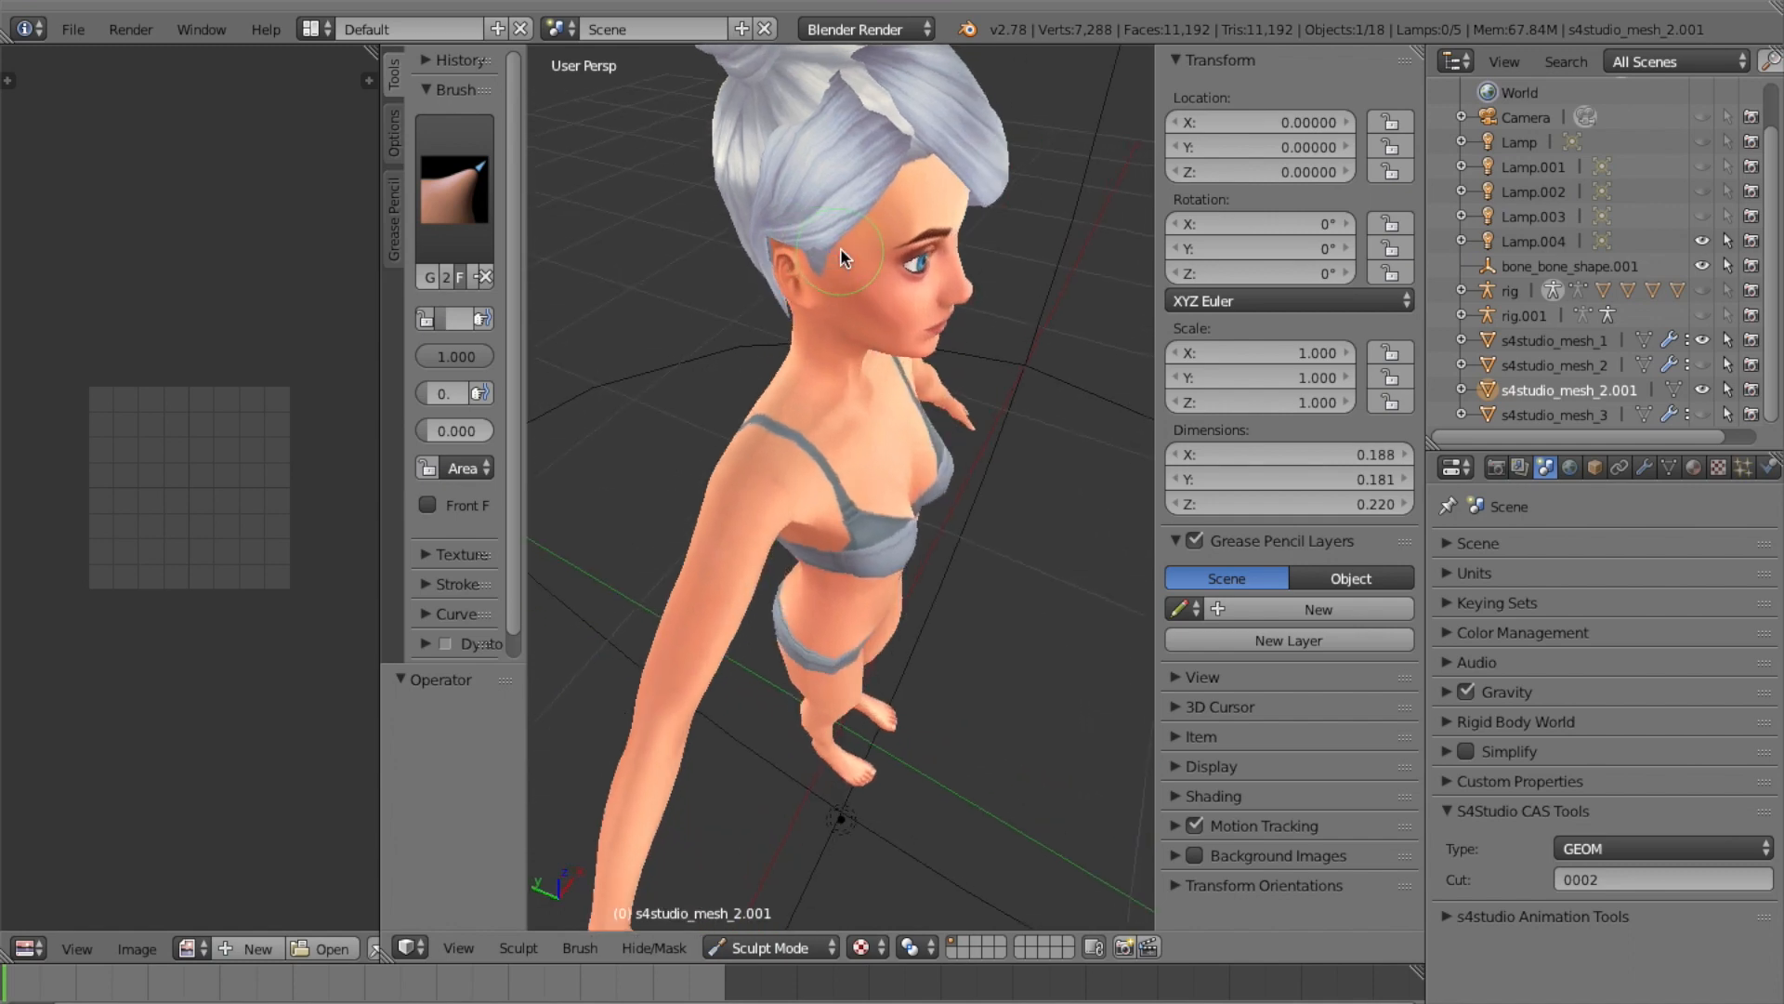
pyautogui.scroll(-5, 840, 248)
pyautogui.hscroll(4, 840, 247)
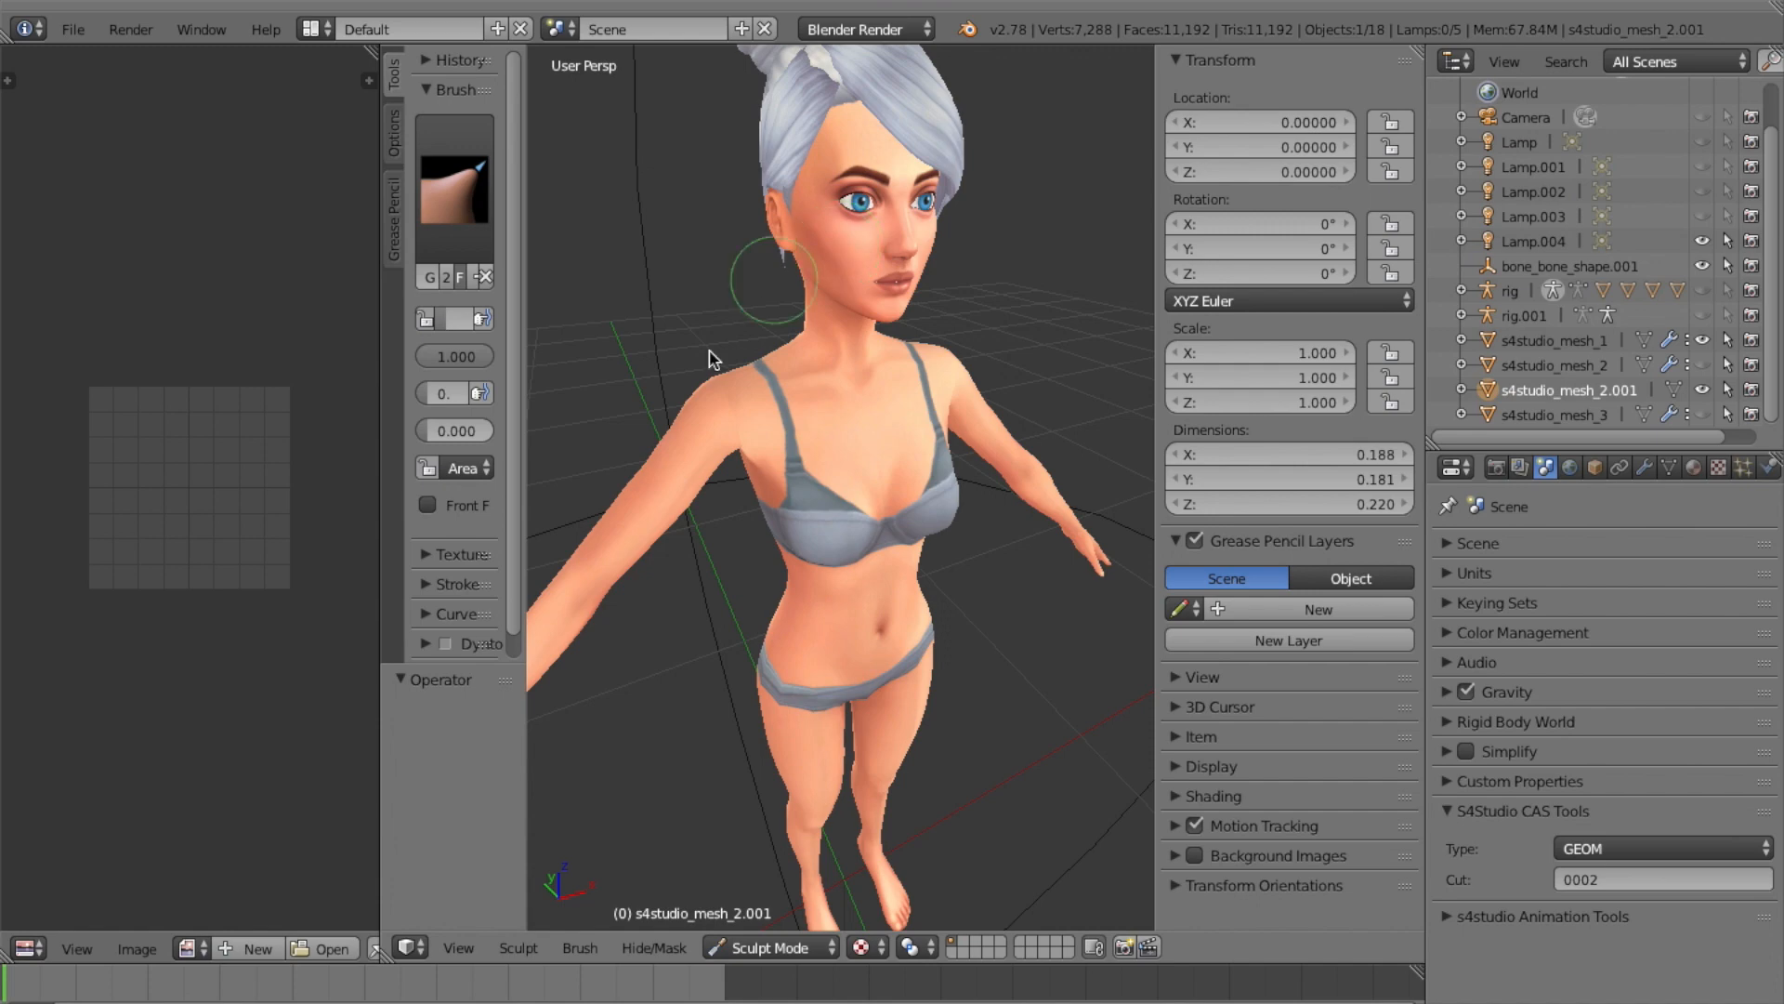
pyautogui.click(458, 947)
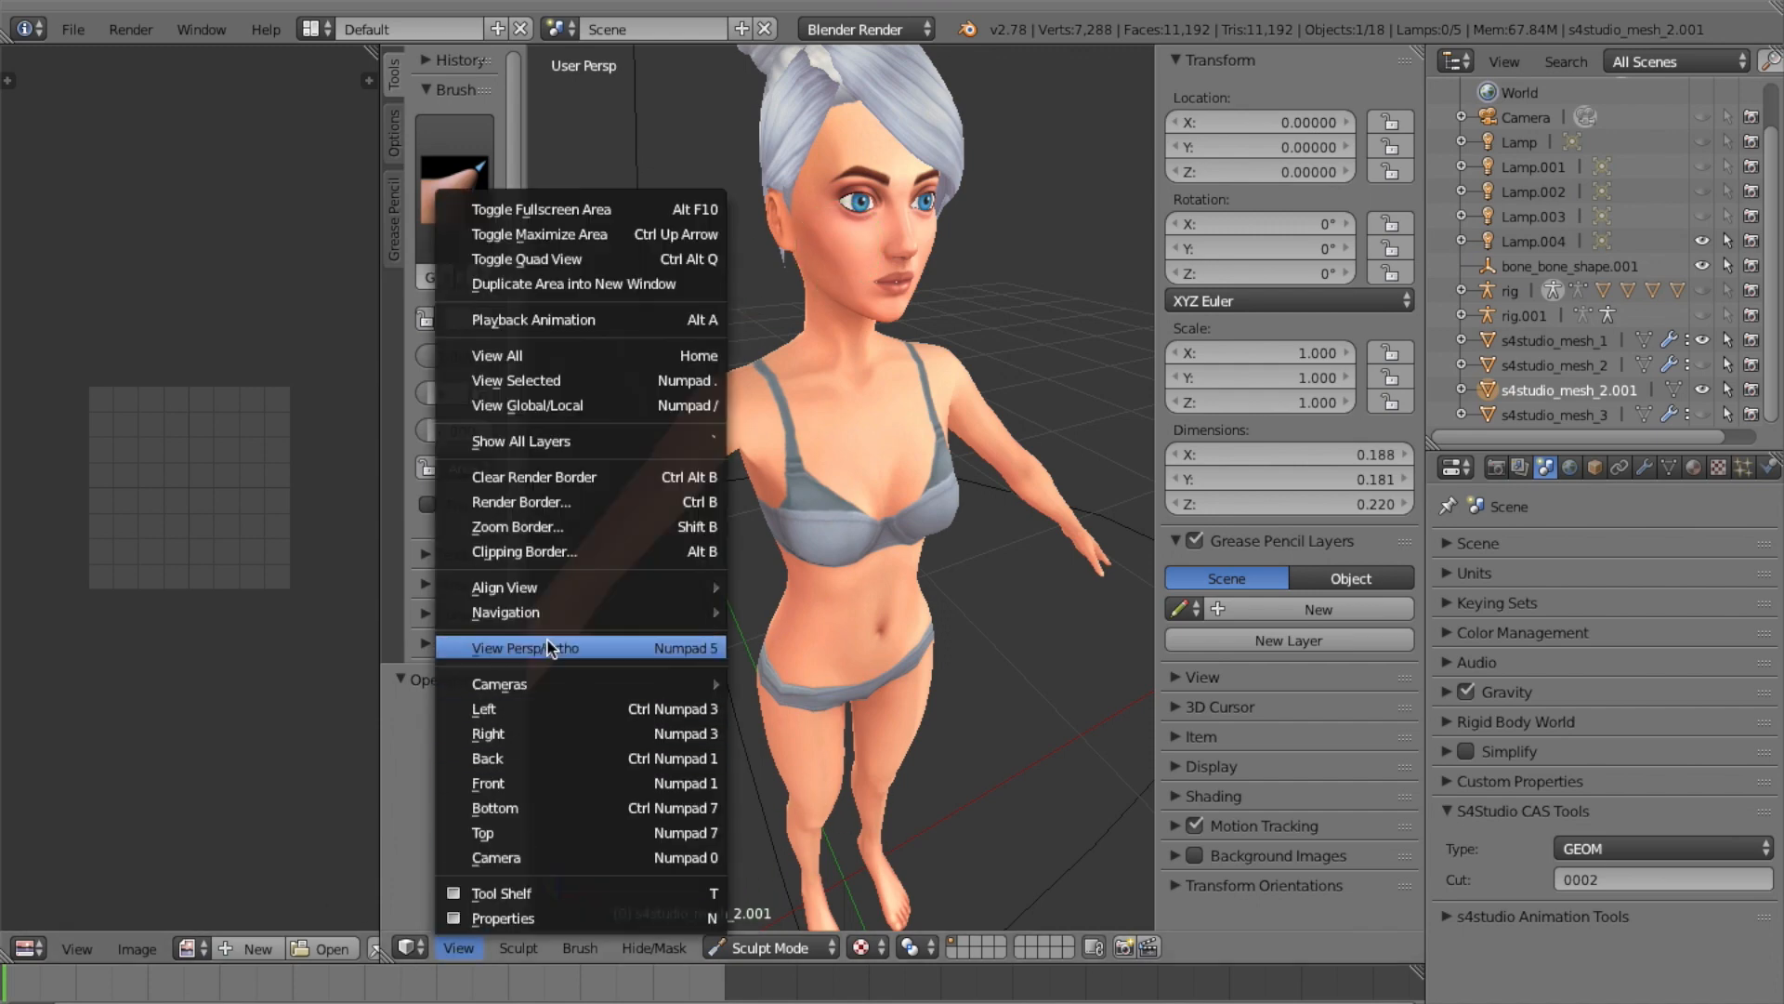
pyautogui.moveTo(550, 621)
pyautogui.click(814, 451)
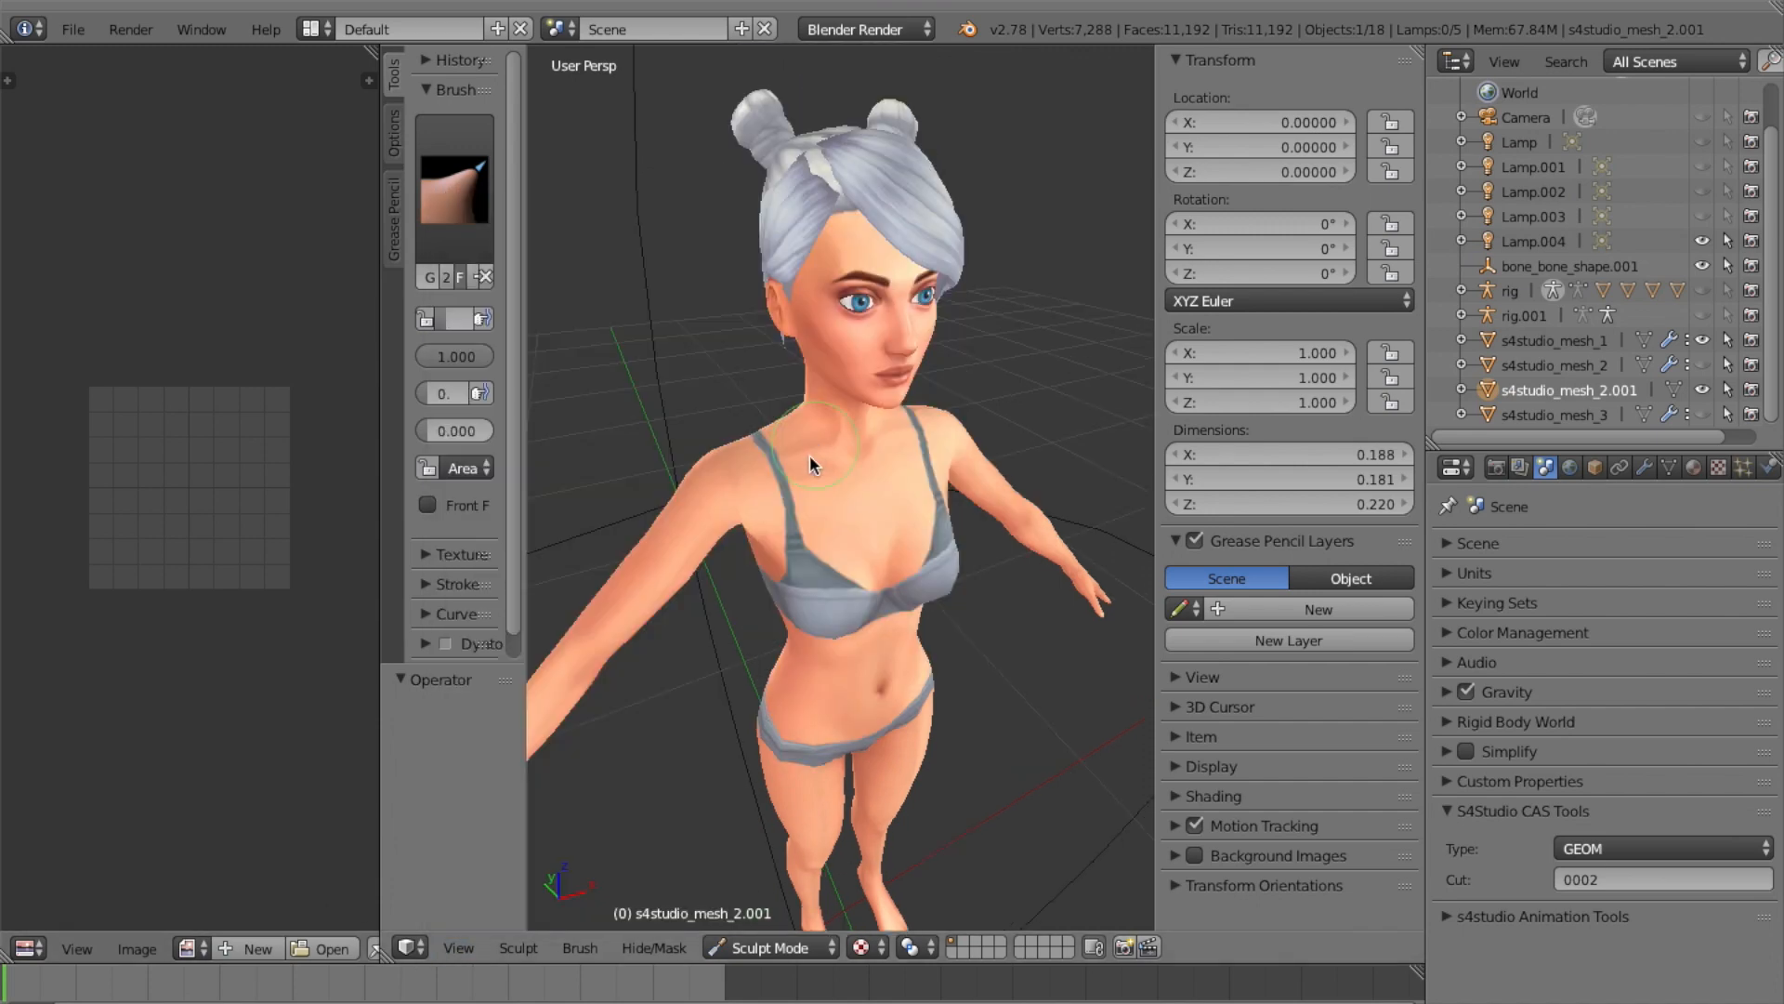
pyautogui.click(458, 948)
pyautogui.moveTo(547, 613)
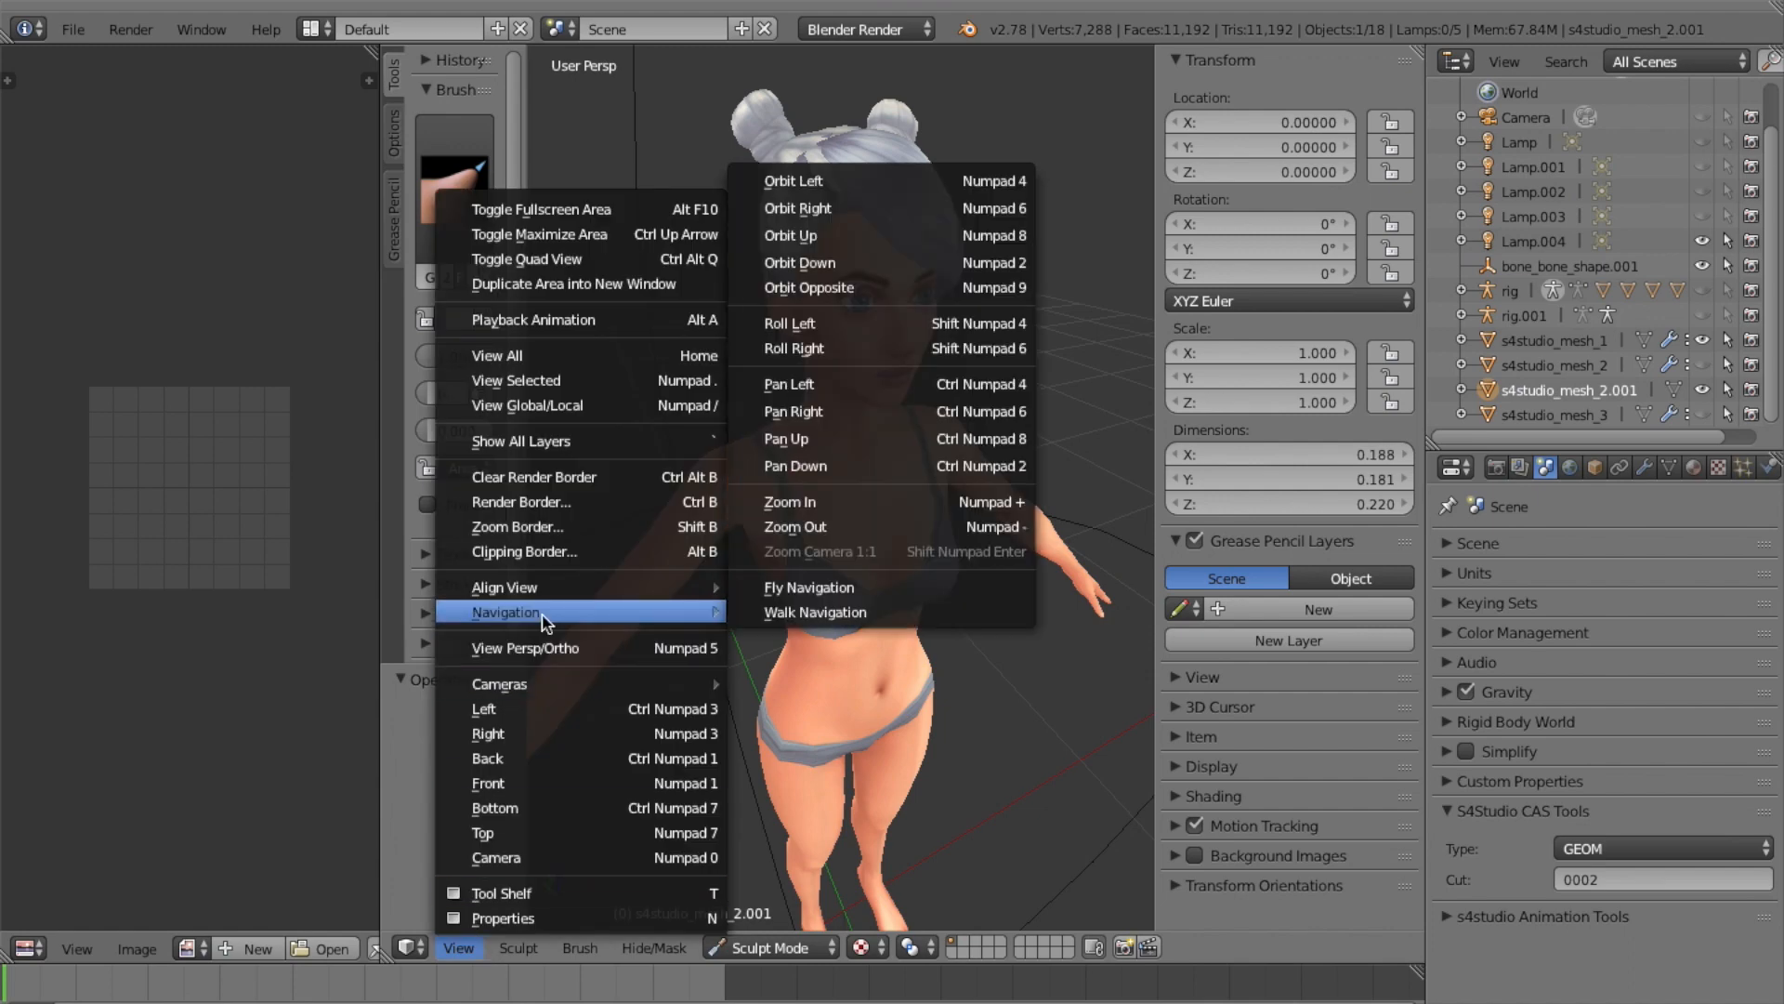
pyautogui.click(820, 444)
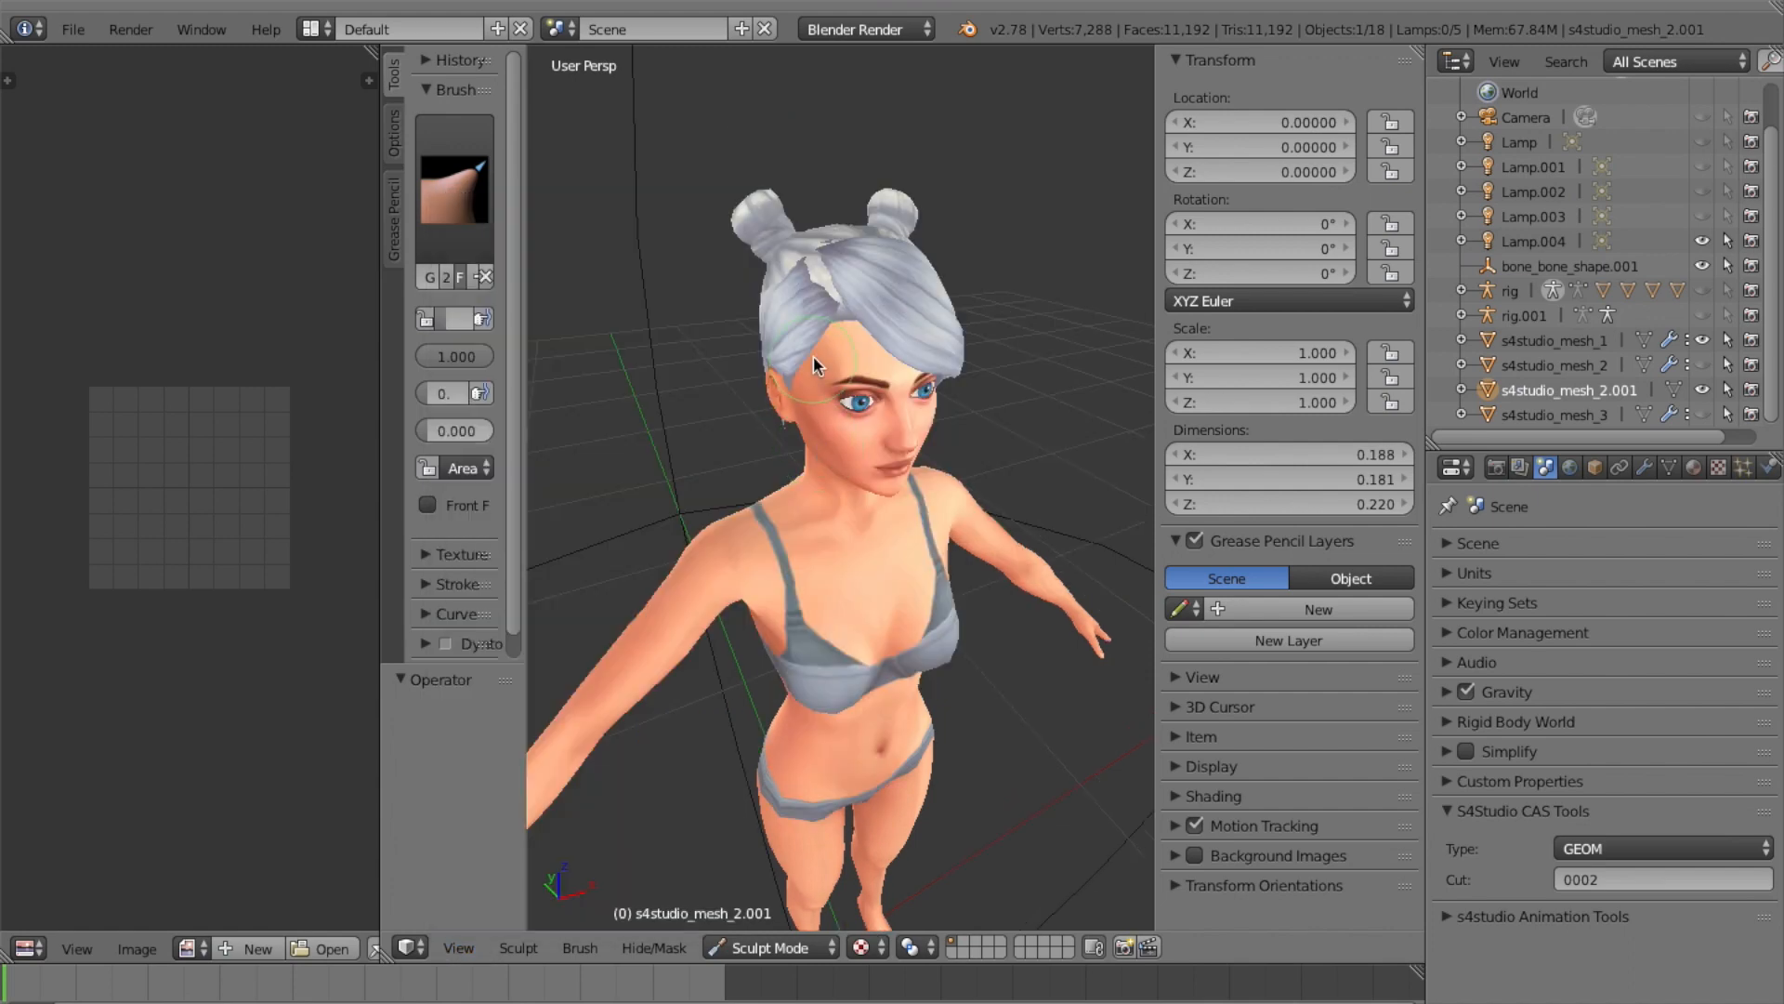
pyautogui.scroll(3, 813, 355)
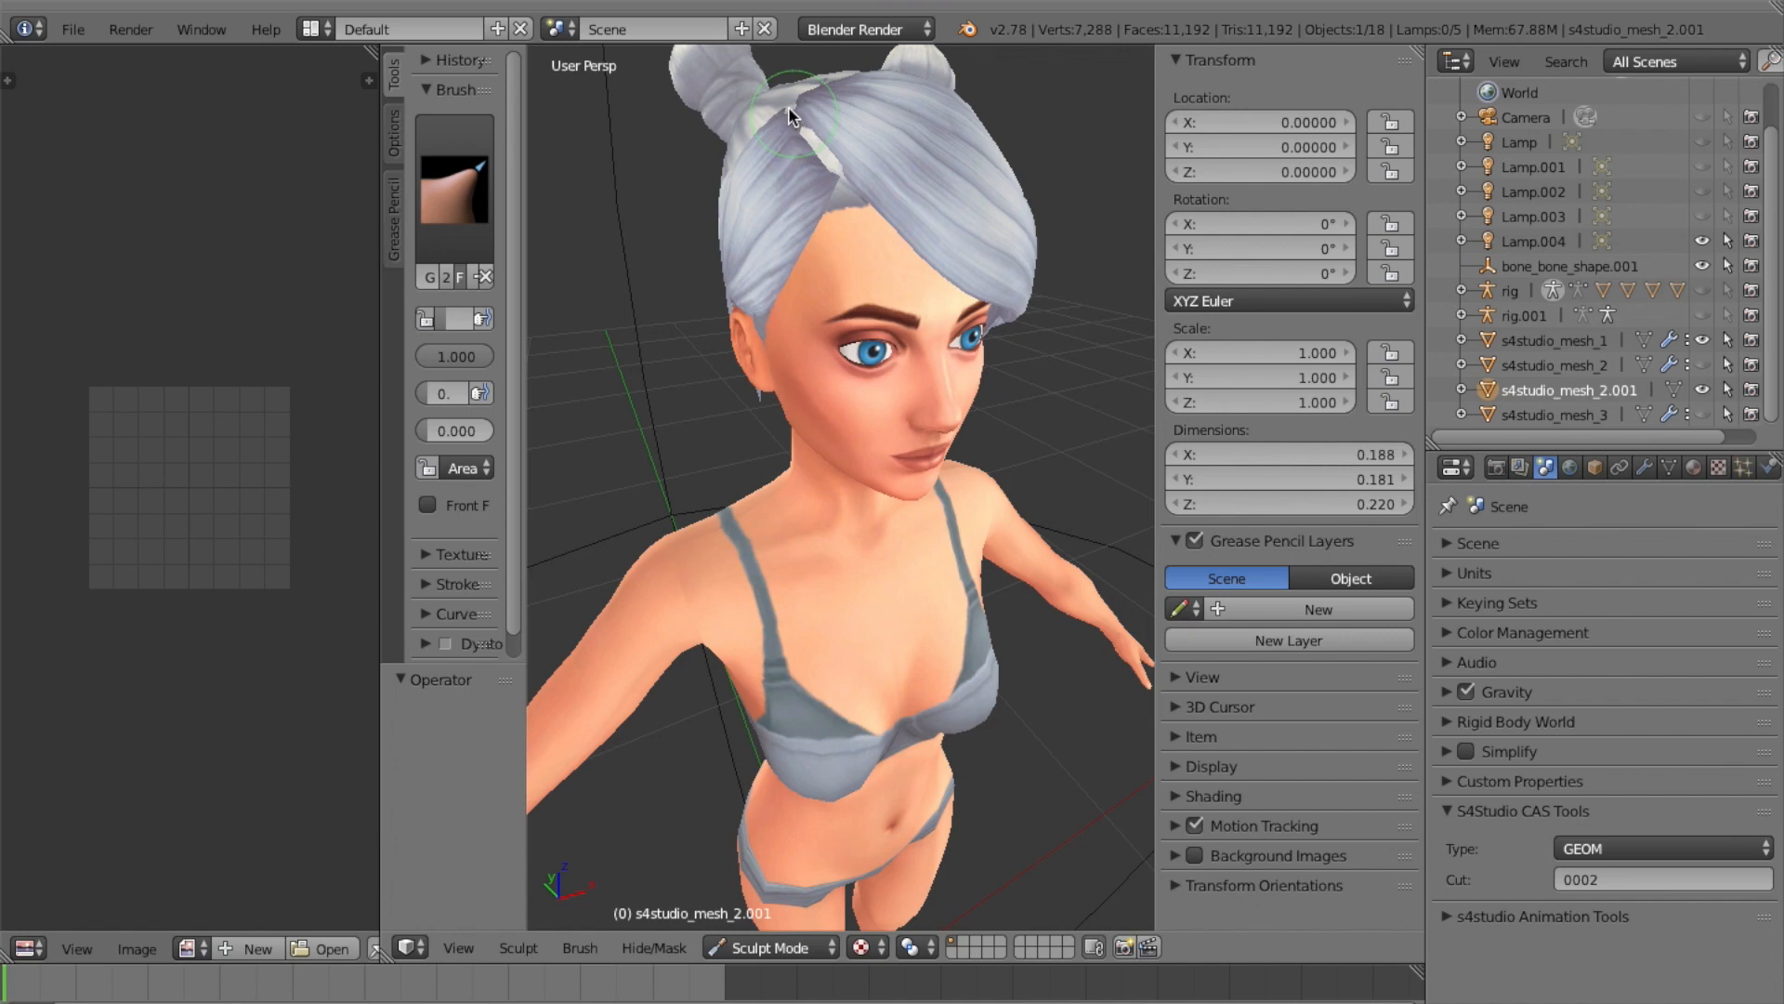
pyautogui.moveTo(792, 109); pyautogui.dragTo(812, 141)
pyautogui.hscroll(10, 866, 164)
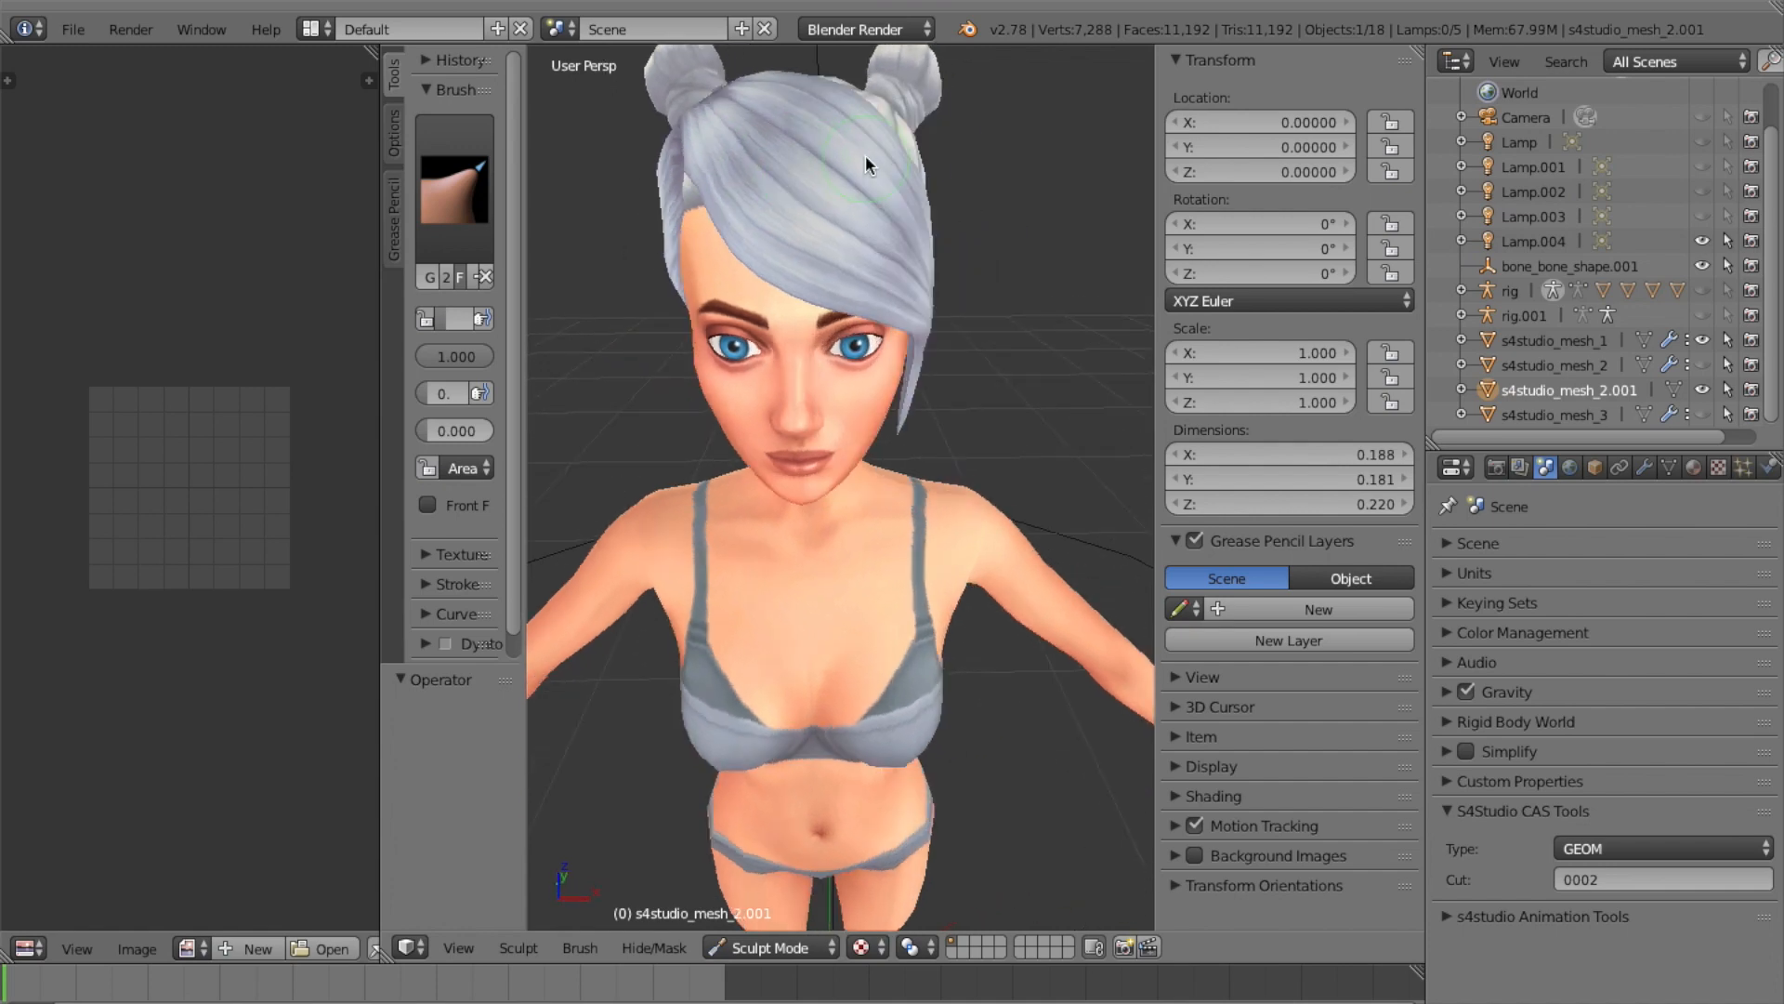
pyautogui.hscroll(-10, 867, 164)
pyautogui.hscroll(-10, 867, 164)
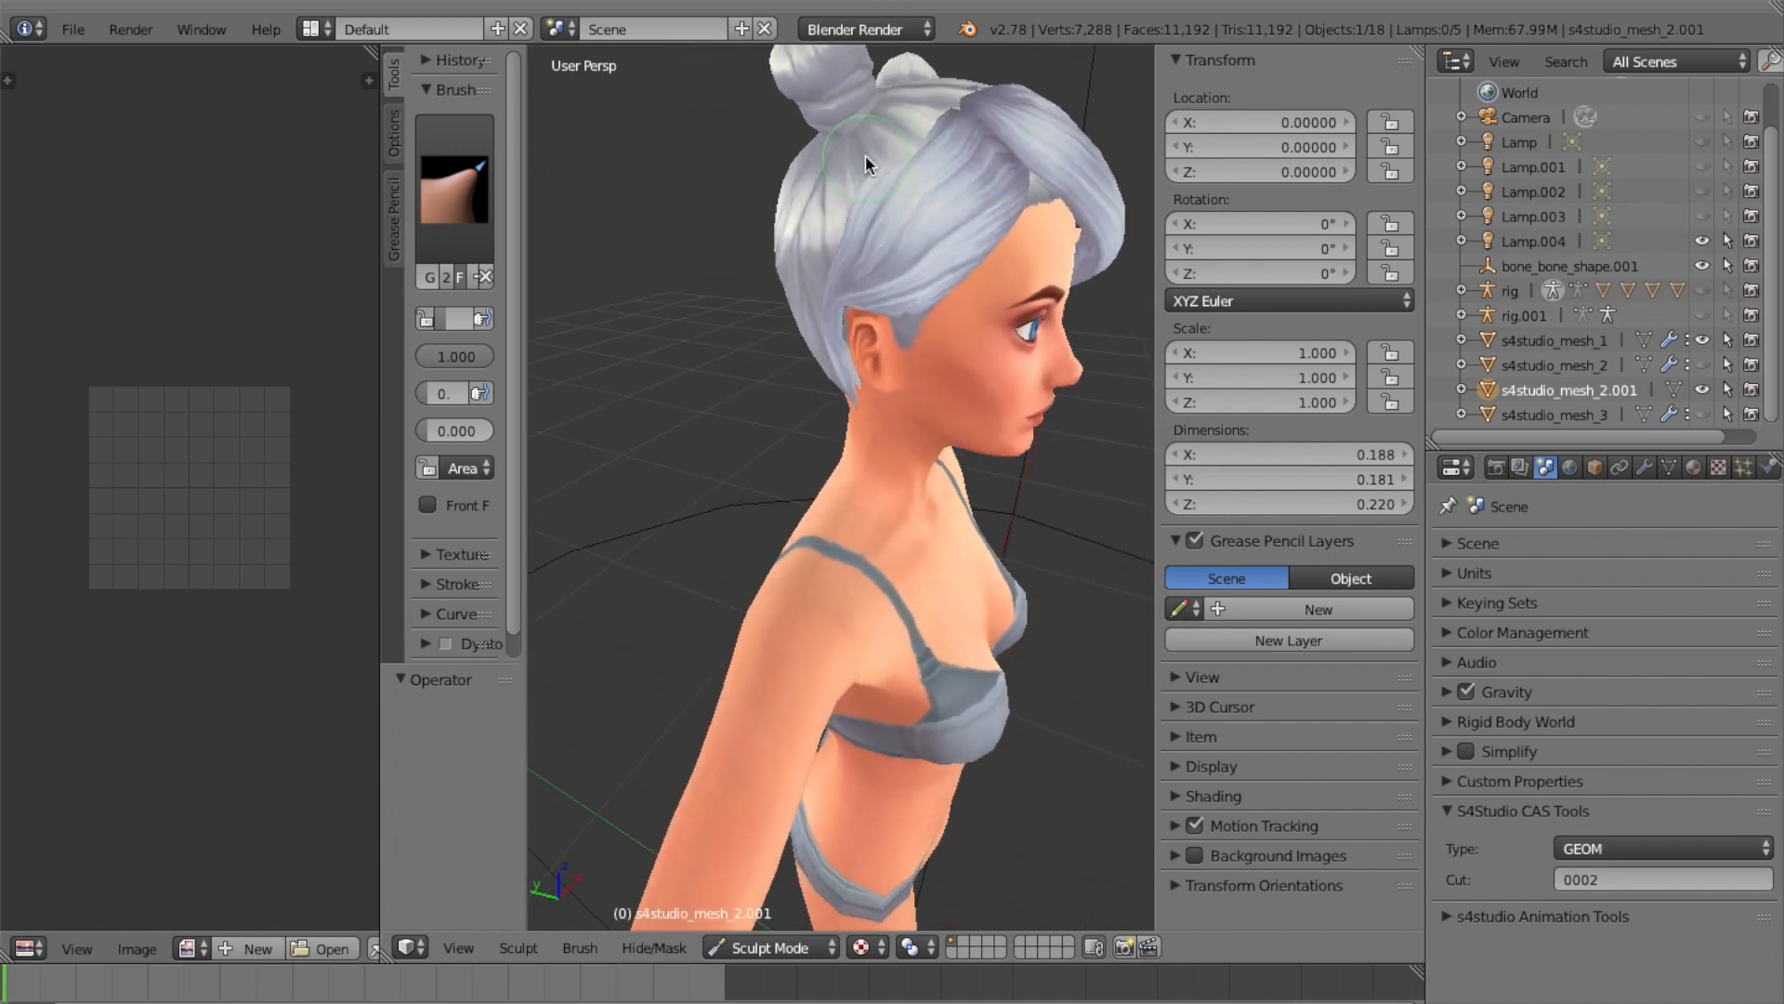
# Move the whole bangs mesh by about -0.002, -0.008 and -0.015 along X, Y and Z in Edit Mode, and return to Object Mode
pyautogui.hscroll(3, 866, 165)
pyautogui.hscroll(6, 866, 165)
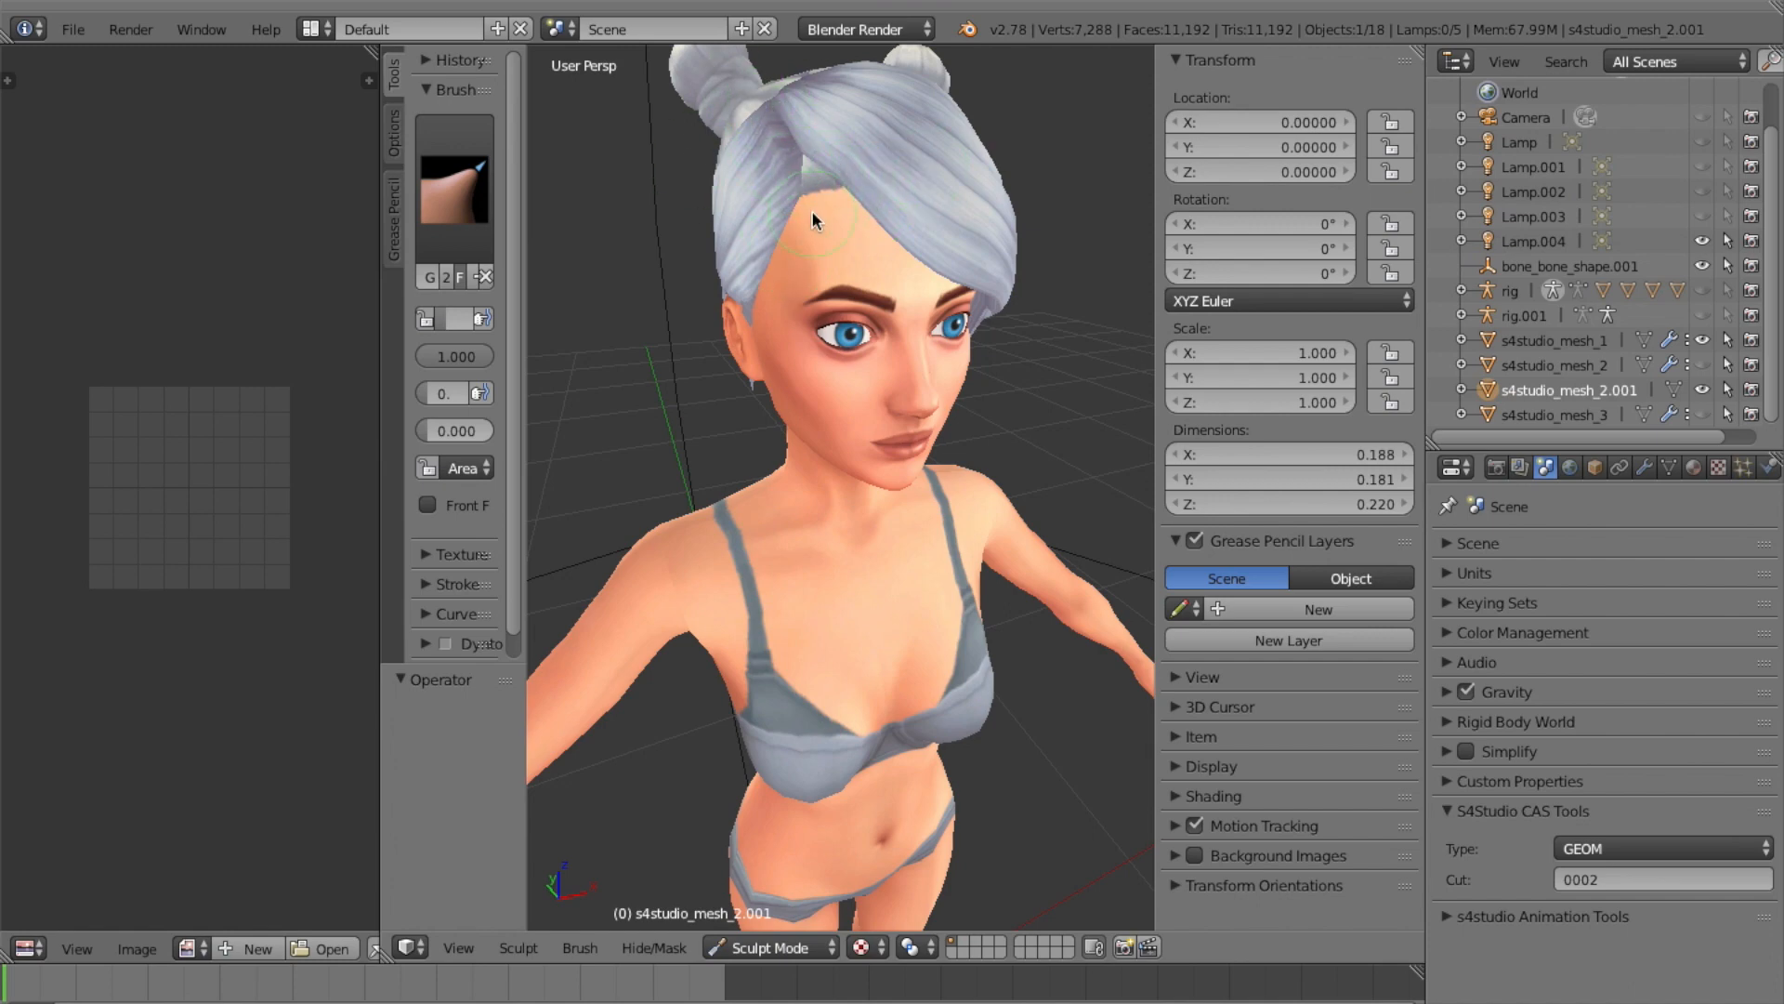
pyautogui.click(790, 948)
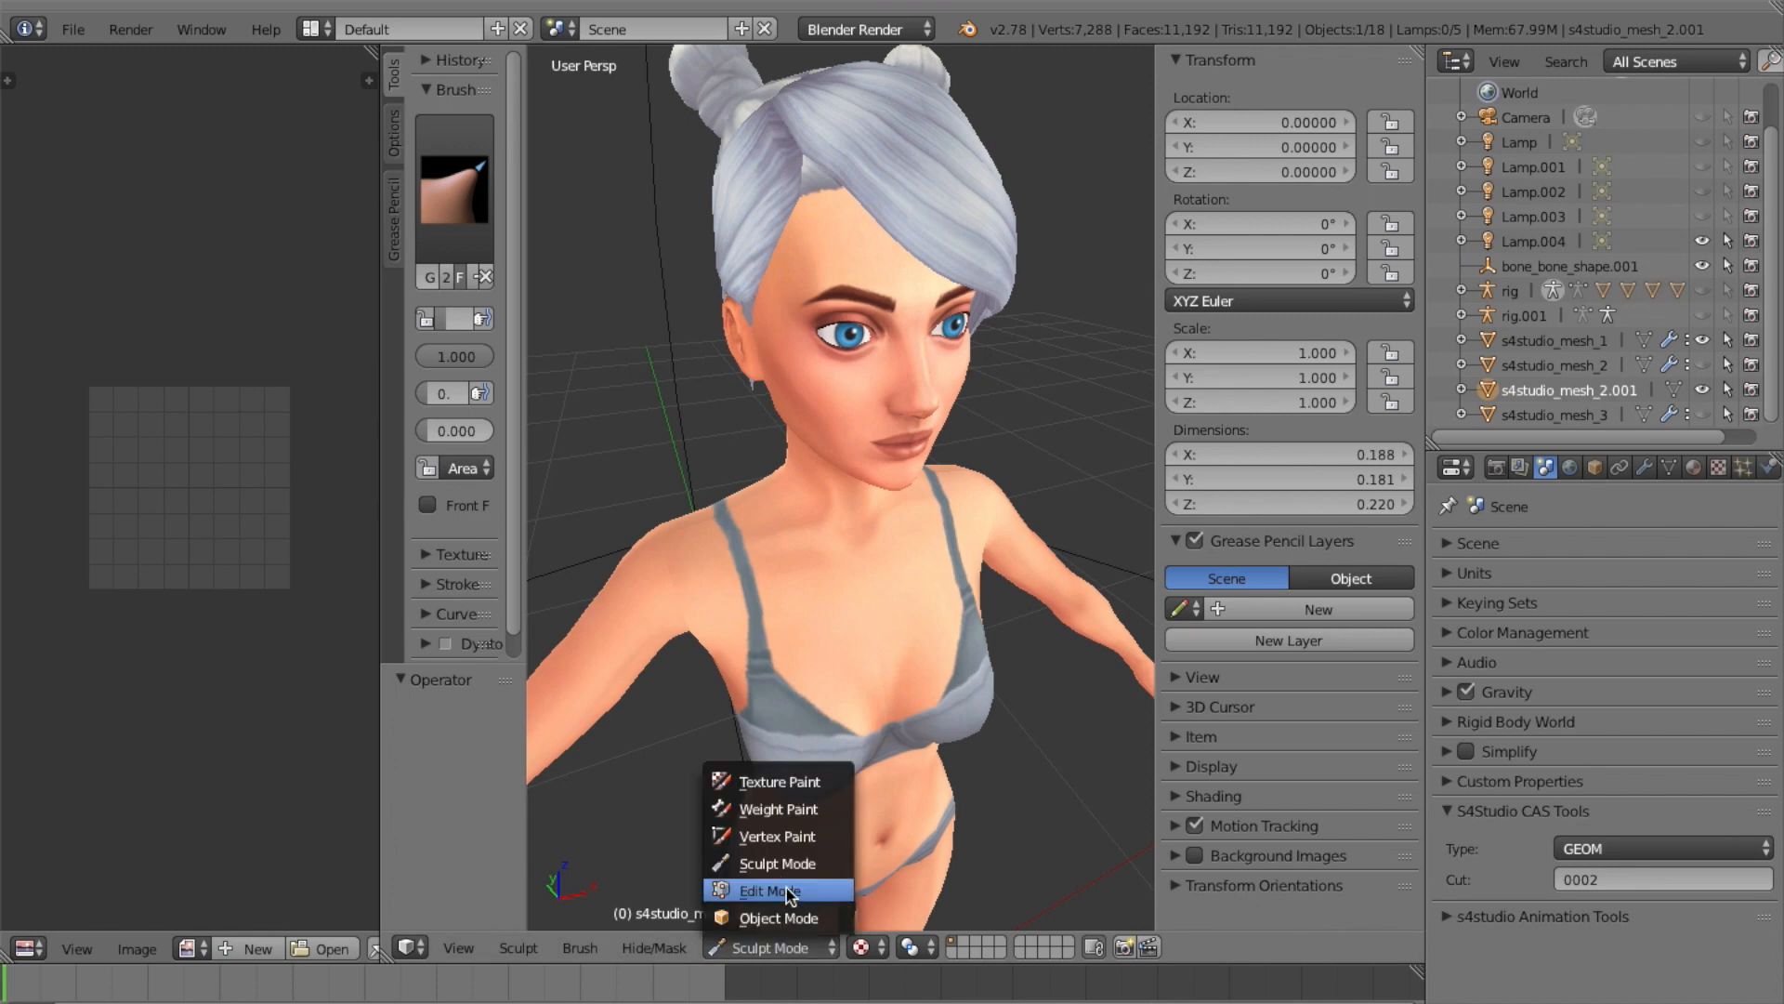
pyautogui.click(786, 890)
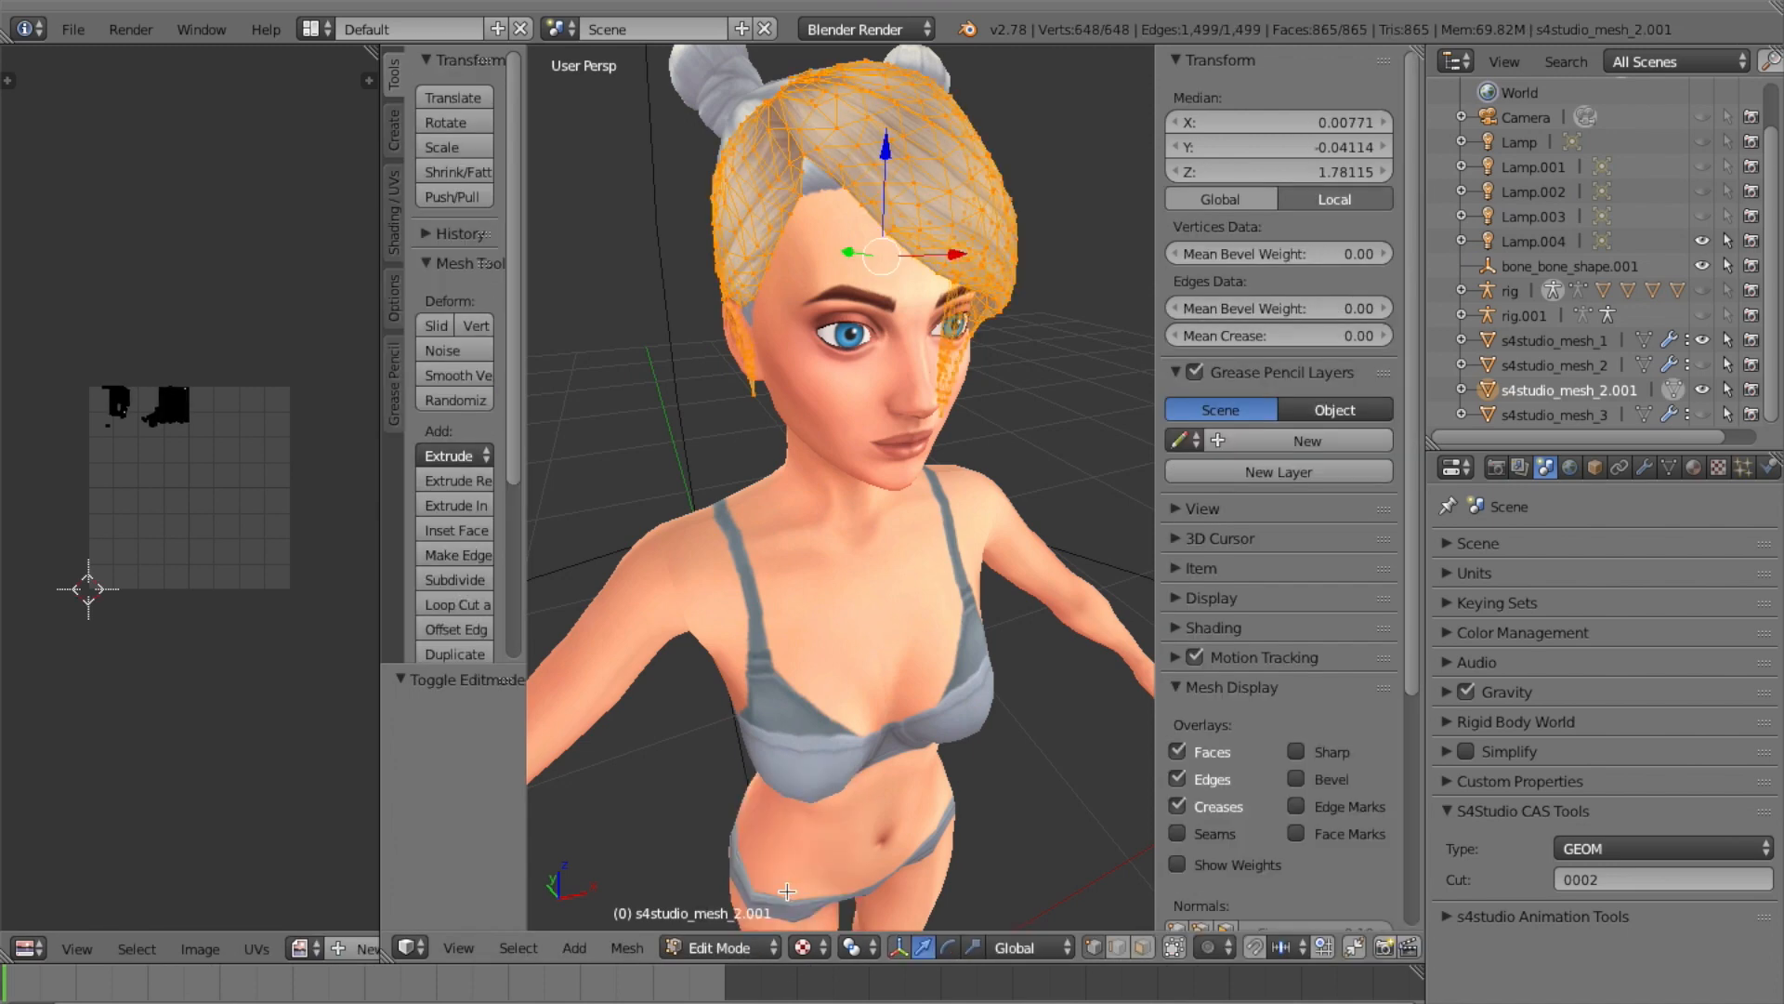
pyautogui.click(459, 94)
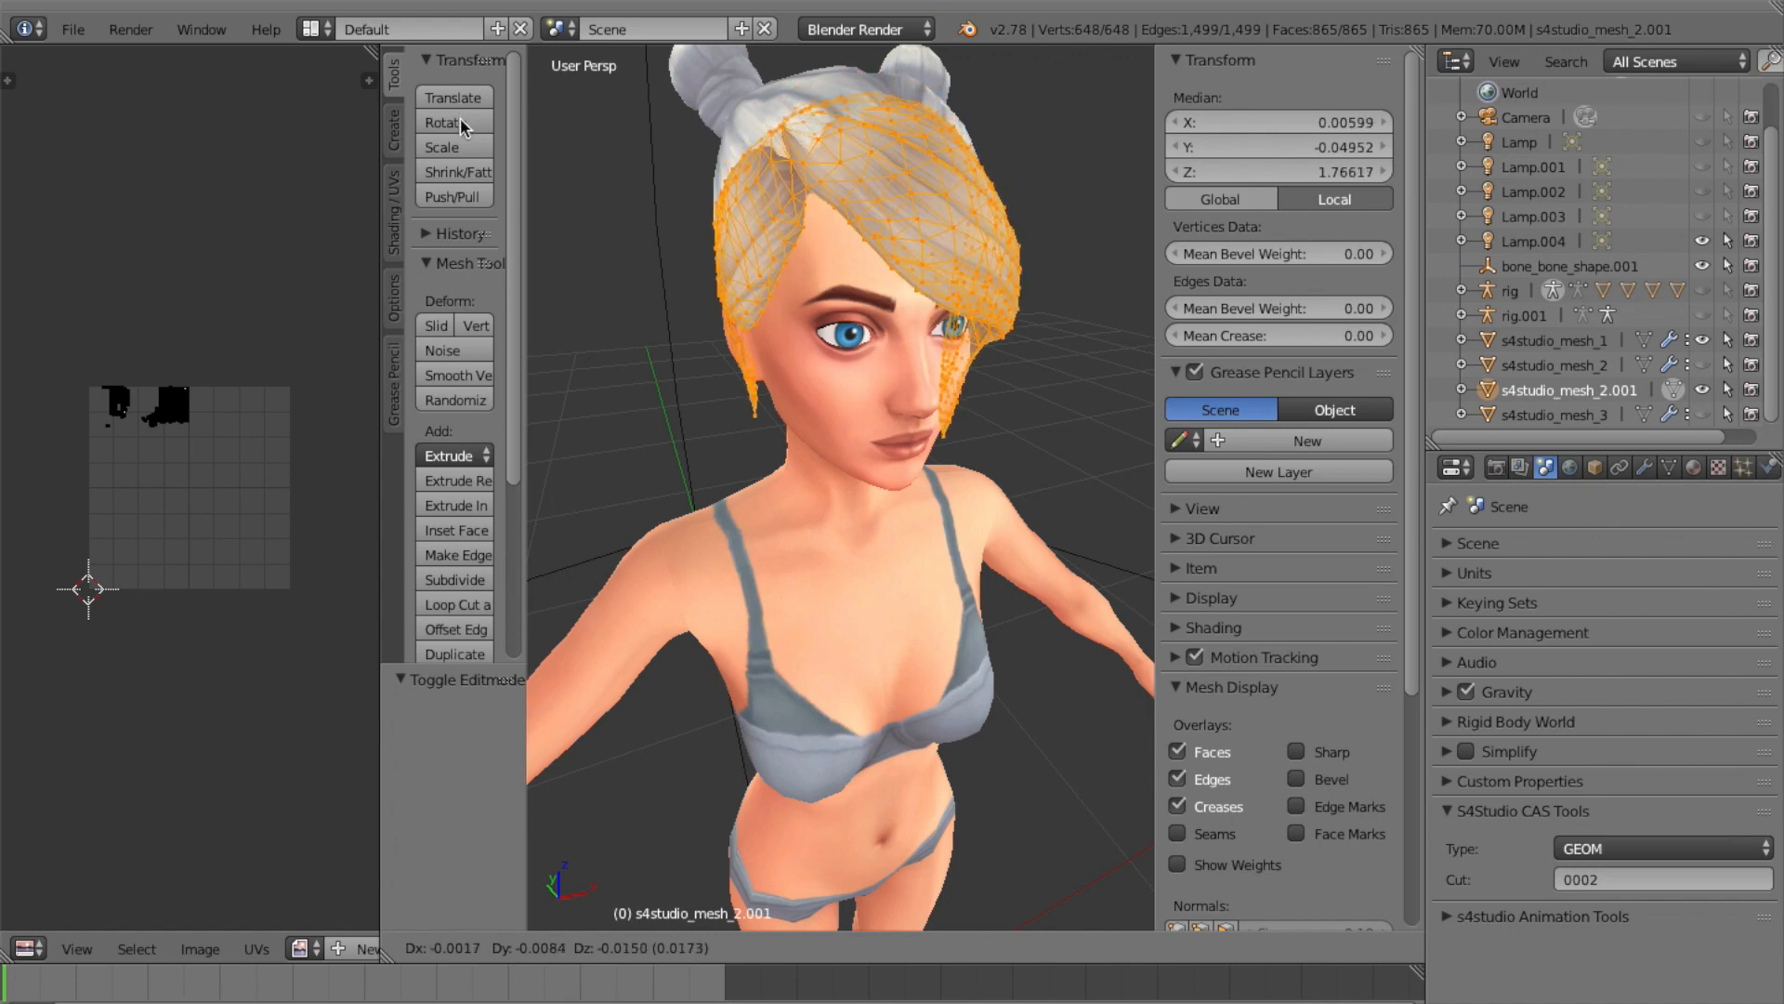
pyautogui.click(460, 117)
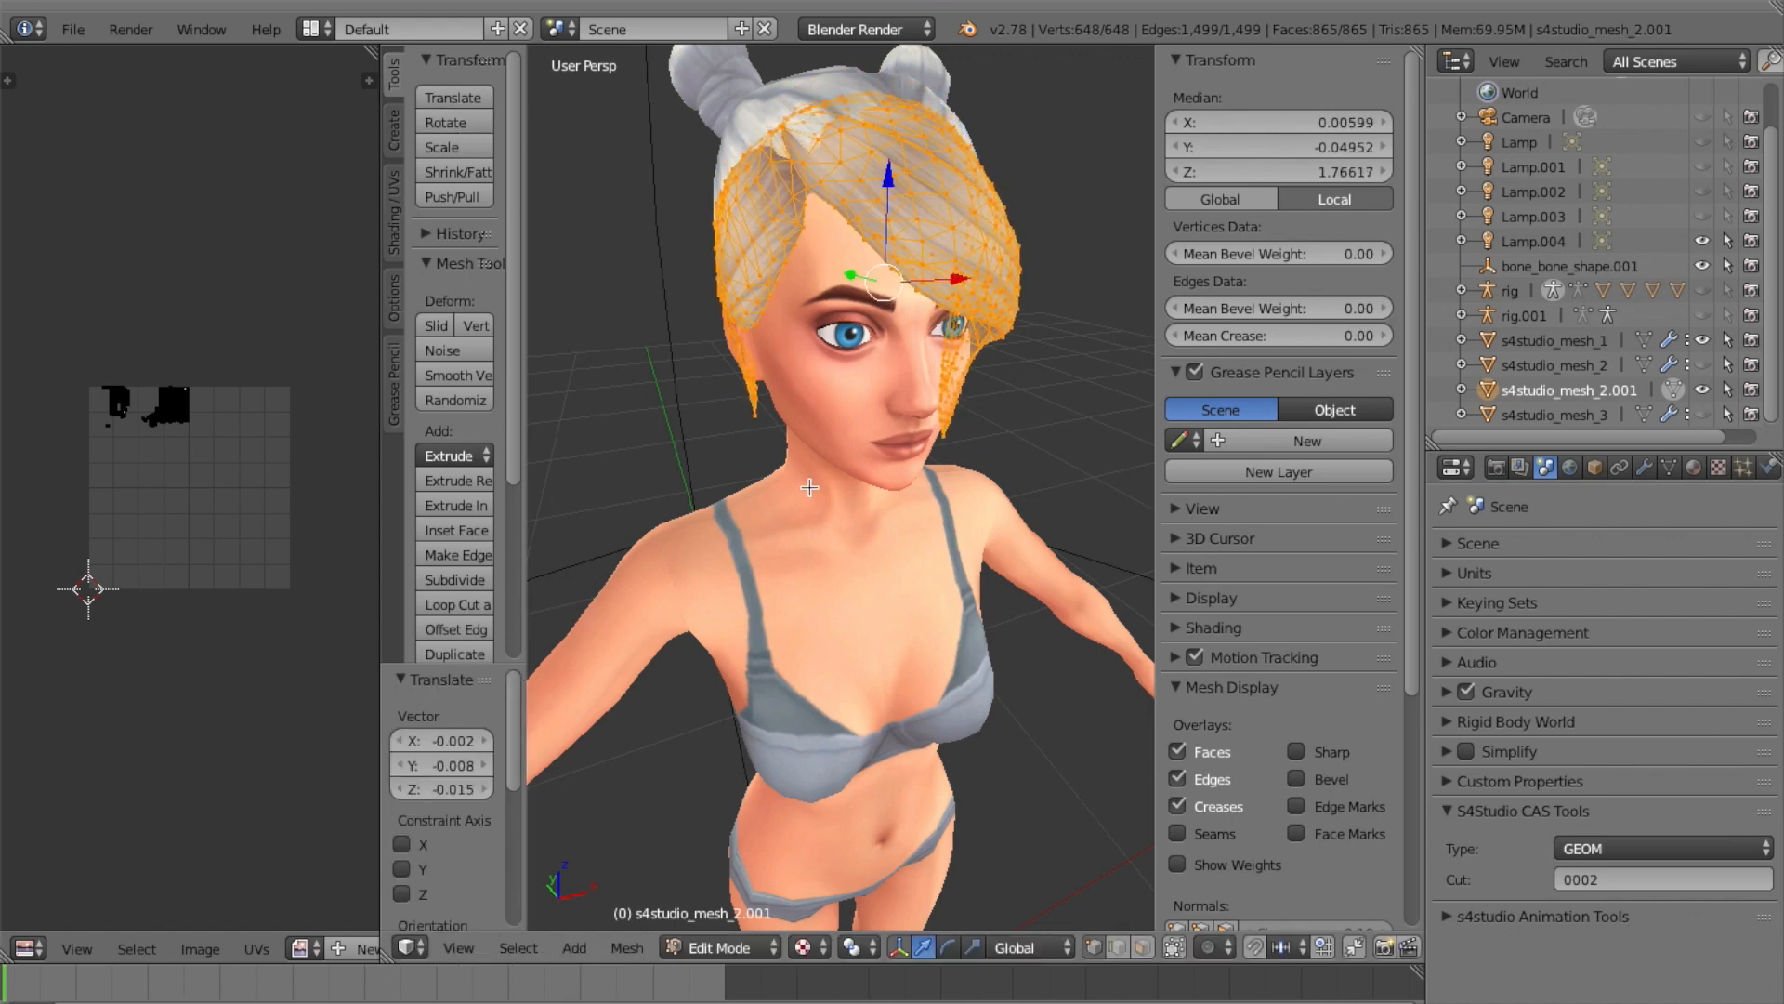
pyautogui.click(771, 946)
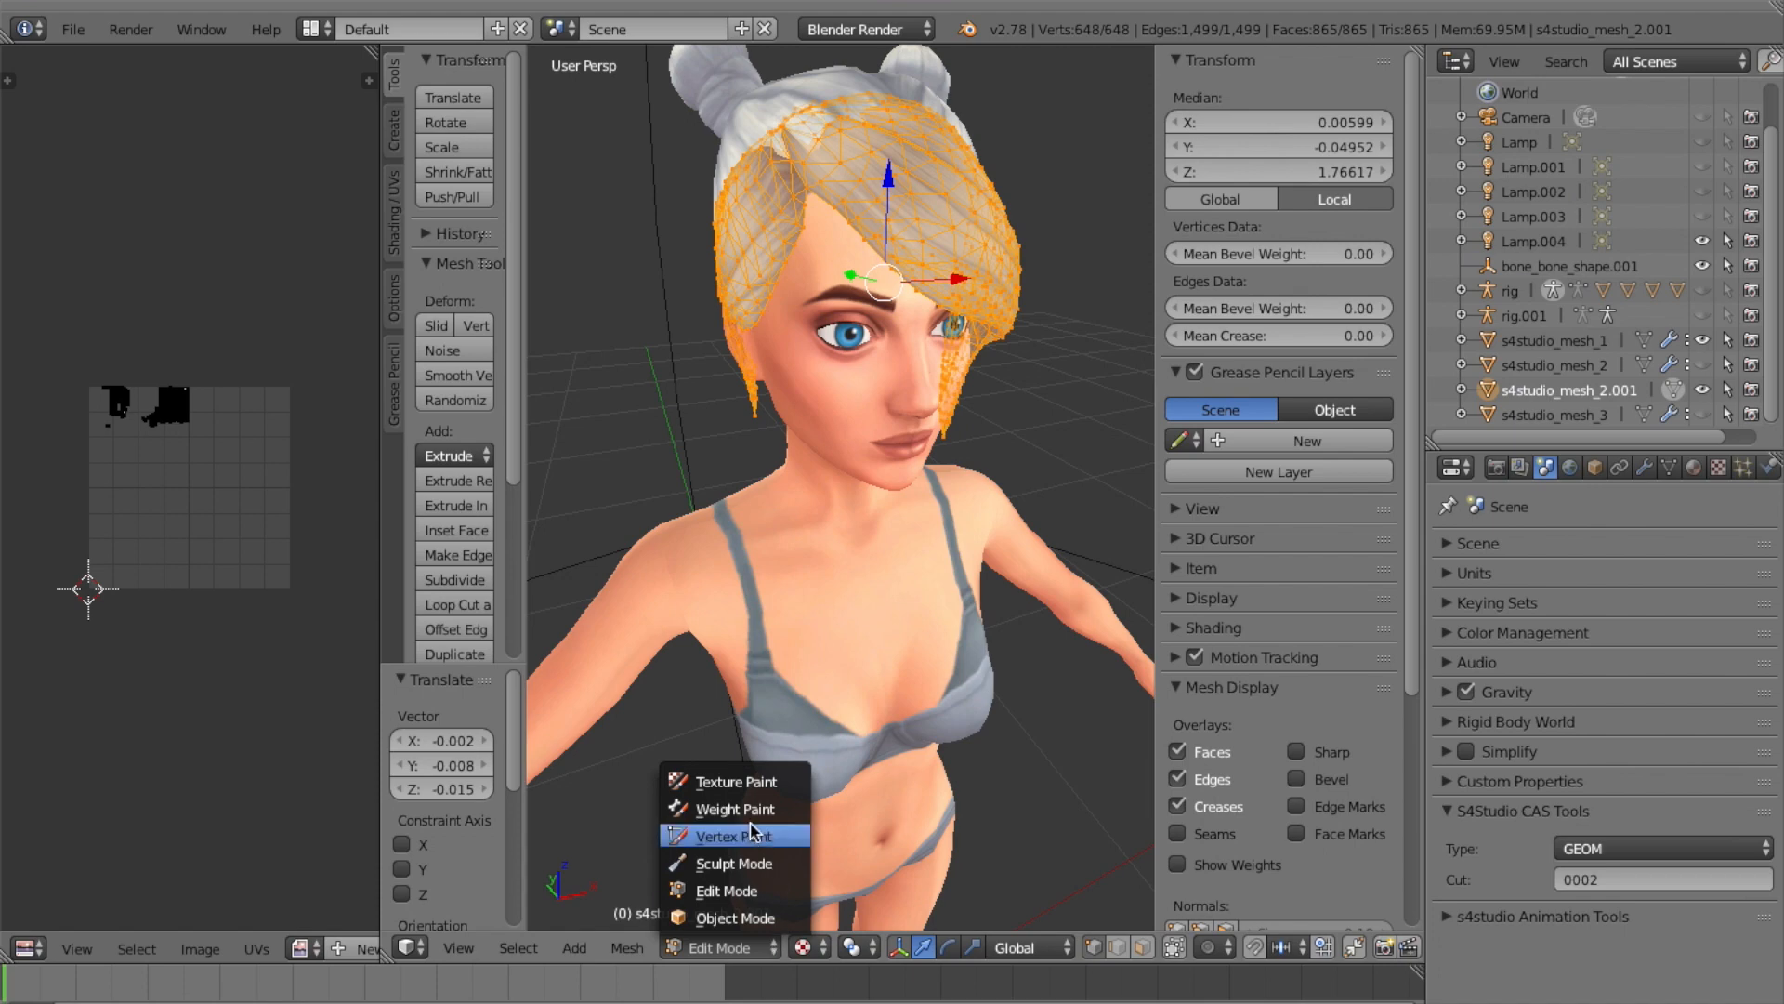
pyautogui.click(734, 919)
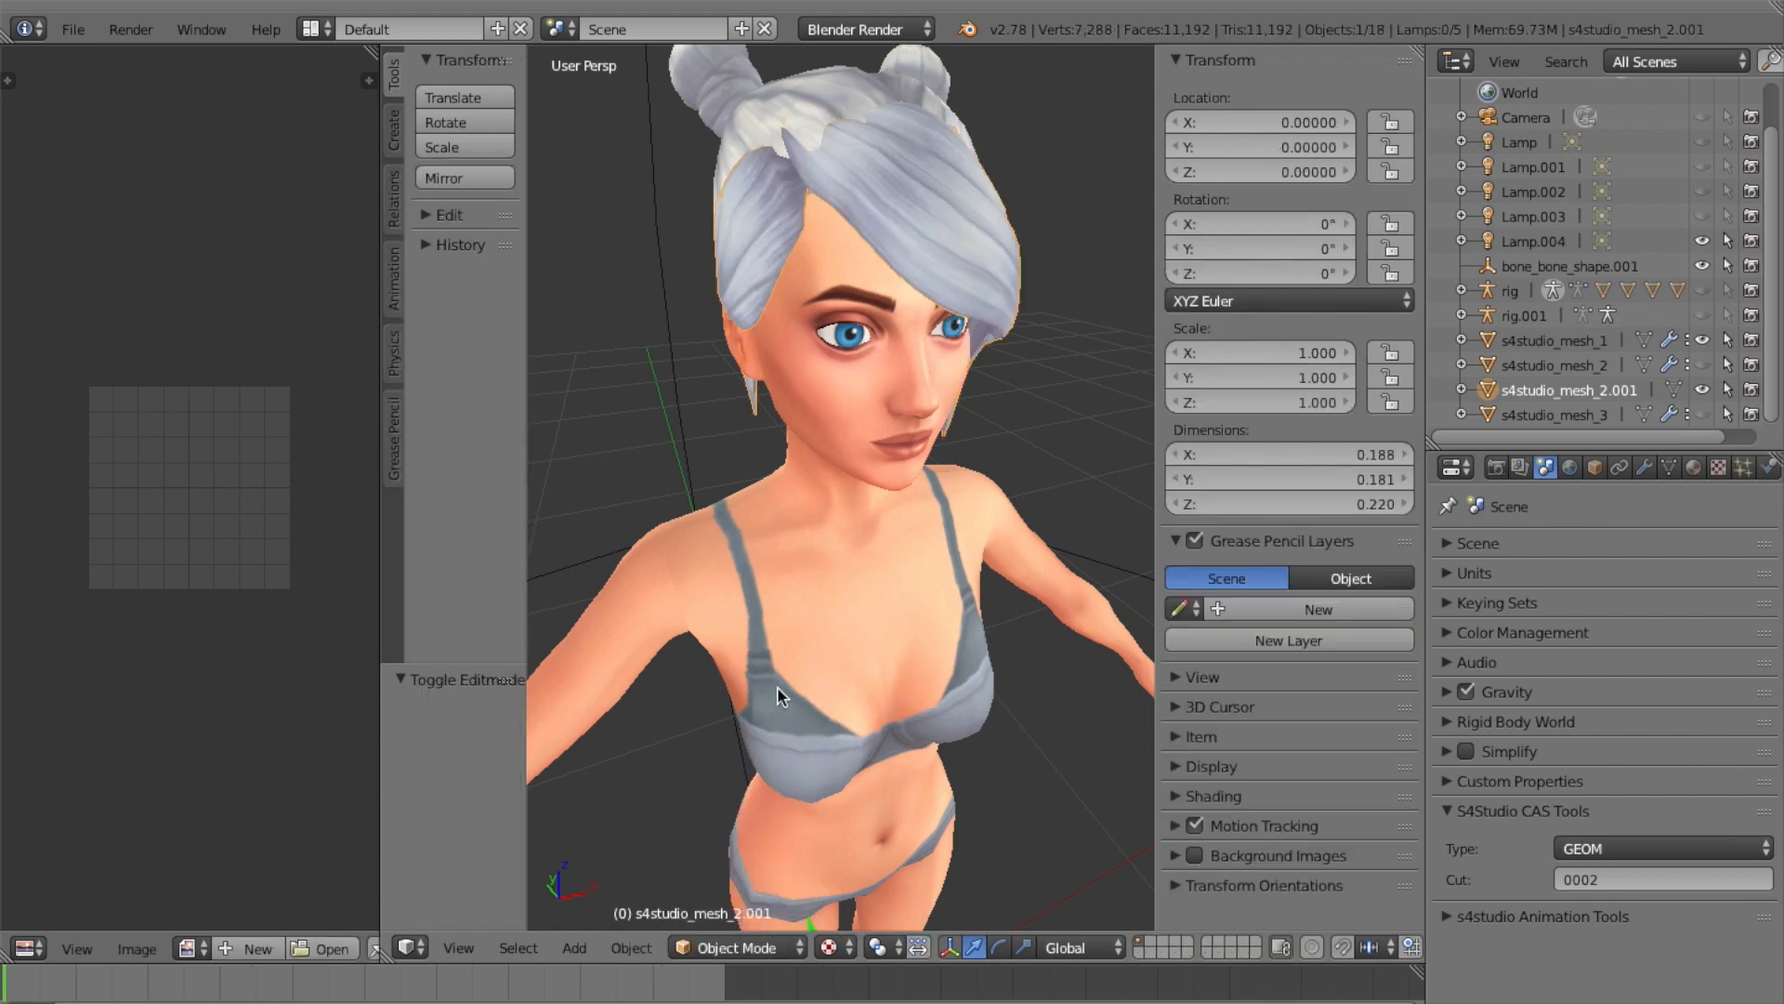
# Check how the moved bangs sit on the head from the front and the side around the ear
pyautogui.hscroll(10, 989, 627)
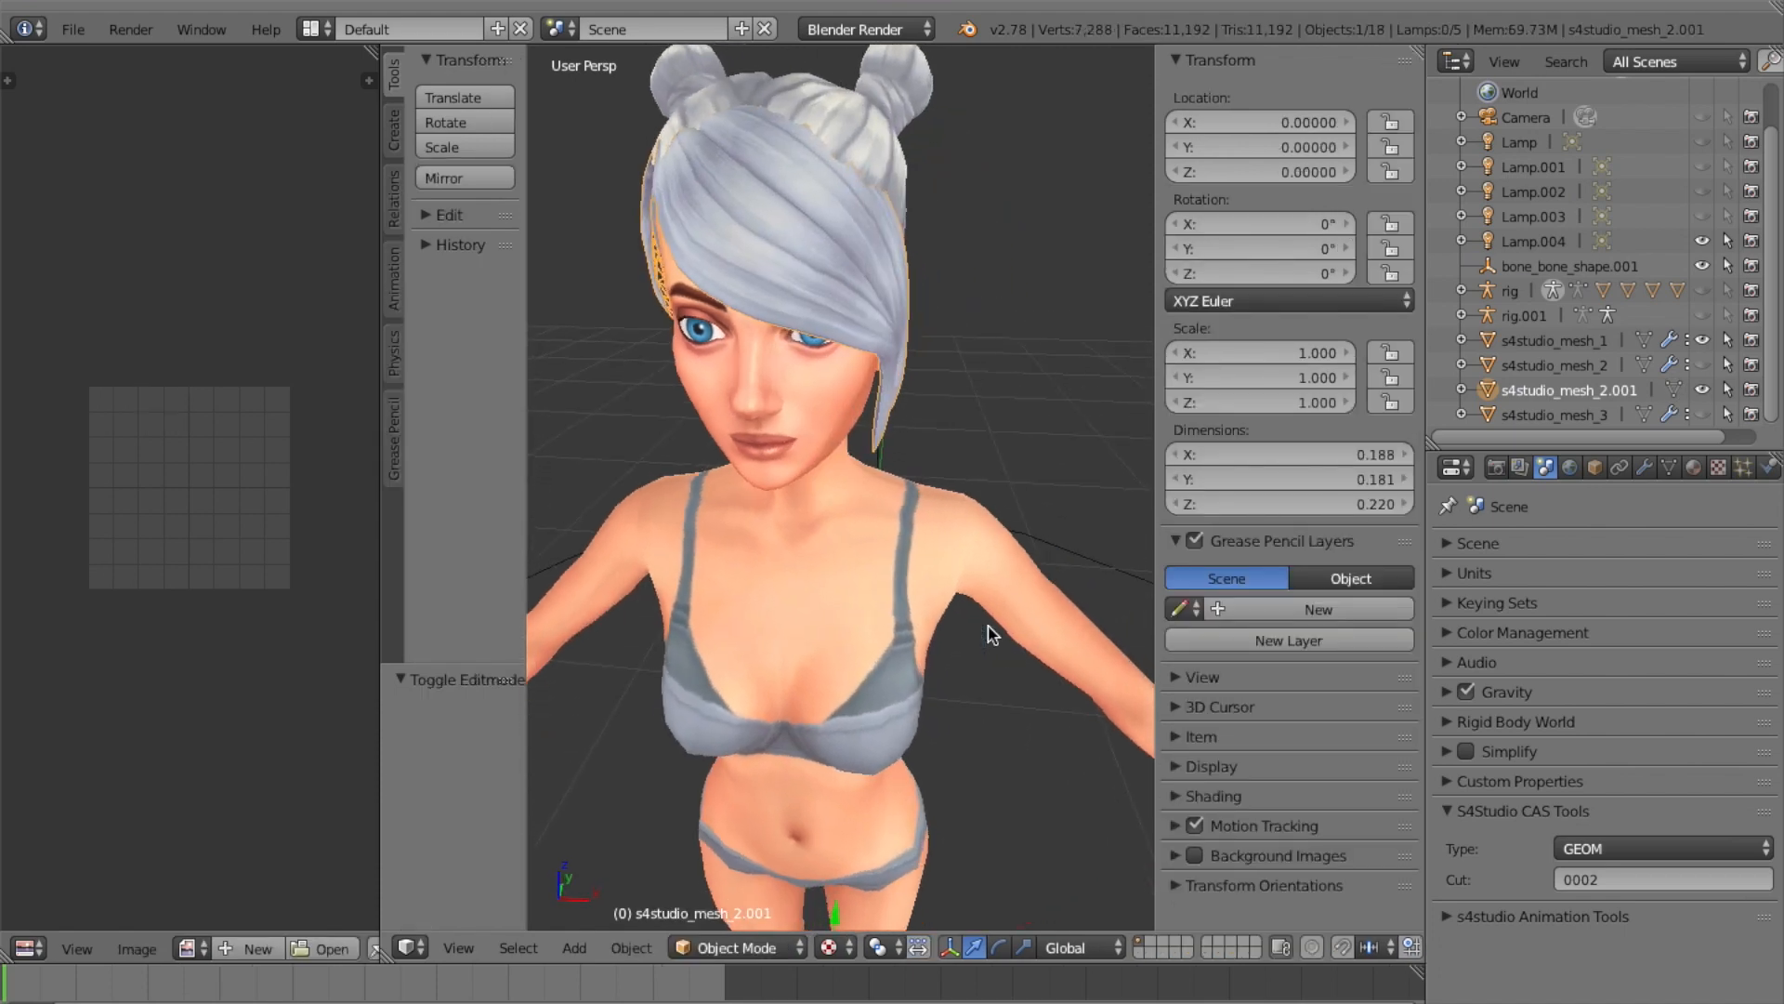
pyautogui.hscroll(5, 988, 628)
pyautogui.hscroll(-12, 989, 628)
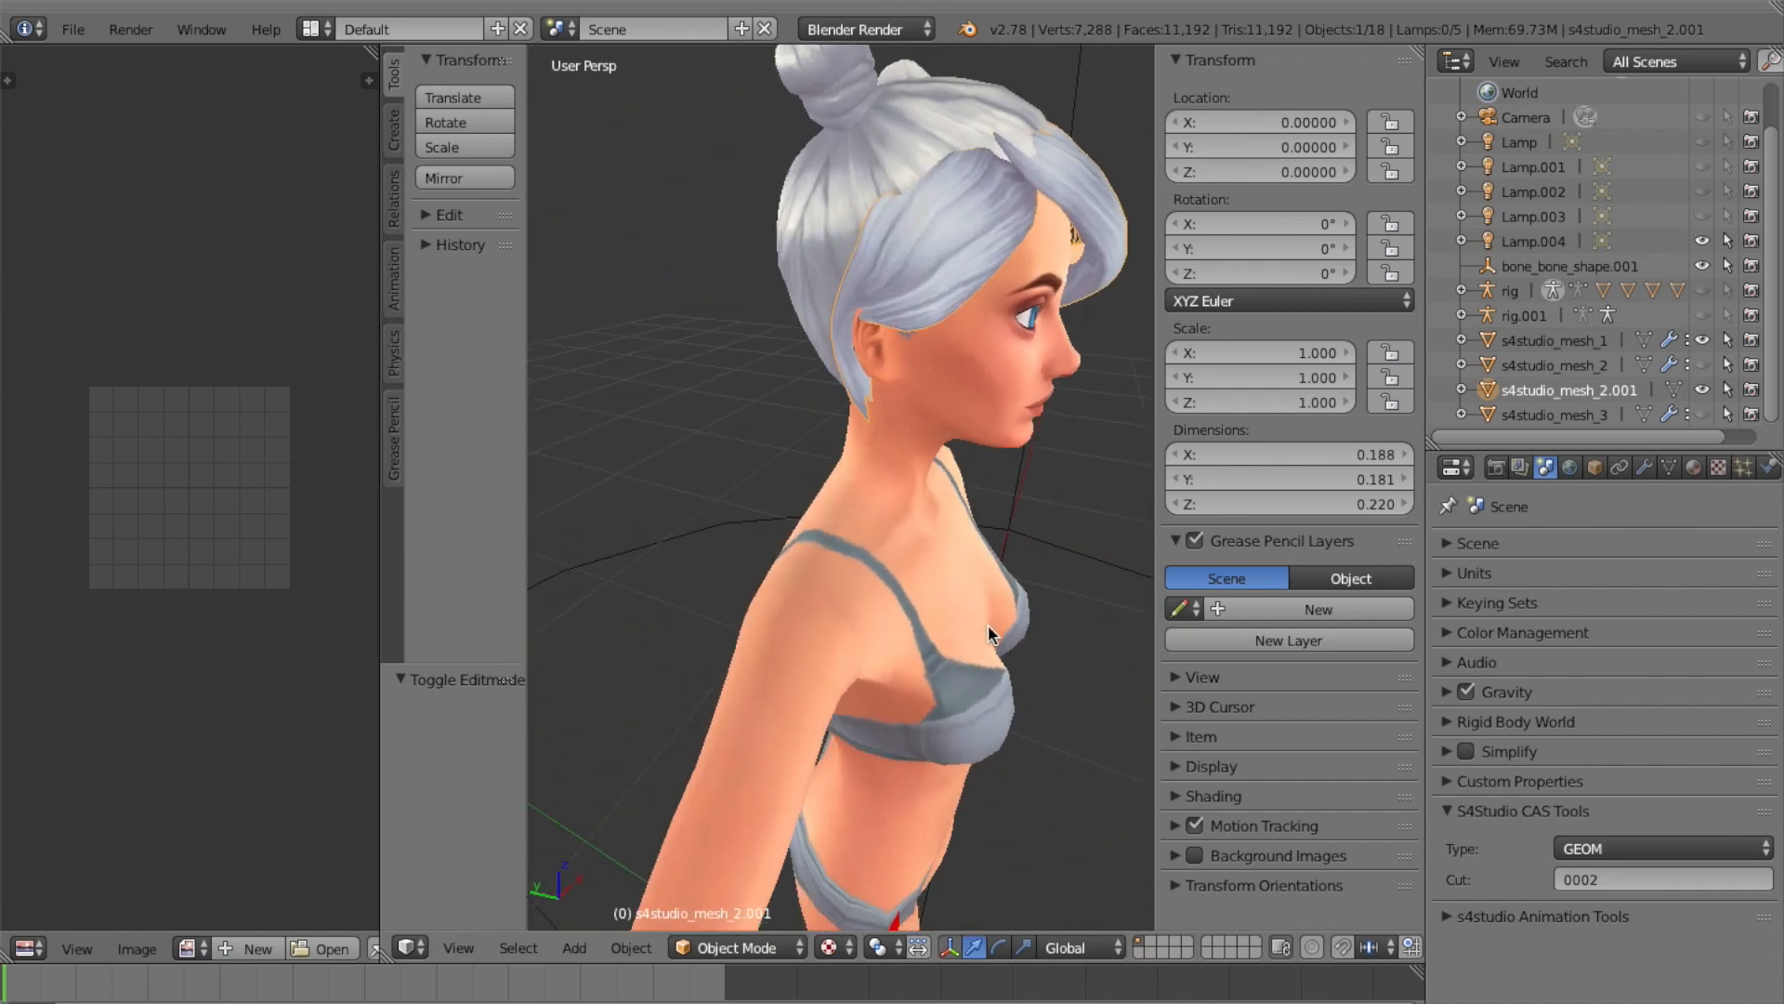
pyautogui.hscroll(4, 989, 627)
pyautogui.hscroll(-5, 989, 627)
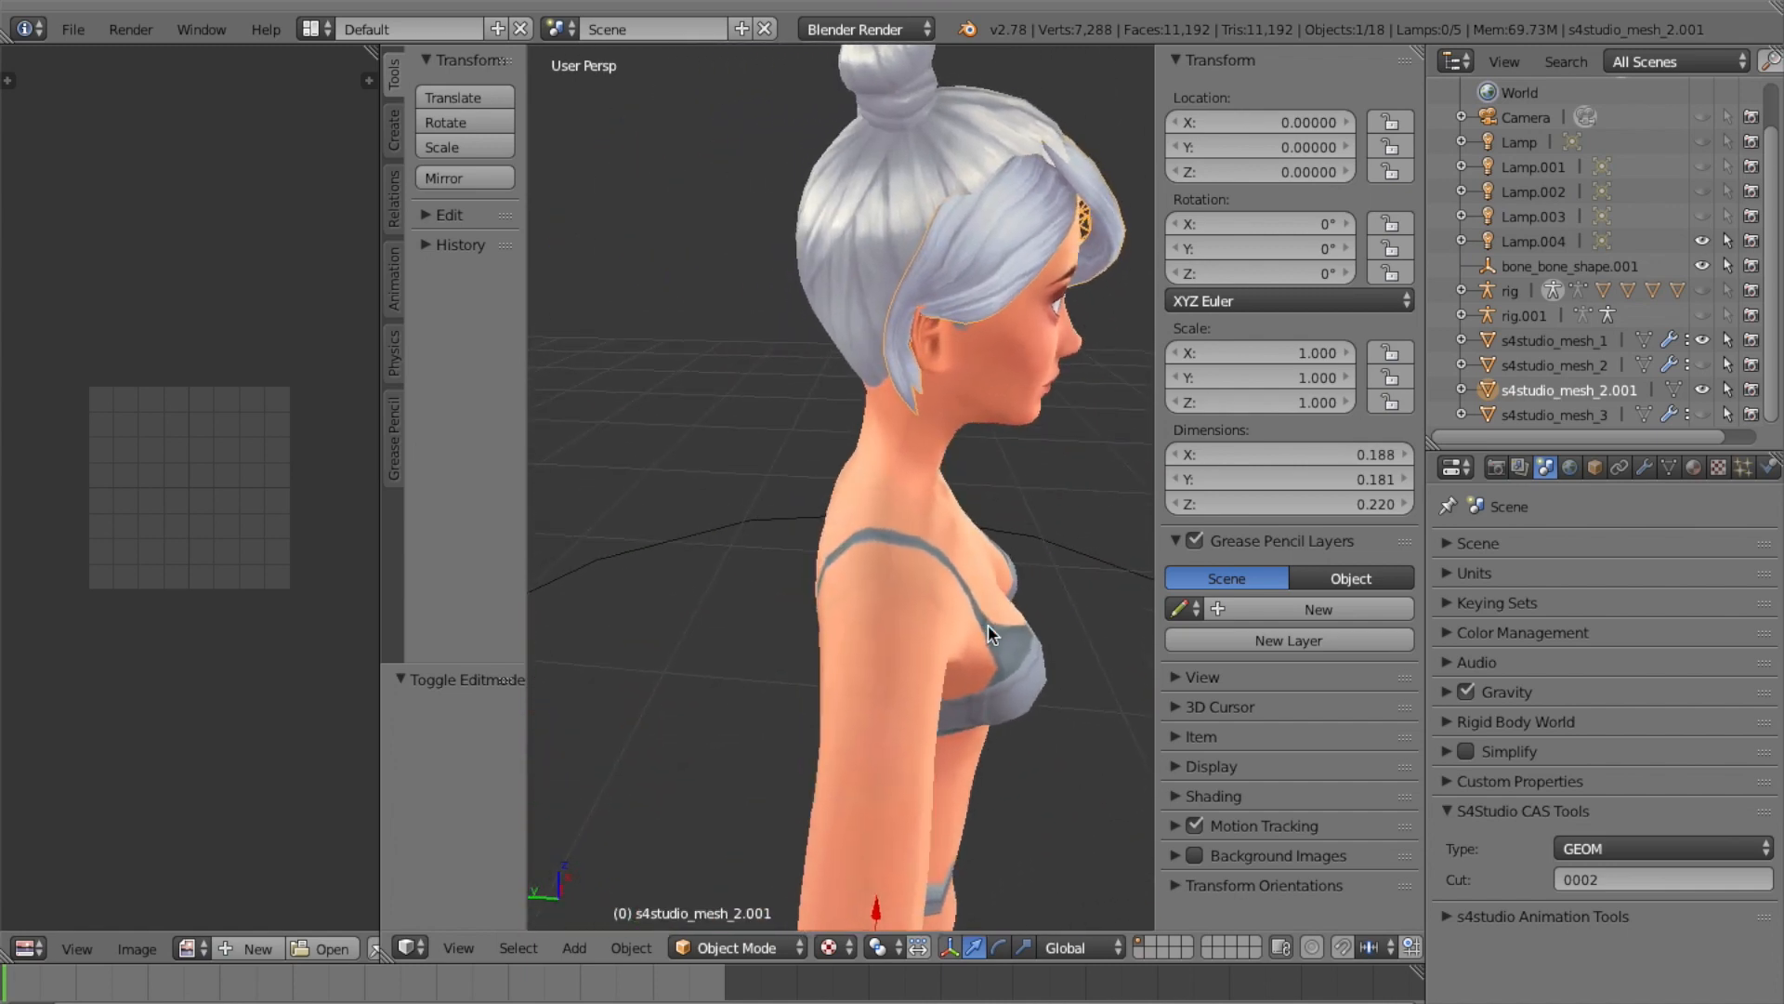
pyautogui.hscroll(2, 989, 627)
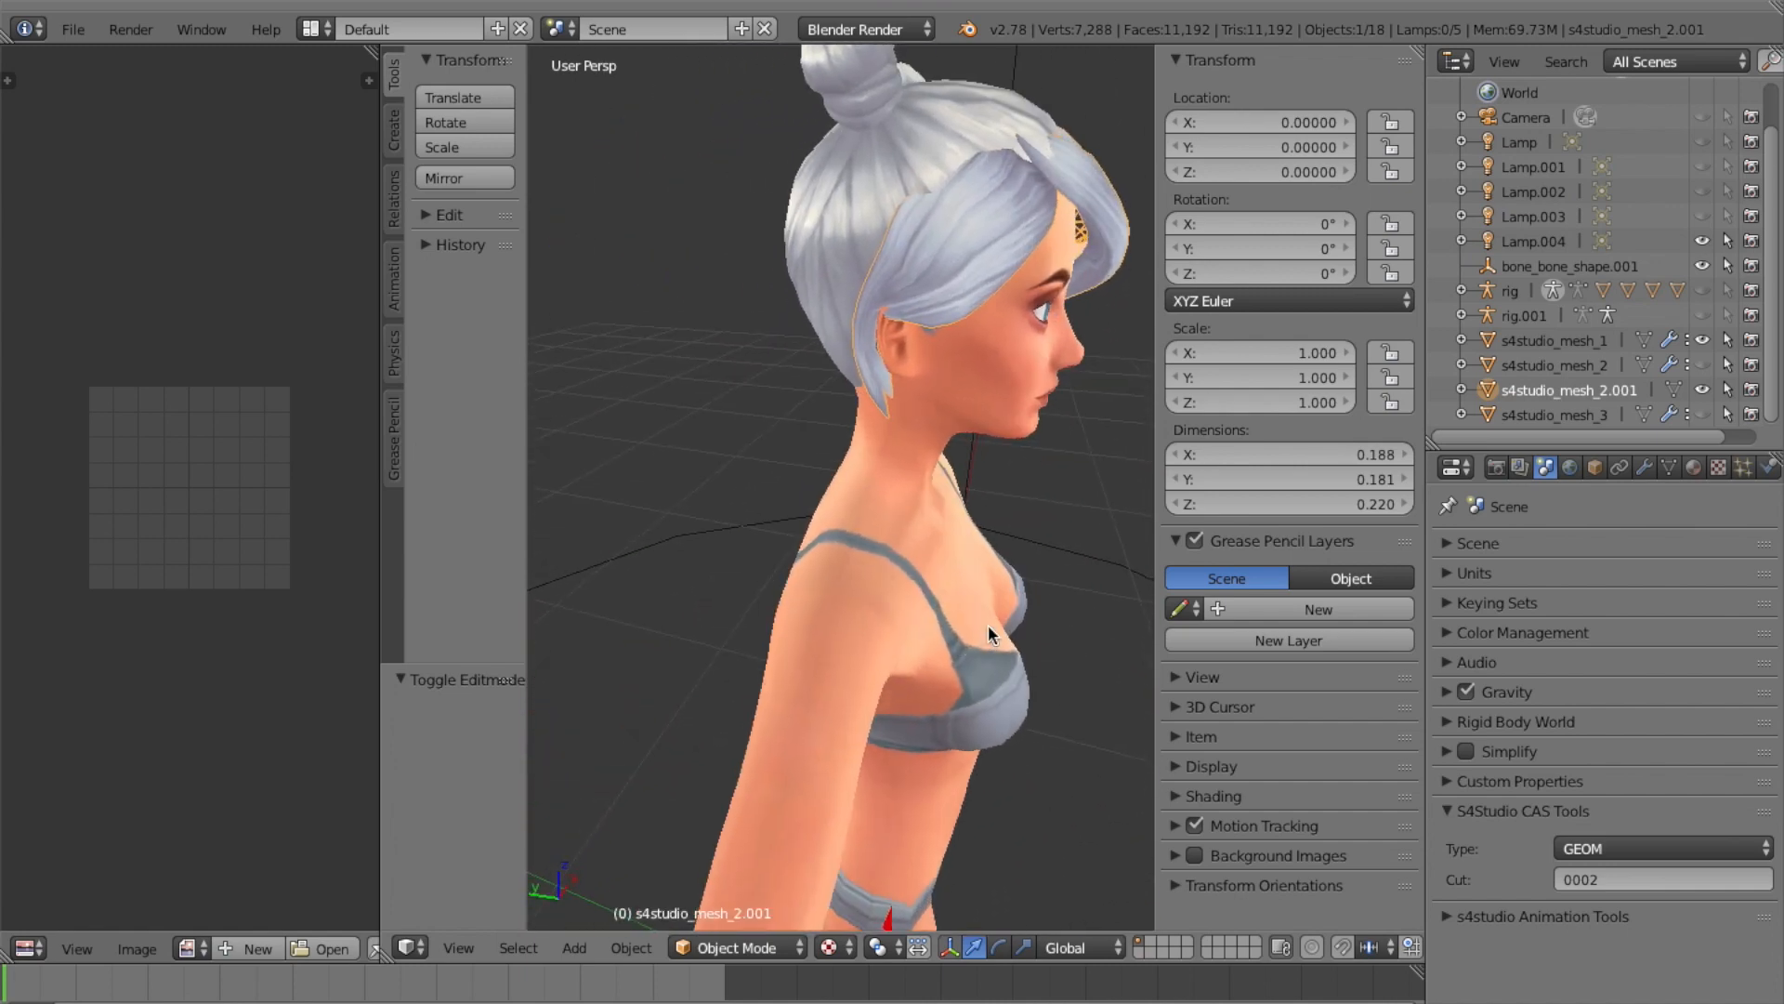
# Try other positions for the bangs in Edit Mode, and undo these attempts together with the earlier downward move
pyautogui.click(800, 950)
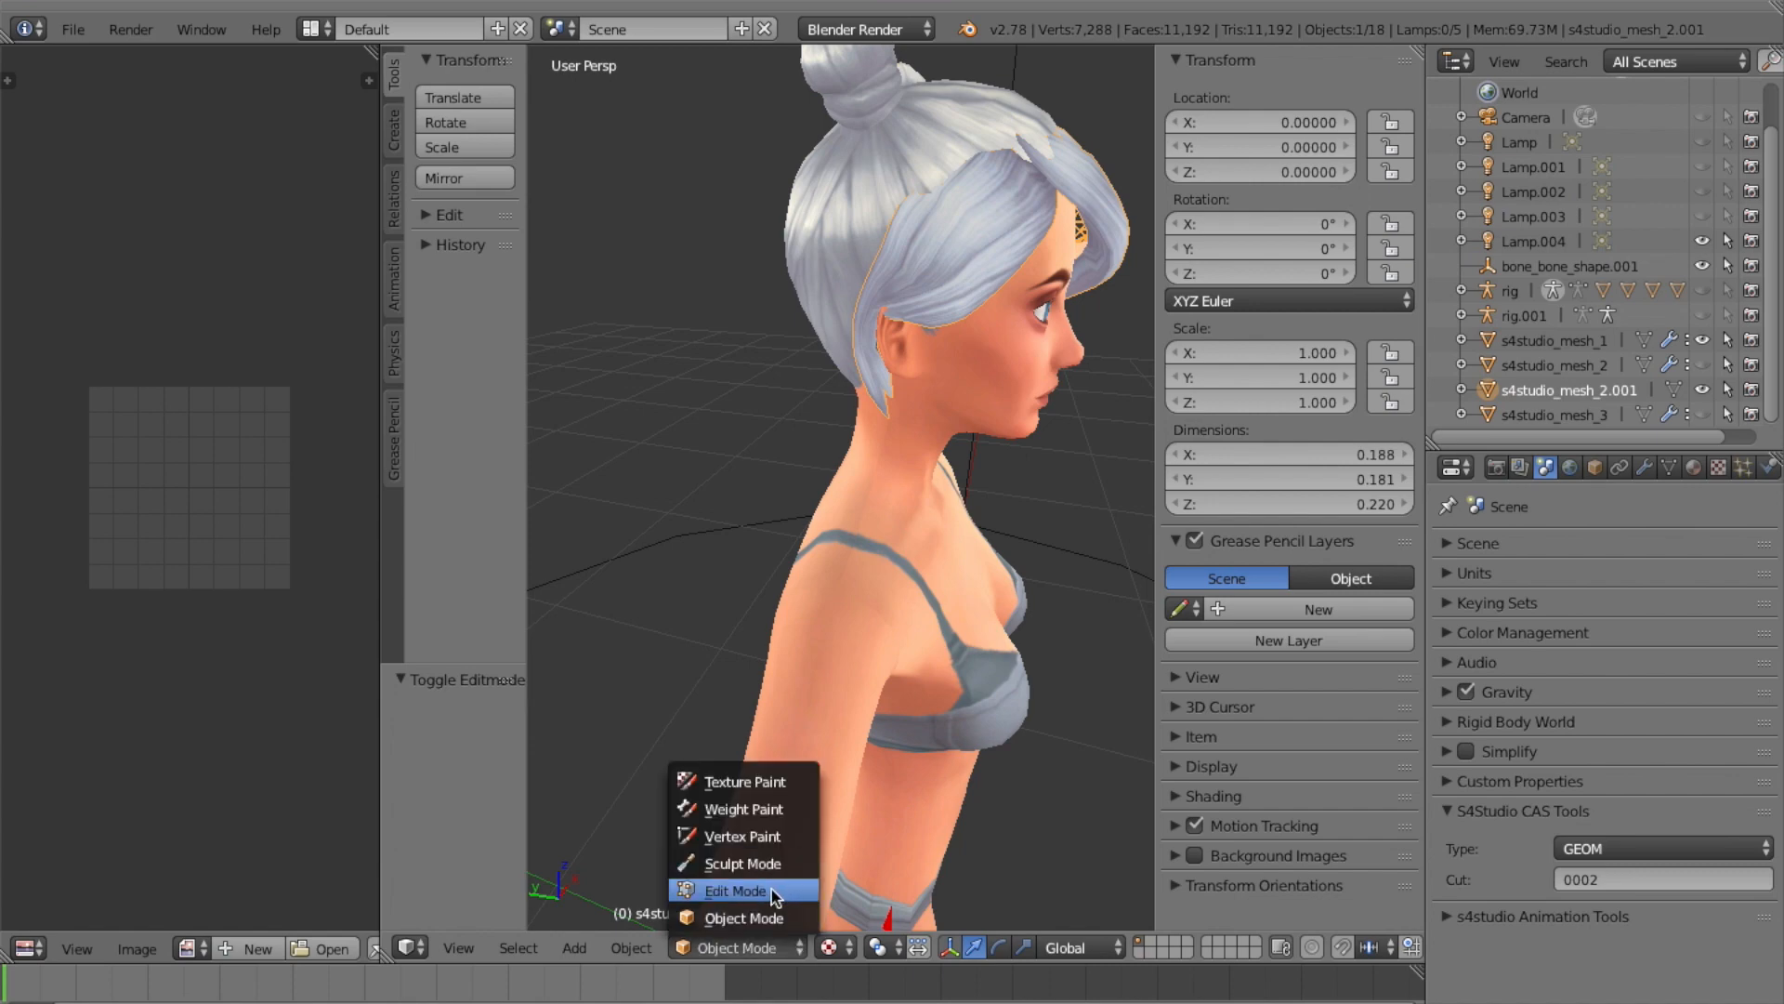
pyautogui.click(773, 890)
pyautogui.click(480, 97)
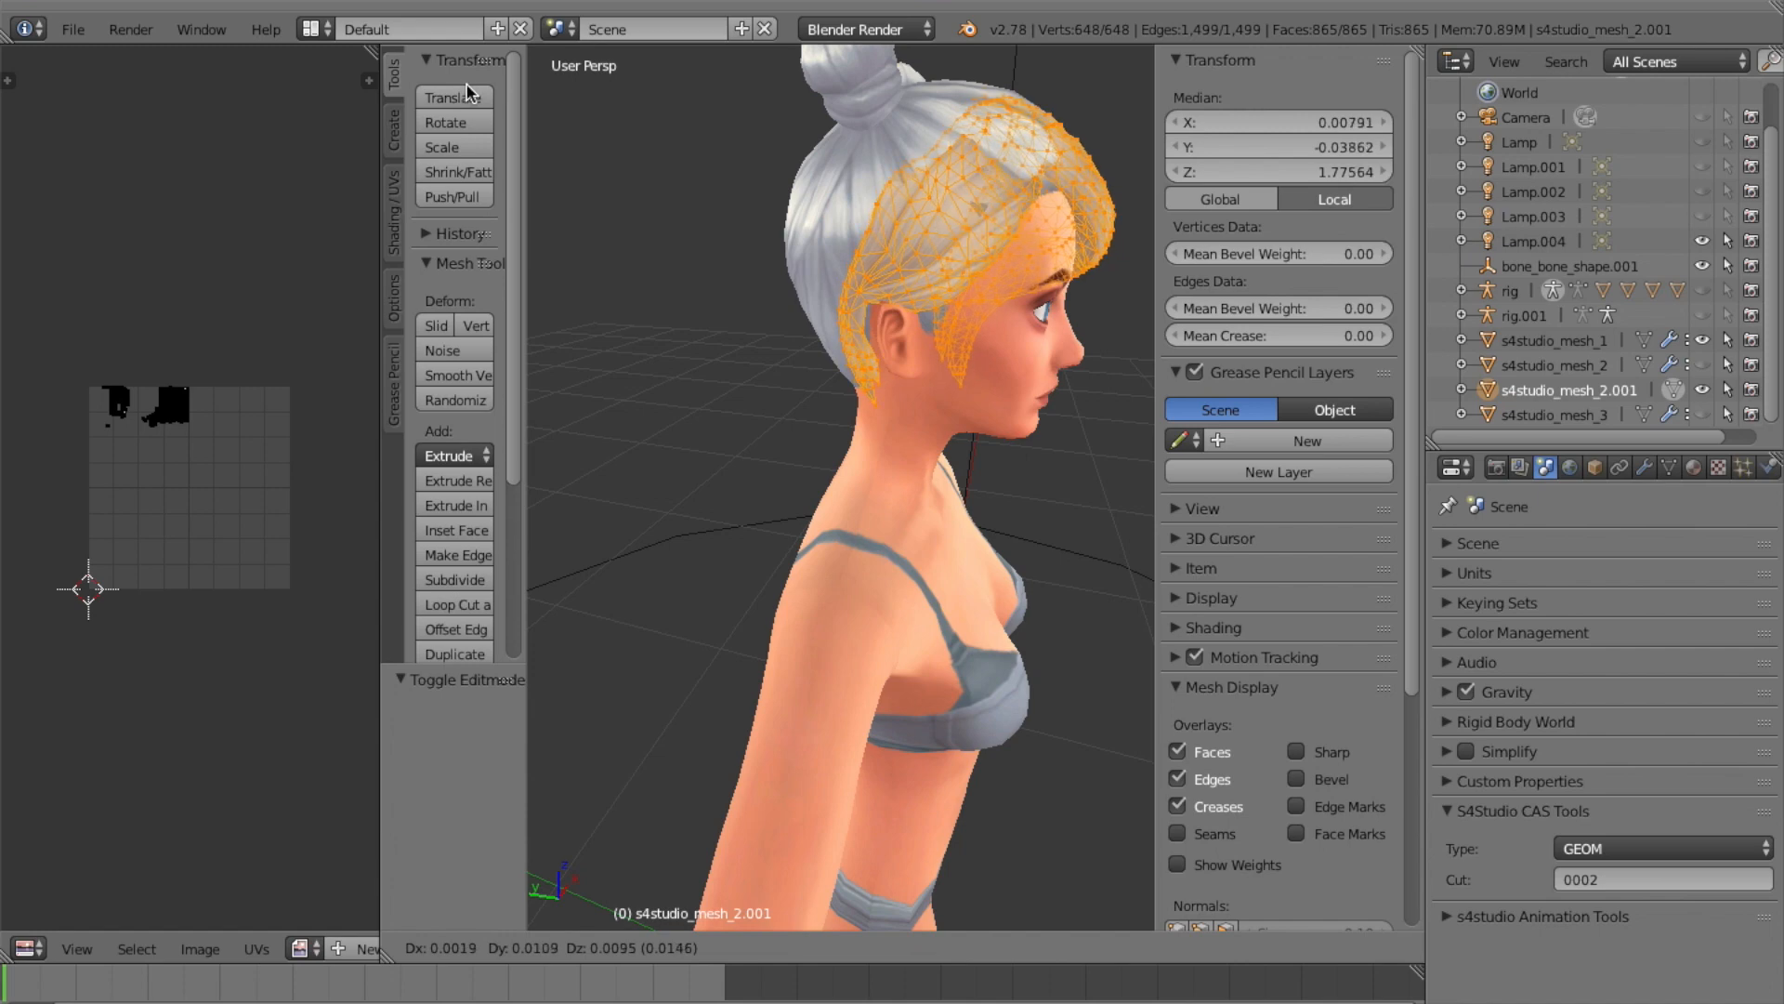
pyautogui.hotkey('ctrl', 'z')
pyautogui.hotkey('ctrl', 'z')
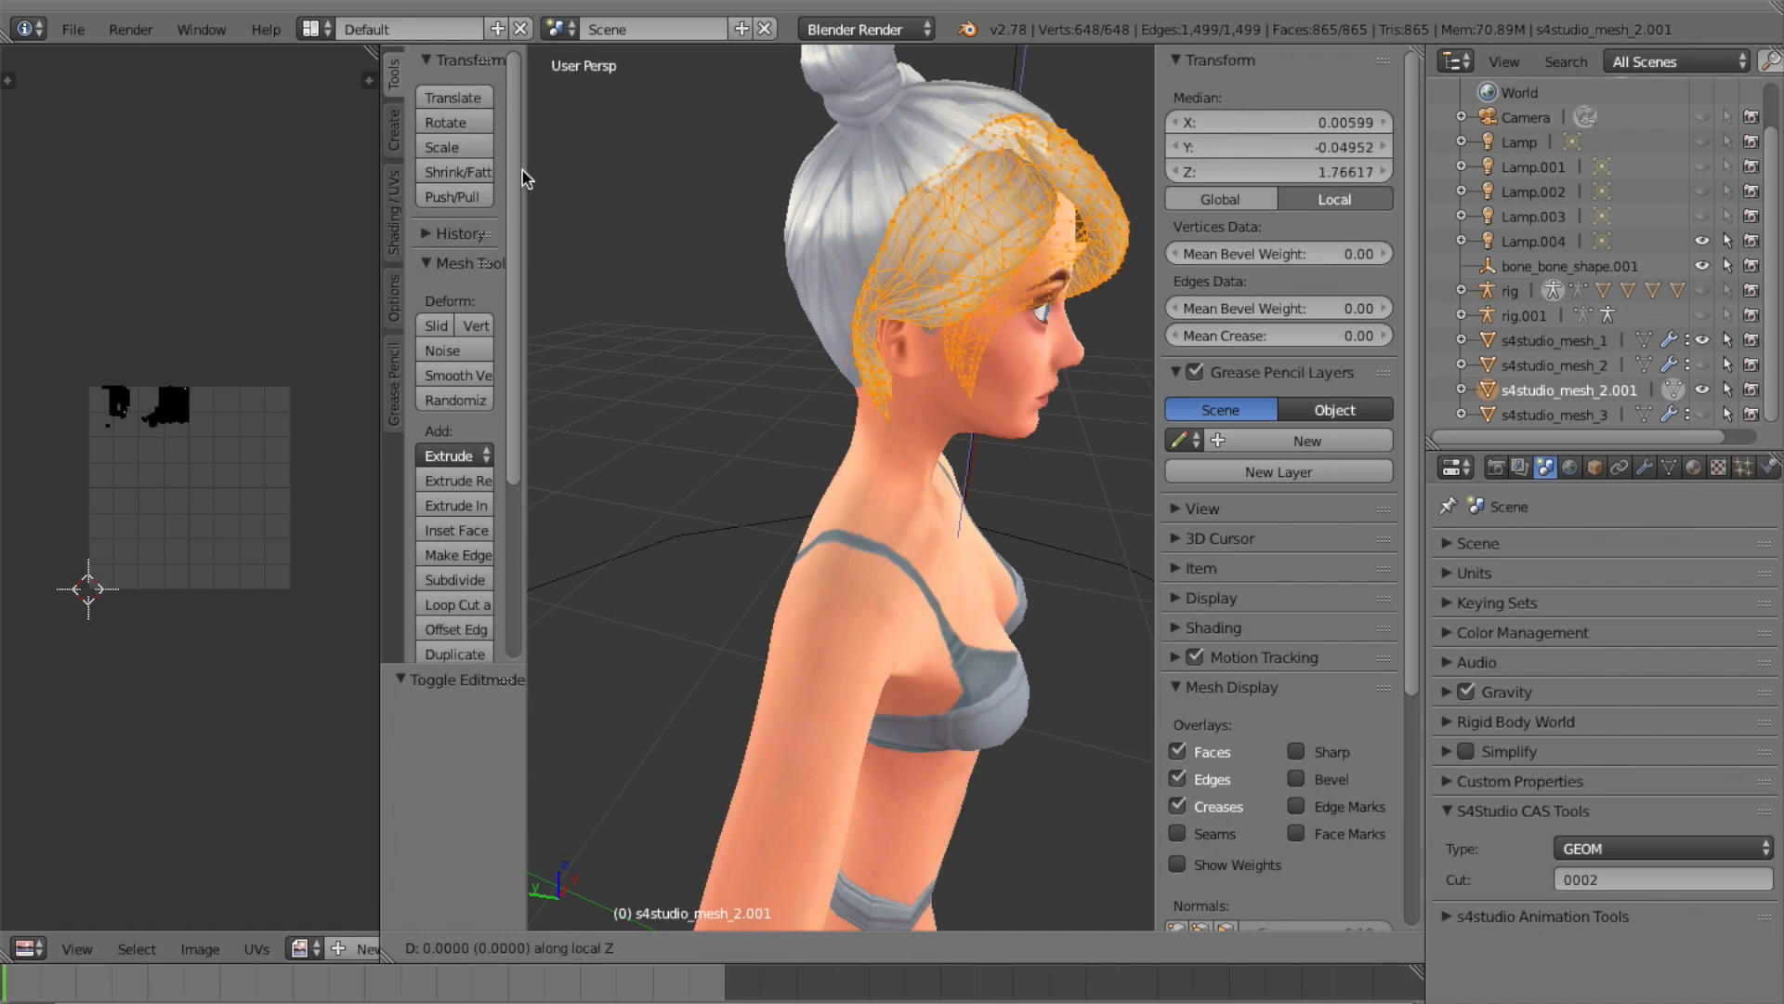
pyautogui.press('z')
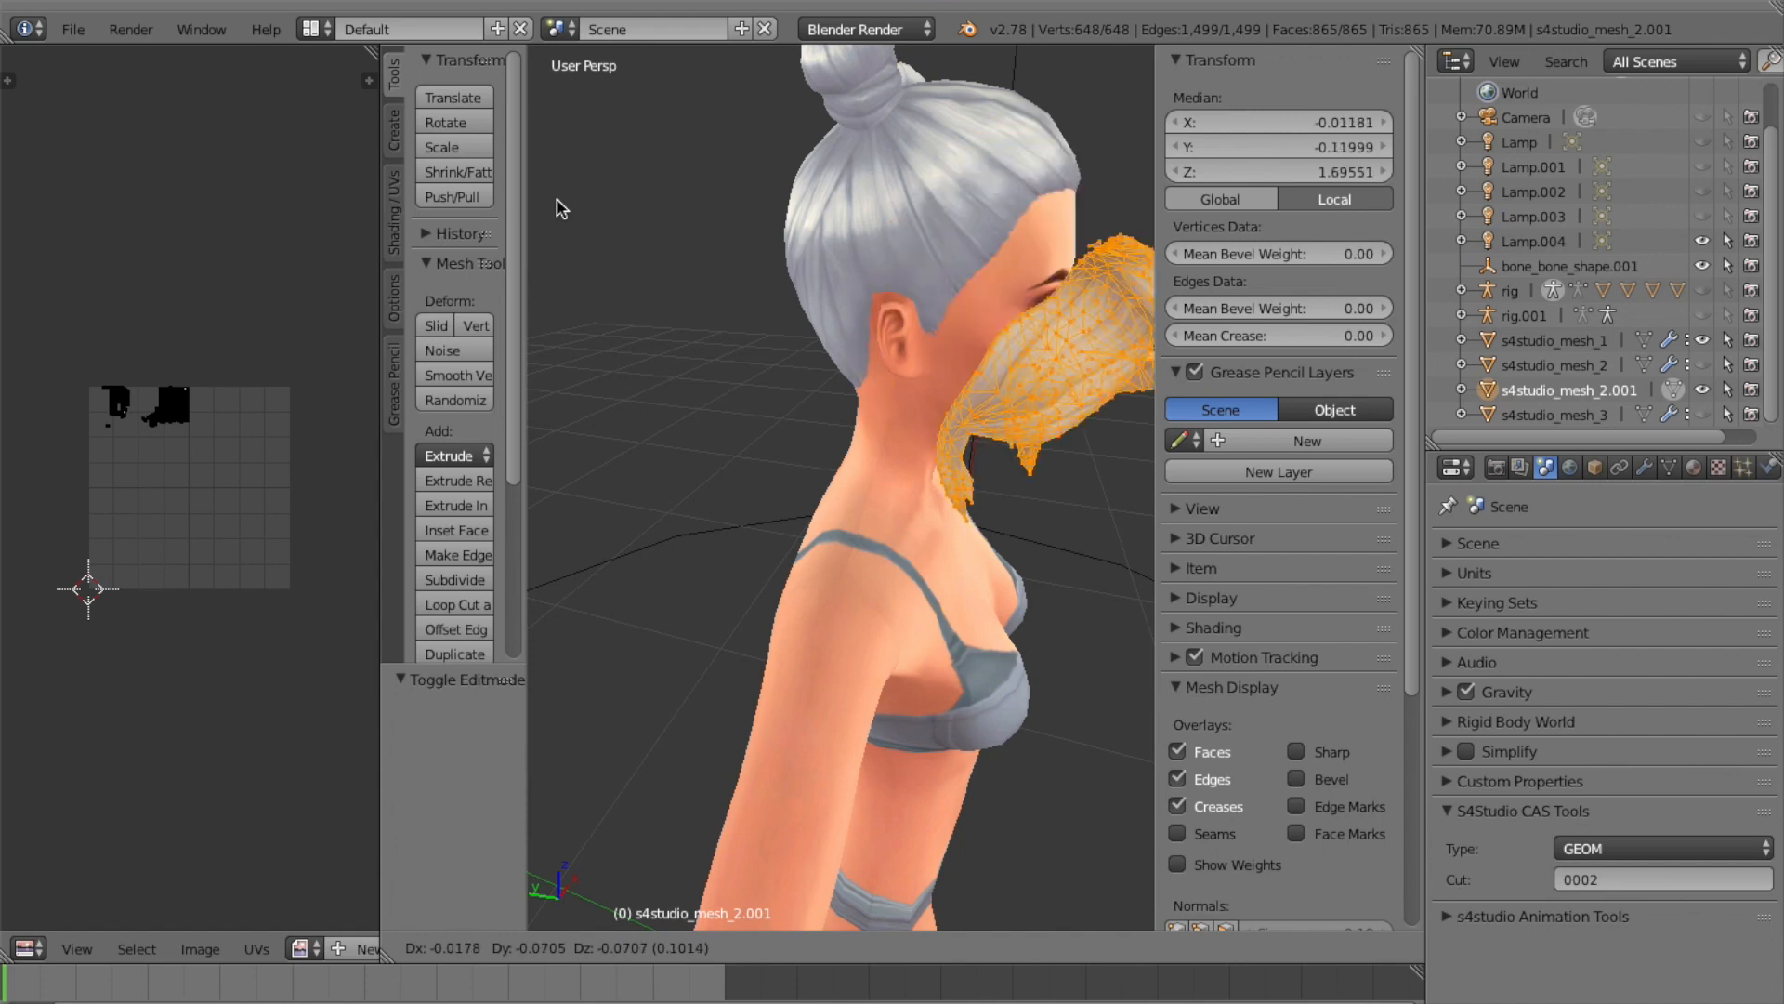
pyautogui.click(489, 104)
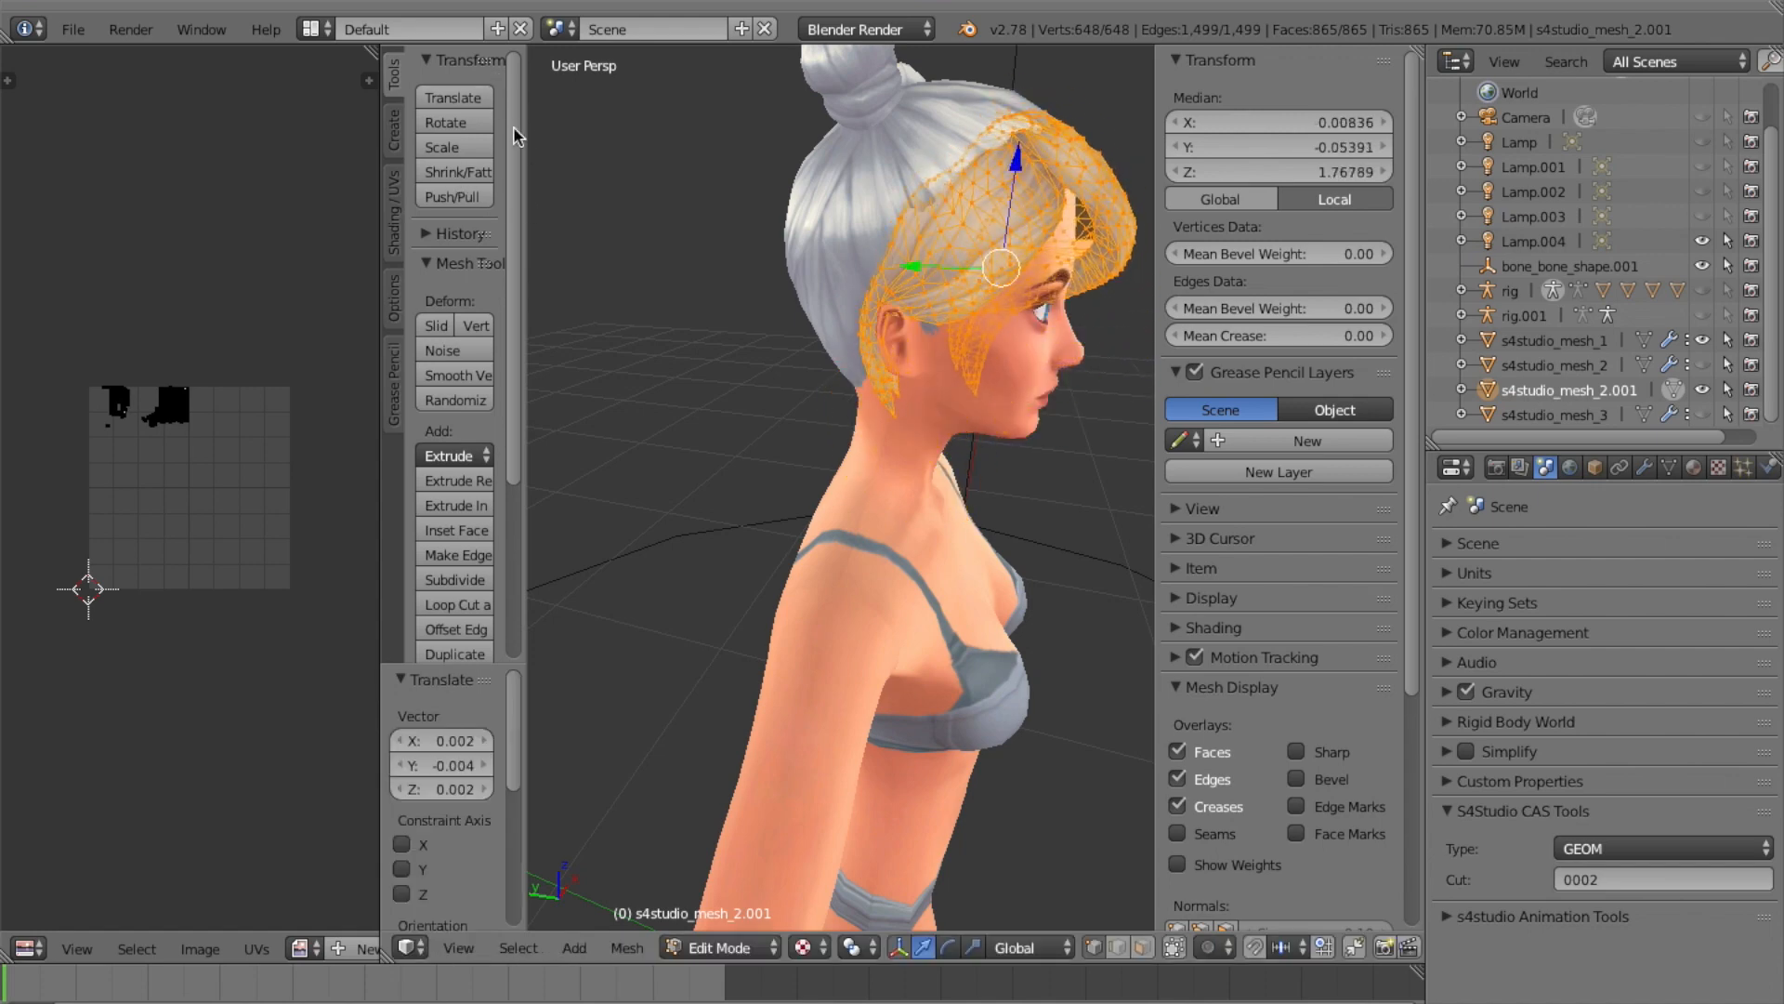
pyautogui.hotkey('ctrl', 'z')
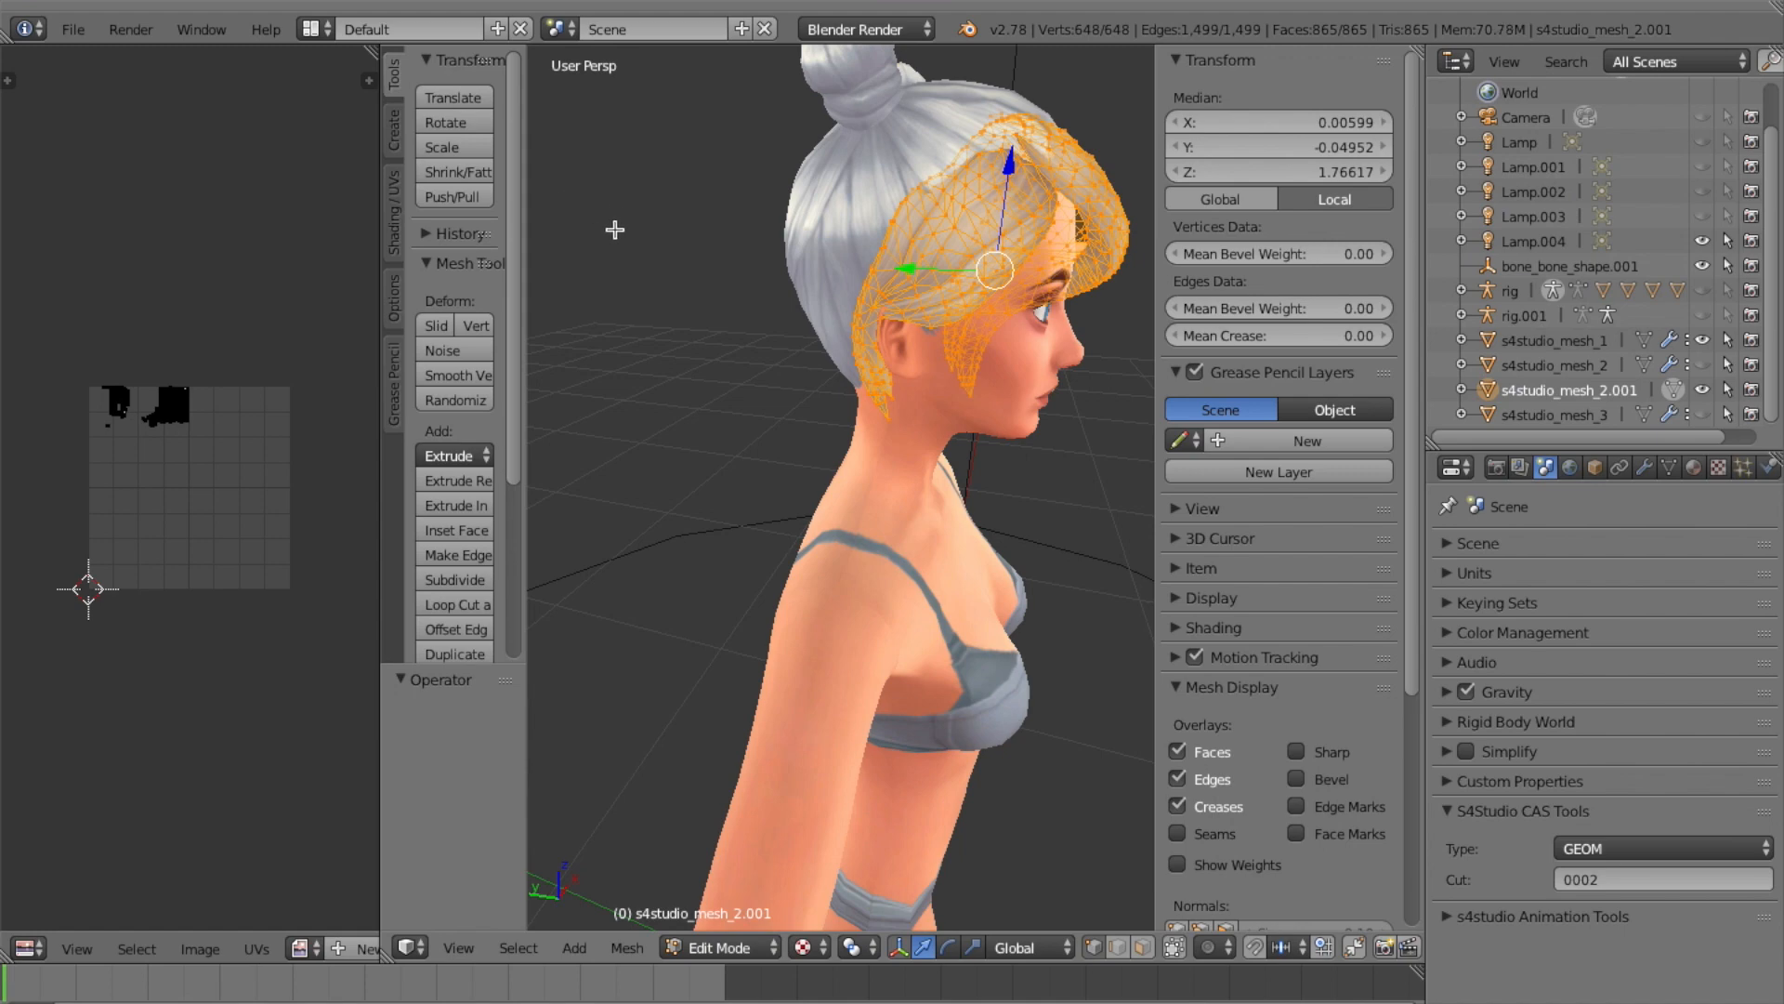
pyautogui.hotkey('ctrl', 'z')
pyautogui.moveTo(907, 239); pyautogui.dragTo(749, 242, button='middle')
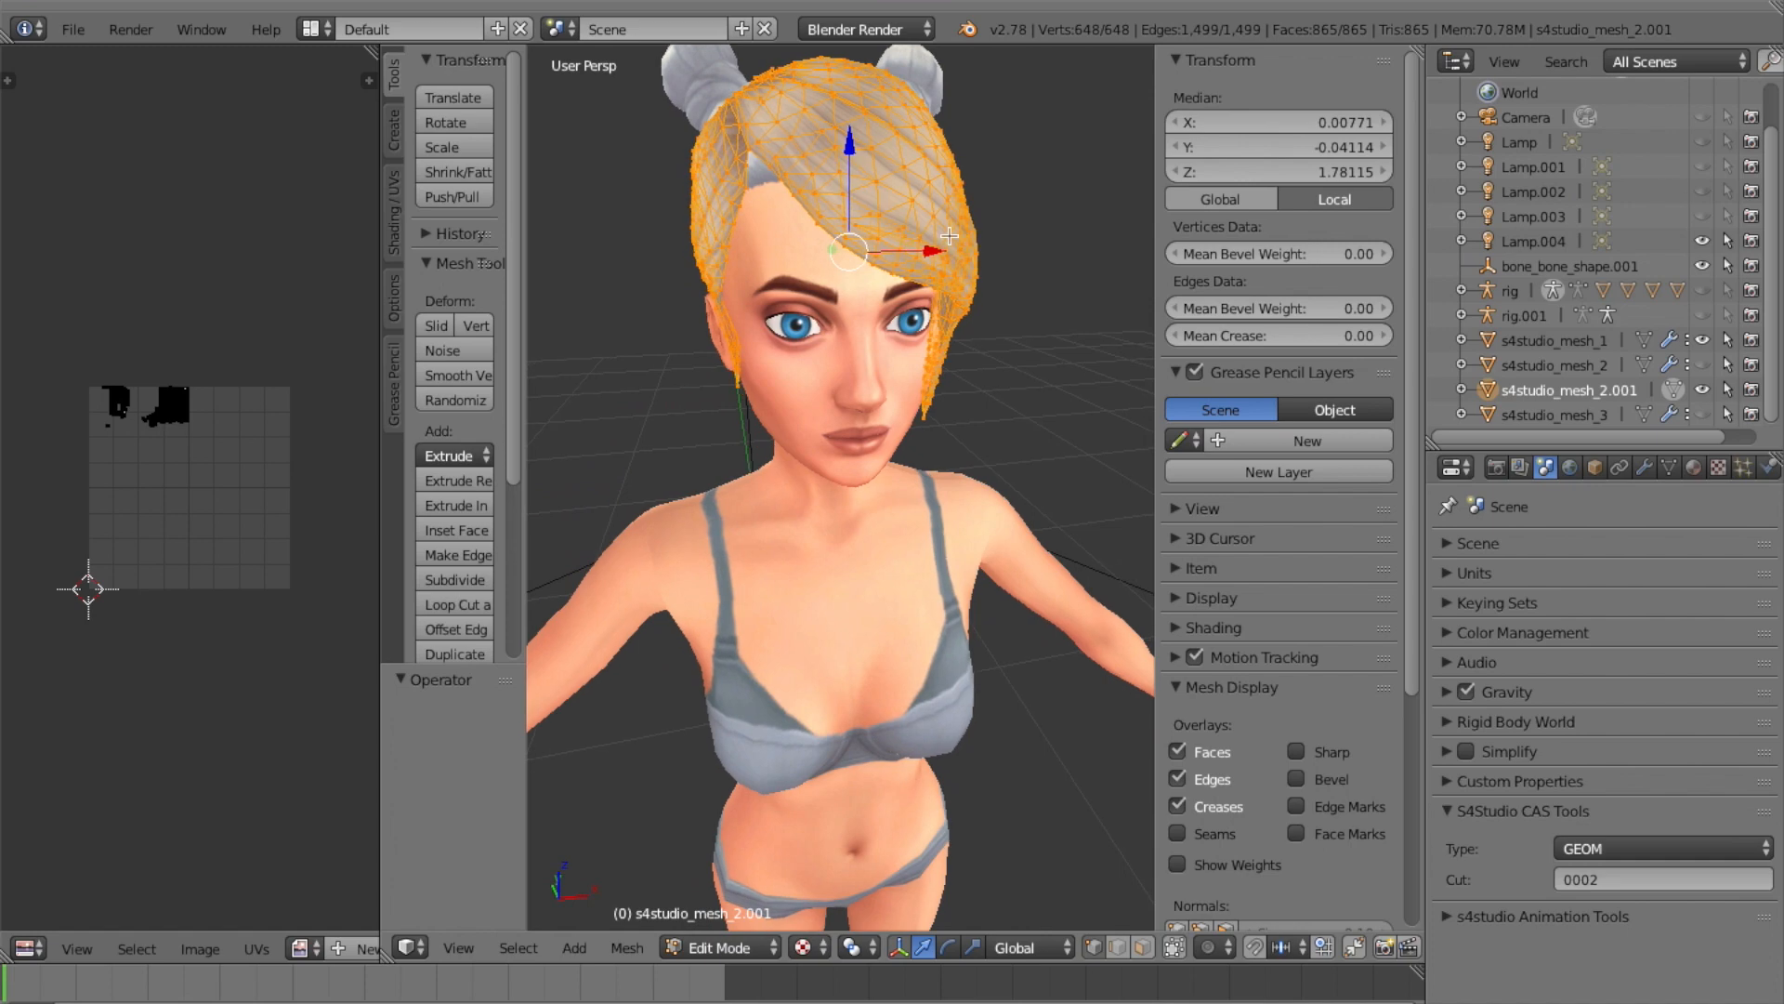
# Leave Edit Mode, switch s4studio_mesh_1 to Sculpt Mode and grab its front hairline at the parting to tuck it under the bangs
pyautogui.click(775, 948)
pyautogui.click(734, 919)
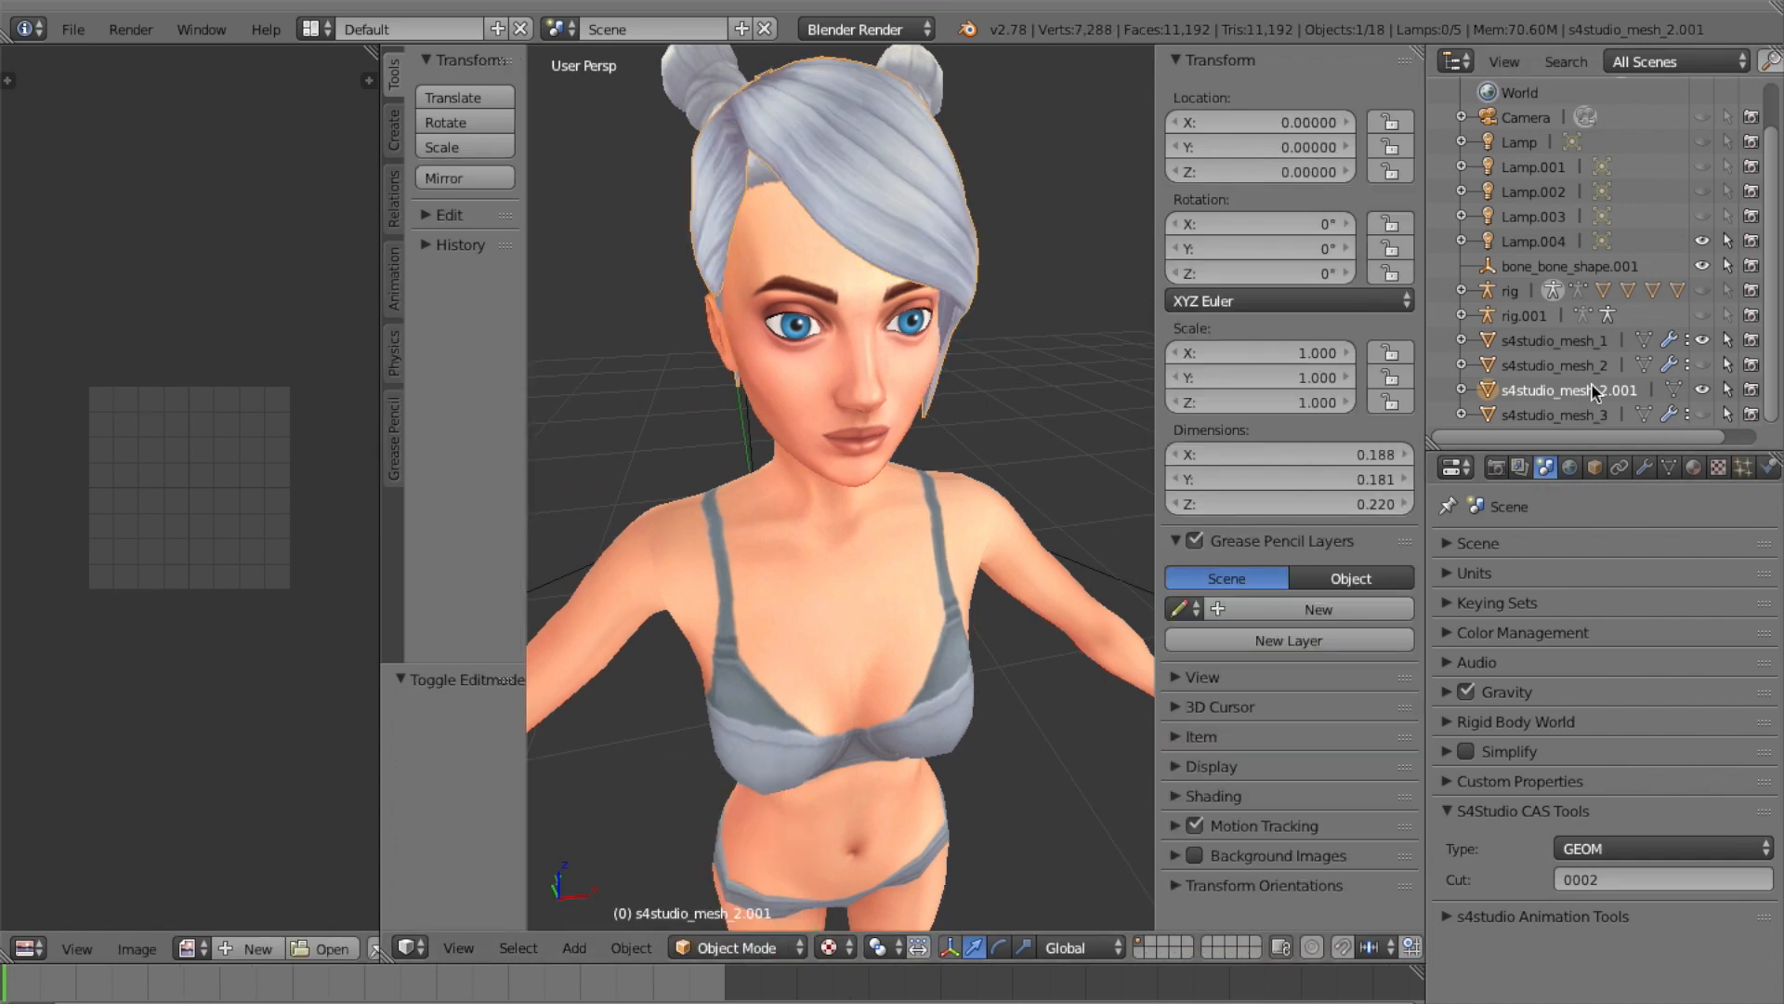
pyautogui.click(1593, 341)
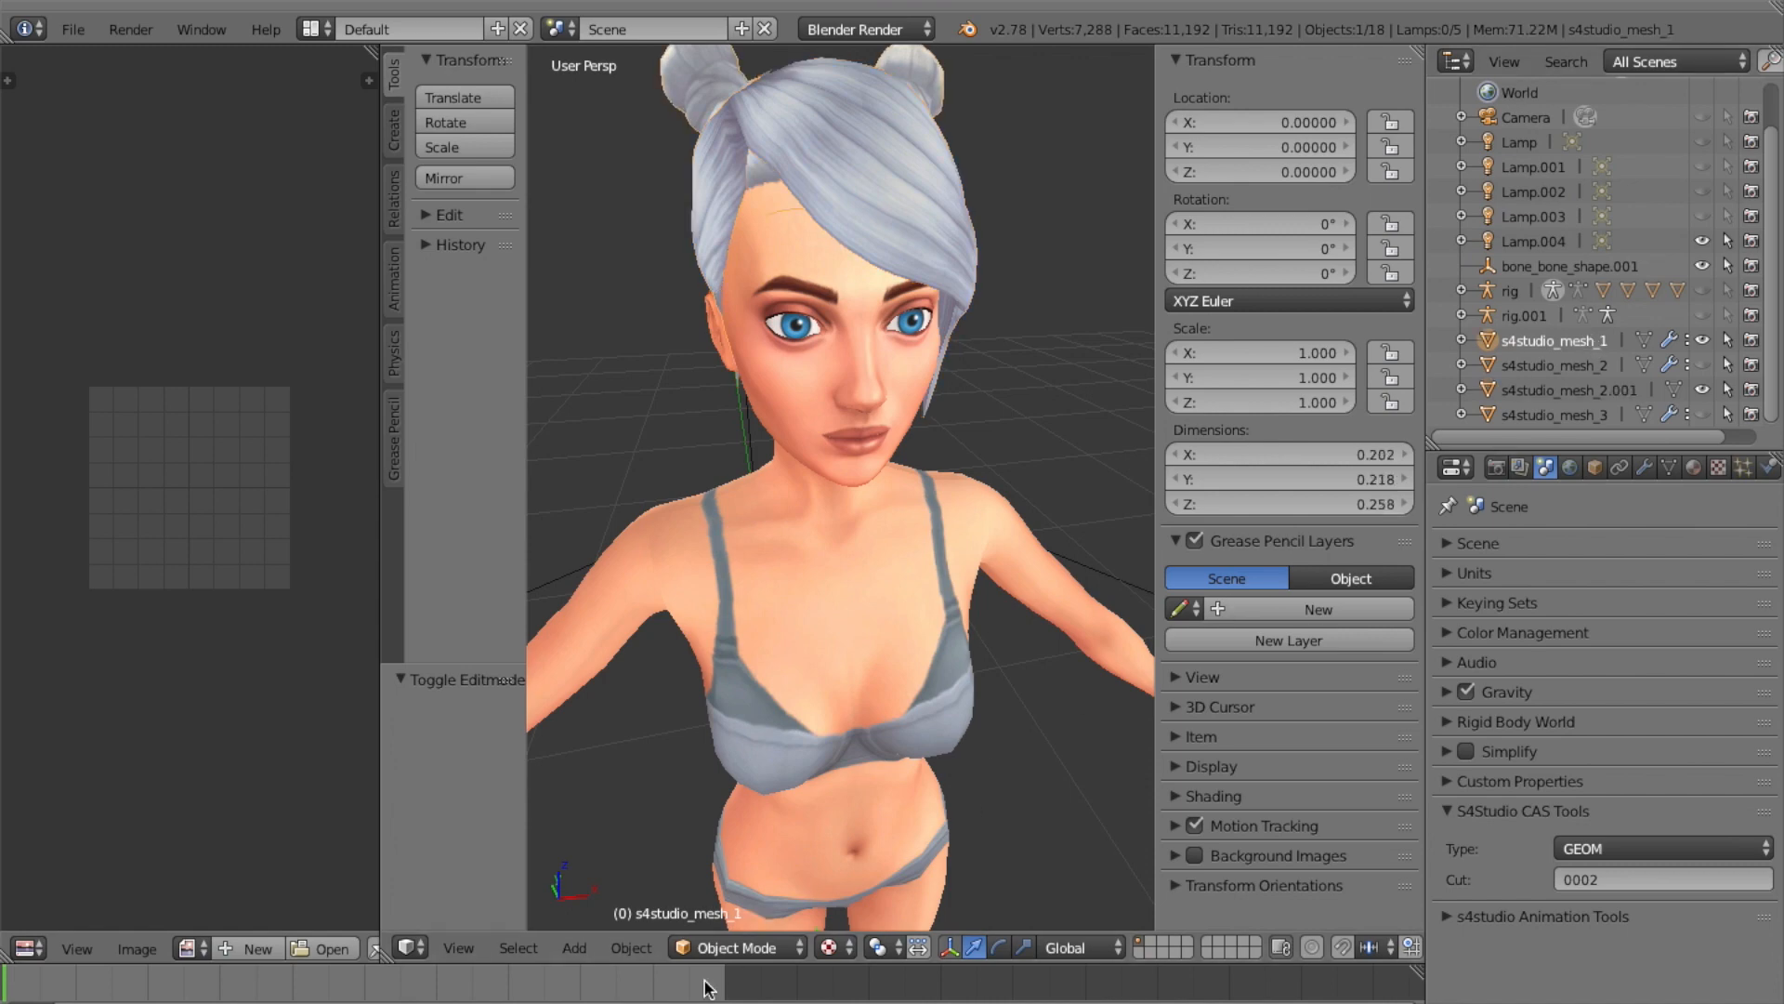
pyautogui.click(737, 947)
pyautogui.click(744, 876)
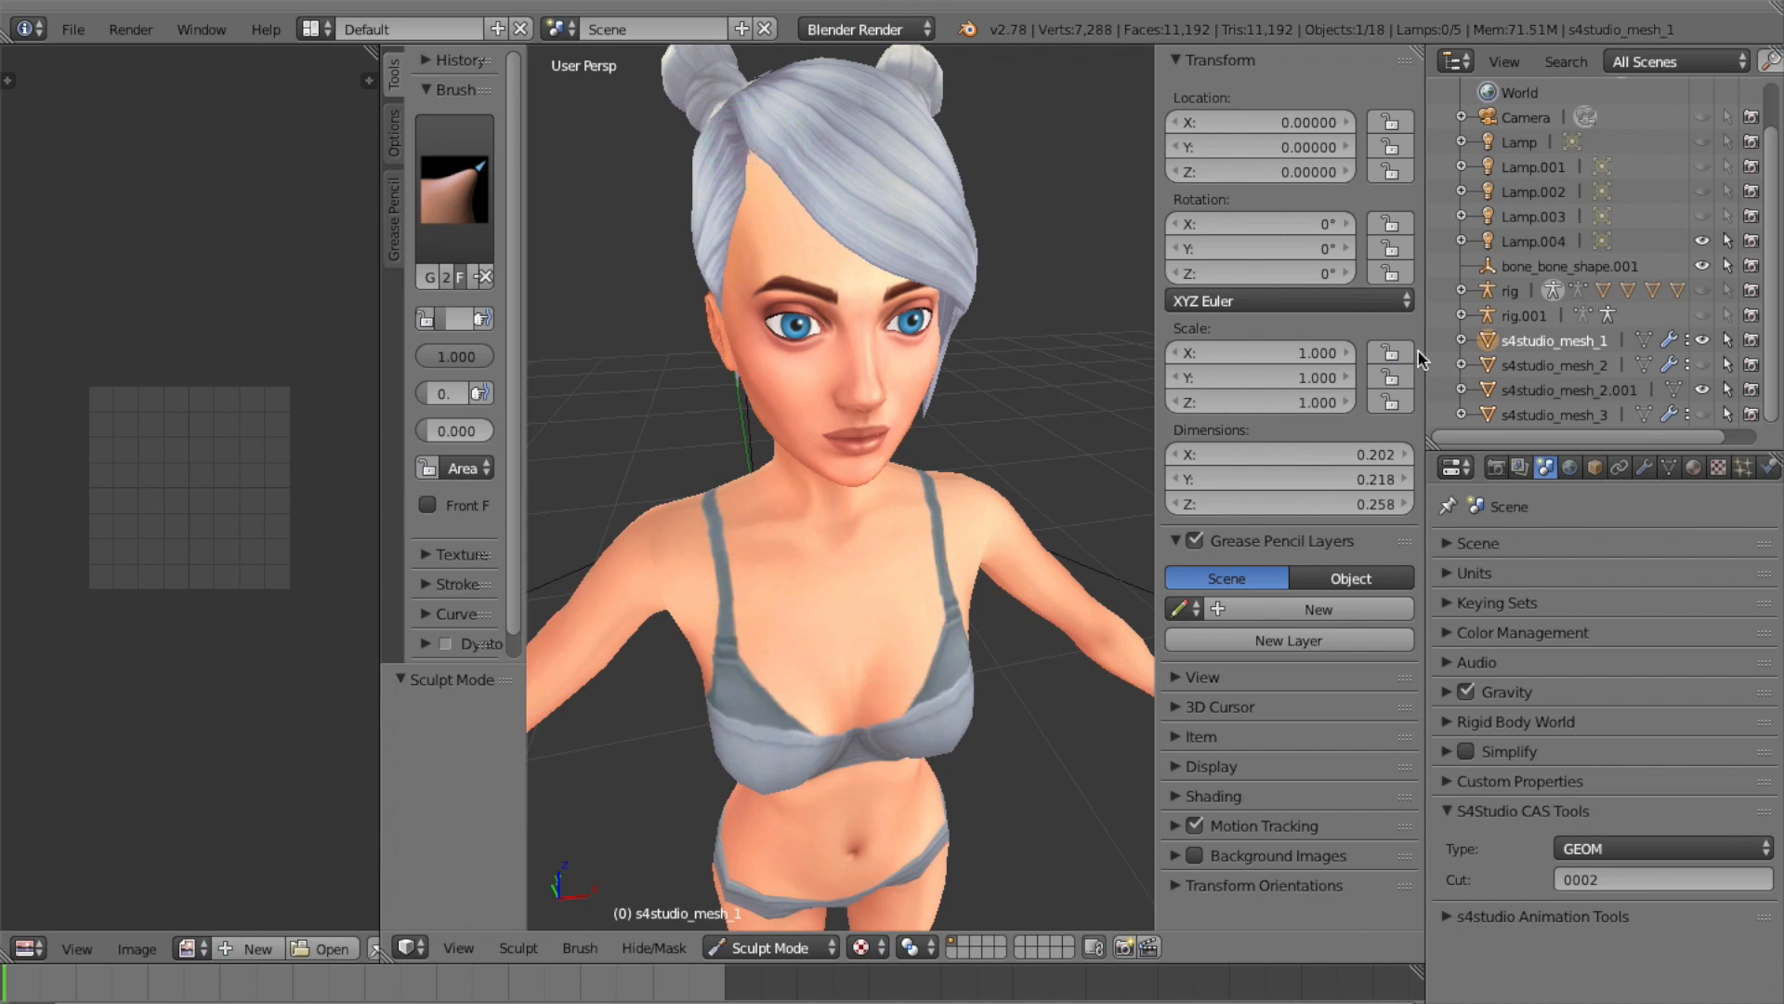
# Switch s4studio_mesh_2.001 to Sculpt Mode and grab the bangs' edge at the parting over the forehead
pyautogui.click(1604, 390)
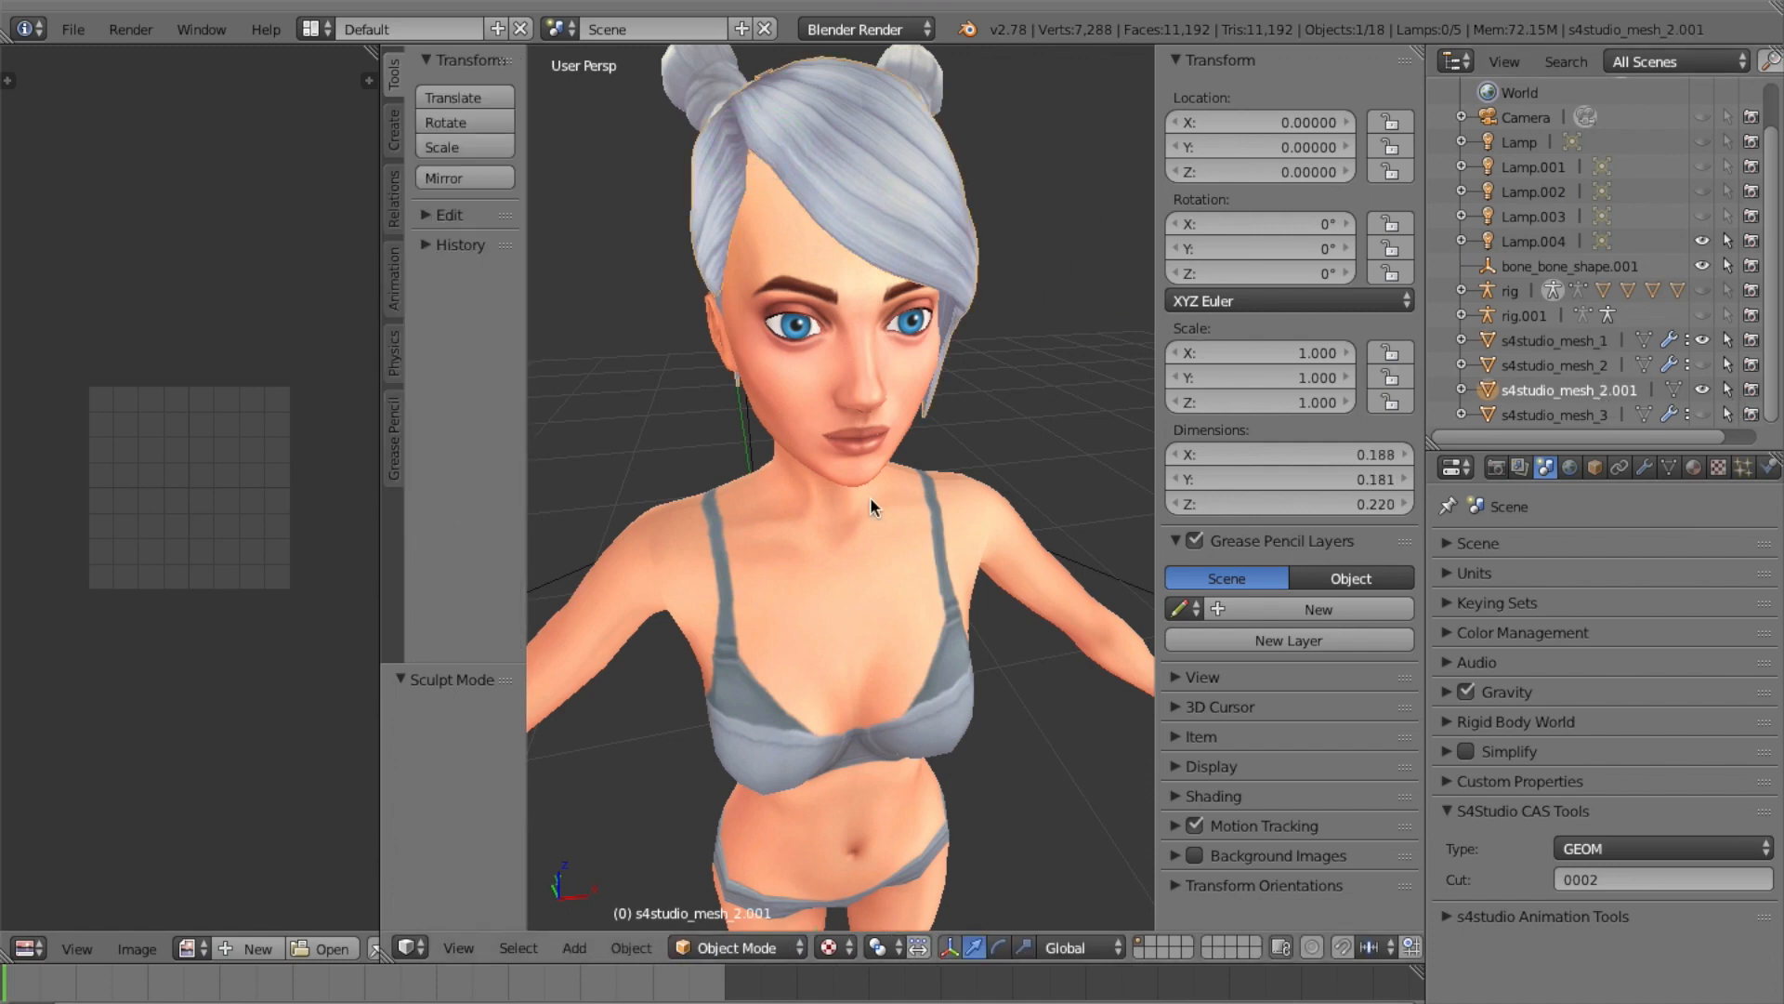
pyautogui.click(737, 947)
pyautogui.click(725, 862)
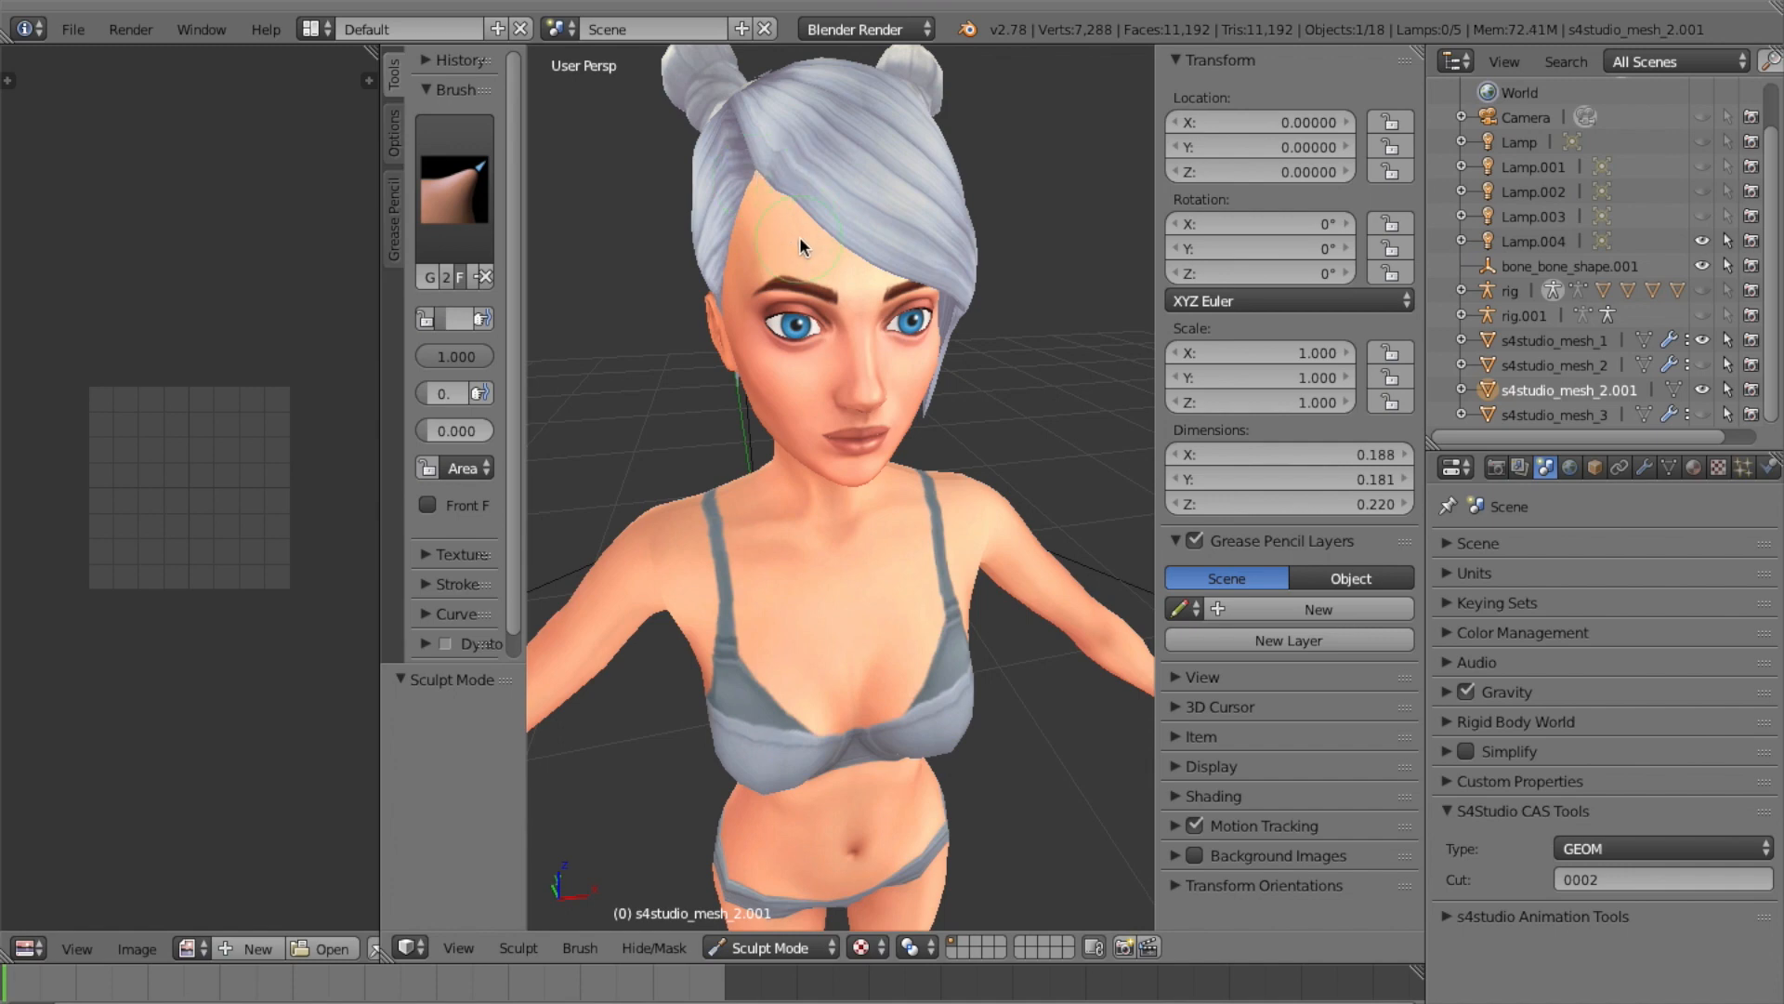
# Sculpt the bangs' upper edge at the crown from behind, and undo the last two strokes
pyautogui.hscroll(10, 824, 314)
pyautogui.scroll(10, 824, 314)
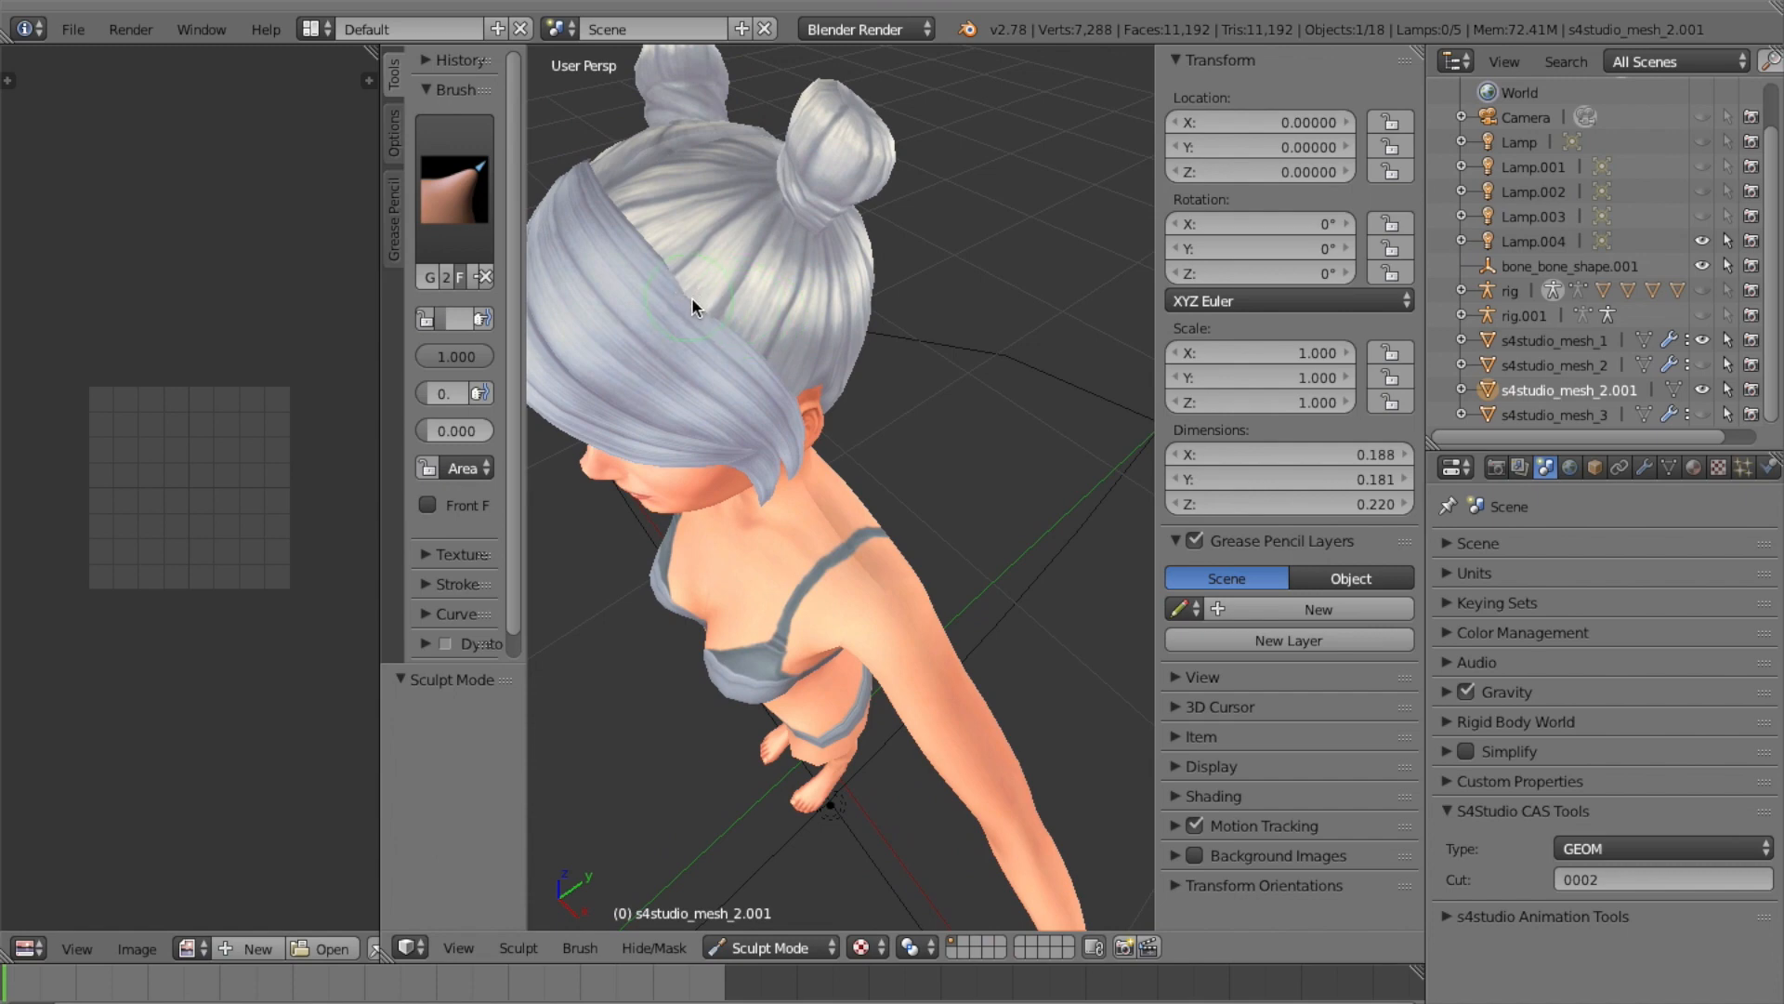
pyautogui.hscroll(10, 801, 329)
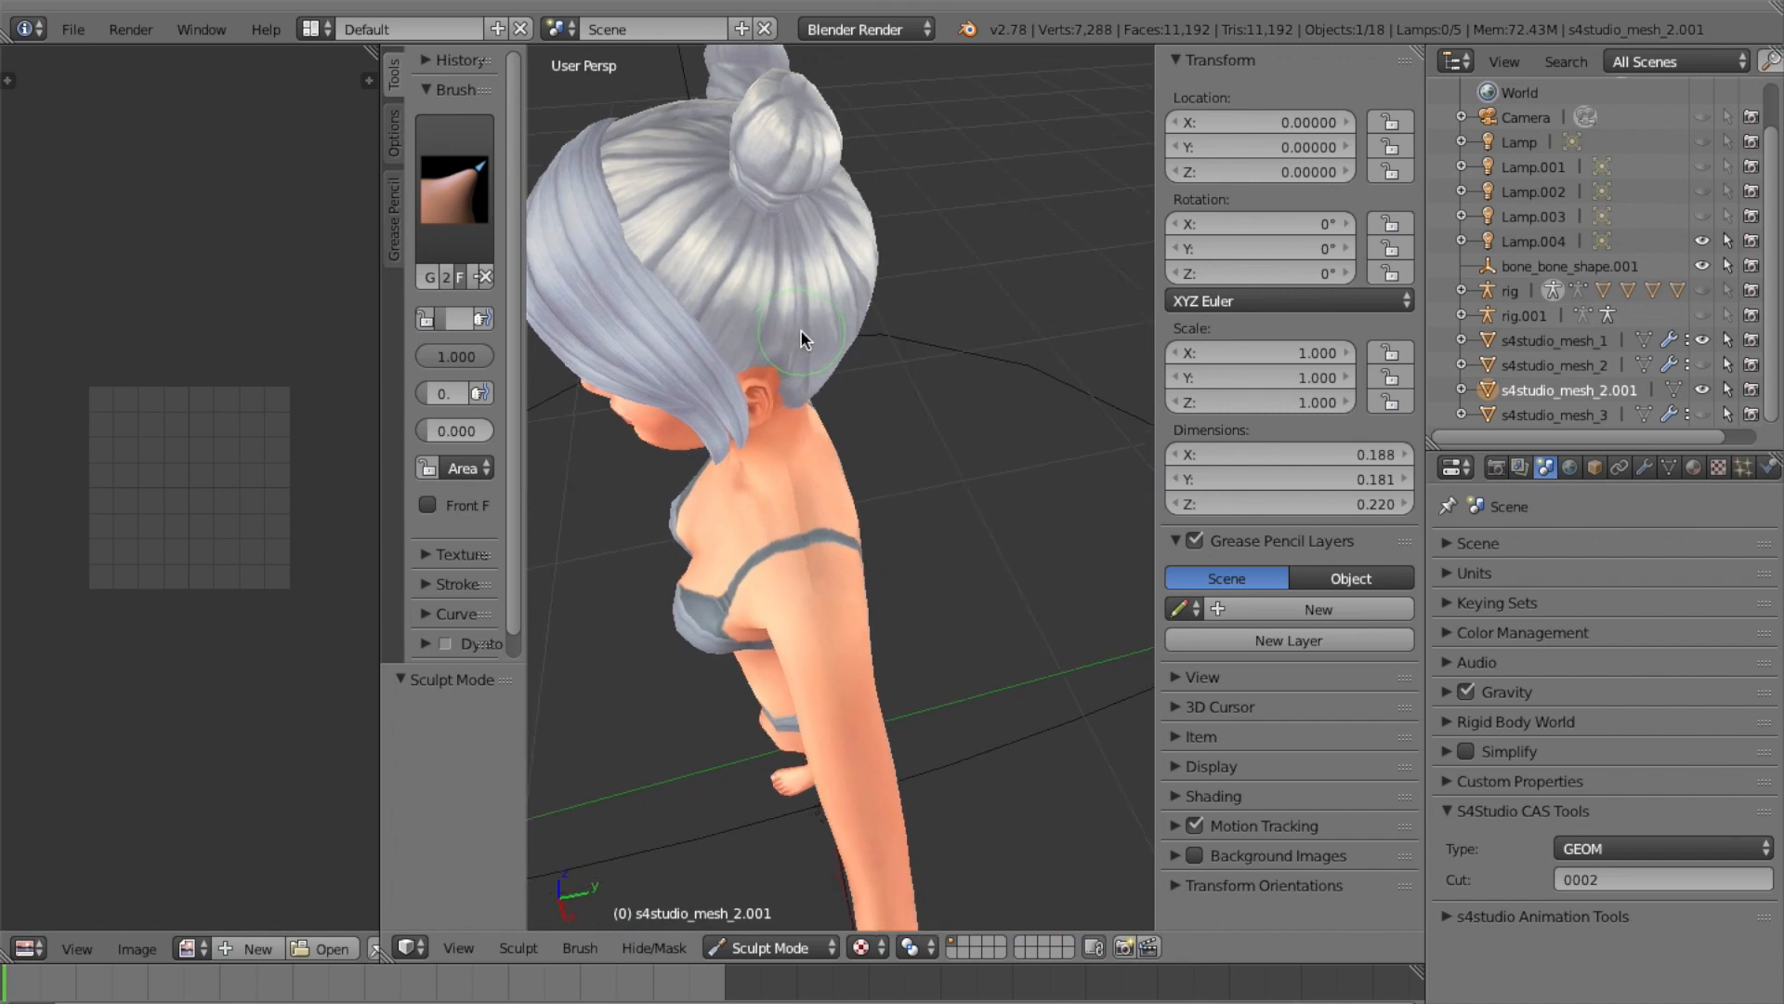
pyautogui.scroll(5, 796, 326)
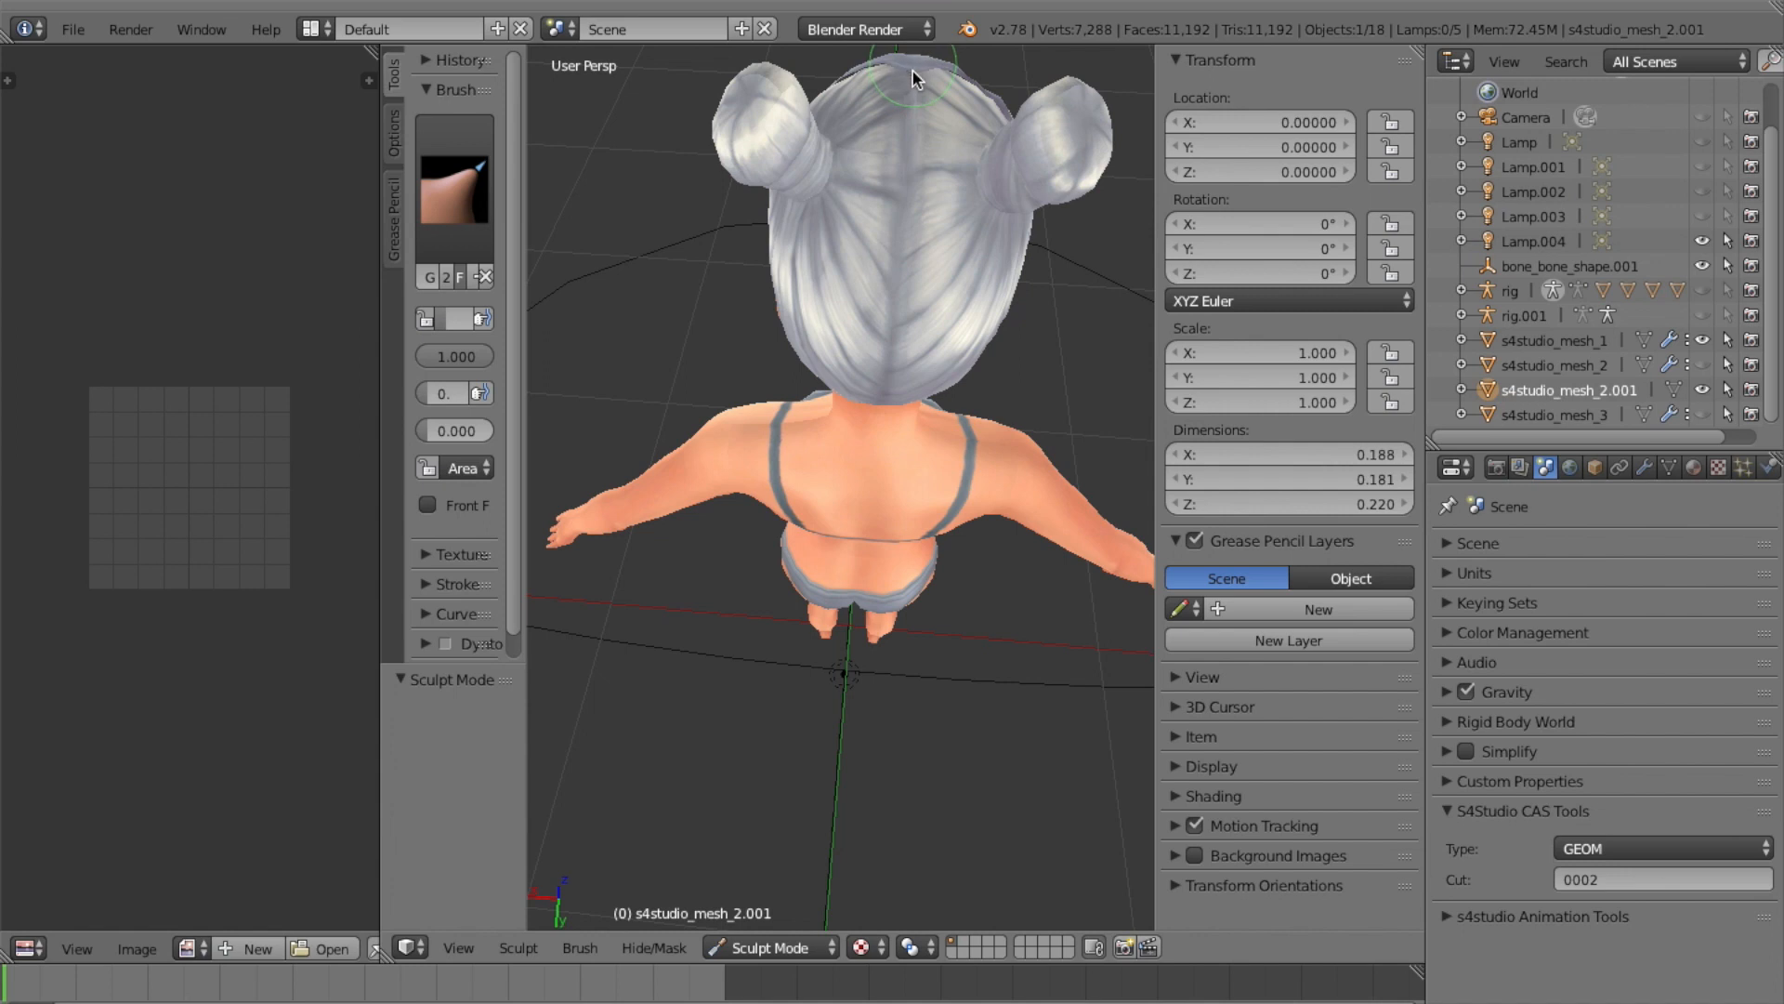
pyautogui.moveTo(912, 70); pyautogui.dragTo(901, 66)
pyautogui.hscroll(-15, 785, 186)
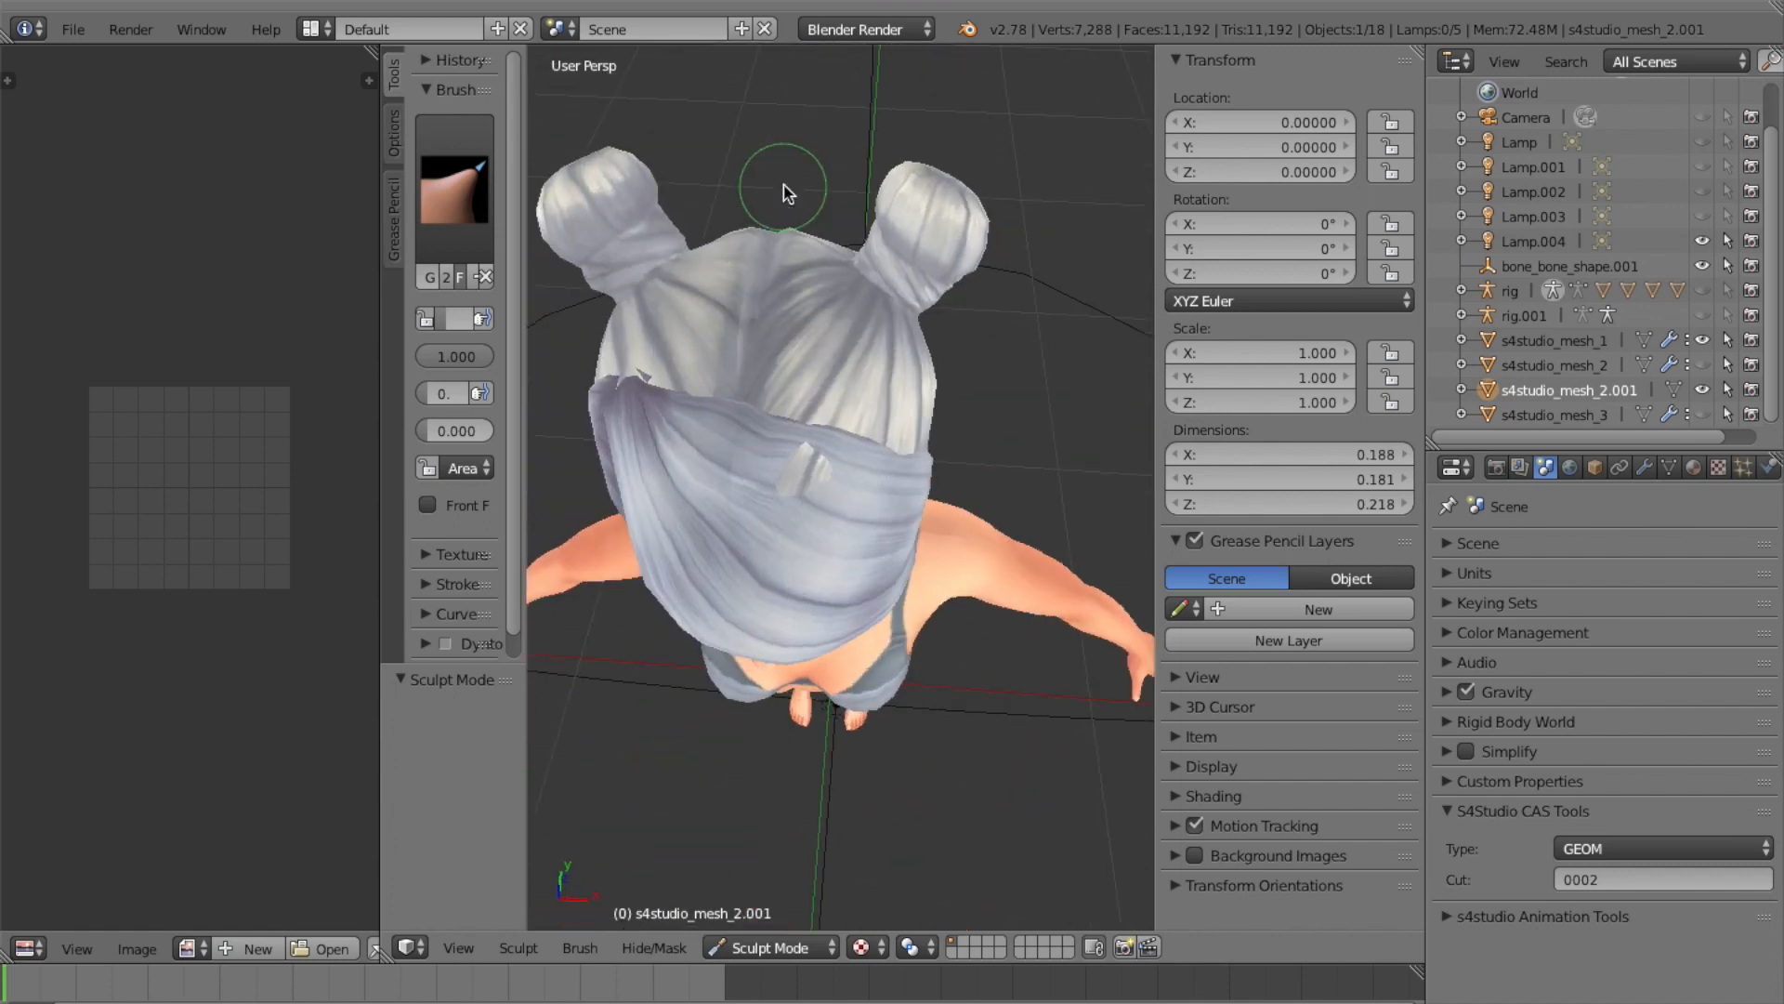
pyautogui.hscroll(8, 784, 188)
pyautogui.hscroll(-3, 783, 188)
pyautogui.hotkey('ctrl', 'z')
pyautogui.hotkey('ctrl', 'z')
# Examine the bangs from the front and the side for gaps against the bun hair and around the ear
pyautogui.hscroll(-3, 348, 406)
pyautogui.scroll(-10, 751, 455)
pyautogui.hscroll(-8, 751, 455)
pyautogui.scroll(3, 751, 456)
pyautogui.scroll(5, 751, 455)
pyautogui.hscroll(4, 750, 455)
pyautogui.hscroll(-4, 751, 456)
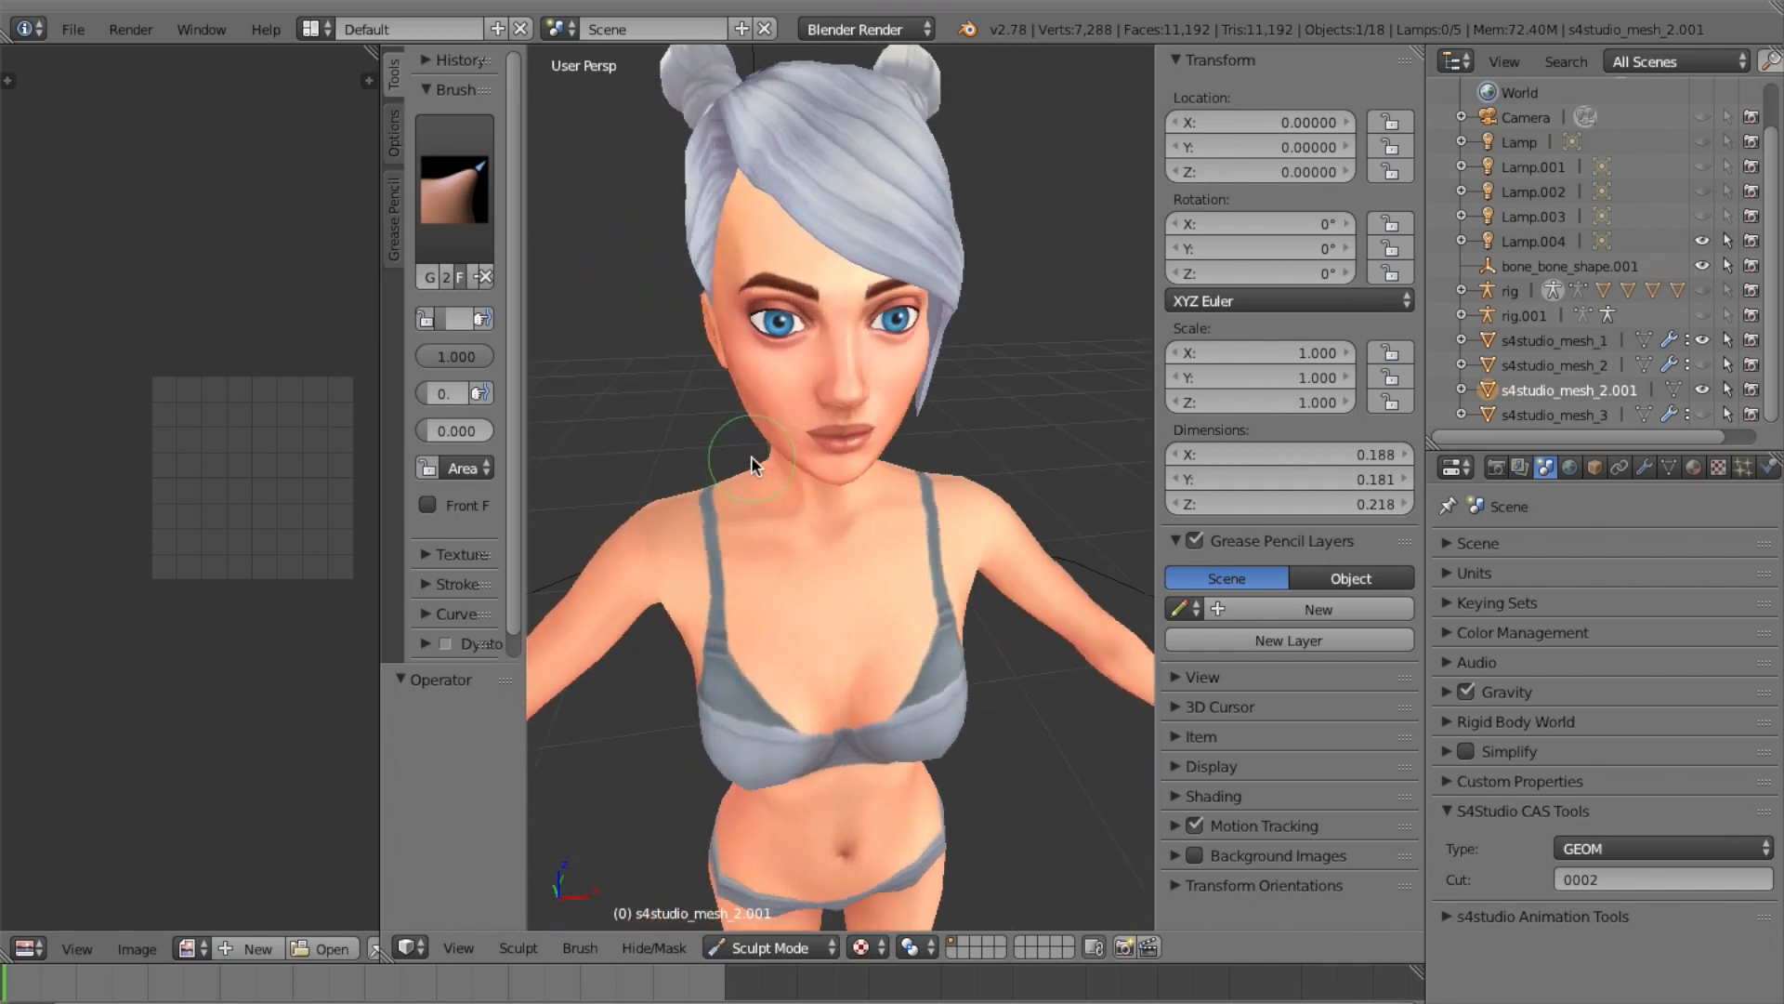
pyautogui.hscroll(6, 750, 455)
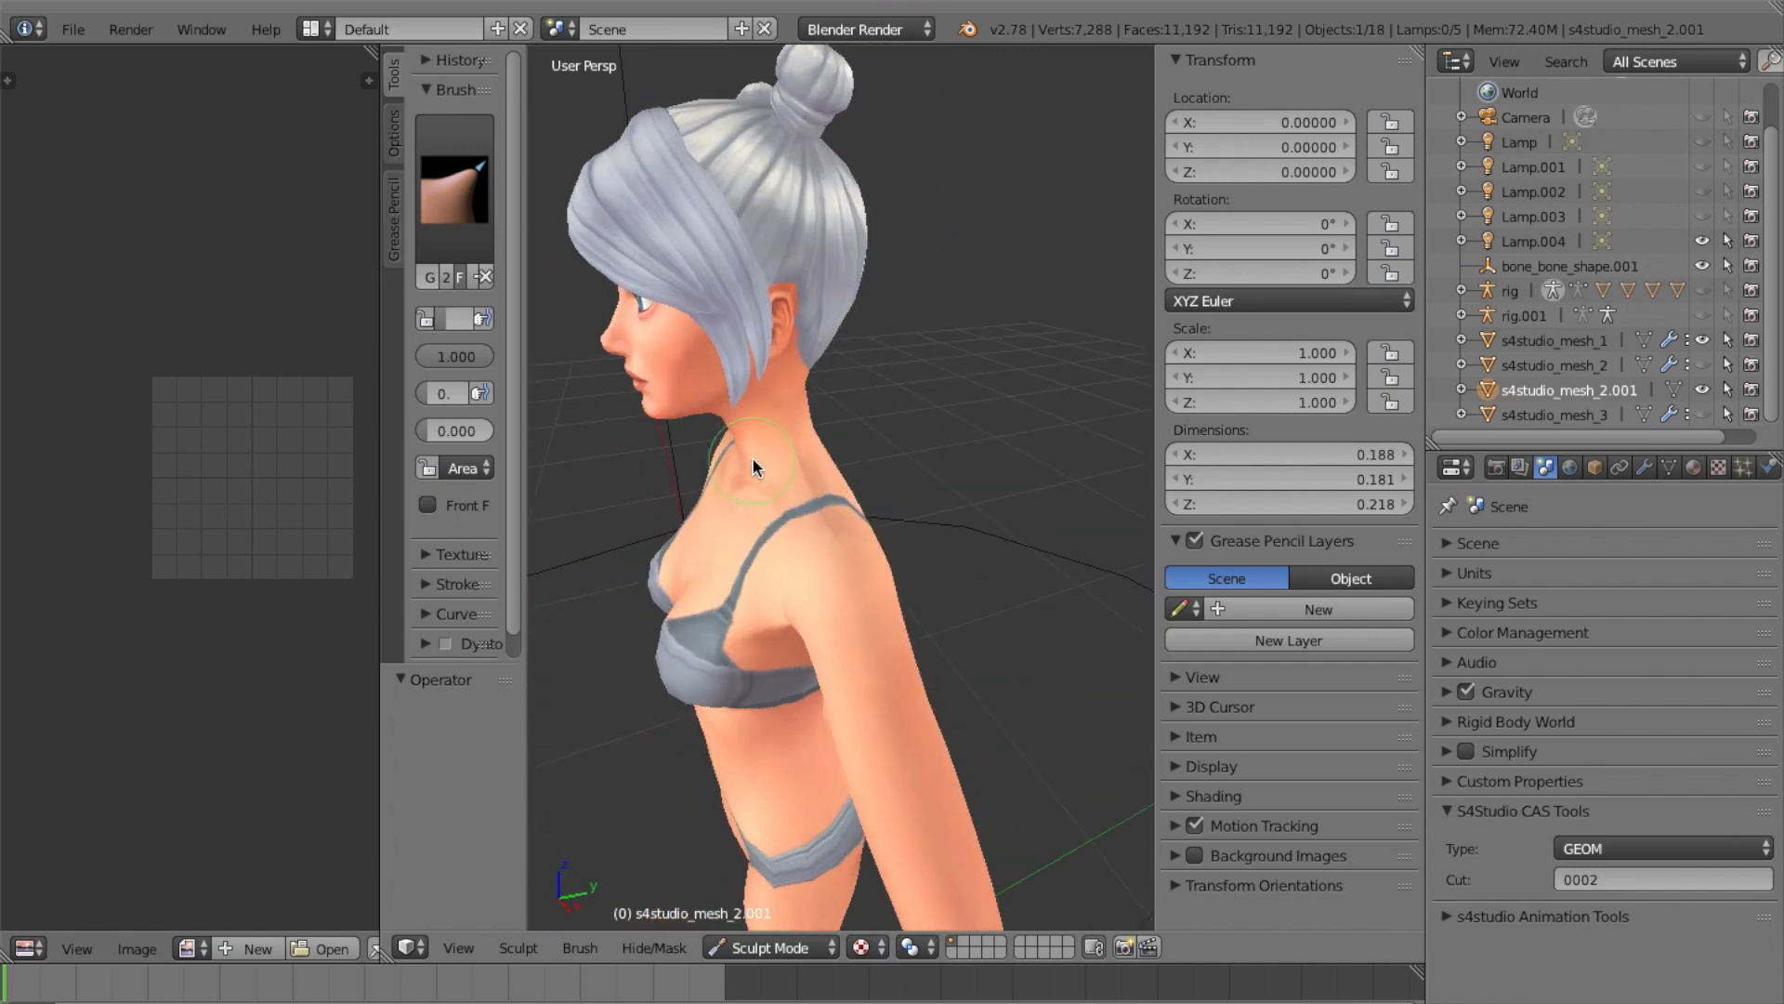
pyautogui.hscroll(-6, 753, 460)
pyautogui.hscroll(7, 753, 460)
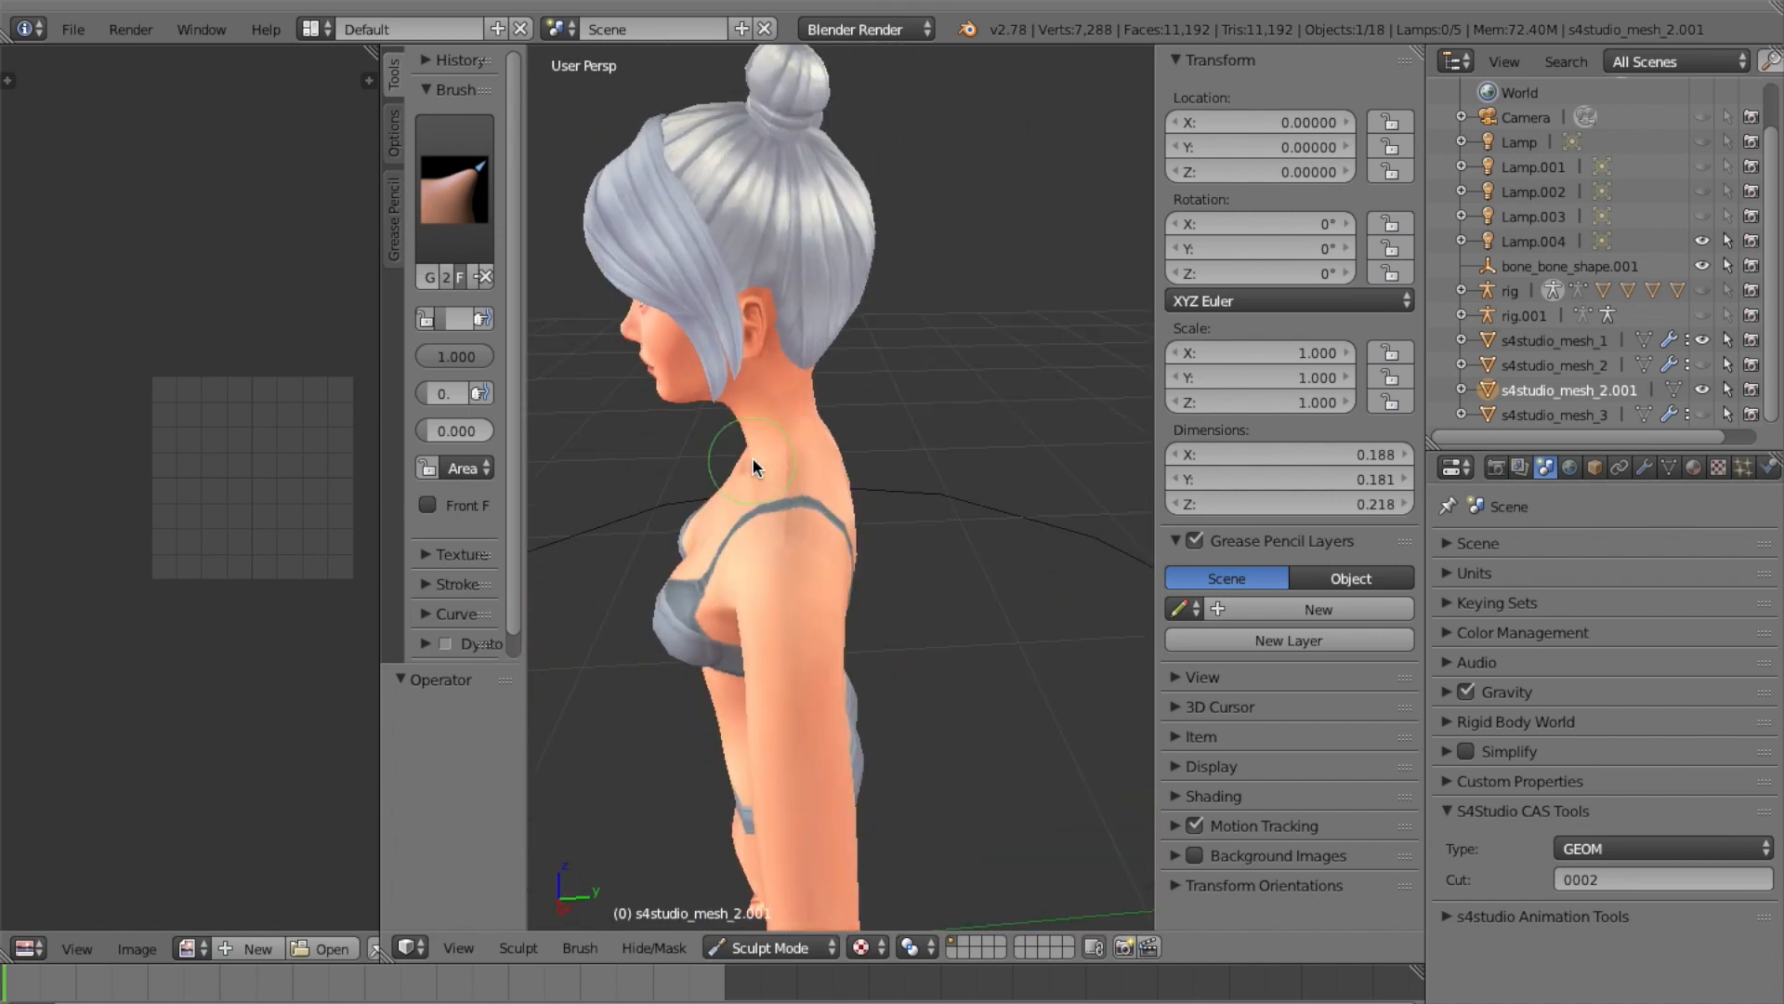
pyautogui.hscroll(-1, 753, 460)
pyautogui.rightClick(753, 460)
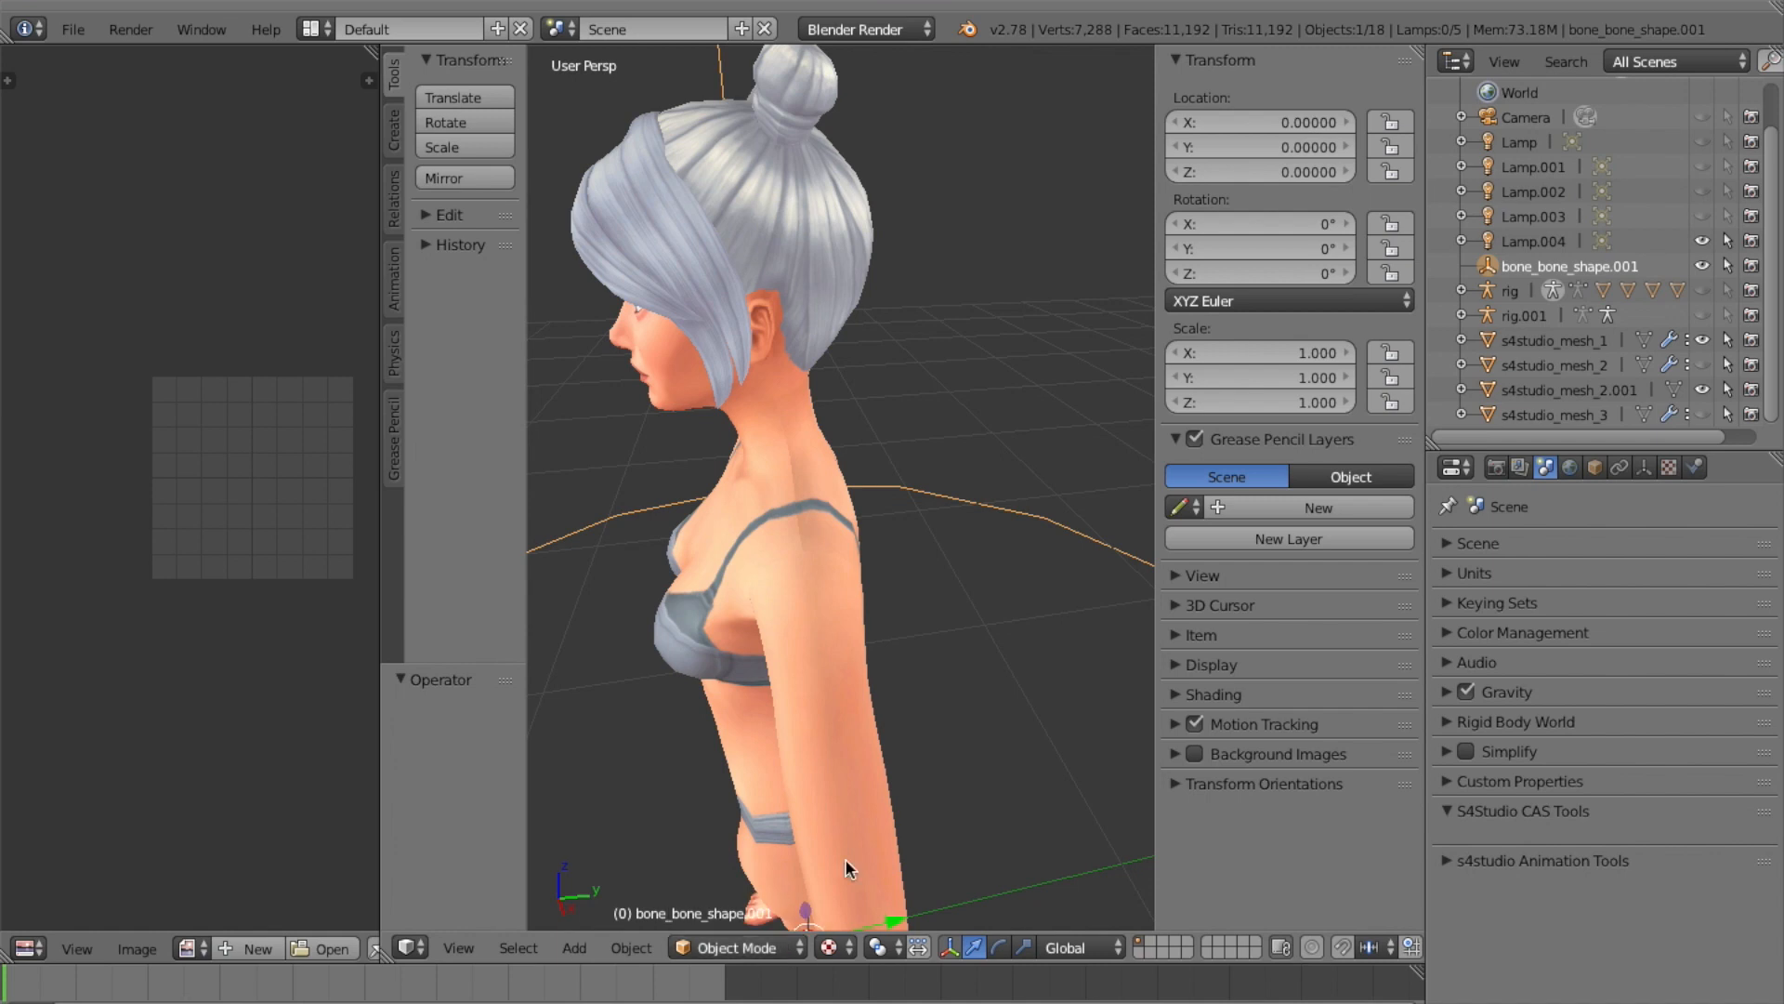
pyautogui.scroll(2, 1595, 361)
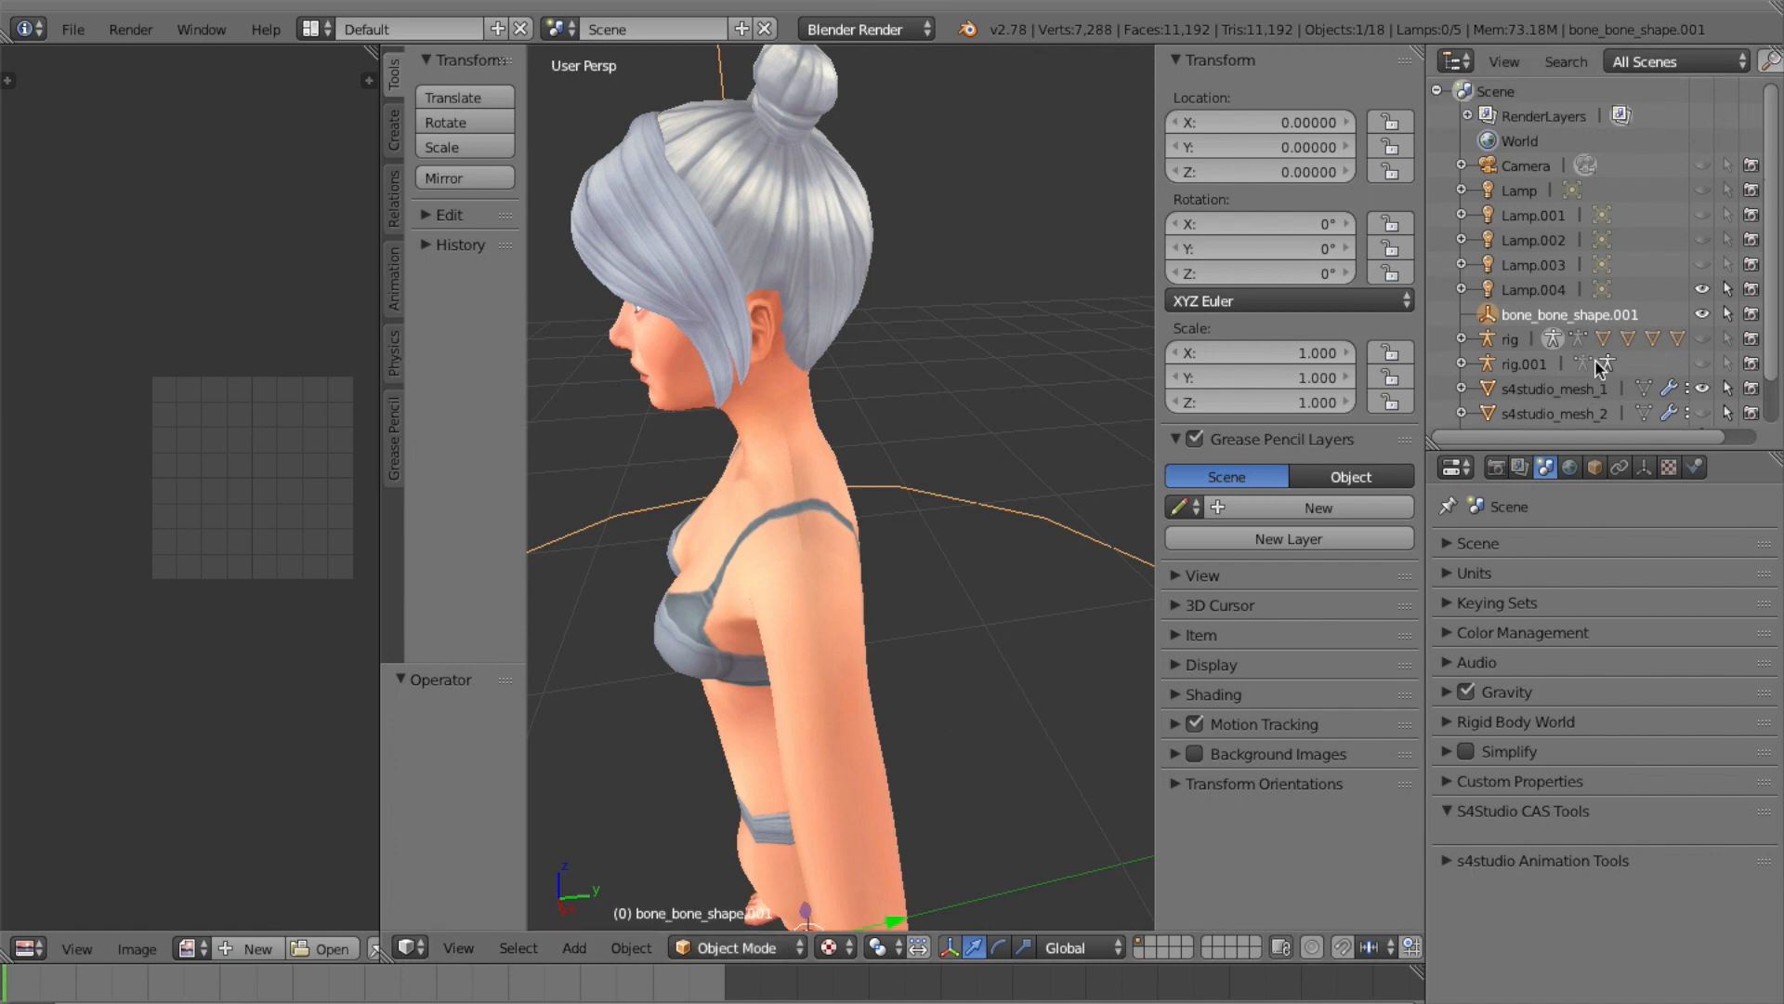
pyautogui.click(1593, 390)
pyautogui.scroll(-2, 1593, 393)
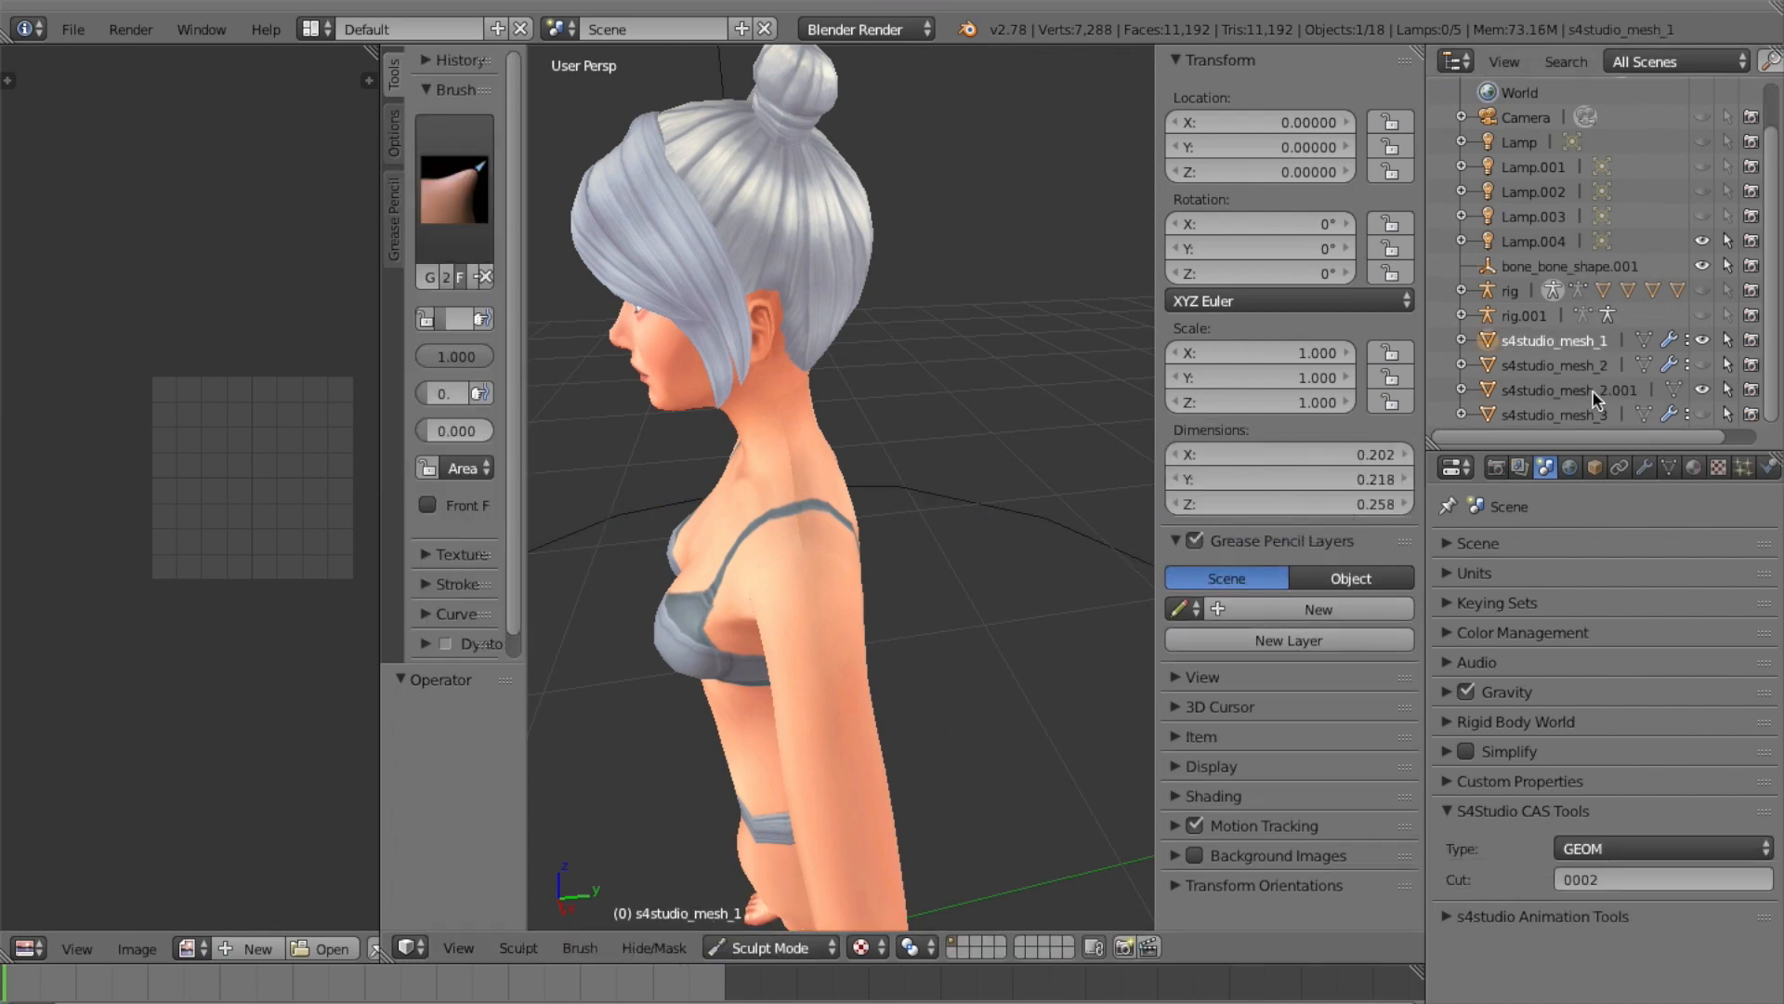
pyautogui.click(1597, 390)
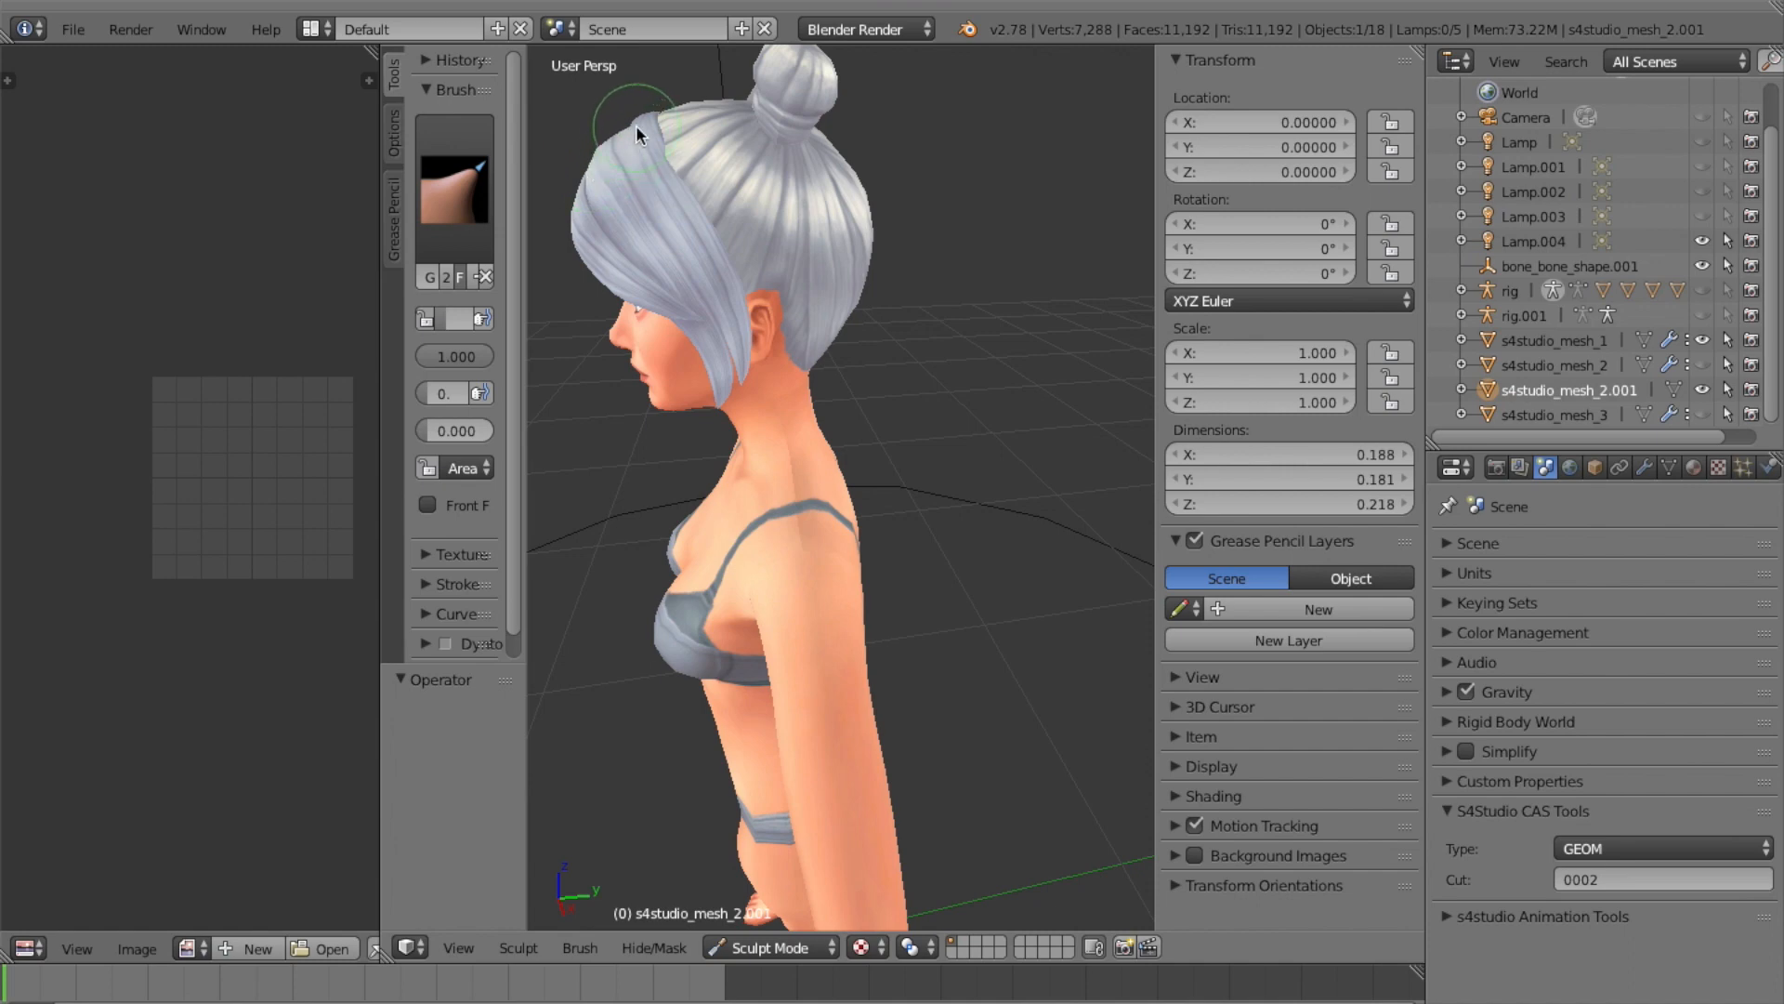
# Examine the bangs from the front, both sides and above for gaps and stray points along the edge against the bun hair
pyautogui.hscroll(-10, 675, 176)
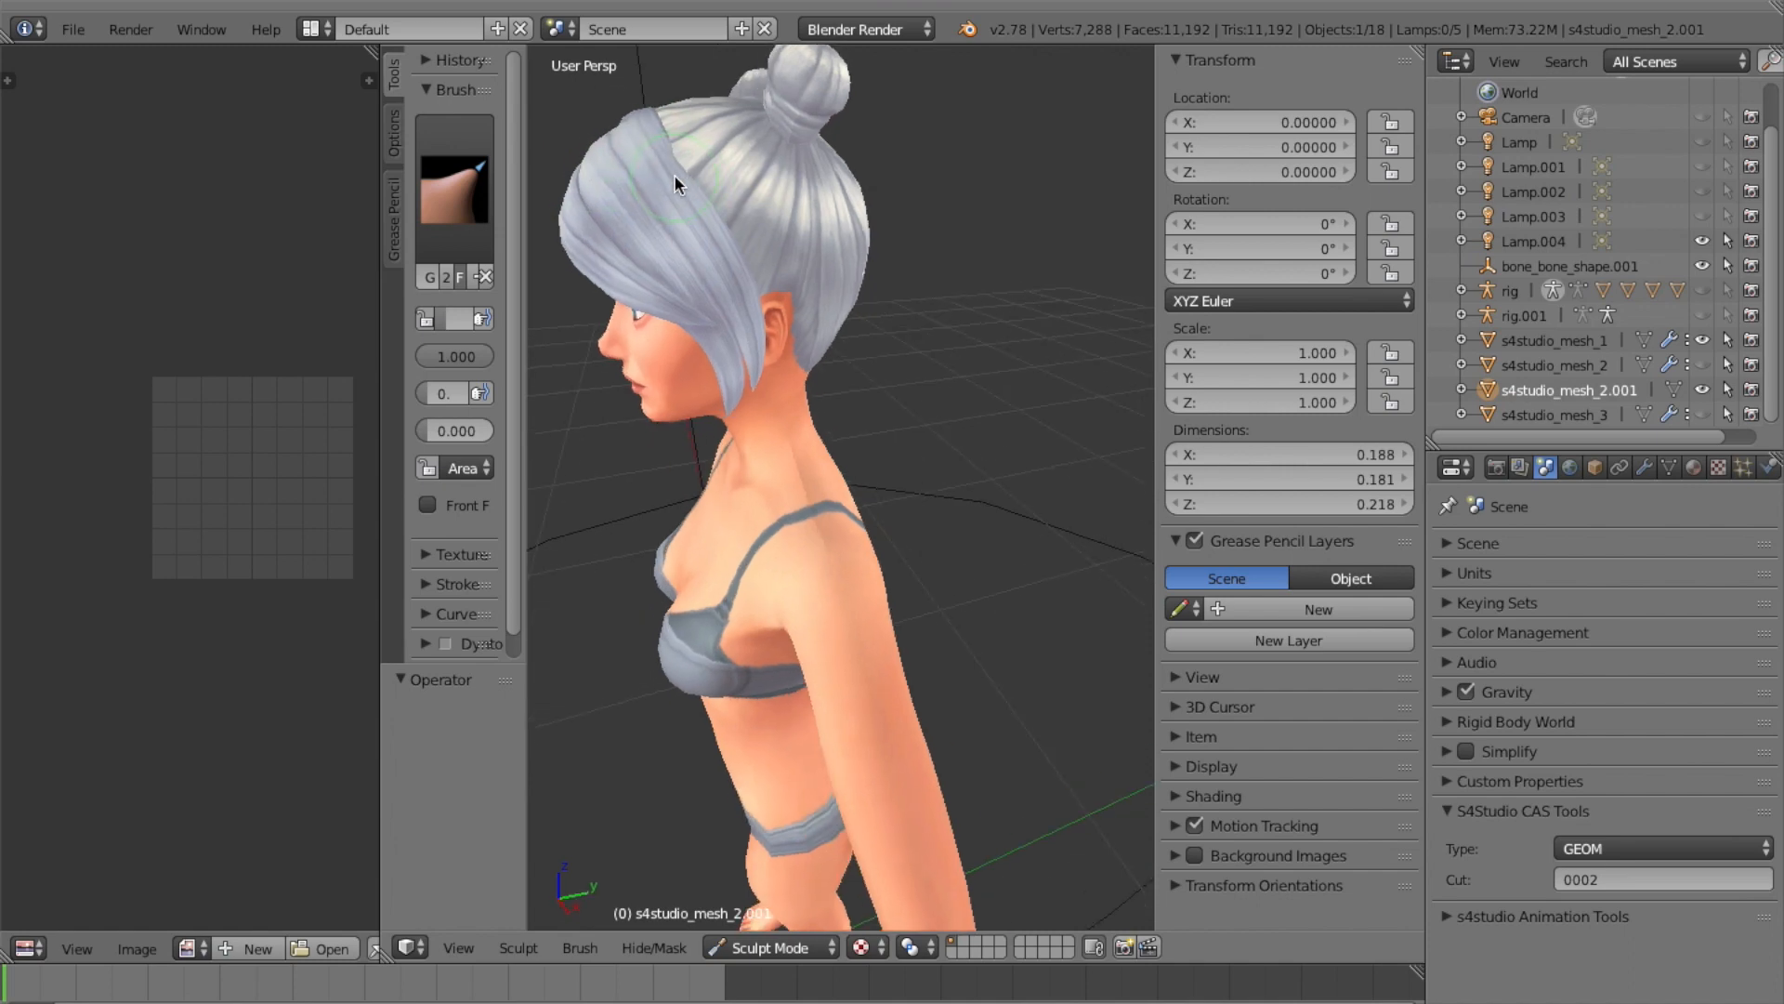
pyautogui.hscroll(-10, 675, 176)
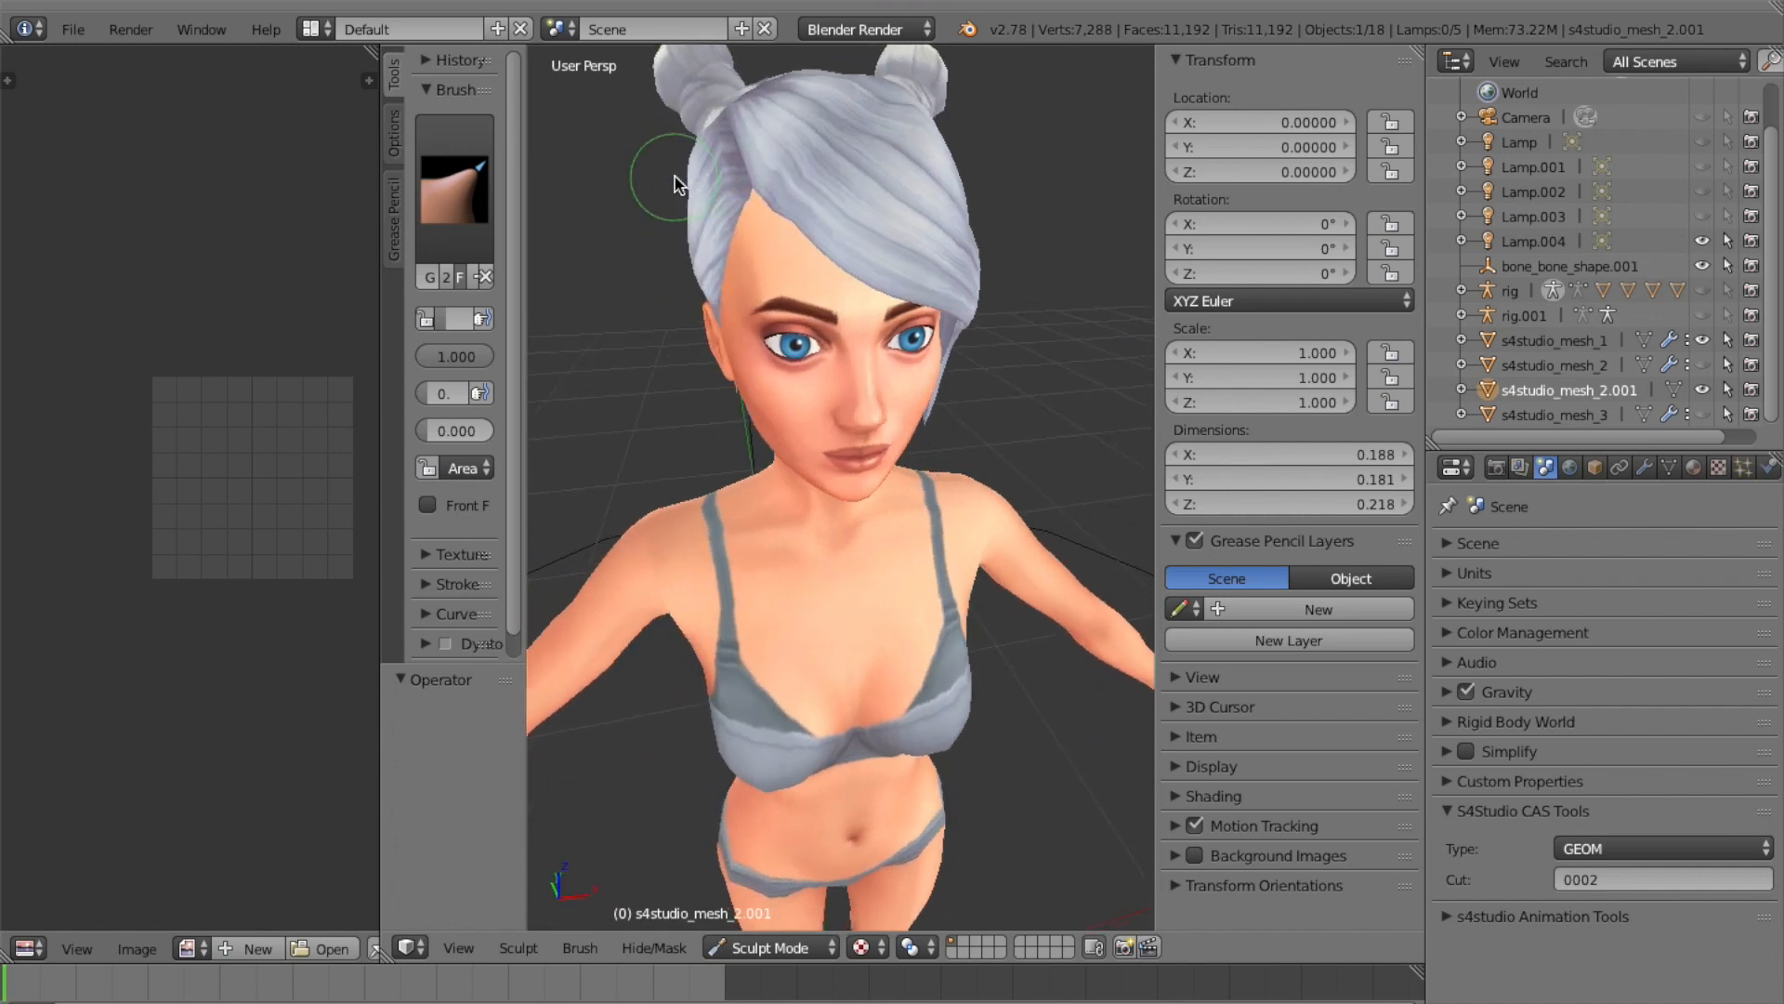
pyautogui.hscroll(-6, 675, 177)
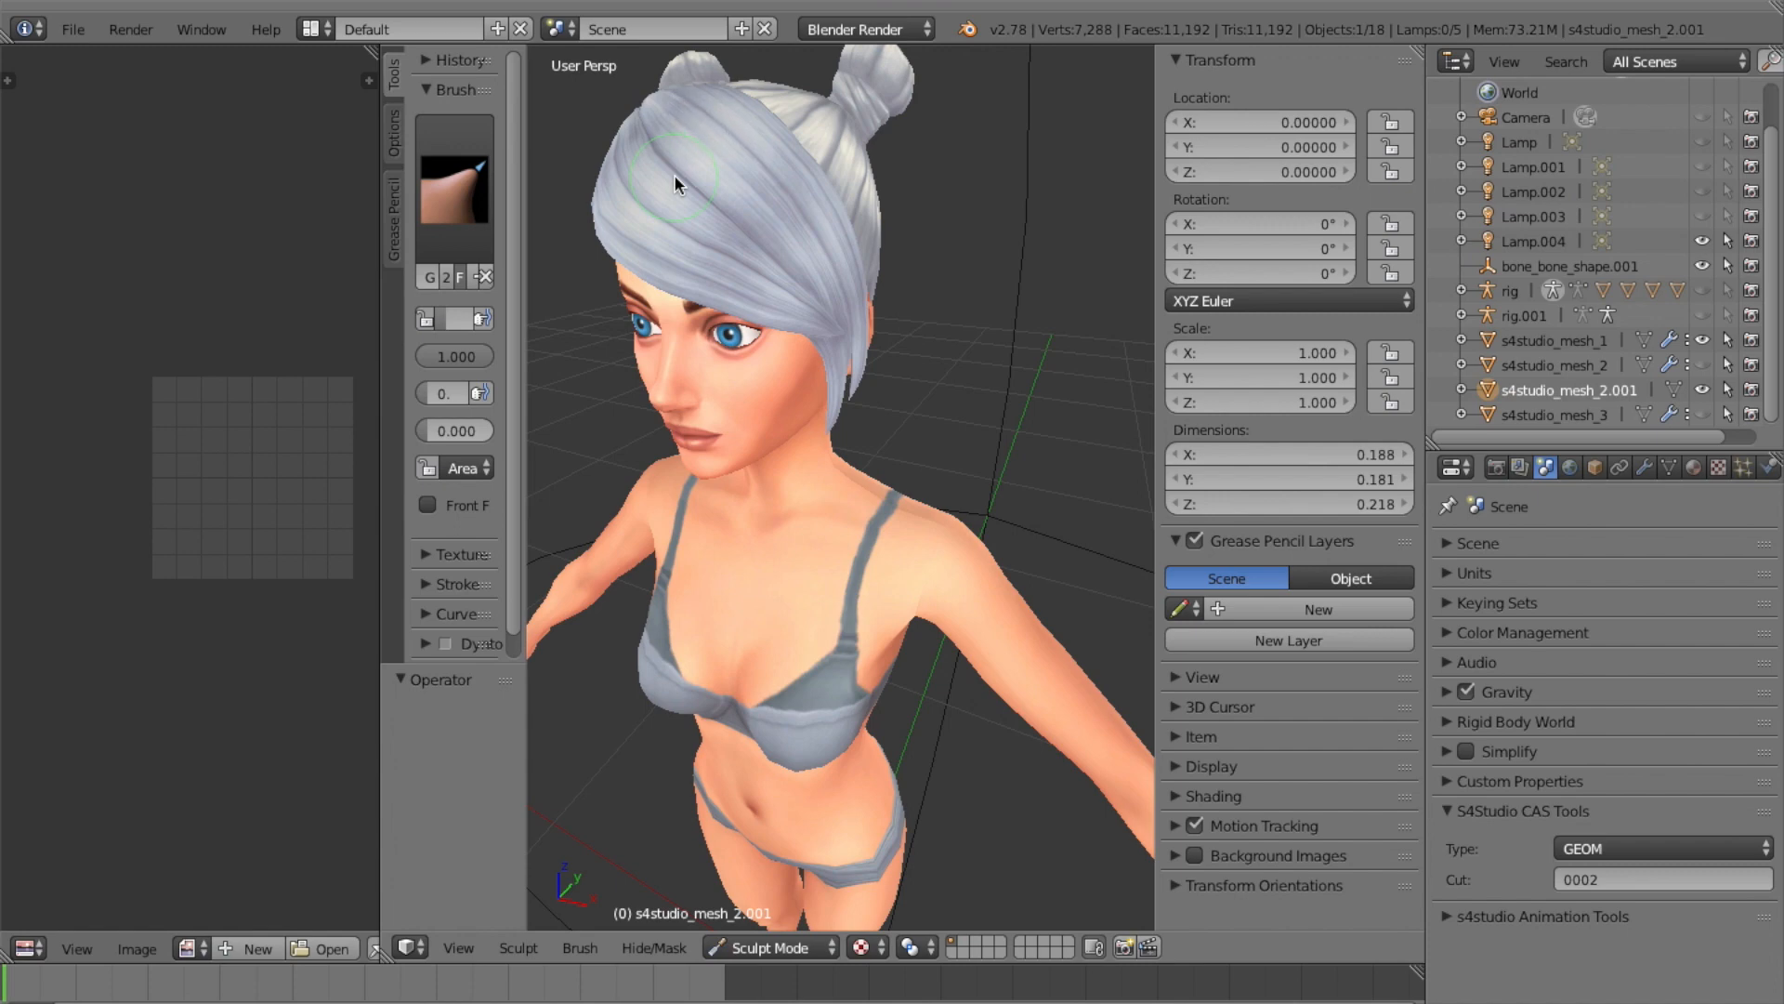
pyautogui.hscroll(-5, 673, 175)
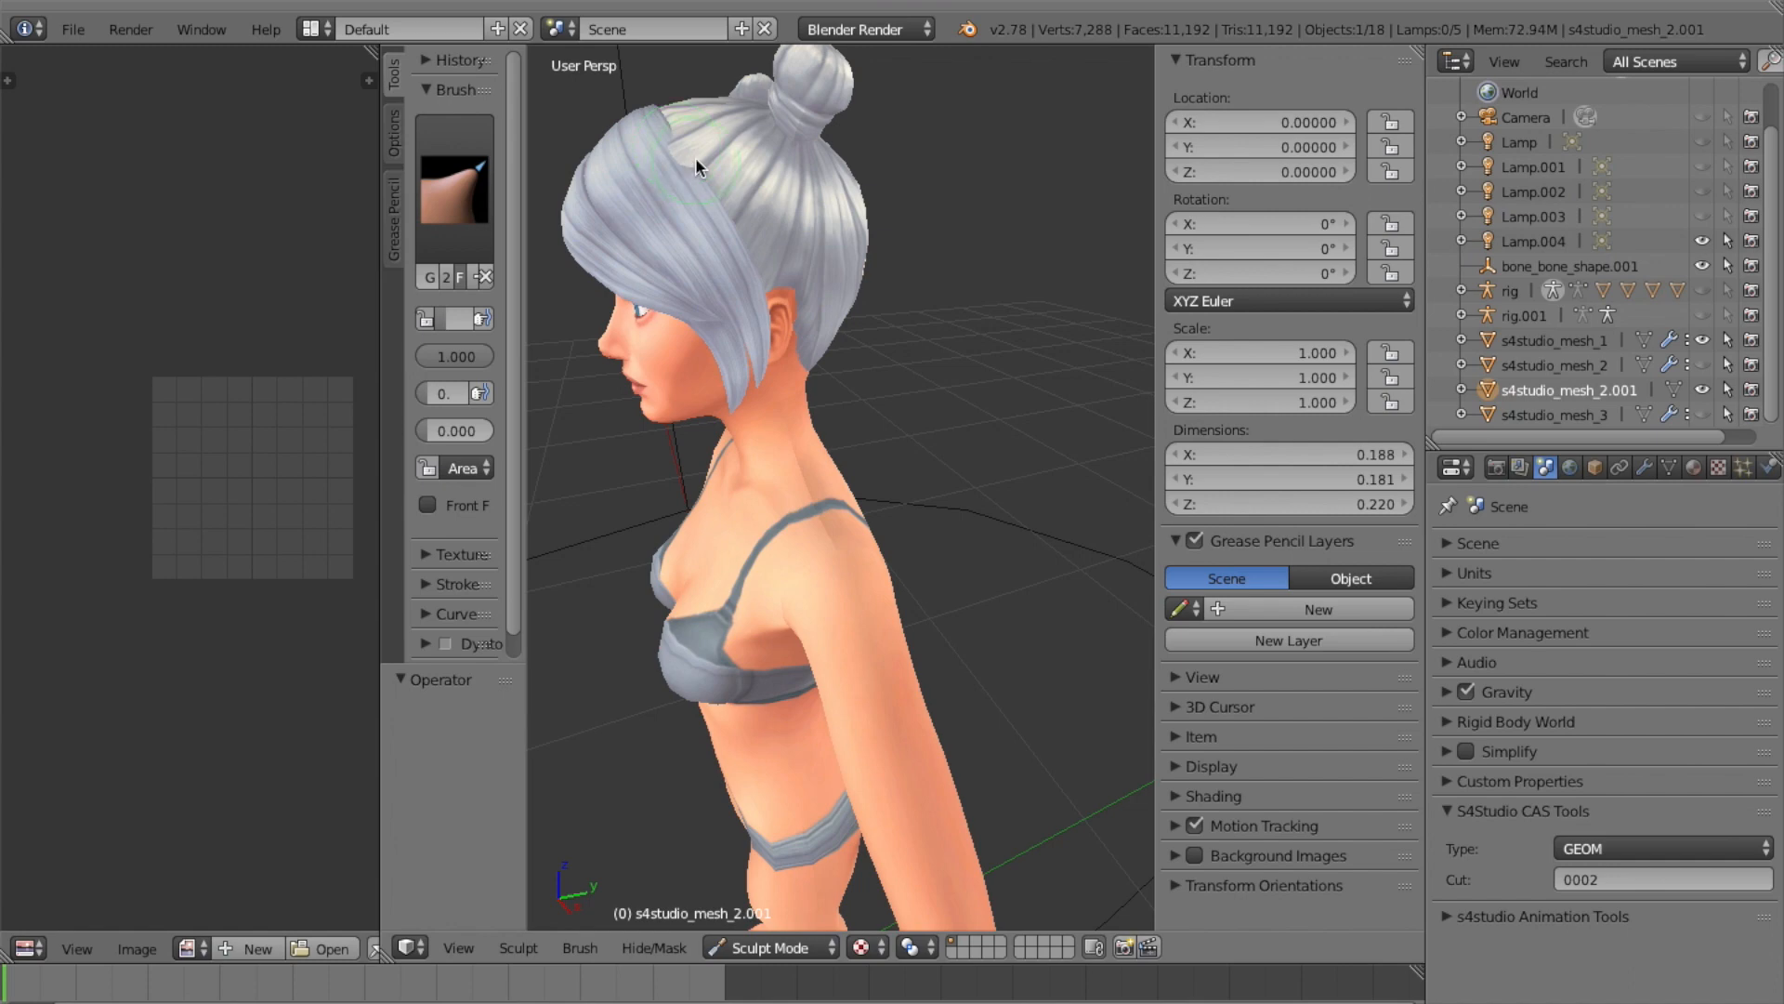
pyautogui.scroll(5, 695, 158)
pyautogui.press('KP_4')
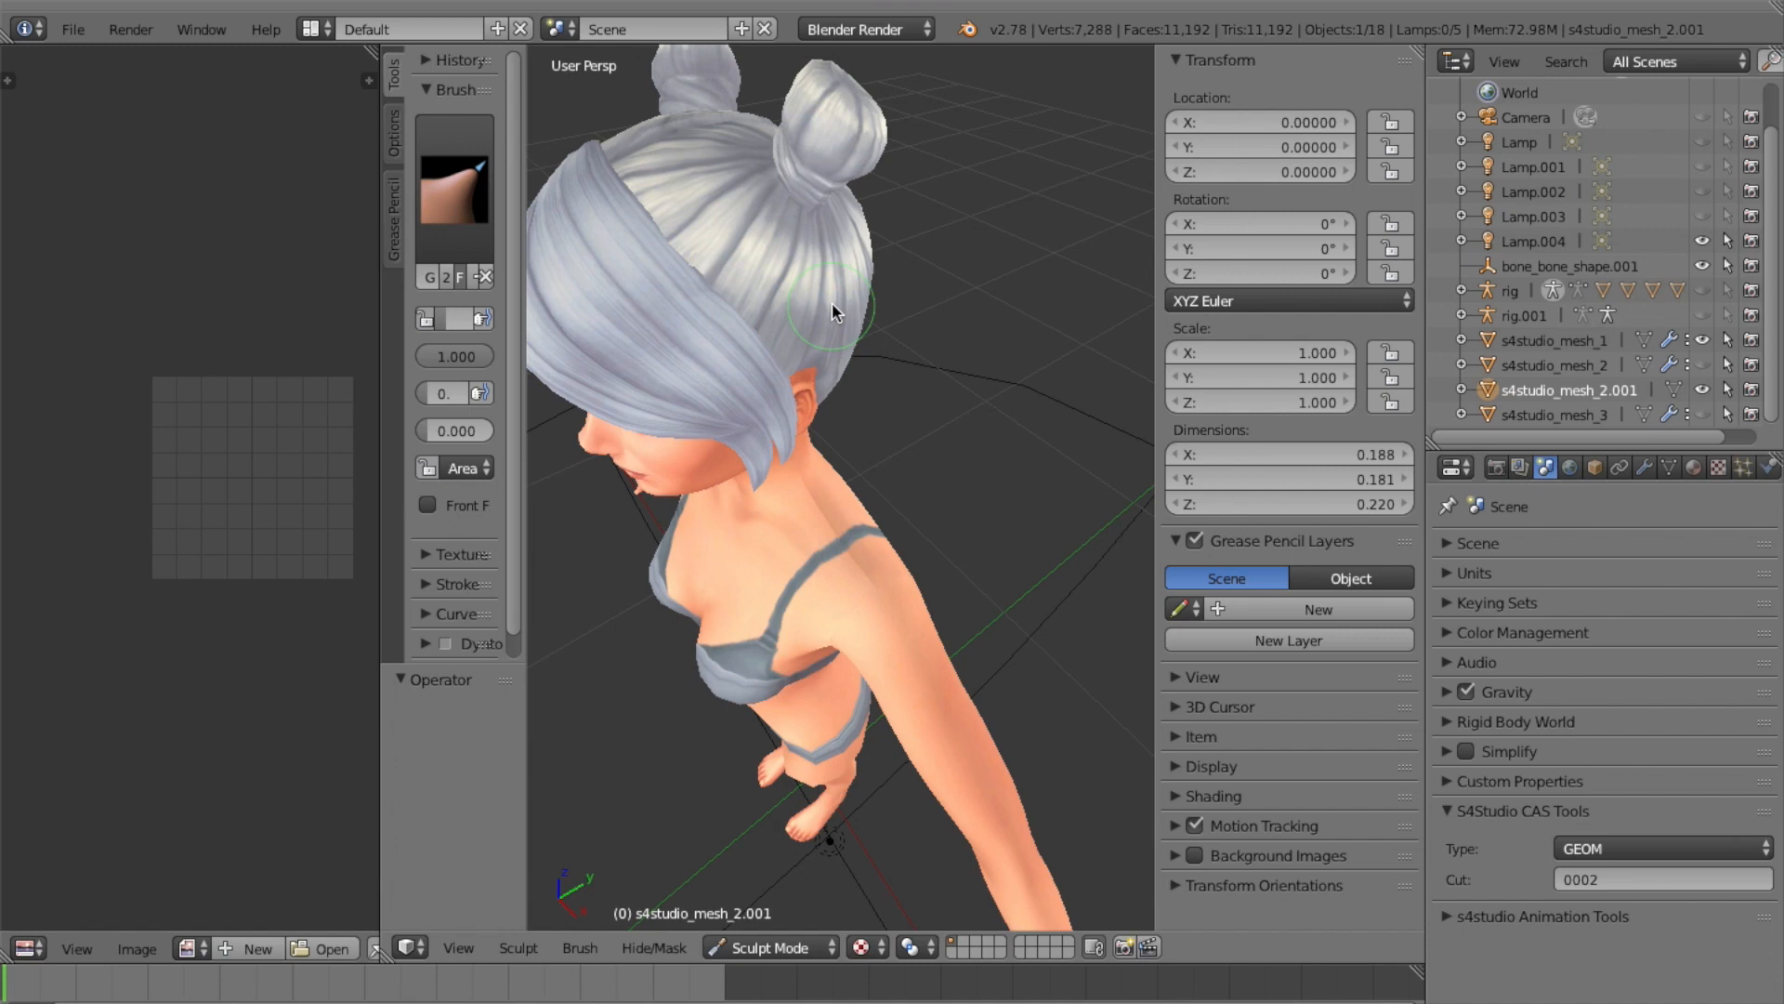
pyautogui.press('KP_4')
pyautogui.press('KP_4')
pyautogui.press('KP_4')
pyautogui.press('KP_4')
pyautogui.press('KP_4')
pyautogui.press('KP_4')
pyautogui.press('KP_4')
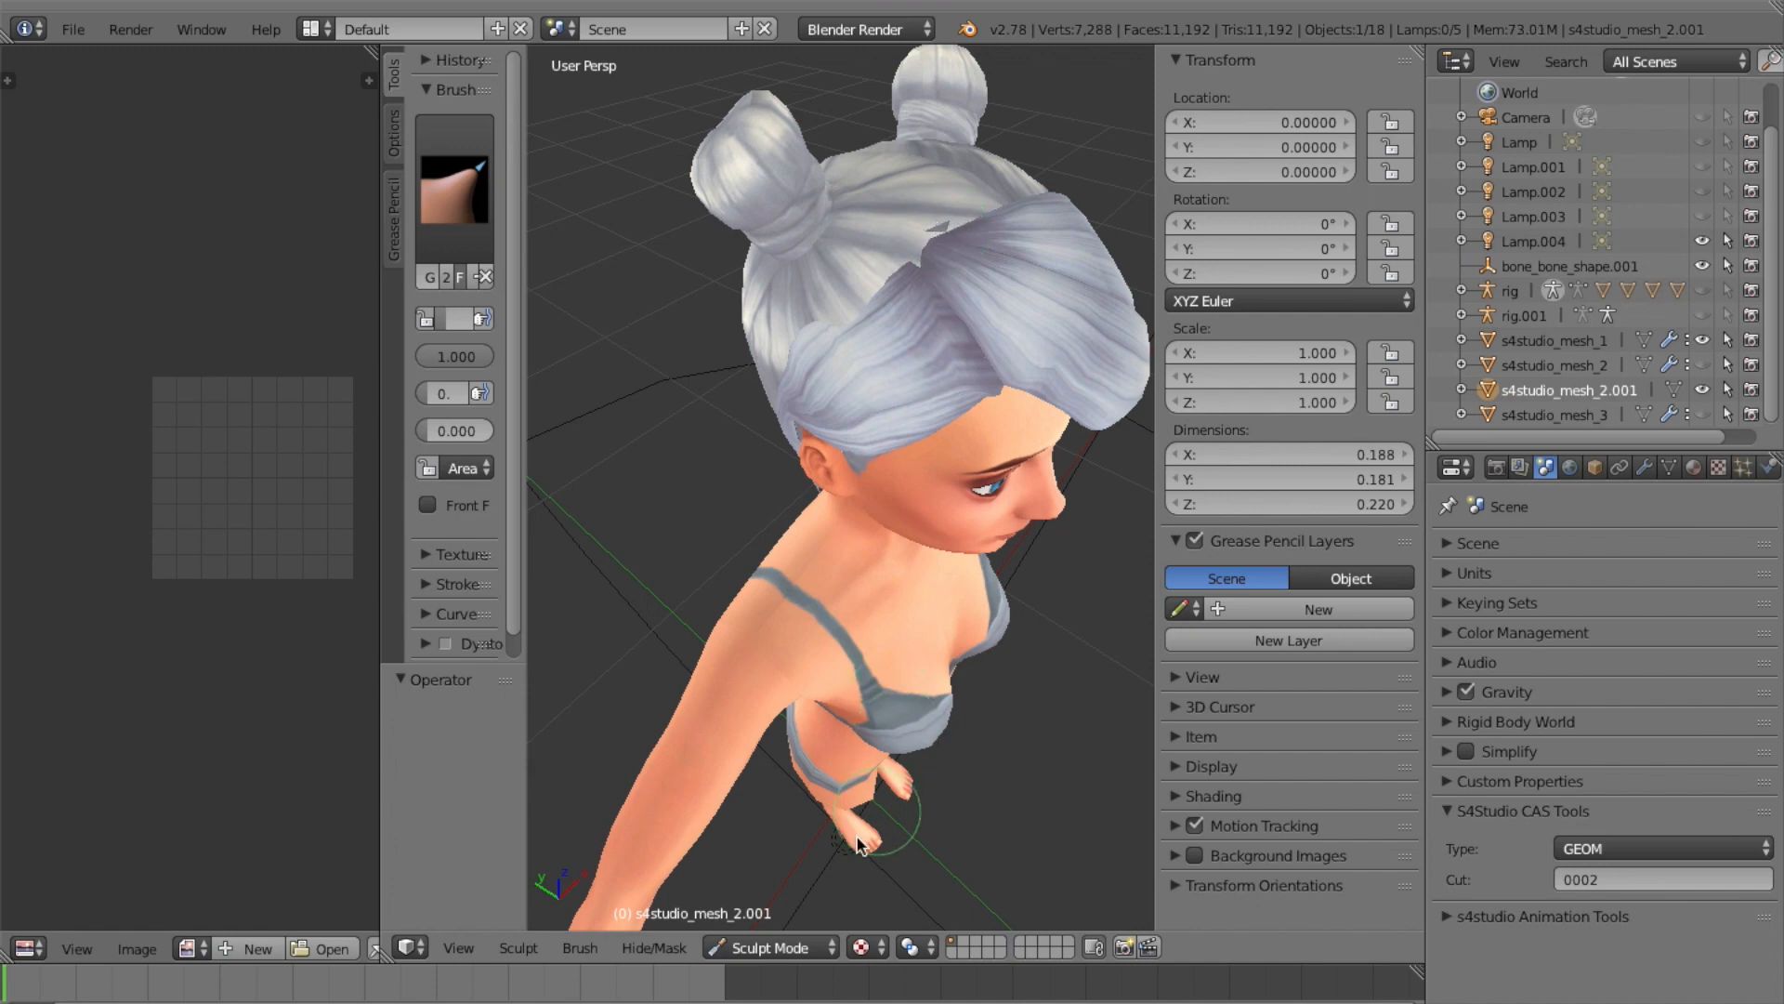
# Delete the two stray vertices at the bangs' upper edge near the parting in Edit Mode, and return to Sculpt Mode
pyautogui.click(764, 947)
pyautogui.click(765, 901)
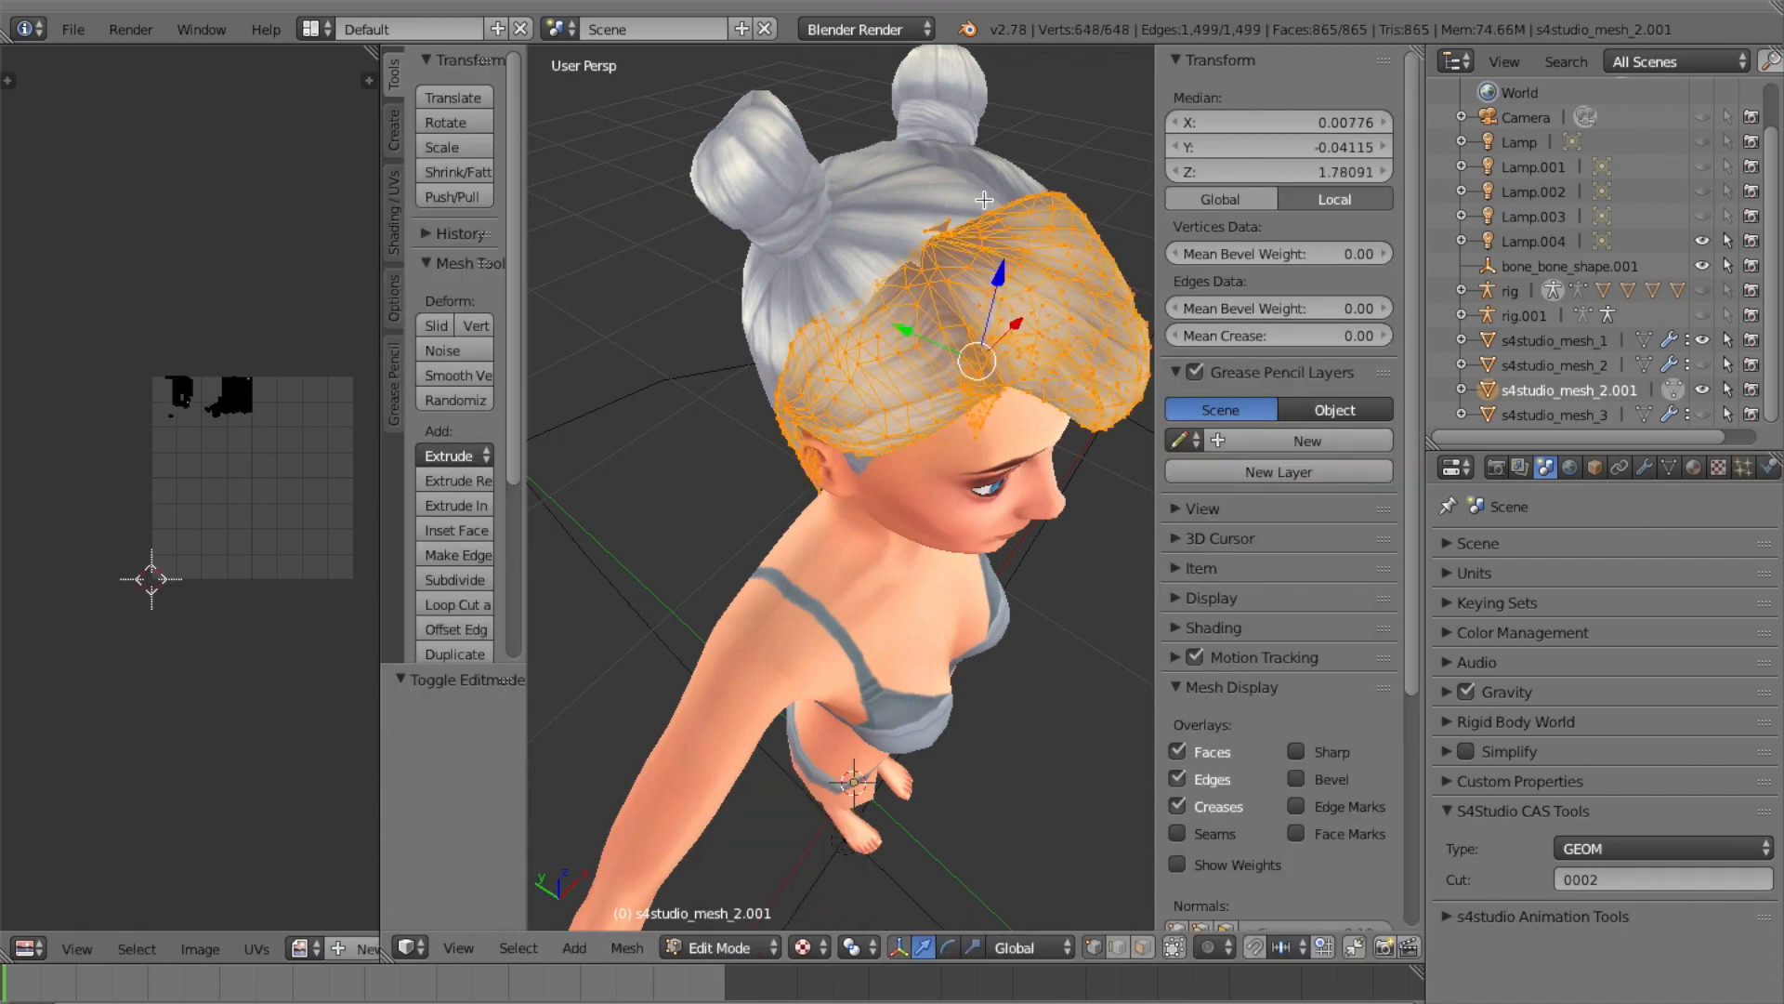
pyautogui.rightClick(944, 224)
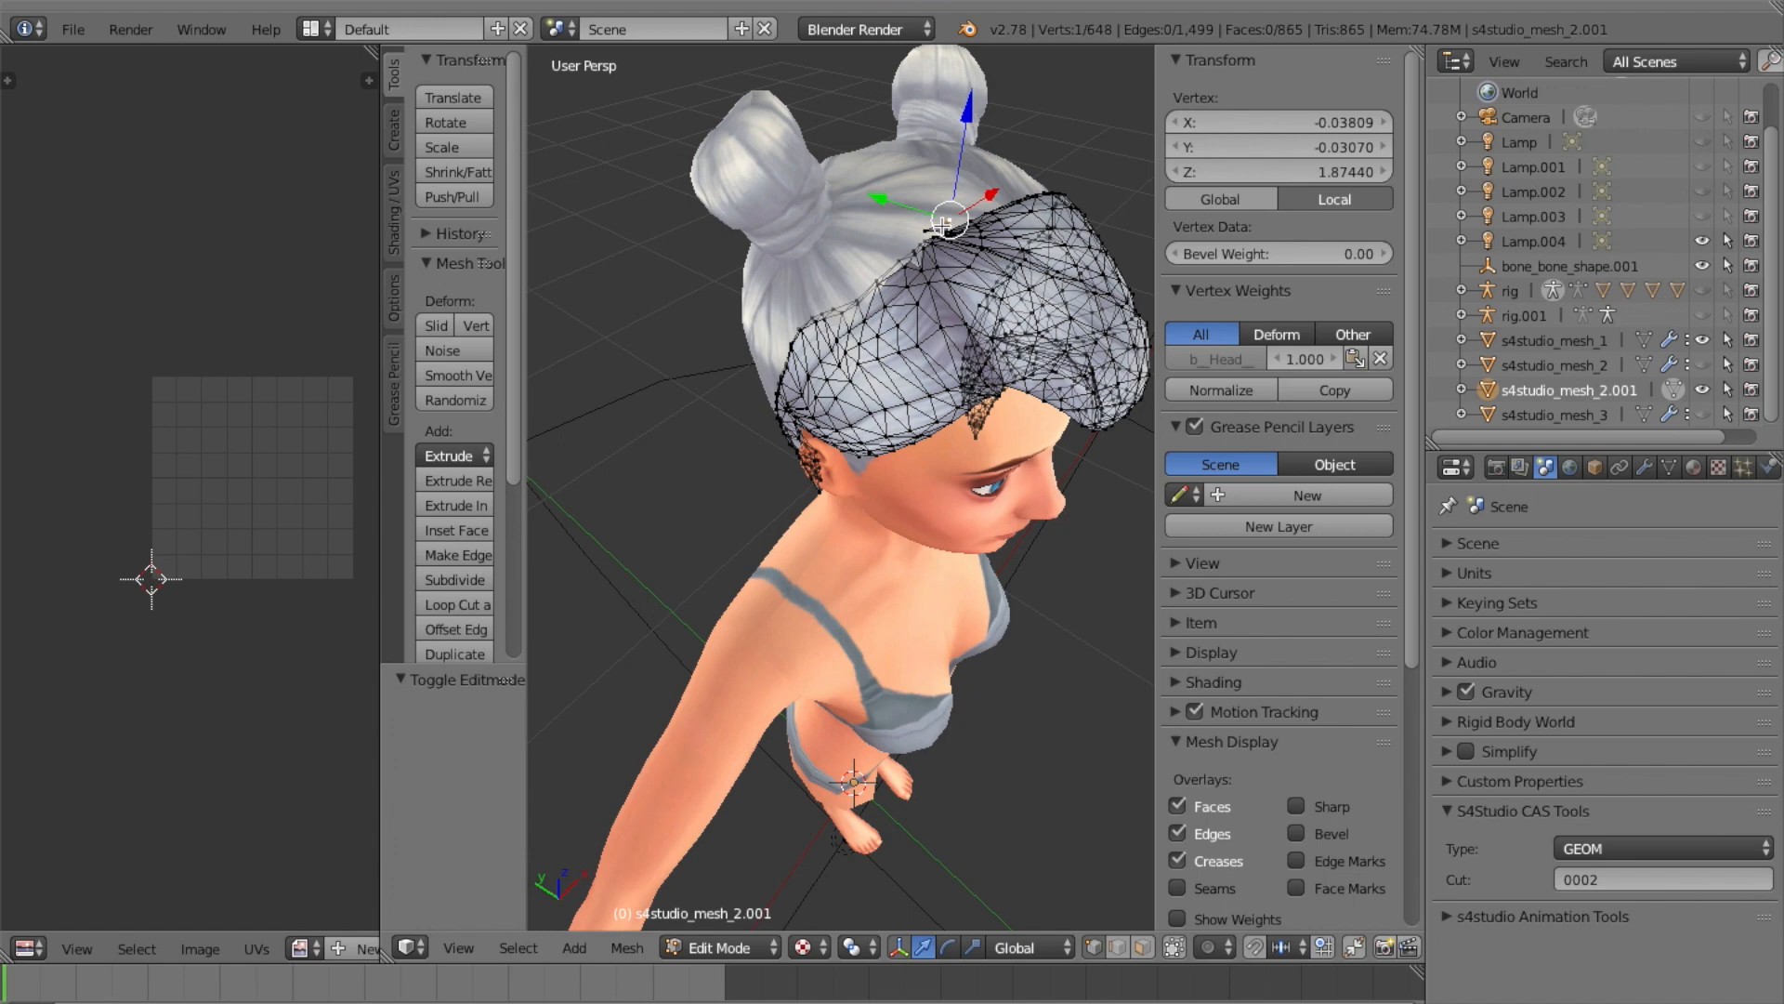
pyautogui.press('x')
pyautogui.click(944, 227)
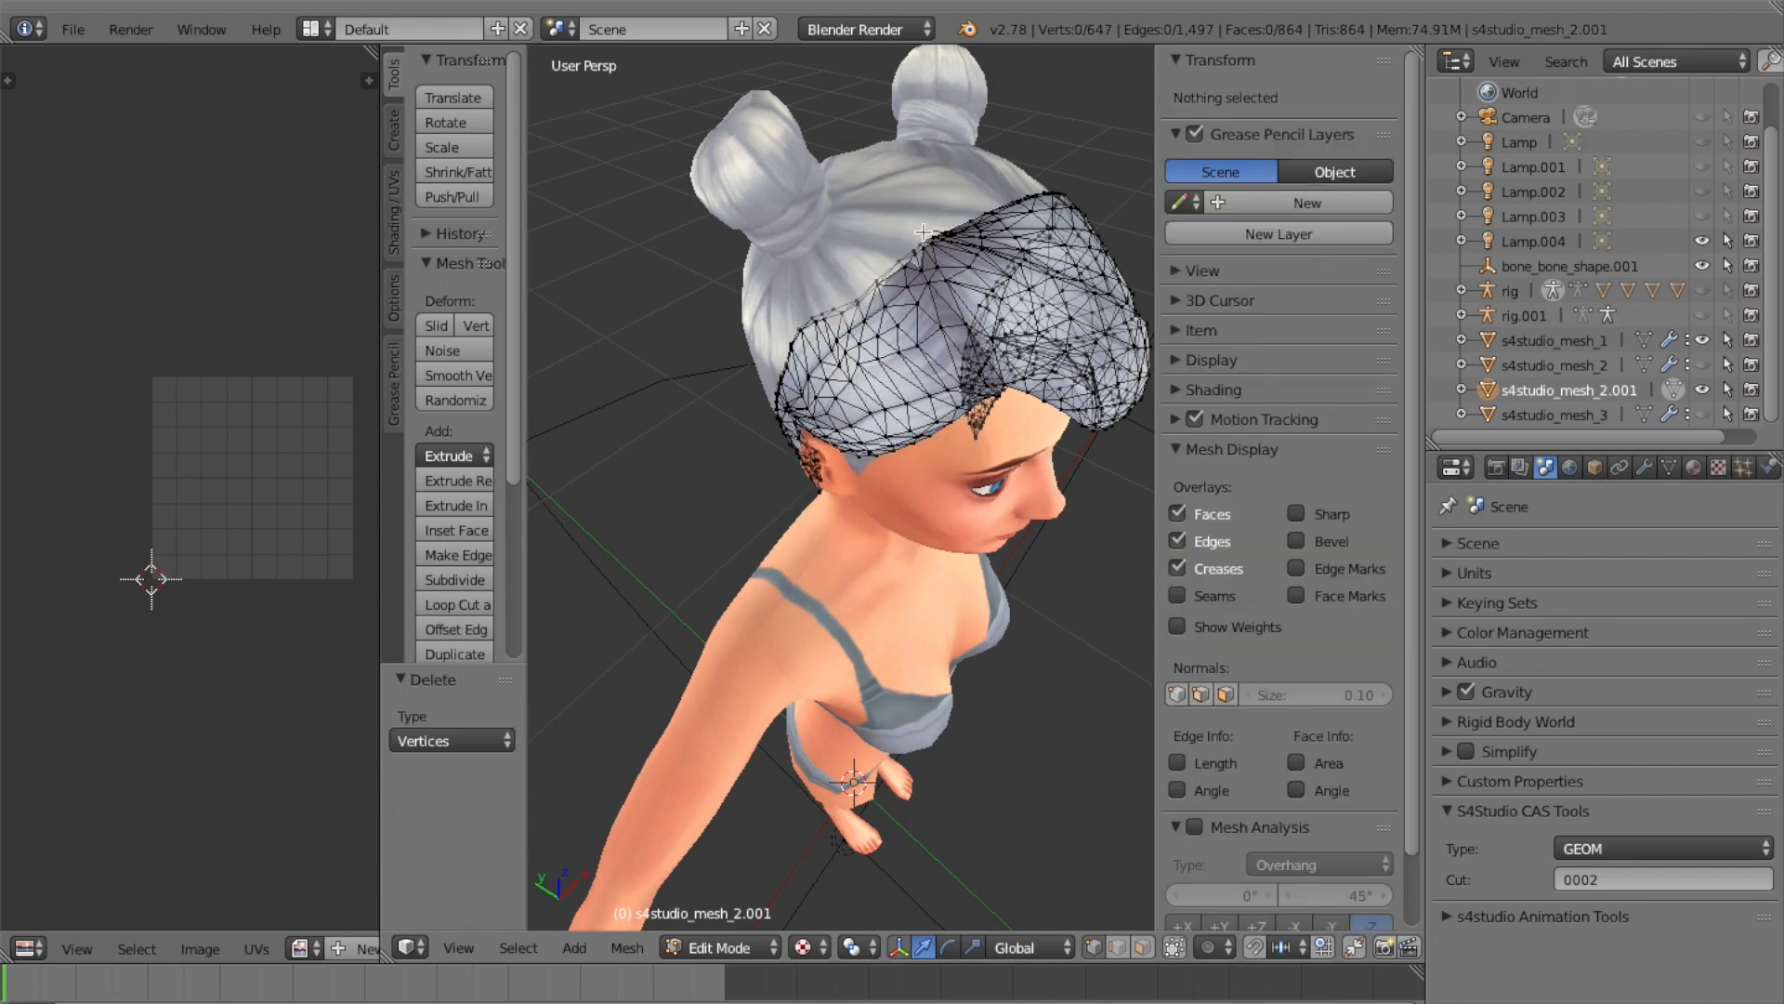
pyautogui.rightClick(925, 230)
pyautogui.press('x')
pyautogui.click(927, 232)
pyautogui.click(755, 948)
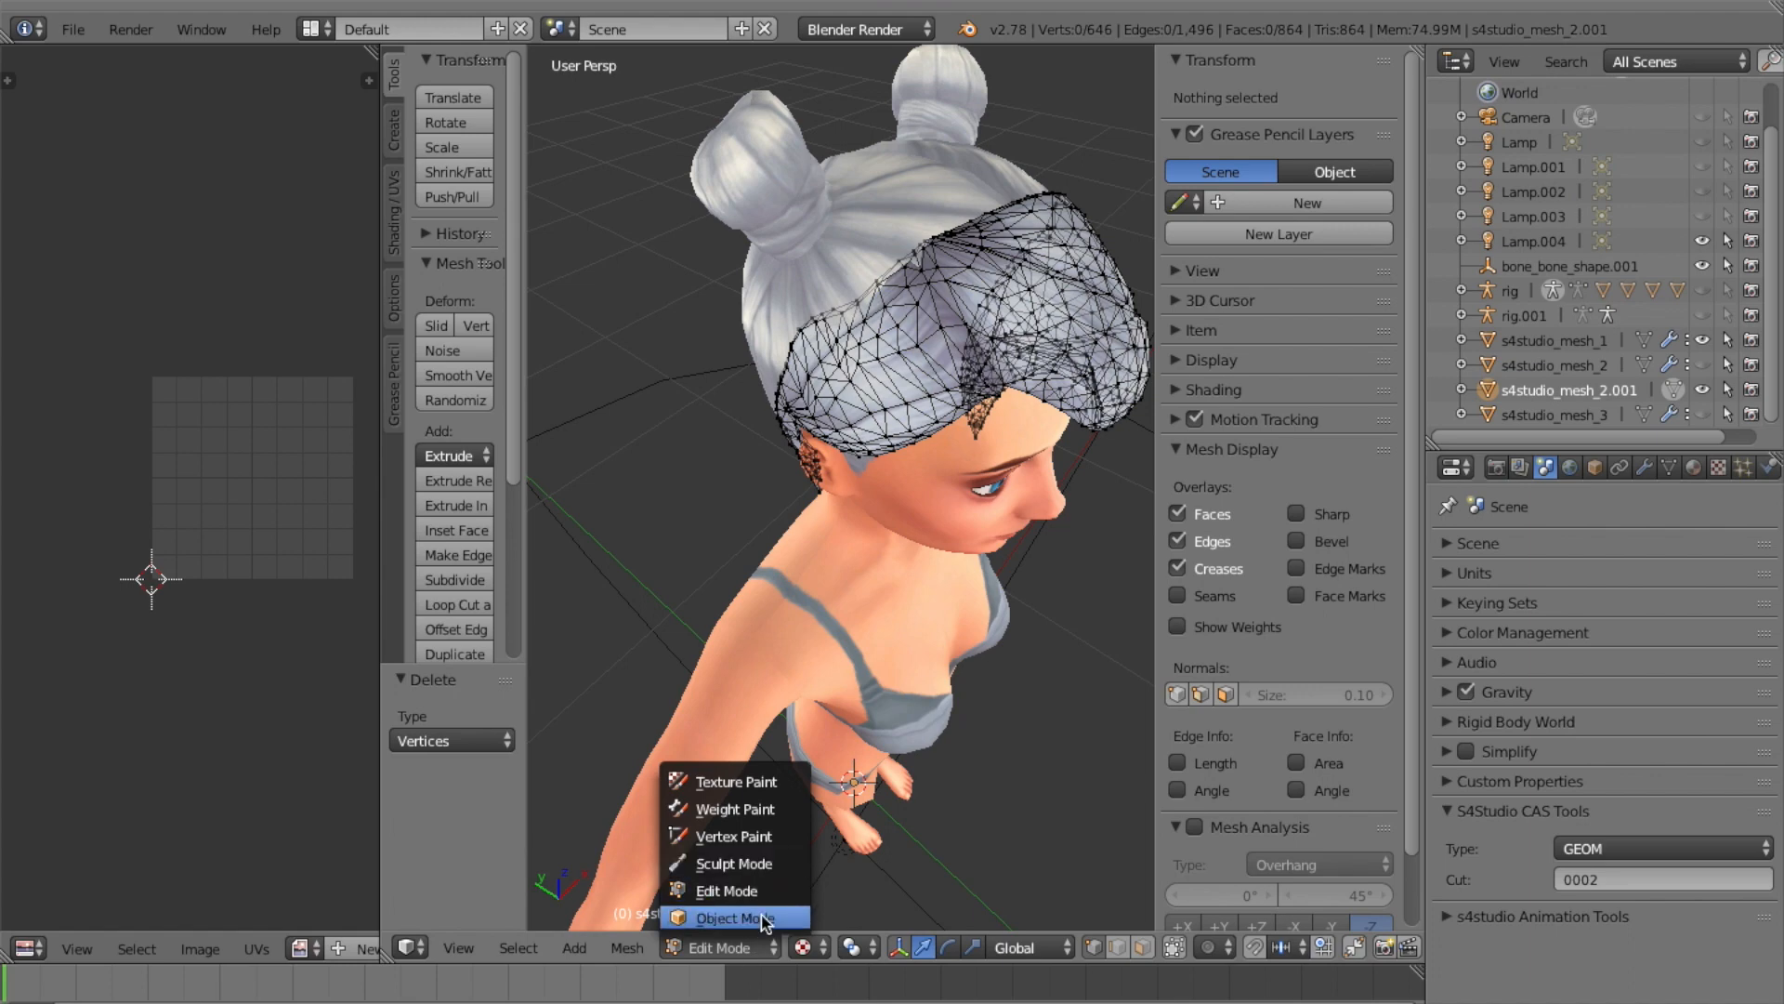
pyautogui.click(739, 864)
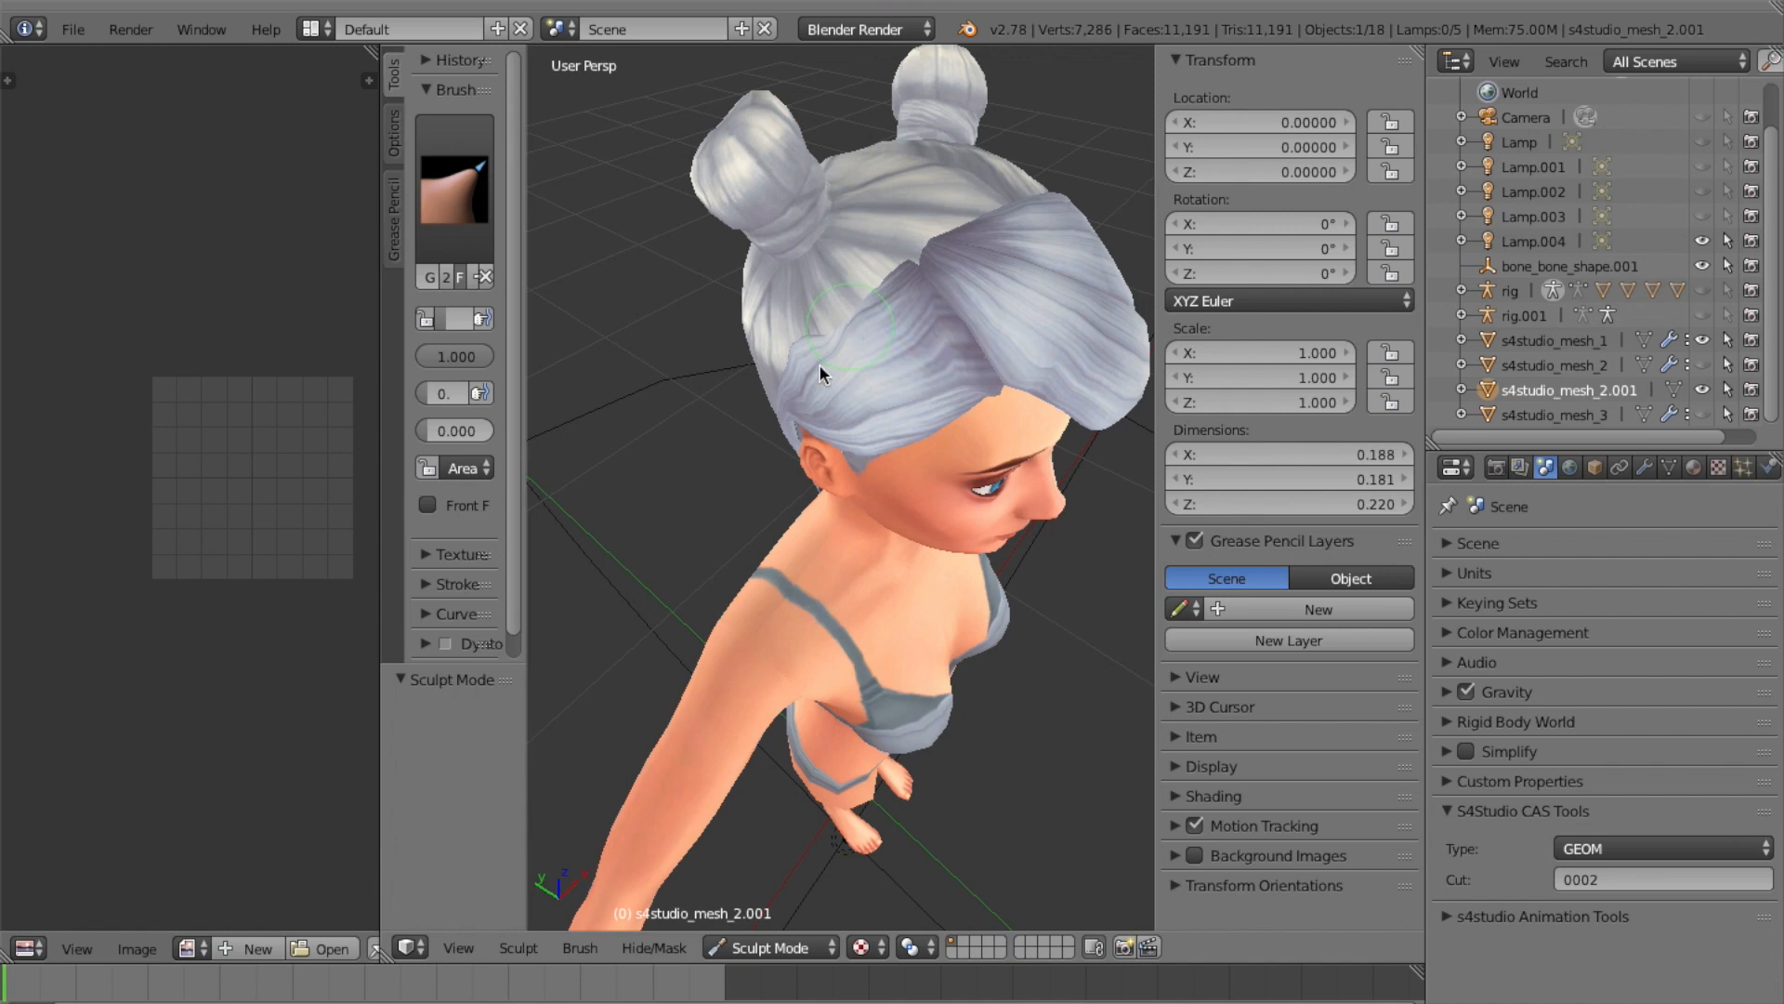
# Examine the combined hair from behind, above, the front and both sides to check how the bangs fit the bun mesh
pyautogui.moveTo(764, 467); pyautogui.dragTo(764, 466, button='middle')
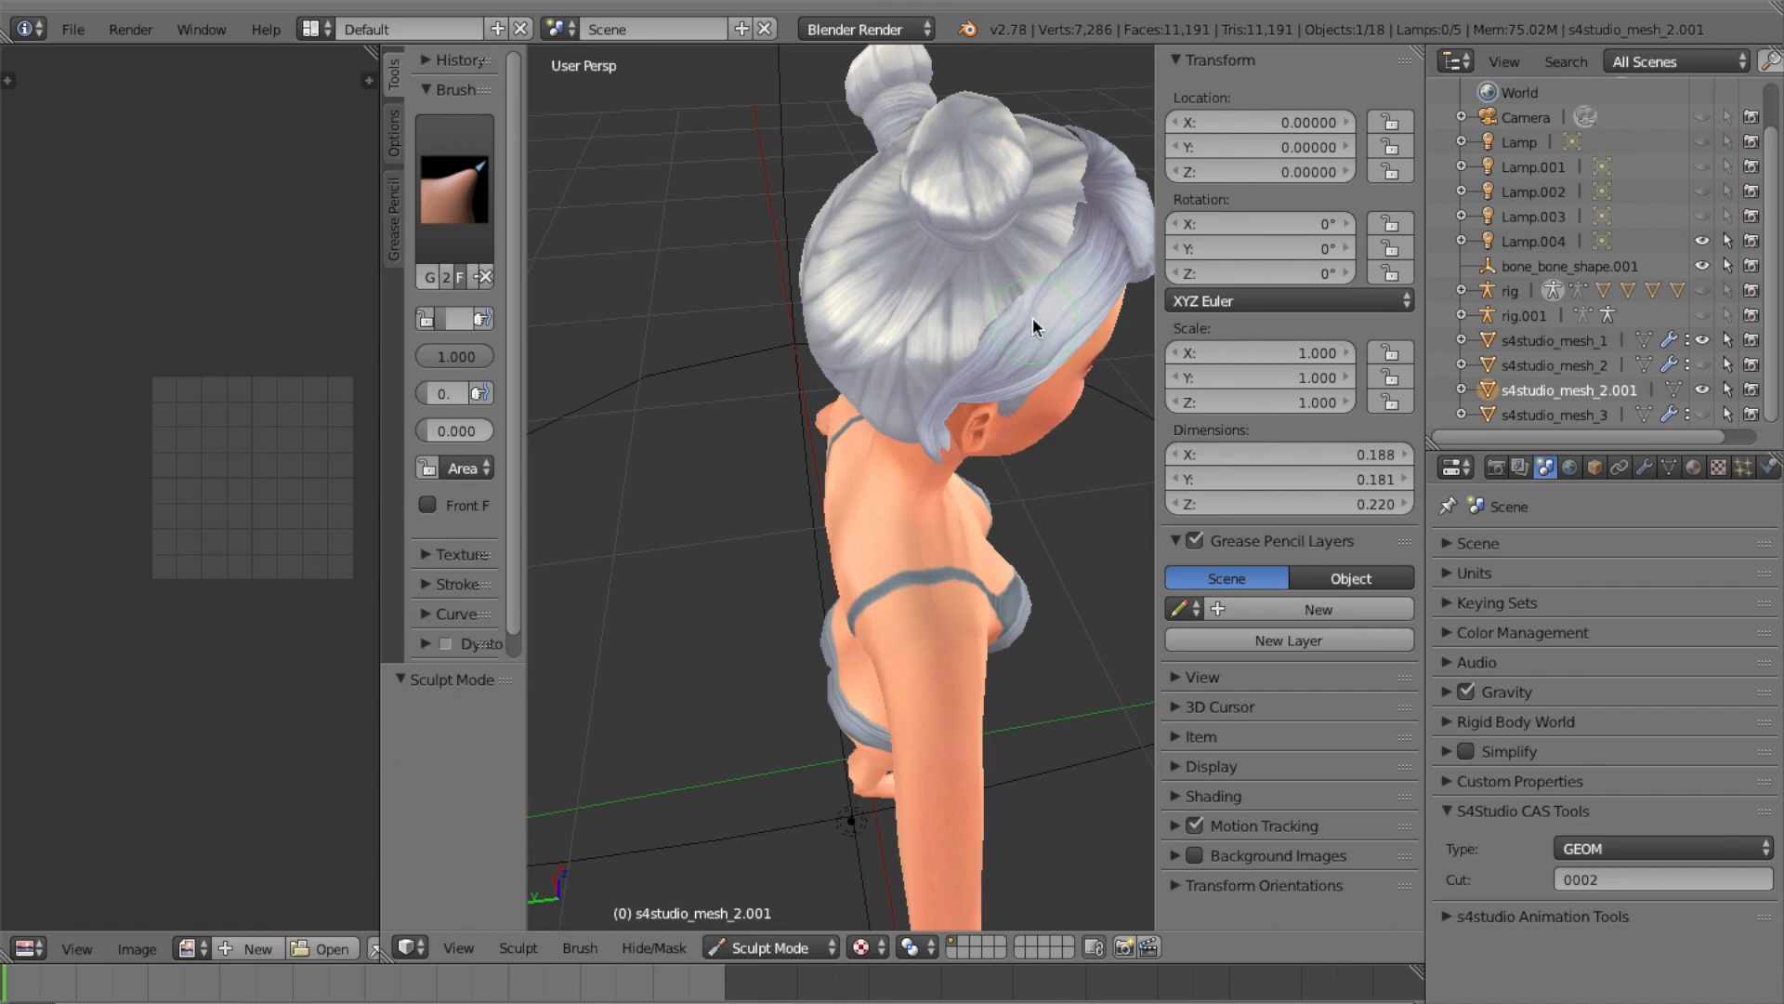
pyautogui.hscroll(10, 1024, 324)
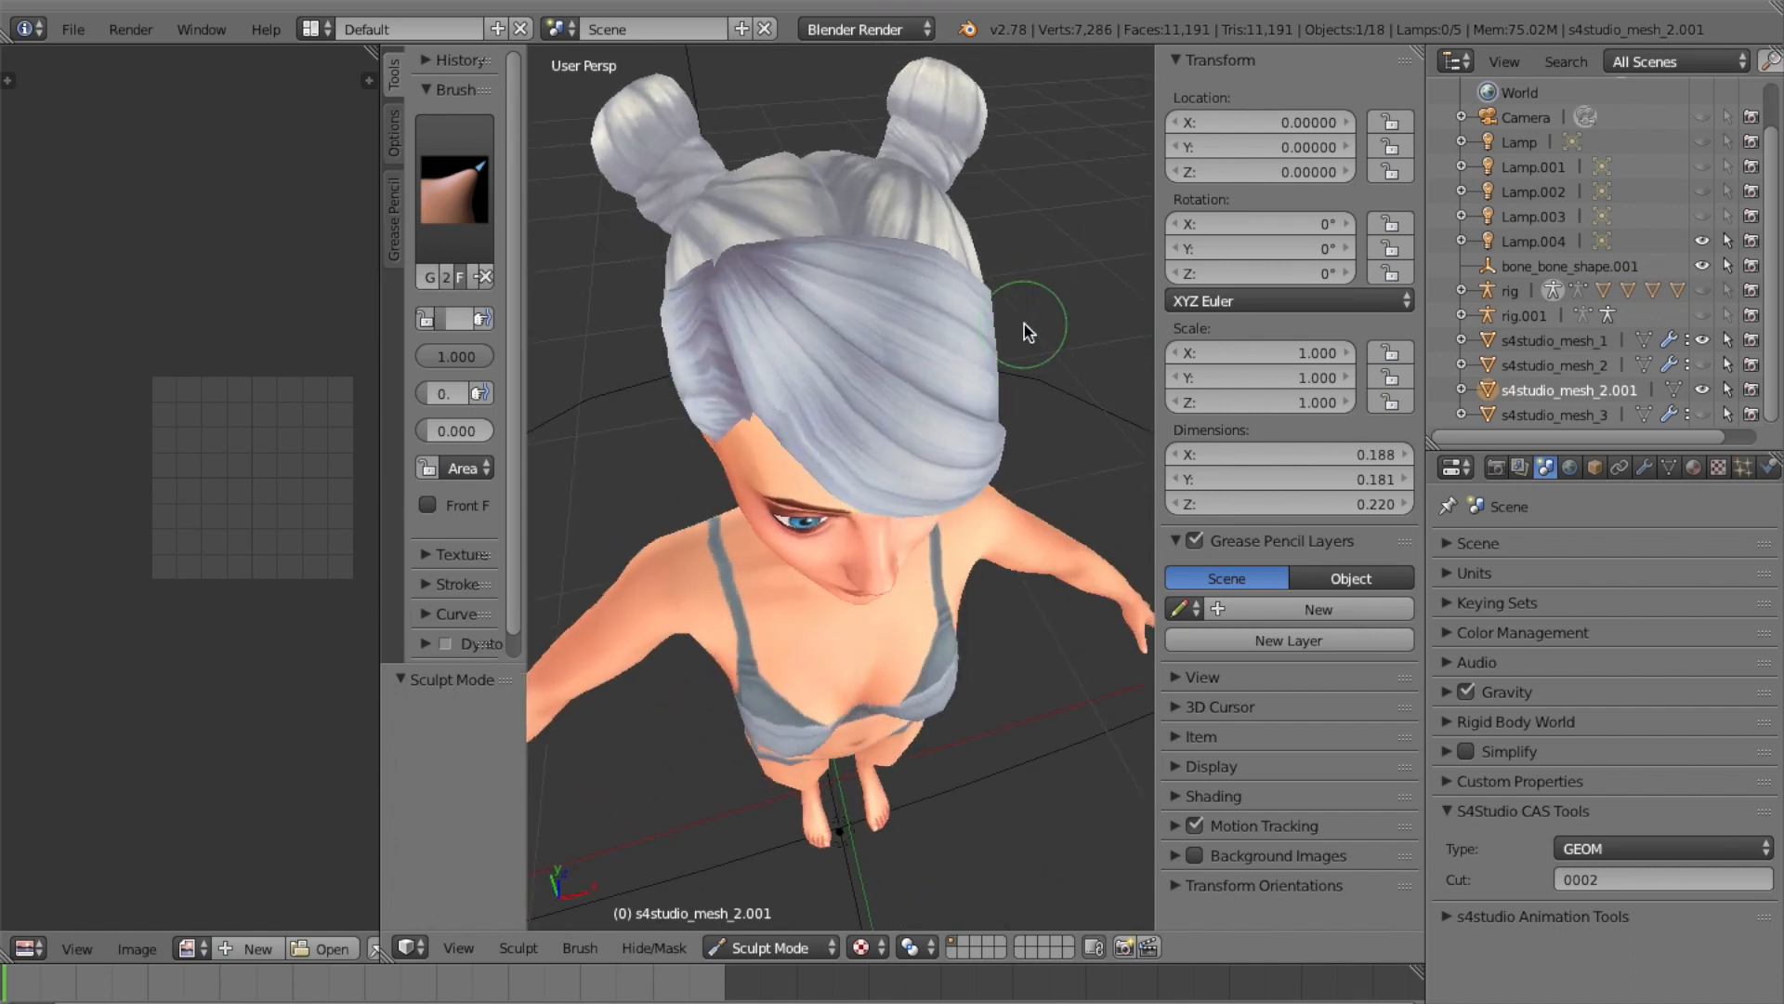
pyautogui.scroll(-8, 1024, 325)
pyautogui.hscroll(8, 1025, 324)
pyautogui.hscroll(-15, 1023, 322)
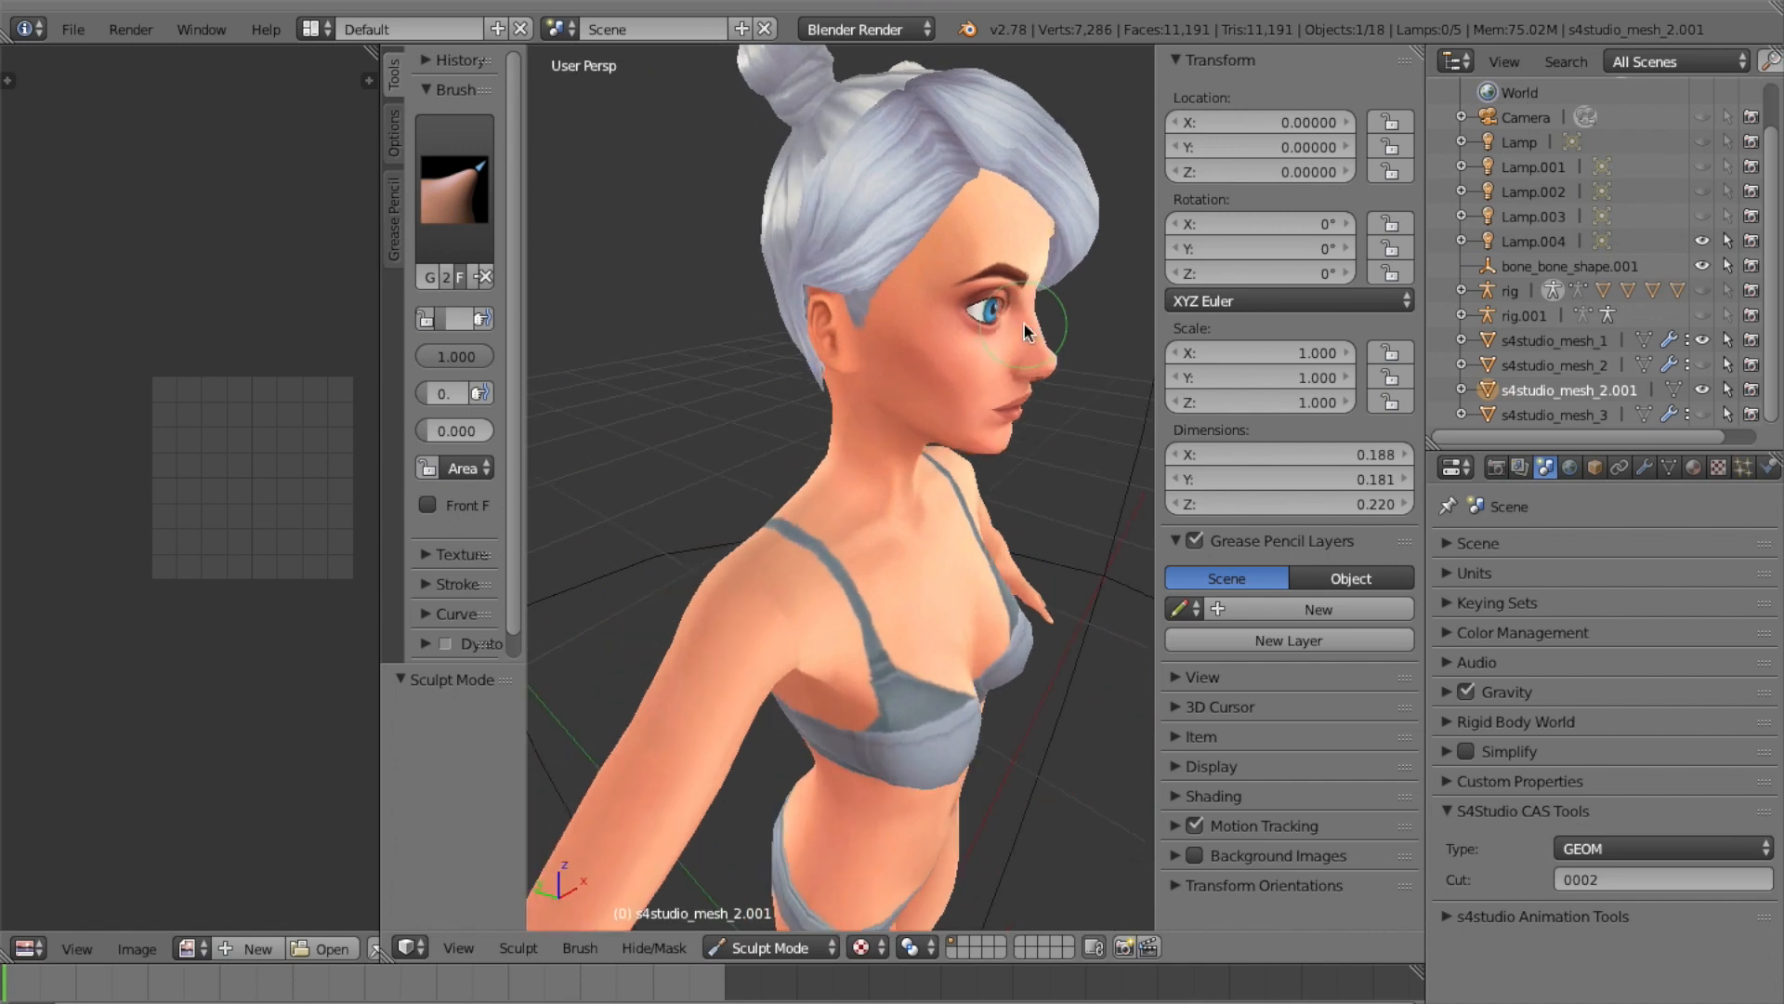
pyautogui.hscroll(3, 1023, 322)
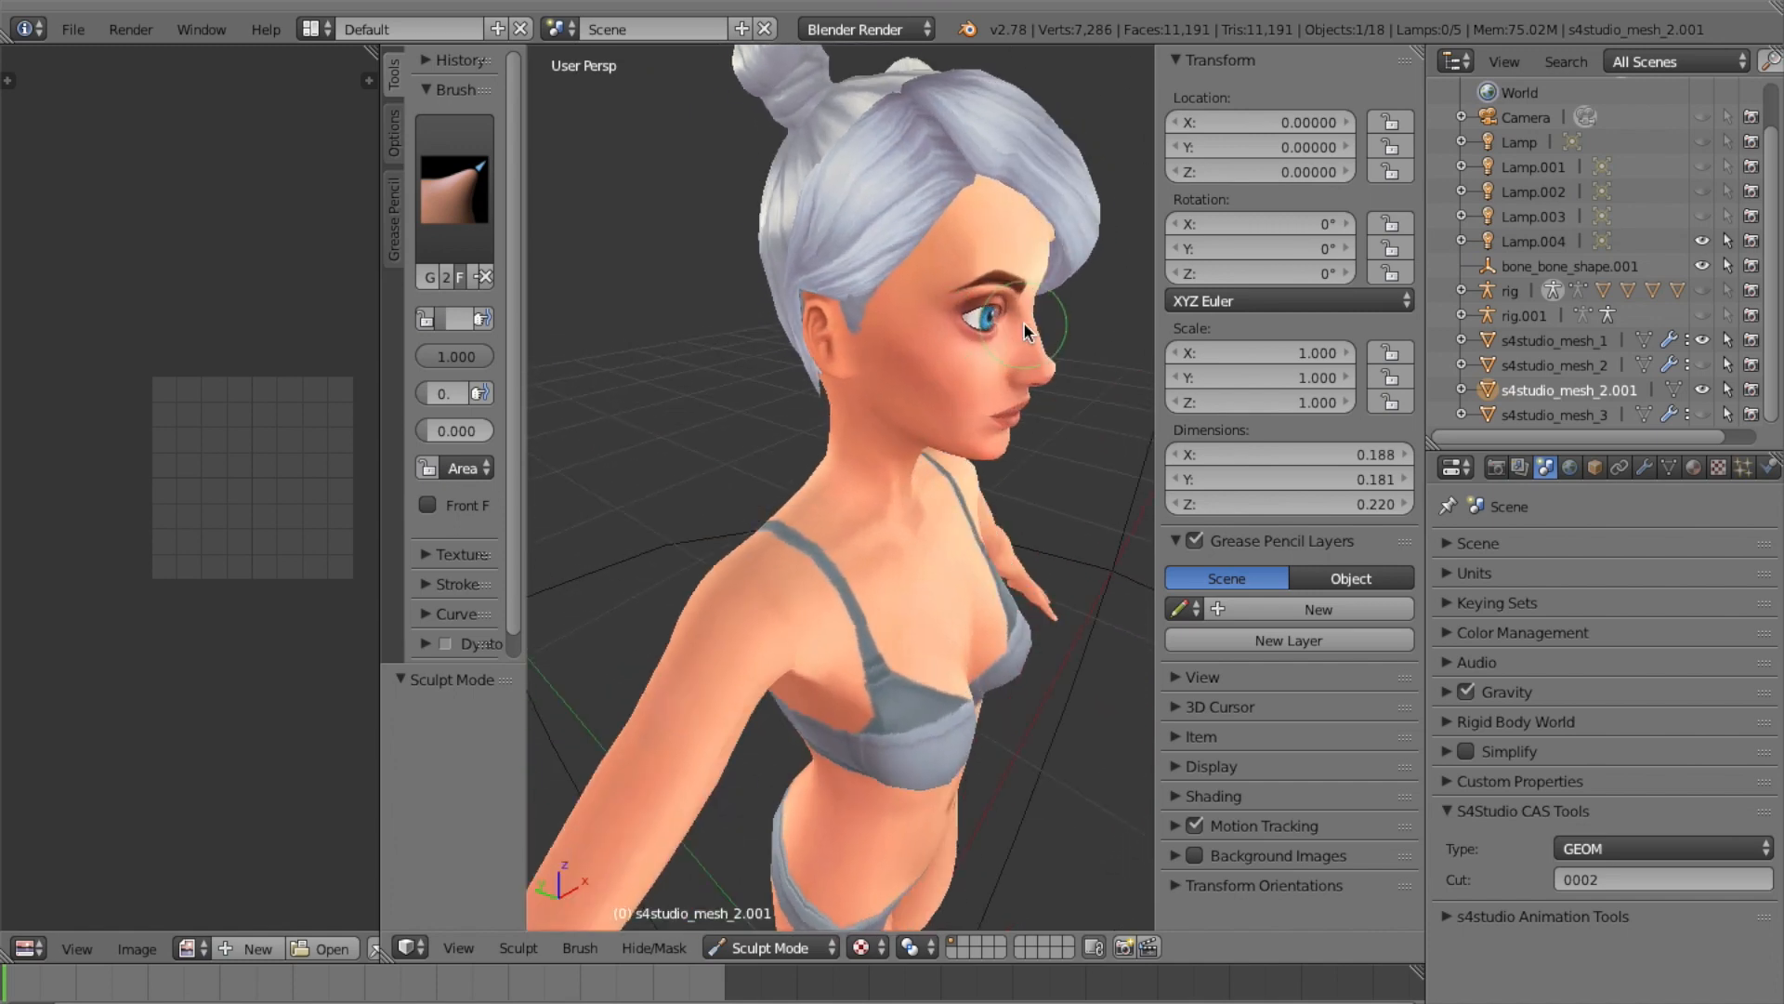
pyautogui.hscroll(6, 1024, 325)
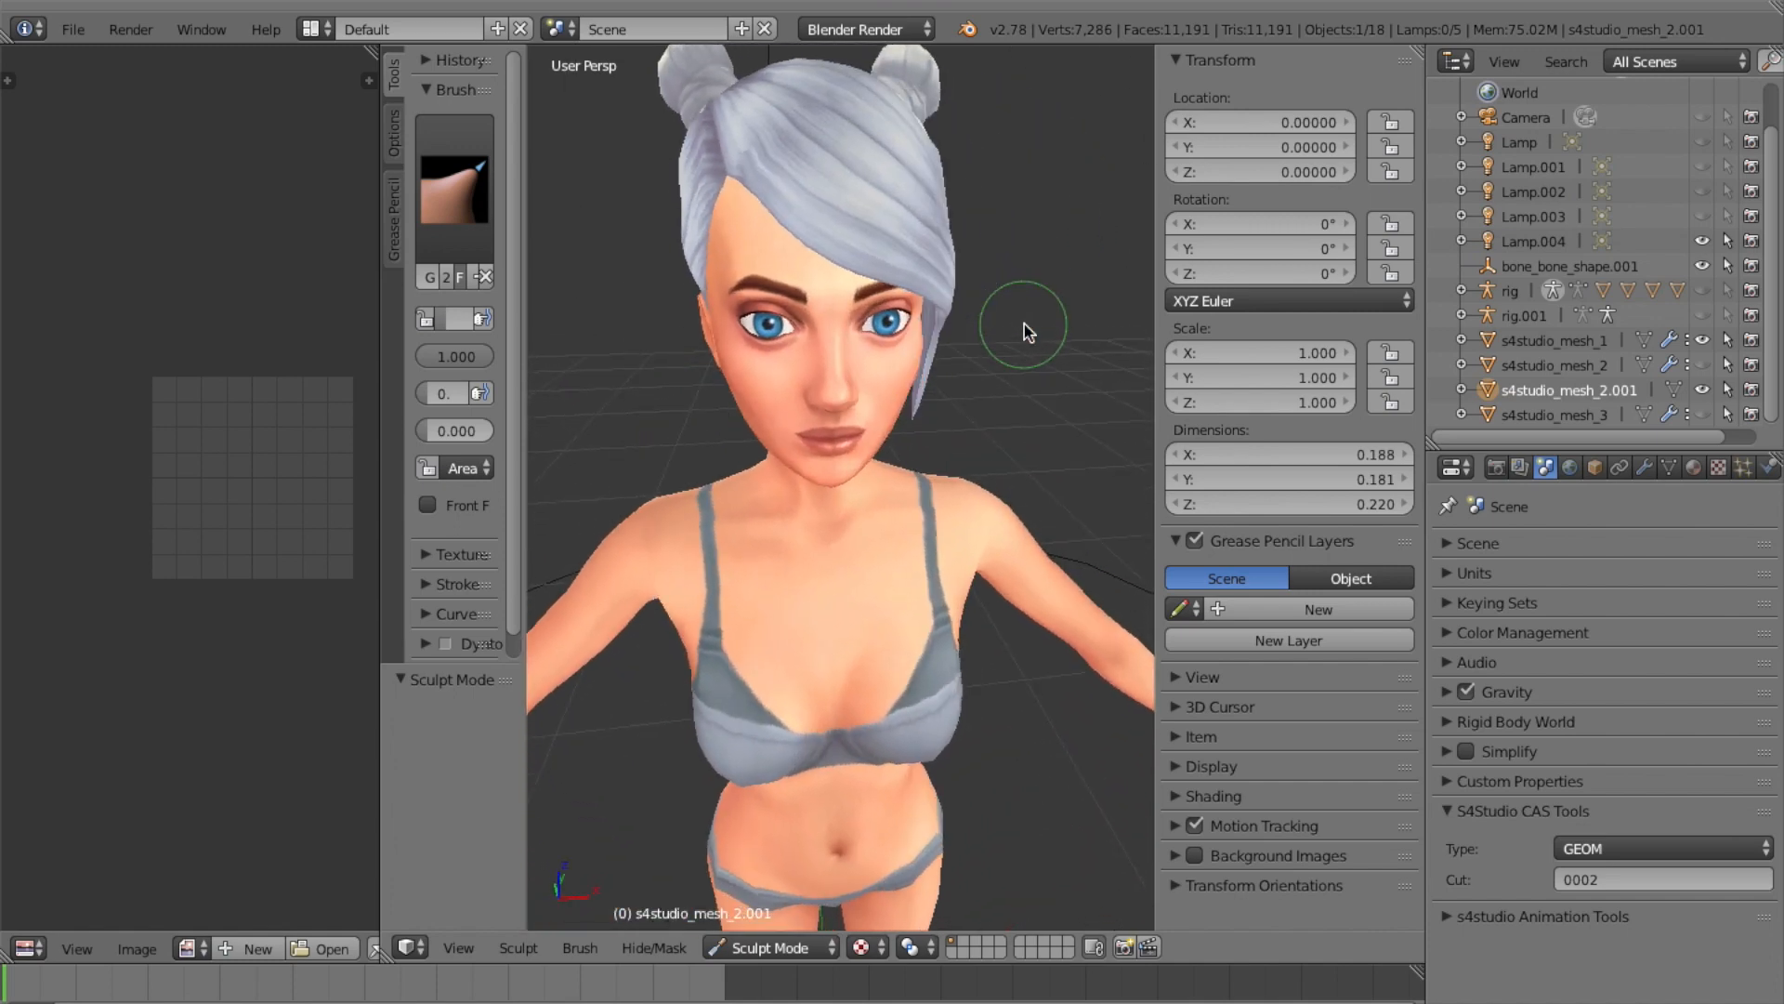
pyautogui.scroll(-4, 1024, 323)
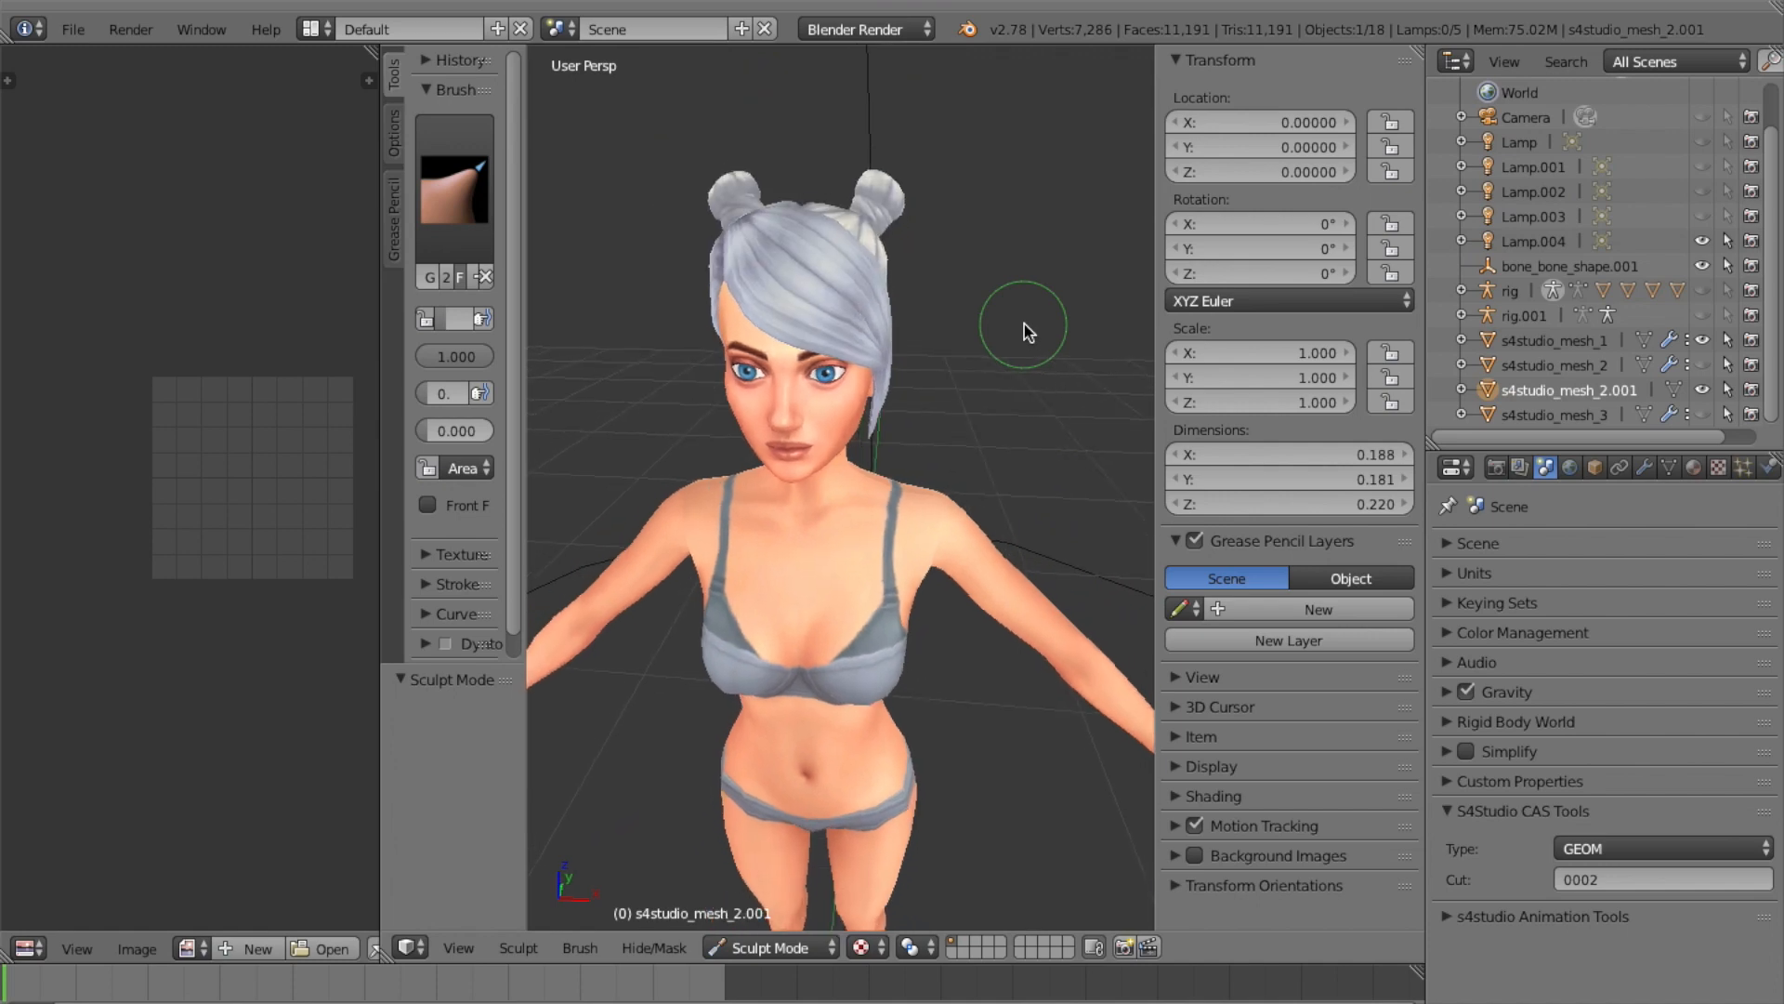
pyautogui.hscroll(10, 1024, 323)
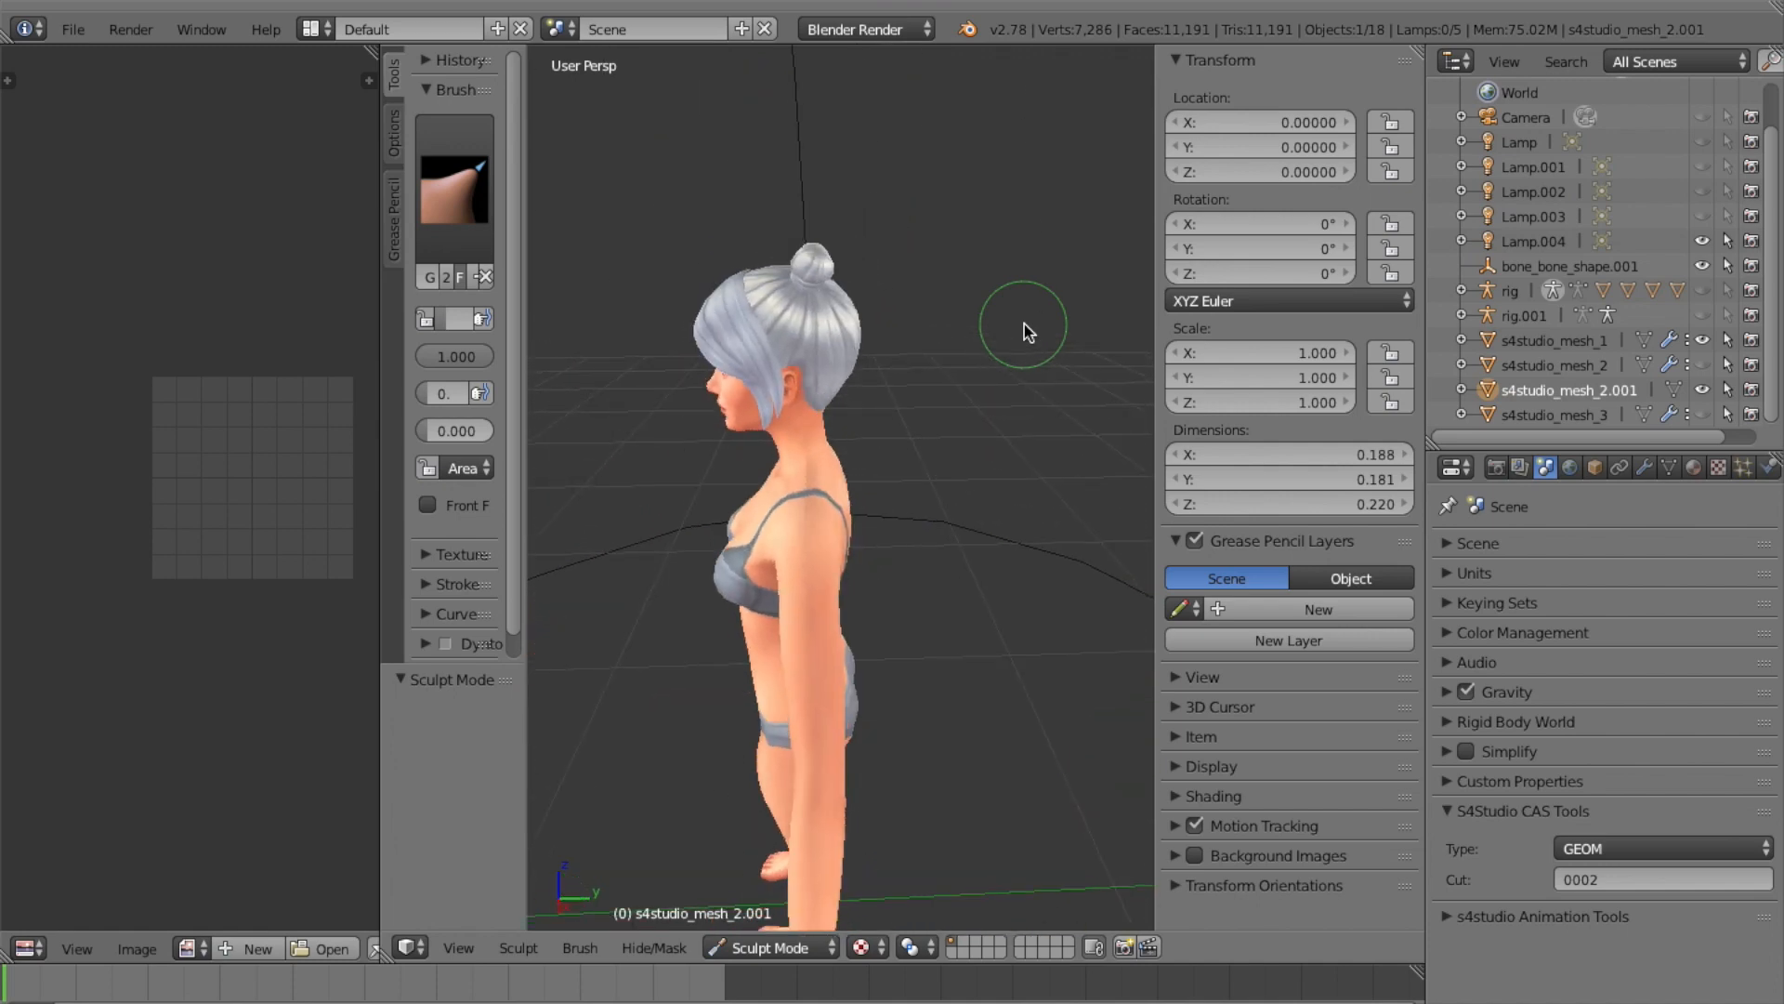
pyautogui.hscroll(10, 1024, 324)
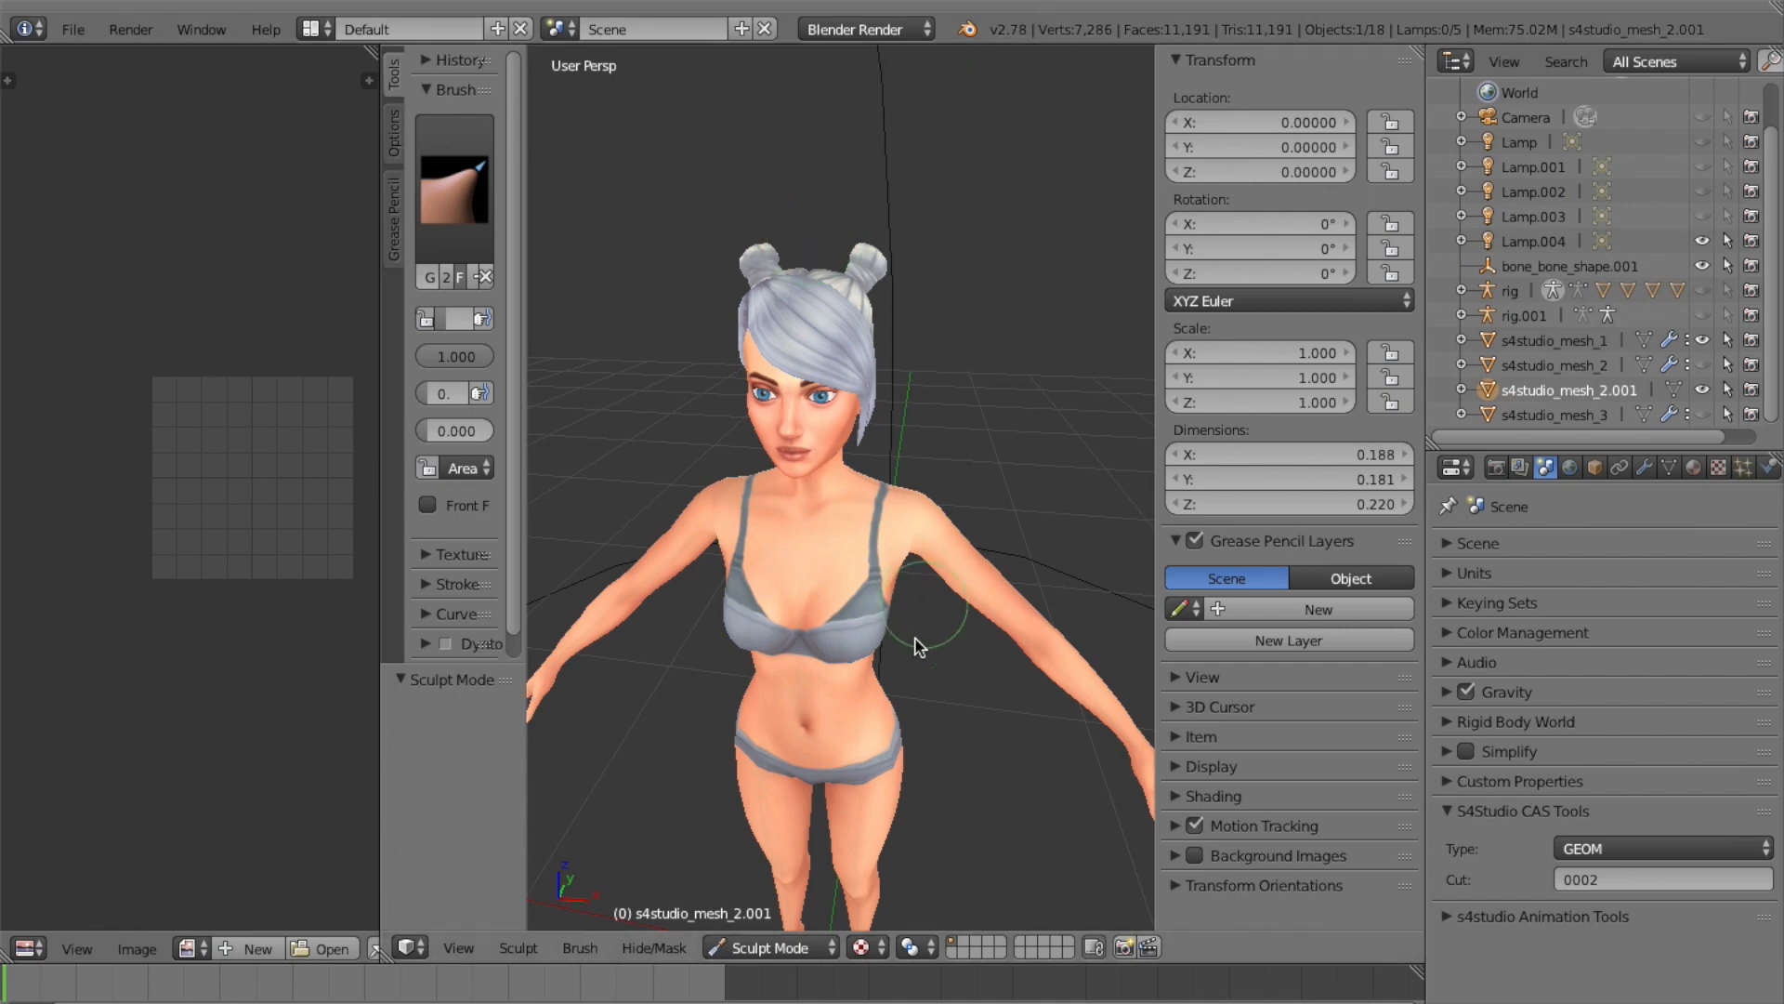
# Put the bangs mesh in Edit Mode and box-select all of its vertices, including the hidden ones
pyautogui.click(810, 947)
pyautogui.click(816, 903)
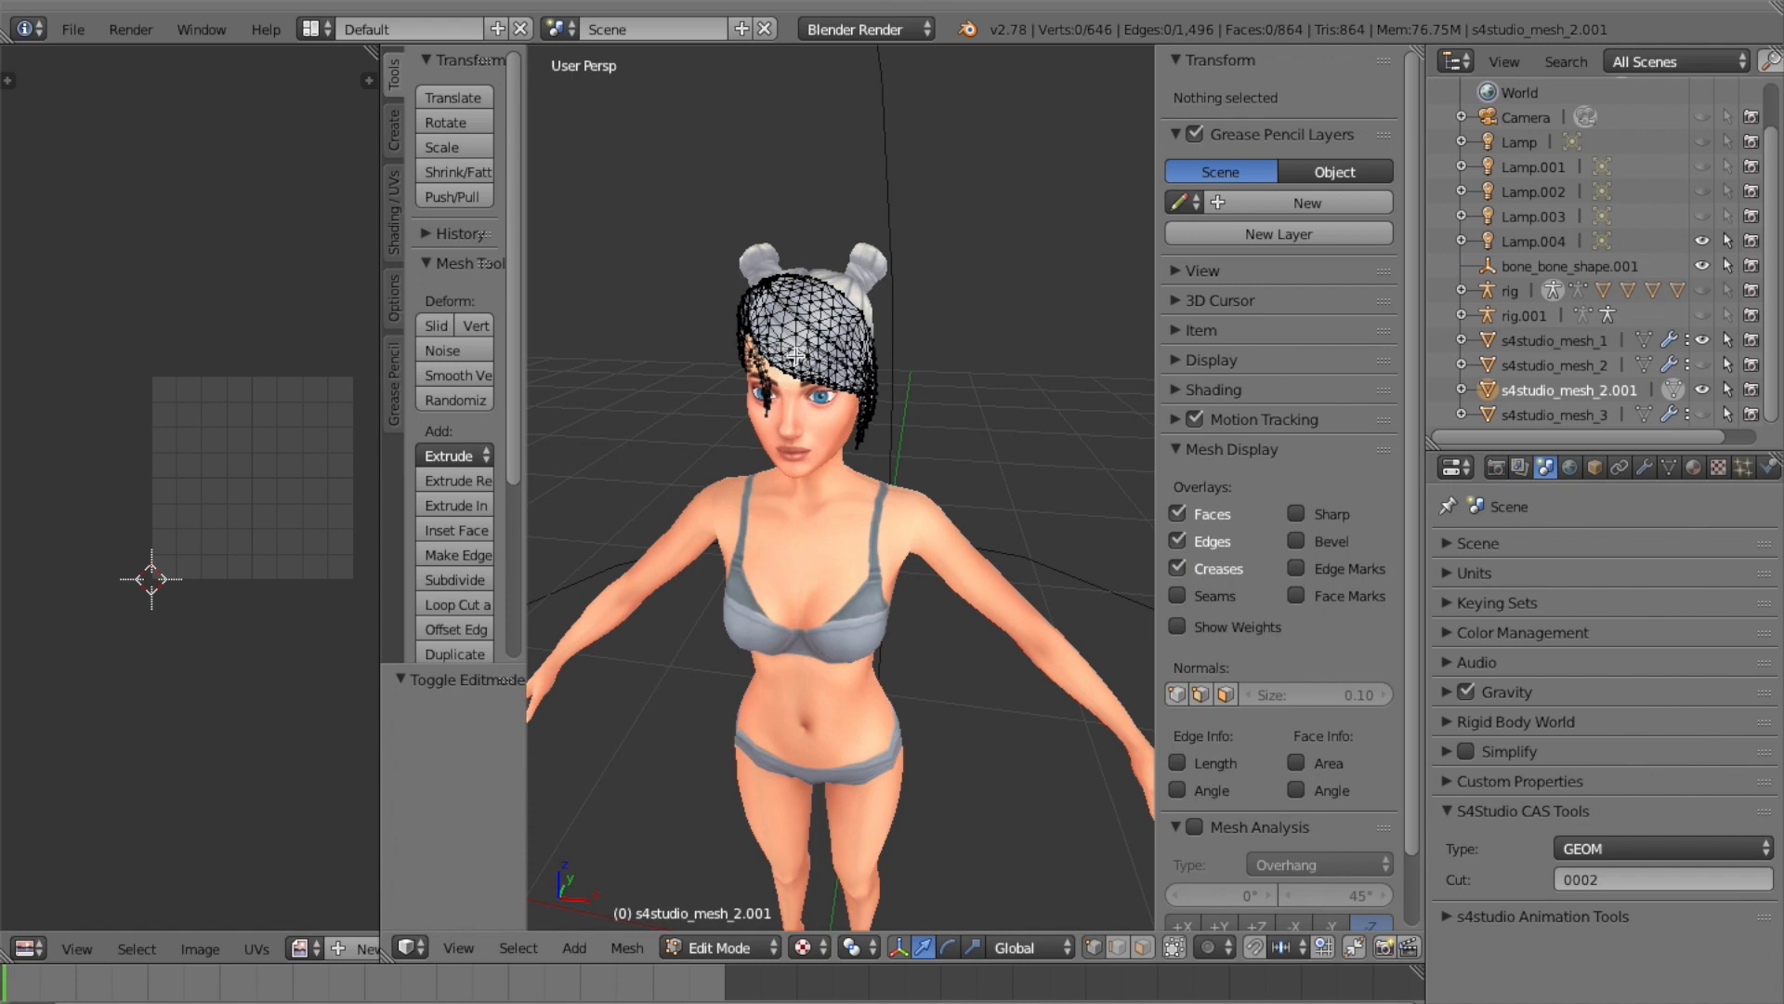
pyautogui.click(1173, 947)
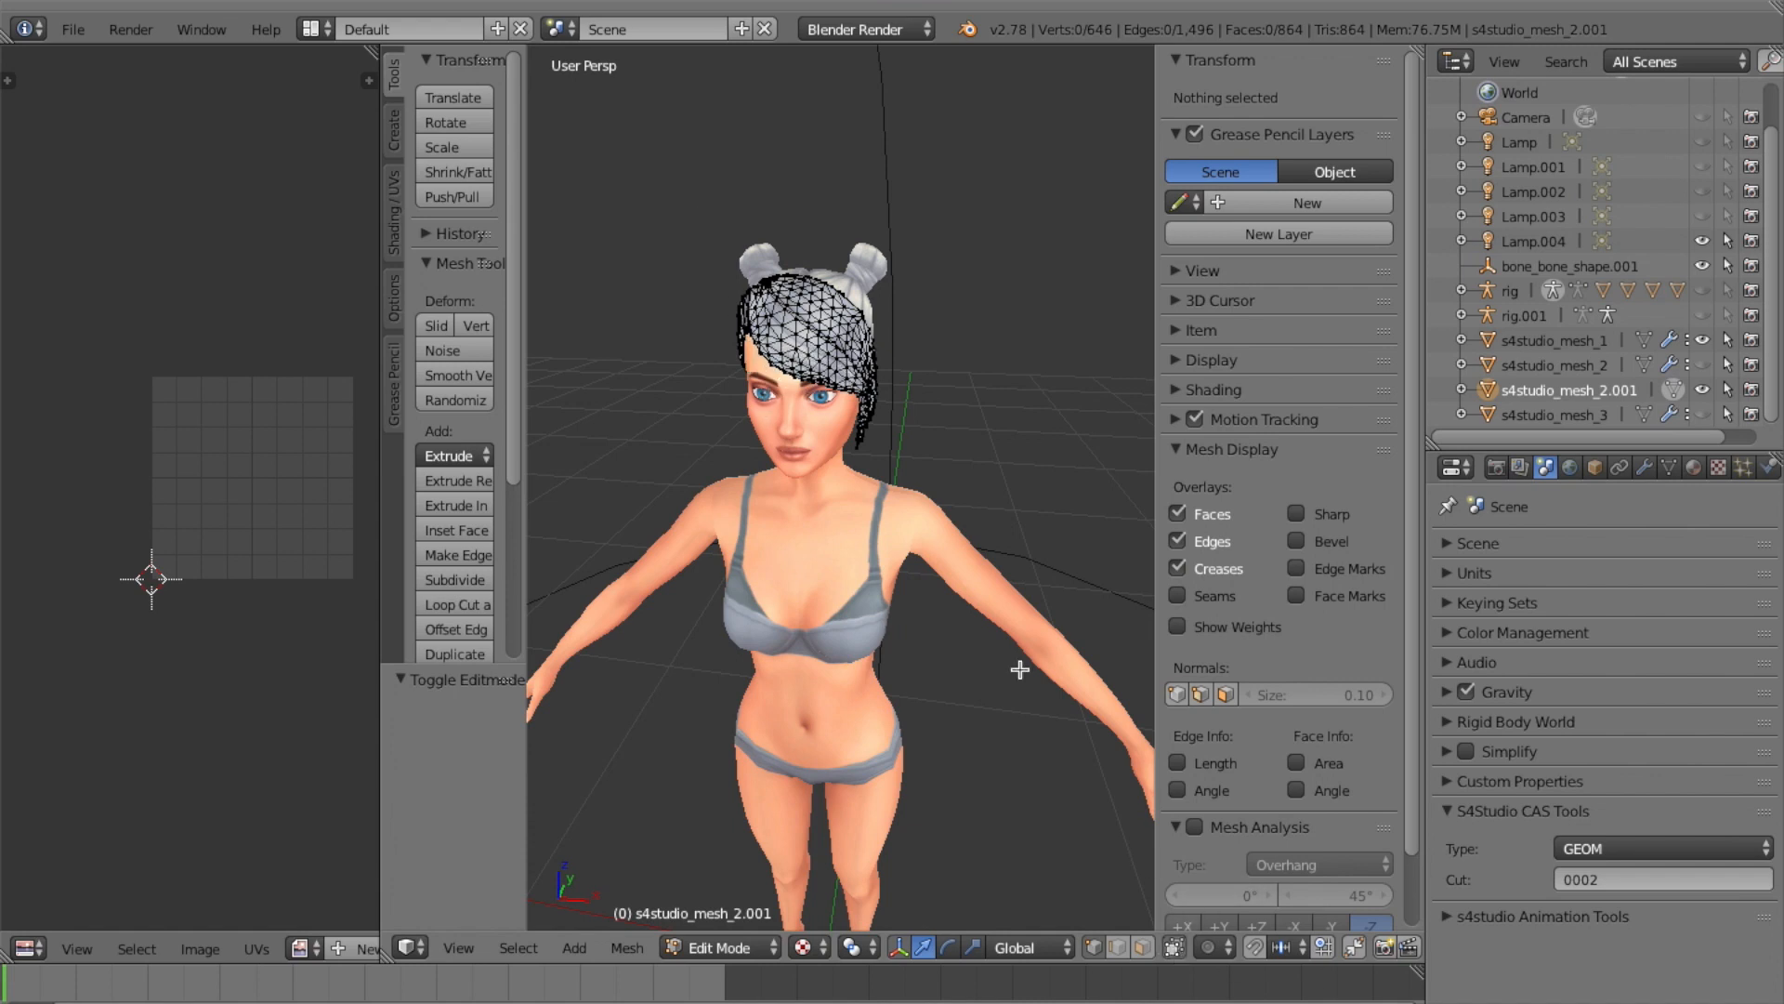
pyautogui.press('b')
pyautogui.moveTo(718, 223); pyautogui.dragTo(970, 660)
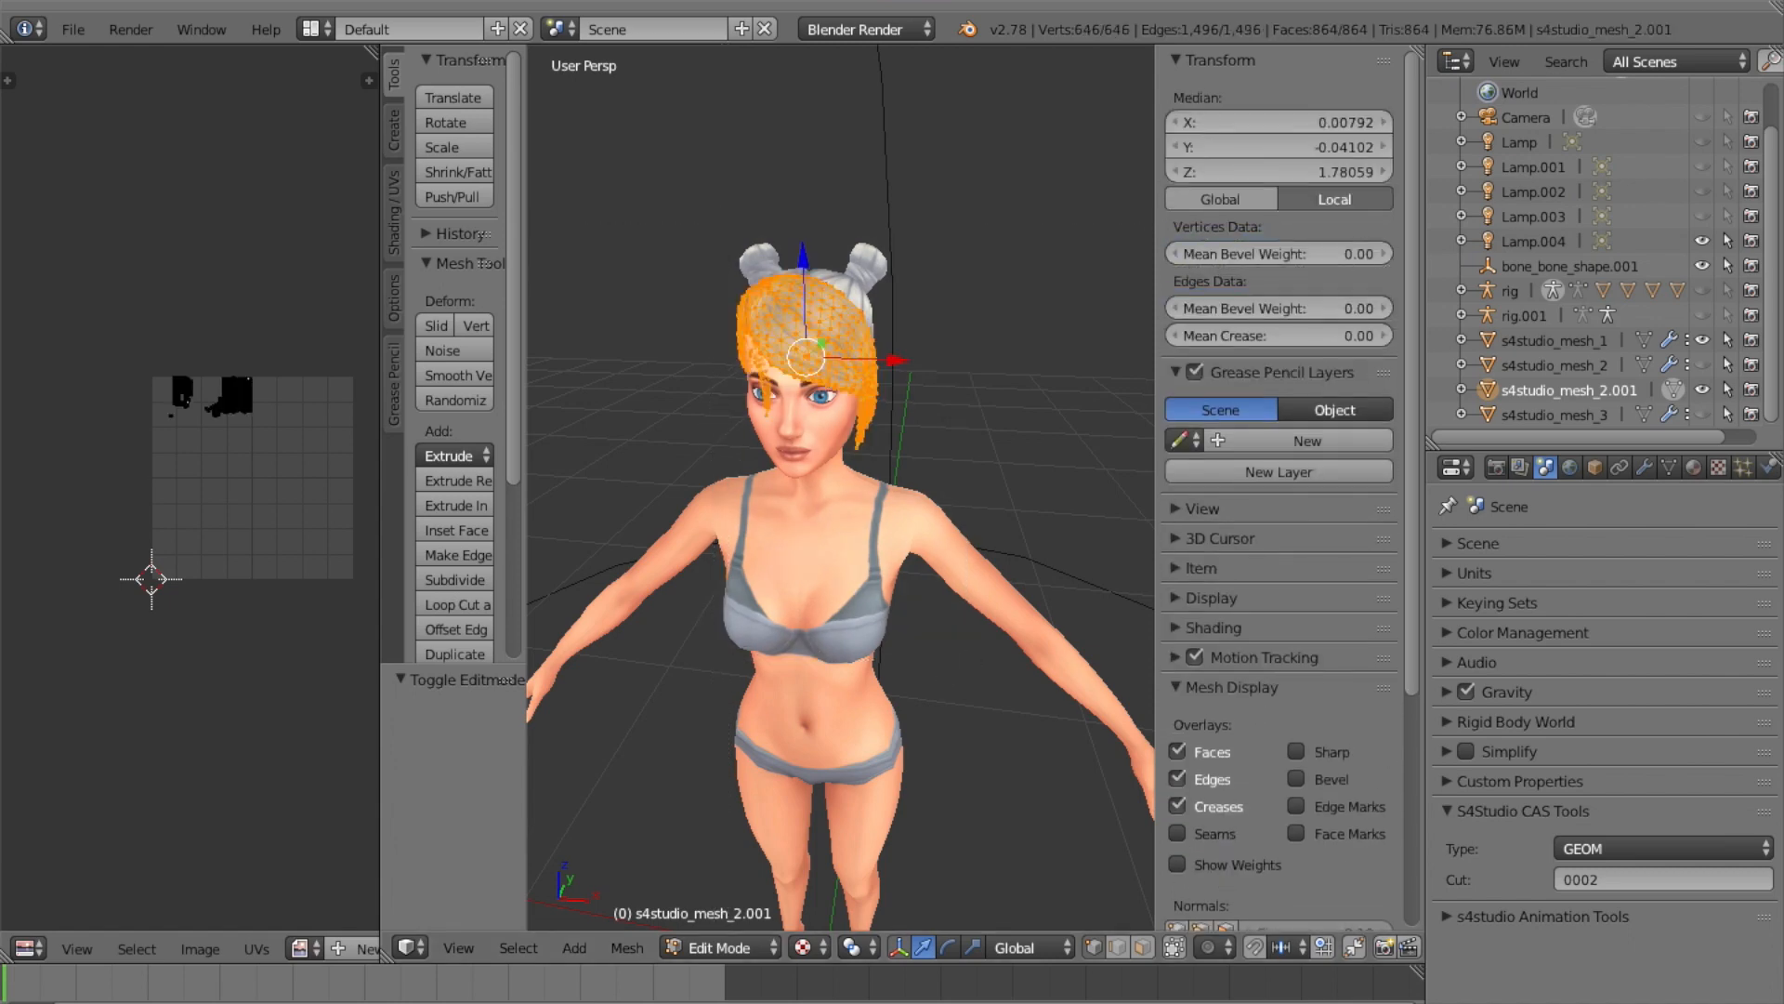
# Switch to Sims 4 Studio and export the diffuse texture of buns.package to the Desktop as buns
pyautogui.click(1577, 998)
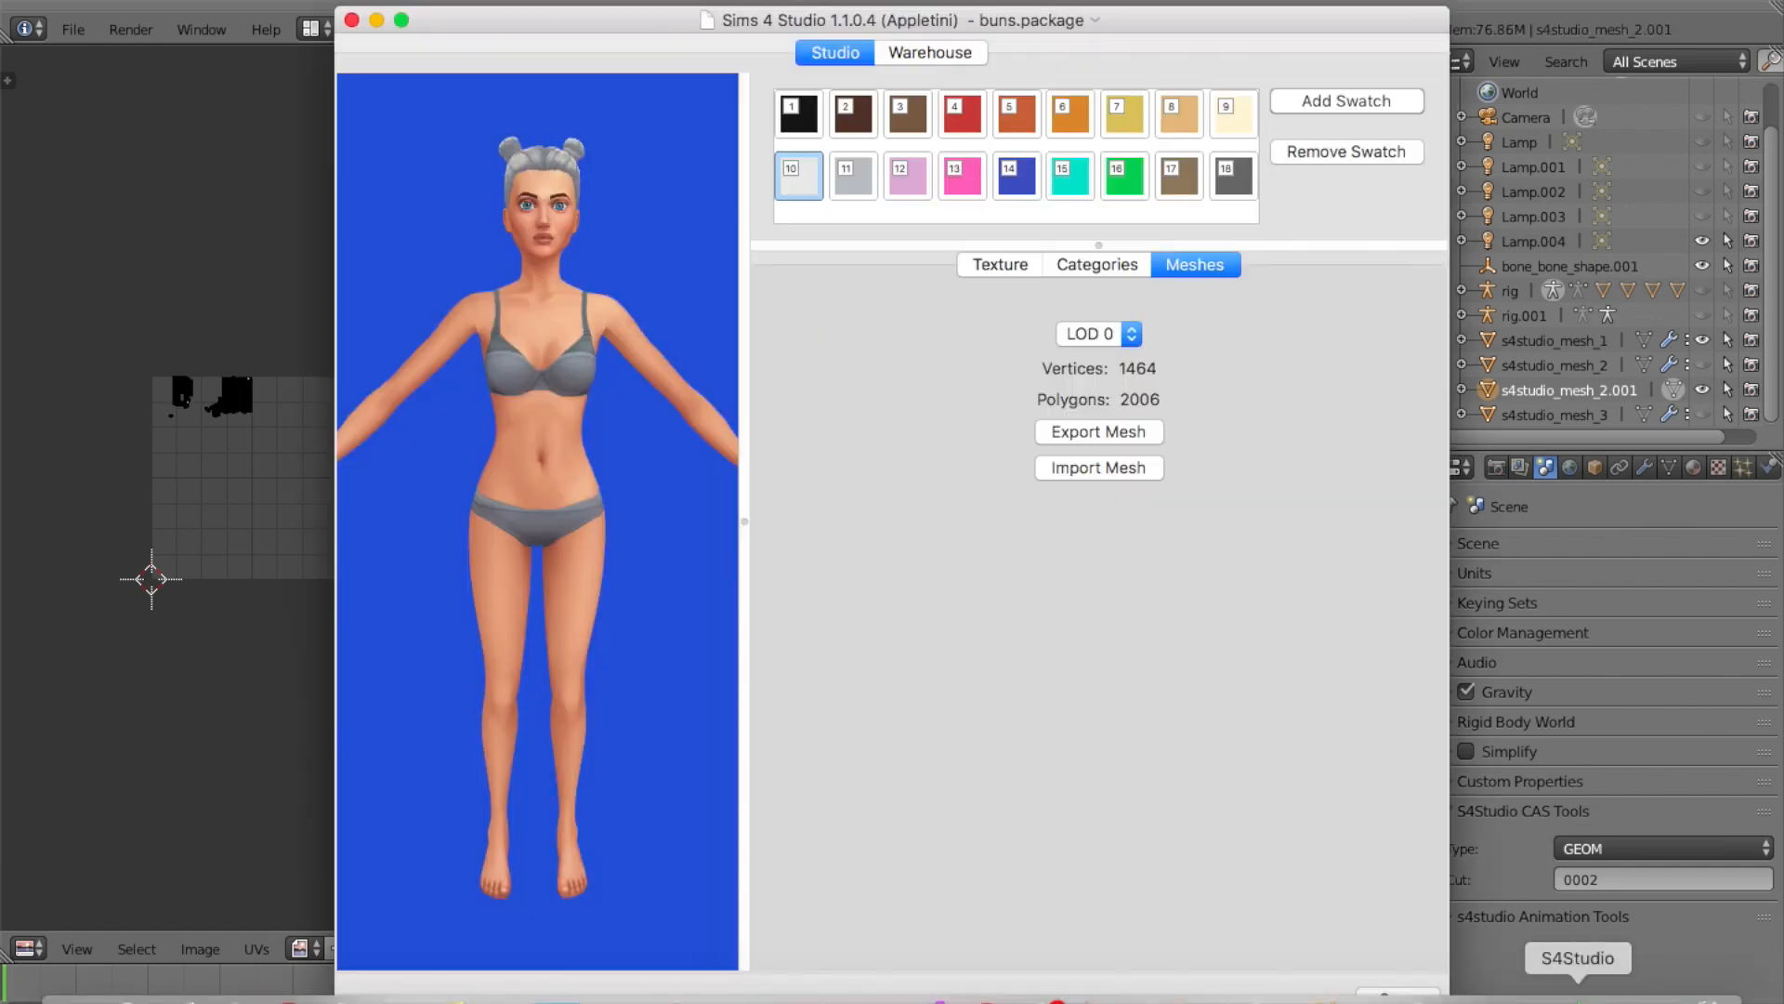
pyautogui.click(1000, 265)
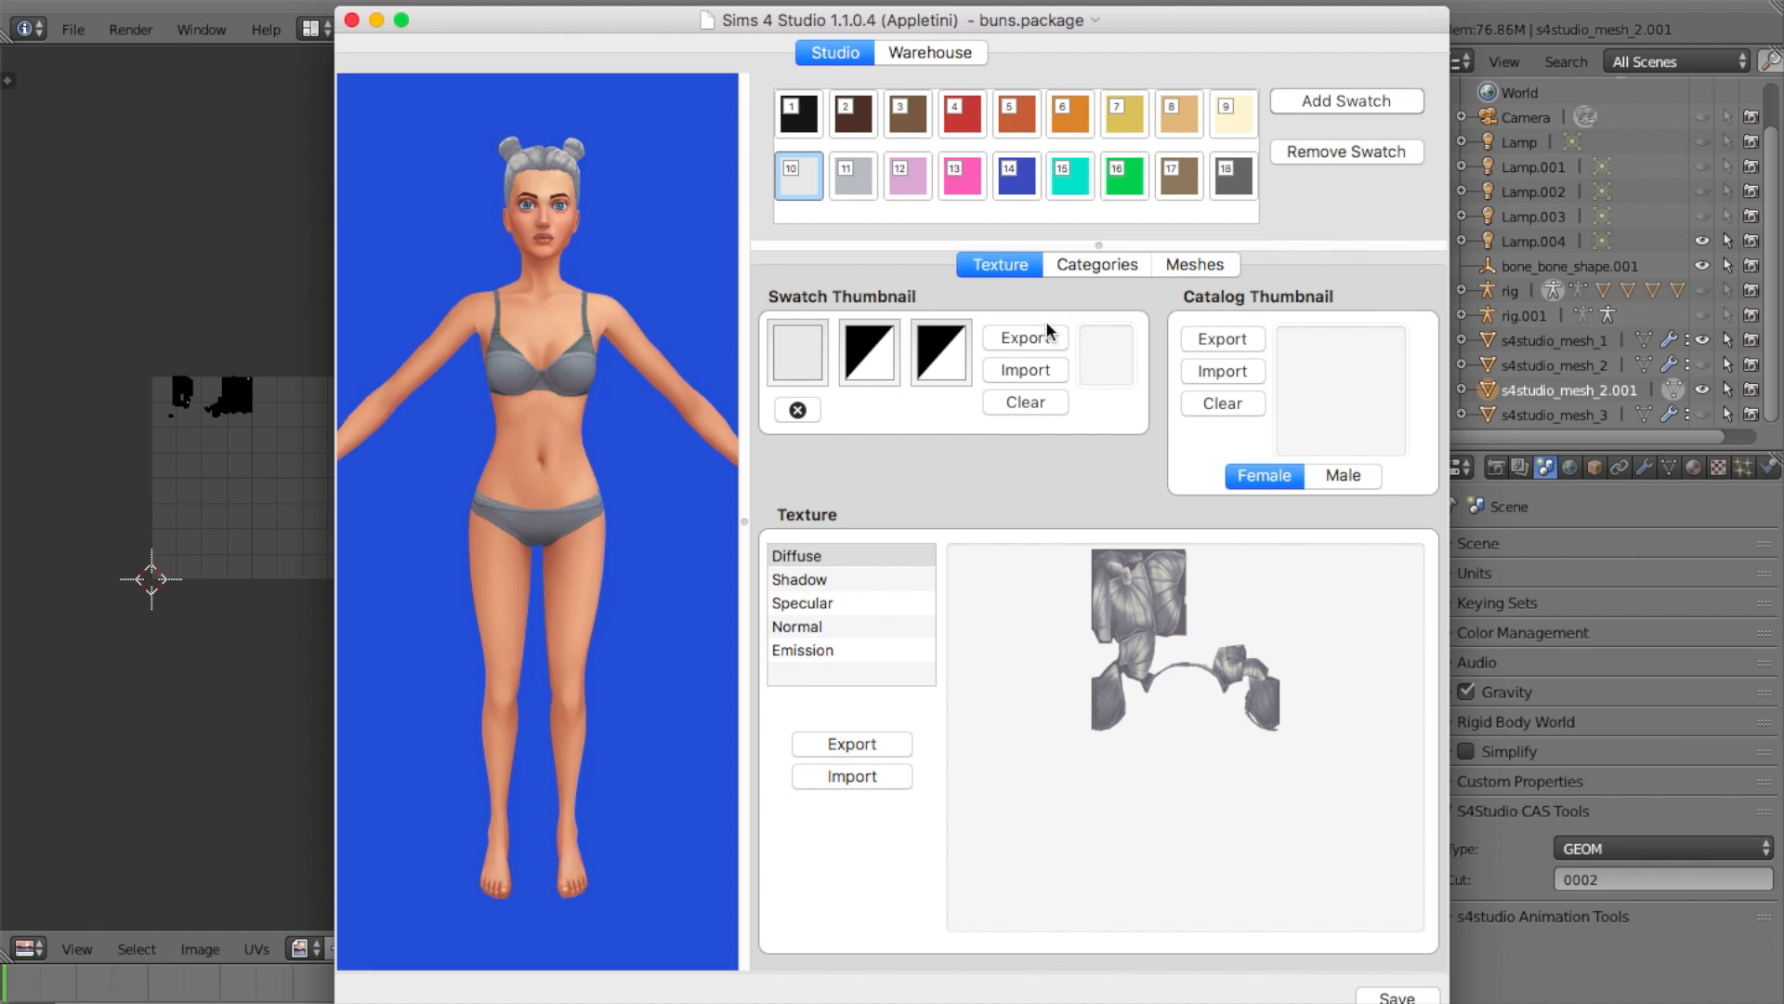
pyautogui.moveTo(661, 306)
pyautogui.mouseDown()
pyautogui.moveTo(661, 470)
pyautogui.moveTo(660, 269)
pyautogui.moveTo(666, 337)
pyautogui.mouseUp()
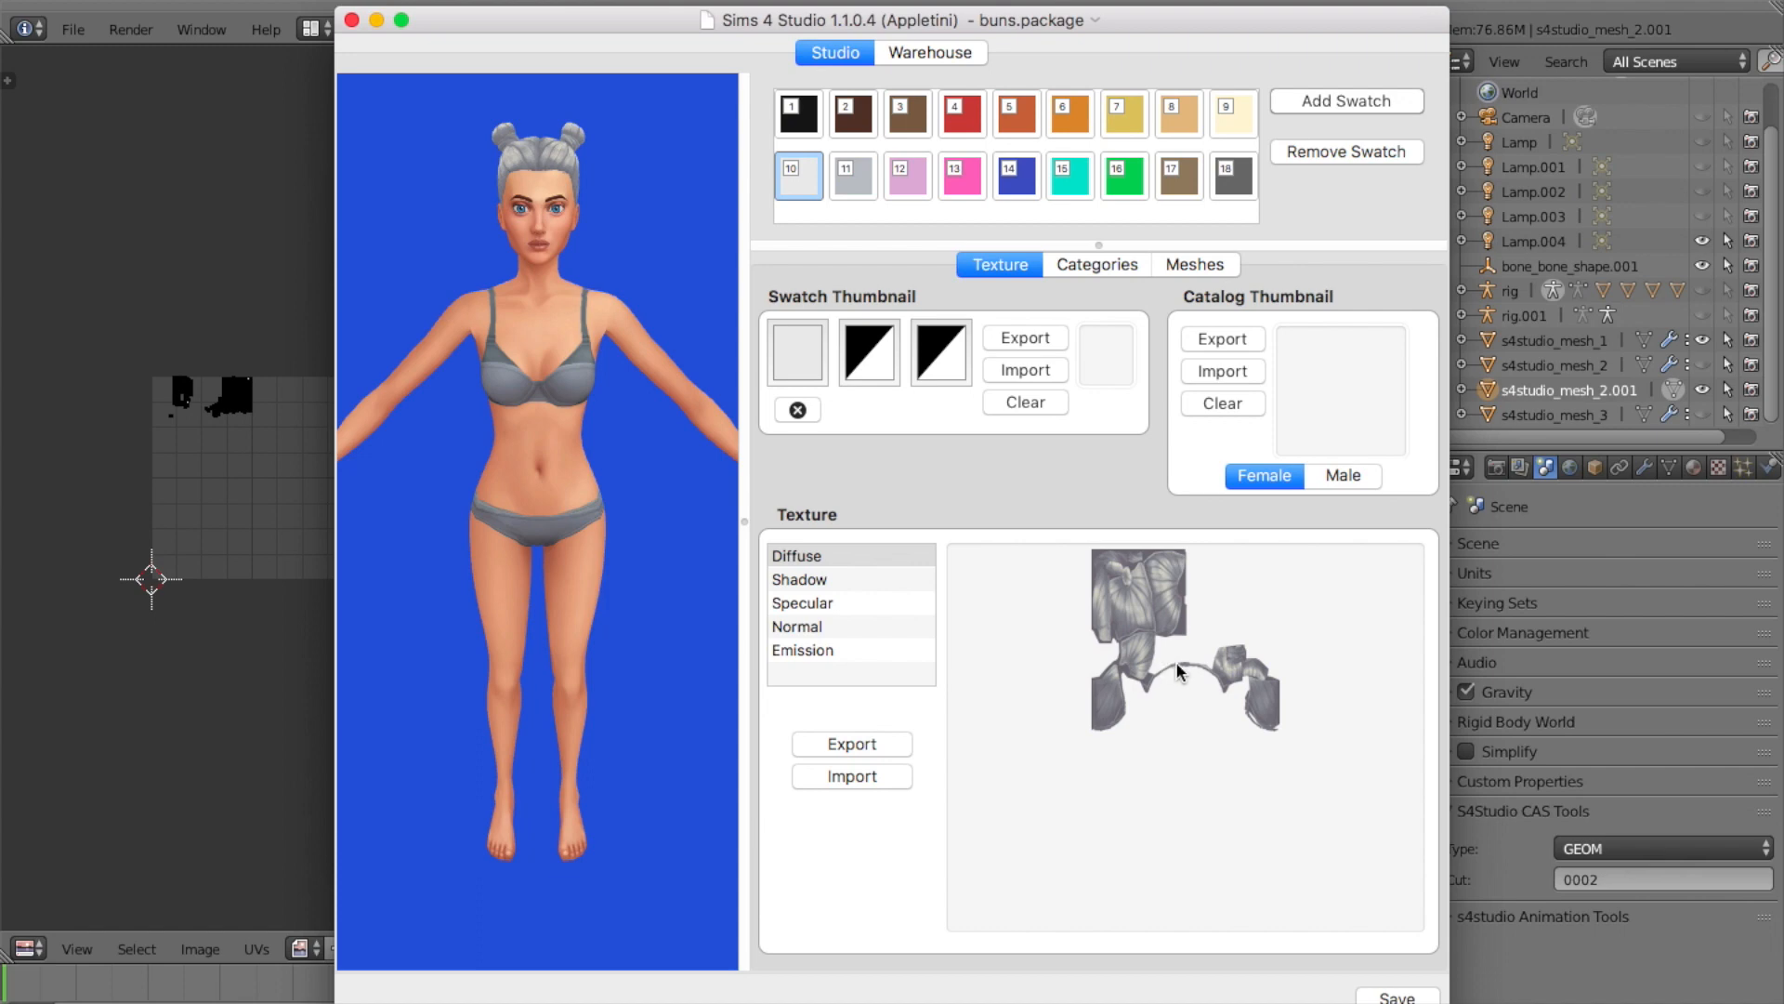
pyautogui.click(874, 744)
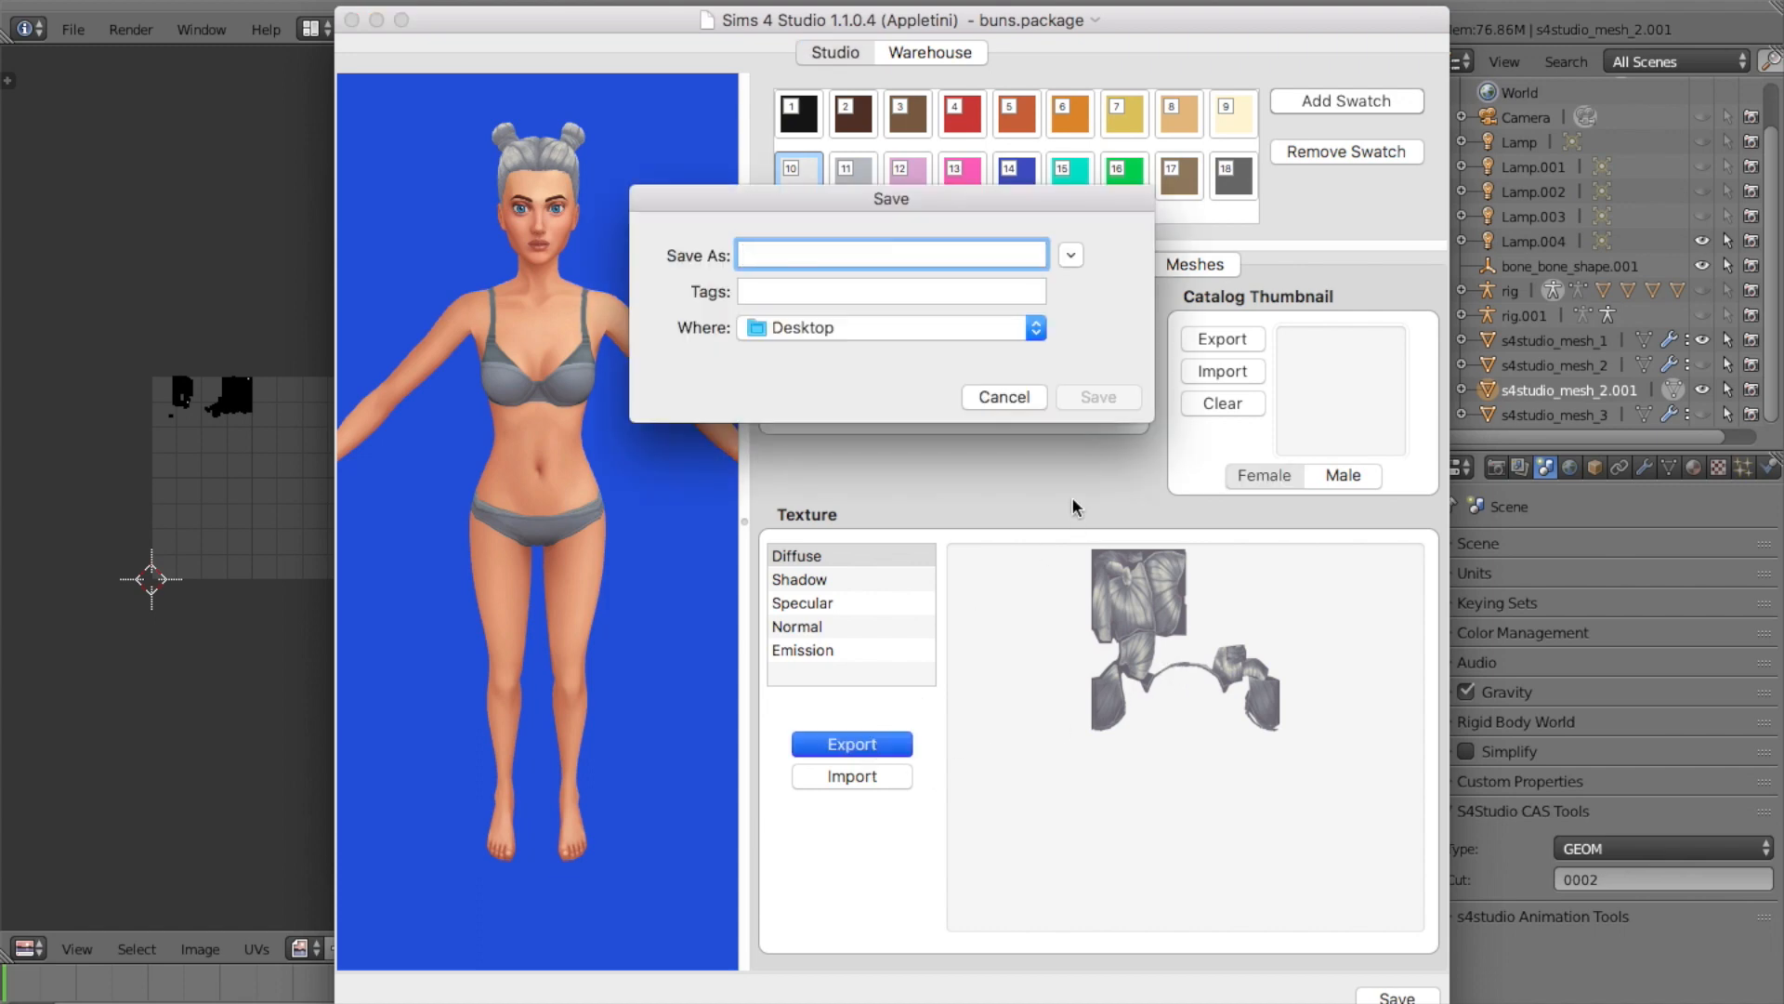
pyautogui.write('buns')
pyautogui.press('Return')
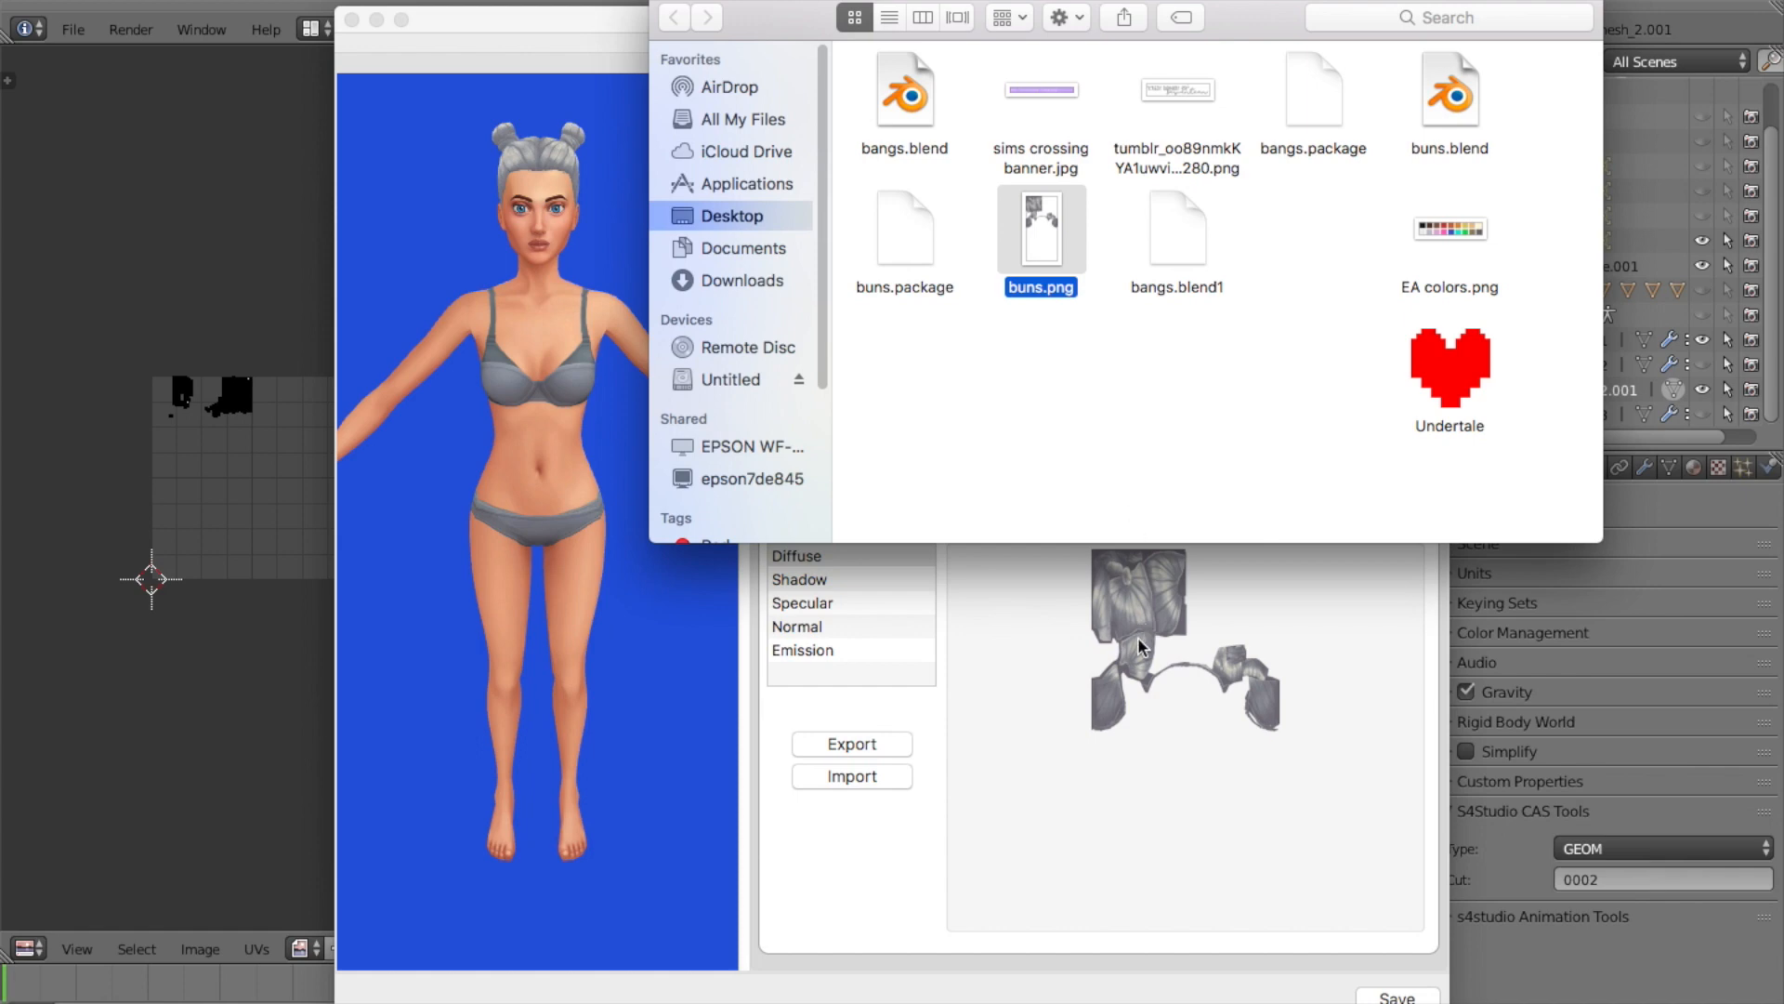
# Close the buns.package project and open bangs.package from the Desktop
pyautogui.click(1103, 698)
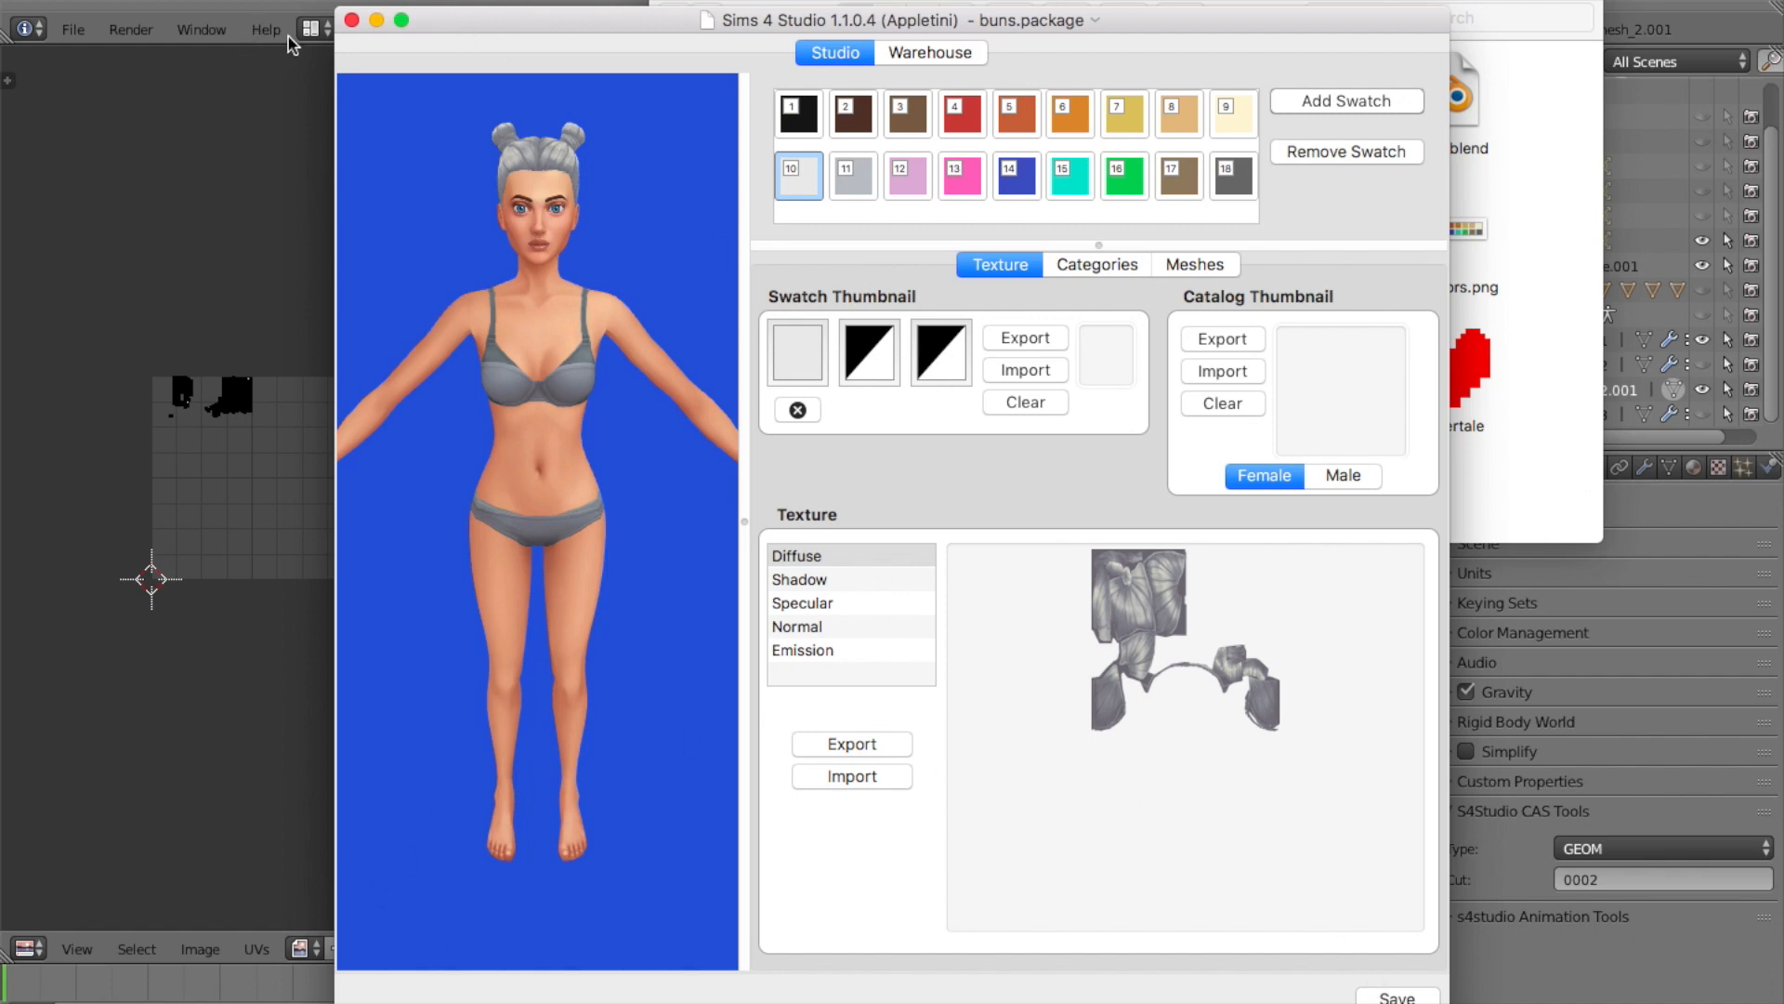
pyautogui.click(351, 20)
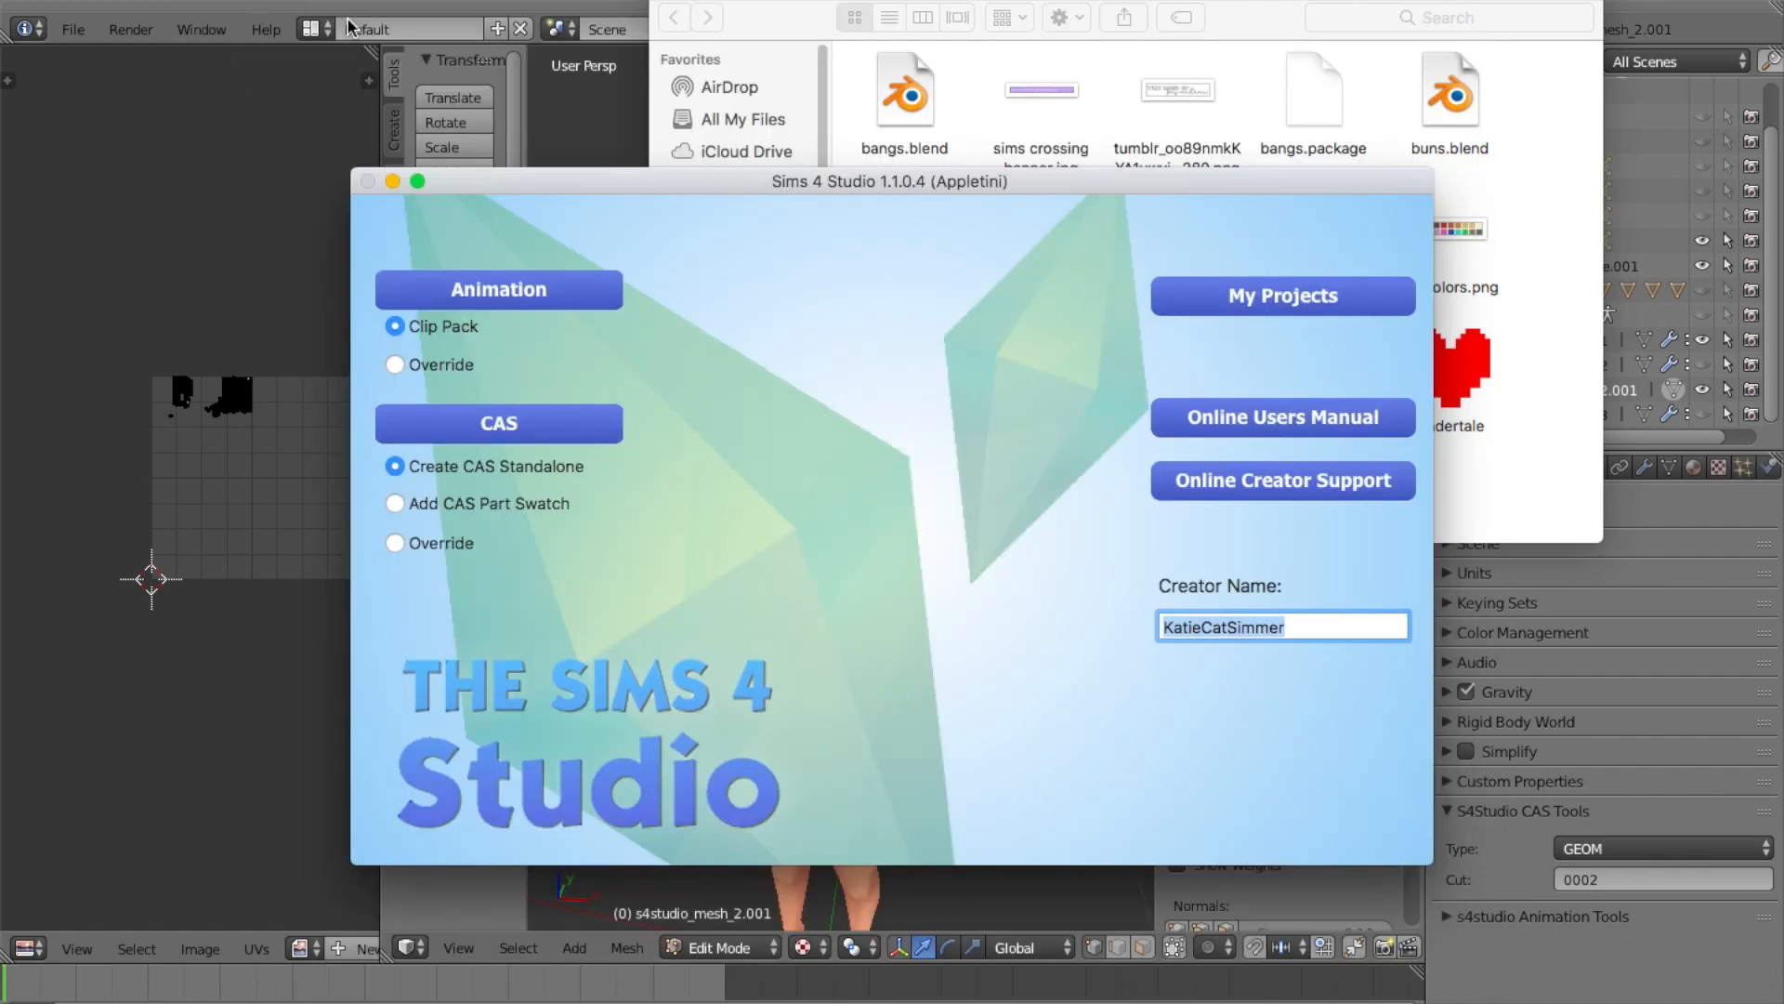
pyautogui.click(1331, 306)
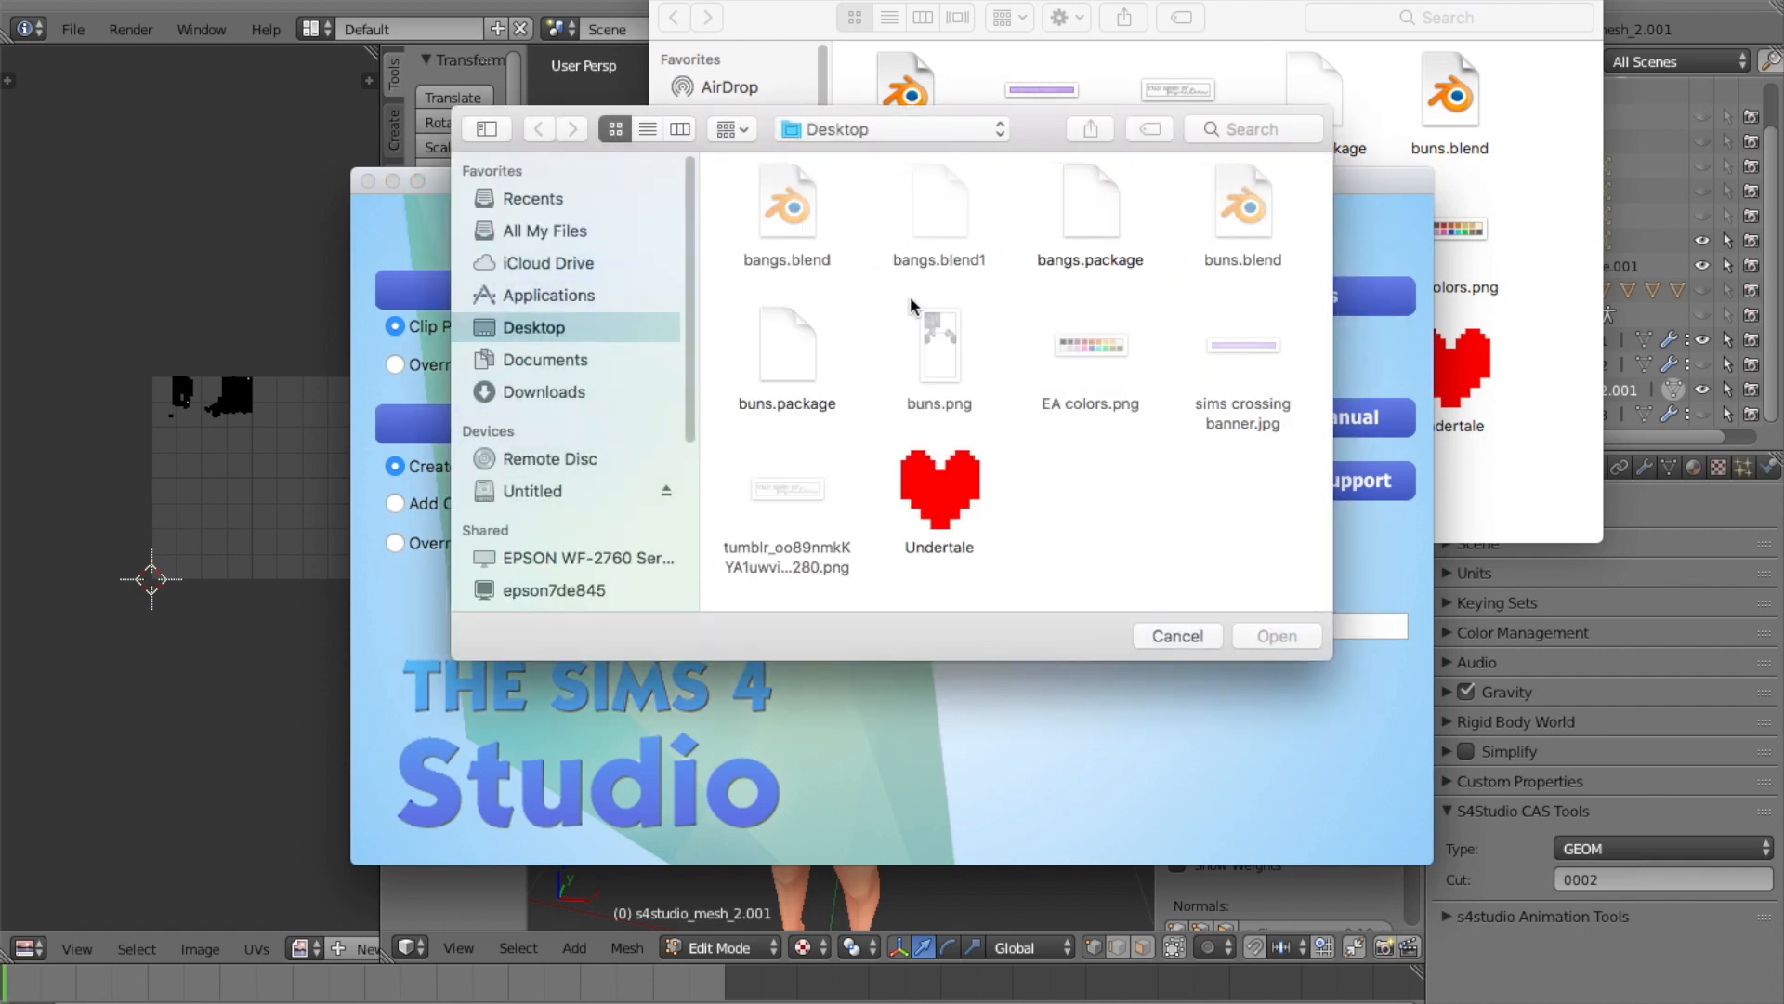
pyautogui.click(1090, 230)
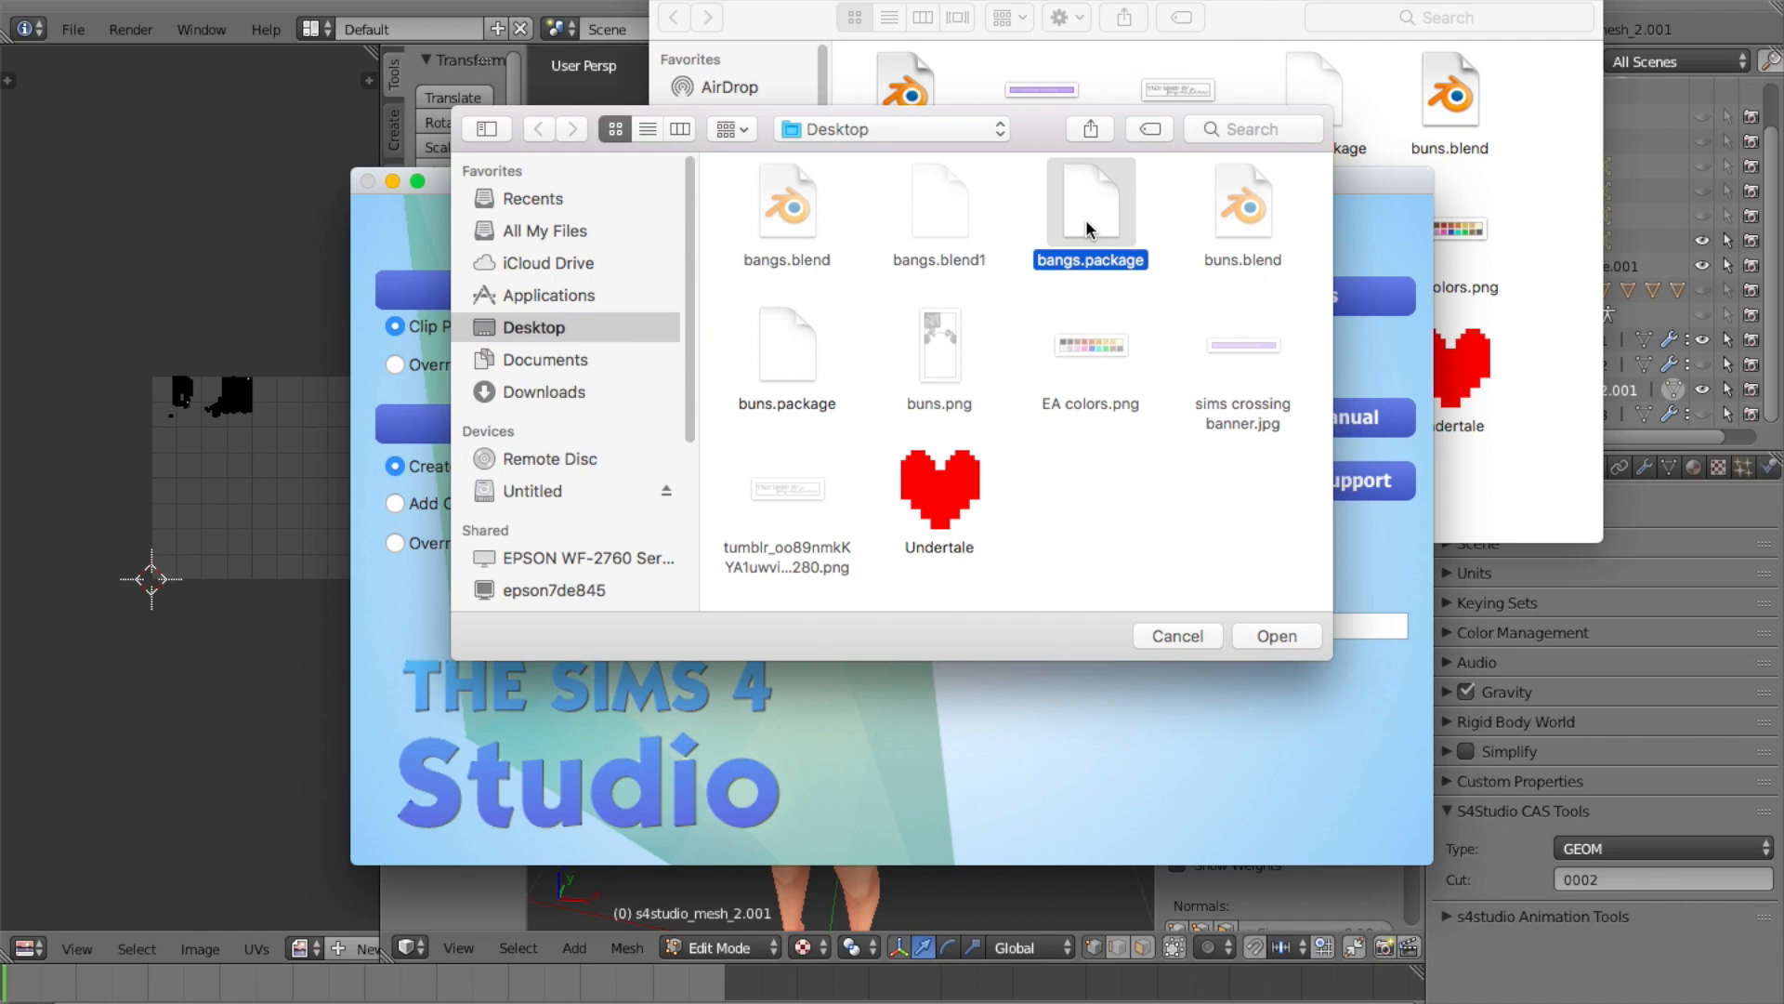
pyautogui.doubleClick(1090, 229)
# Export the diffuse texture of bangs.package's swatch 10 to the Desktop as bangs
pyautogui.click(793, 179)
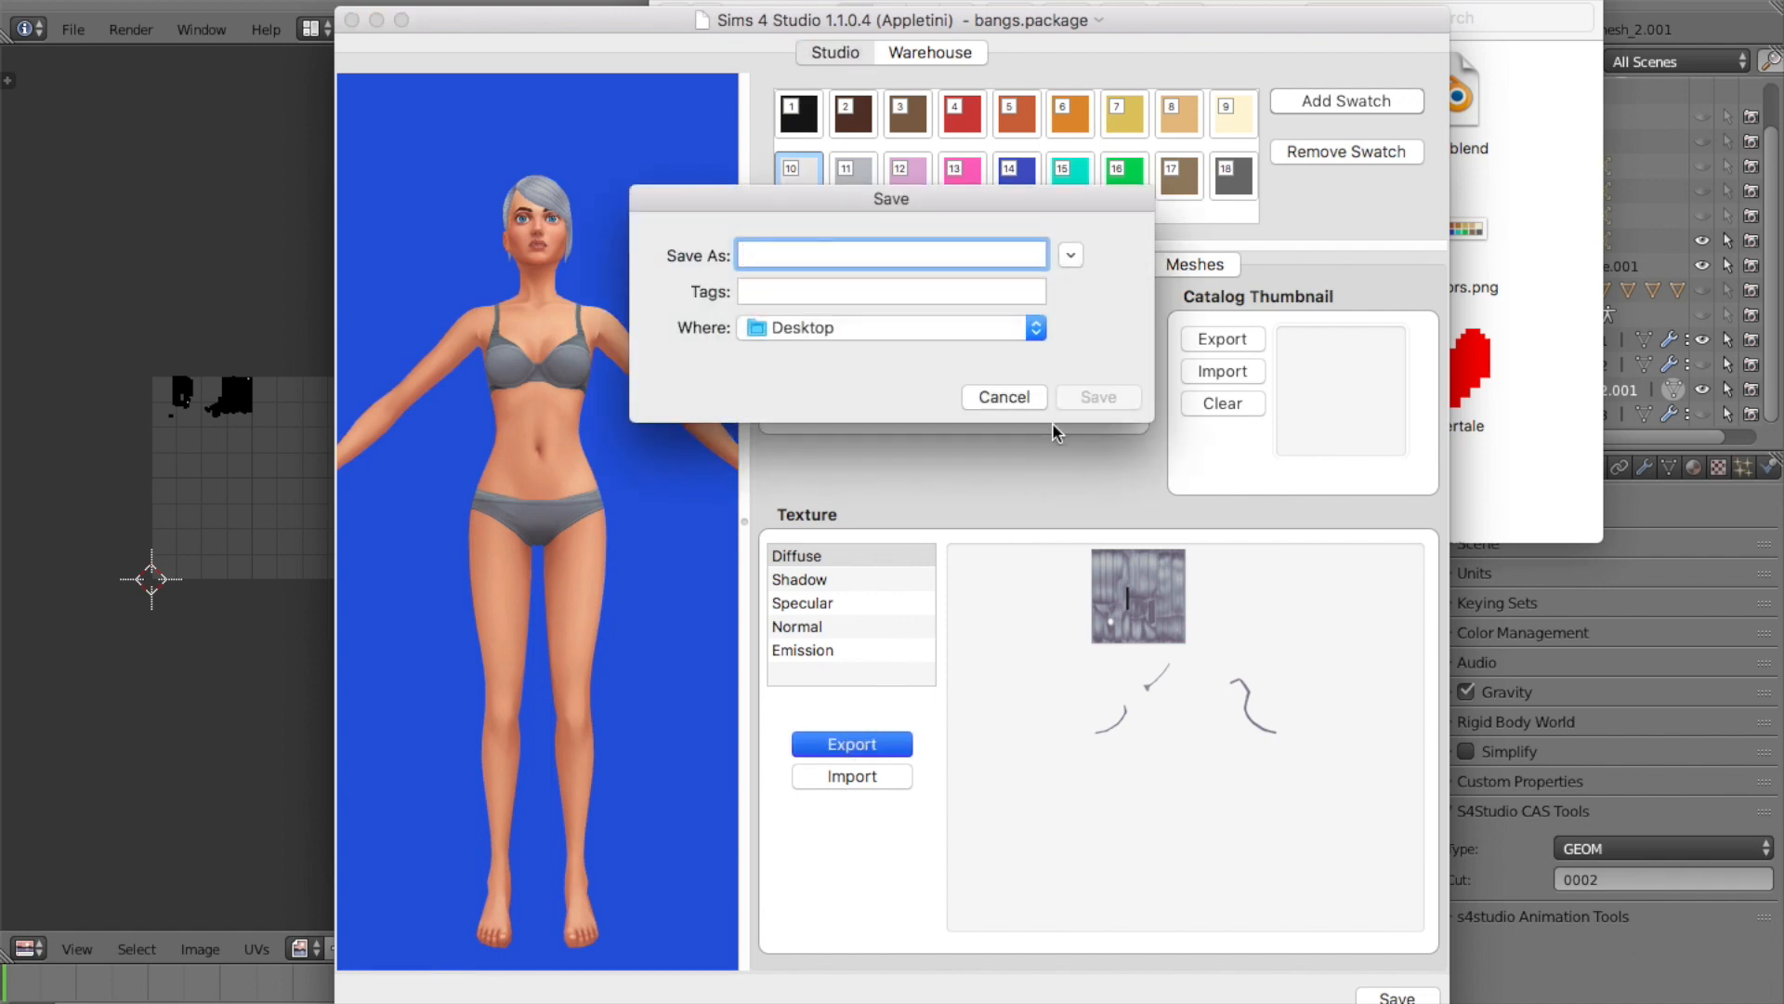
pyautogui.write('bang')
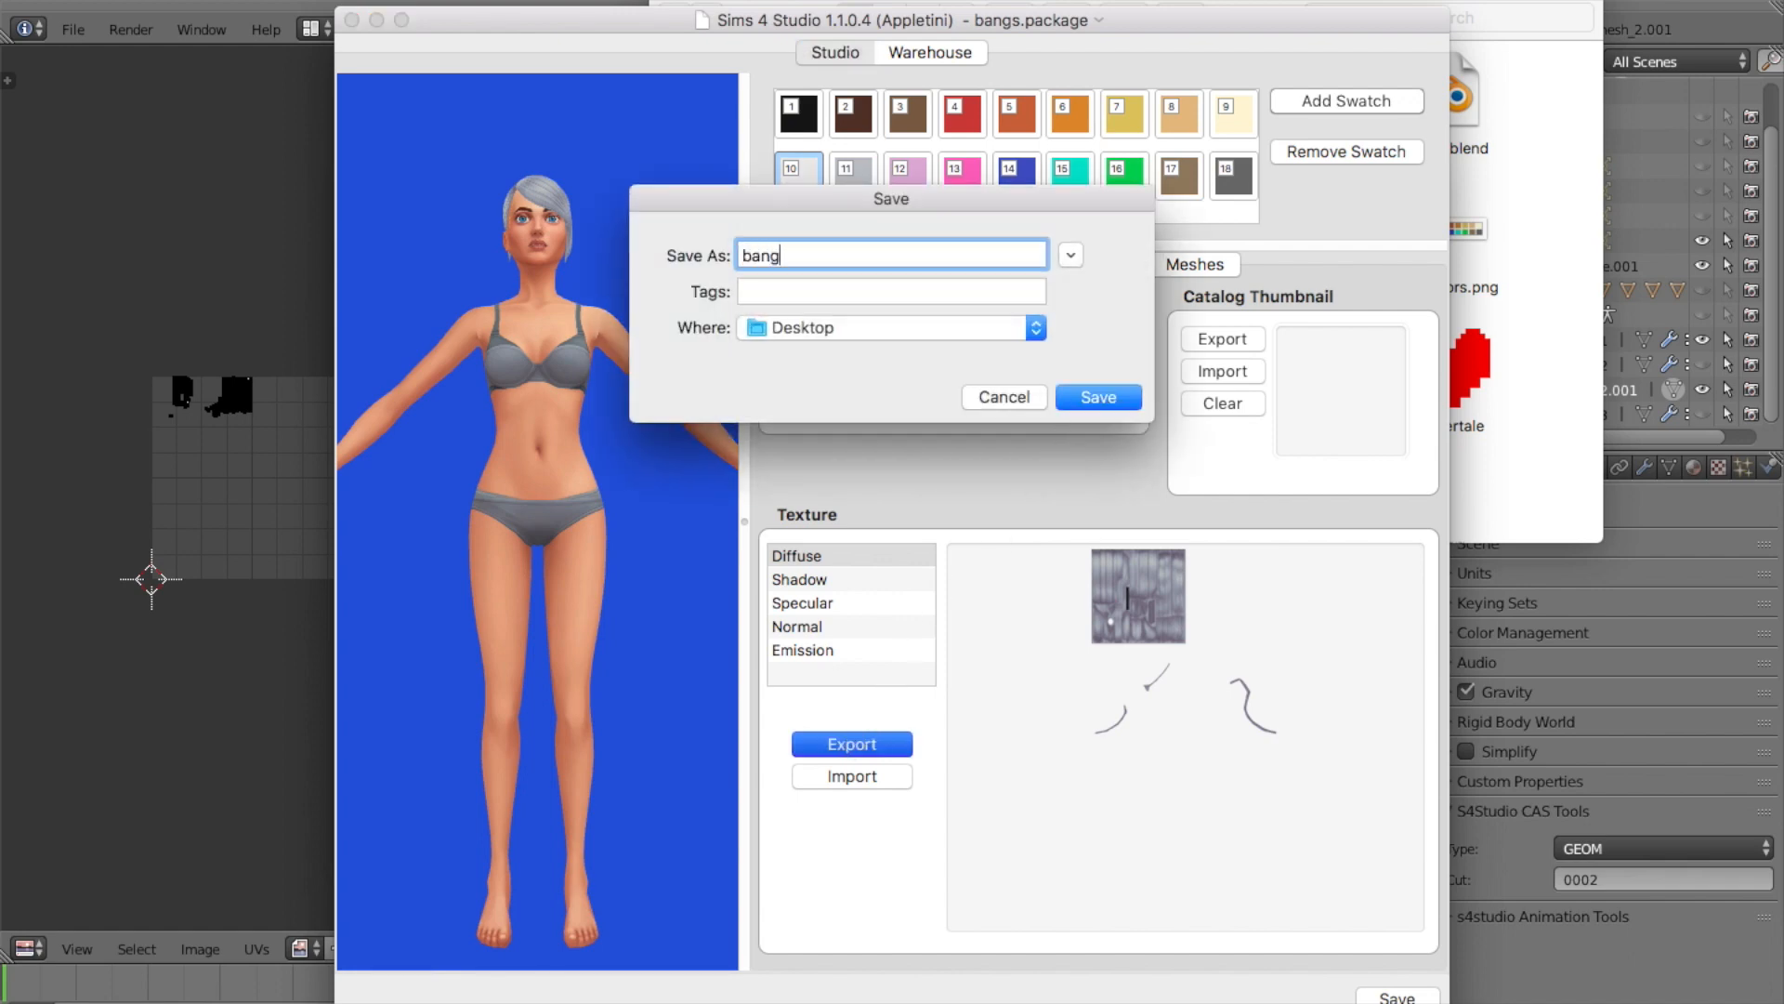
pyautogui.write('s')
pyautogui.press('Return')
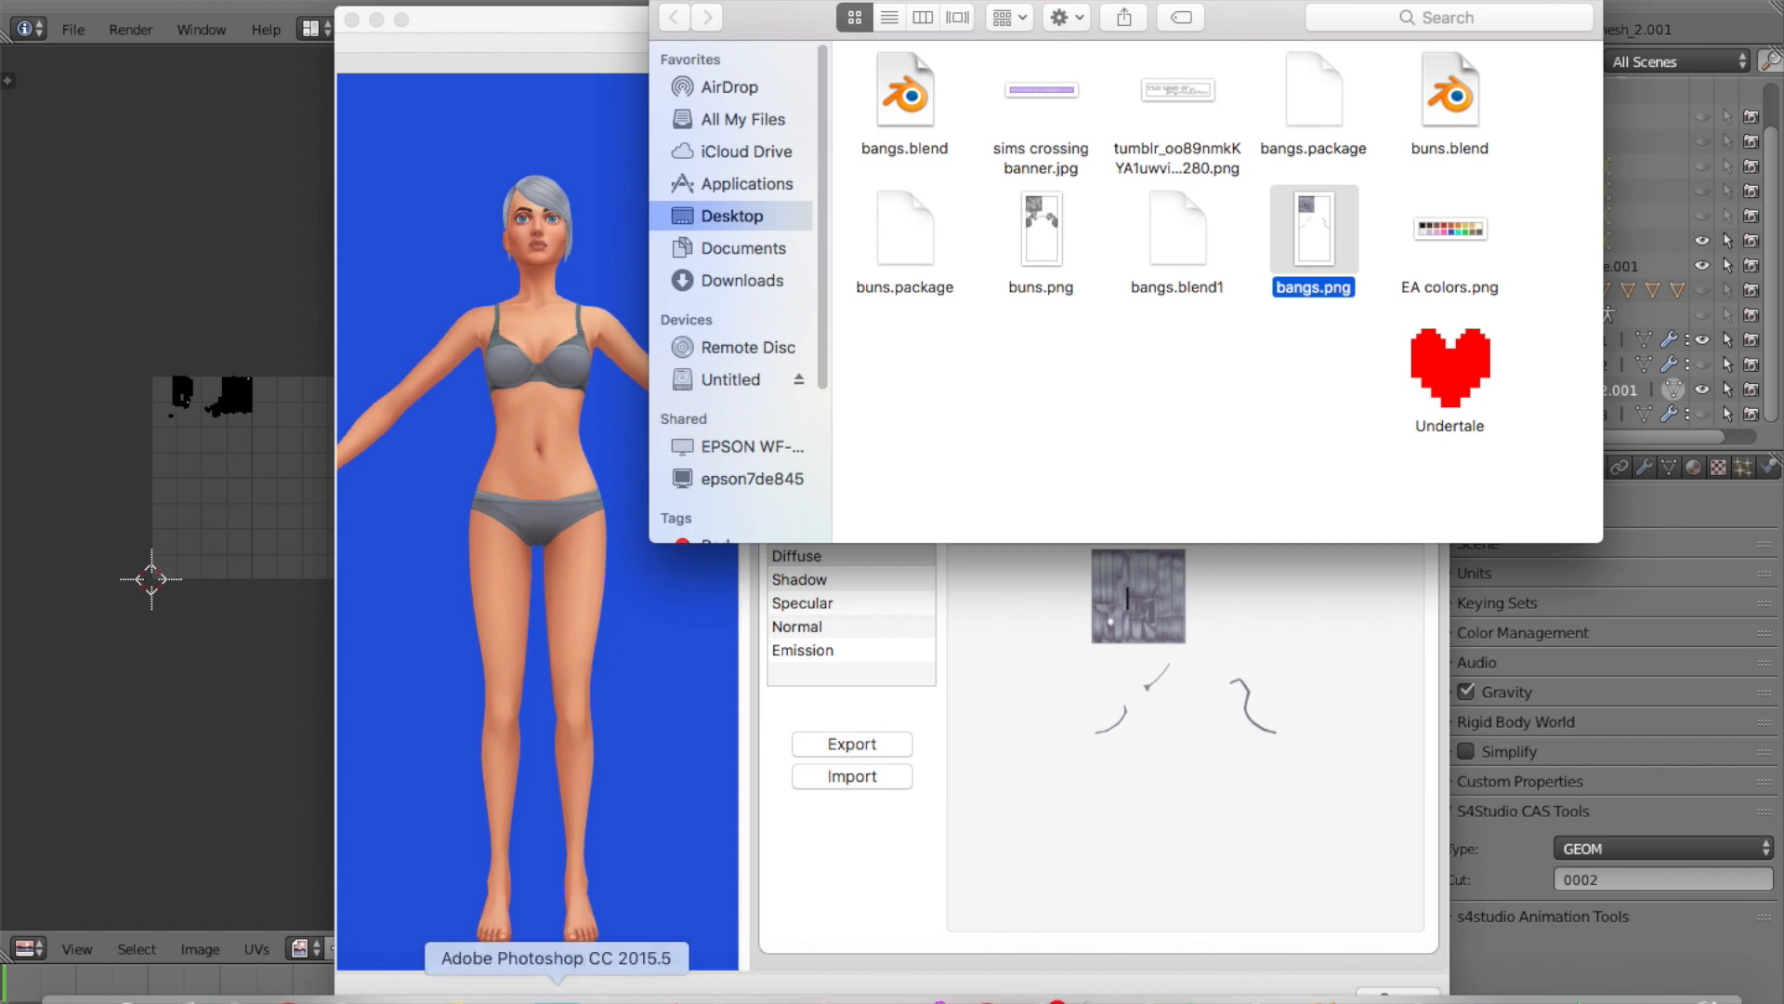
# Switch to Photoshop and create a blank 2000 by 1600 pixel document at 300 pixels/inch with a white background
pyautogui.click(557, 1000)
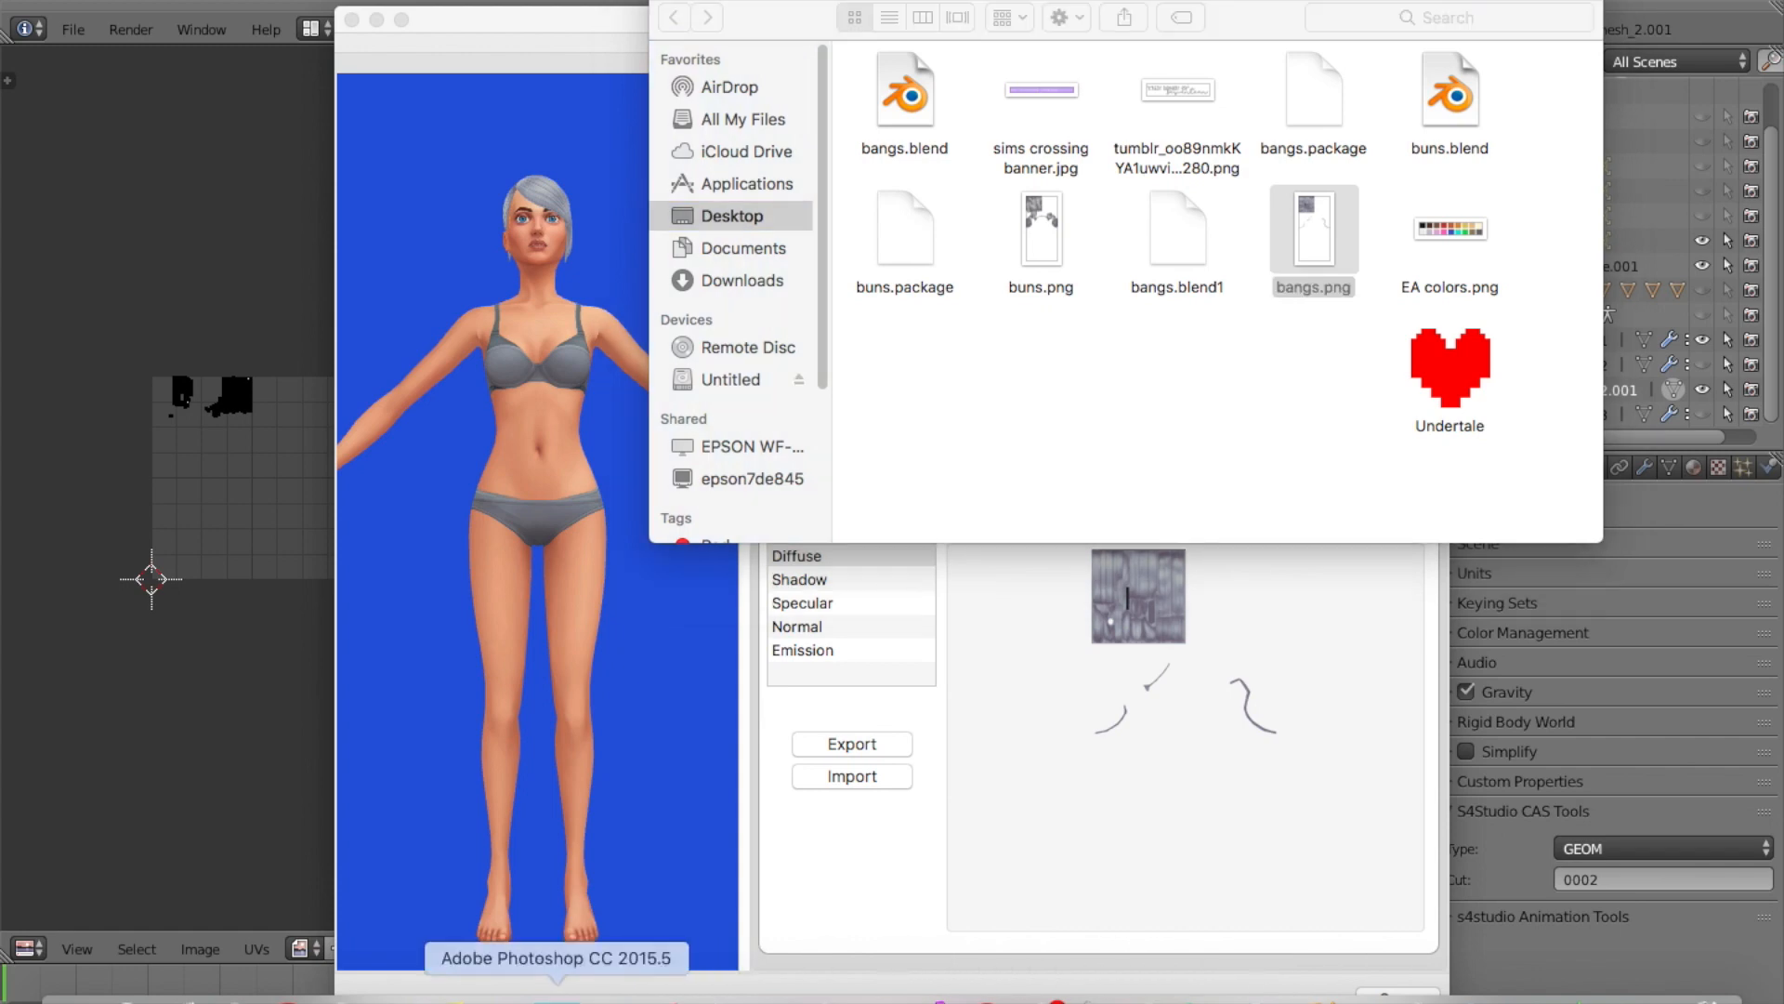
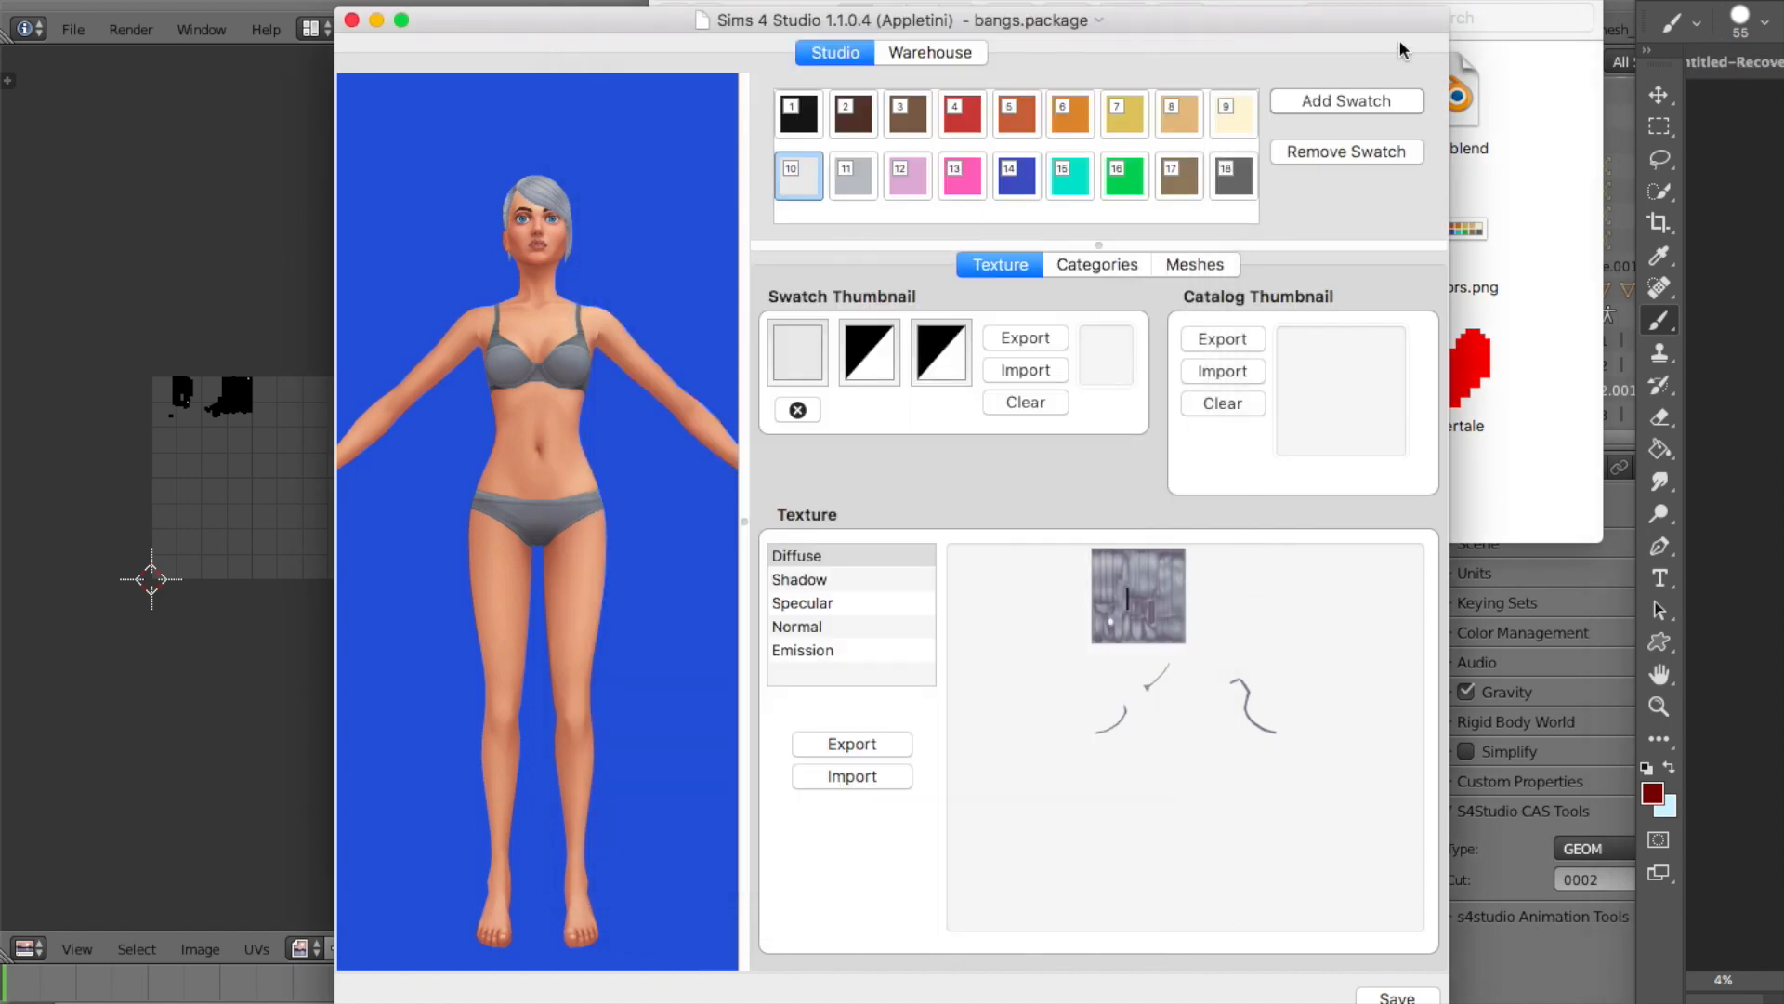
pyautogui.click(1720, 1)
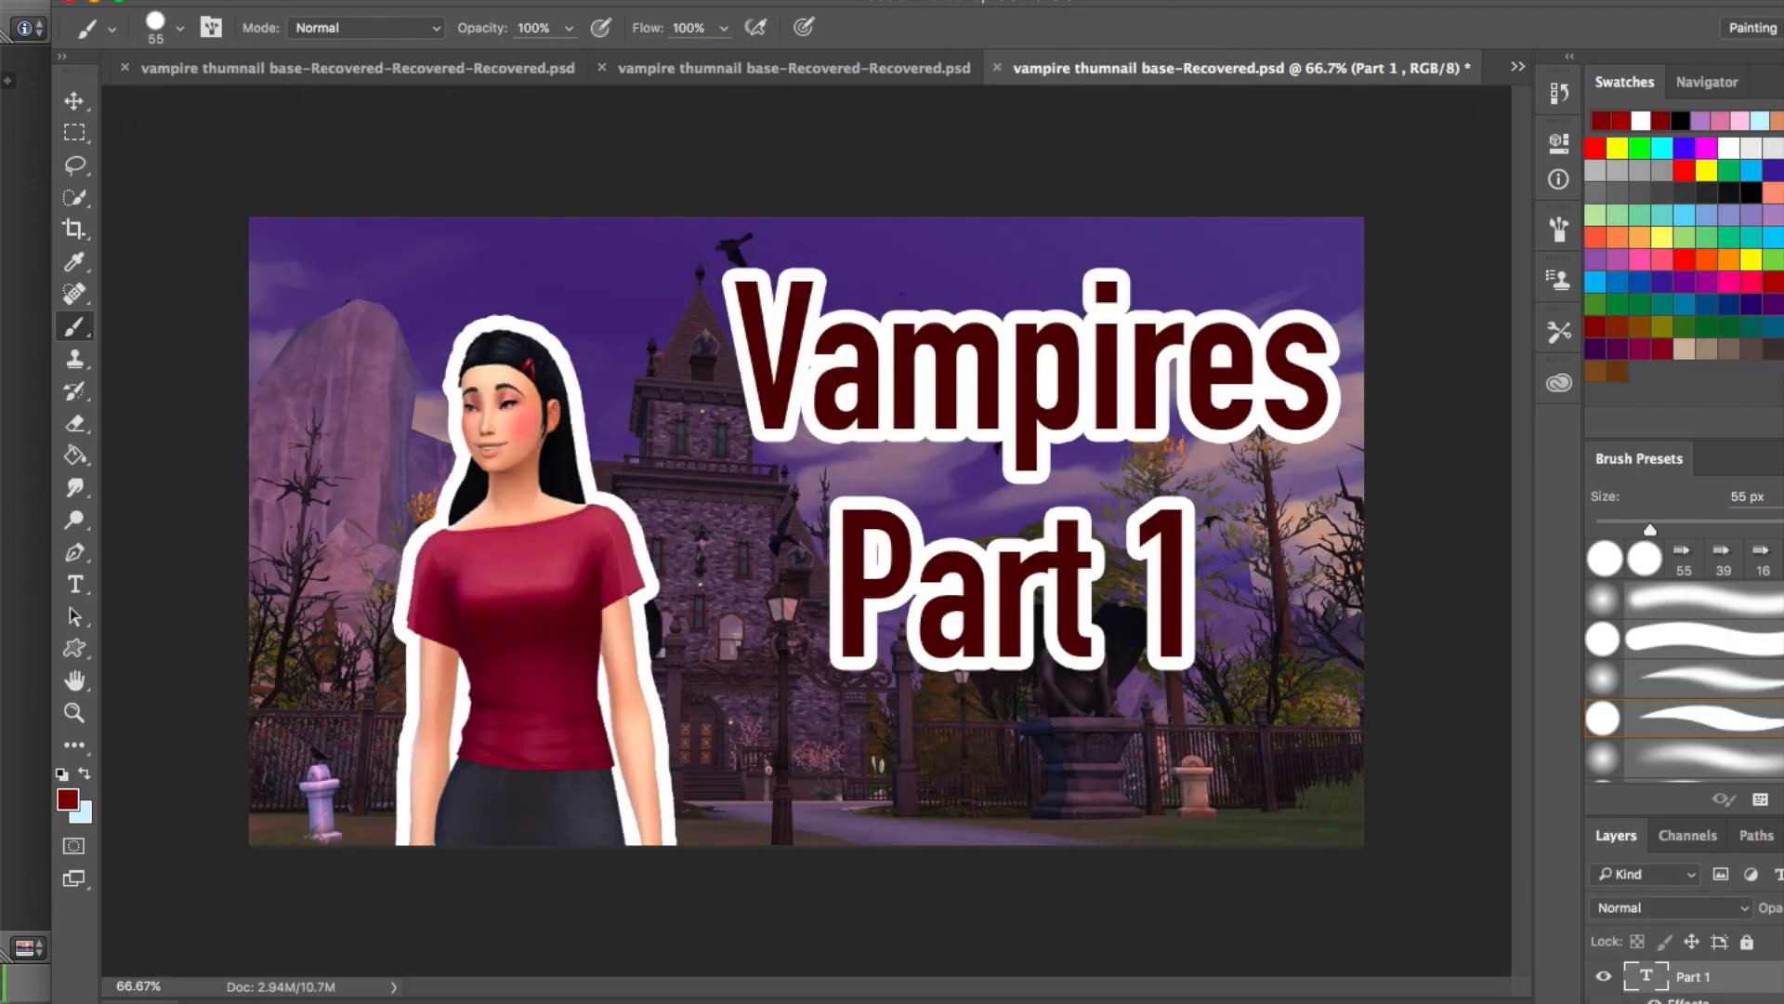
pyautogui.click(223, 0)
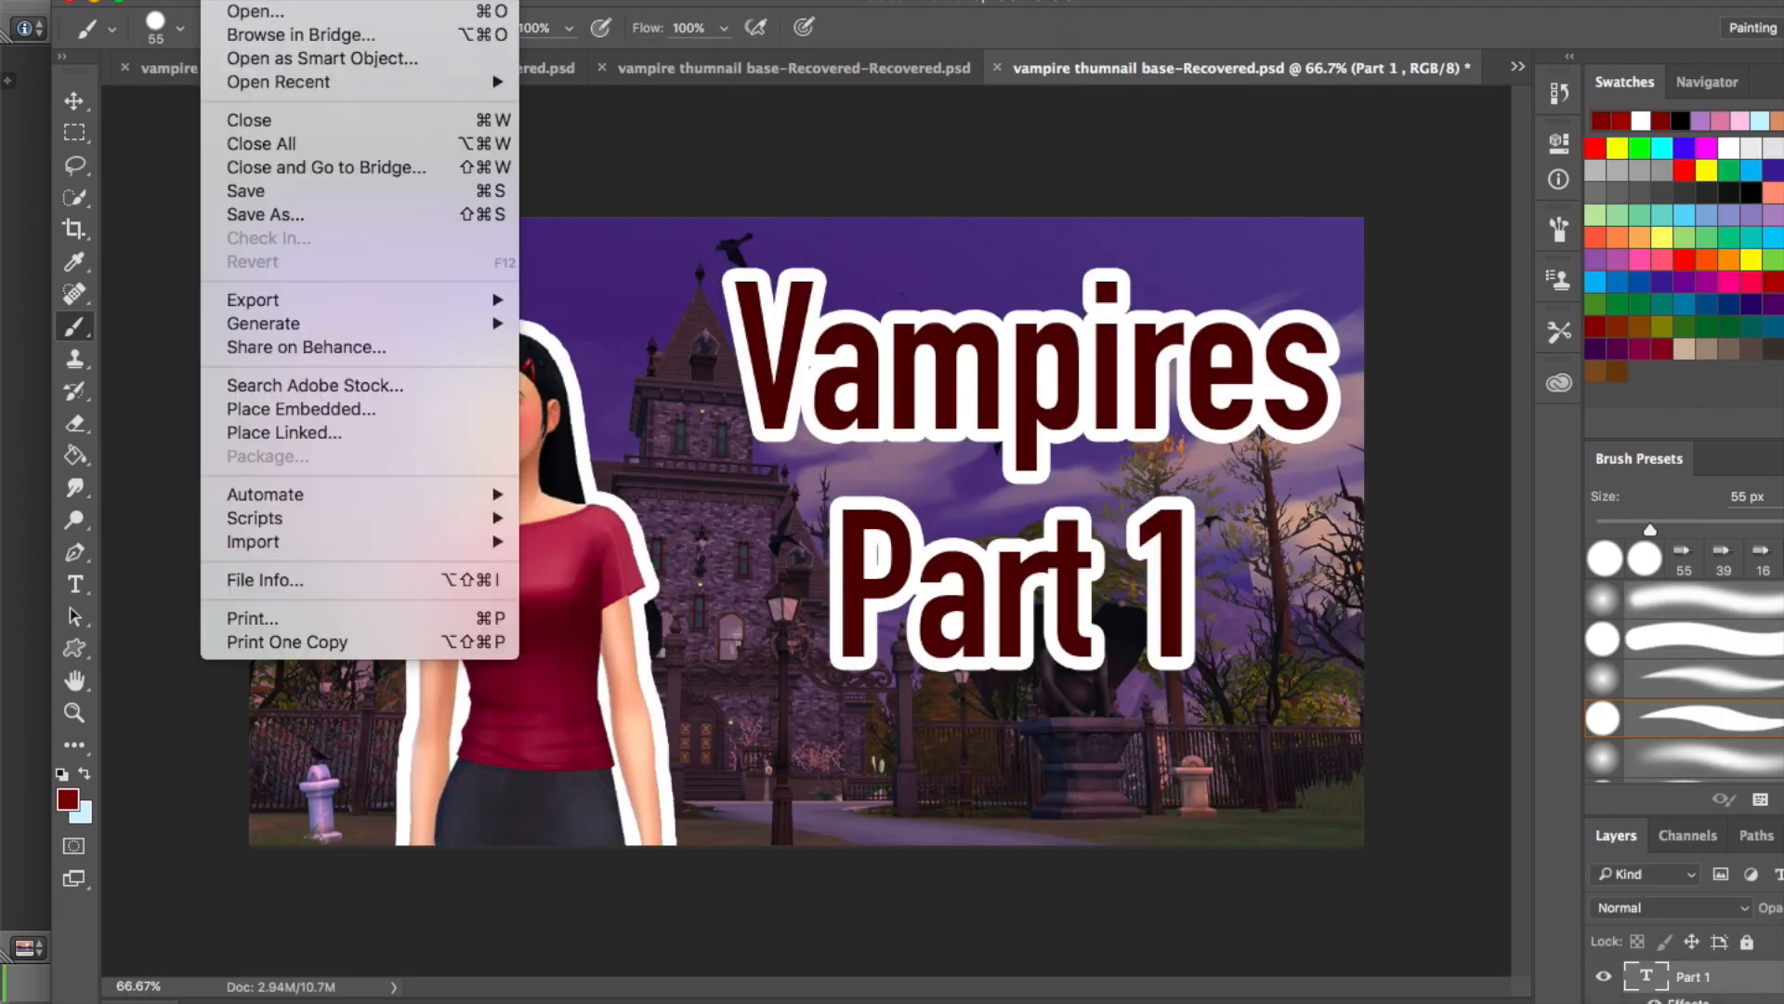
pyautogui.click(251, 0)
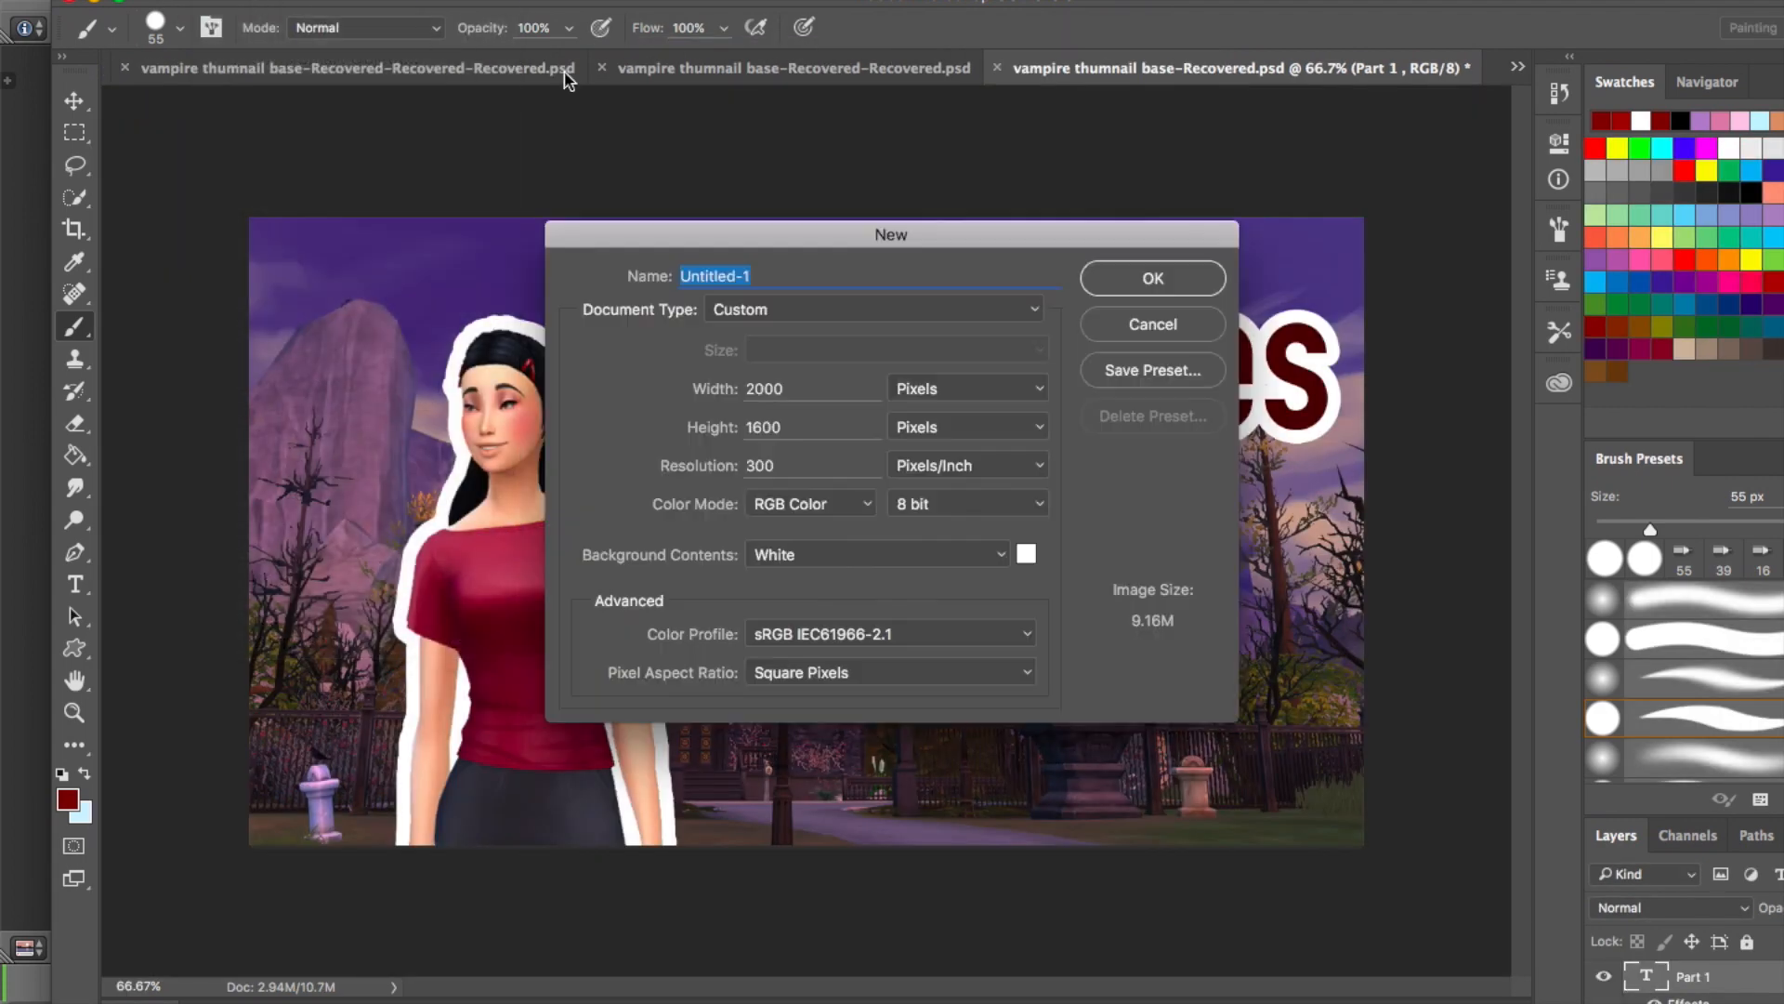
pyautogui.click(1153, 281)
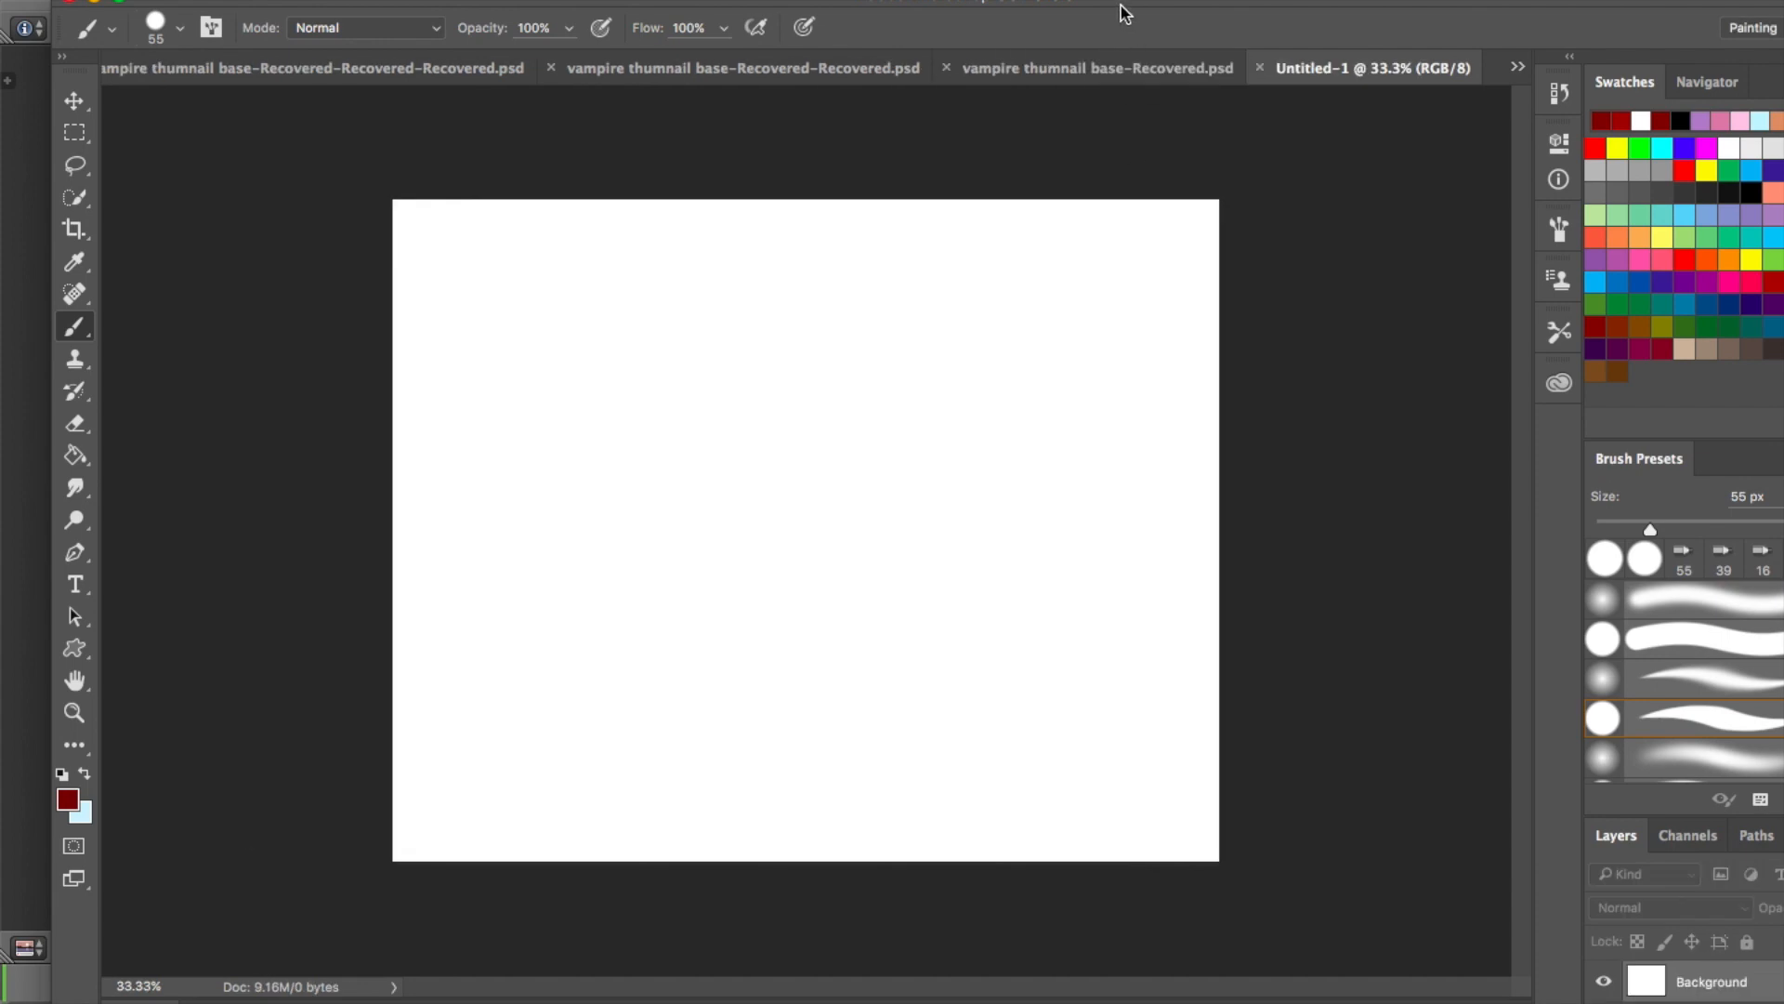
# Open the exported textures bangs.png and buns.png from the Desktop as separate documents
pyautogui.click(251, 0)
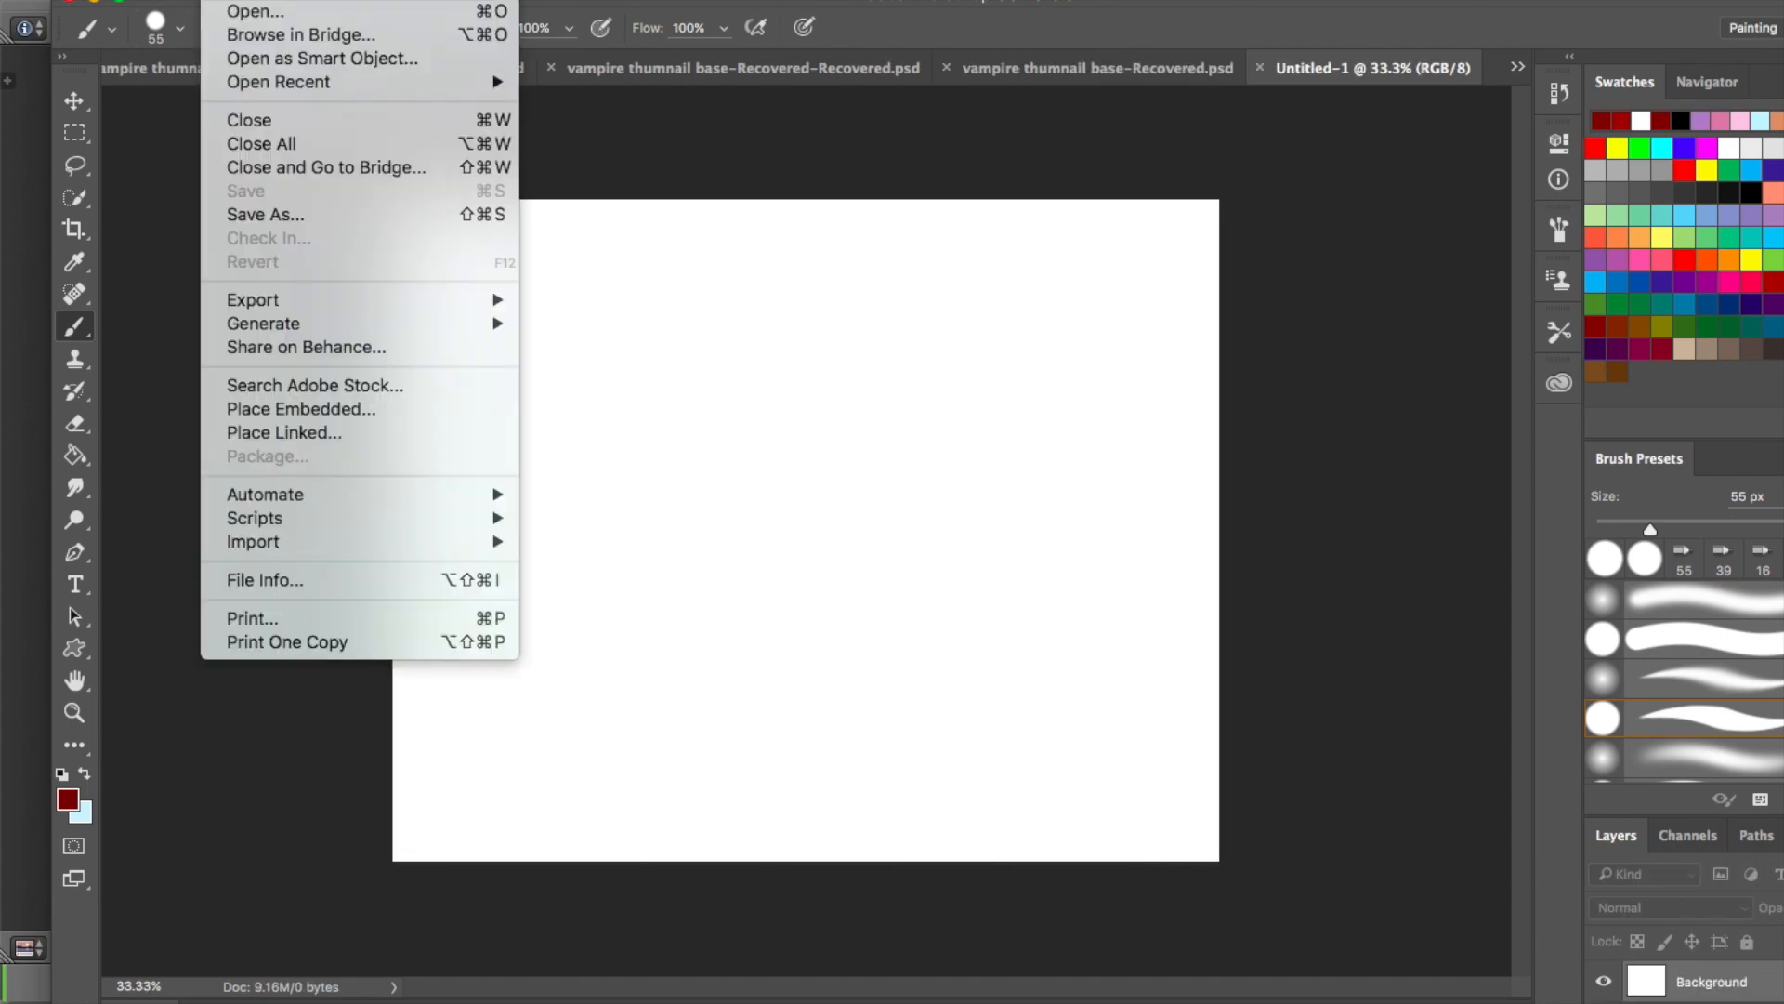
pyautogui.click(258, 11)
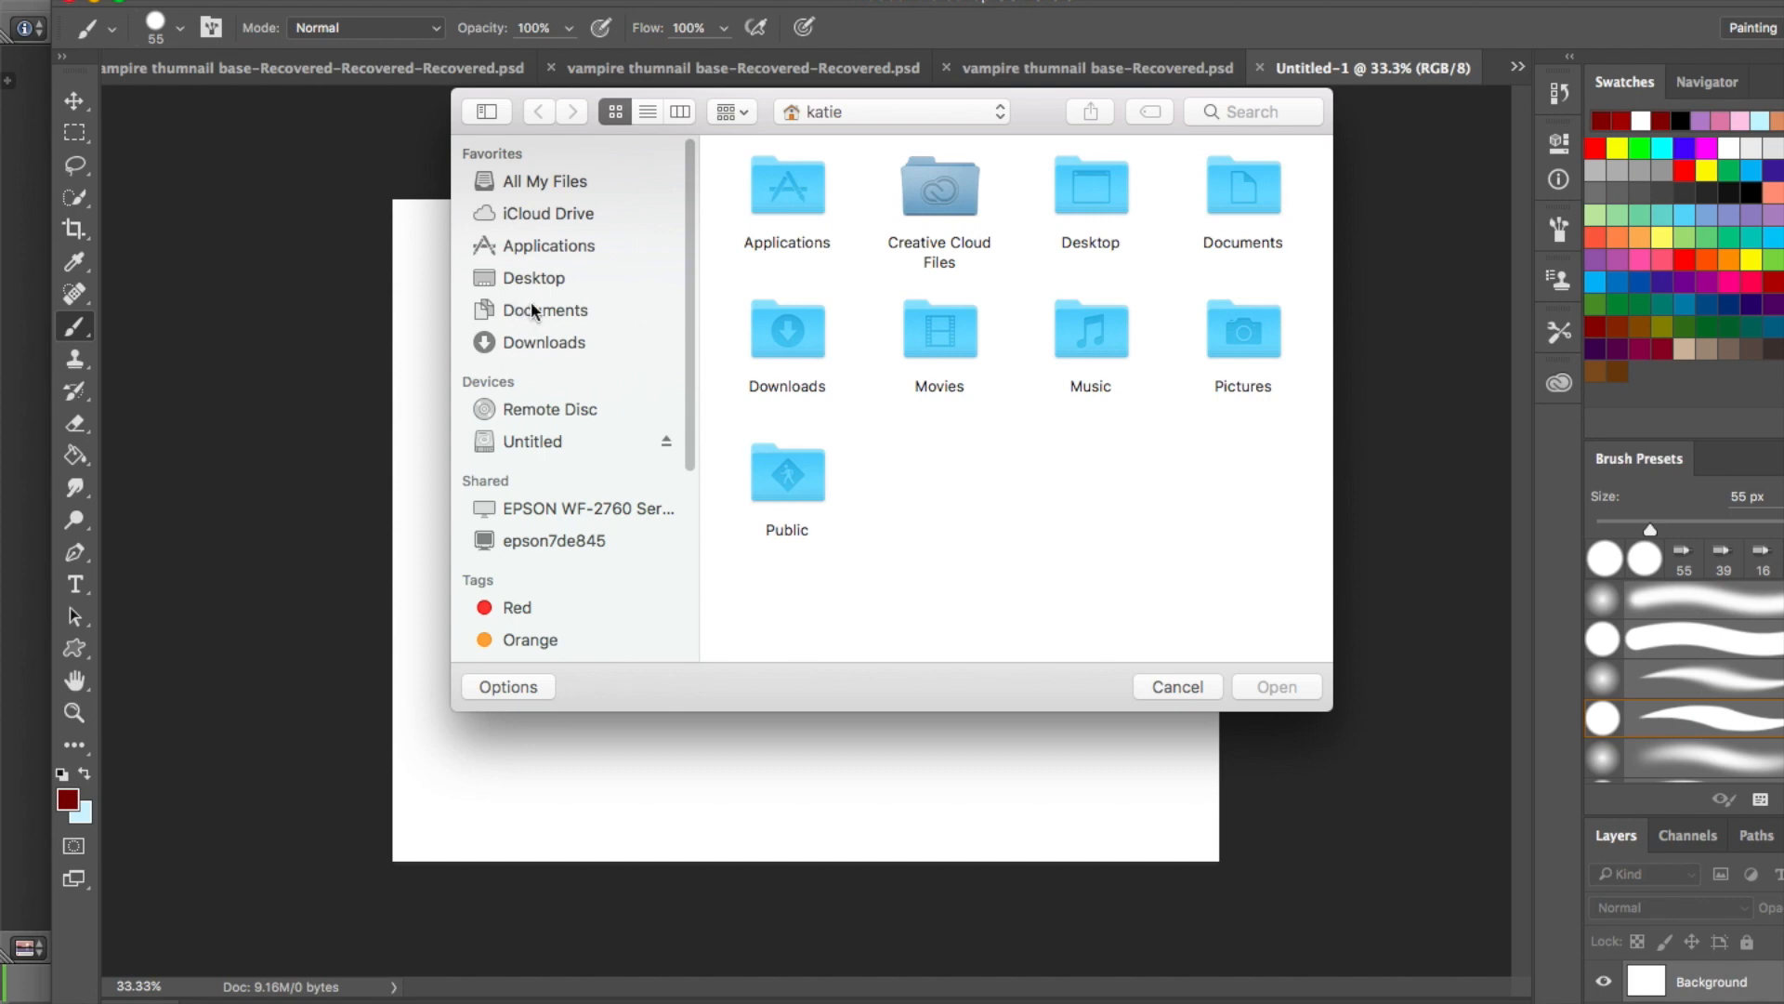
pyautogui.click(542, 278)
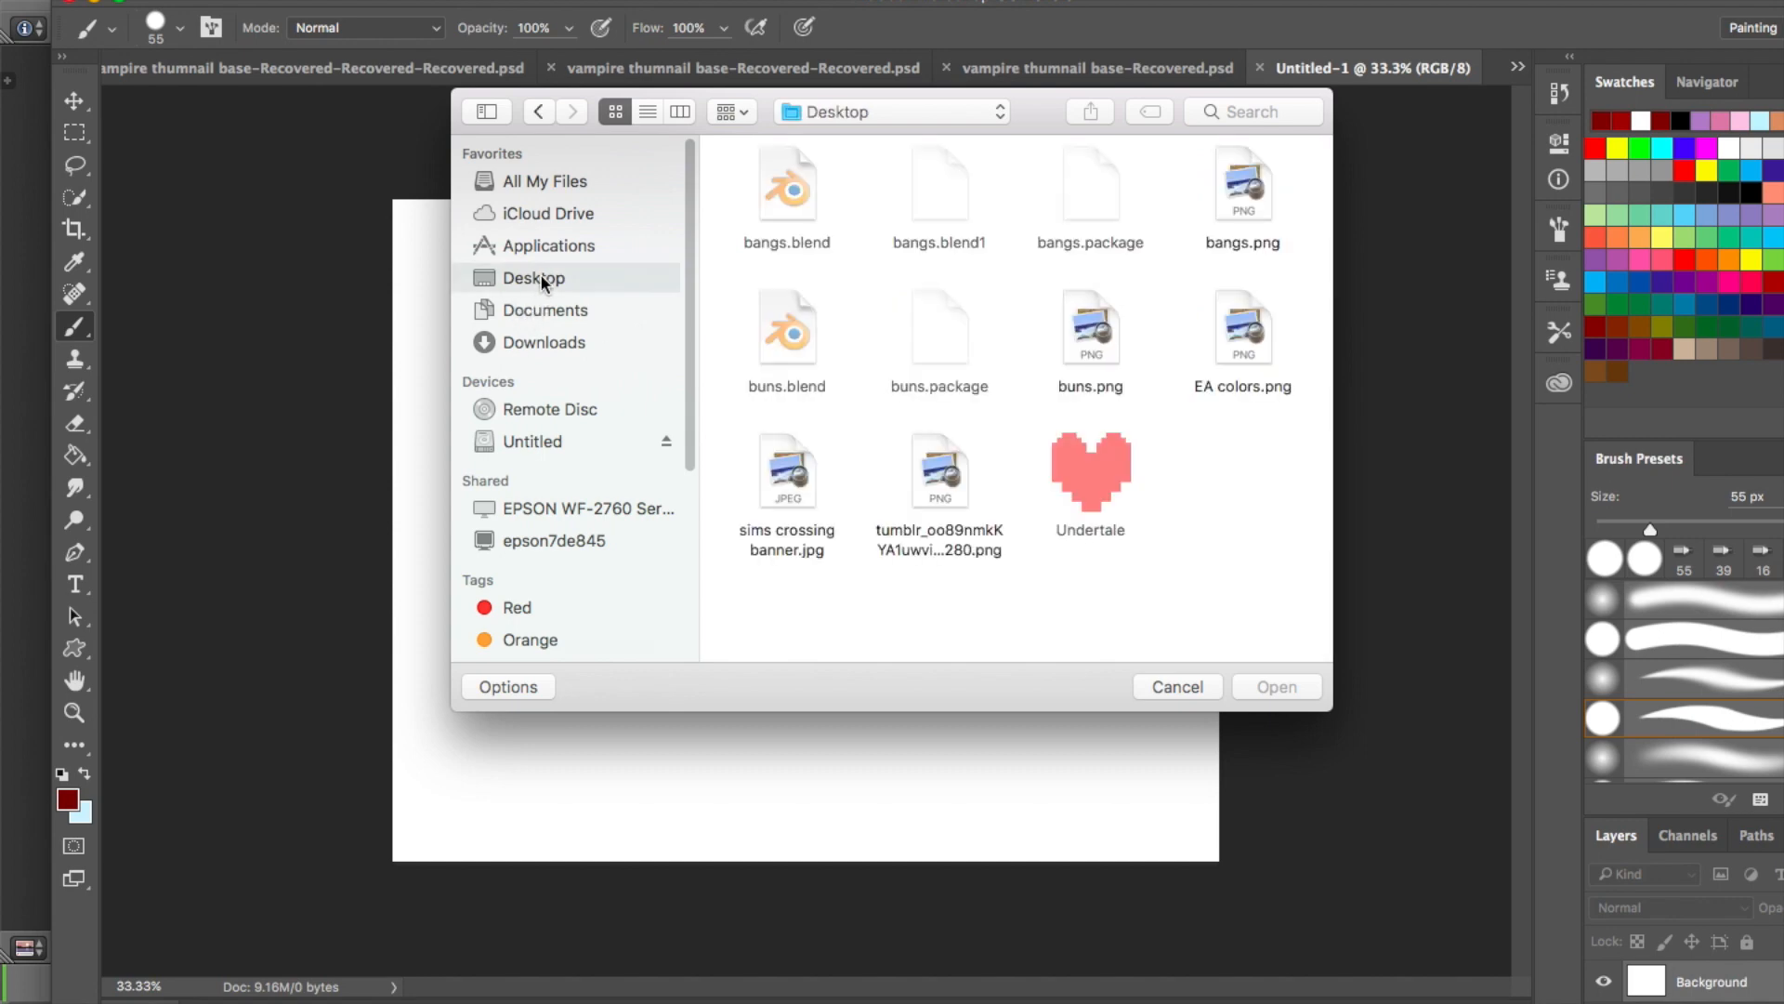
pyautogui.doubleClick(1241, 202)
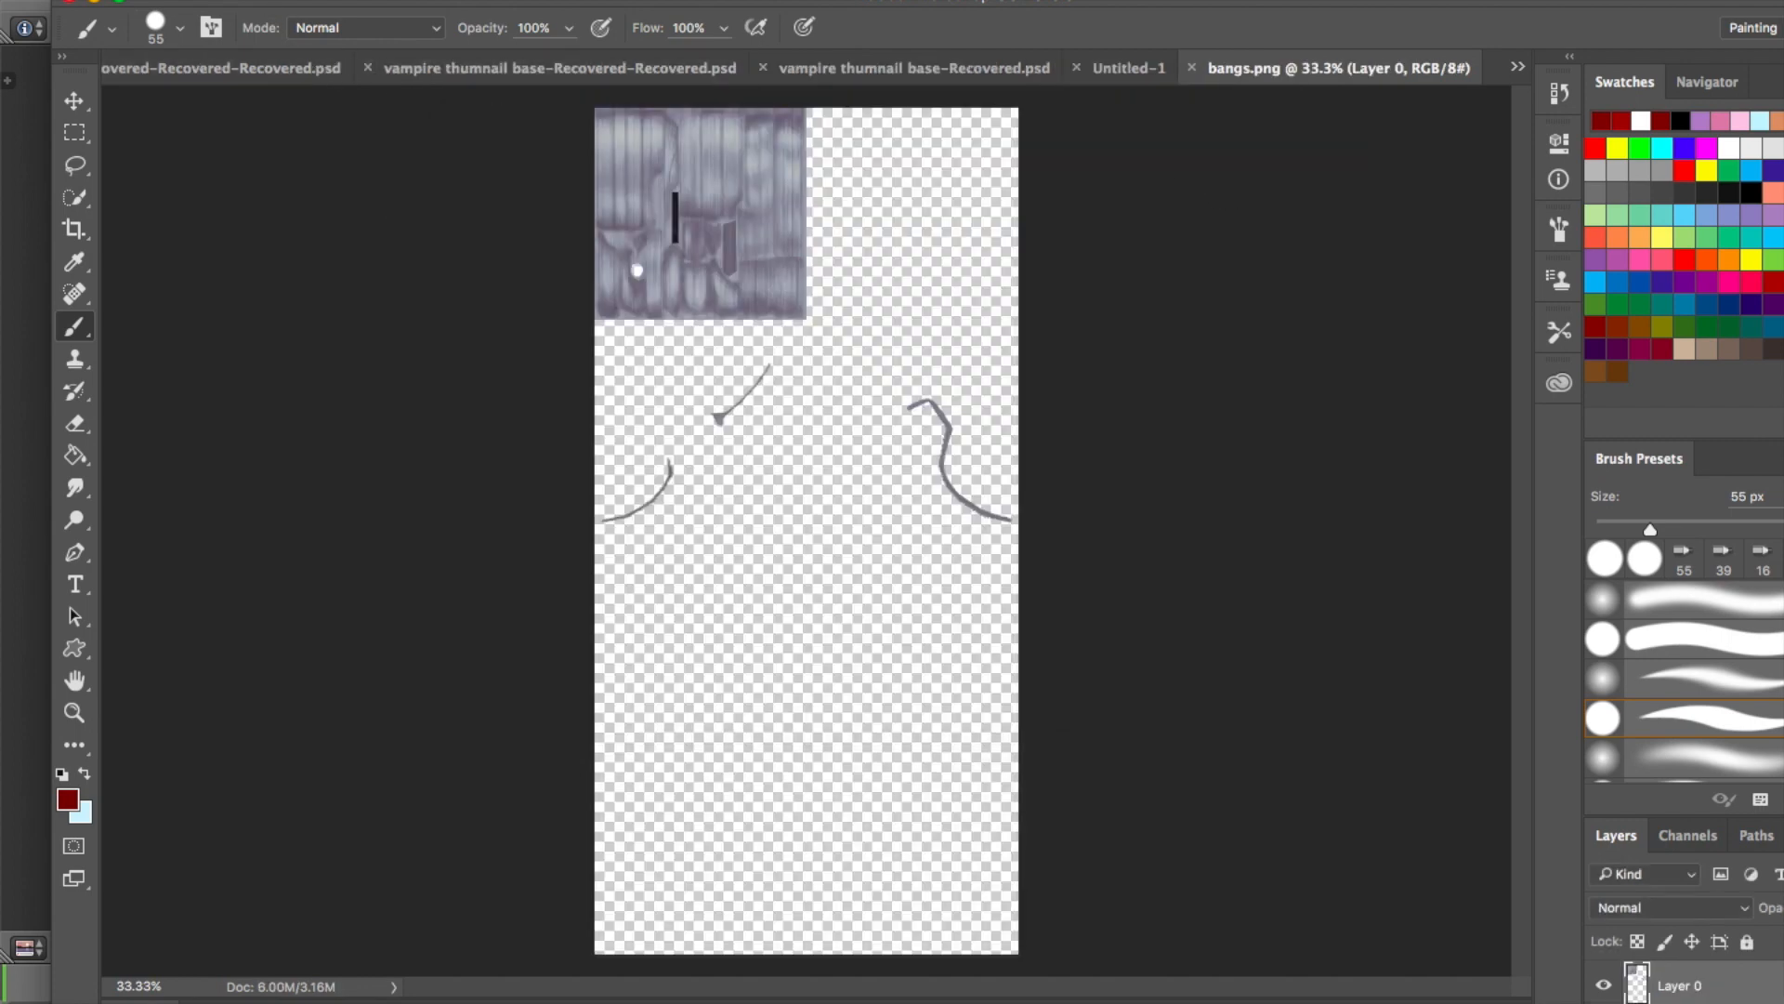
pyautogui.click(275, 0)
pyautogui.click(212, 129)
pyautogui.click(236, 0)
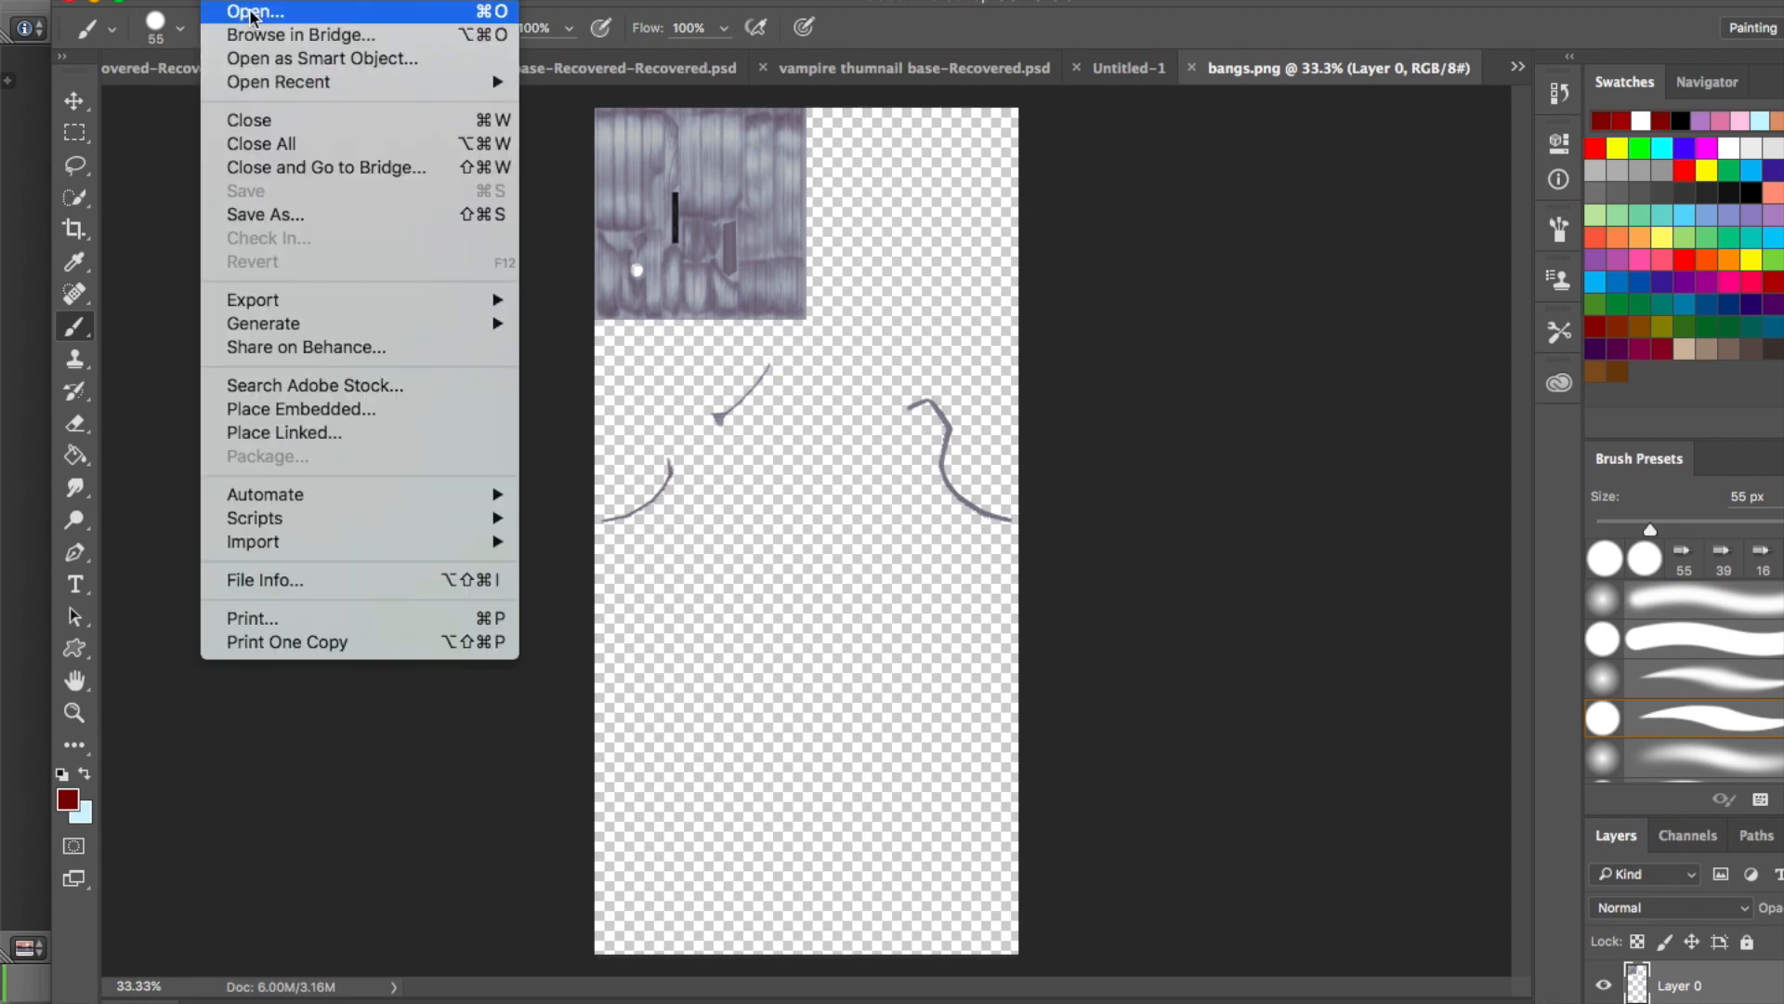
pyautogui.click(249, 11)
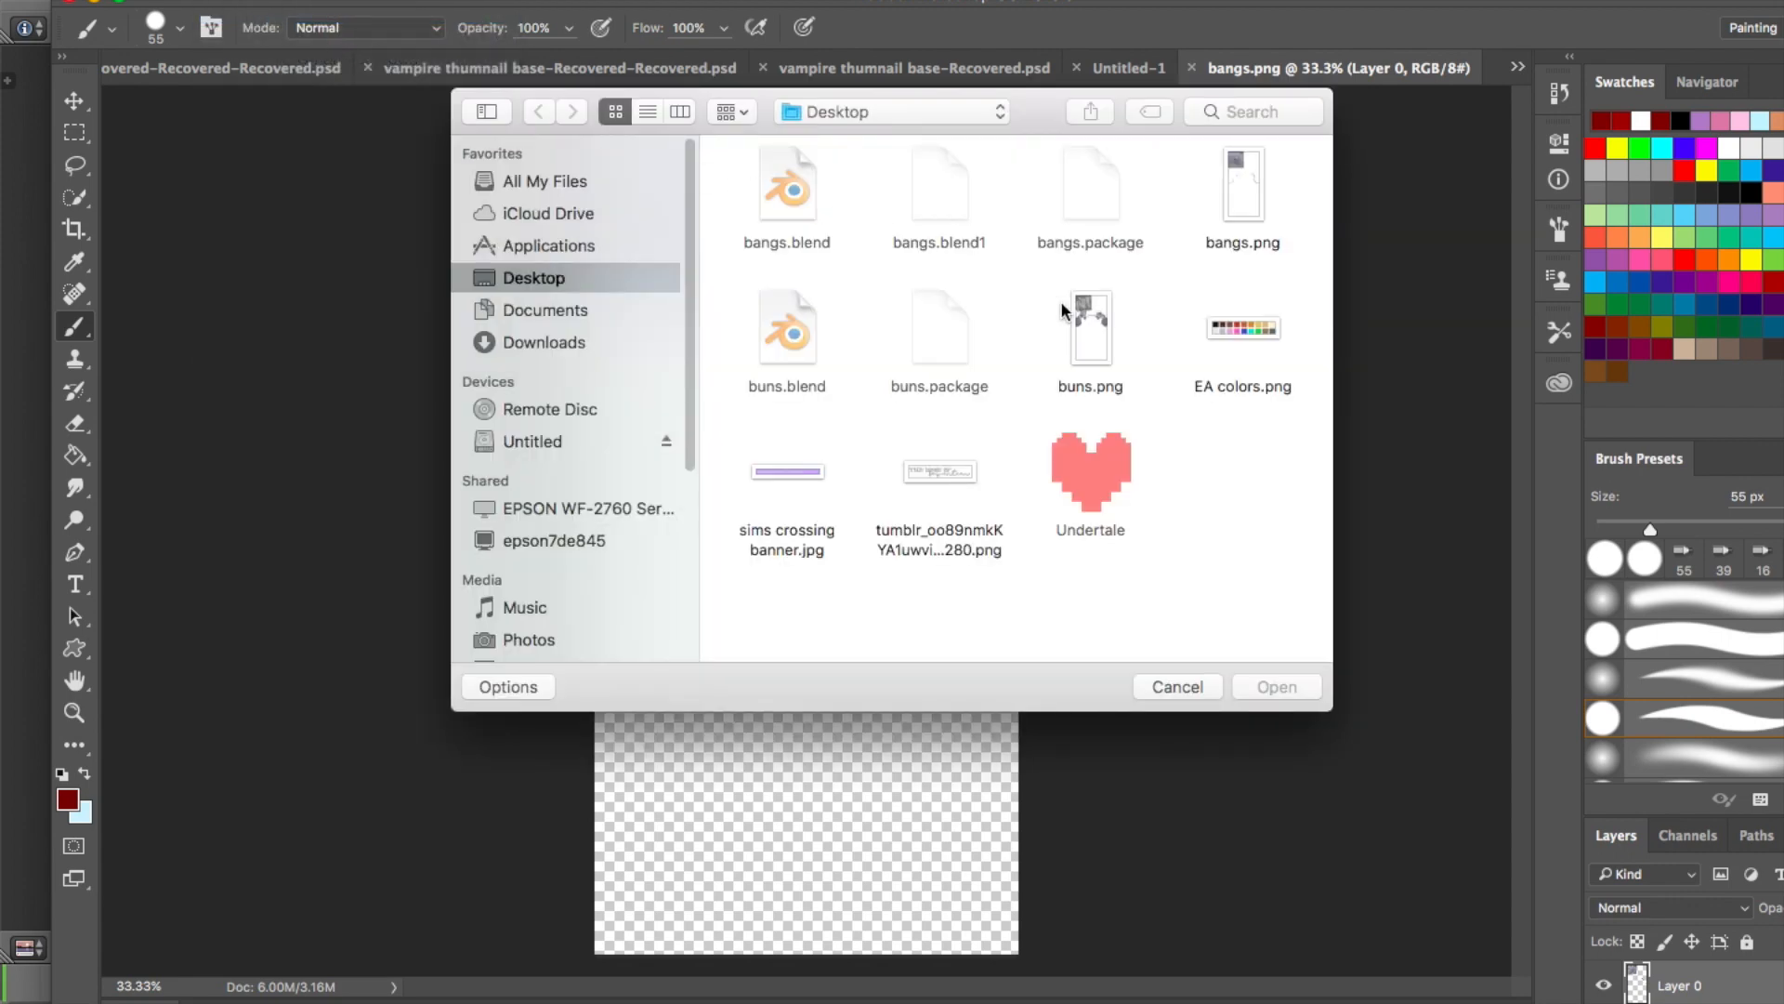
pyautogui.doubleClick(1091, 330)
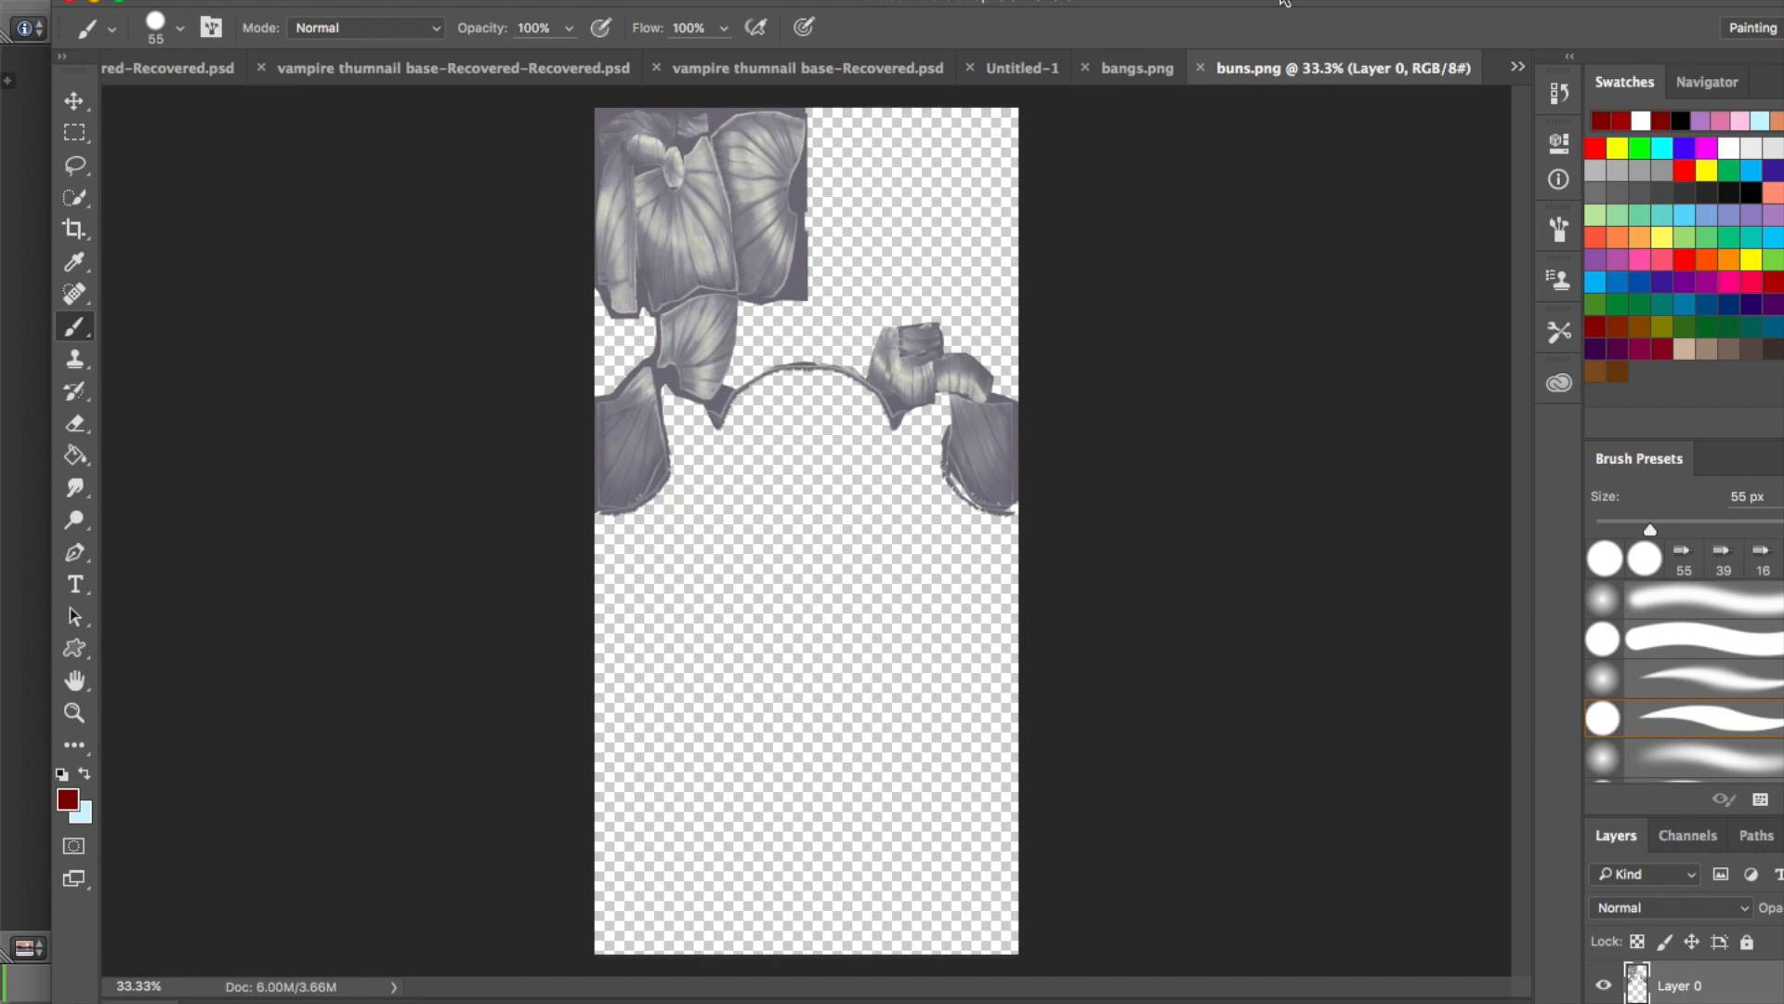
# Move and resize the Photoshop window so the full workspace, including the layer list, fits on screen
pyautogui.moveTo(52, 0); pyautogui.dragTo(163, 73)
pyautogui.moveTo(301, 84); pyautogui.dragTo(264, 53)
pyautogui.doubleClick(264, 56)
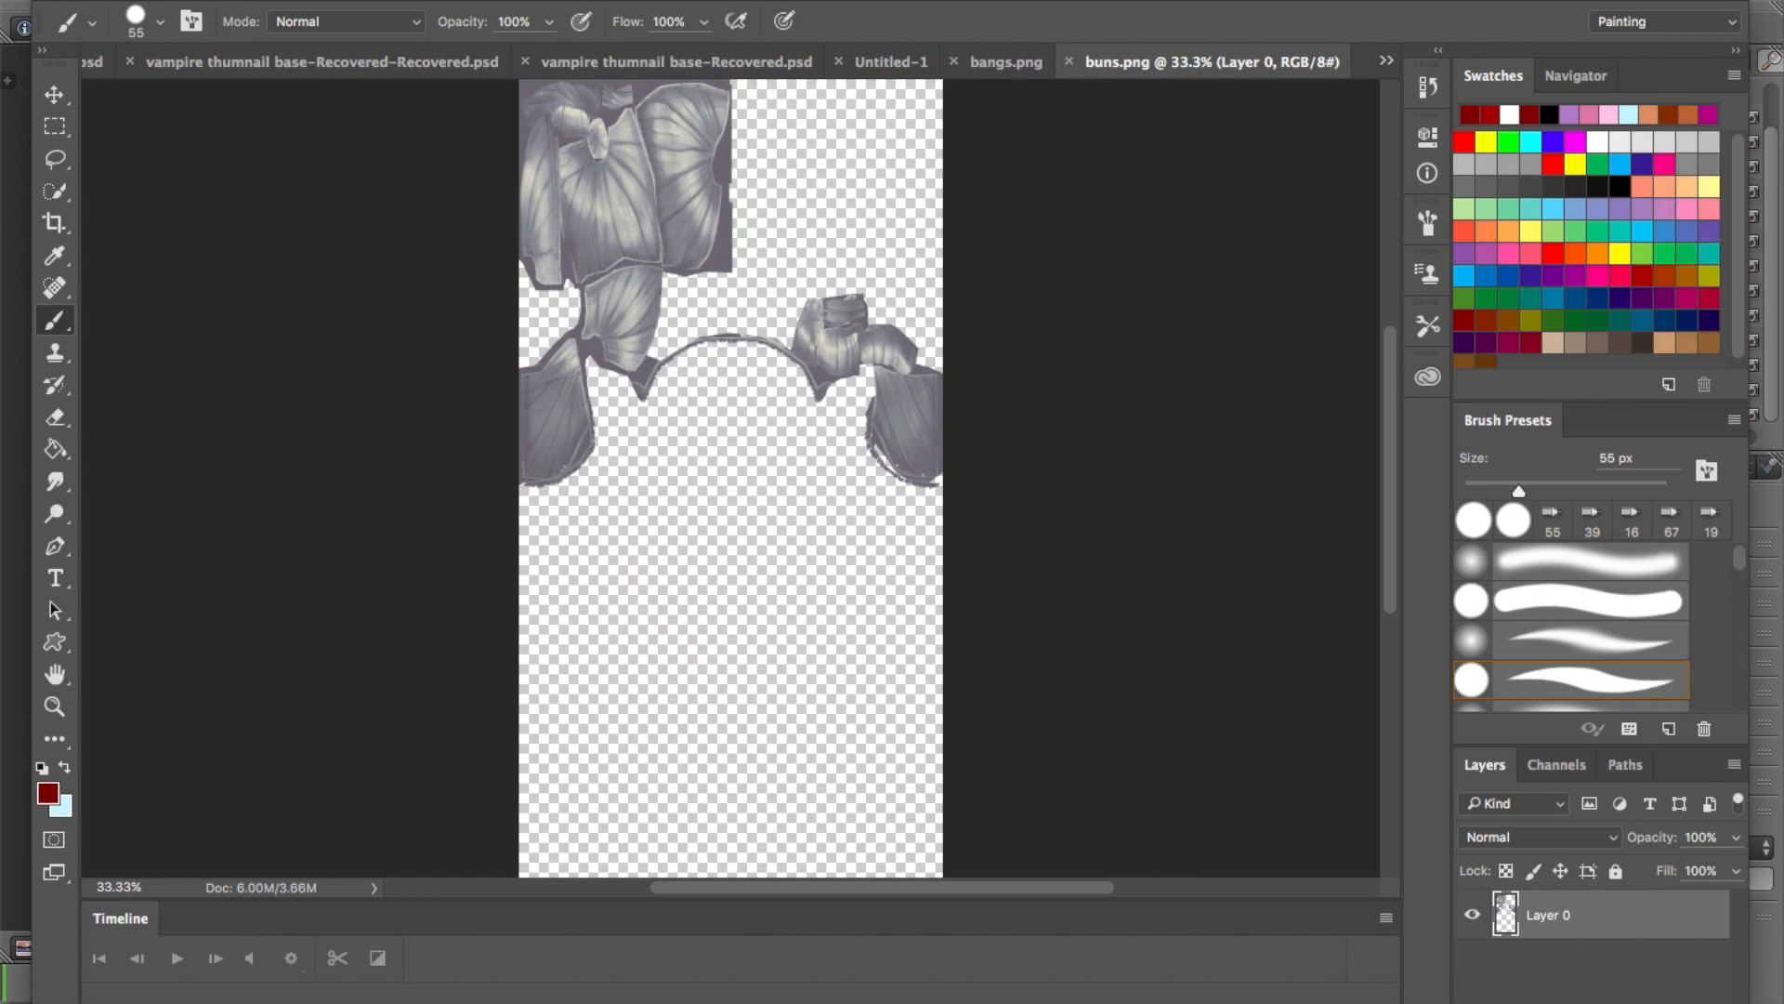
pyautogui.moveTo(30, 4)
pyautogui.mouseDown()
pyautogui.moveTo(53, 20)
pyautogui.moveTo(28, 4)
pyautogui.mouseUp()
pyautogui.moveTo(139, 19); pyautogui.dragTo(134, 0)
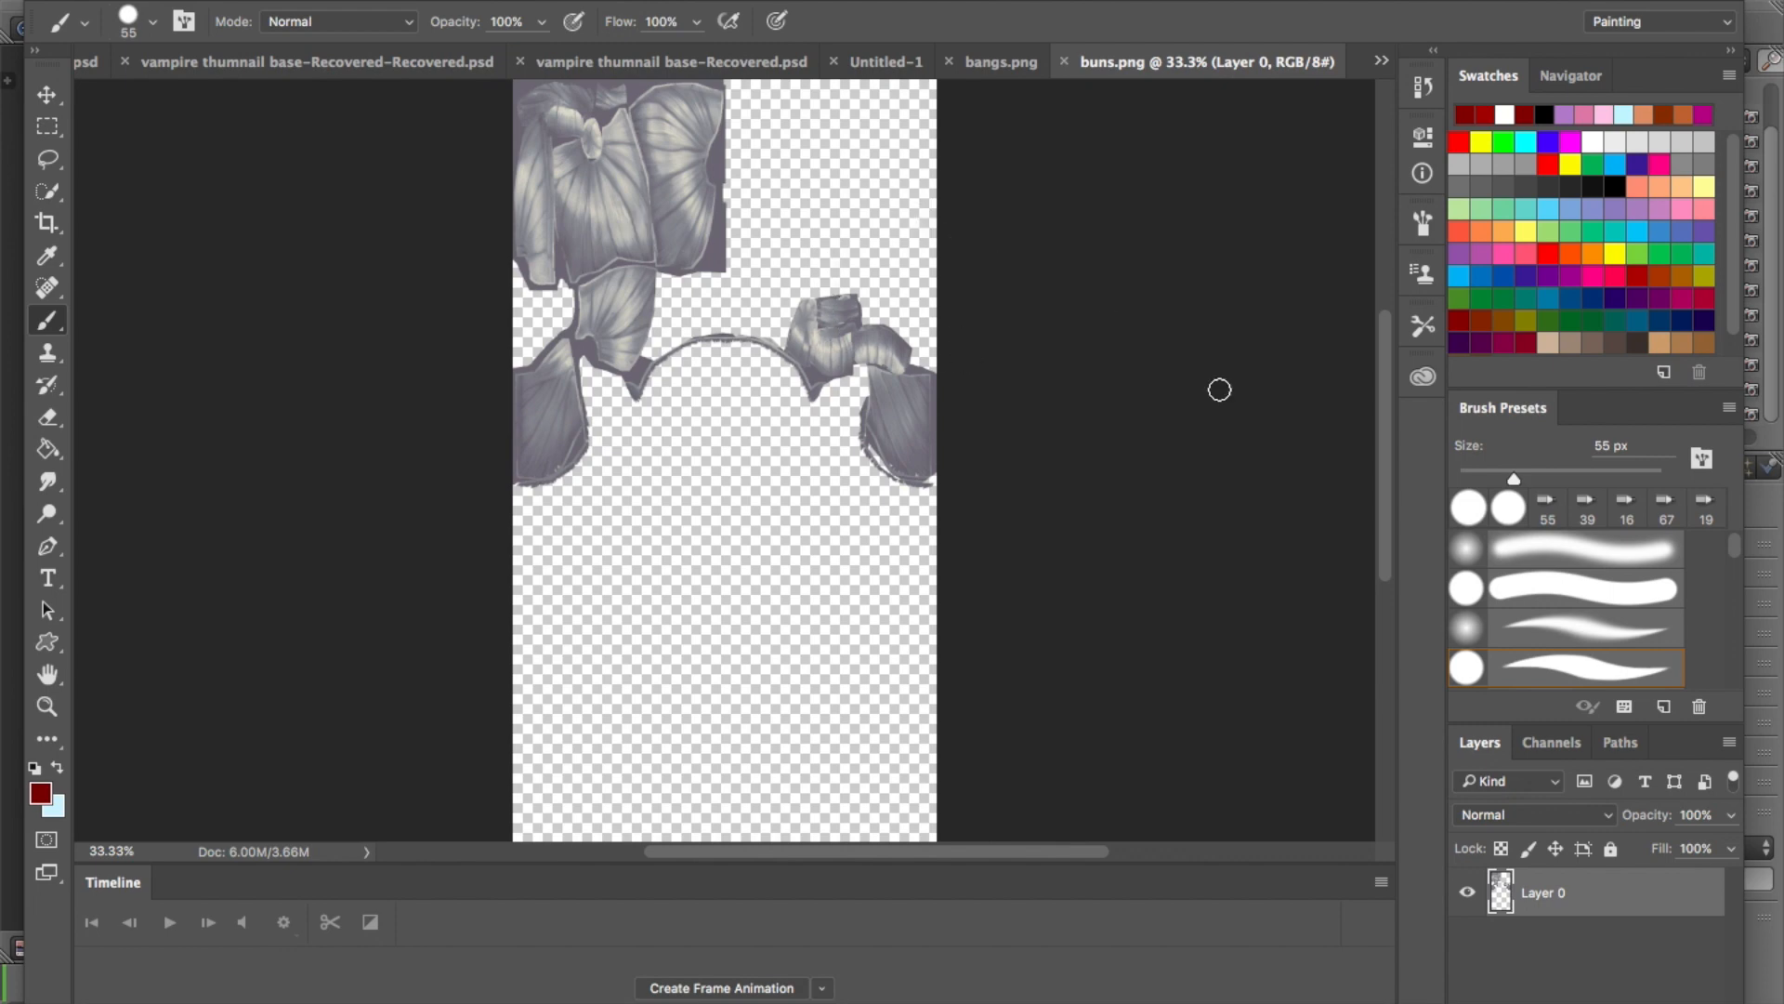
# Place bangs.png from the Desktop folder into buns.png and position it at X 1024, Y 1024 px, beside the bun texture
pyautogui.moveTo(180, 1002)
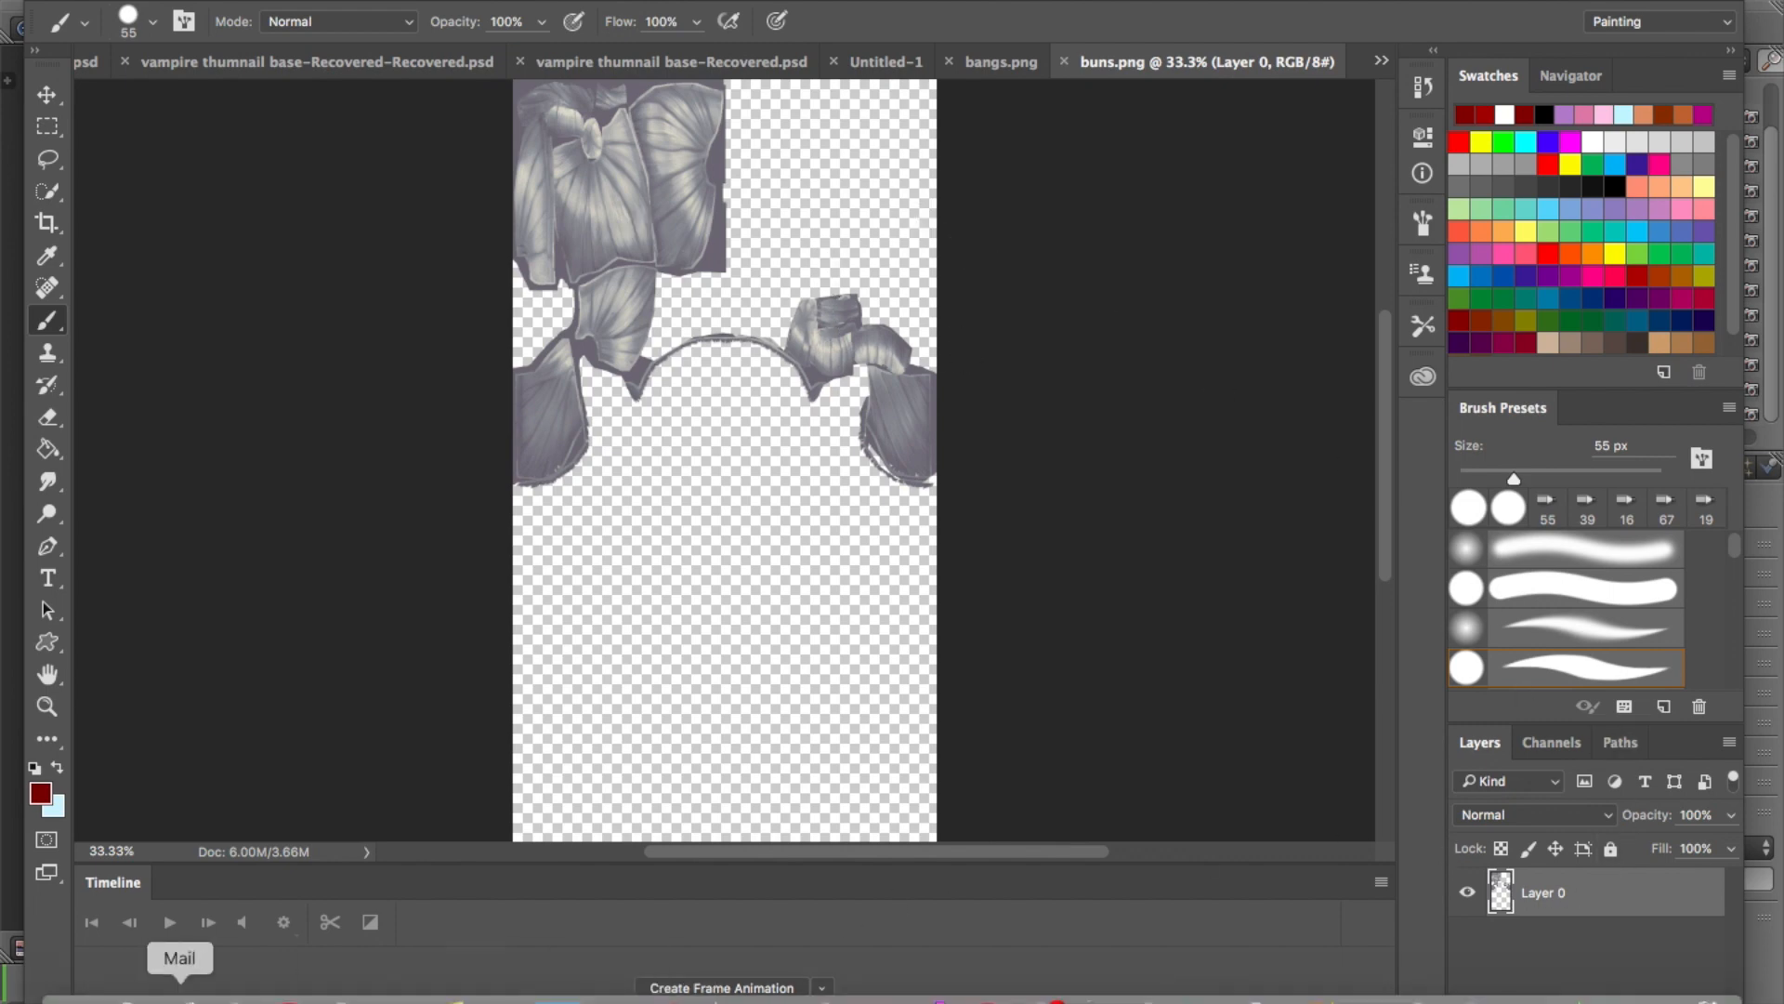
pyautogui.click(67, 1000)
pyautogui.moveTo(1208, 12); pyautogui.dragTo(1365, 26)
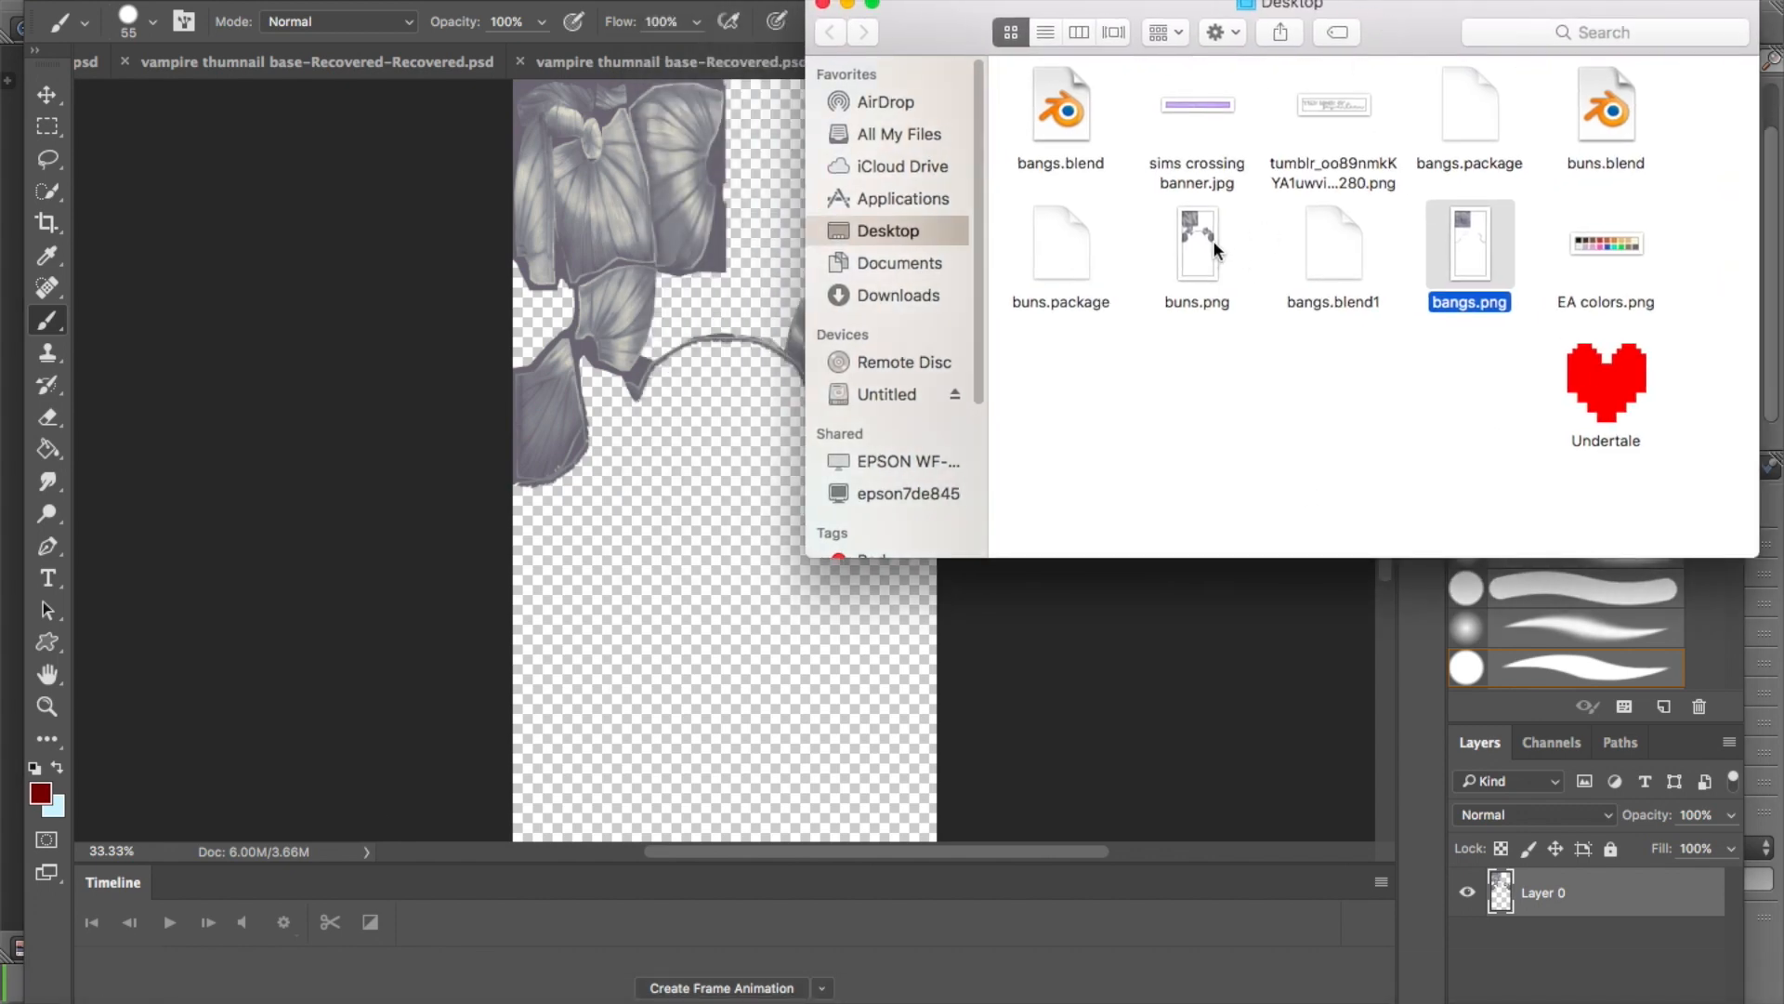
pyautogui.moveTo(1478, 249); pyautogui.dragTo(699, 658)
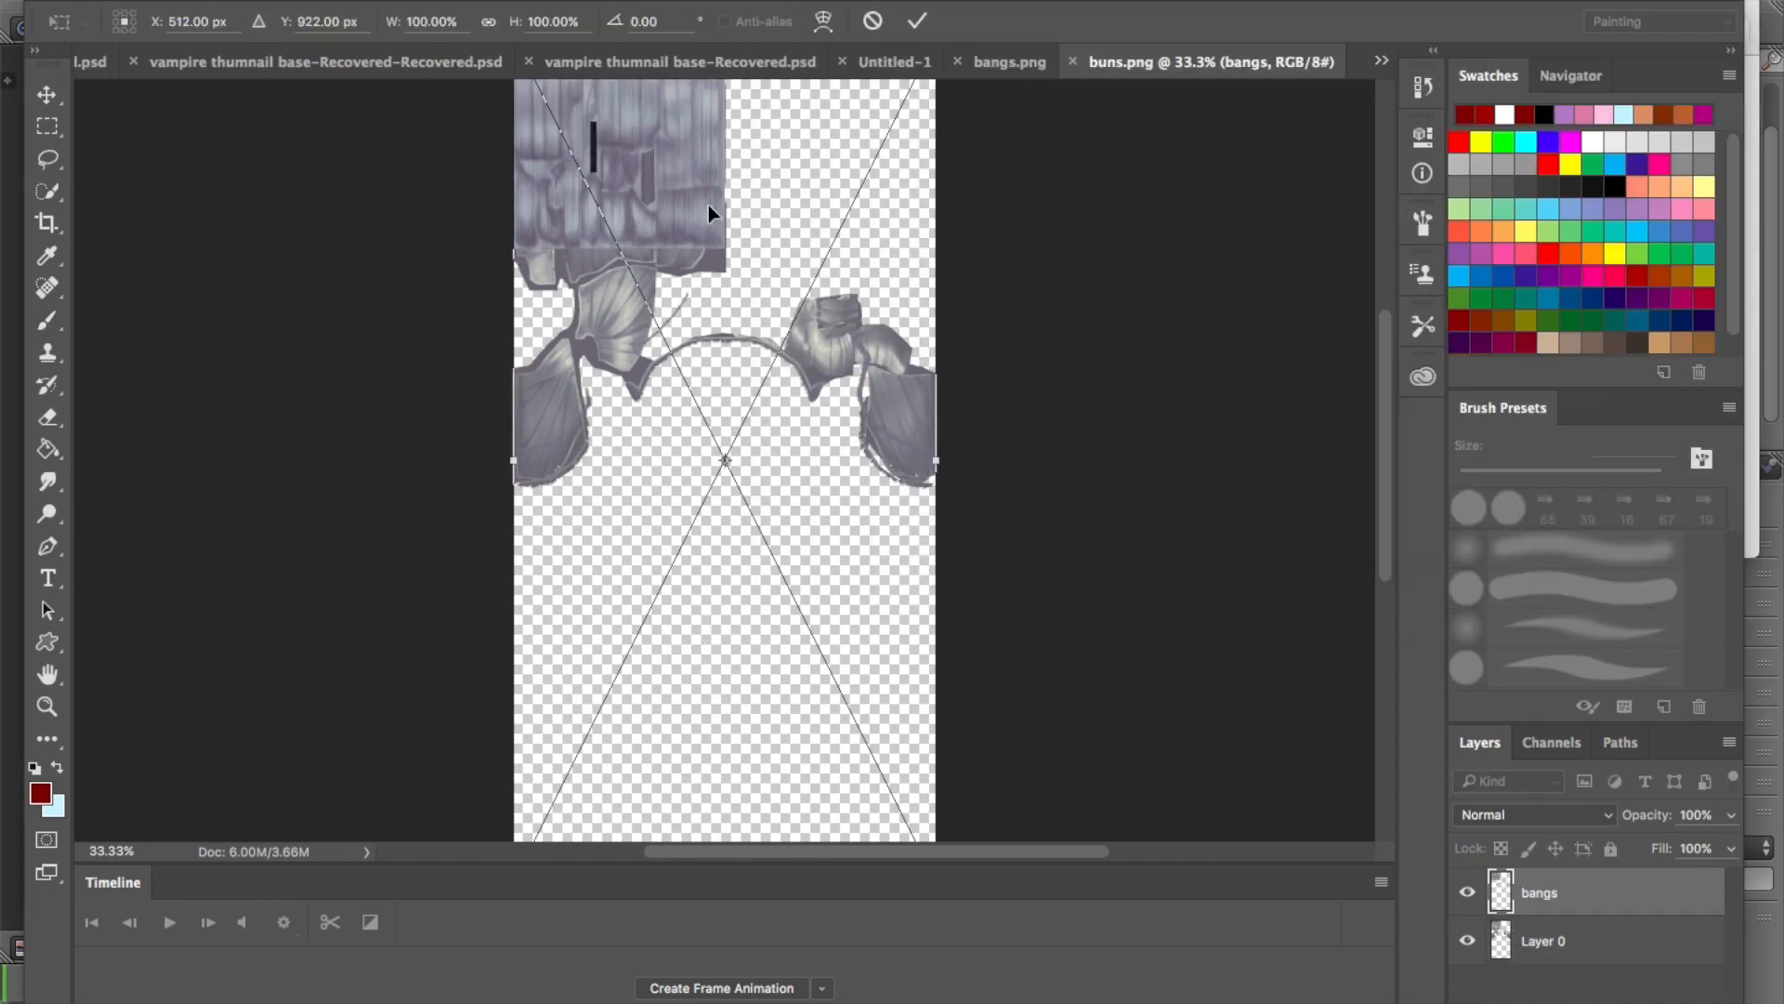
pyautogui.moveTo(677, 180); pyautogui.dragTo(885, 239)
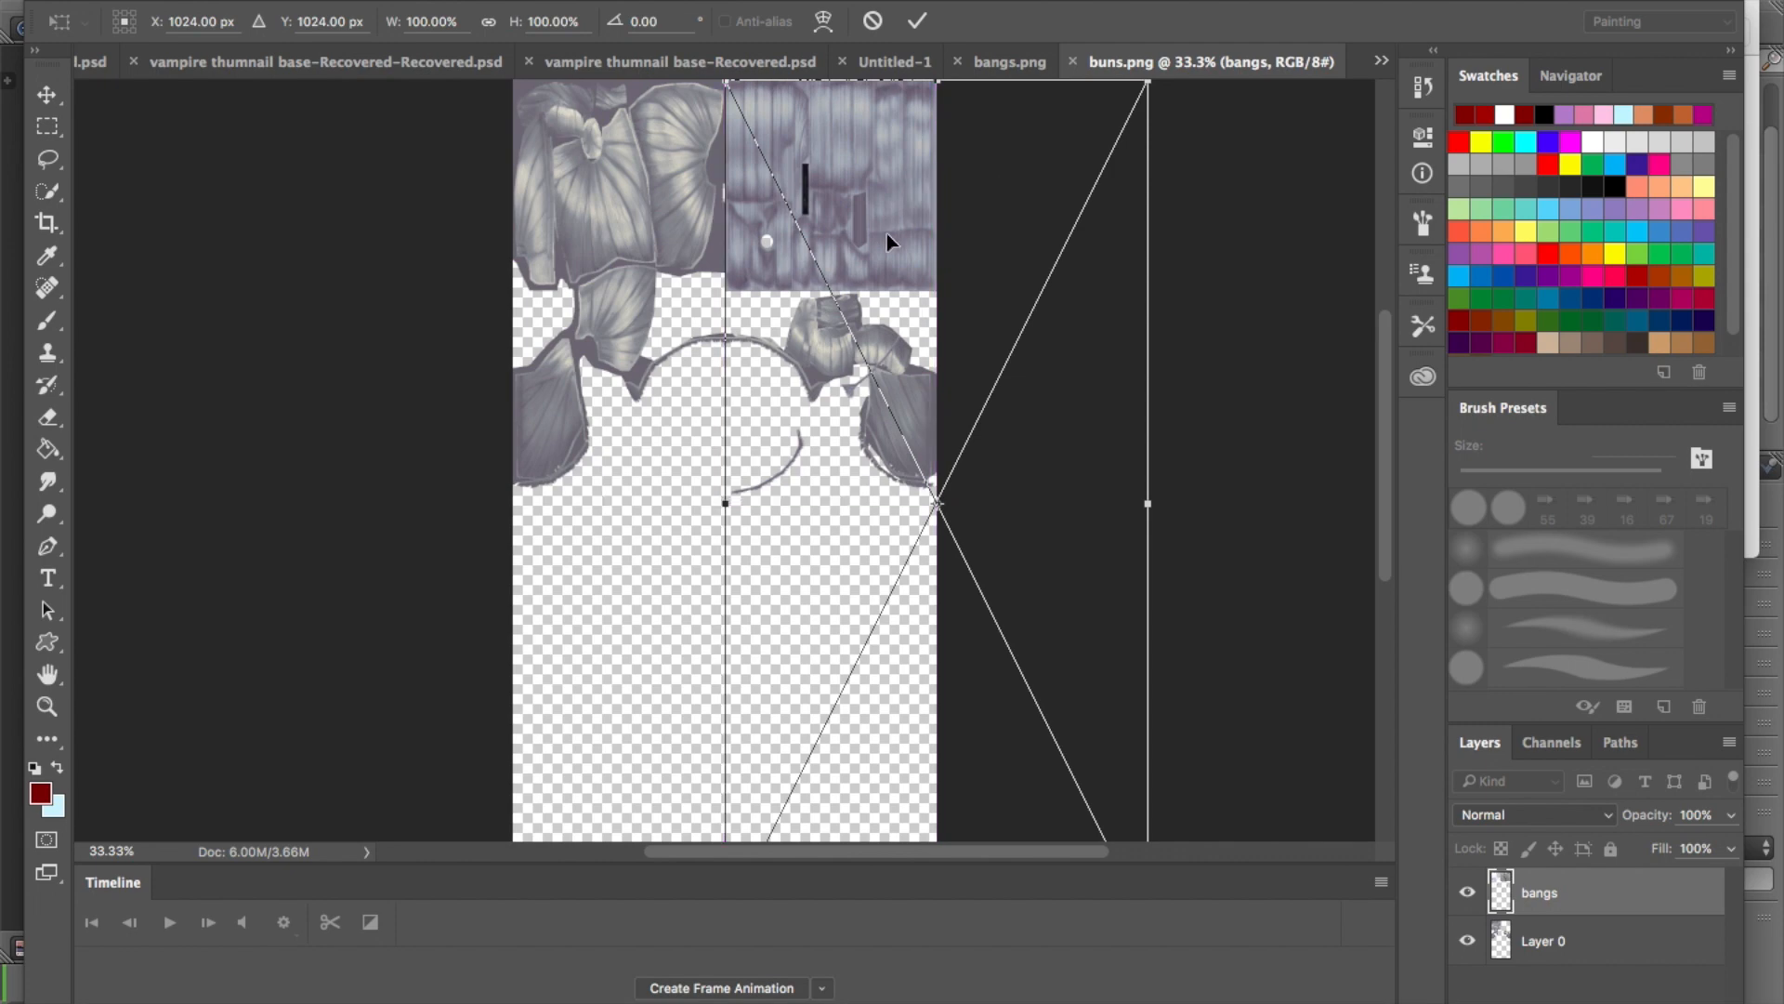
pyautogui.press('Return')
pyautogui.press('b')
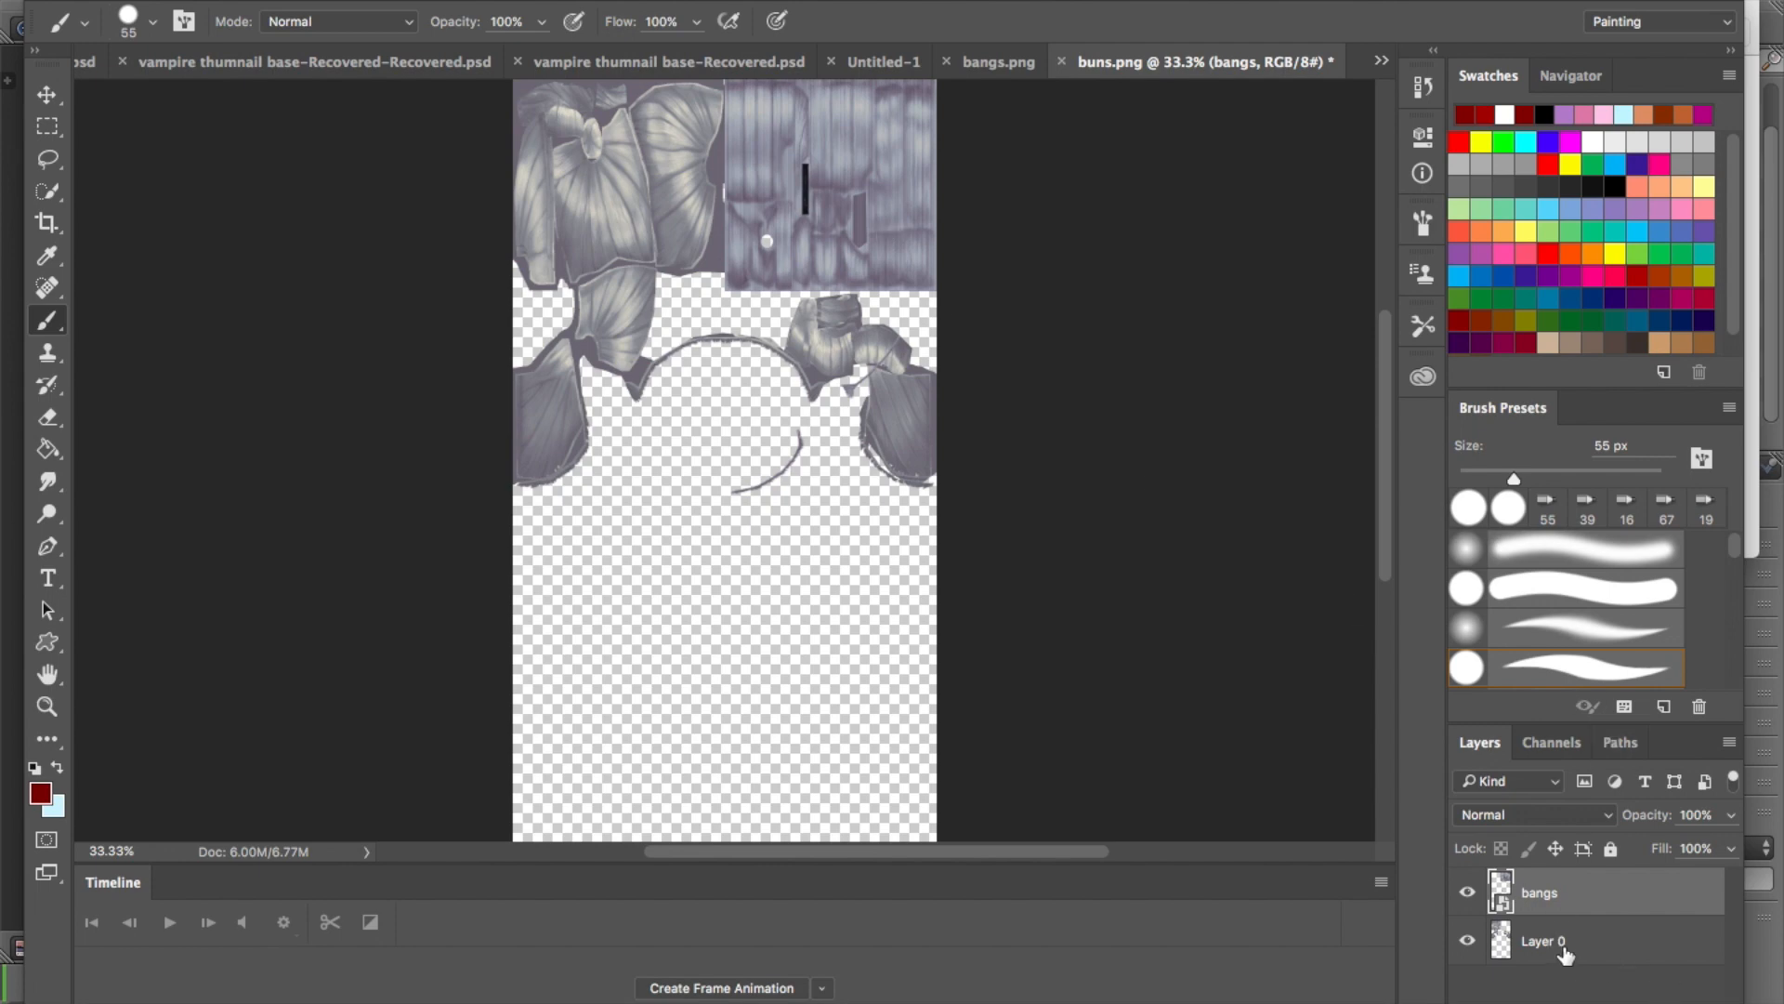
# Hide Layer 0 and marquee-select the area around the stray thin strands below the texture square on the bangs layer
pyautogui.click(1562, 949)
pyautogui.click(1467, 940)
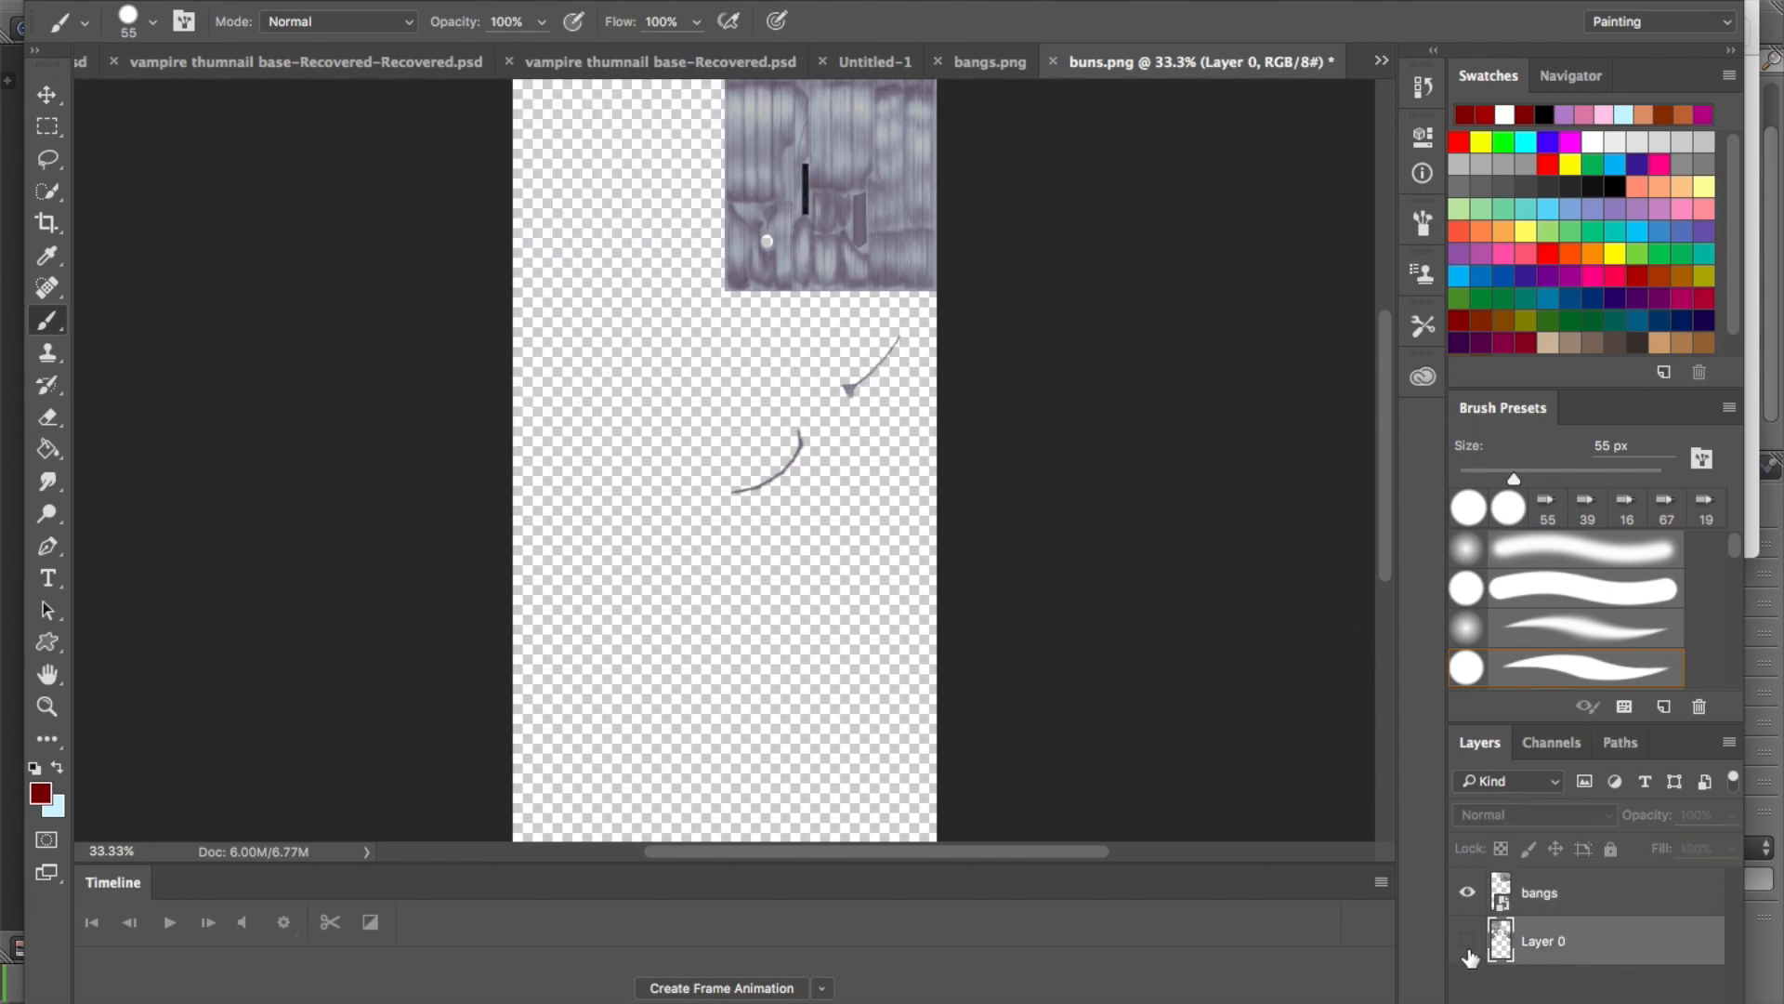
pyautogui.click(1603, 897)
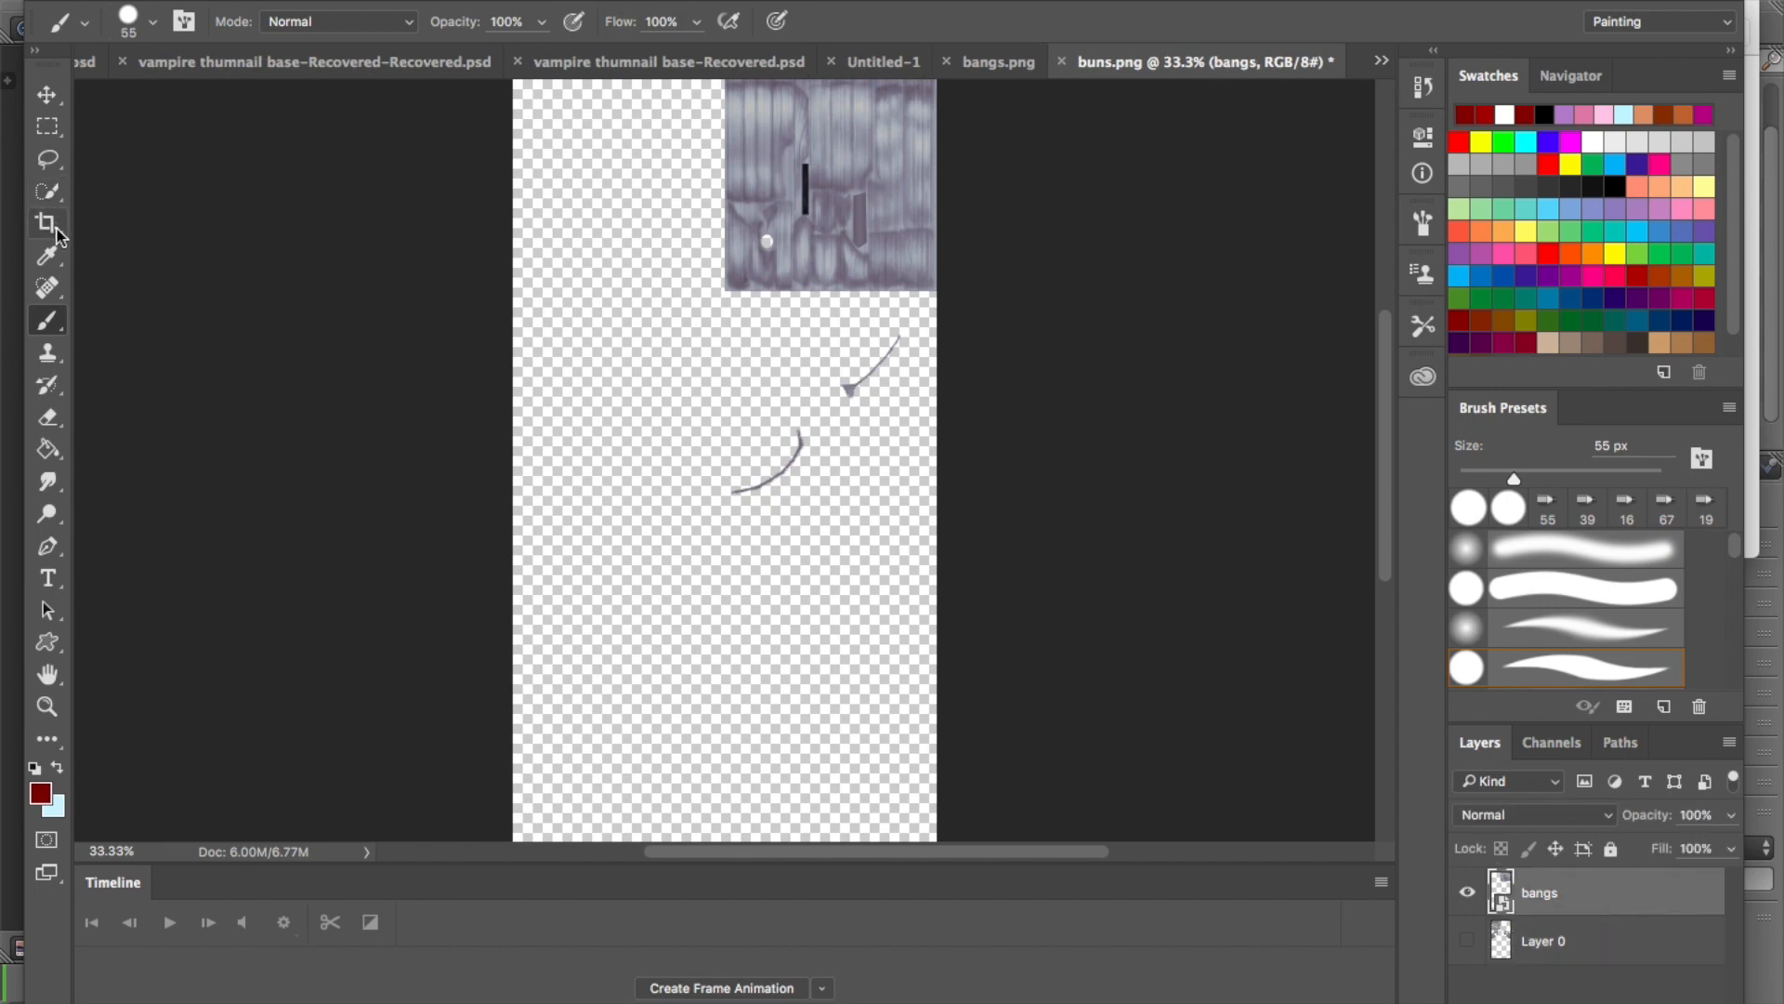
pyautogui.click(49, 129)
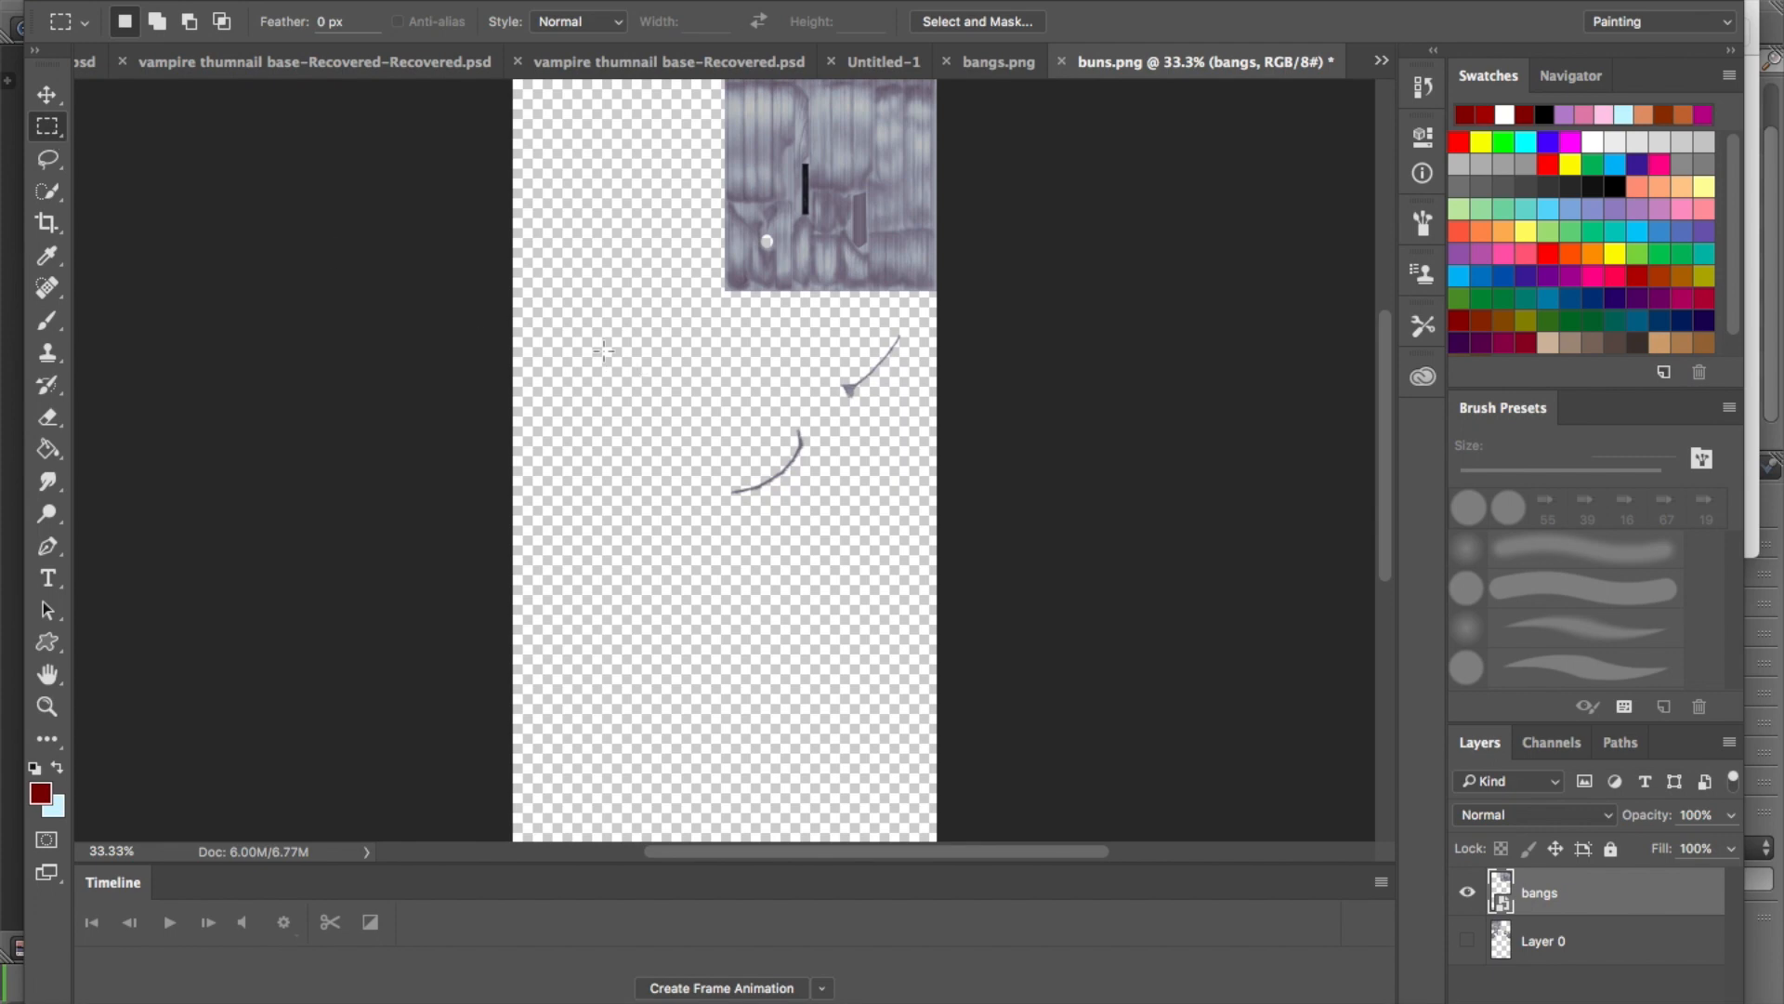
pyautogui.moveTo(538, 298); pyautogui.dragTo(1000, 570)
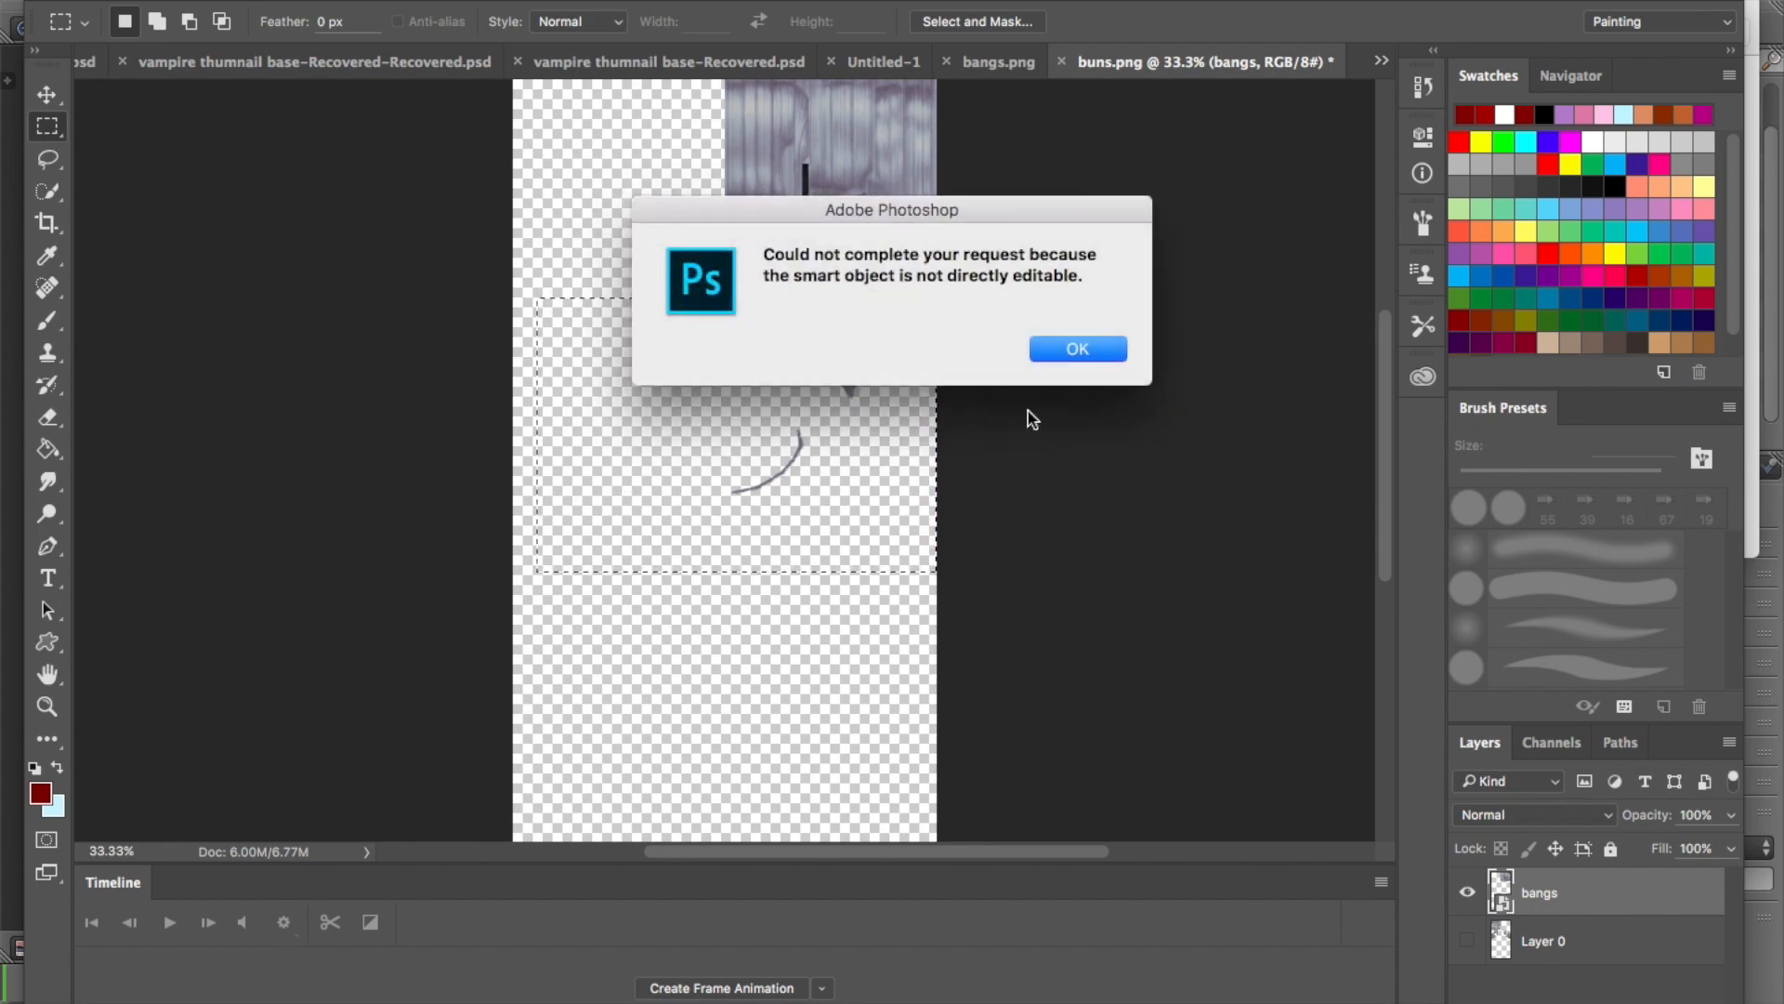
# Rasterize the bangs smart object and delete the stray strands inside the selection
pyautogui.click(1097, 345)
pyautogui.click(49, 417)
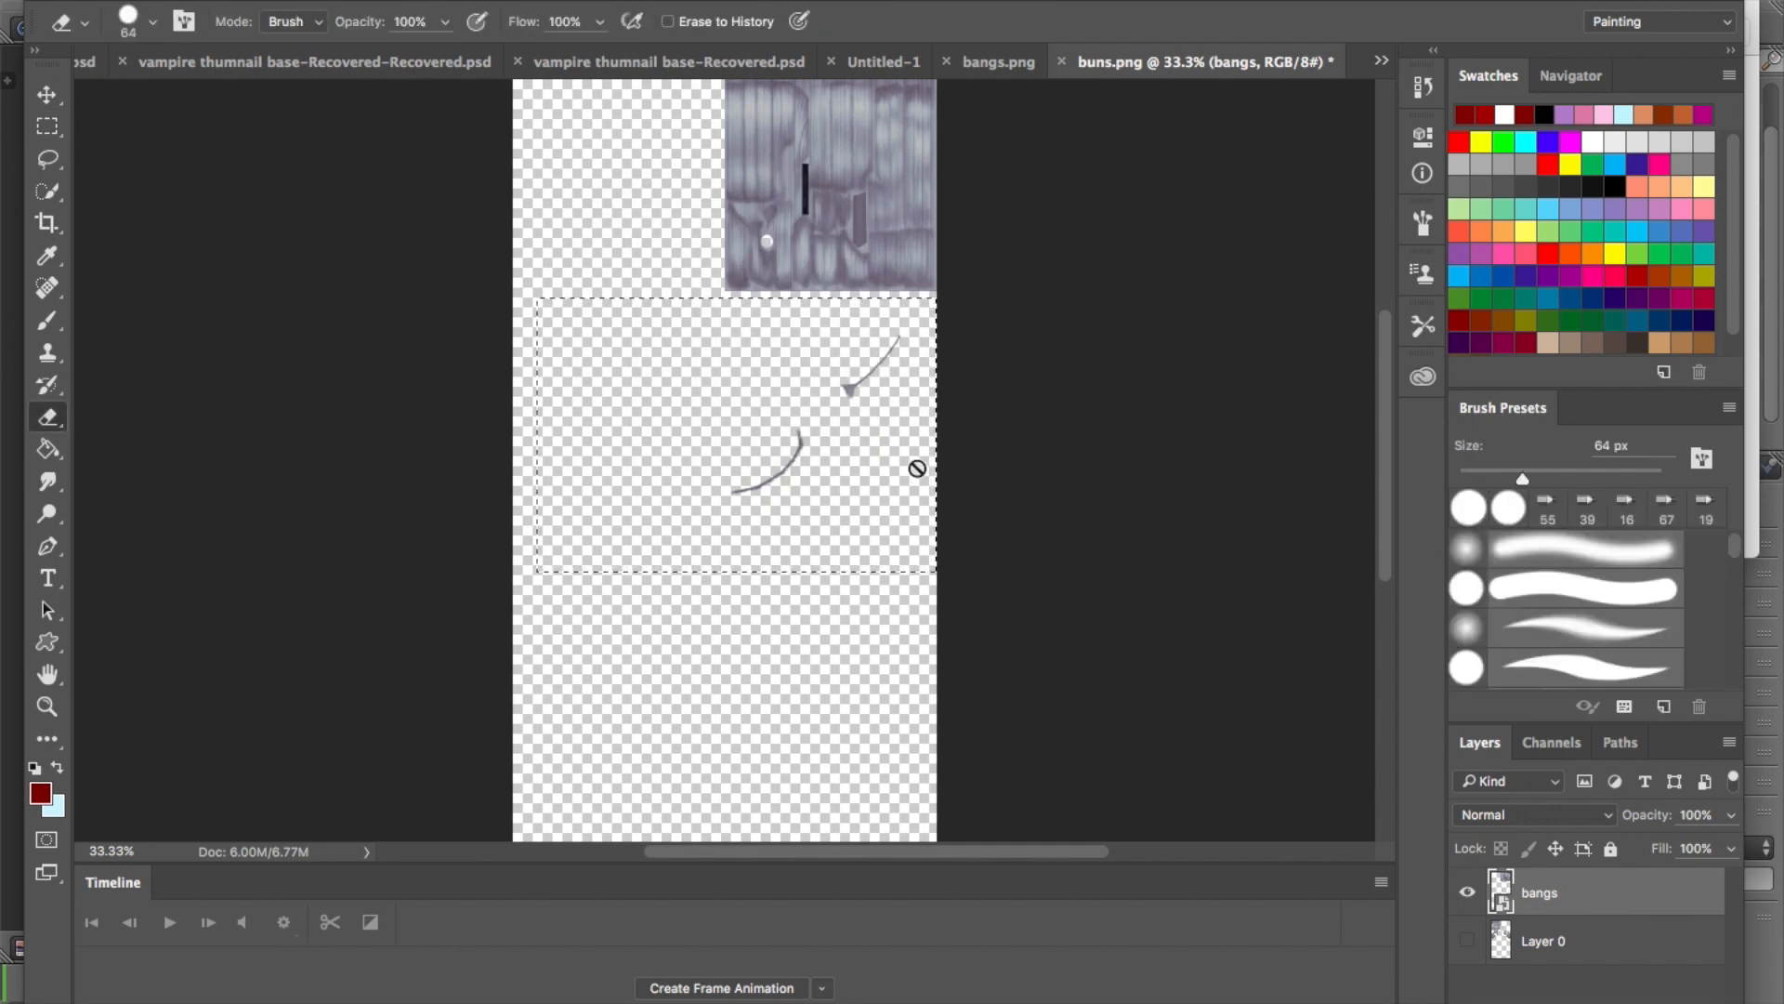
pyautogui.click(916, 466)
pyautogui.click(1078, 348)
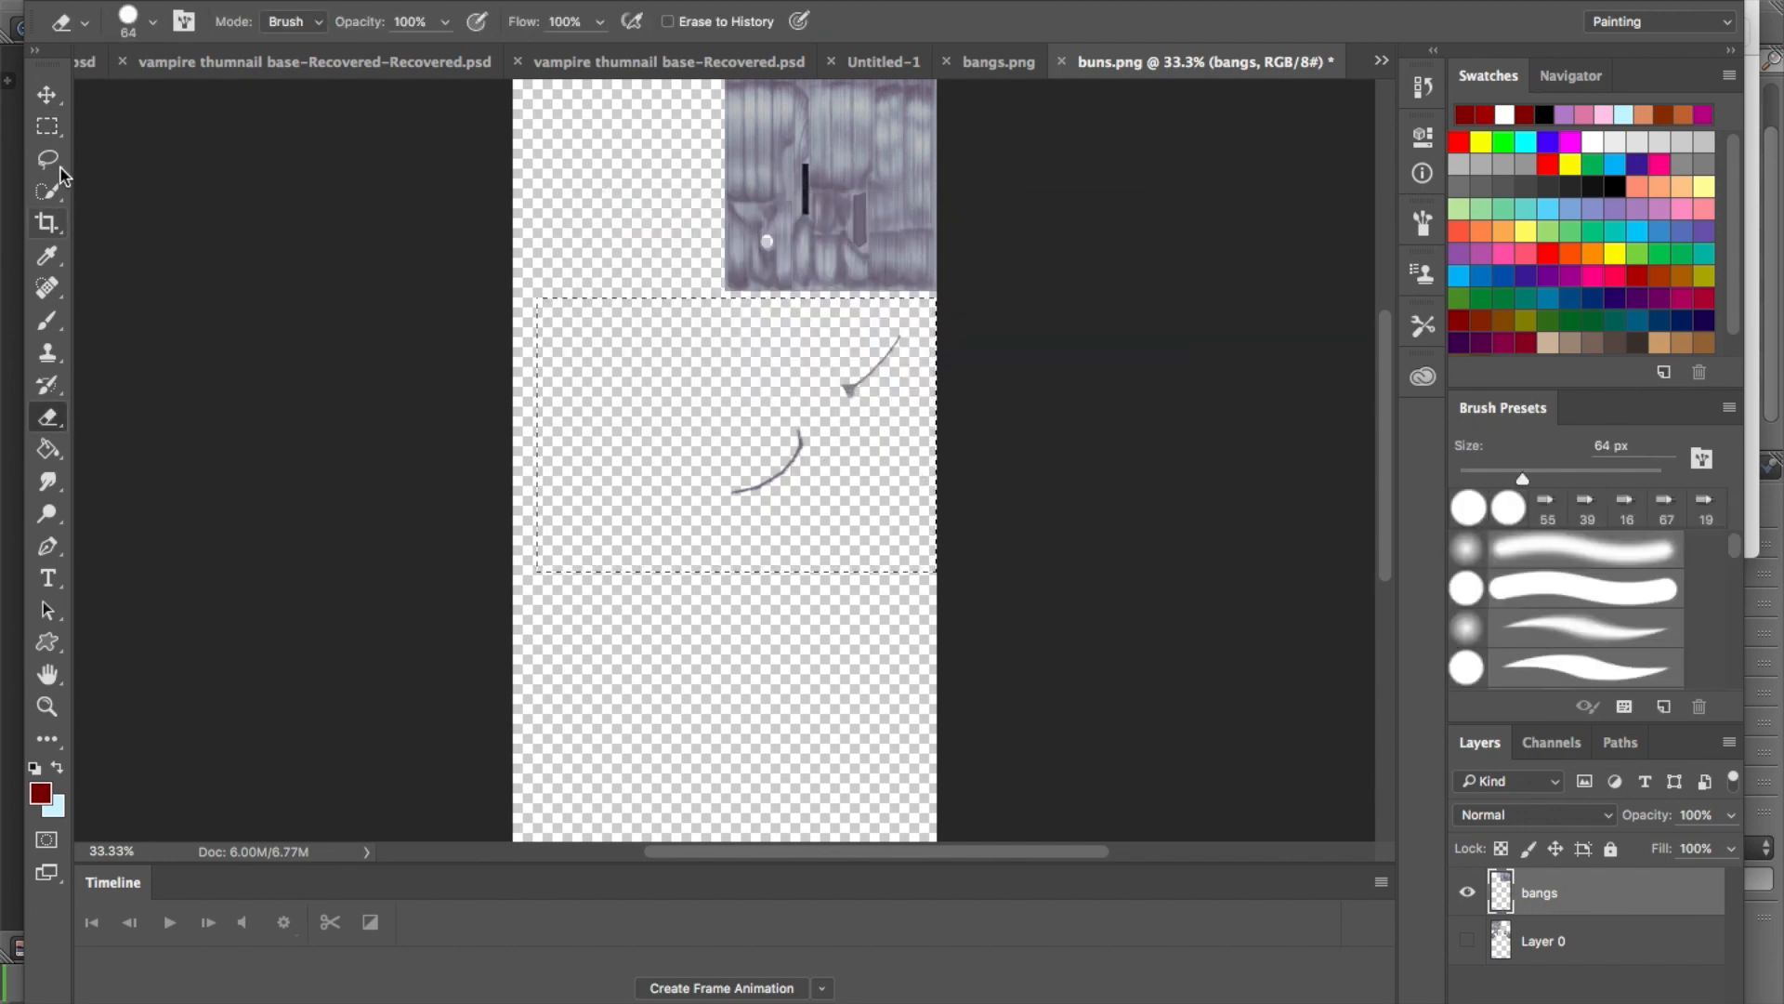
pyautogui.click(48, 126)
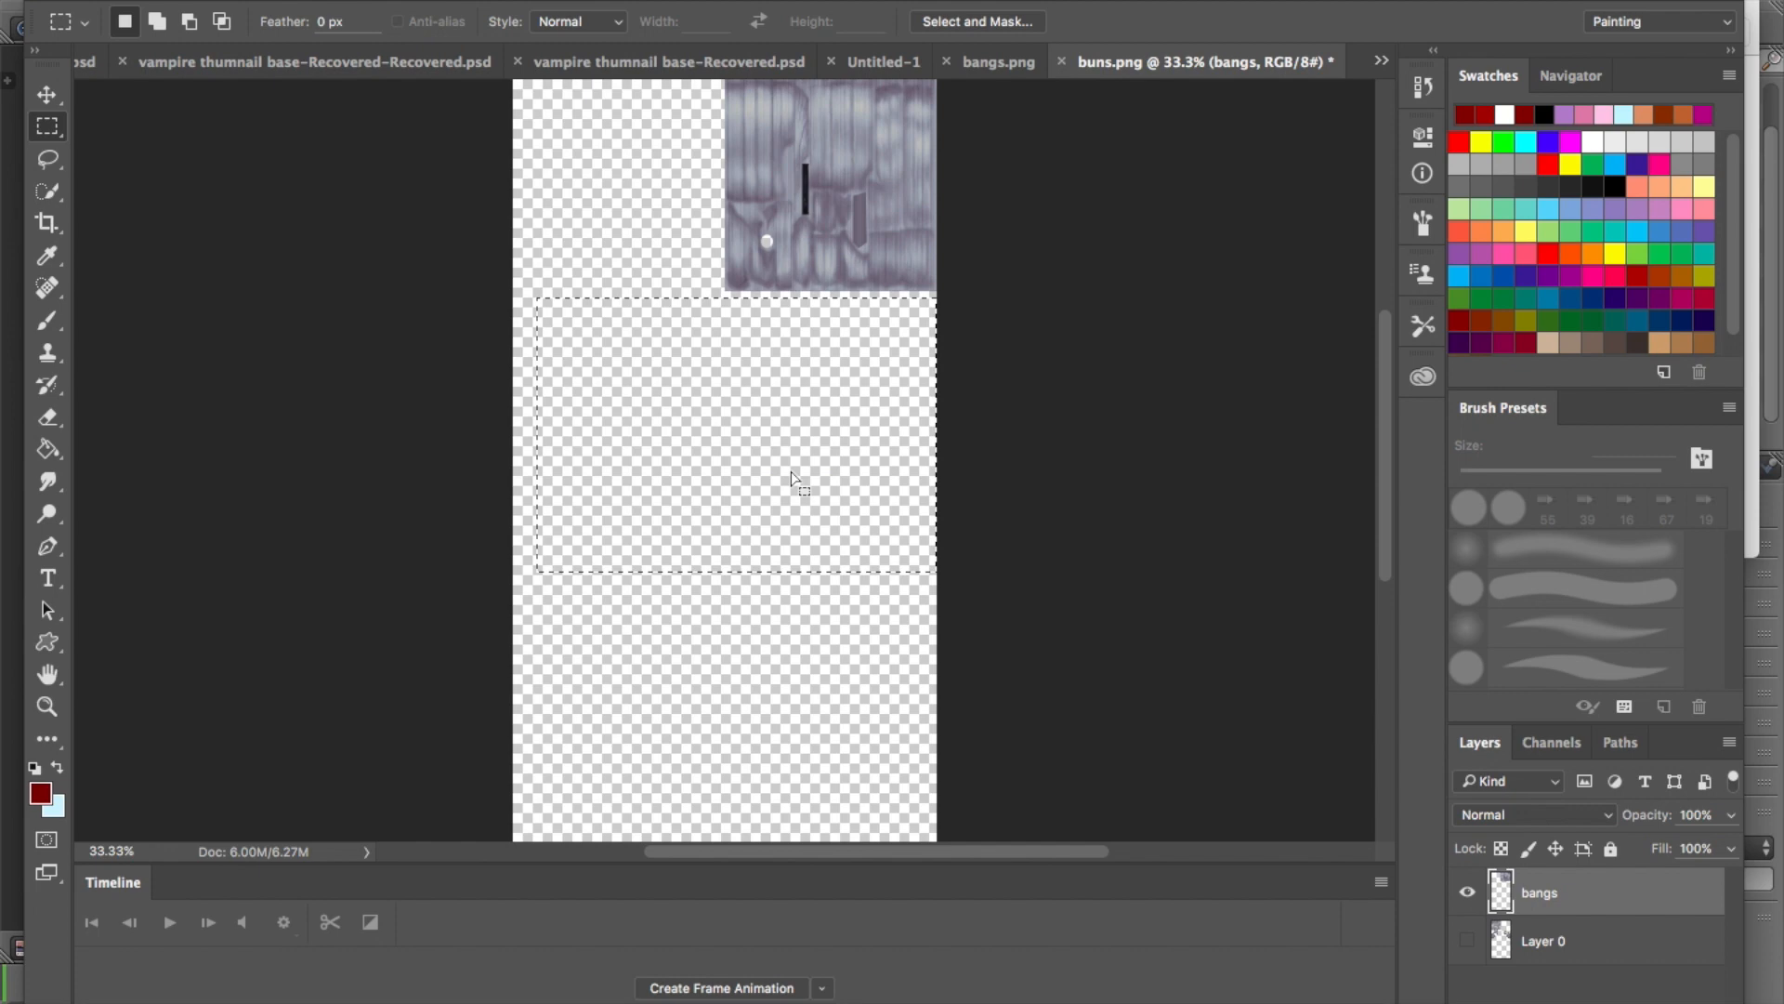
# Select Layer 0 and make it visible again beneath the bangs layer
pyautogui.click(1591, 961)
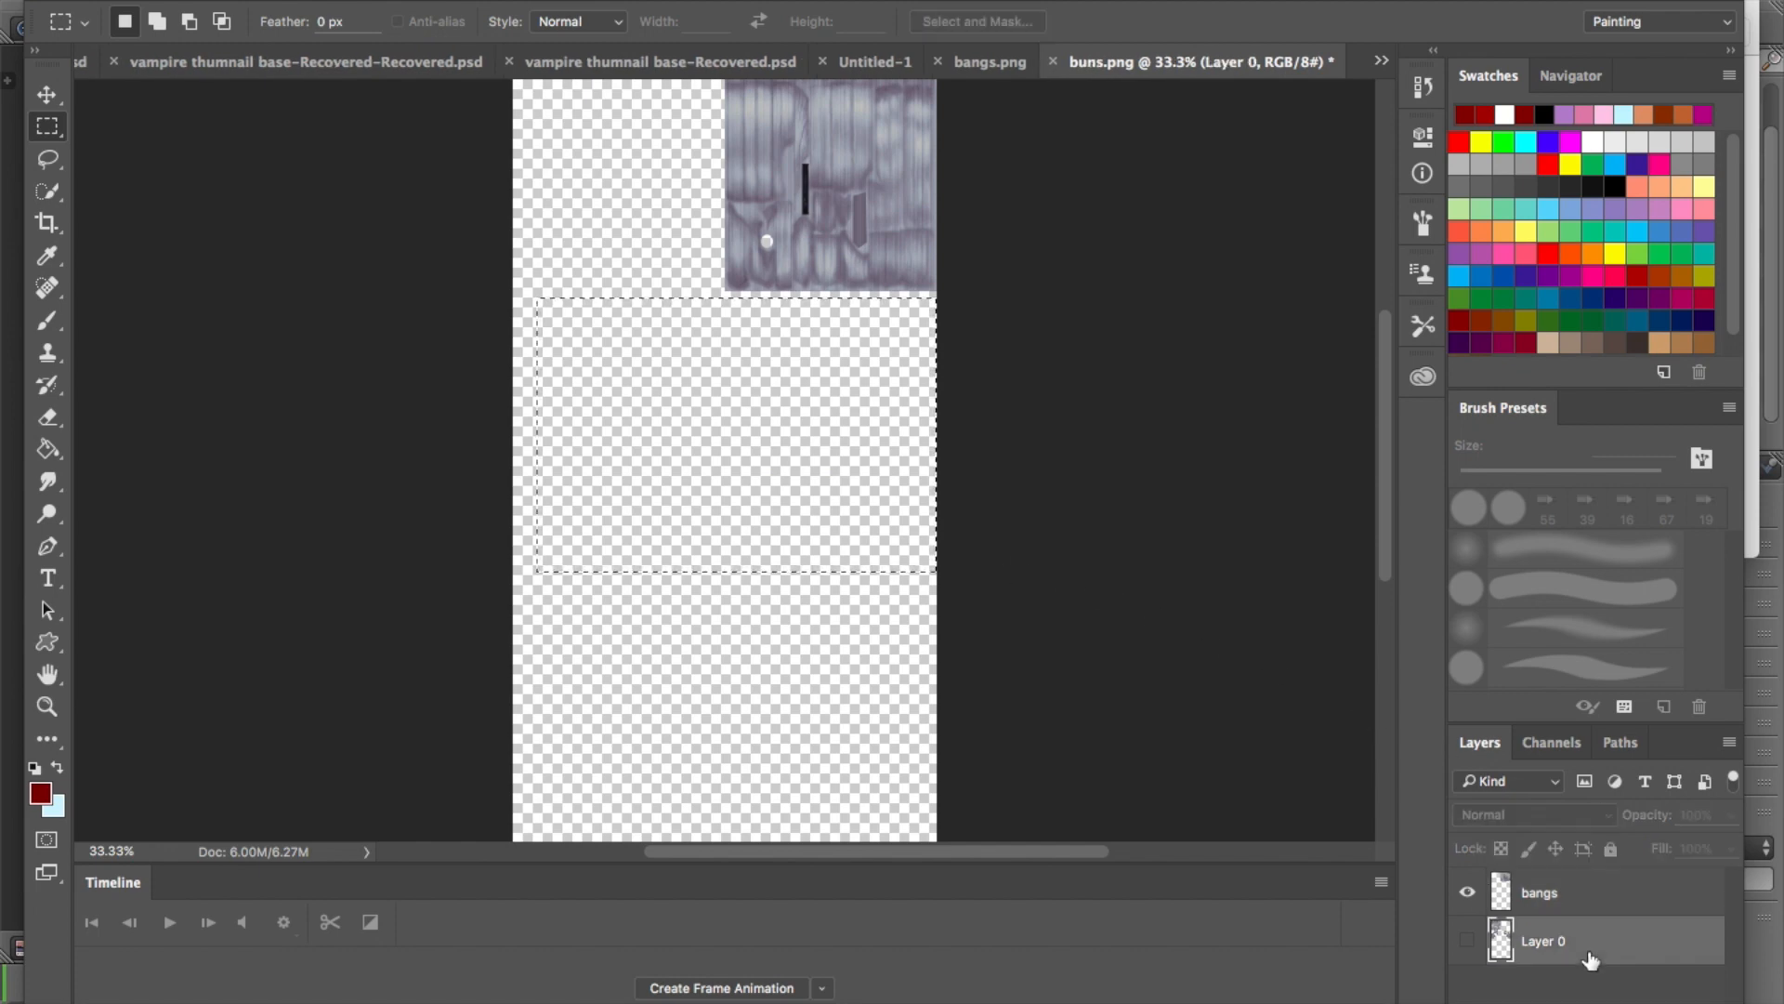
pyautogui.click(1468, 942)
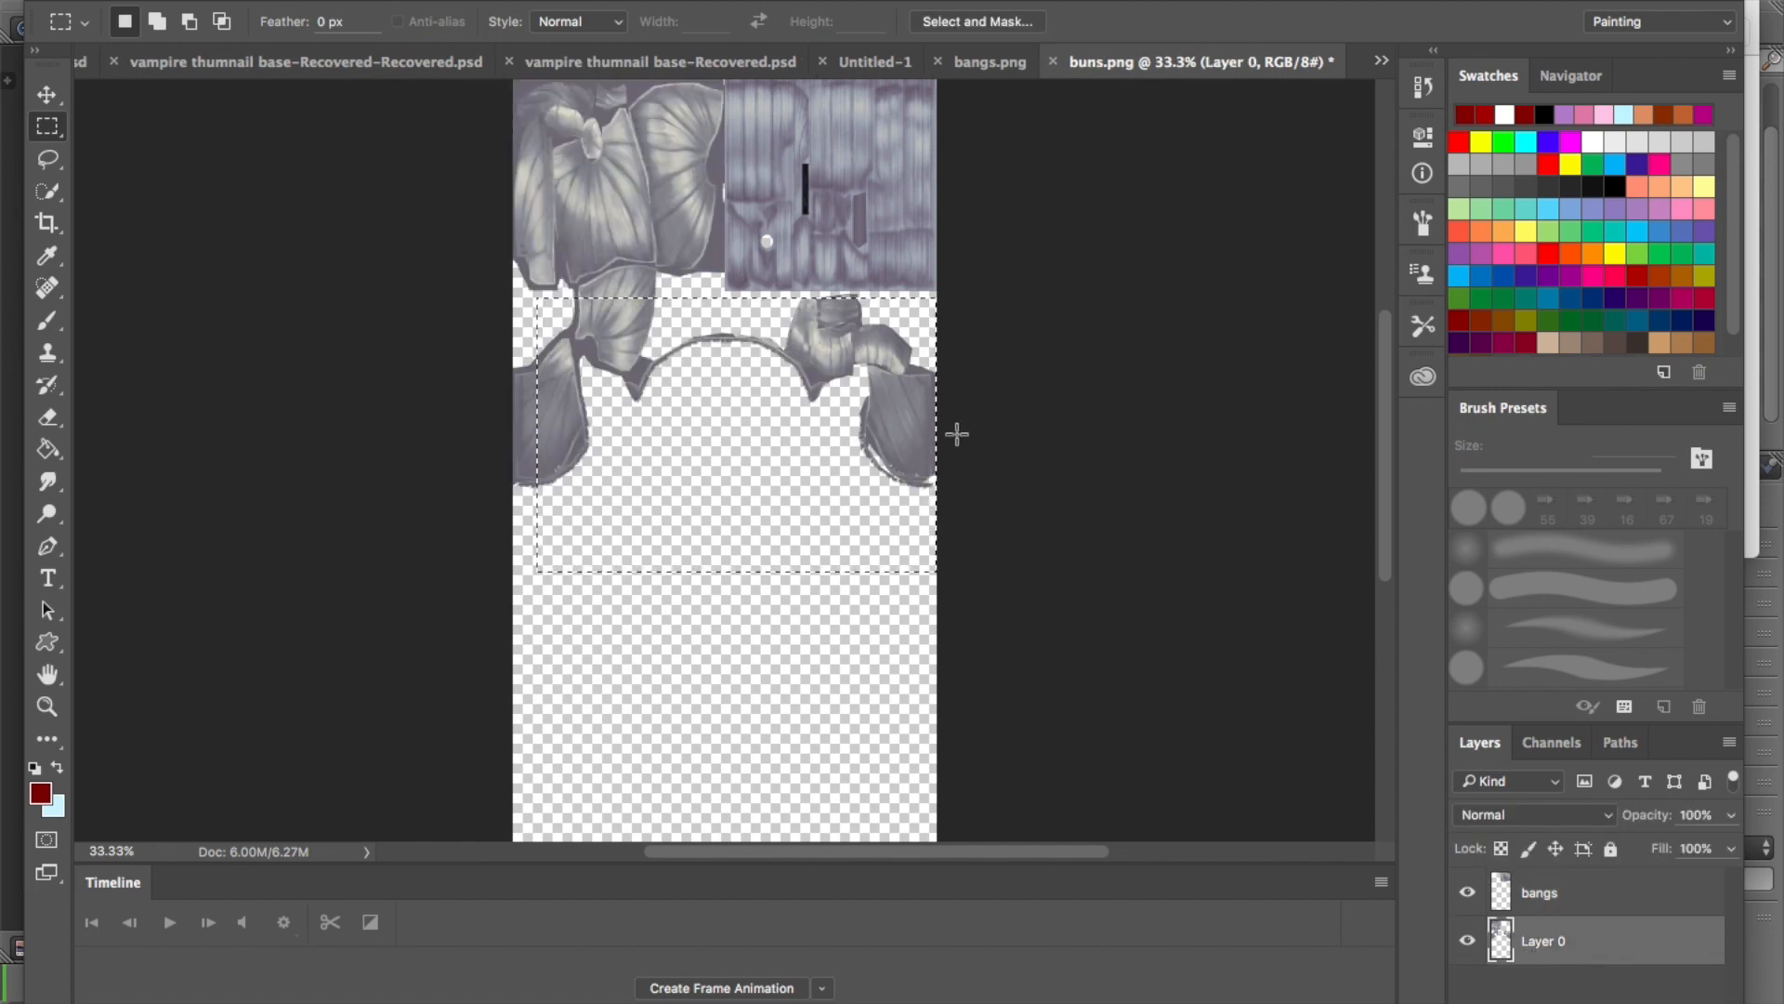
pyautogui.rightClick(1114, 503)
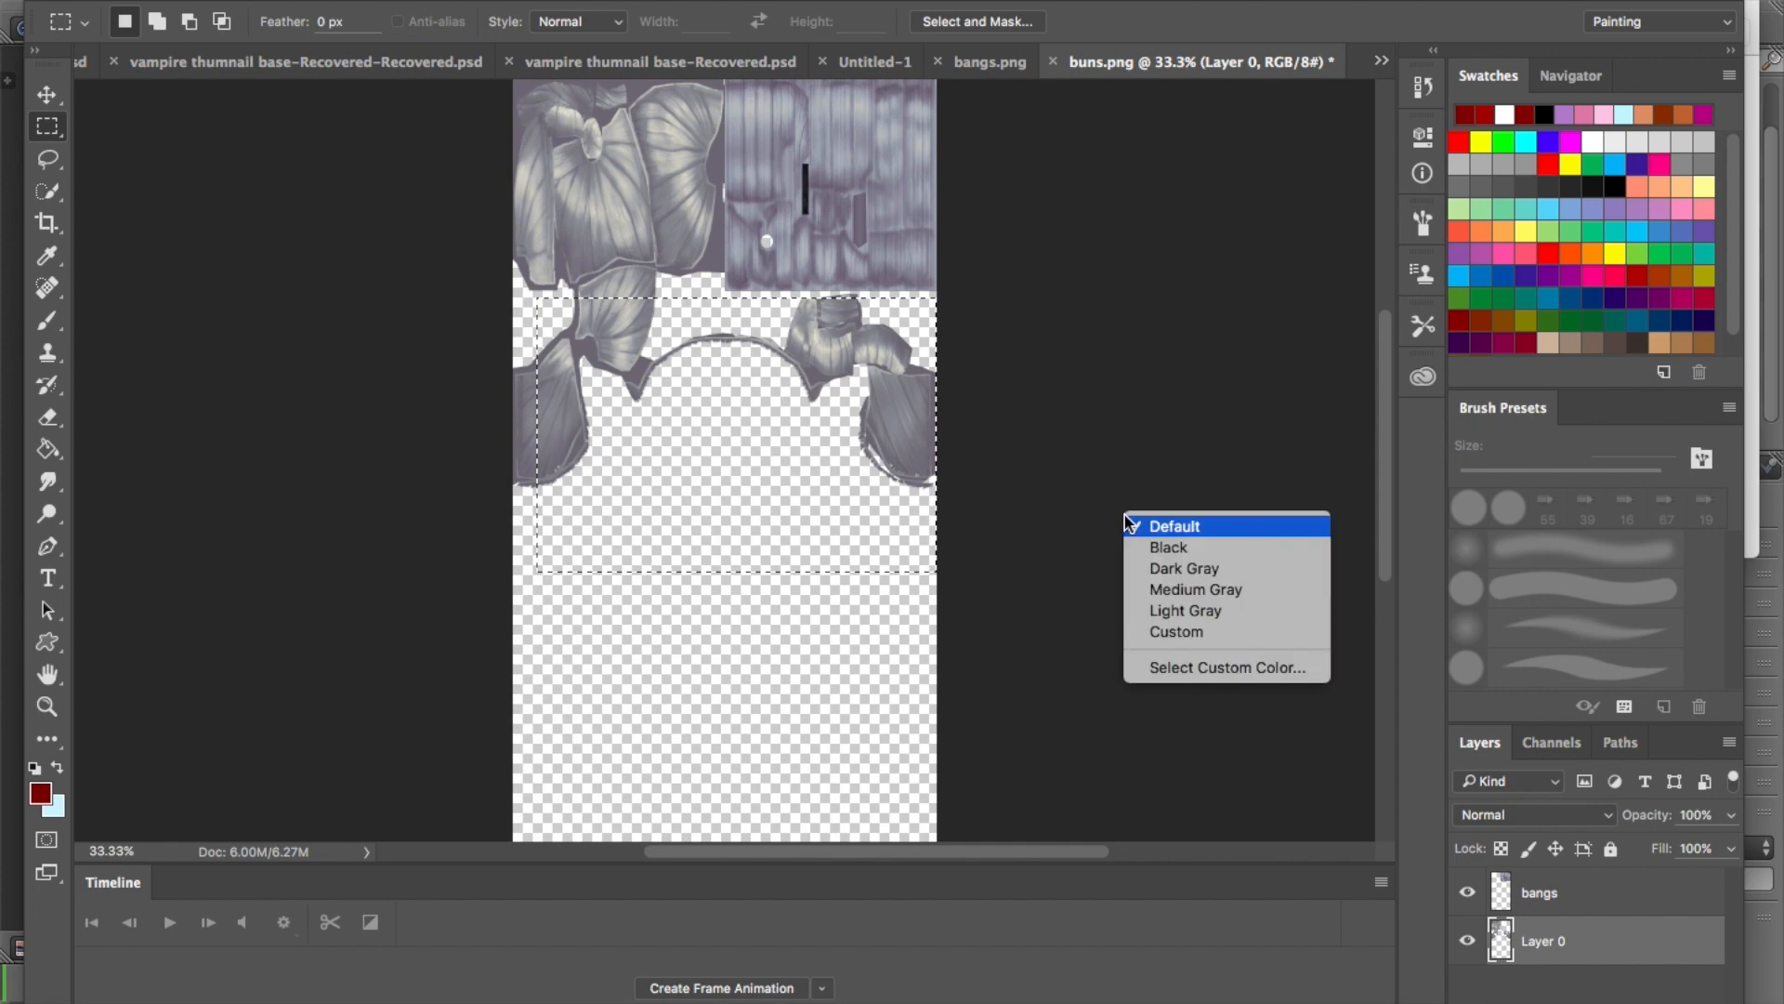
pyautogui.click(1100, 411)
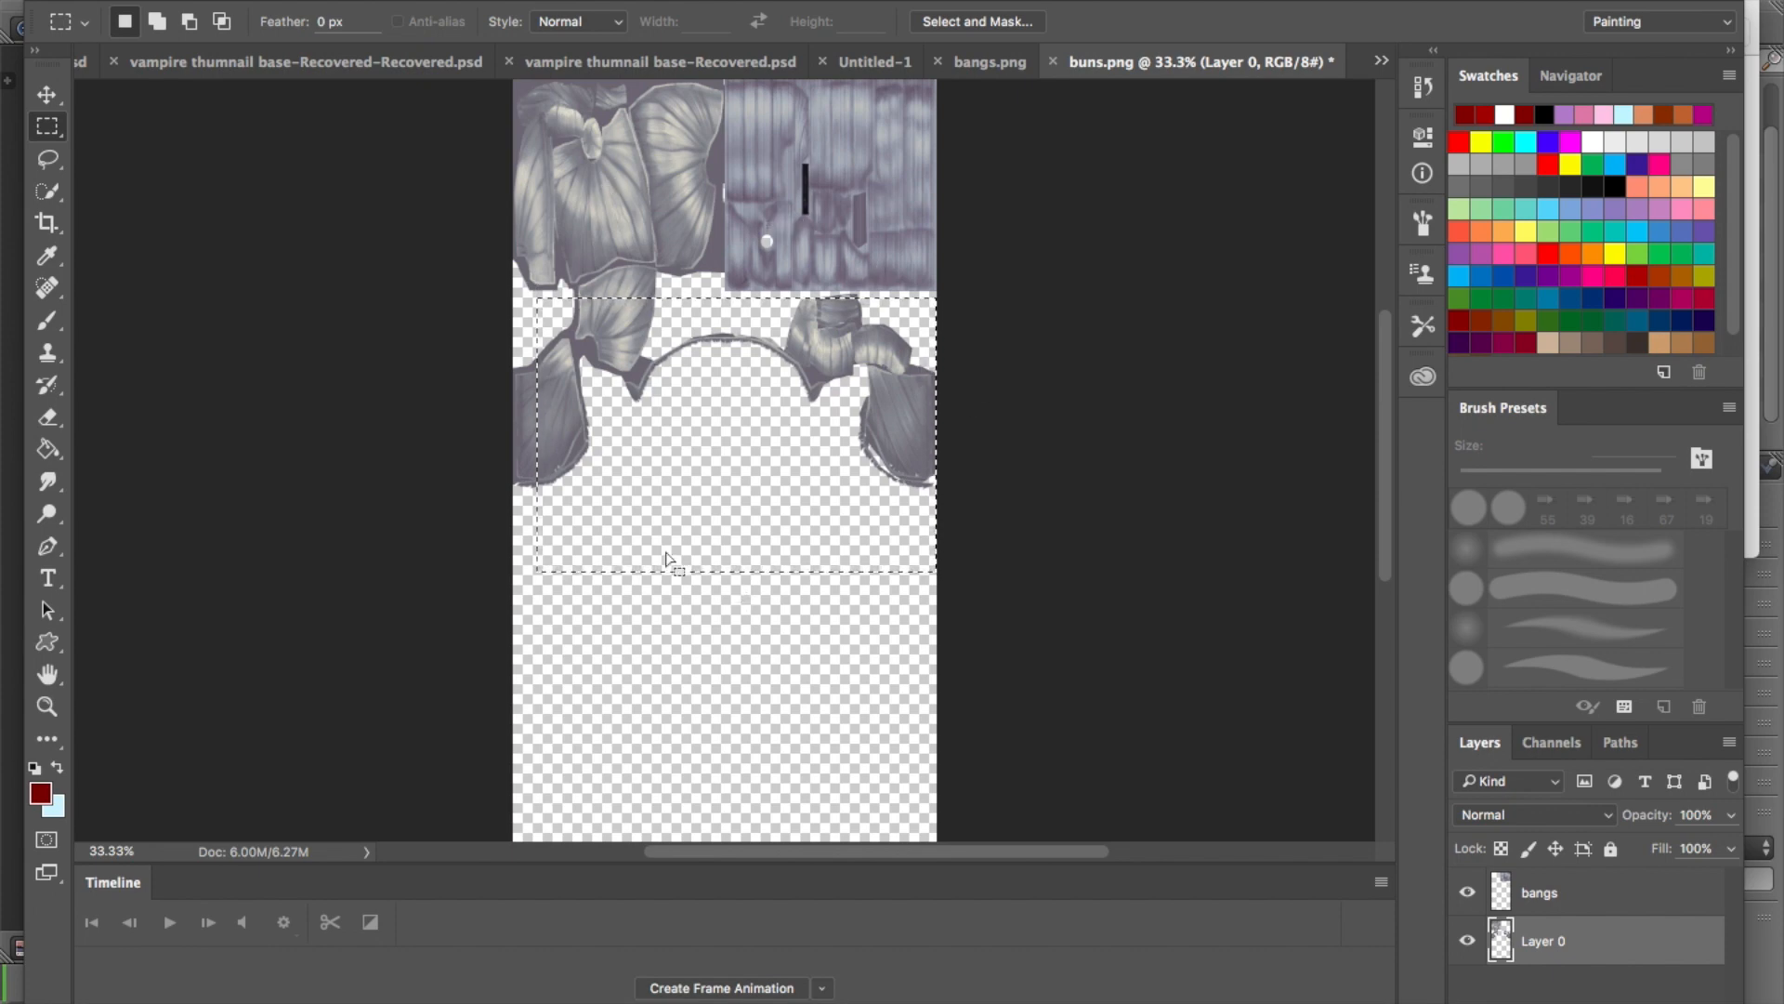
# Save the combined texture to the Desktop as buns copy.png in PNG format with Smallest / Slow compression and no interlacing
pyautogui.click(220, 0)
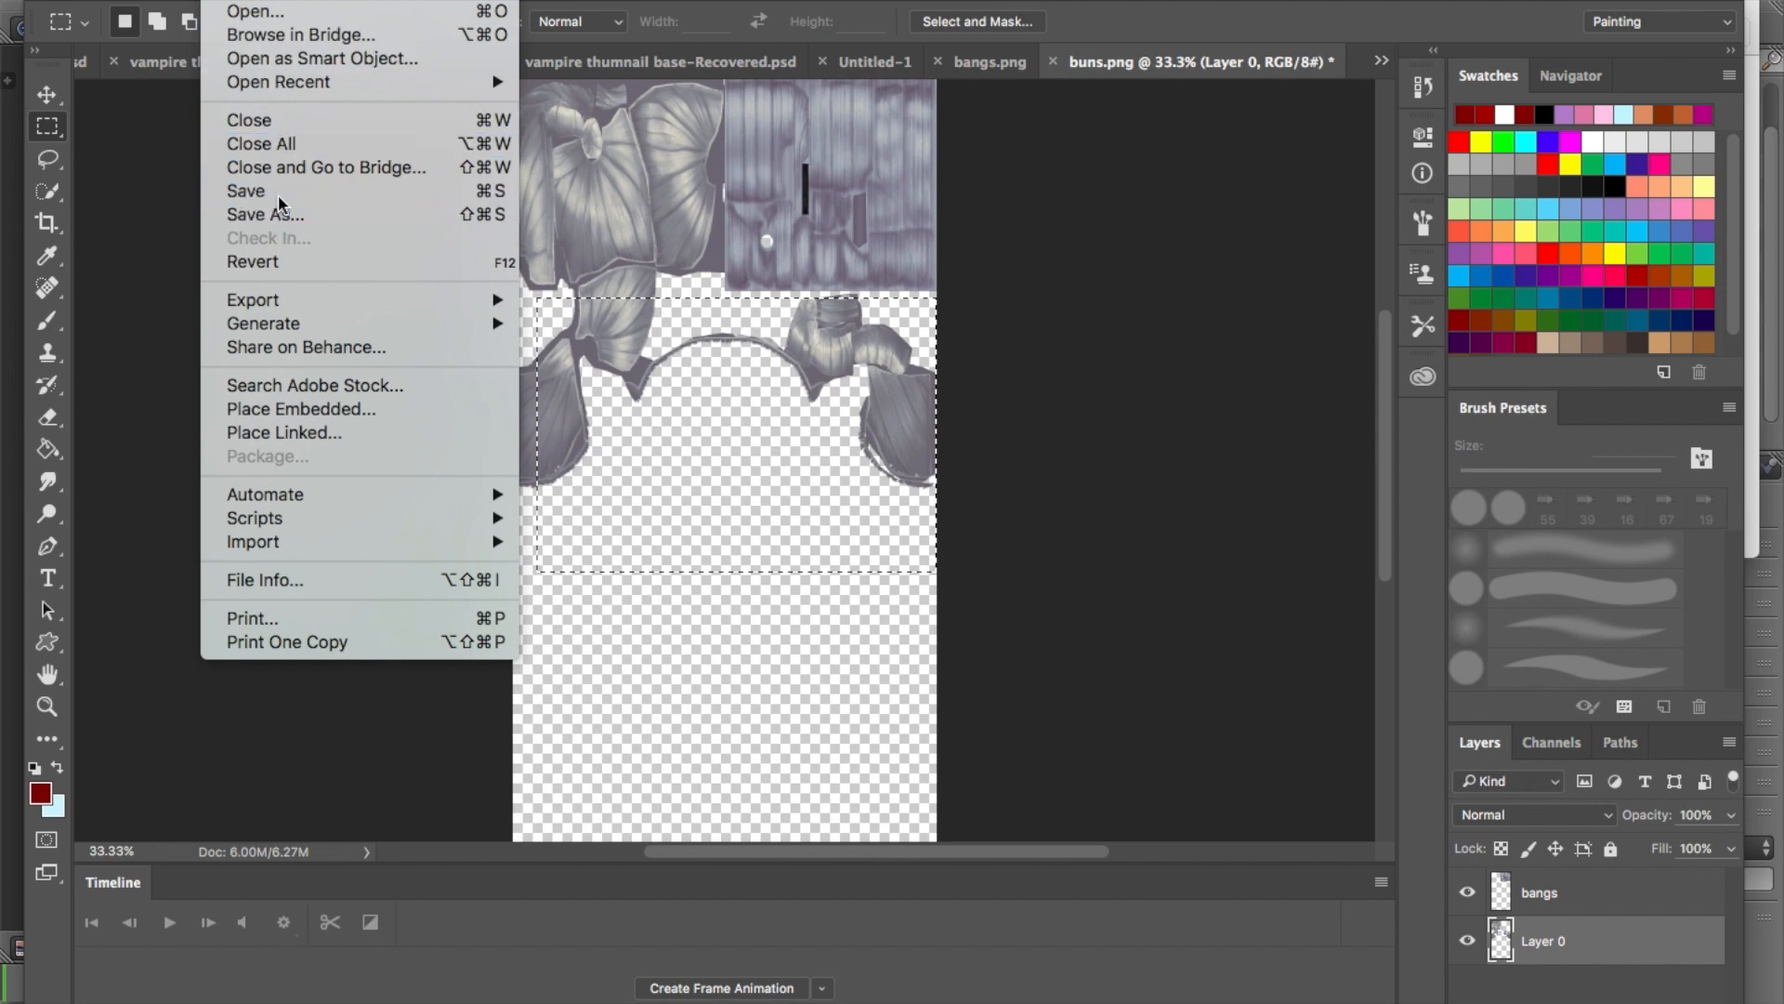
pyautogui.click(277, 219)
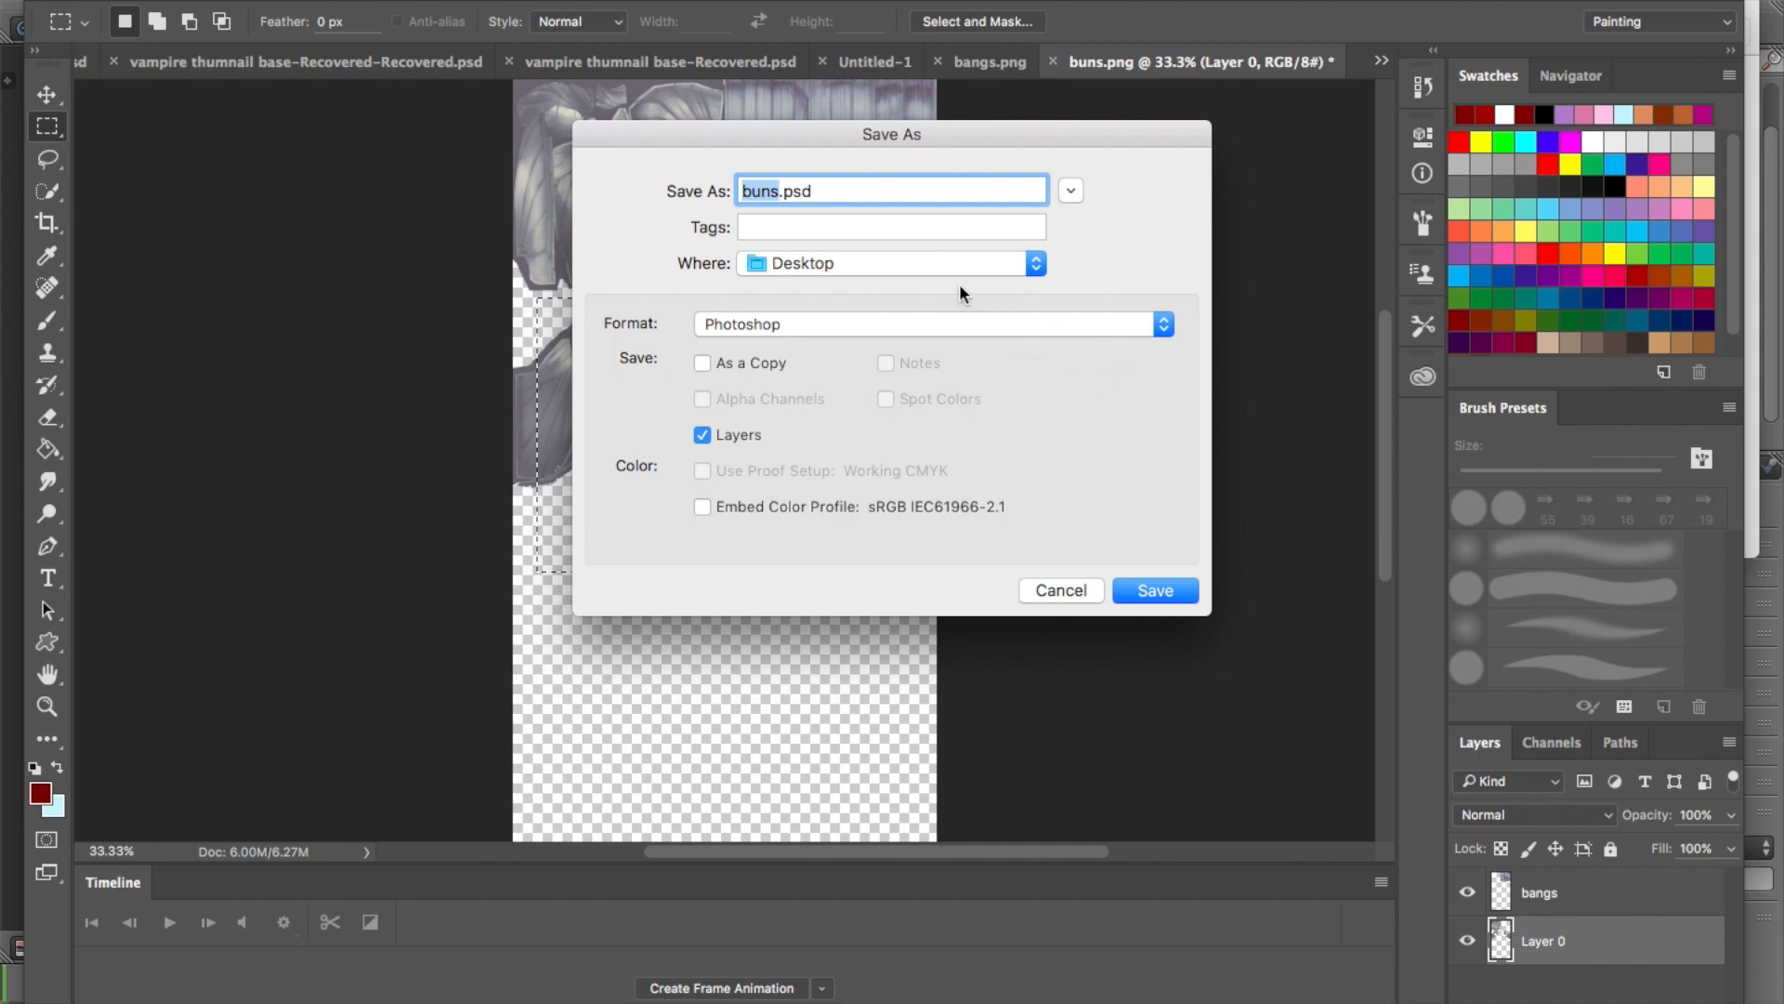
pyautogui.click(1009, 326)
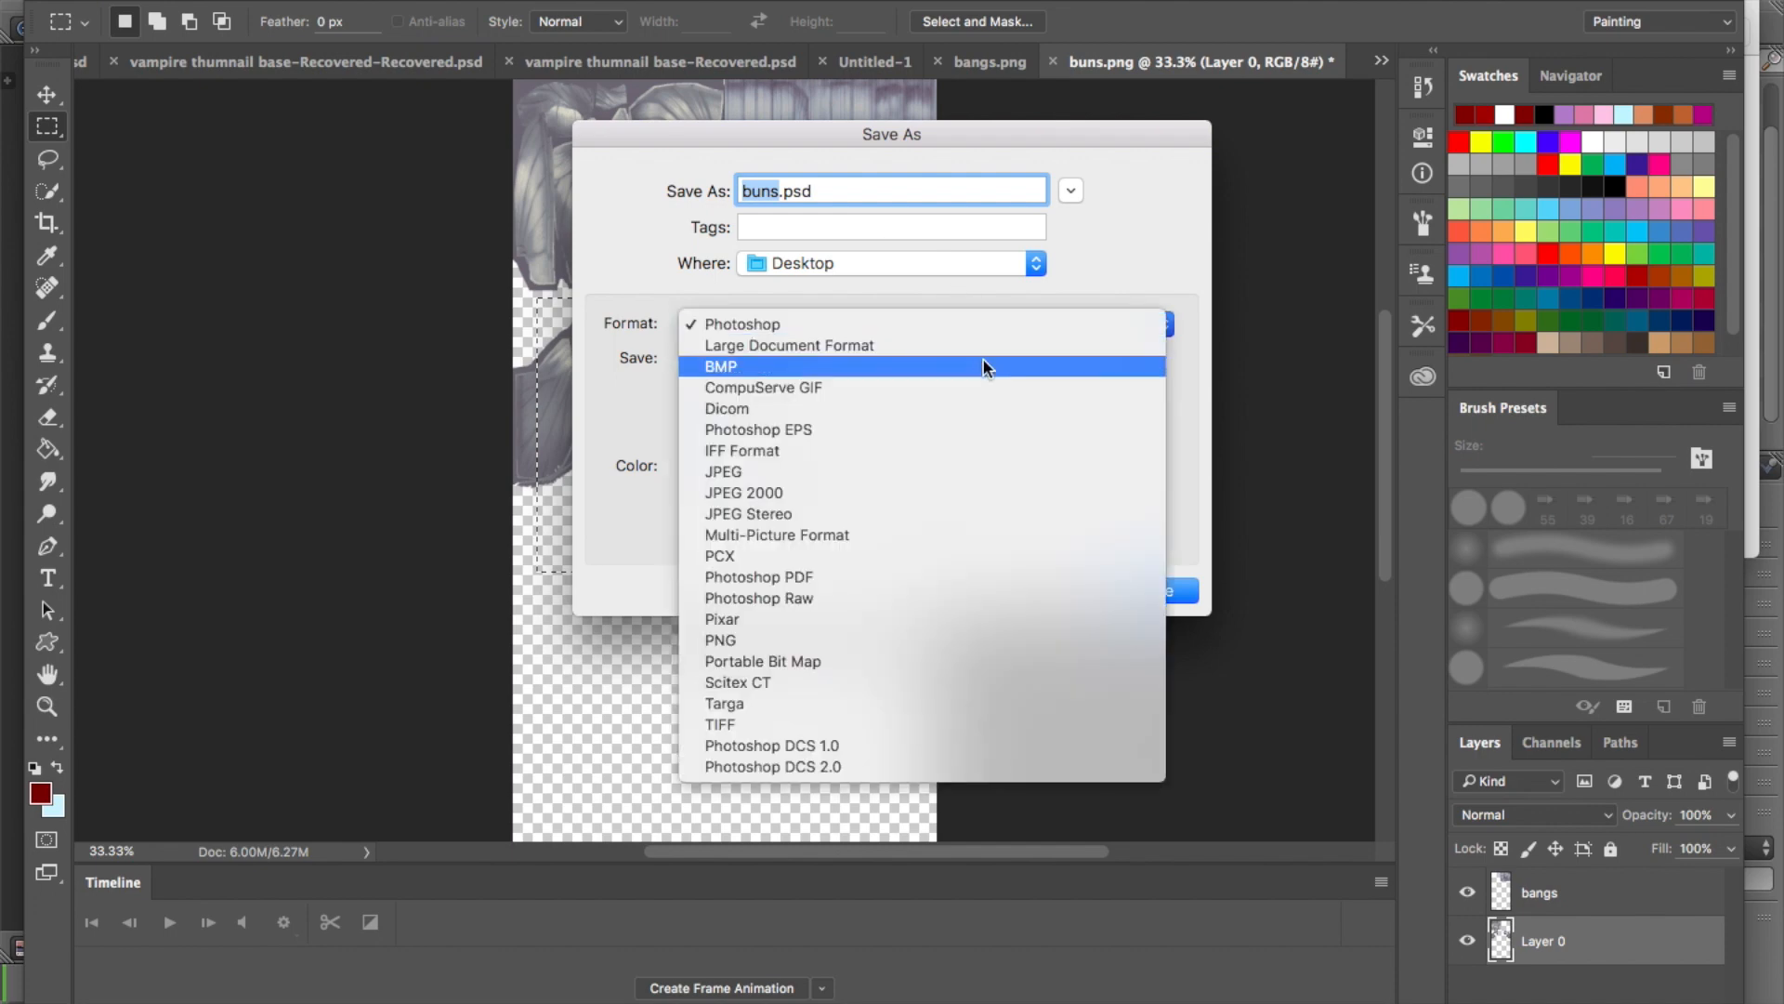
pyautogui.click(824, 642)
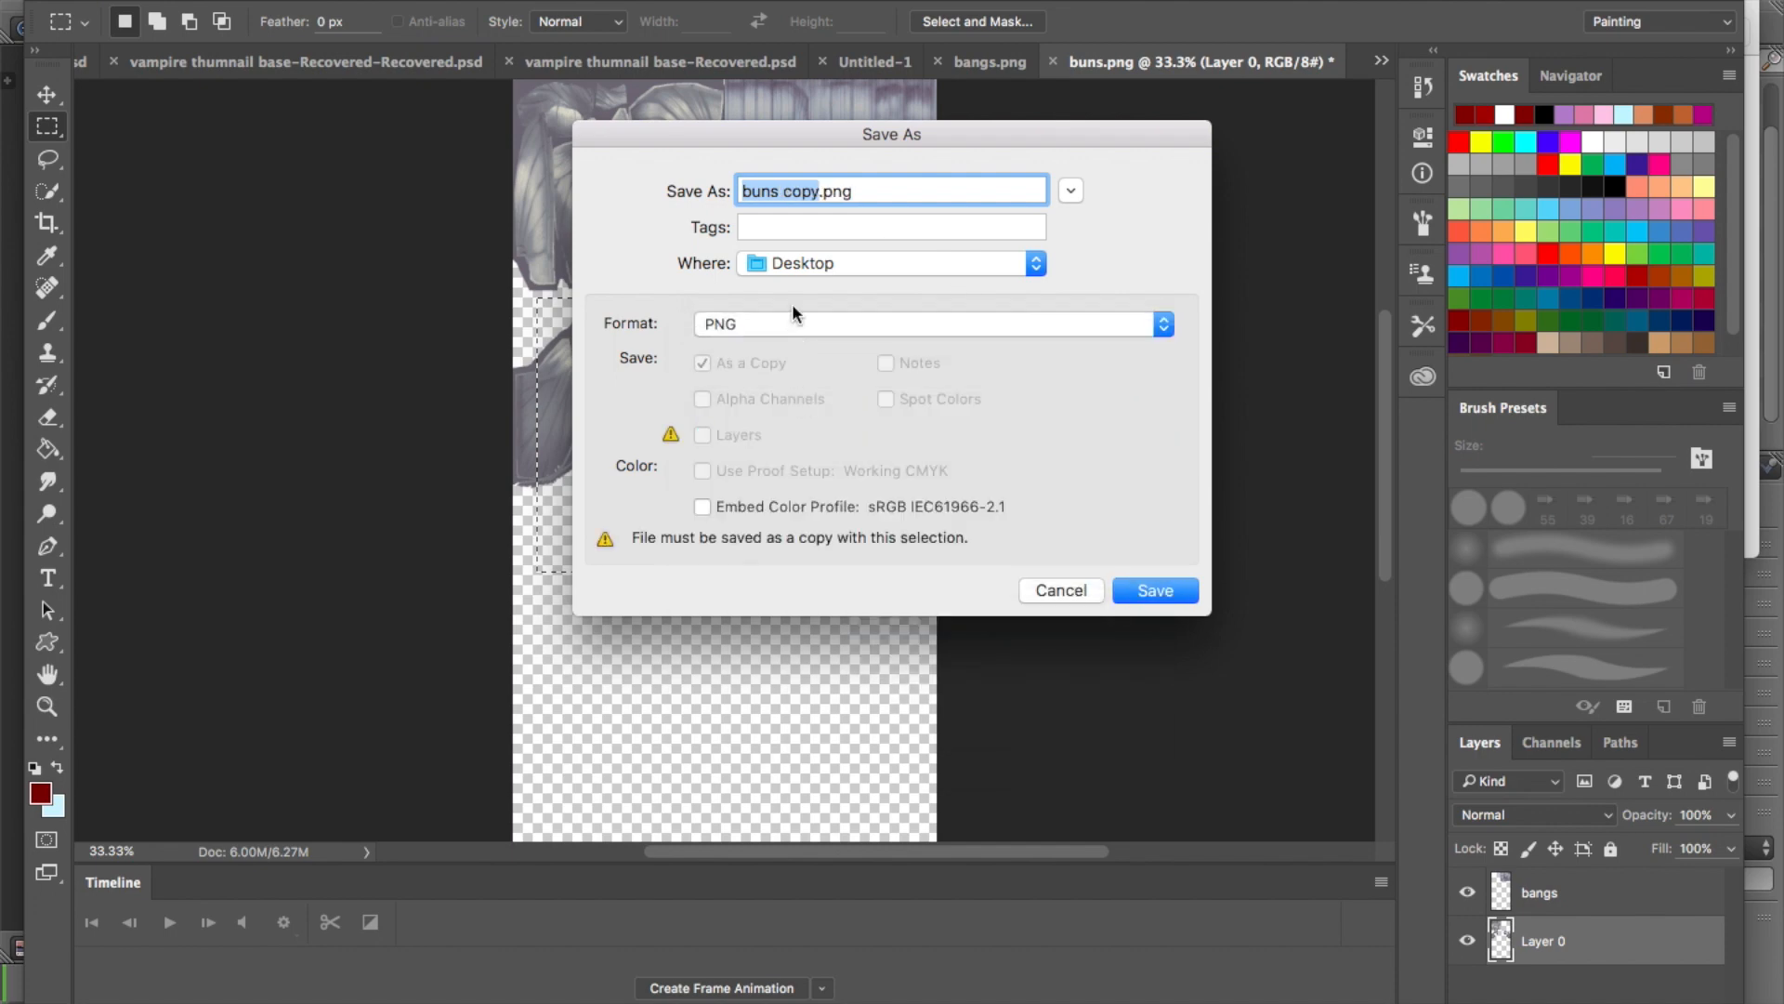
pyautogui.click(1155, 593)
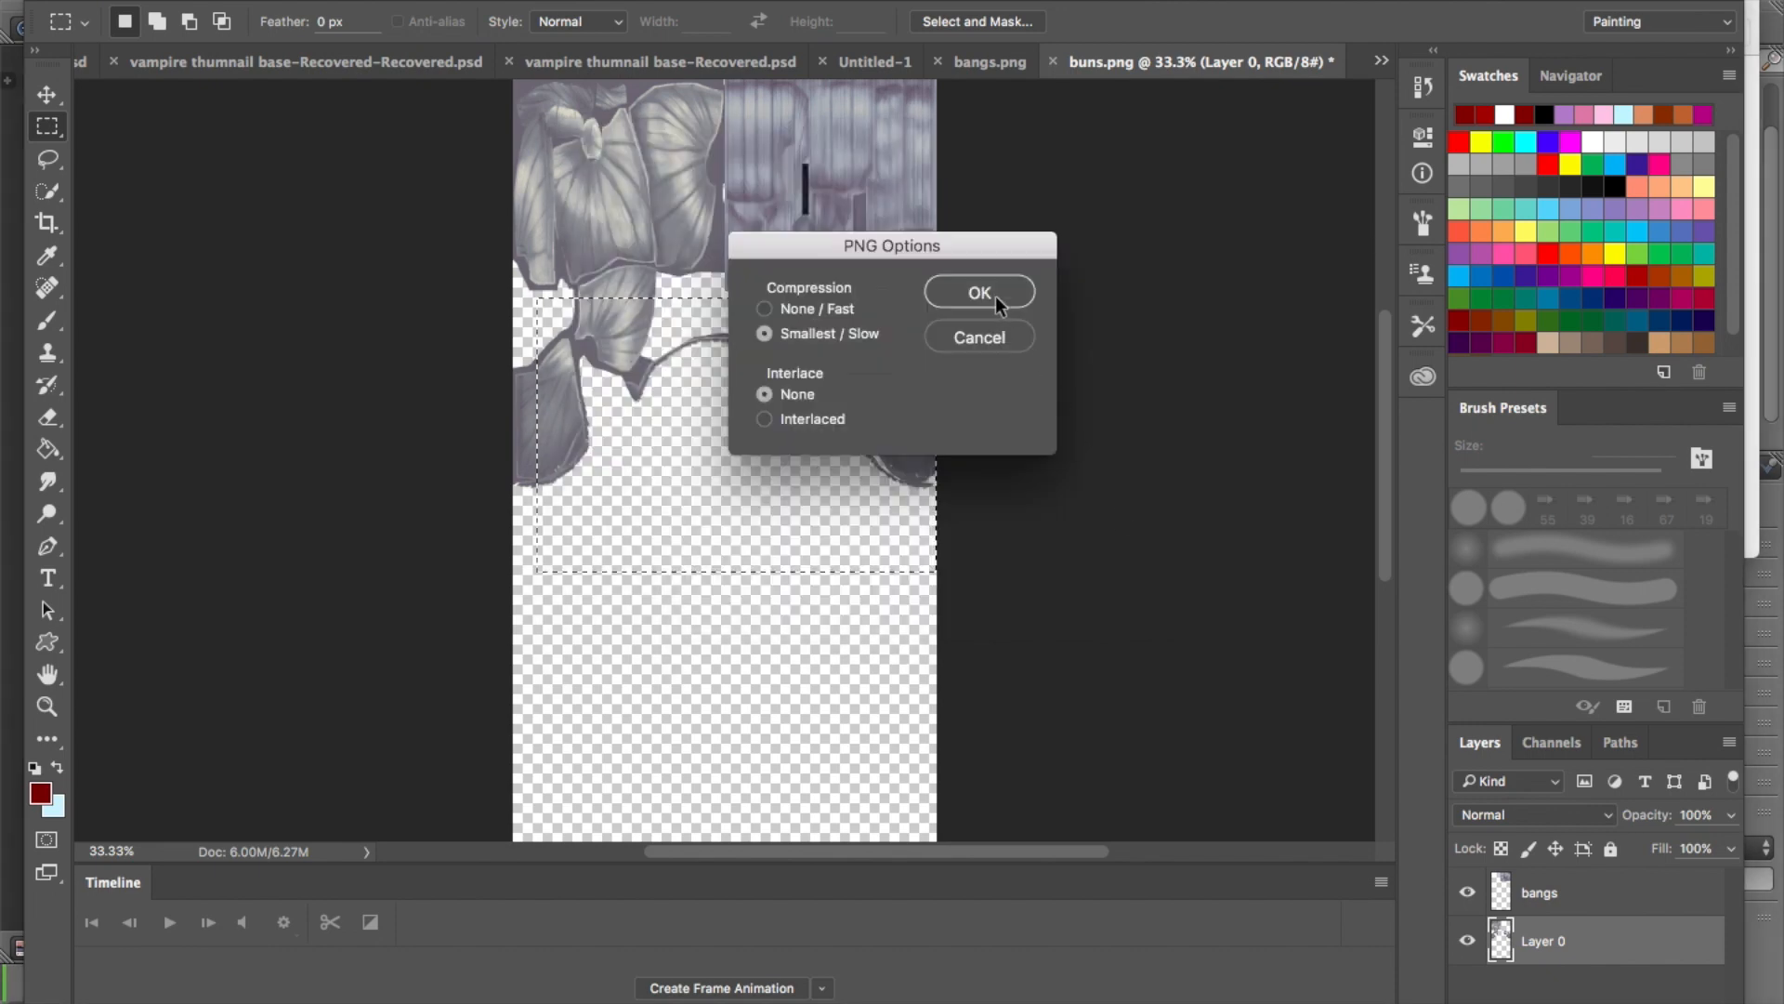
pyautogui.click(994, 297)
# Minimize Photoshop, the Desktop folder and the bangs.package window to reach the Sims 4 Studio start window
pyautogui.moveTo(996, 297); pyautogui.dragTo(537, 571)
pyautogui.moveTo(168, 0)
pyautogui.mouseDown()
pyautogui.moveTo(226, 133)
pyautogui.moveTo(153, 15)
pyautogui.mouseUp()
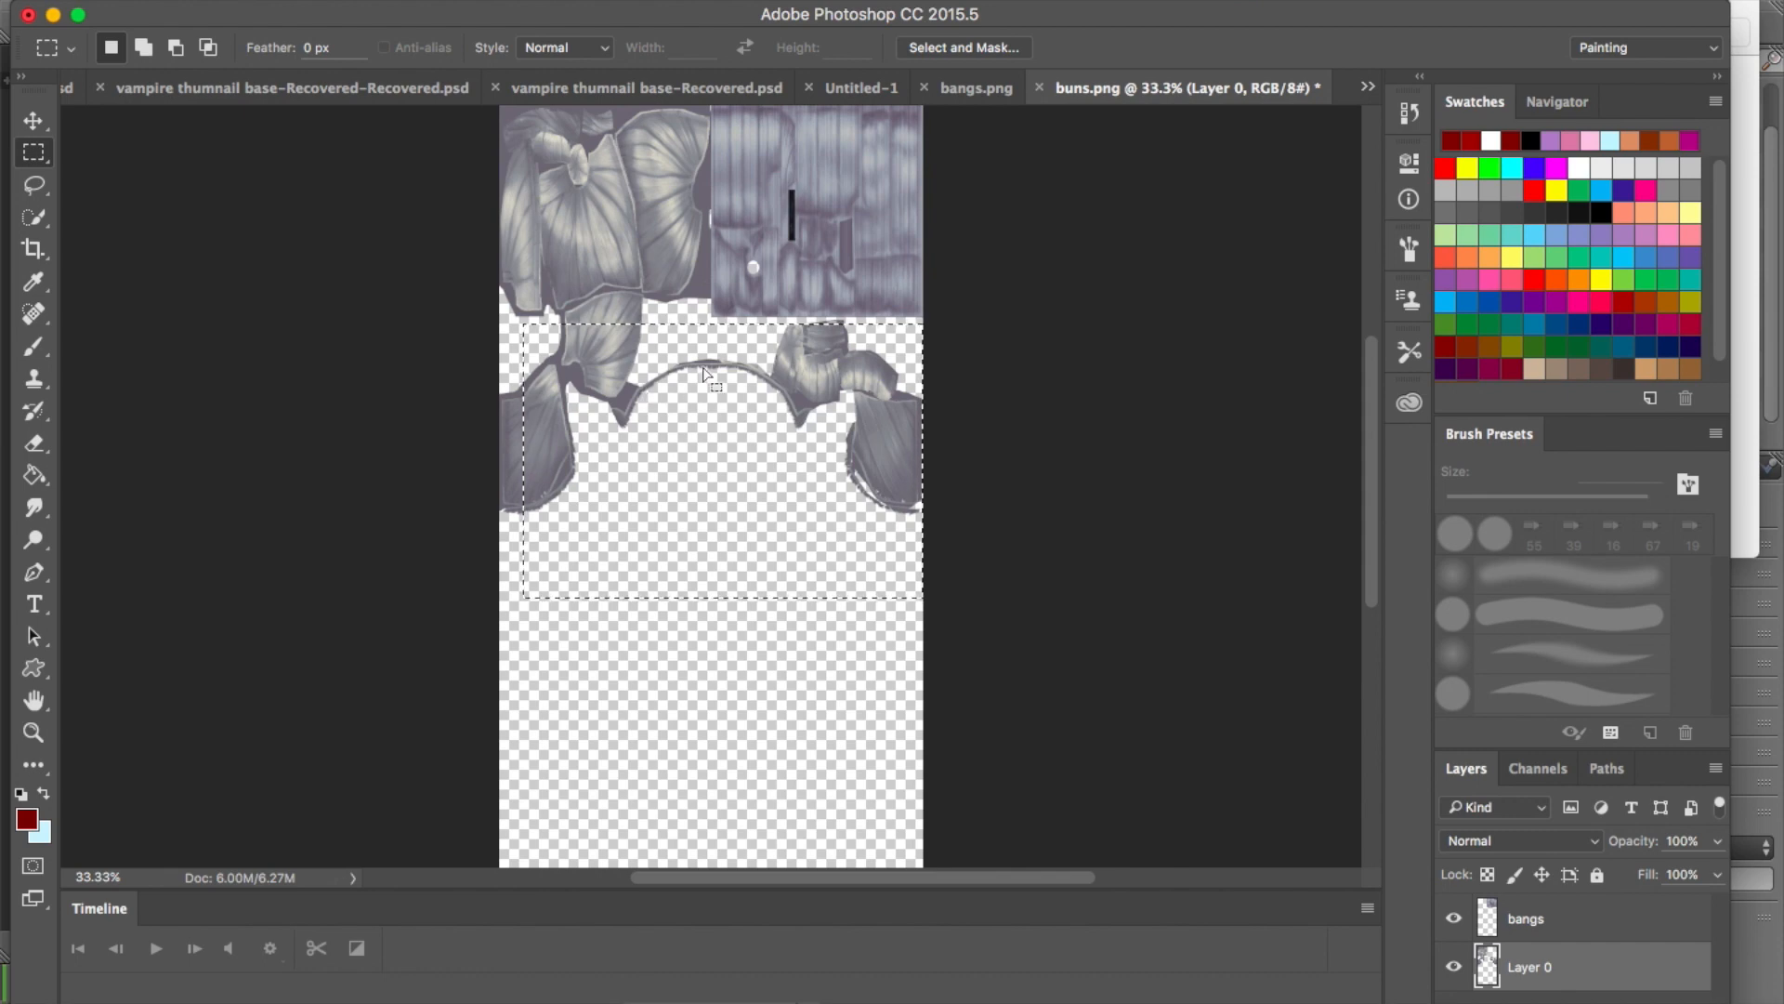
pyautogui.click(53, 14)
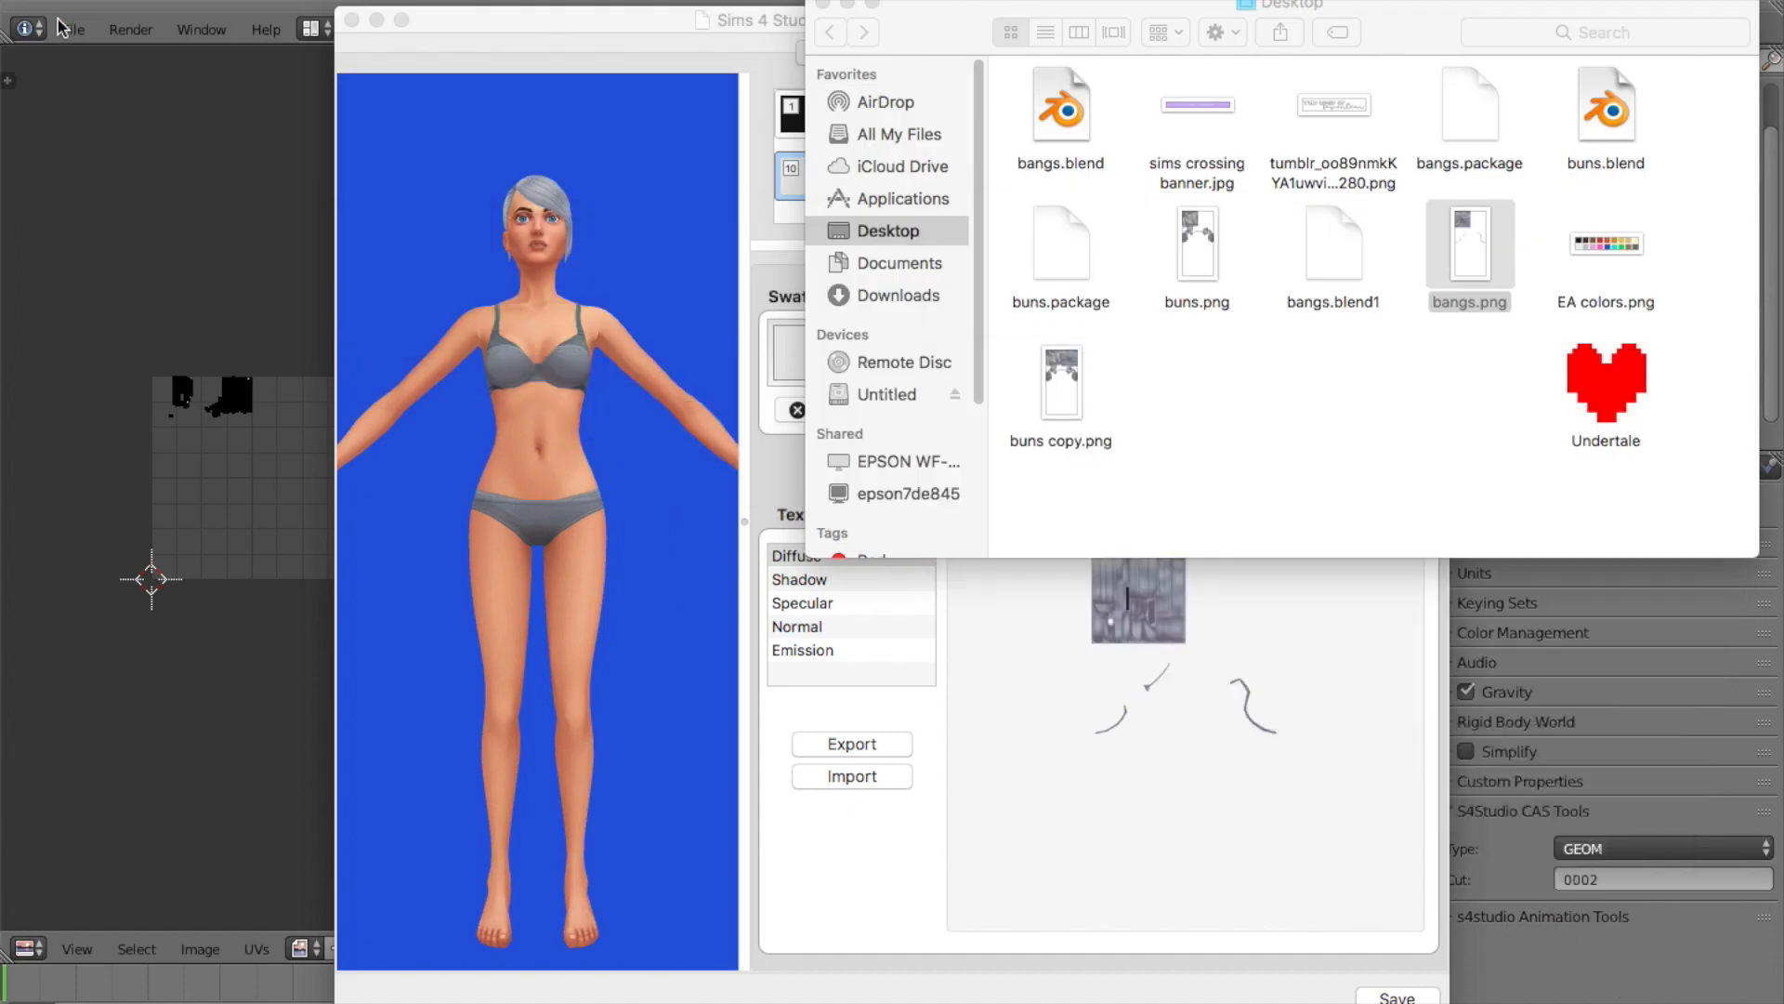
pyautogui.click(855, 11)
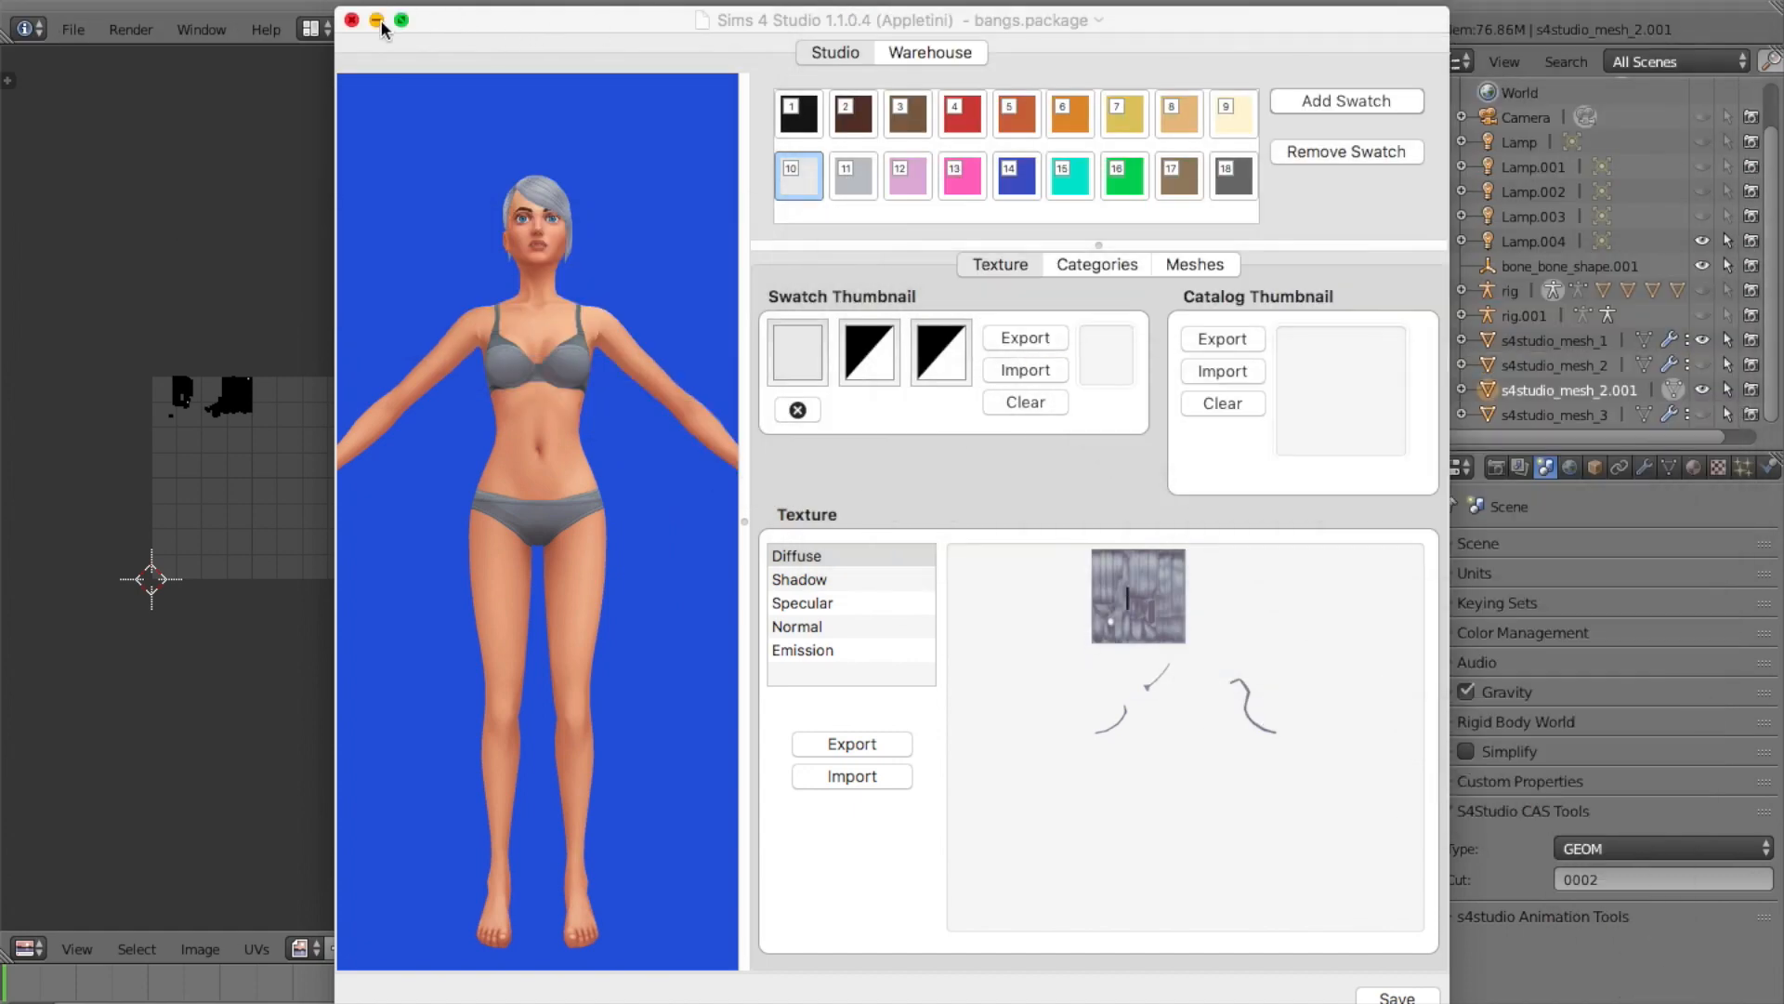
pyautogui.click(381, 20)
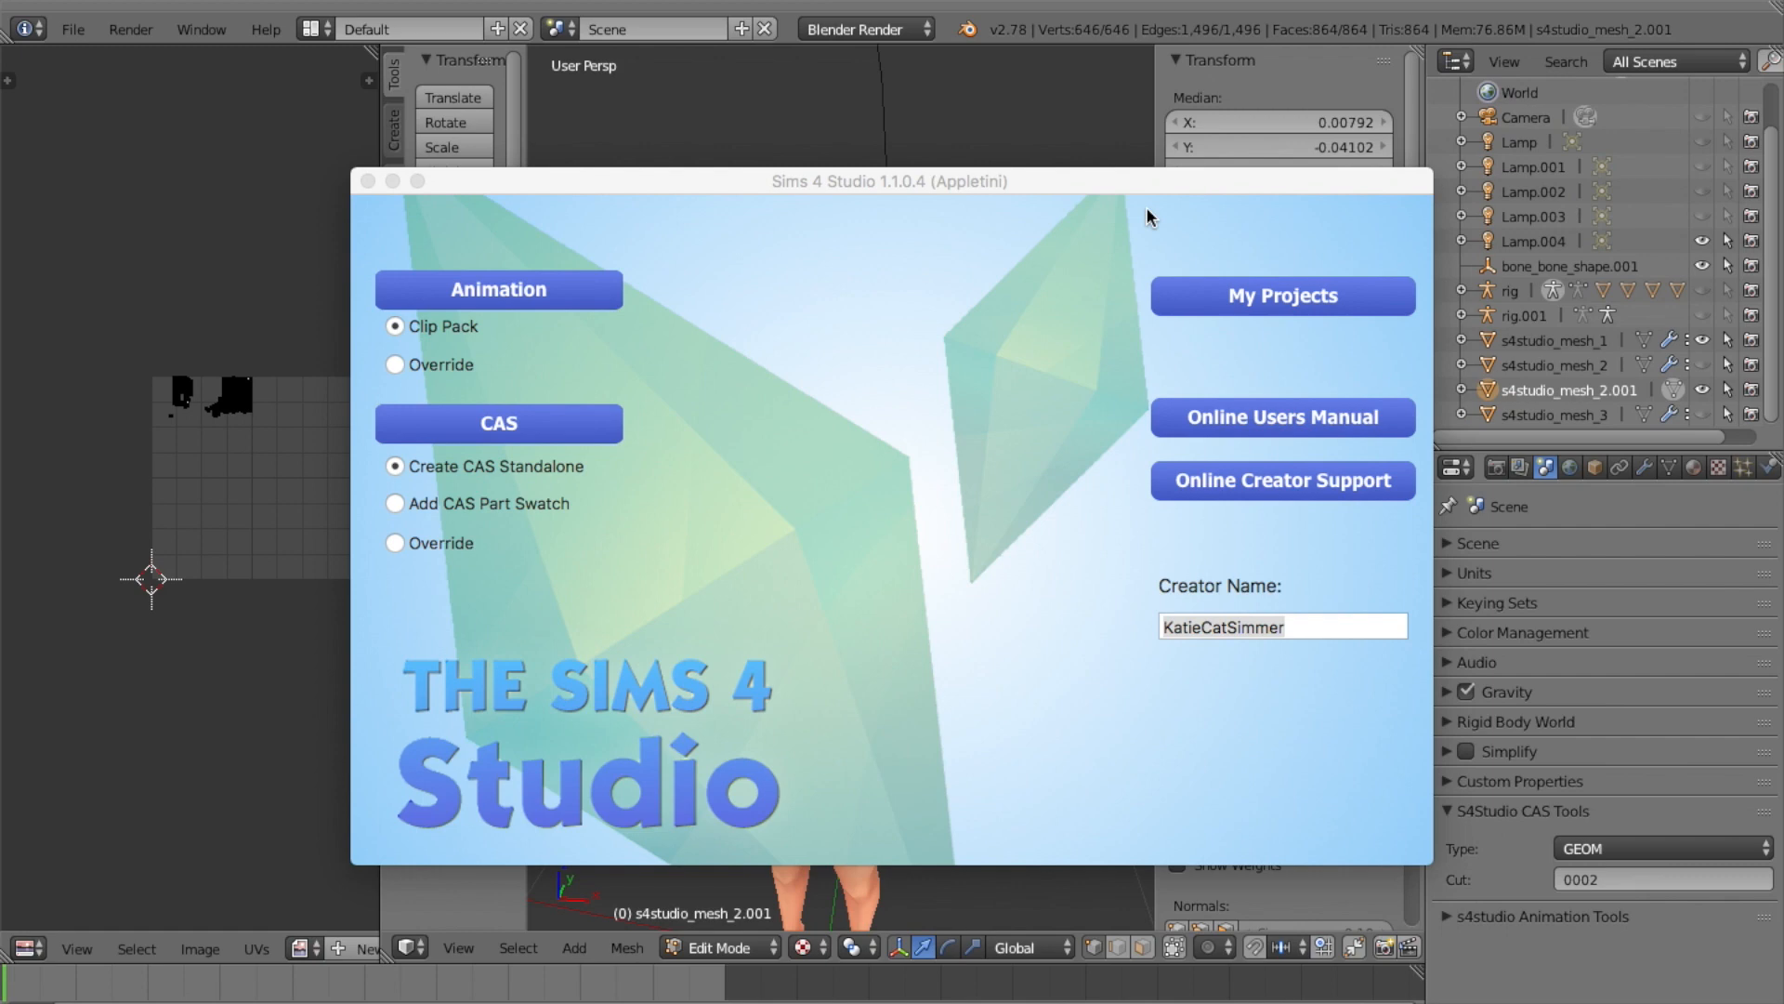
# Open buns.package from the Desktop as a Sims 4 Studio project and select swatch 10
pyautogui.click(1202, 290)
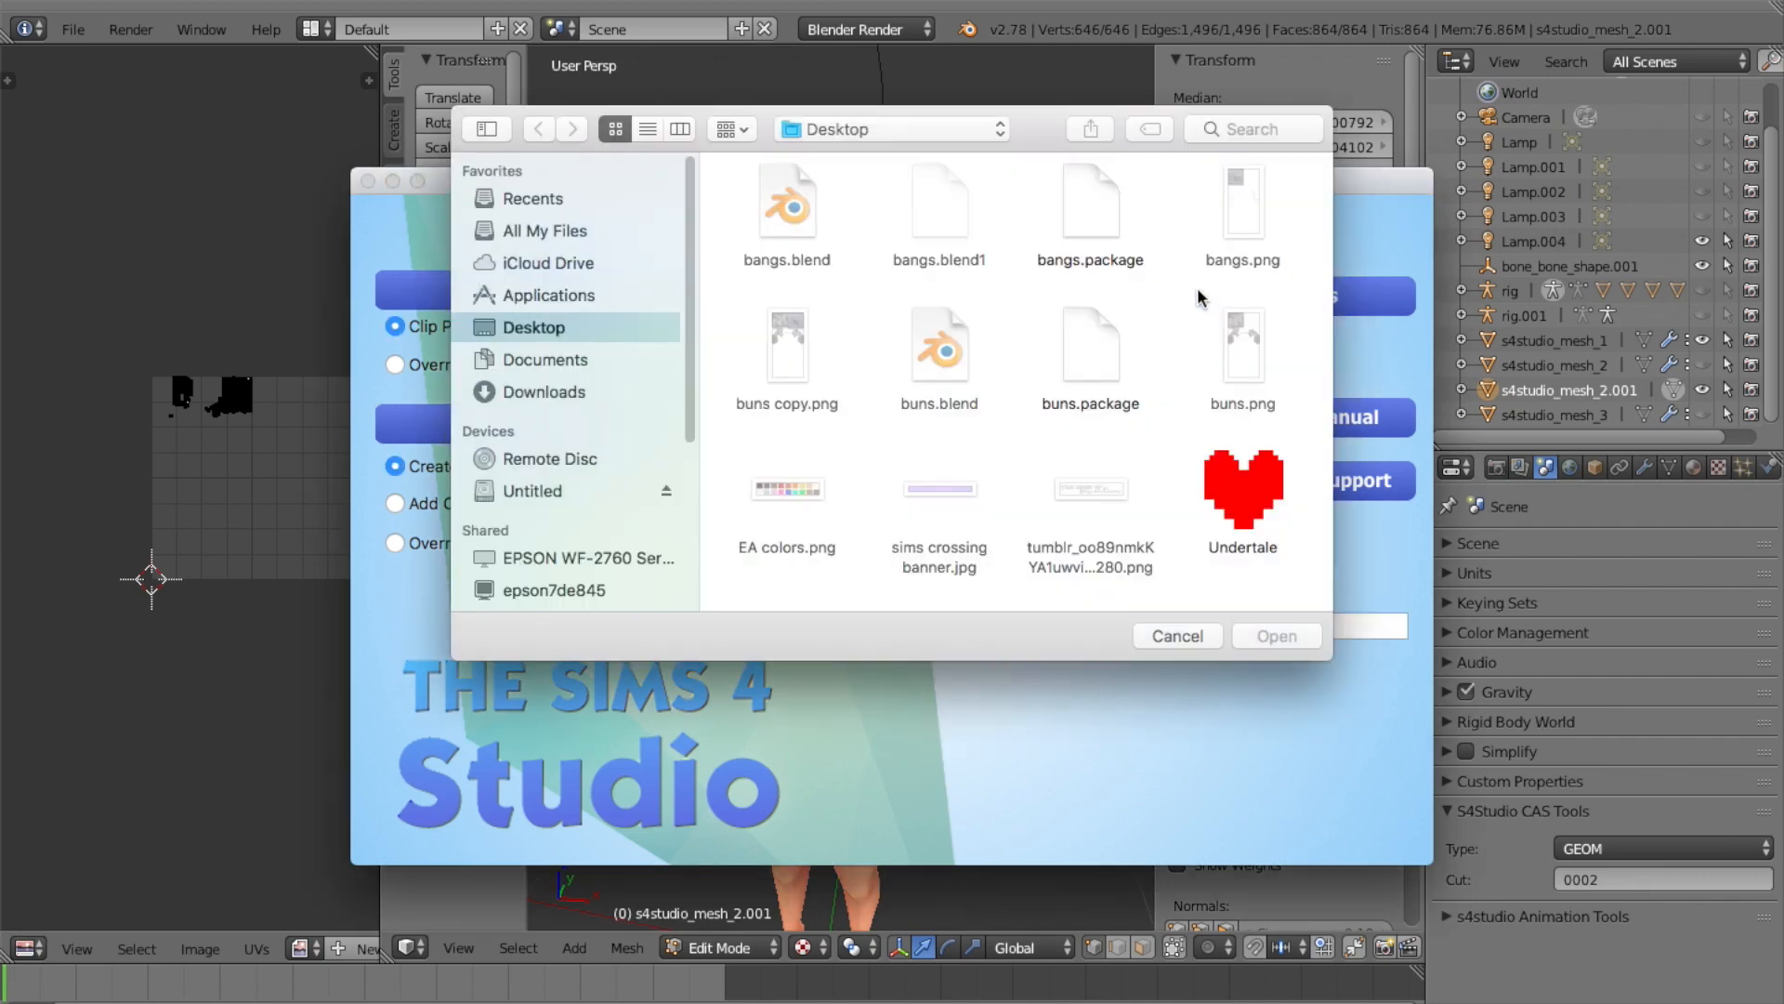
pyautogui.click(1093, 349)
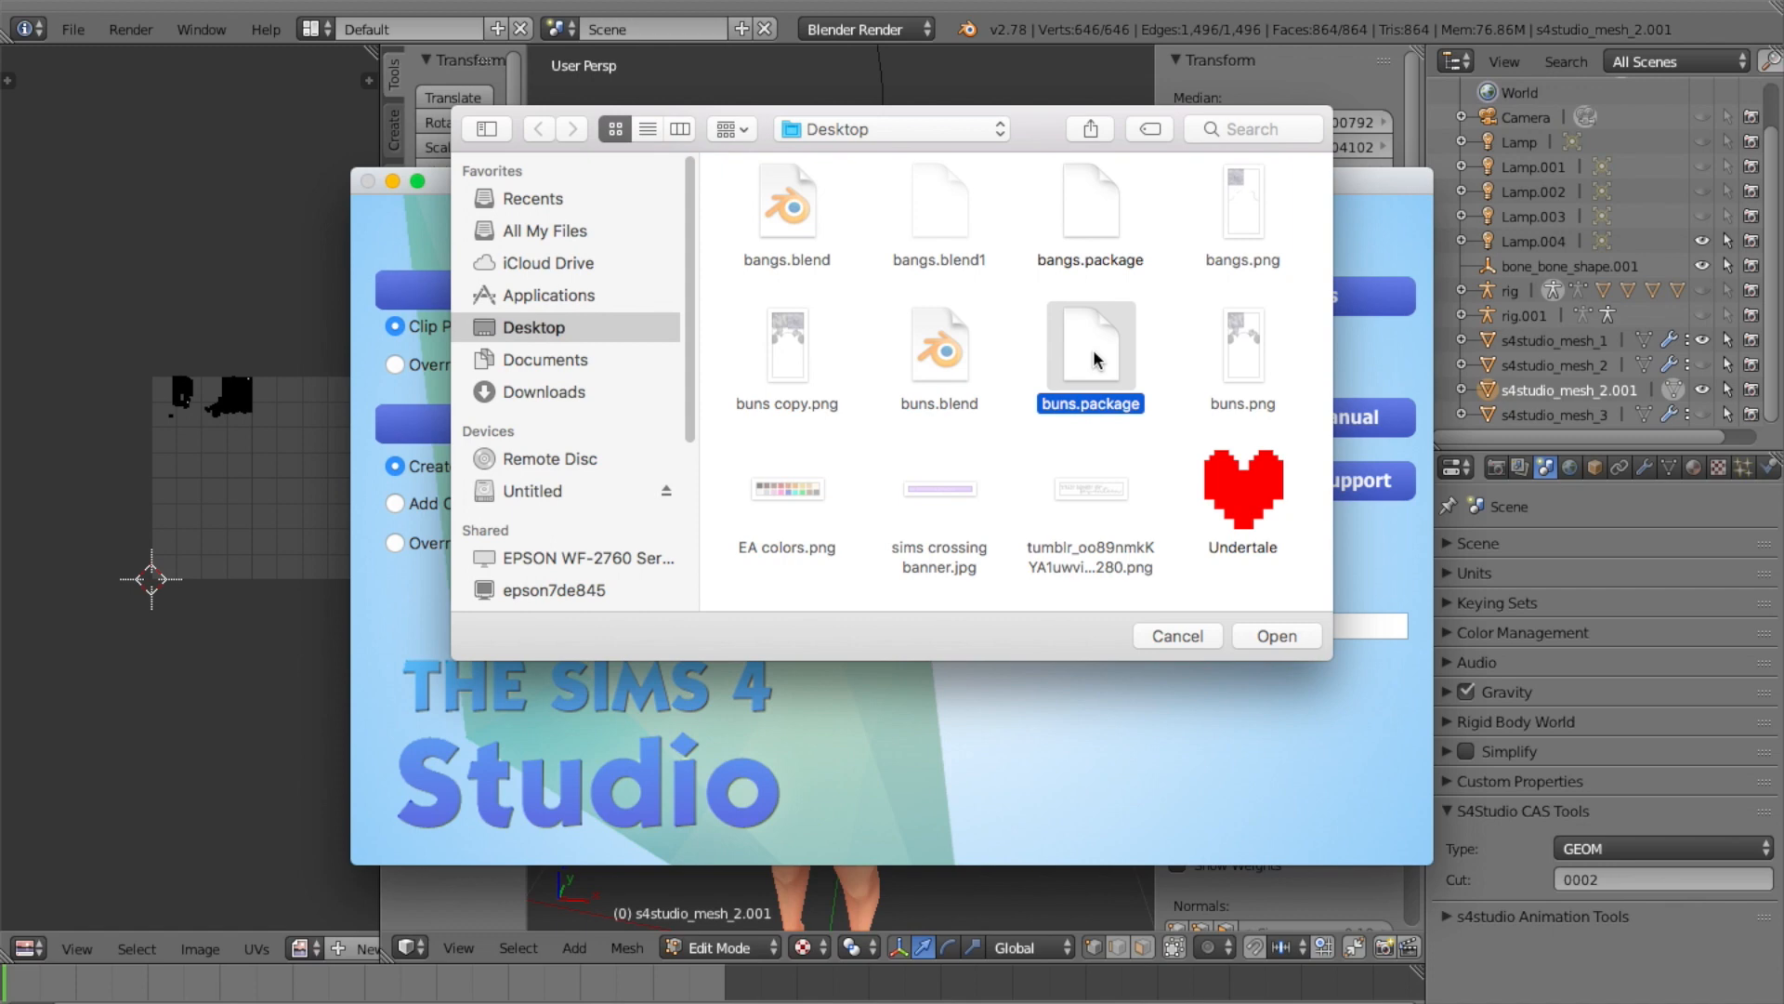
pyautogui.click(1277, 636)
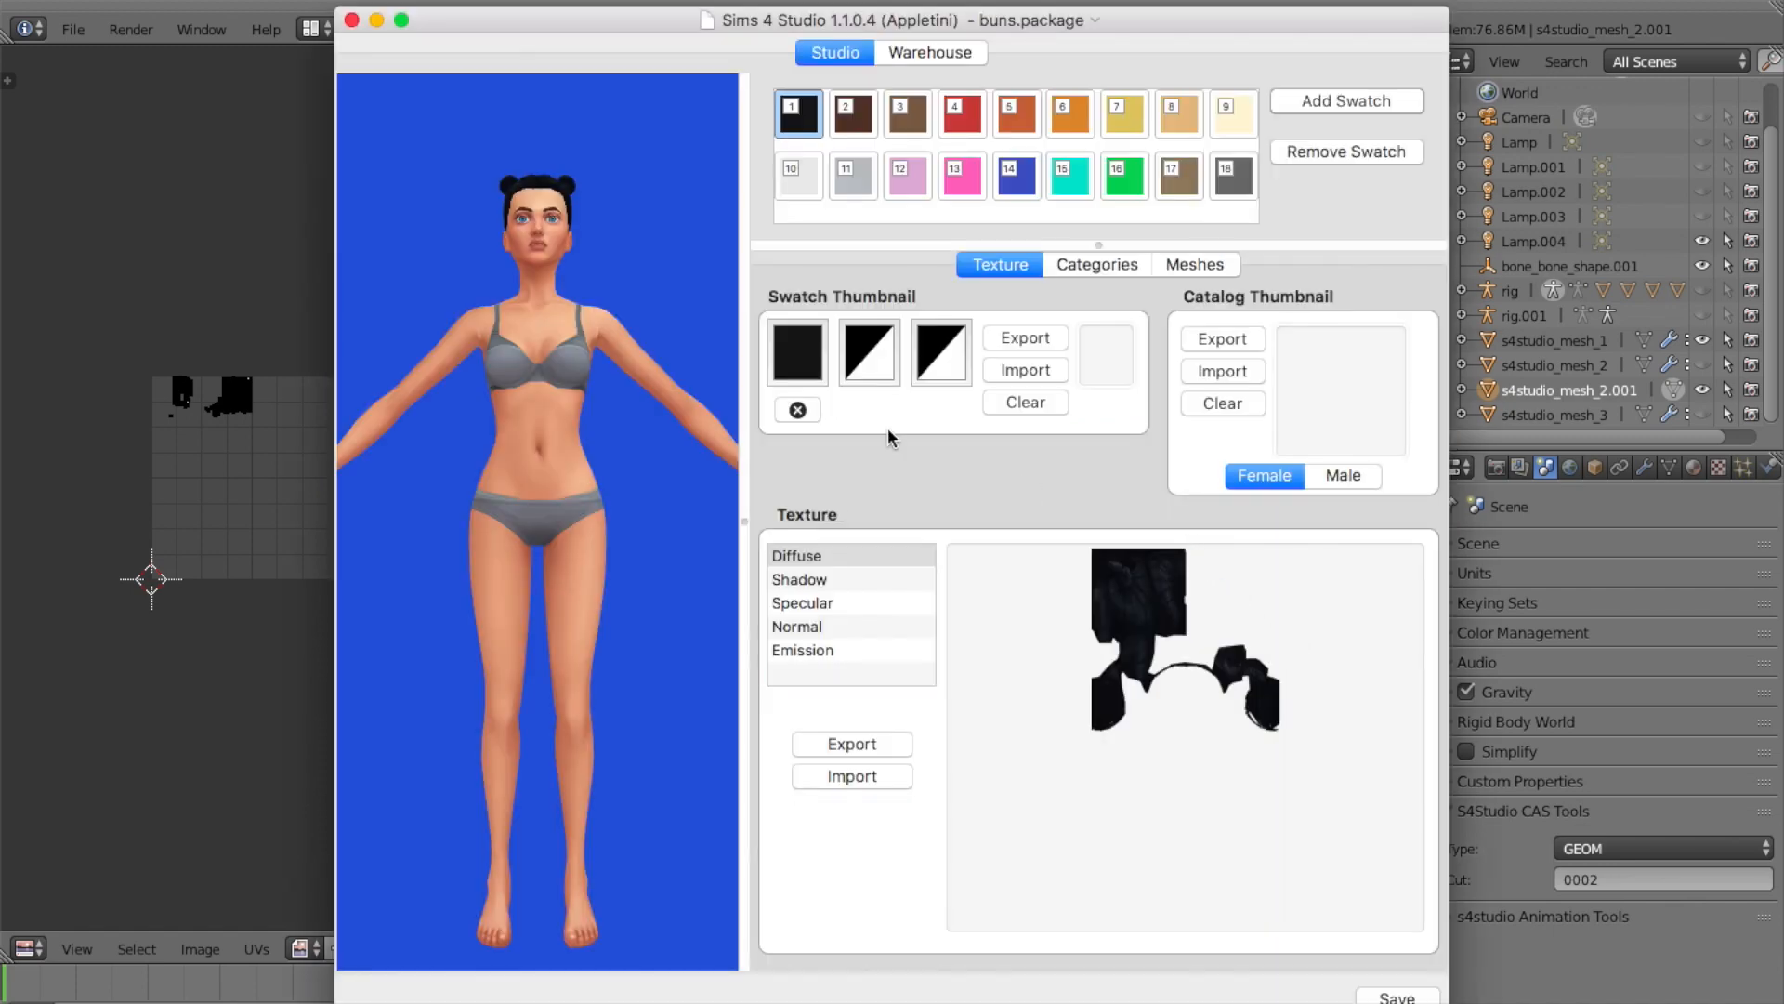
pyautogui.click(795, 167)
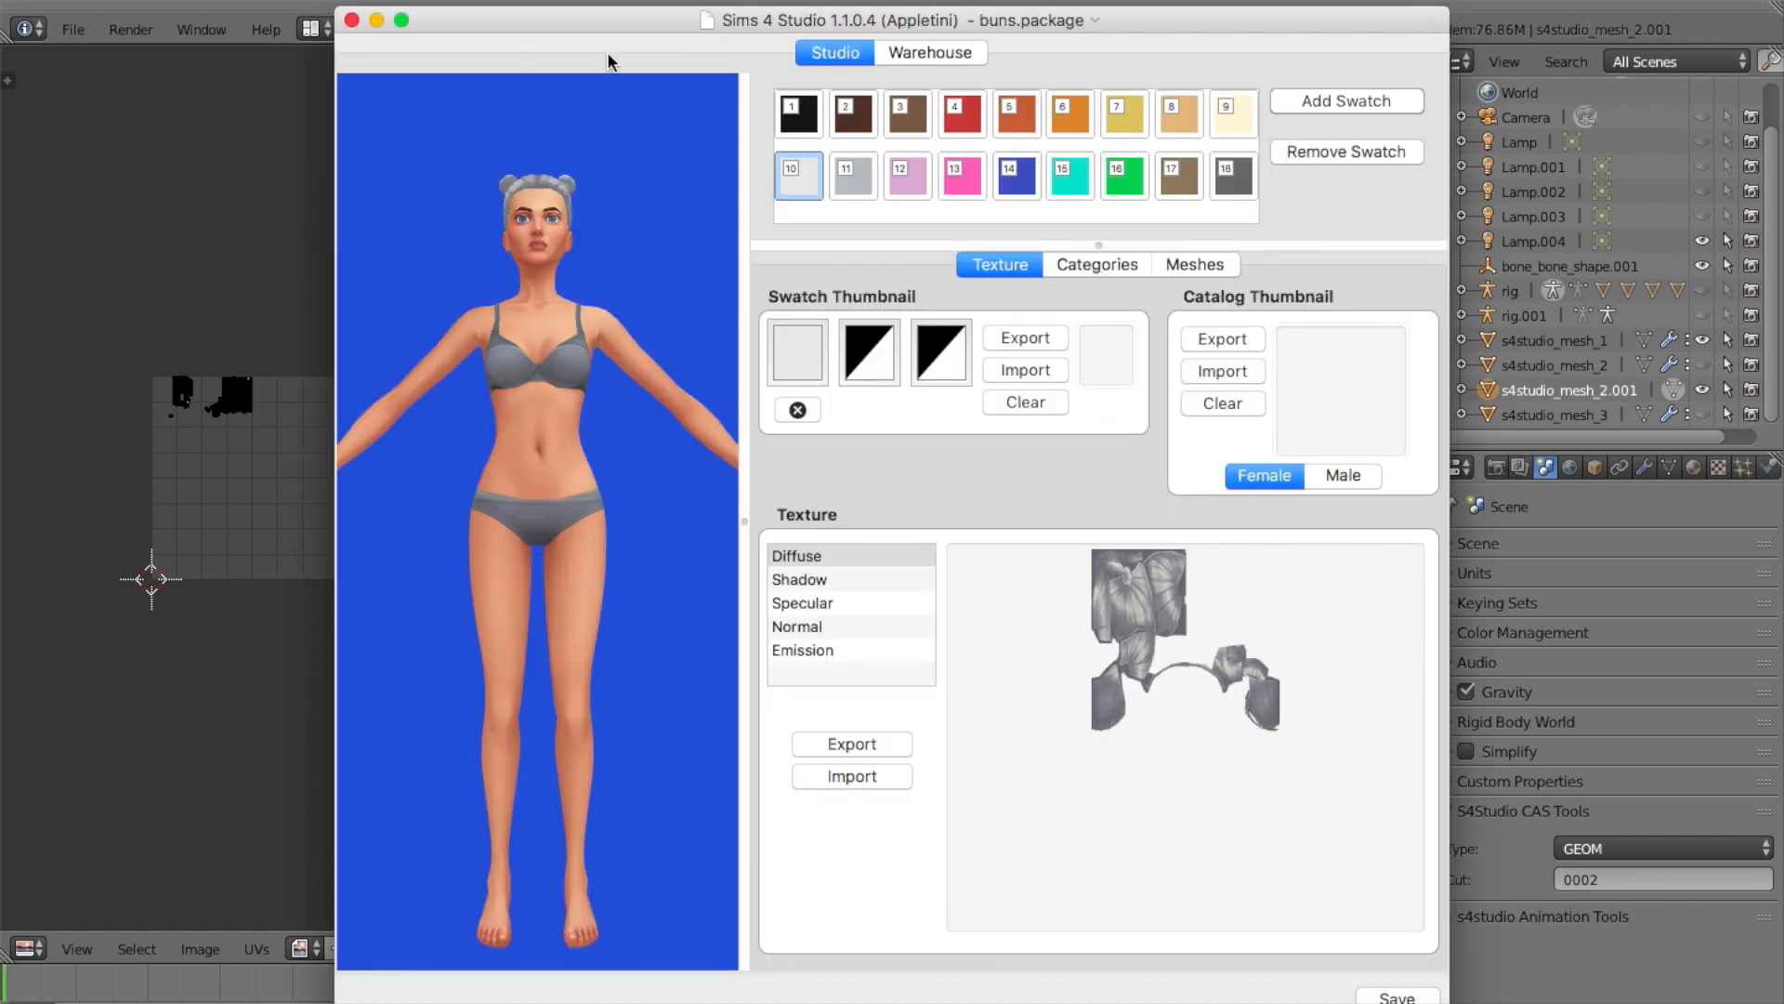
# Switch to Blender, widen the UV/Image editor and open buns copy.png from the Desktop in it
pyautogui.click(131, 223)
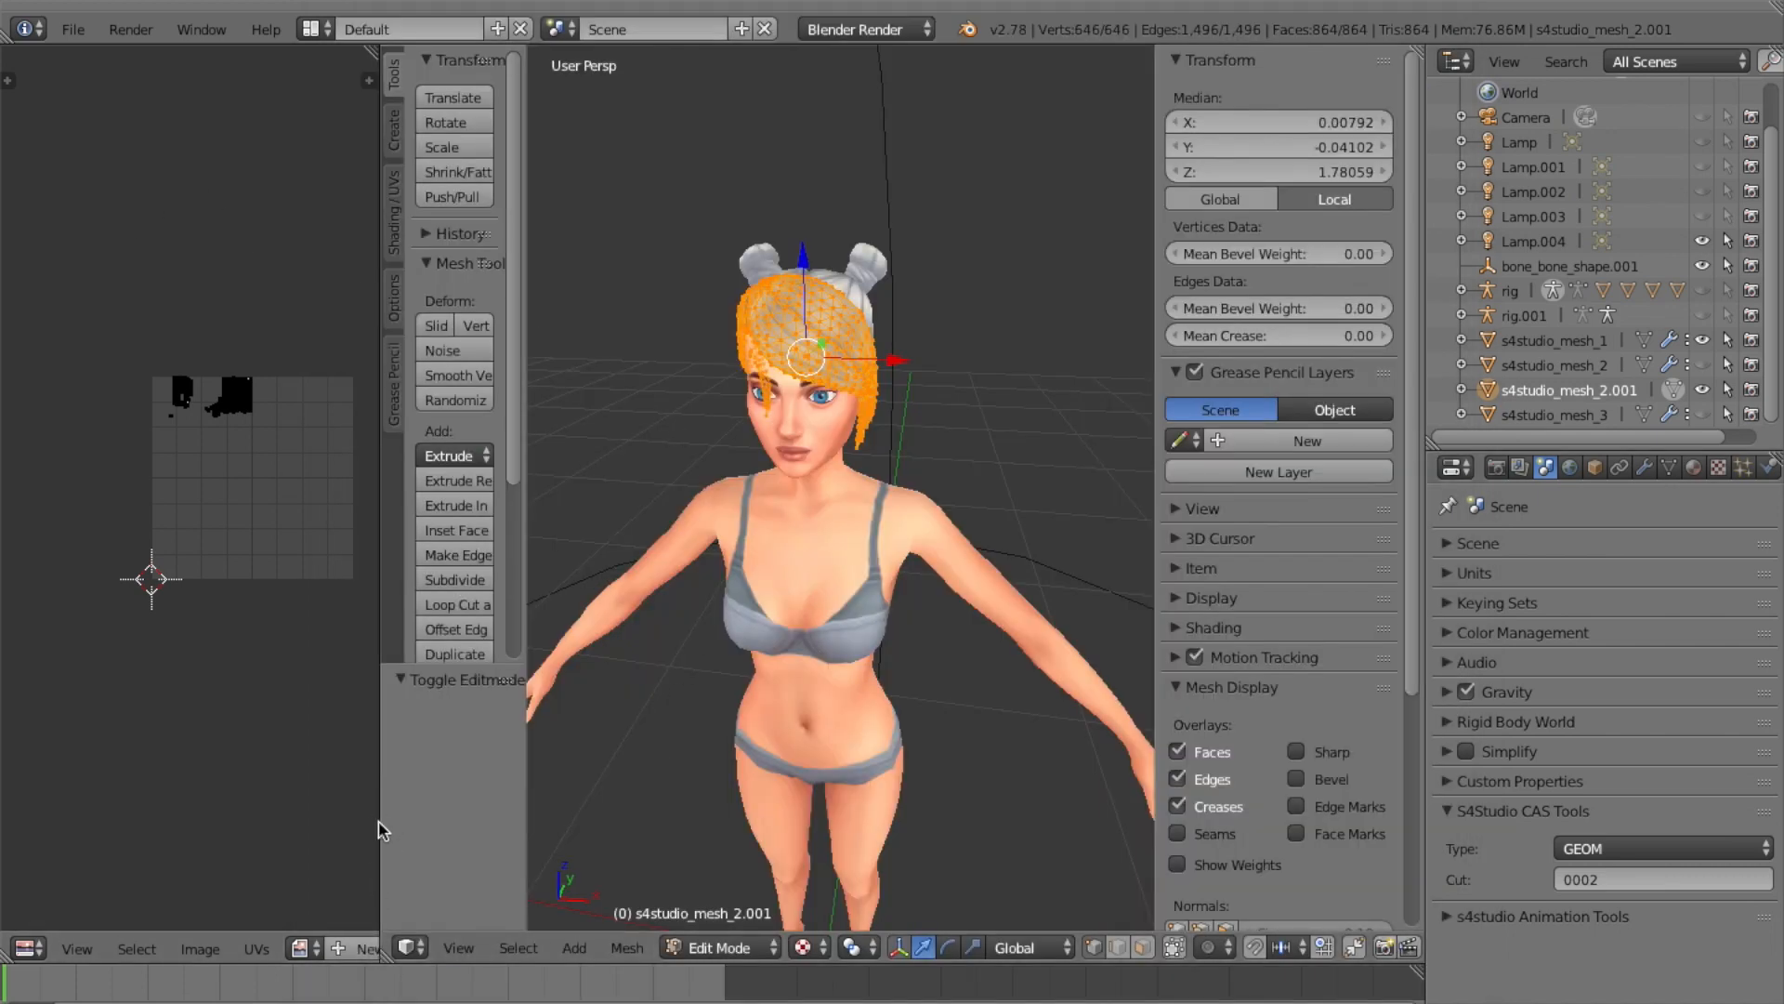
pyautogui.moveTo(384, 816); pyautogui.dragTo(709, 834)
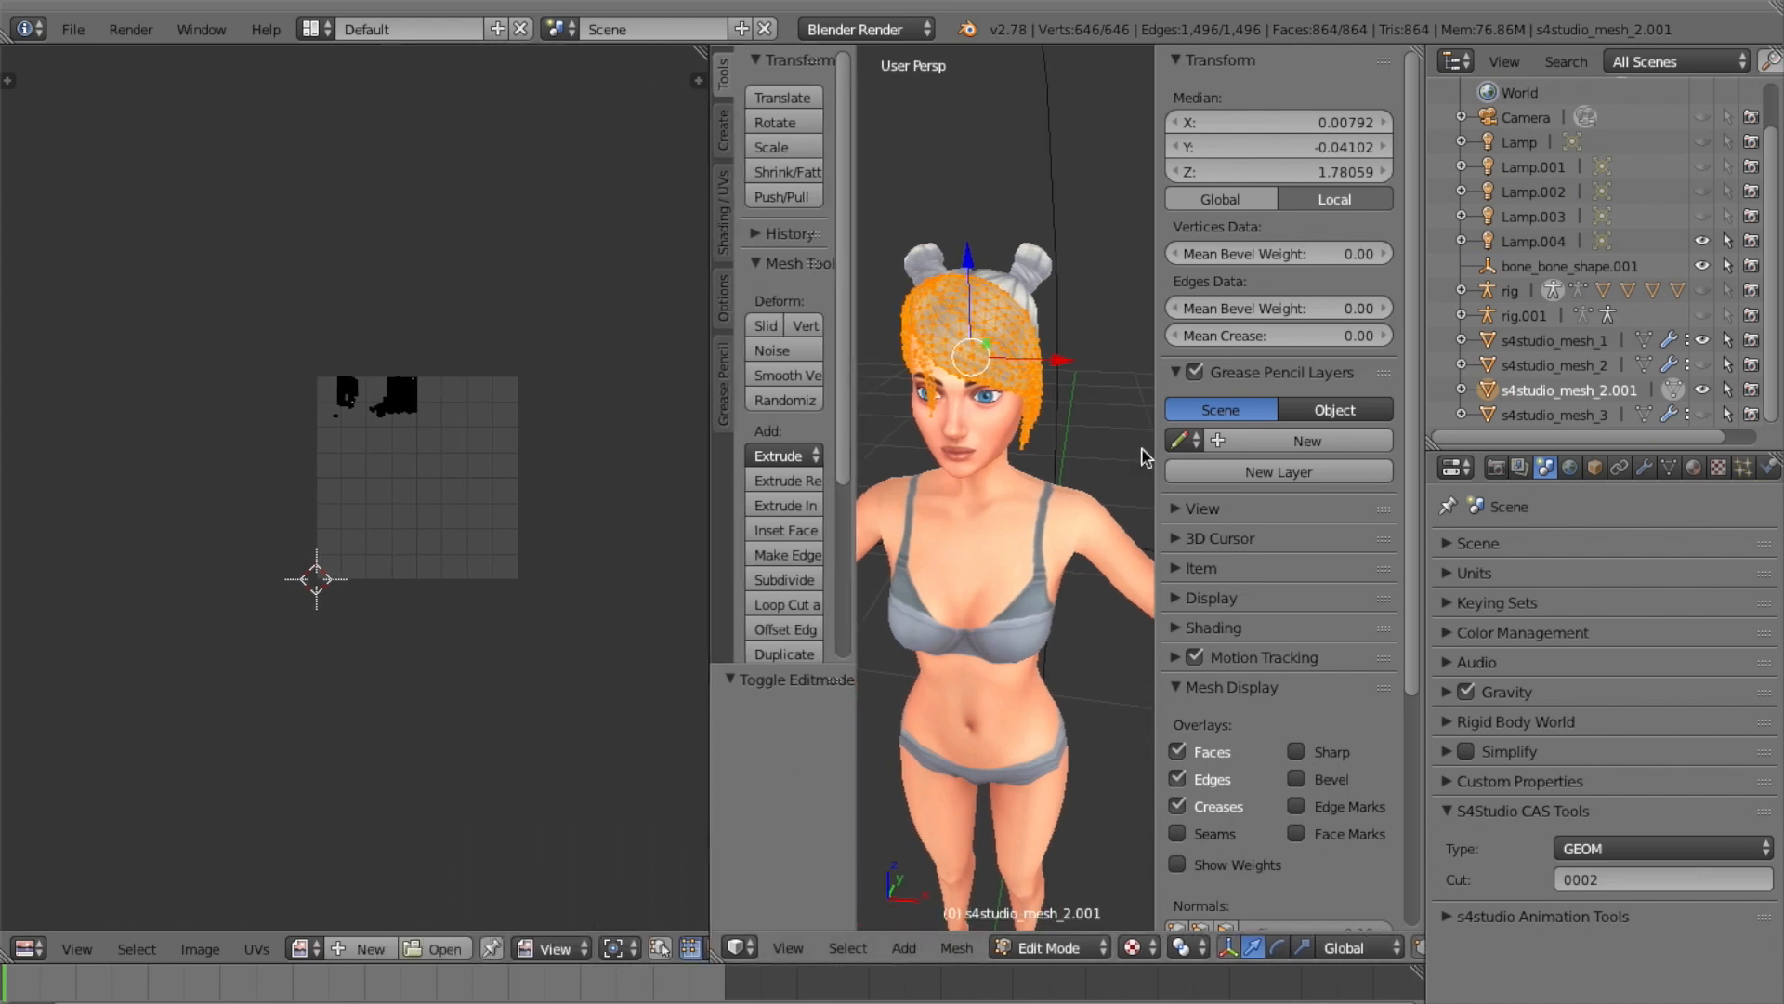
pyautogui.click(443, 949)
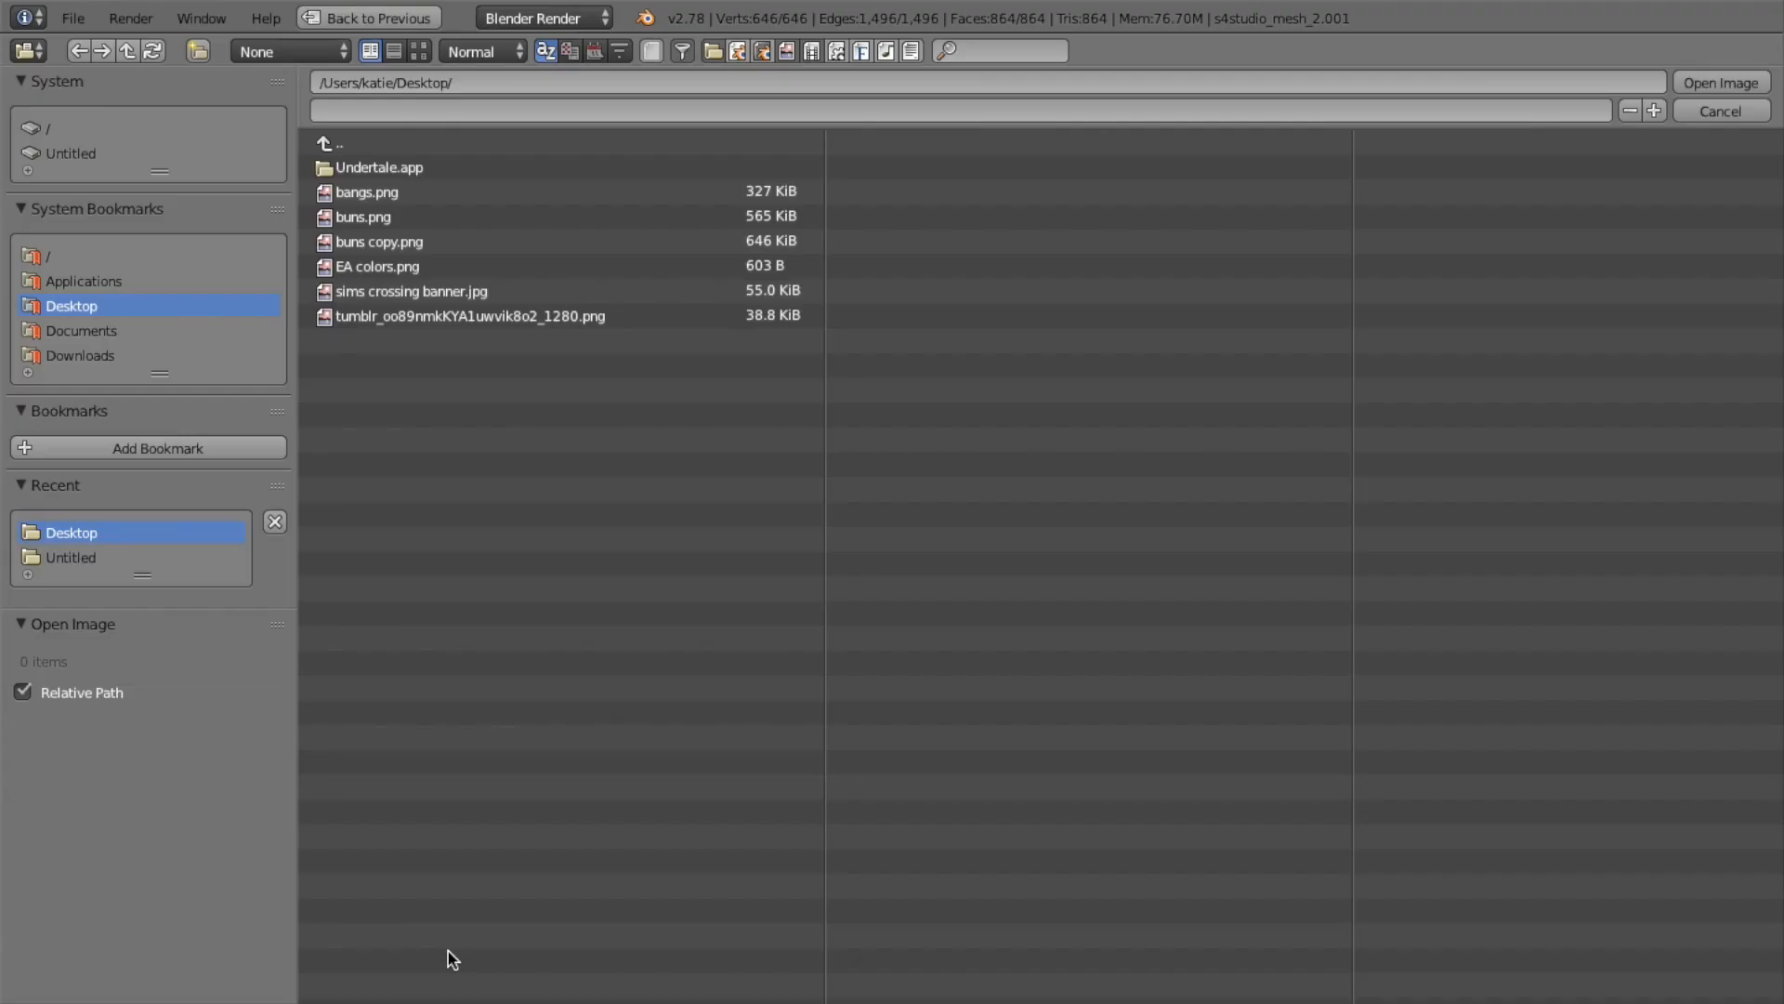
pyautogui.doubleClick(493, 244)
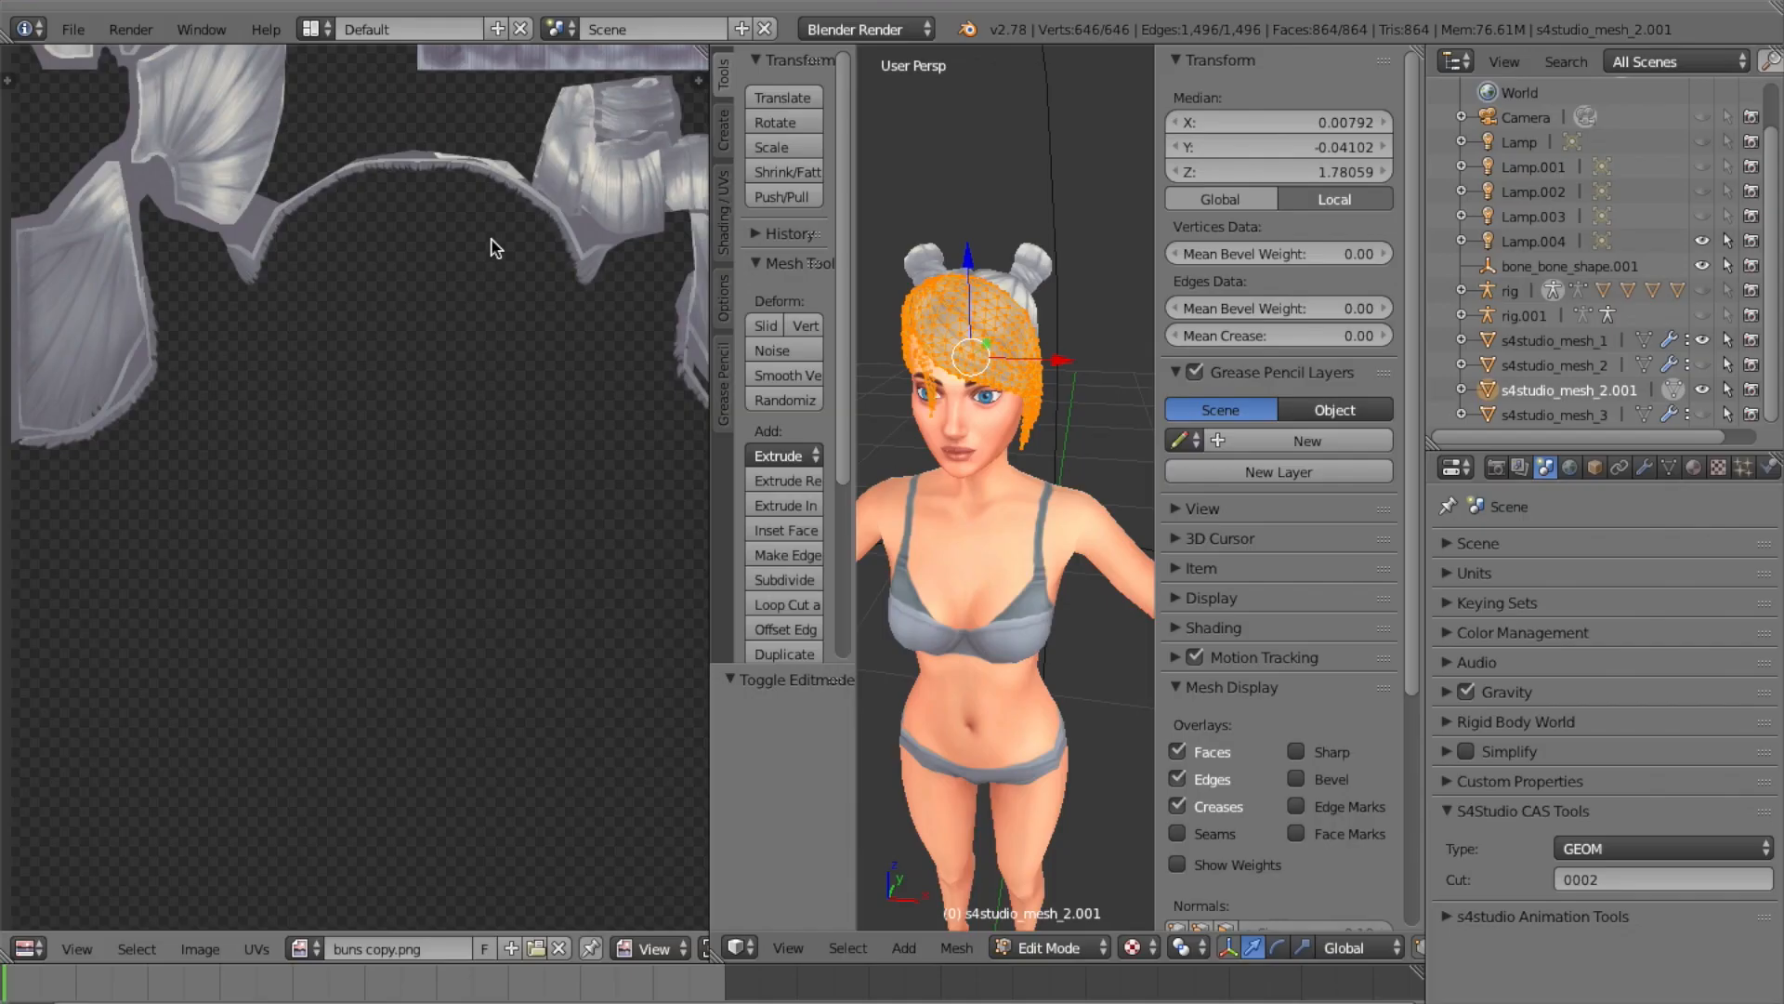
# Box-select all the bangs UVs and move them 0.491 along X onto the bangs texture, with no vertical shift
pyautogui.scroll(-3, 520, 316)
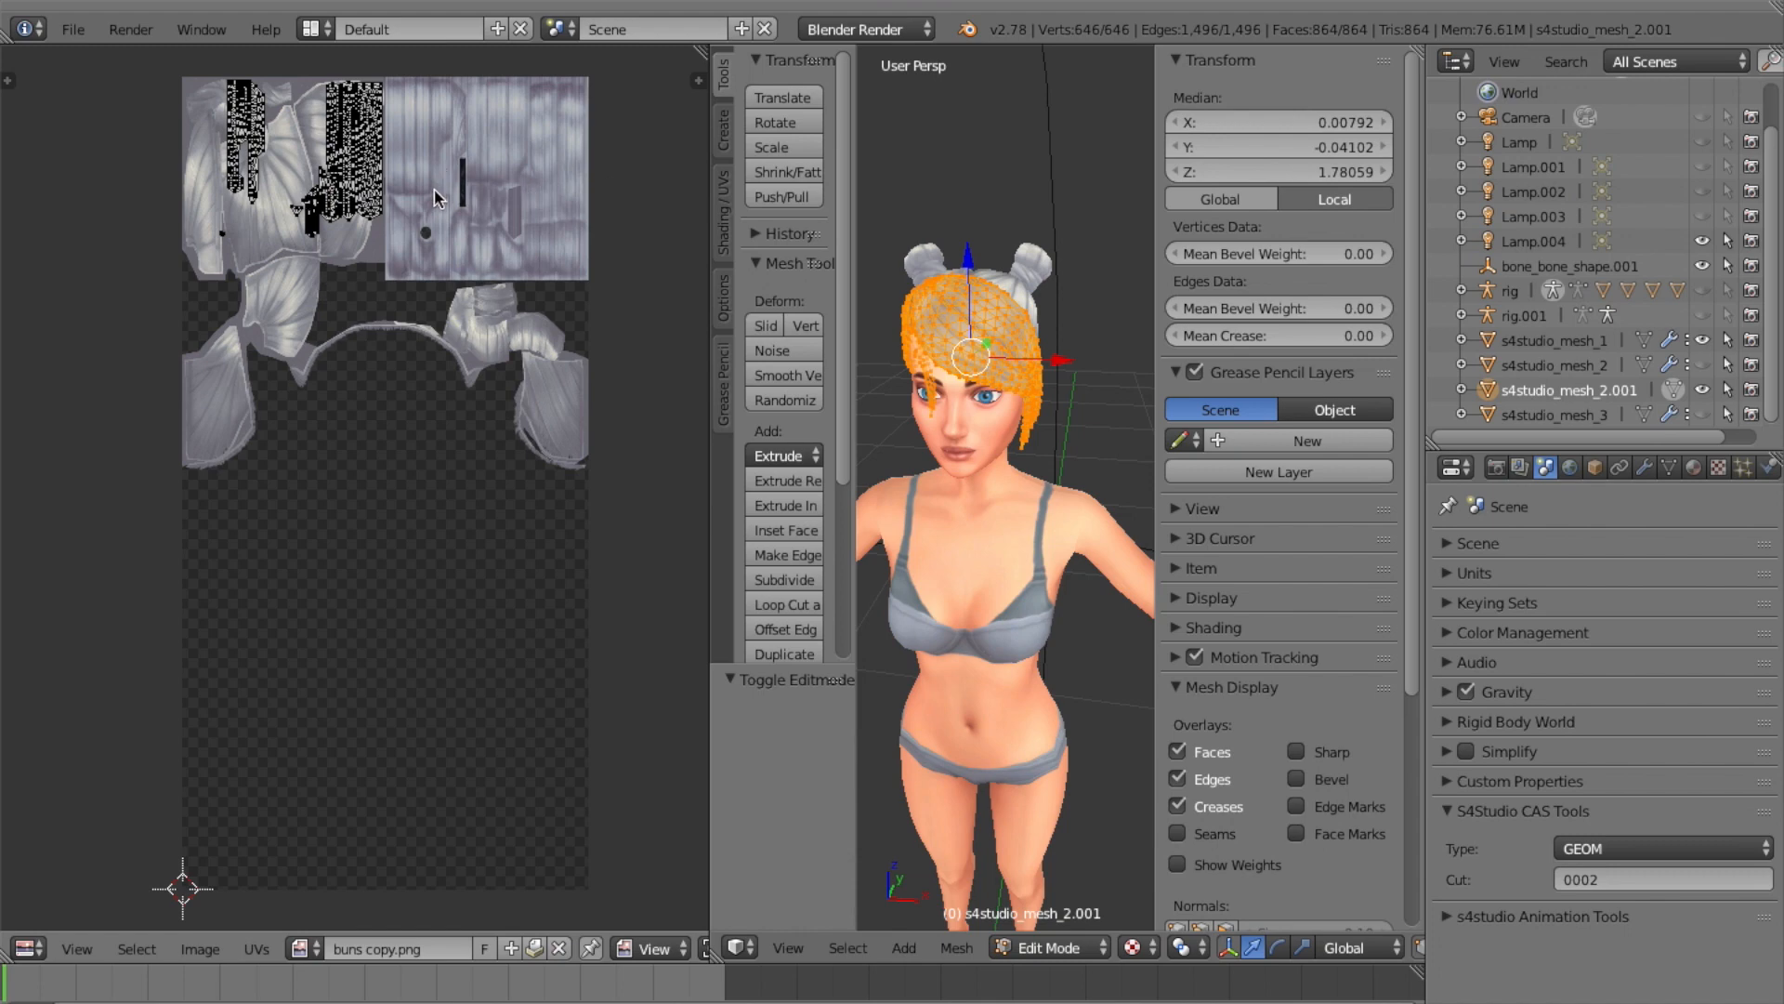
pyautogui.press('b')
pyautogui.moveTo(206, 70); pyautogui.dragTo(413, 312)
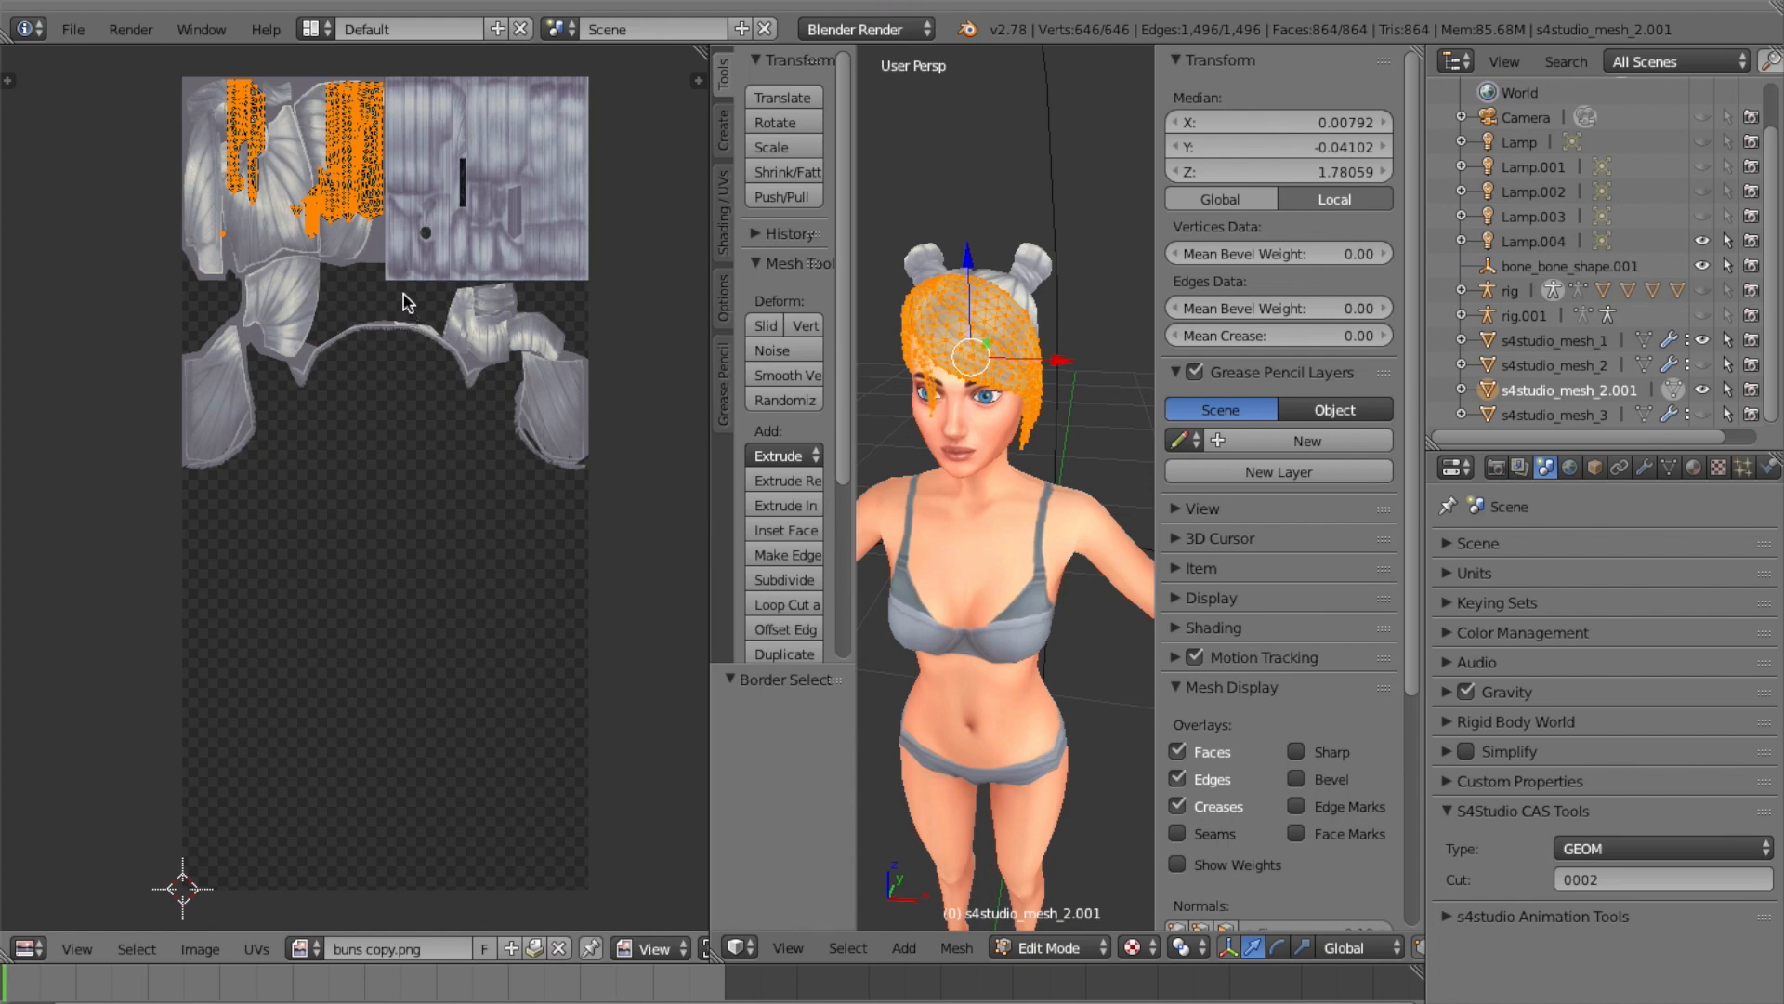
pyautogui.press('g')
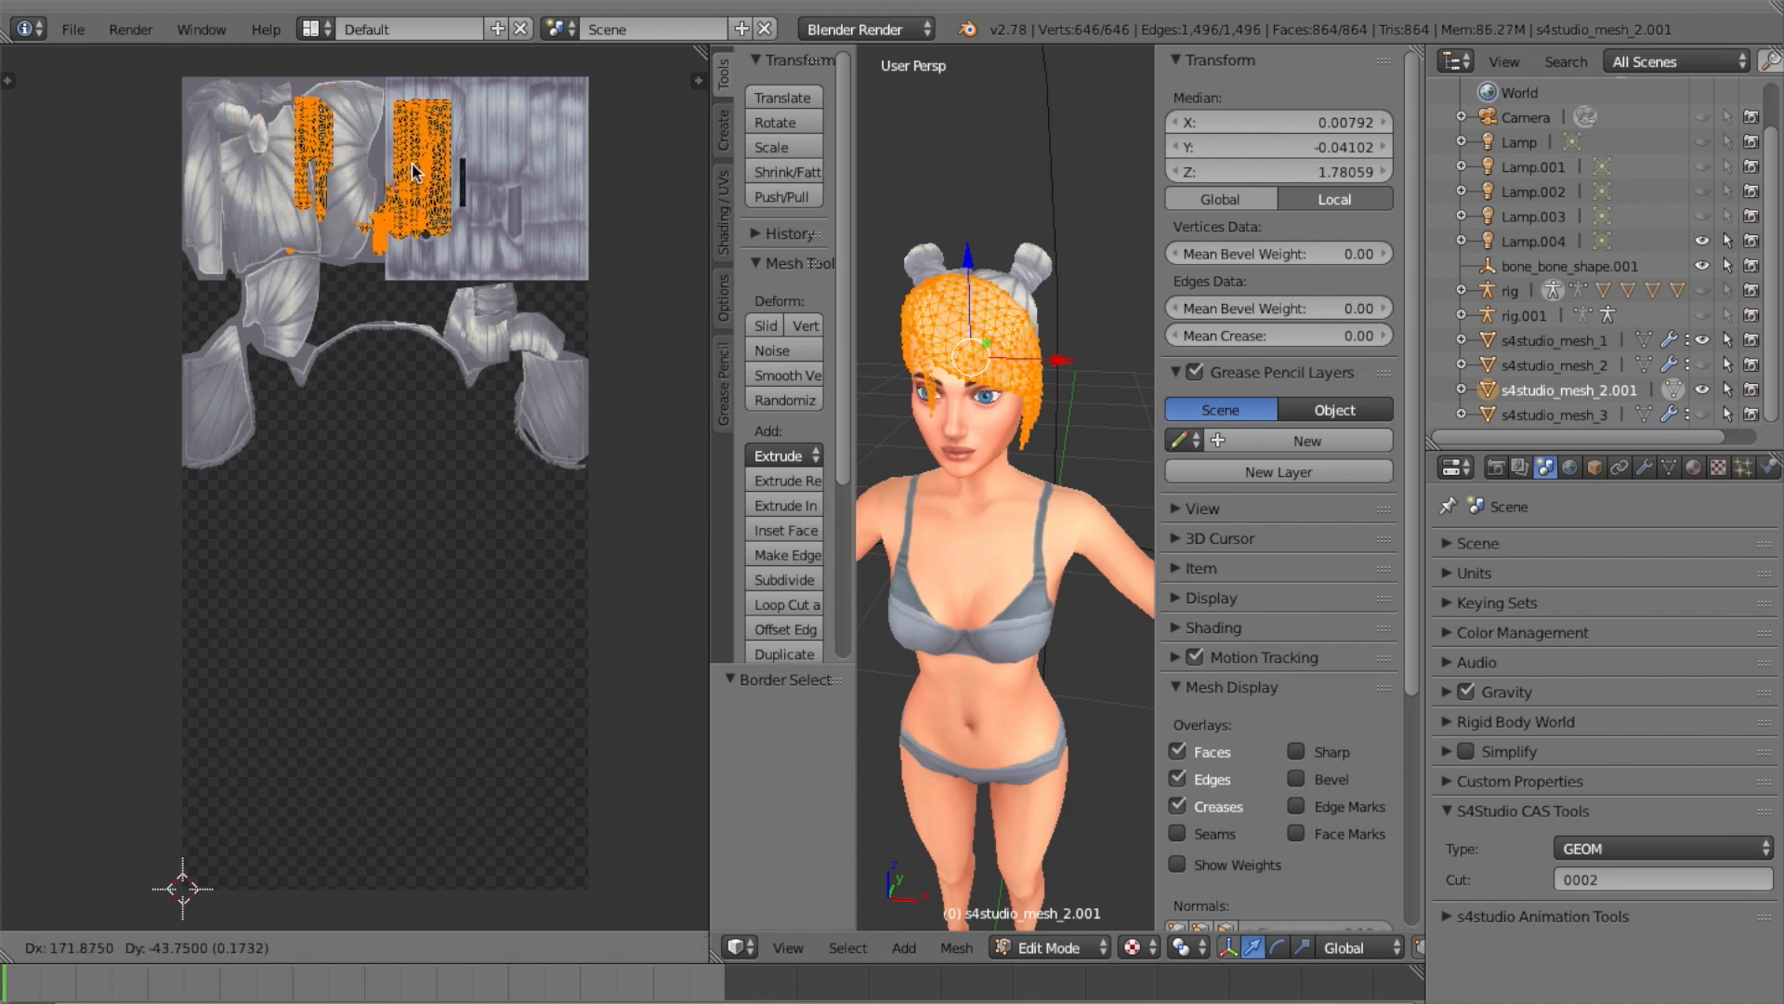
pyautogui.click(546, 155)
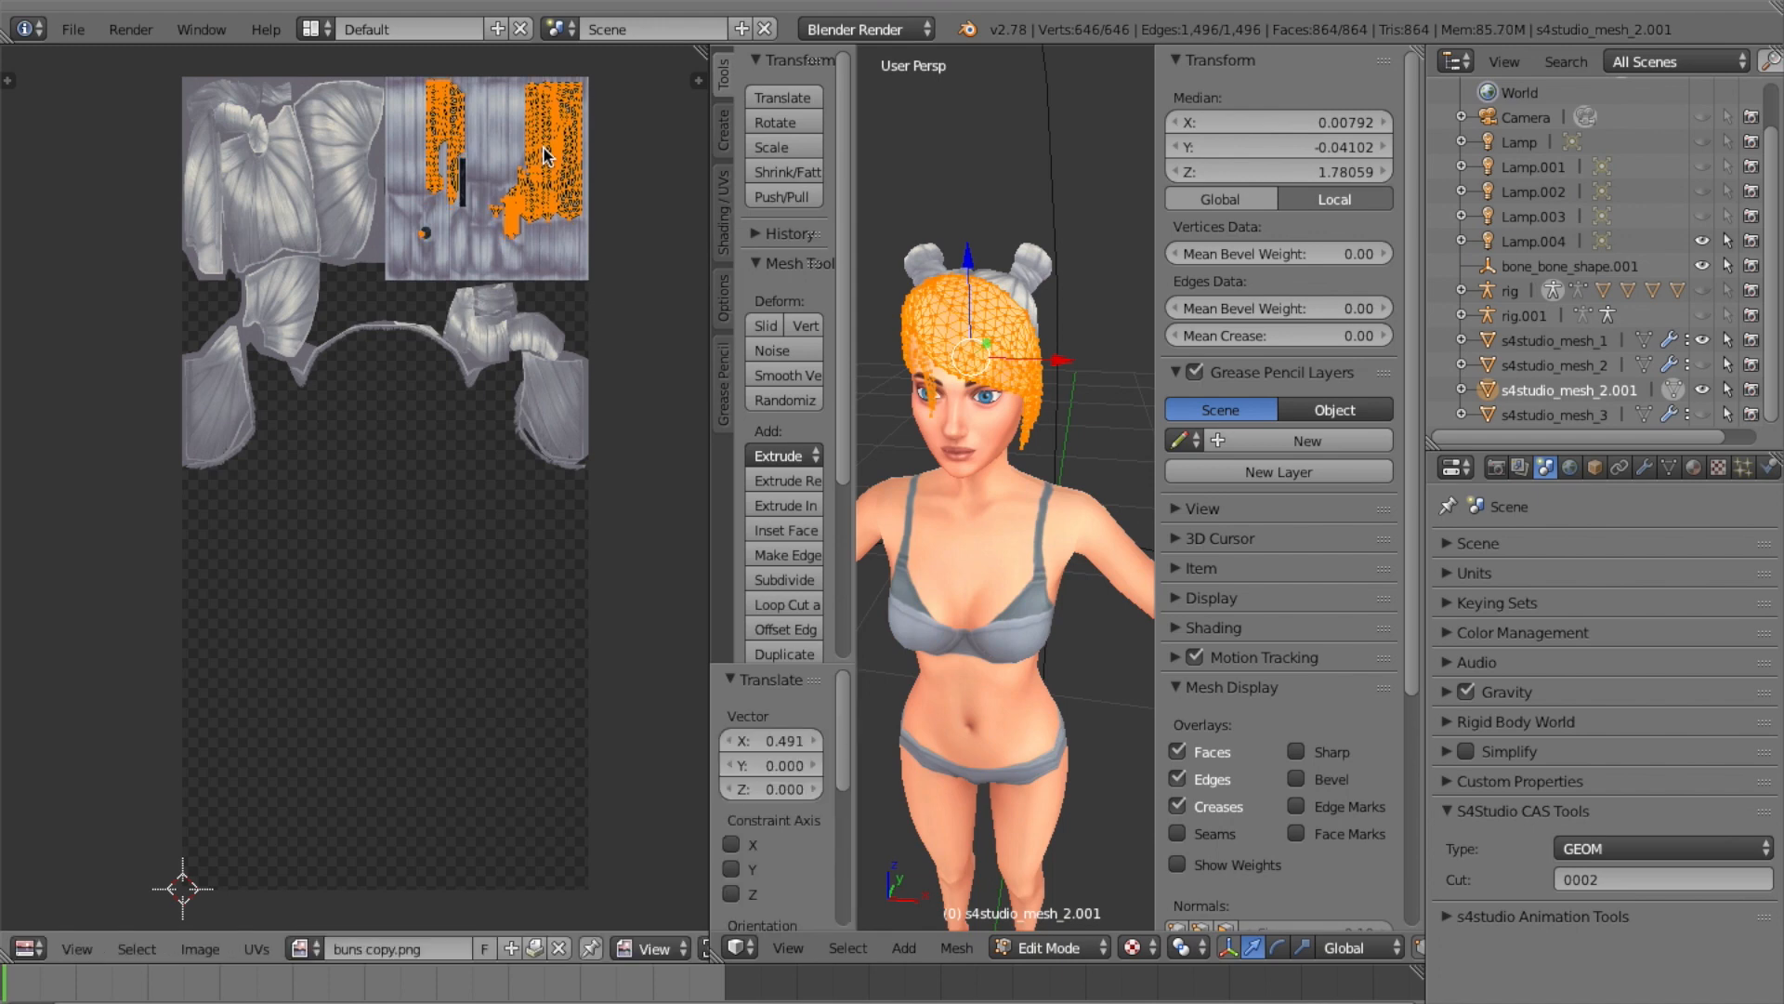
pyautogui.click(659, 268)
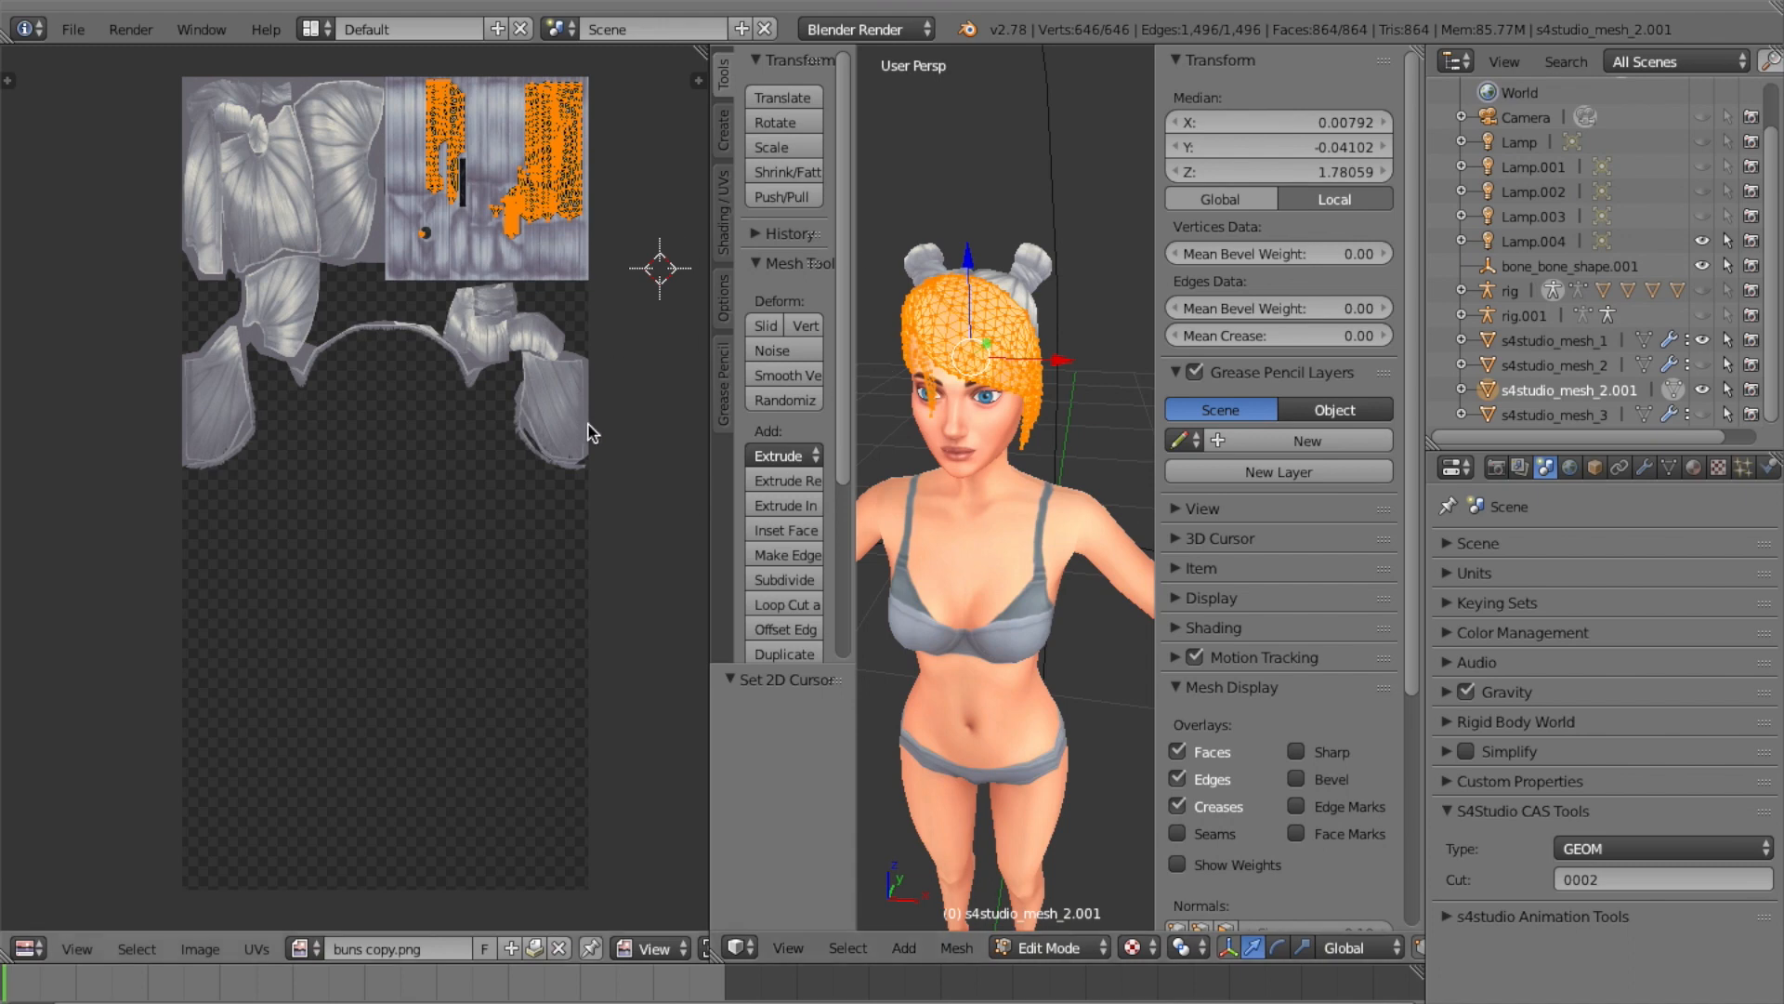
pyautogui.click(73, 29)
pyautogui.click(154, 223)
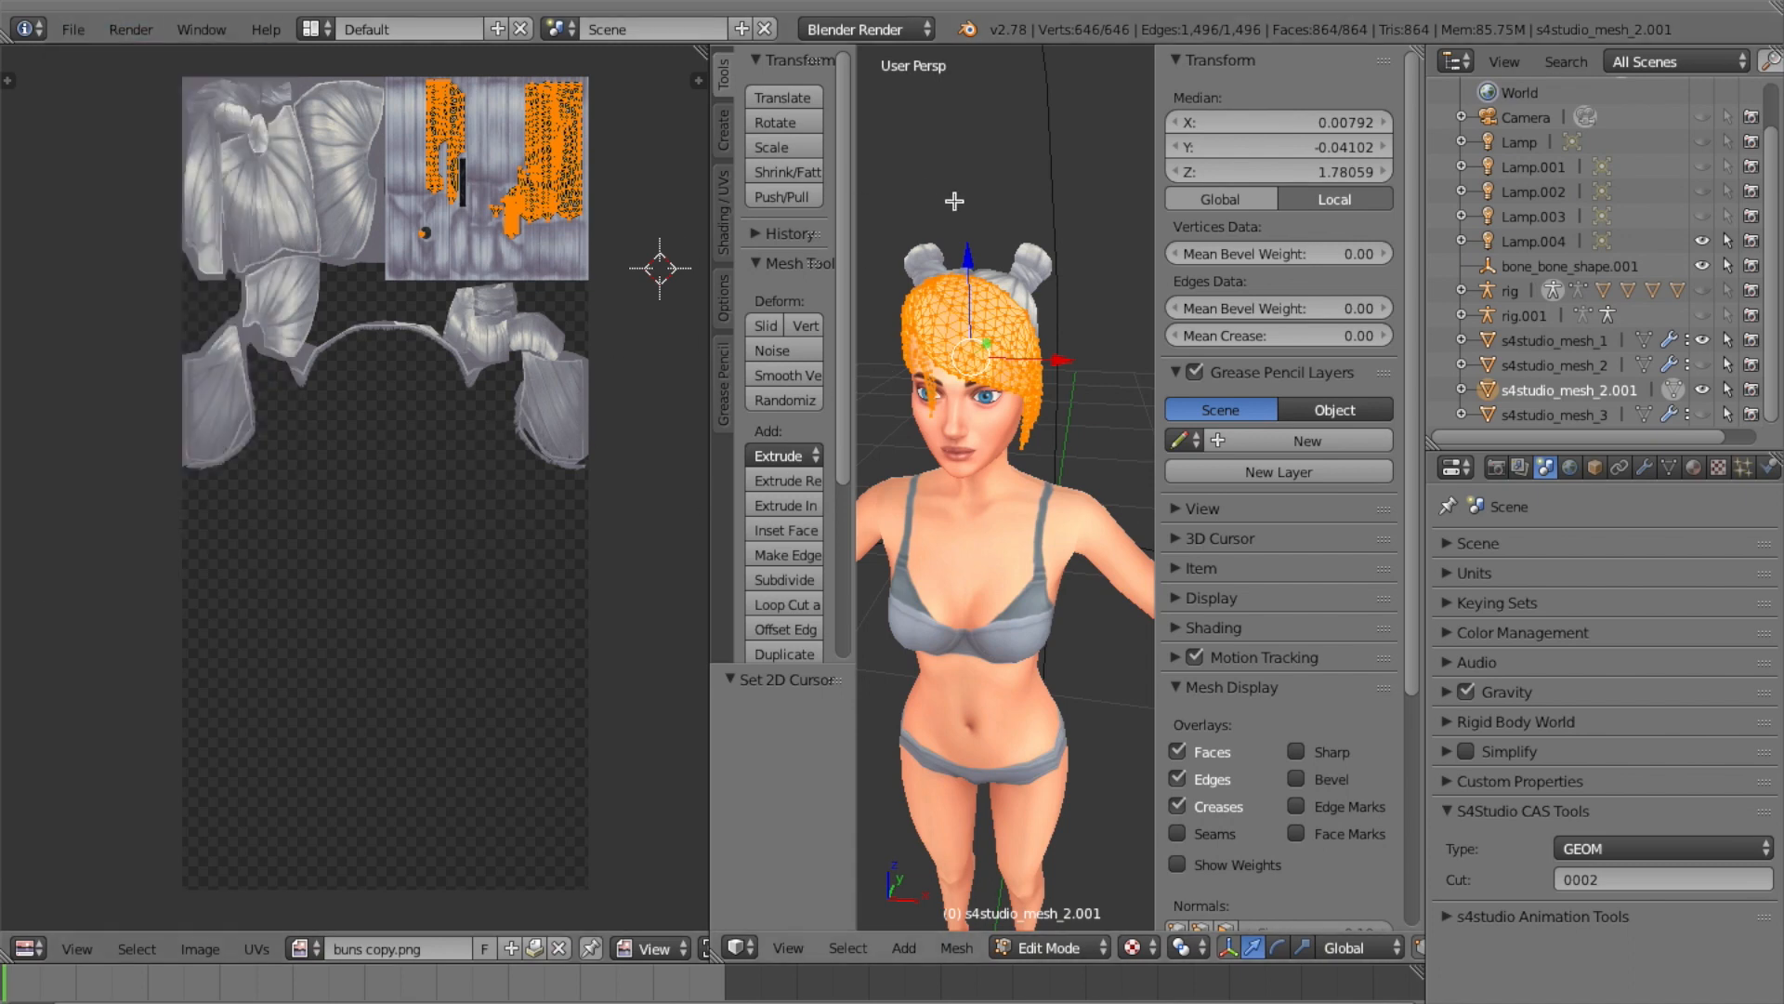
# Narrow the UV/Image editor, select s4studio_mesh_2.001 and s4studio_mesh_1, and join them in Object Mode with s4studio_mesh_2.001 active
pyautogui.moveTo(708, 350); pyautogui.dragTo(358, 348)
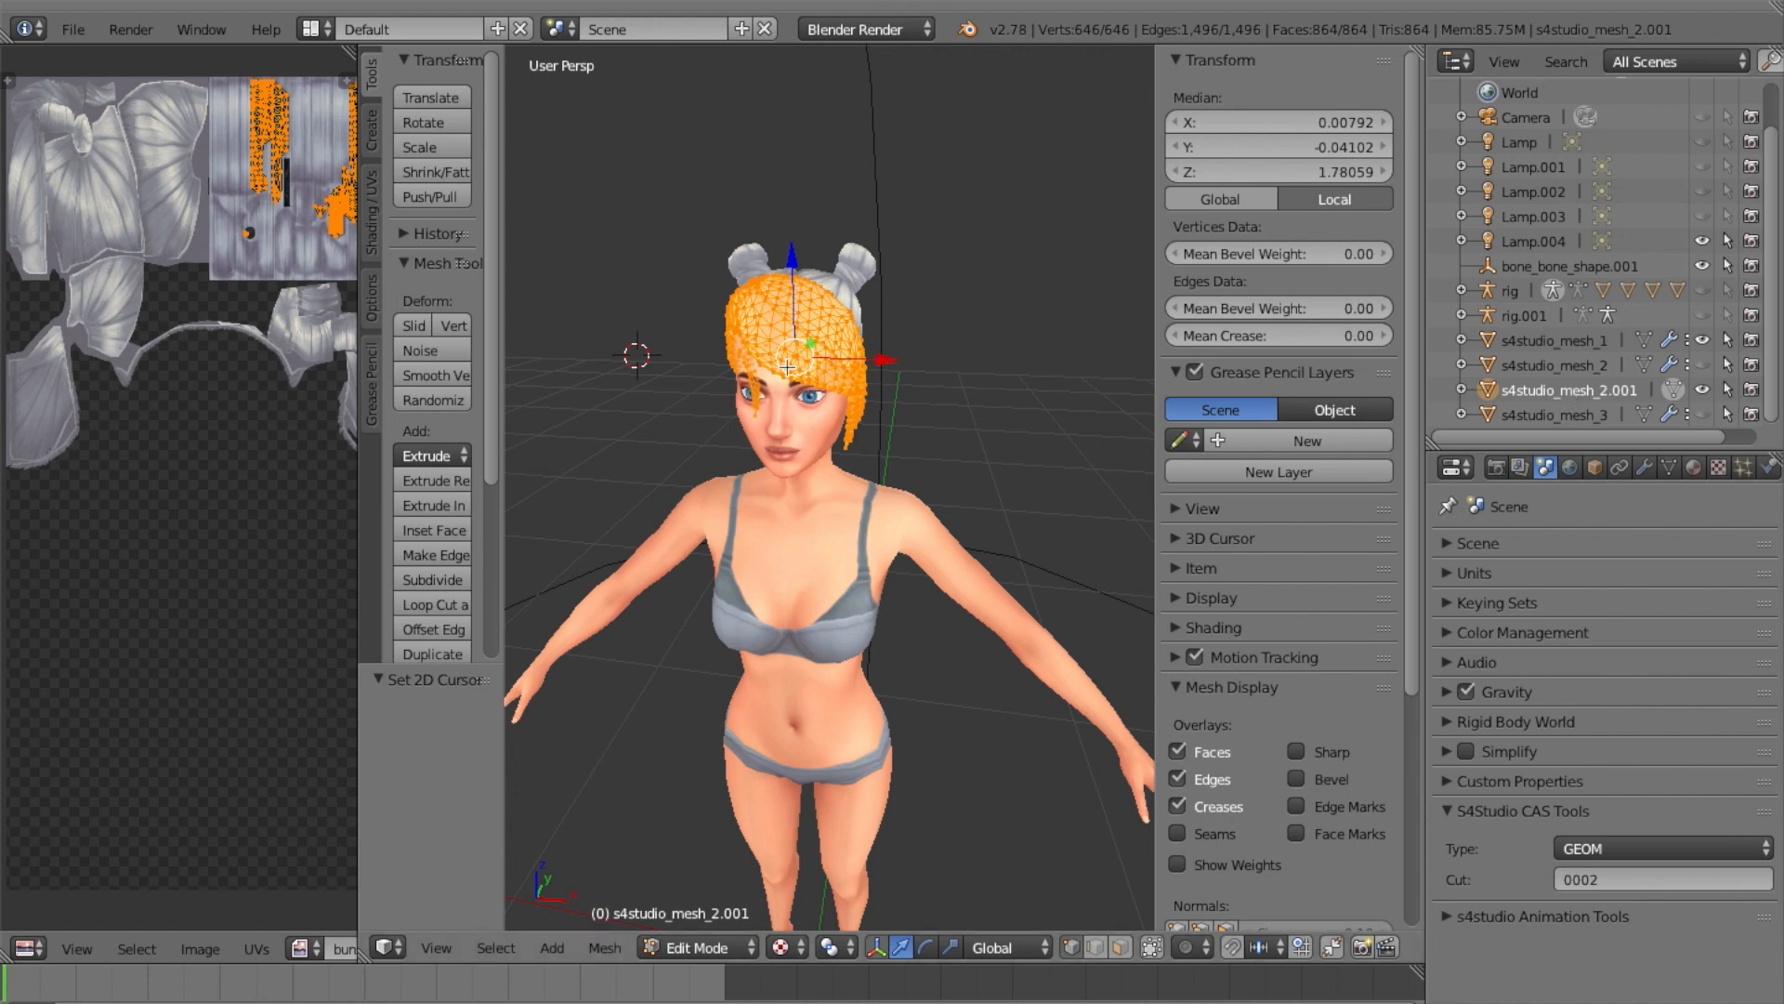
pyautogui.rightClick(1587, 397)
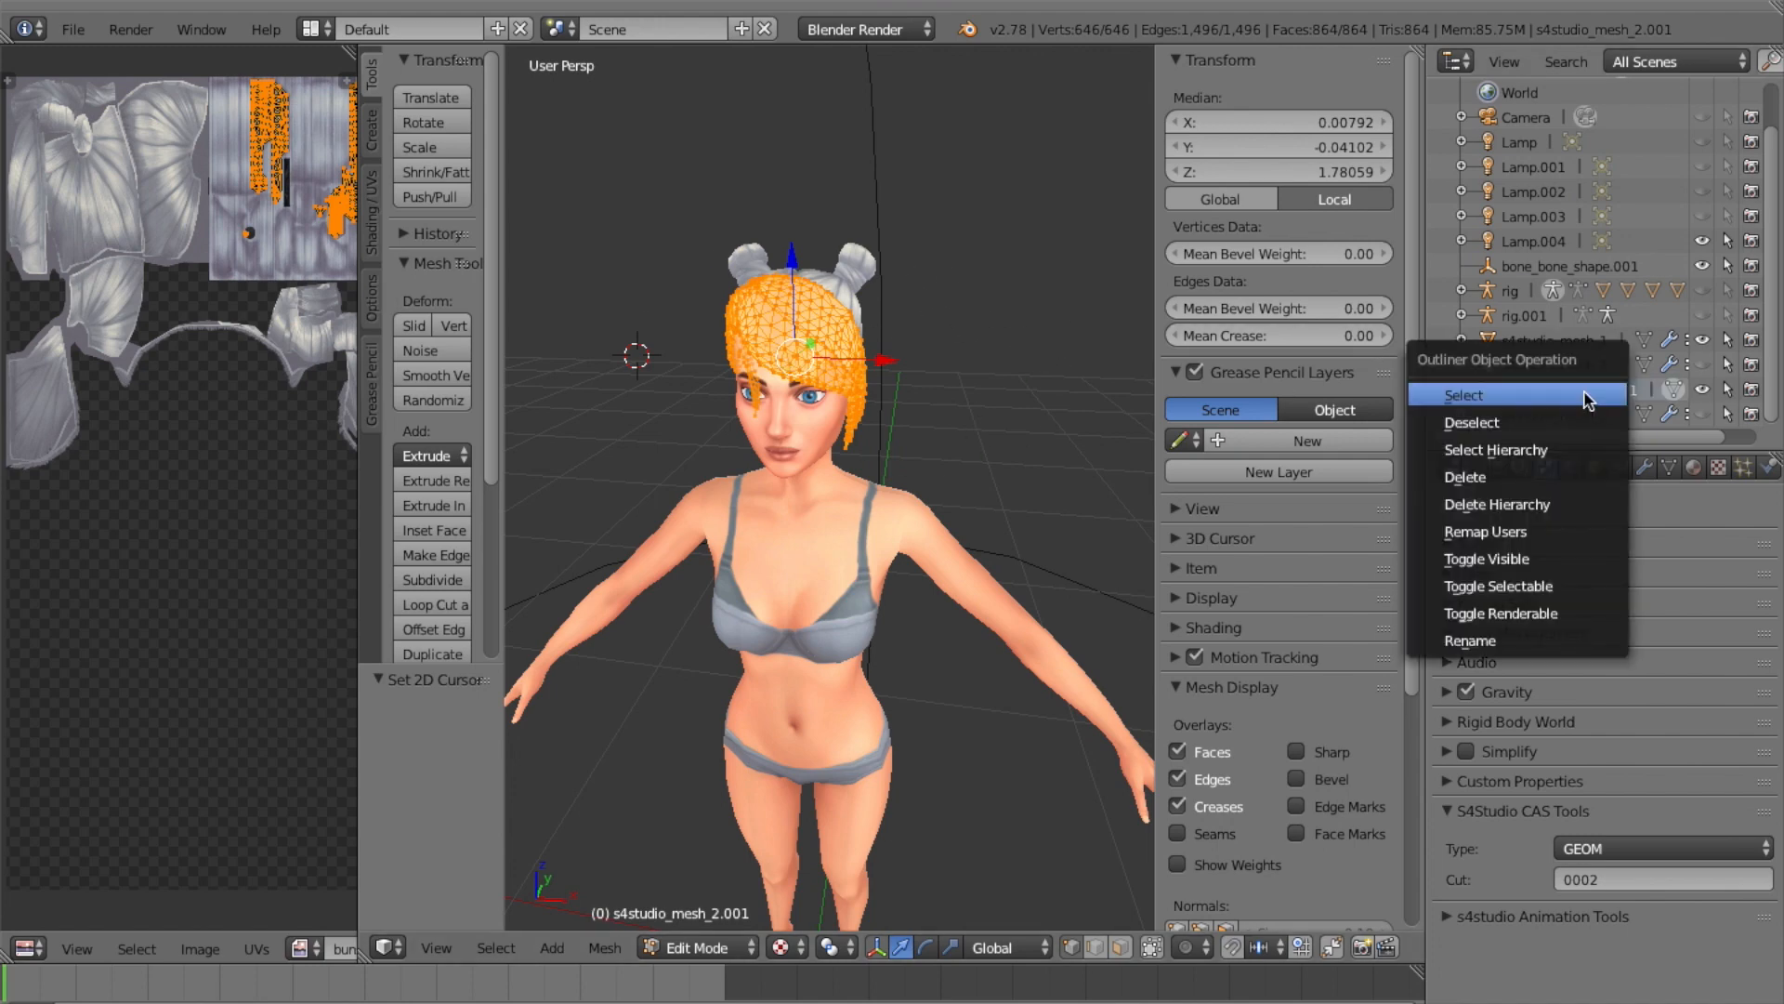
pyautogui.click(1586, 394)
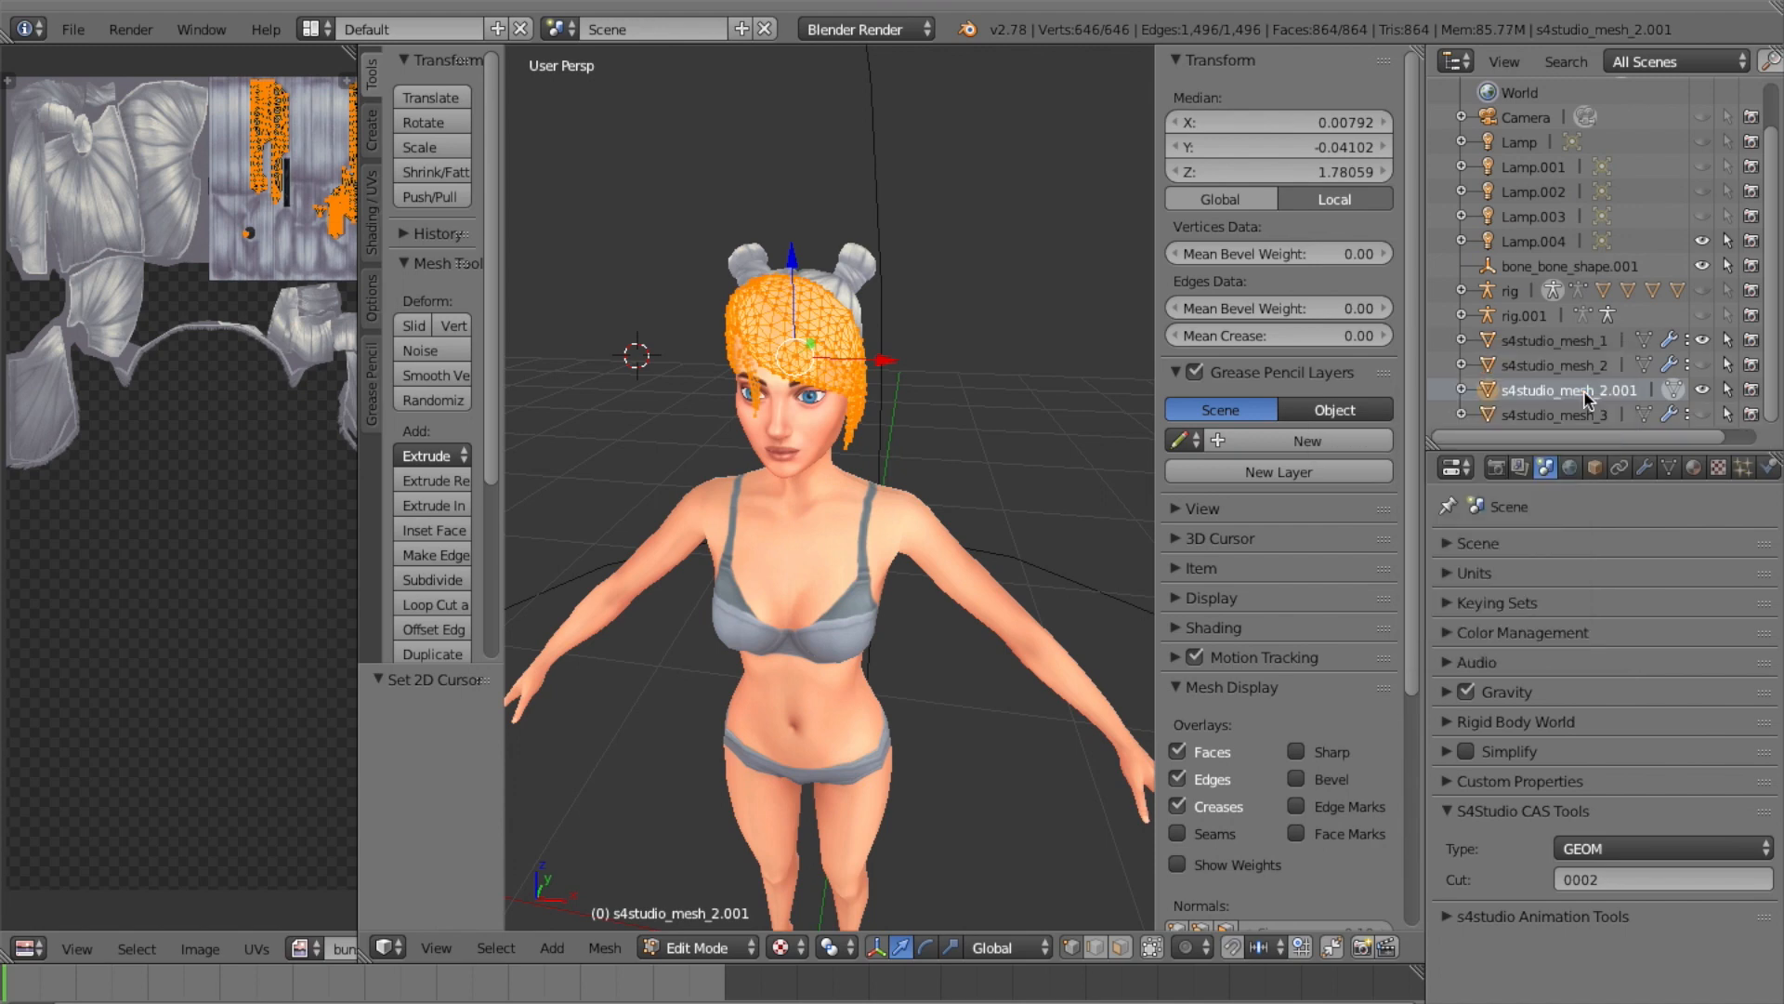
pyautogui.rightClick(1579, 340)
pyautogui.click(1580, 340)
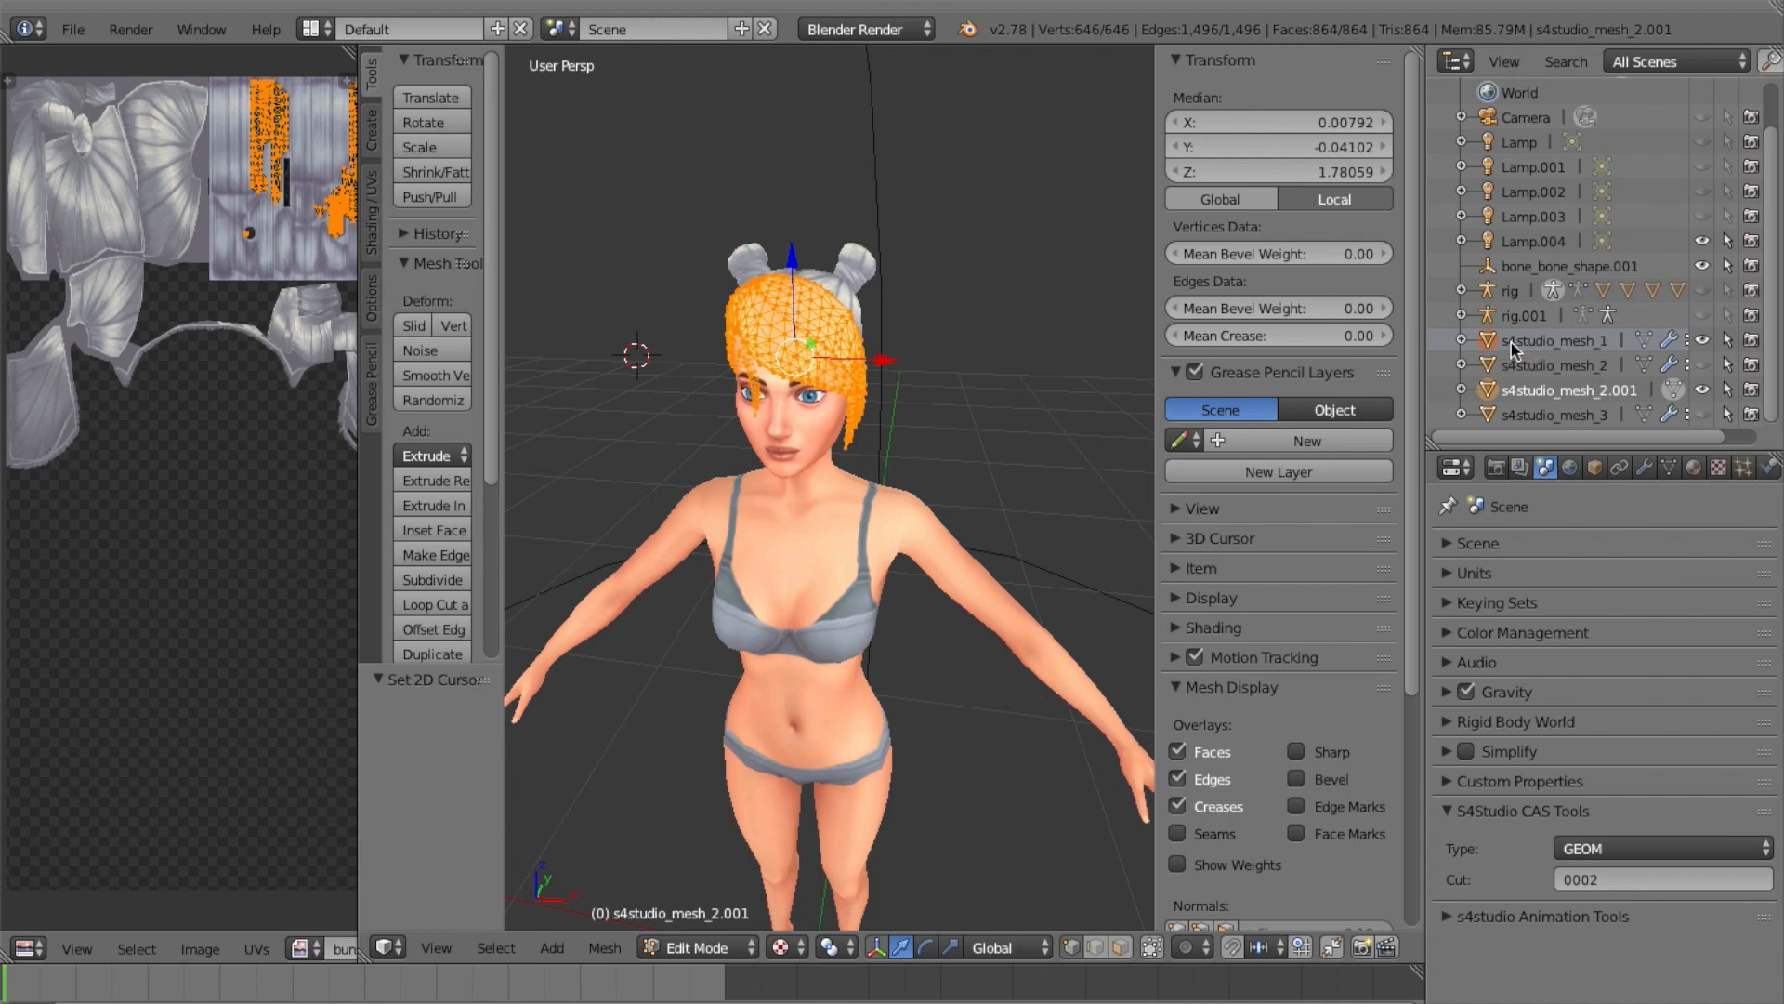
pyautogui.click(1043, 395)
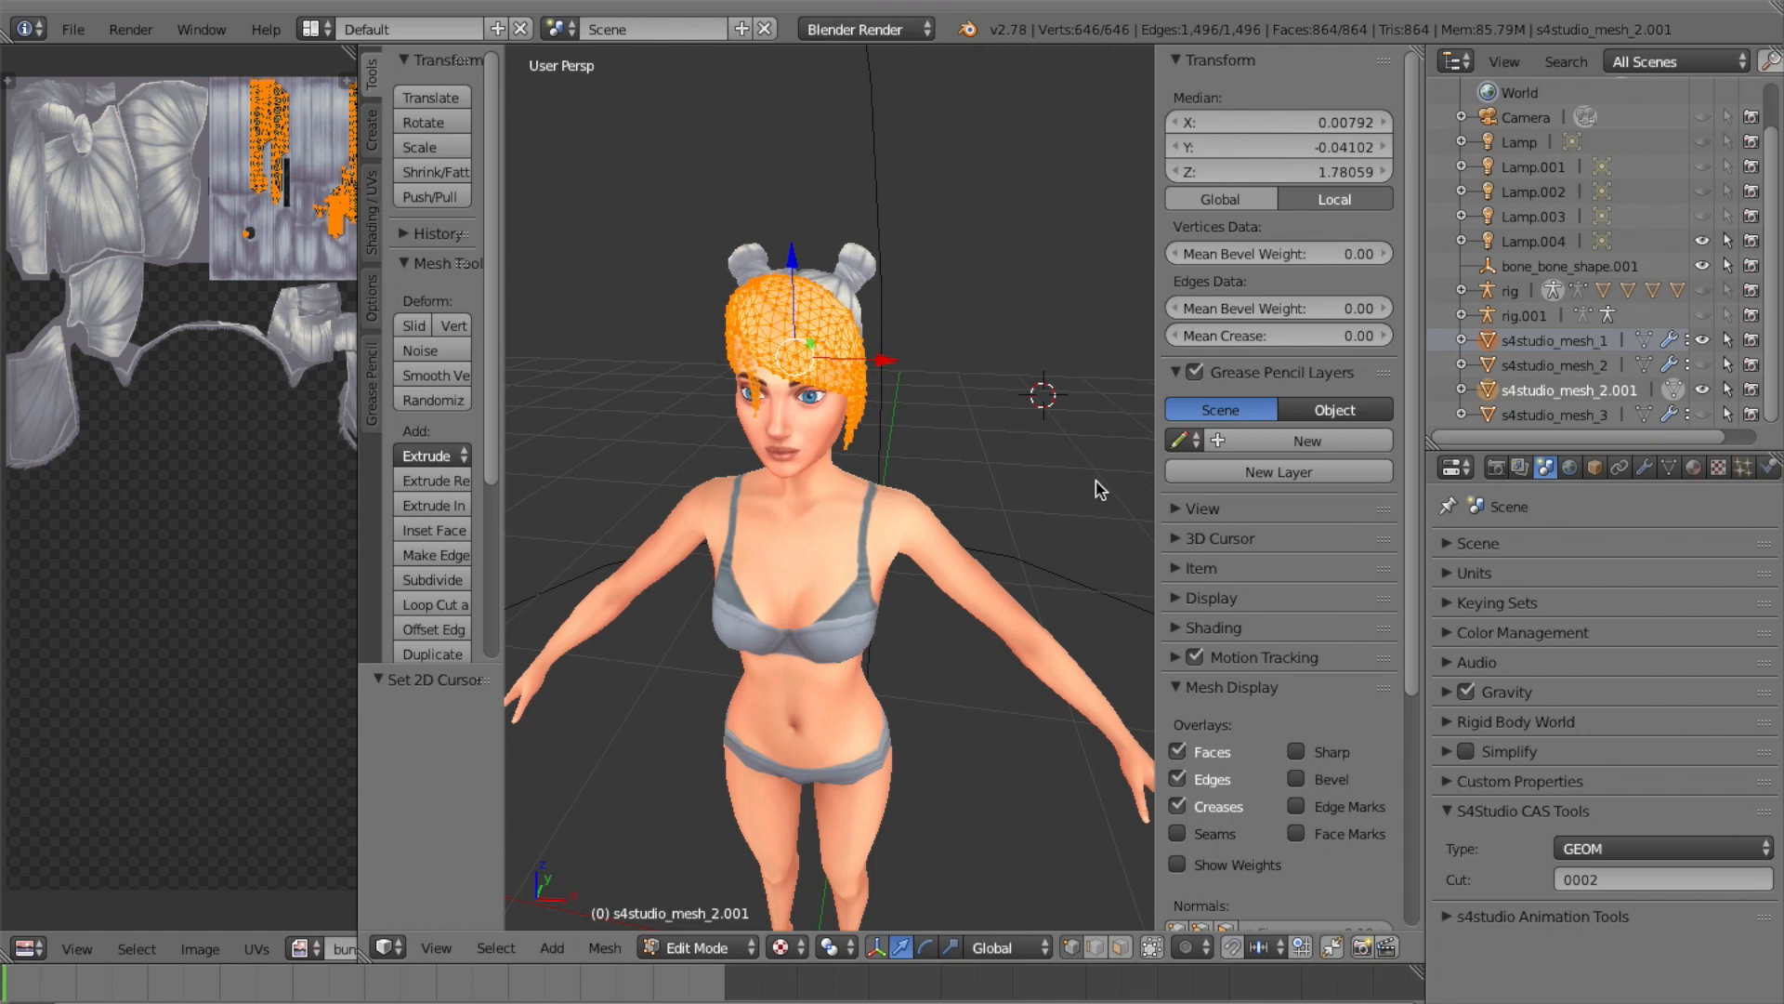
pyautogui.click(738, 947)
pyautogui.click(744, 917)
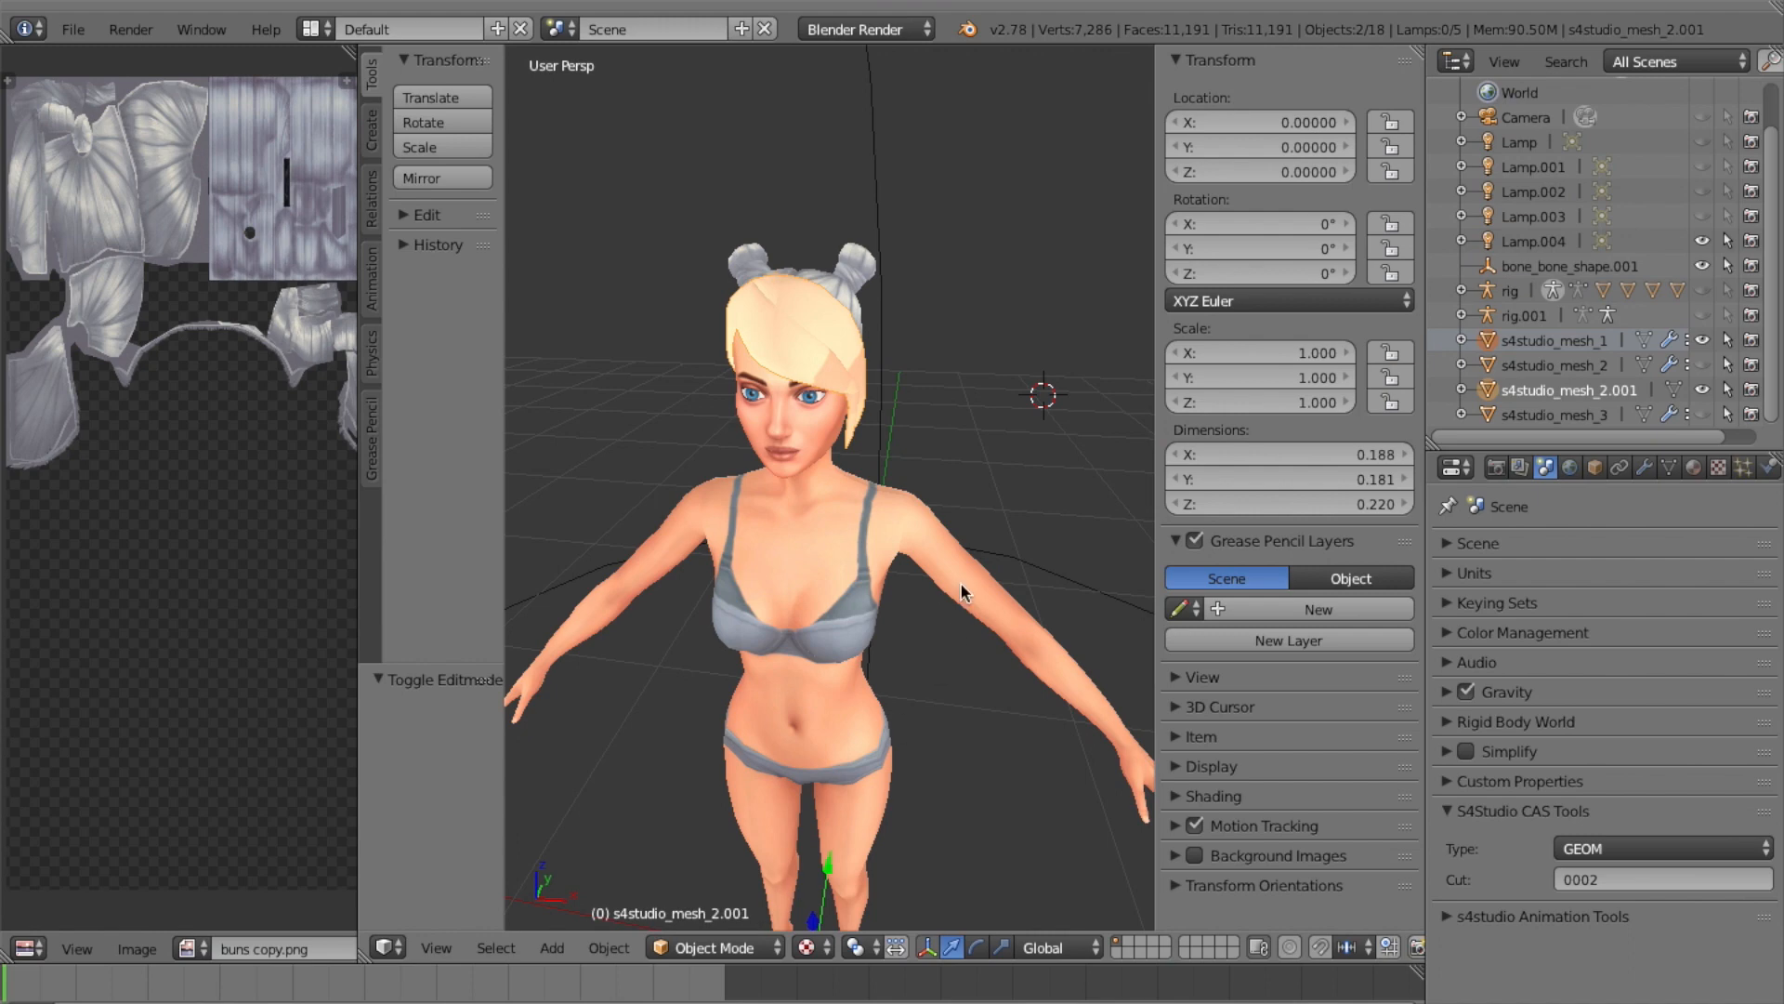
pyautogui.click(1033, 430)
pyautogui.hotkey('ctrl', 'j')
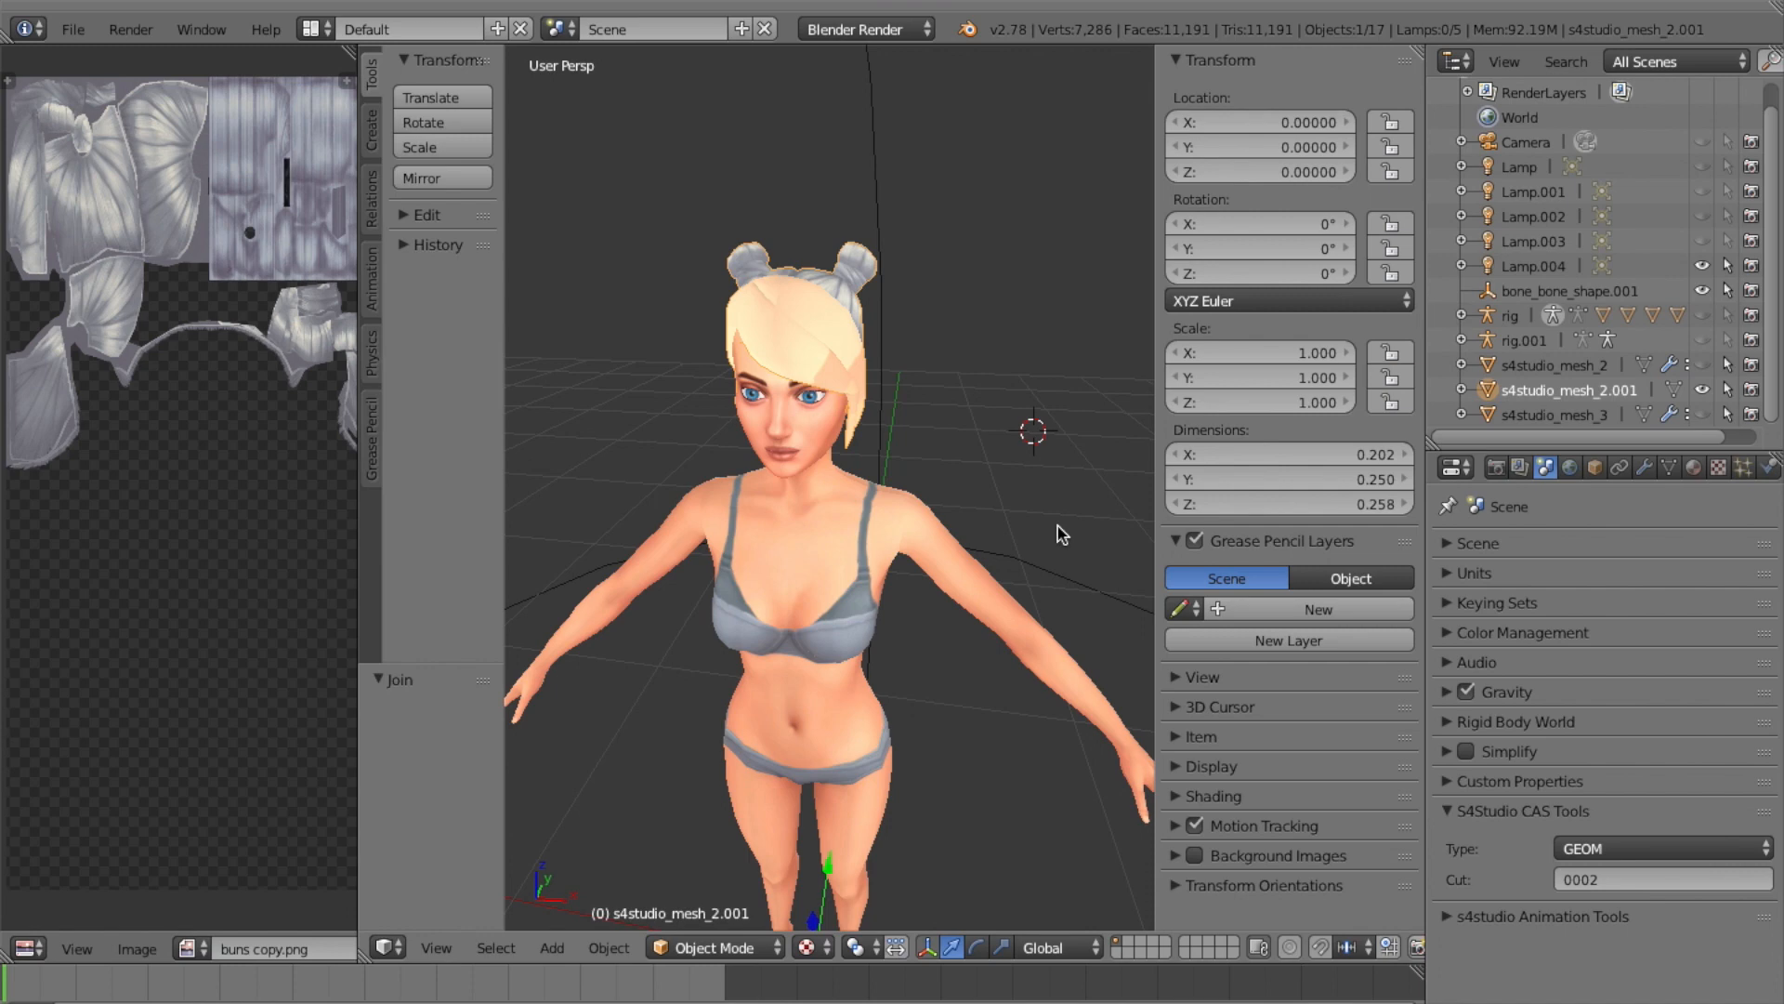
pyautogui.moveTo(828, 354); pyautogui.dragTo(830, 363, button='middle')
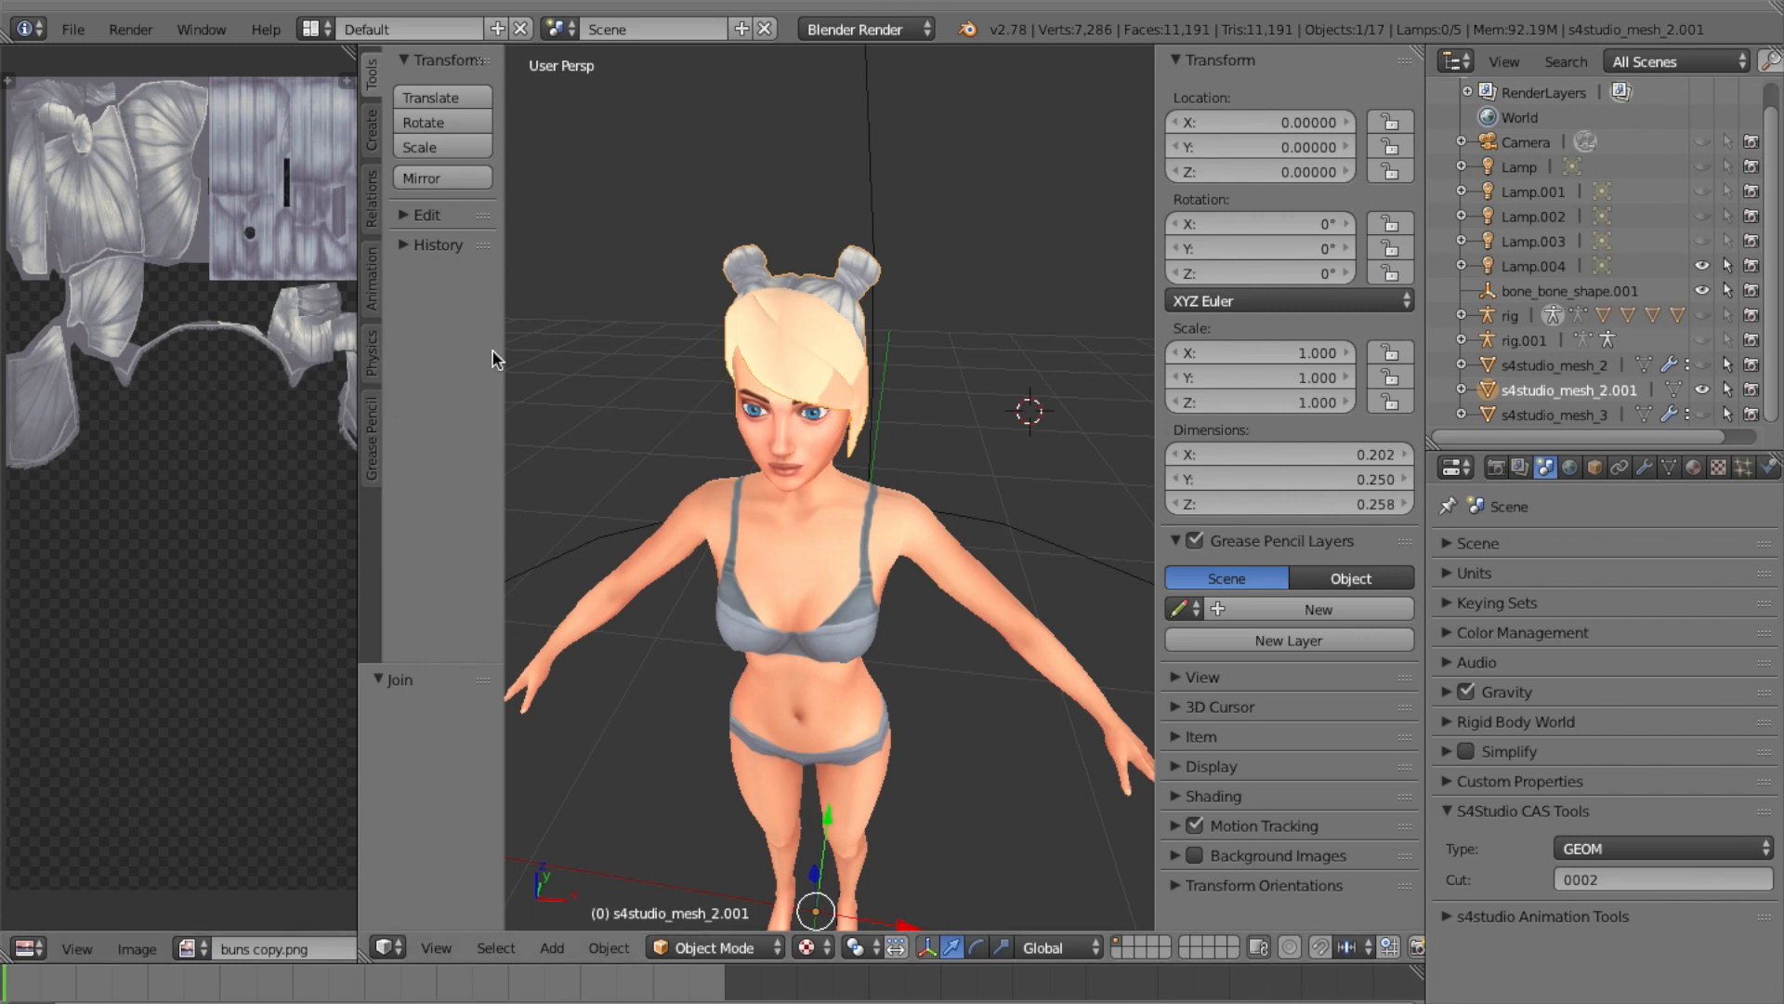
# Save the joined mesh file, switch to Sims 4 Studio and import buns copy.png as swatch 10's diffuse texture
pyautogui.click(72, 29)
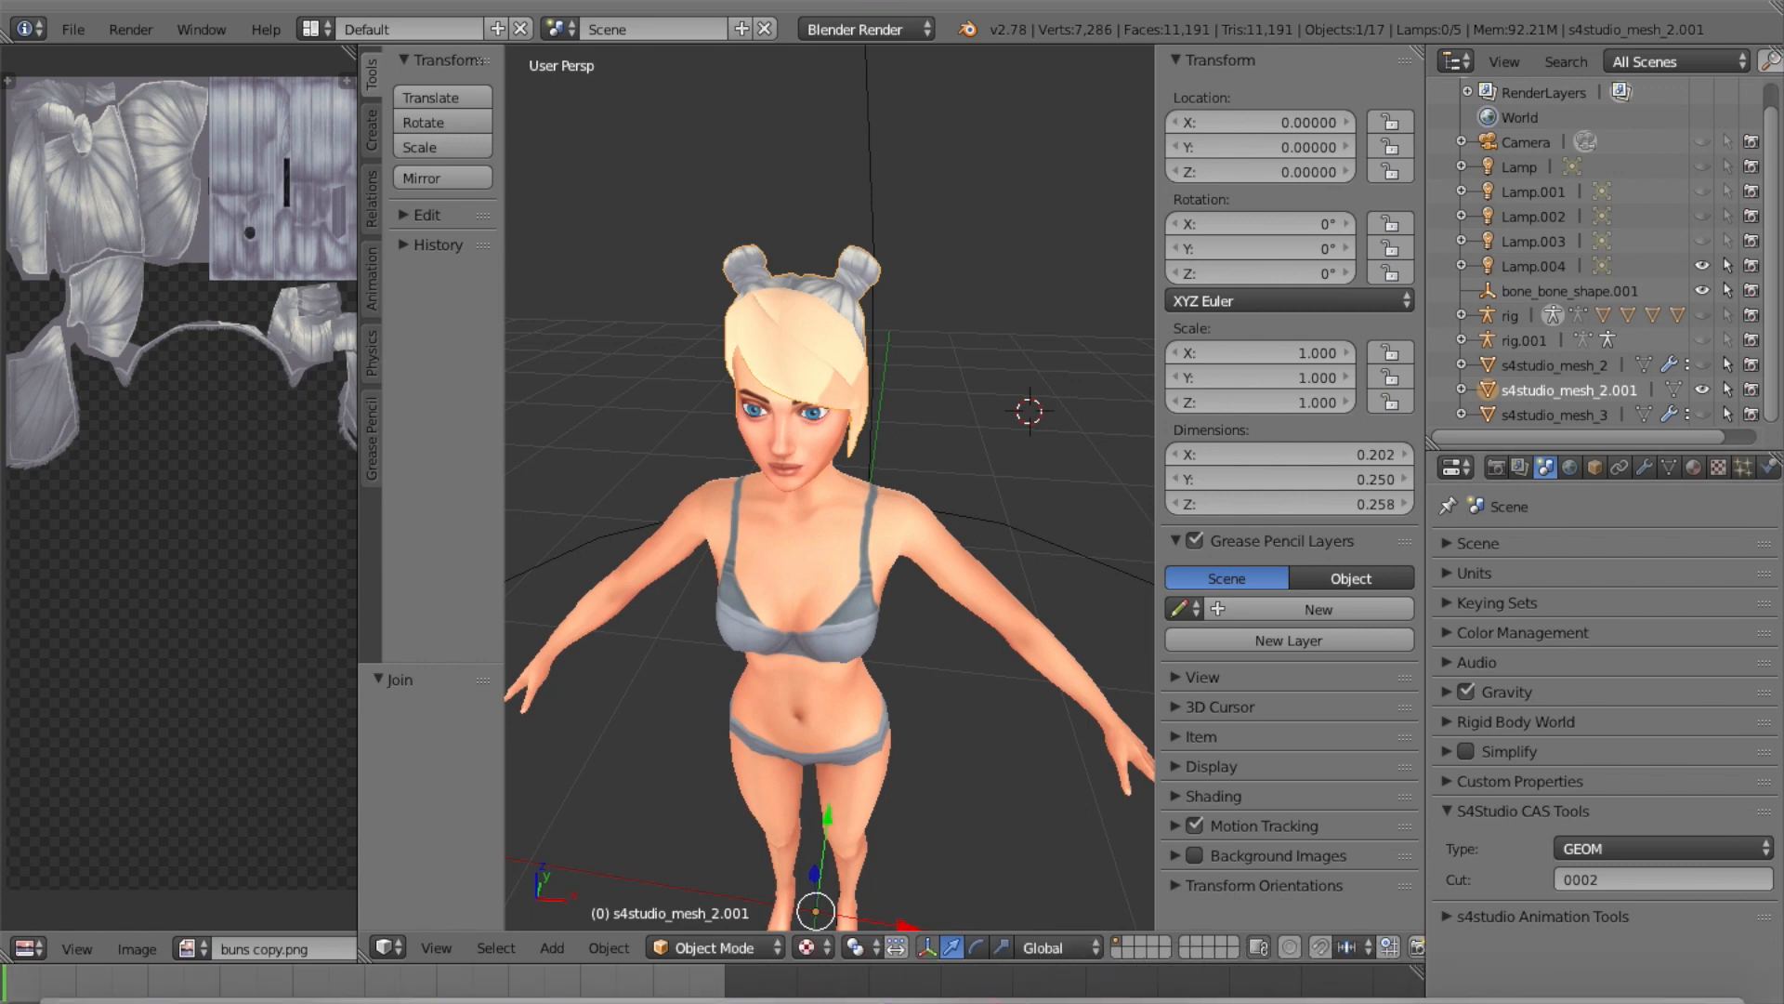
pyautogui.click(1487, 993)
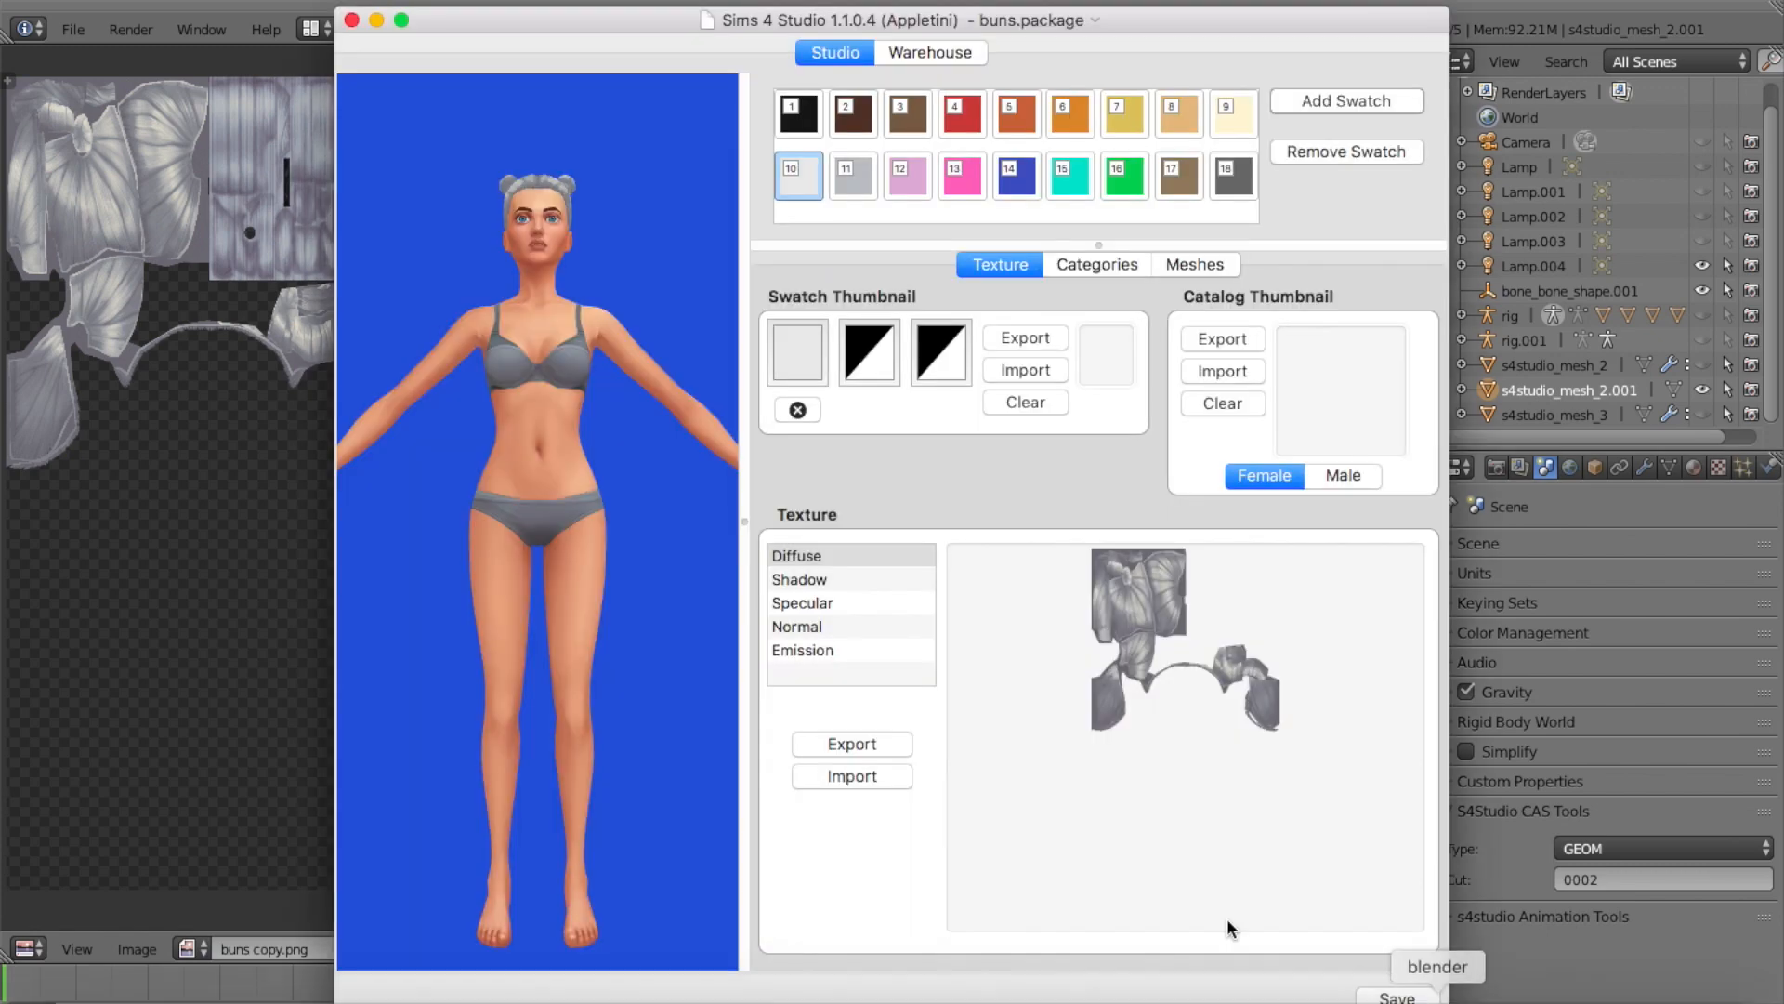
pyautogui.click(894, 777)
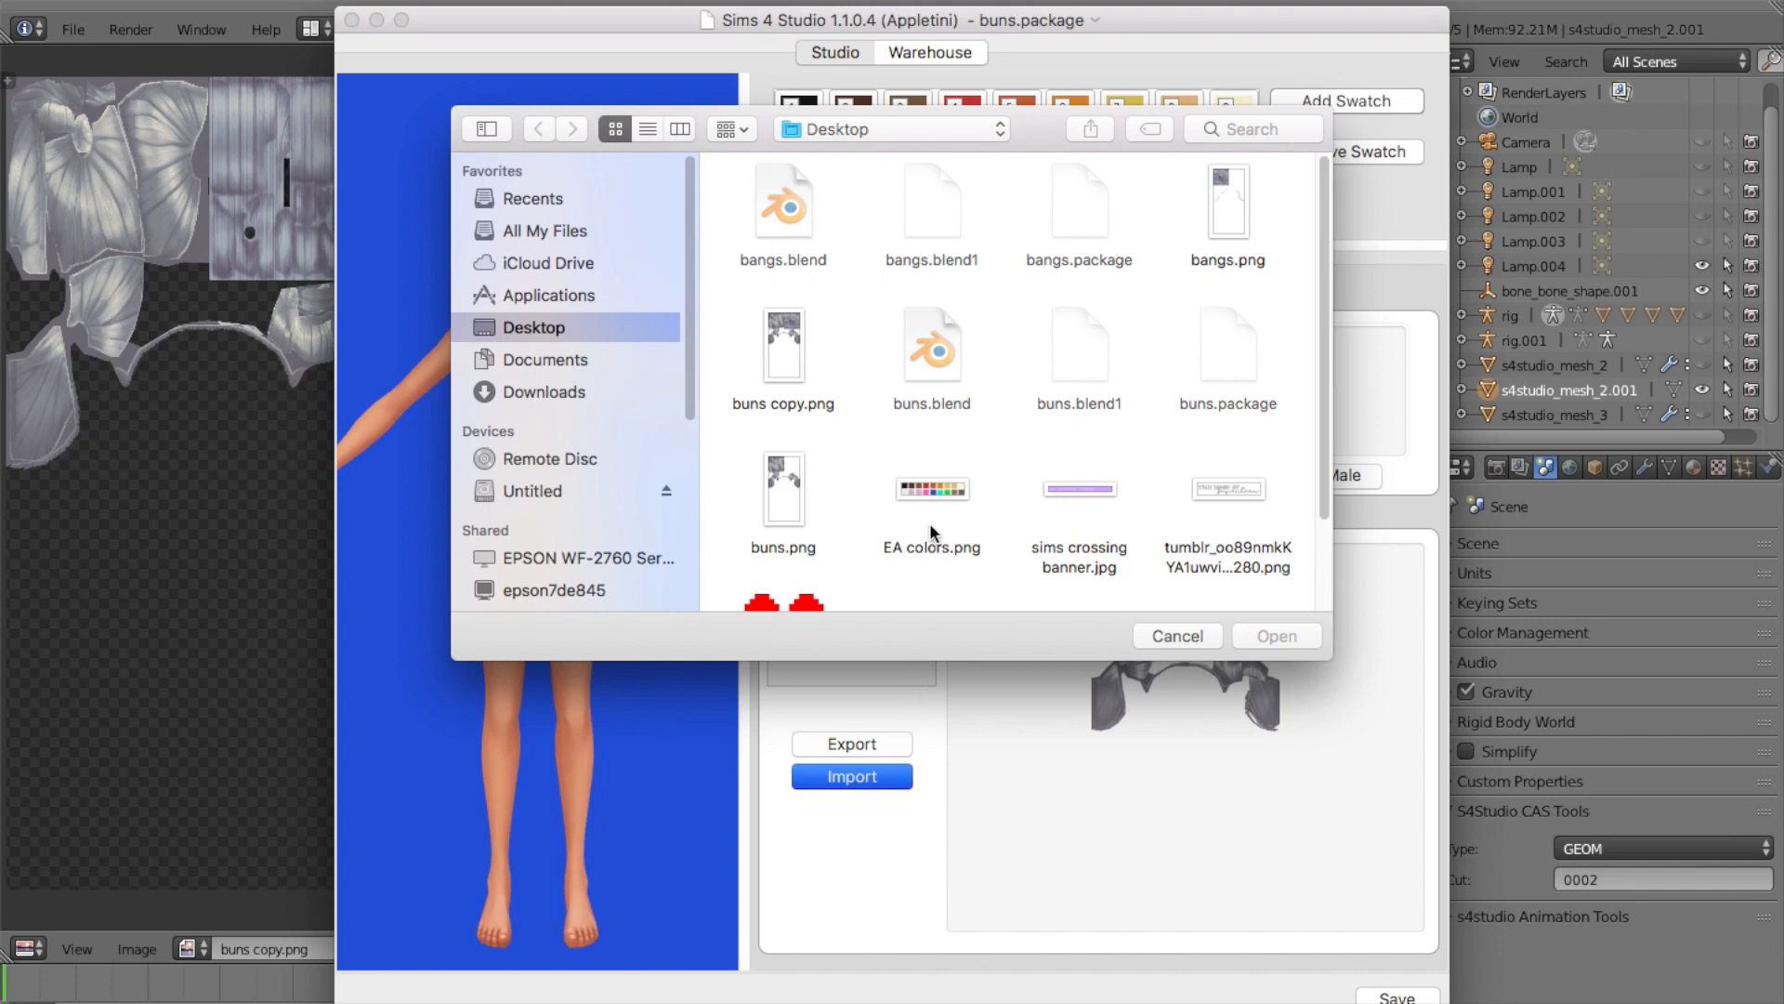
pyautogui.doubleClick(773, 364)
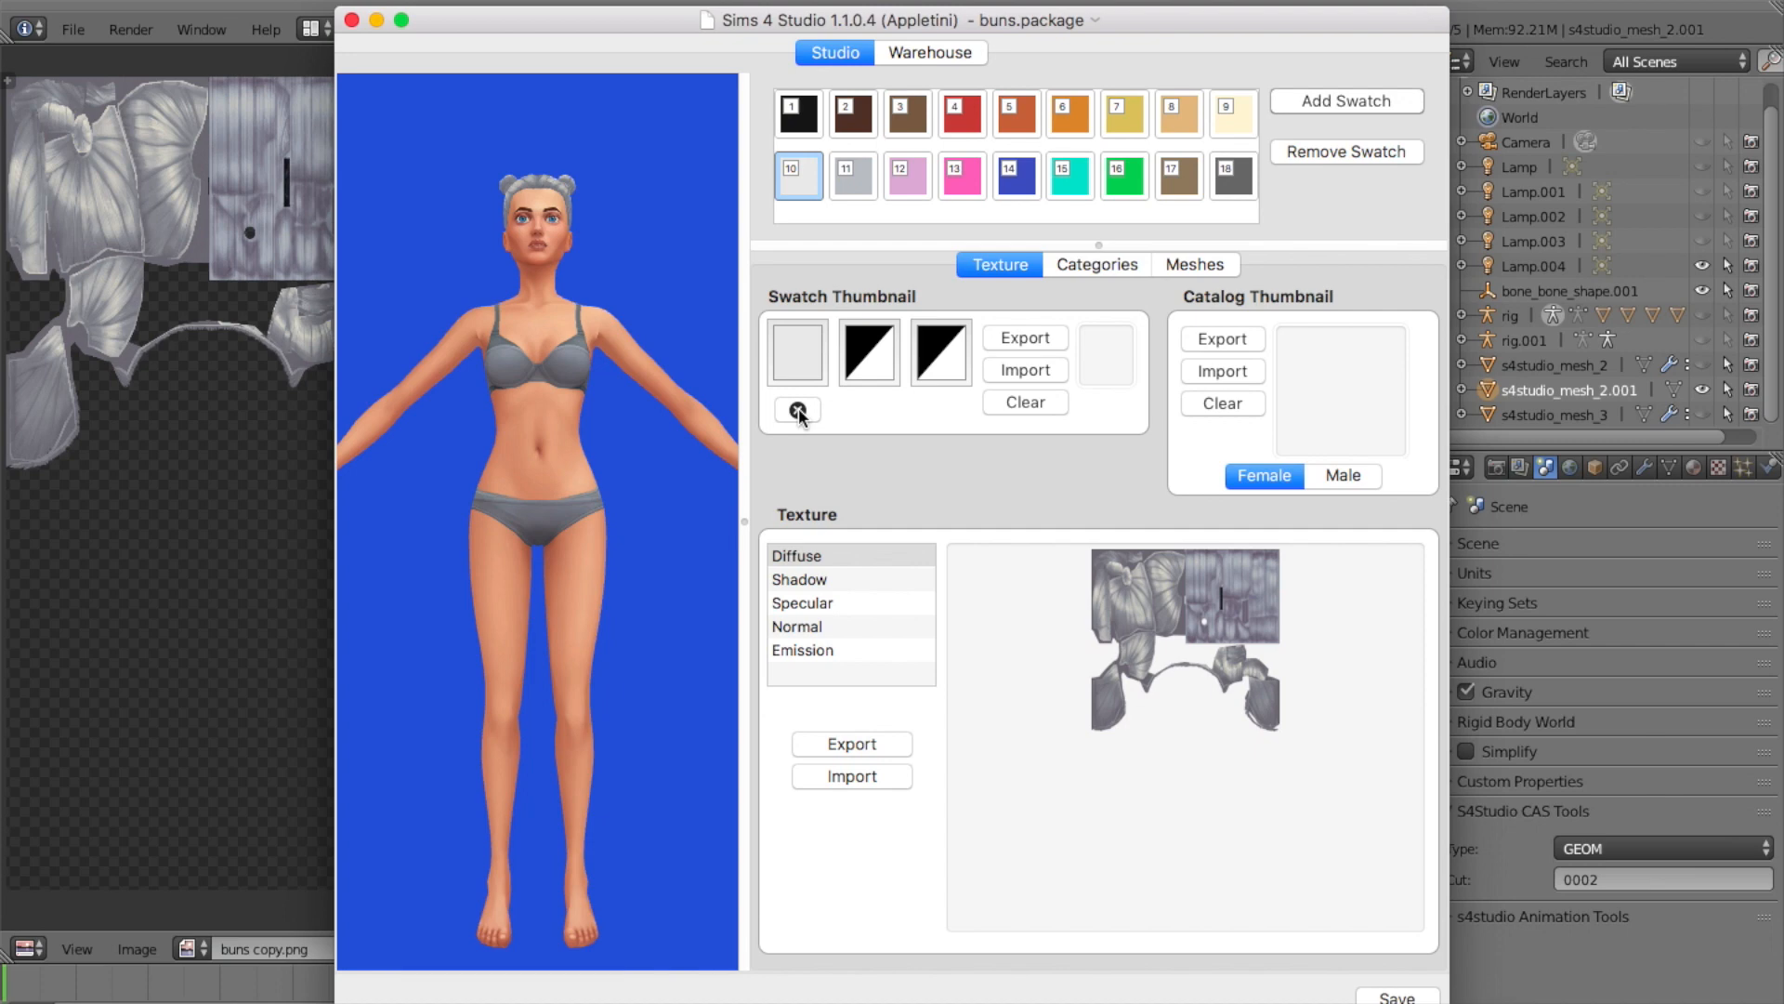
pyautogui.moveTo(641, 271)
pyautogui.mouseDown()
pyautogui.moveTo(622, 399)
pyautogui.moveTo(631, 289)
pyautogui.mouseUp()
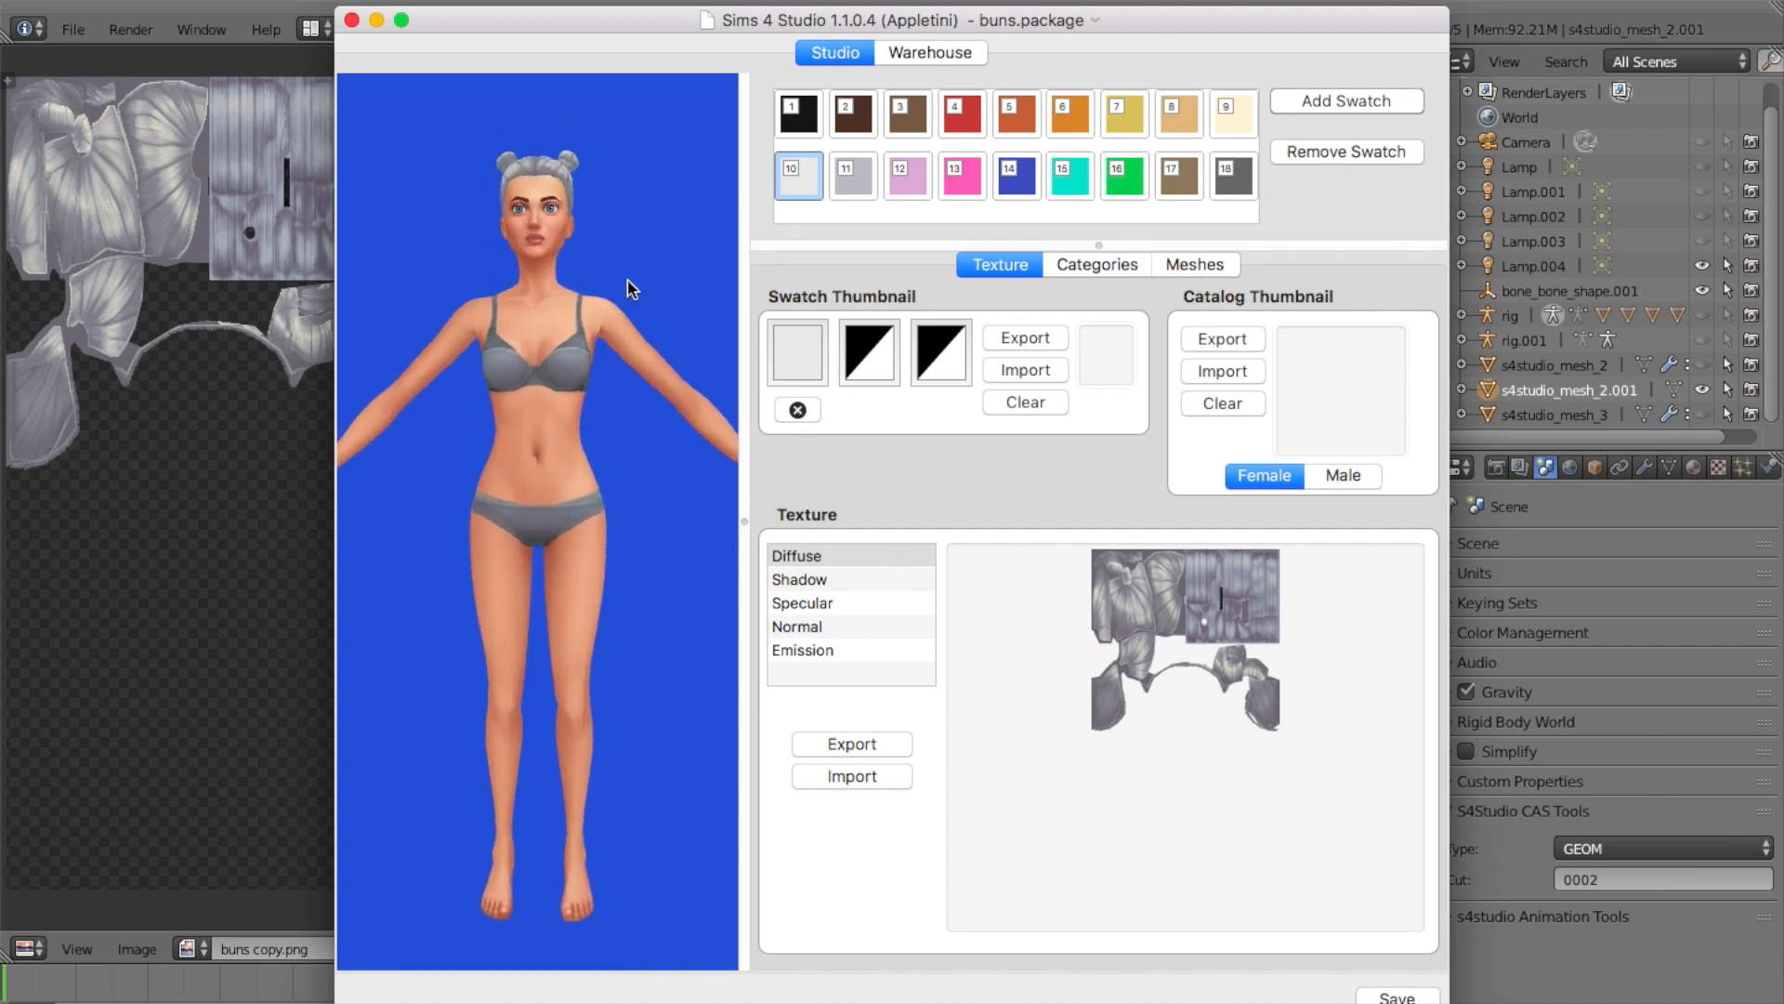
# Import buns.blend from the Desktop as the LOD 0 mesh and check the hair on the Sim
pyautogui.click(1194, 268)
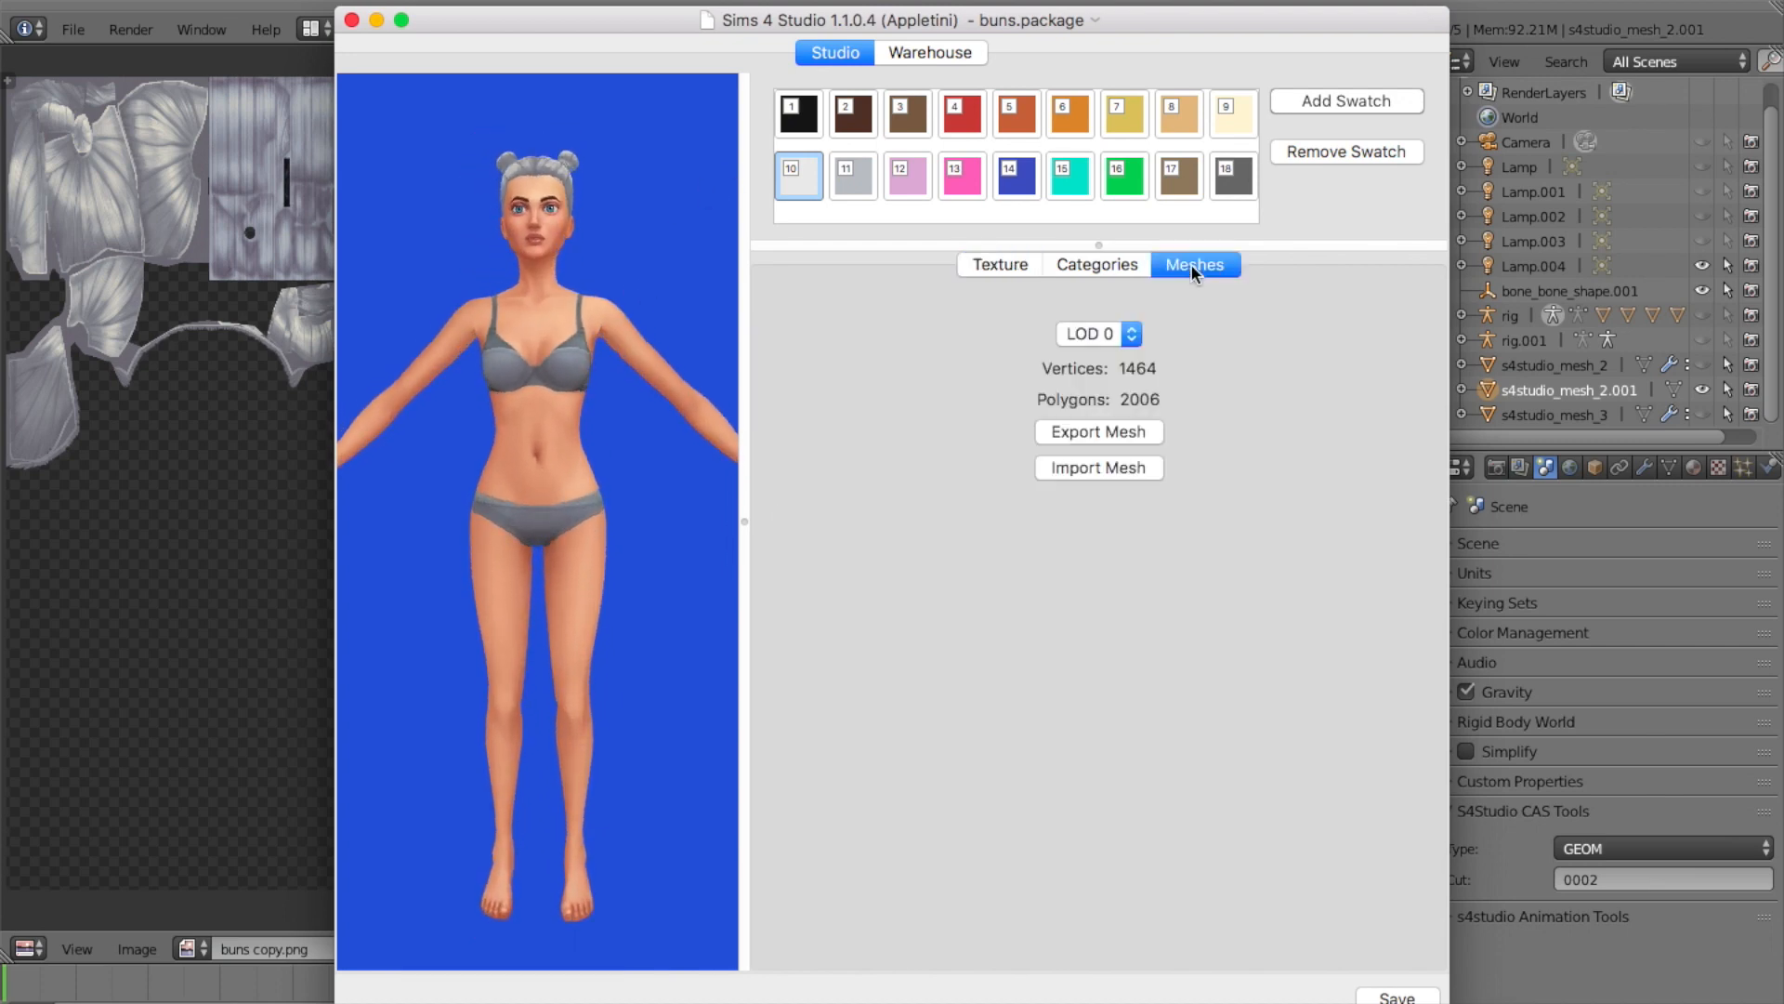
pyautogui.click(1115, 469)
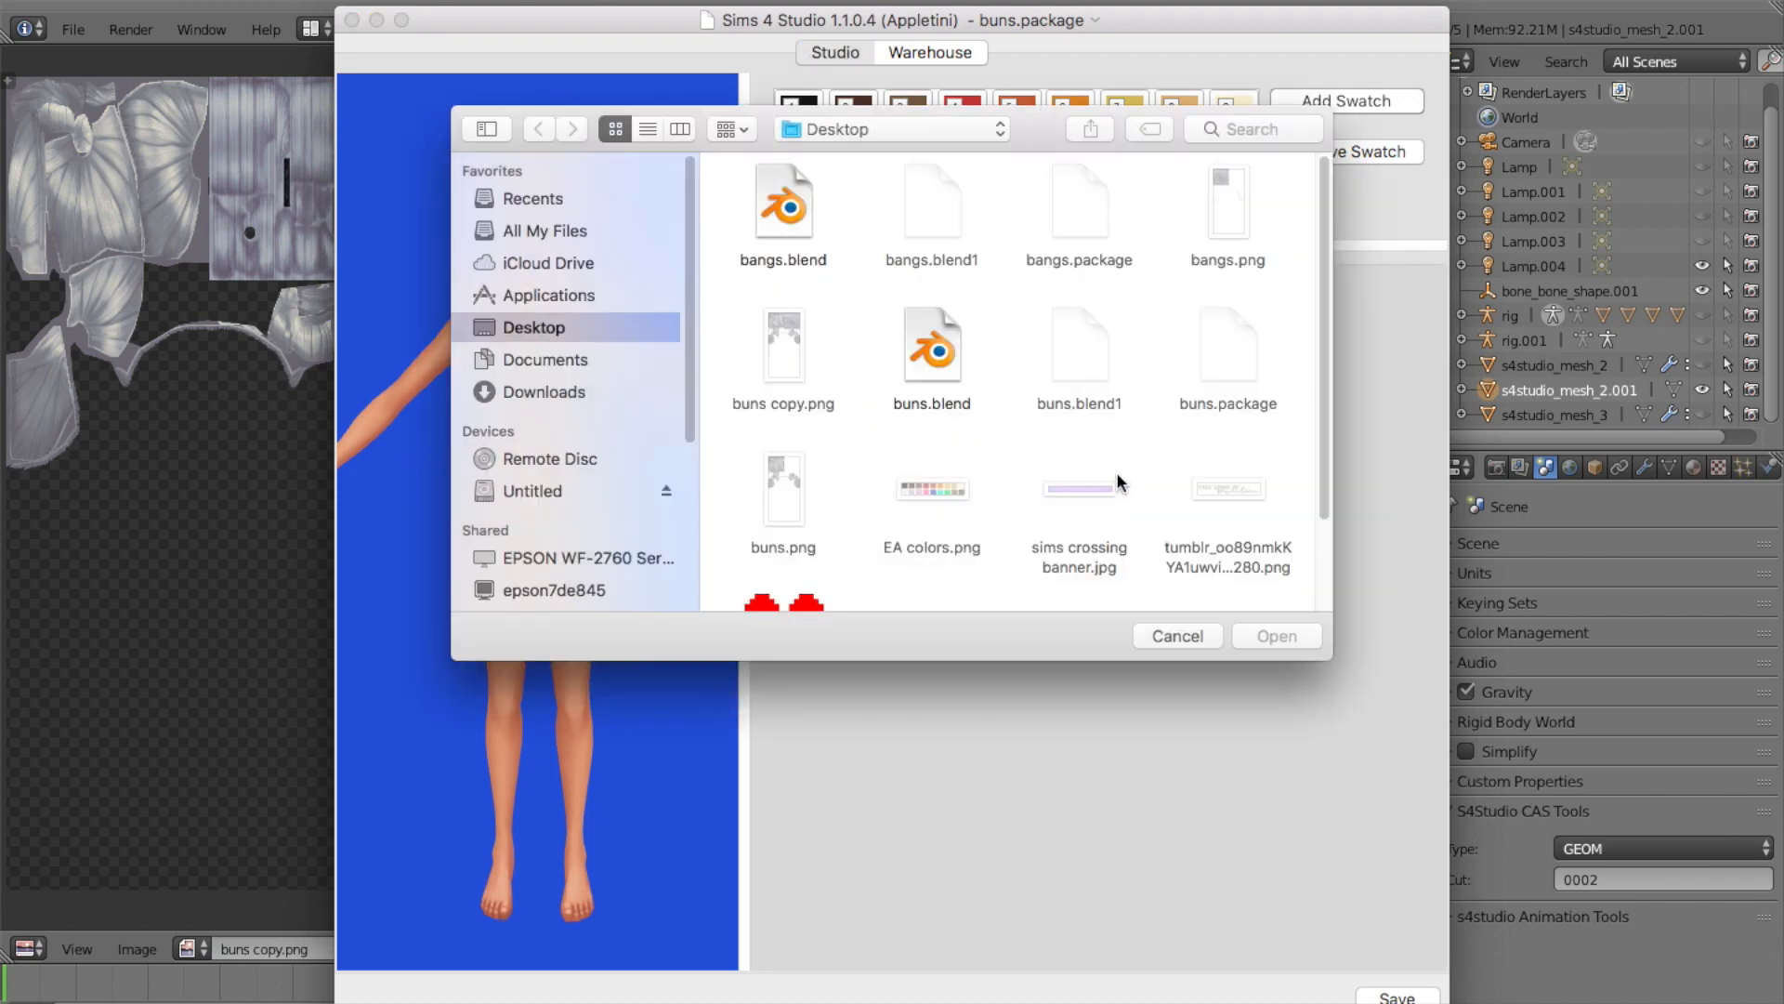
pyautogui.click(945, 354)
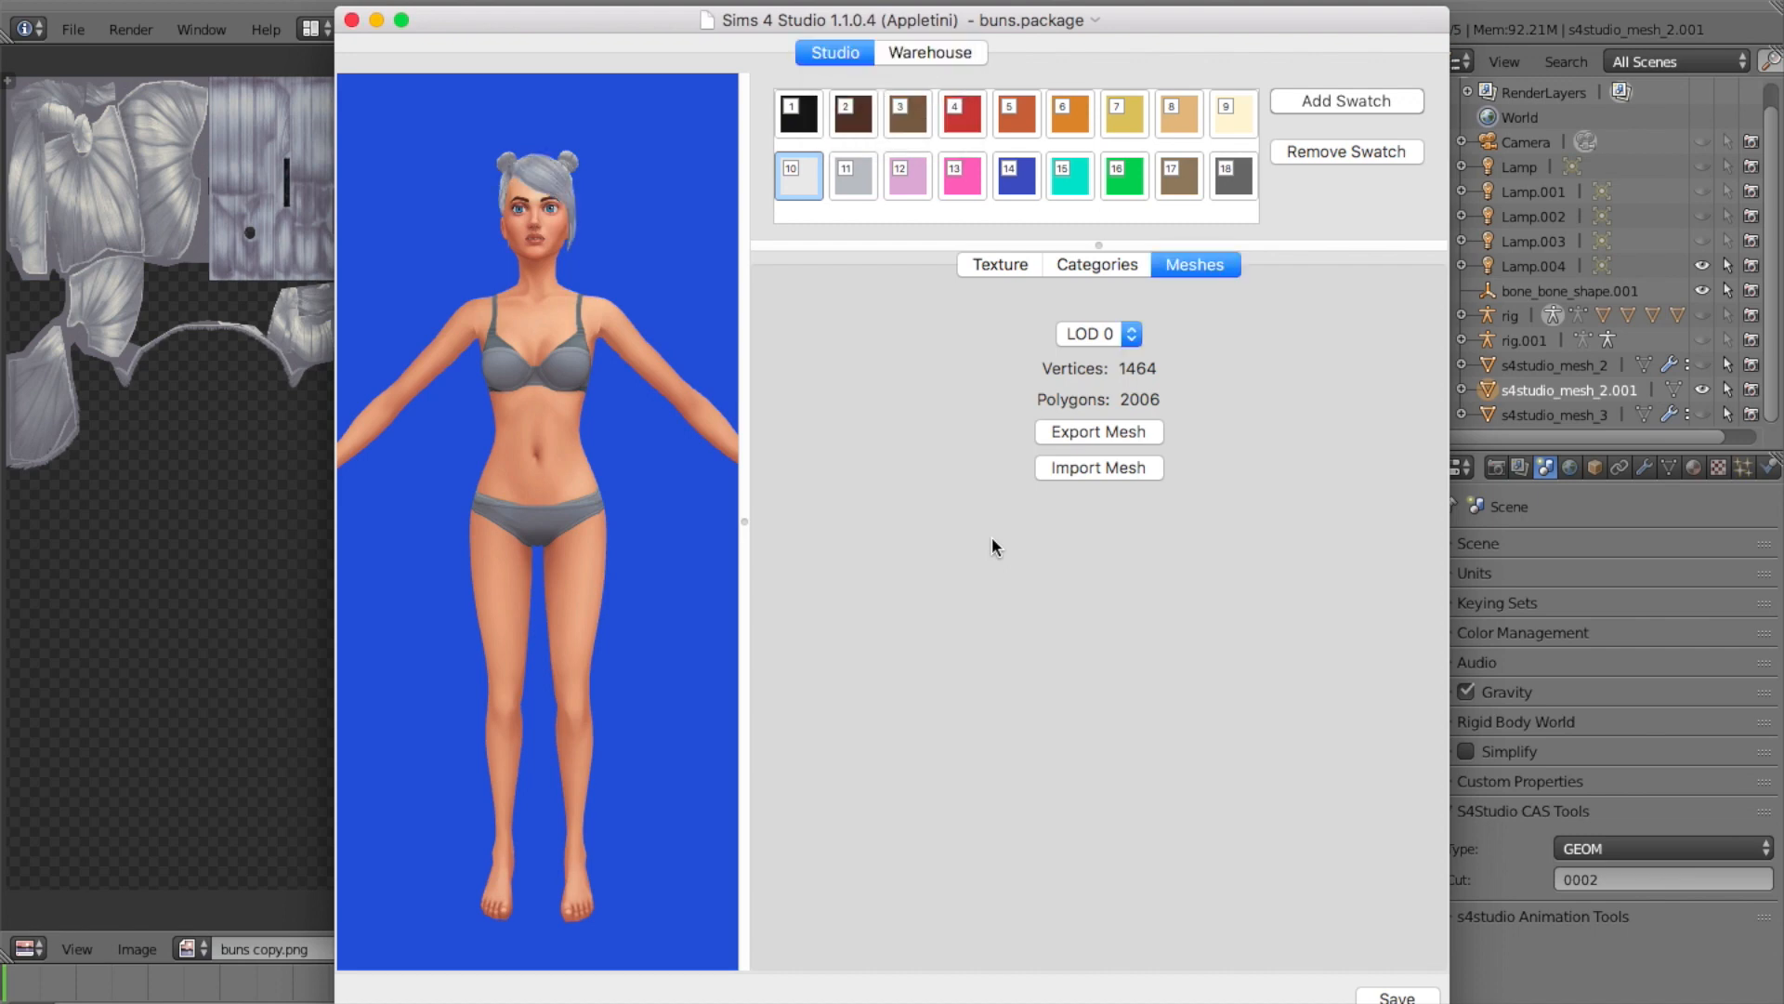
pyautogui.moveTo(661, 270); pyautogui.dragTo(633, 297)
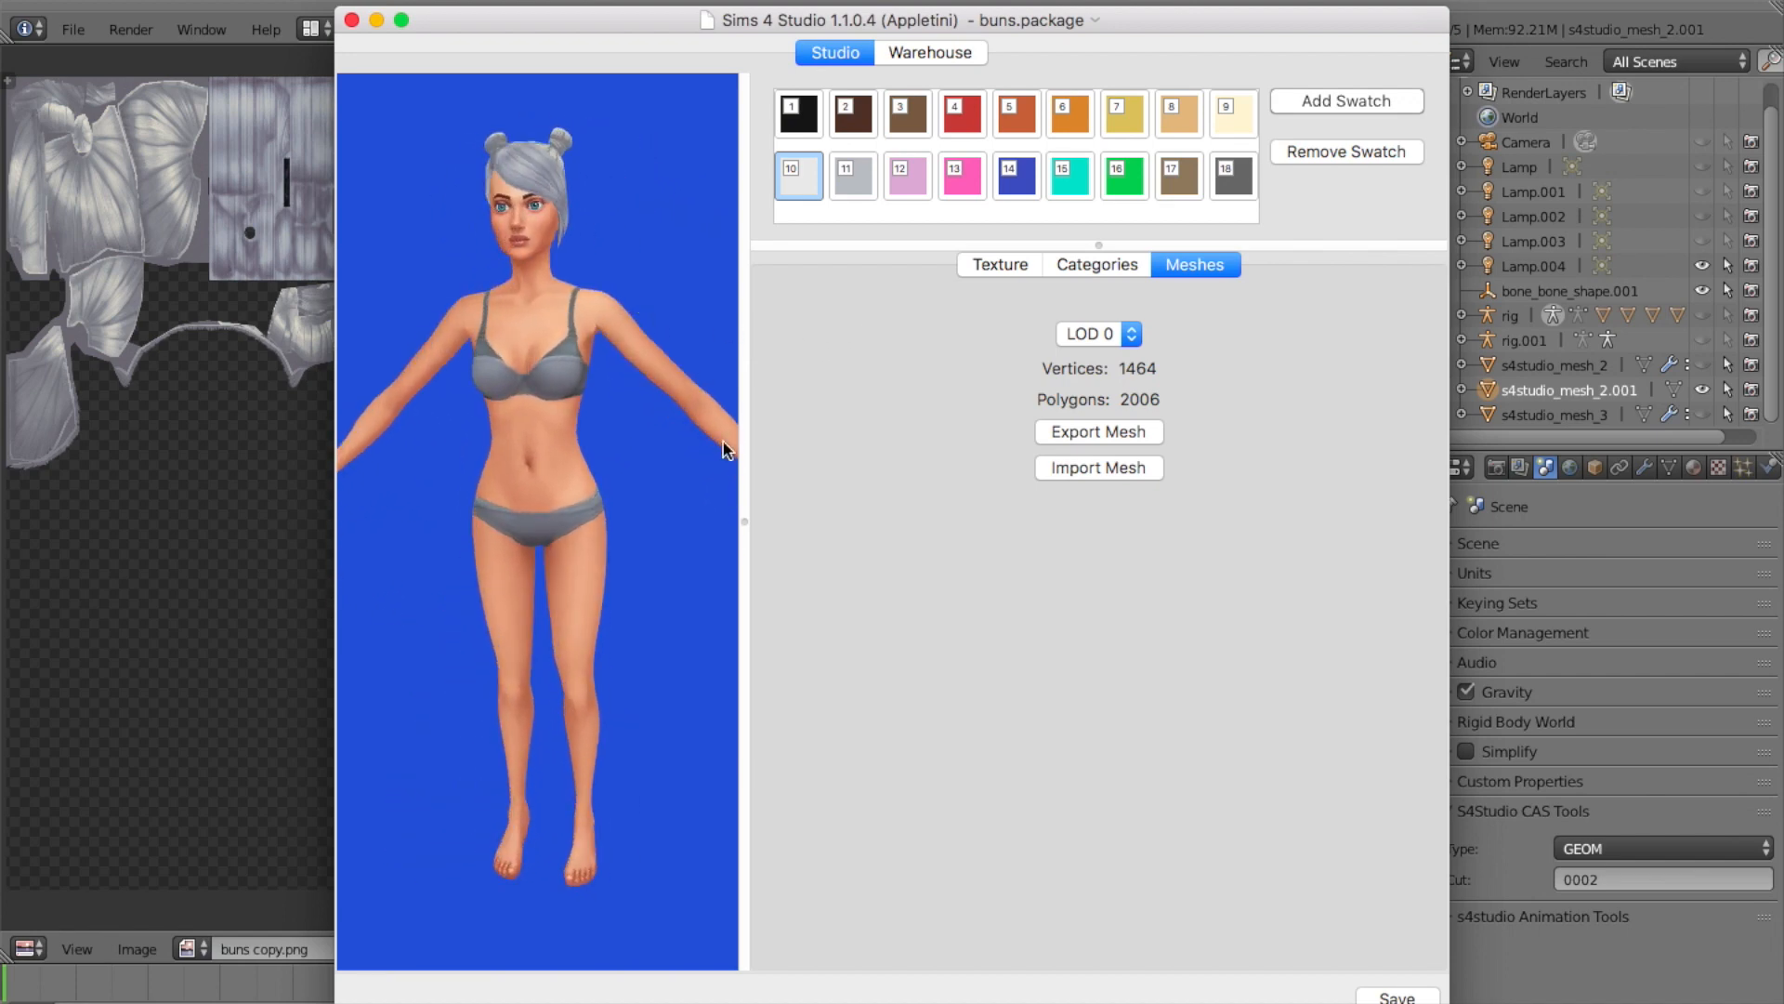
pyautogui.scroll(2, 710, 409)
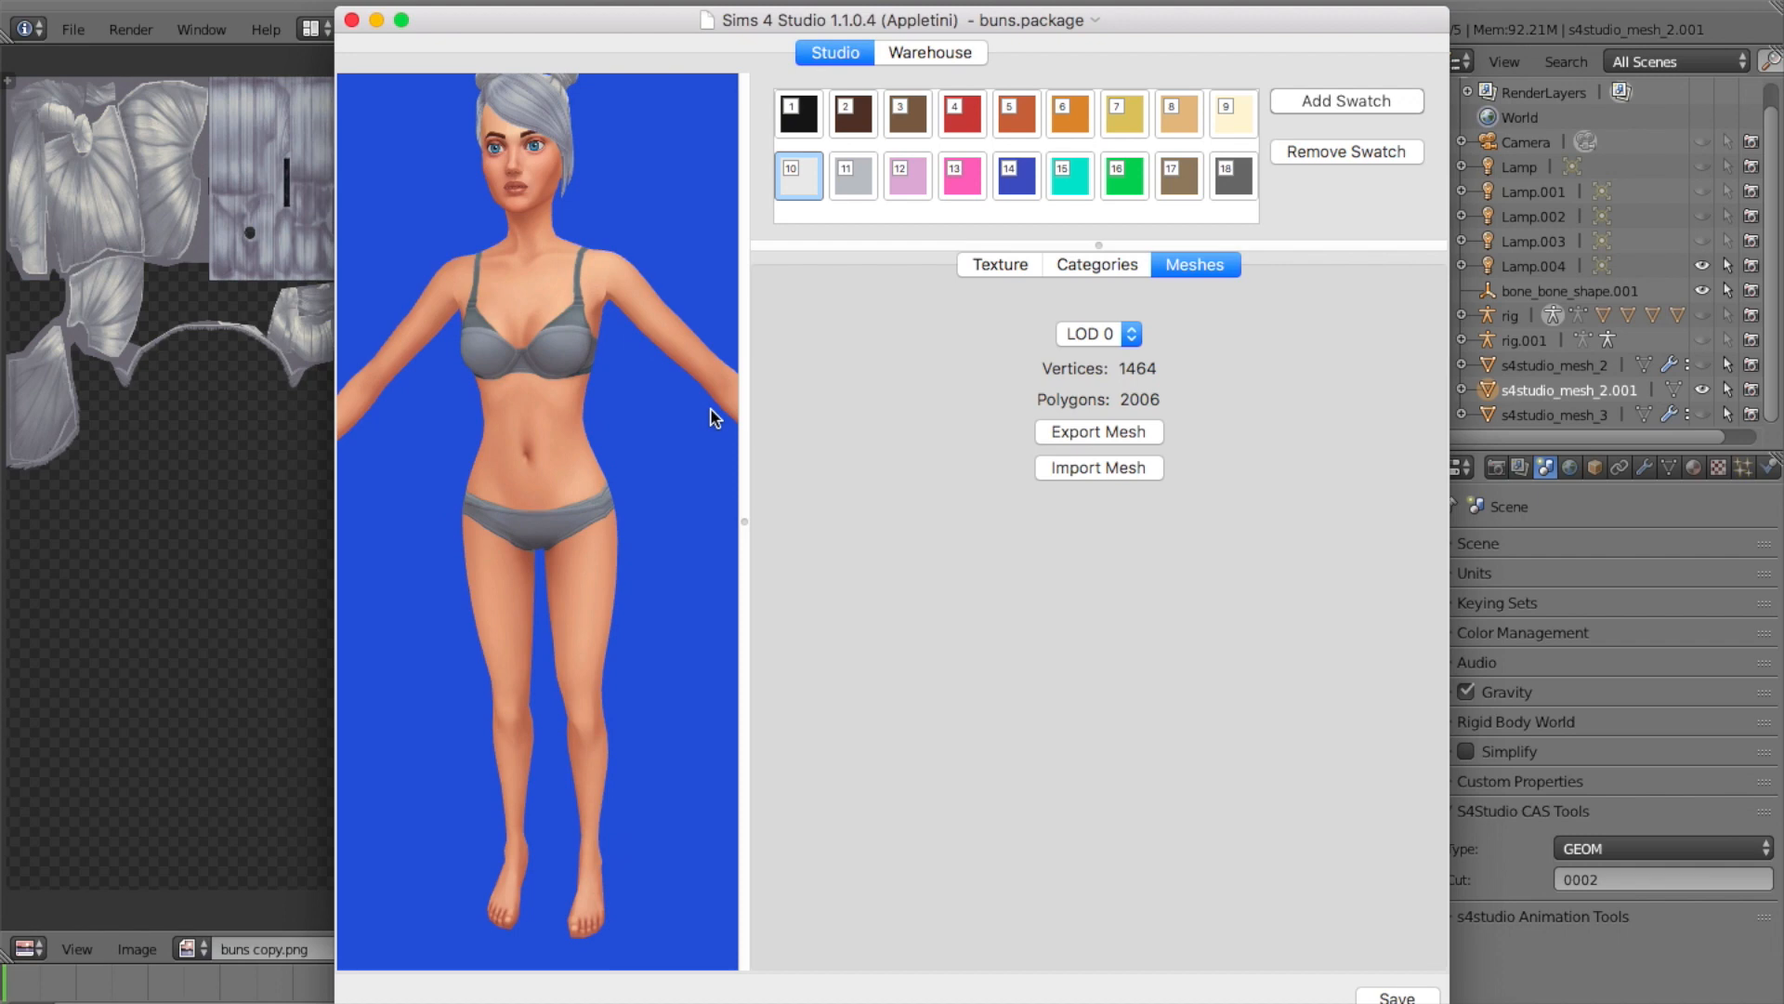
# Compare the hair and diffuse texture of swatches 11 and 10, and examine swatch 10's bangs from several angles
pyautogui.click(851, 171)
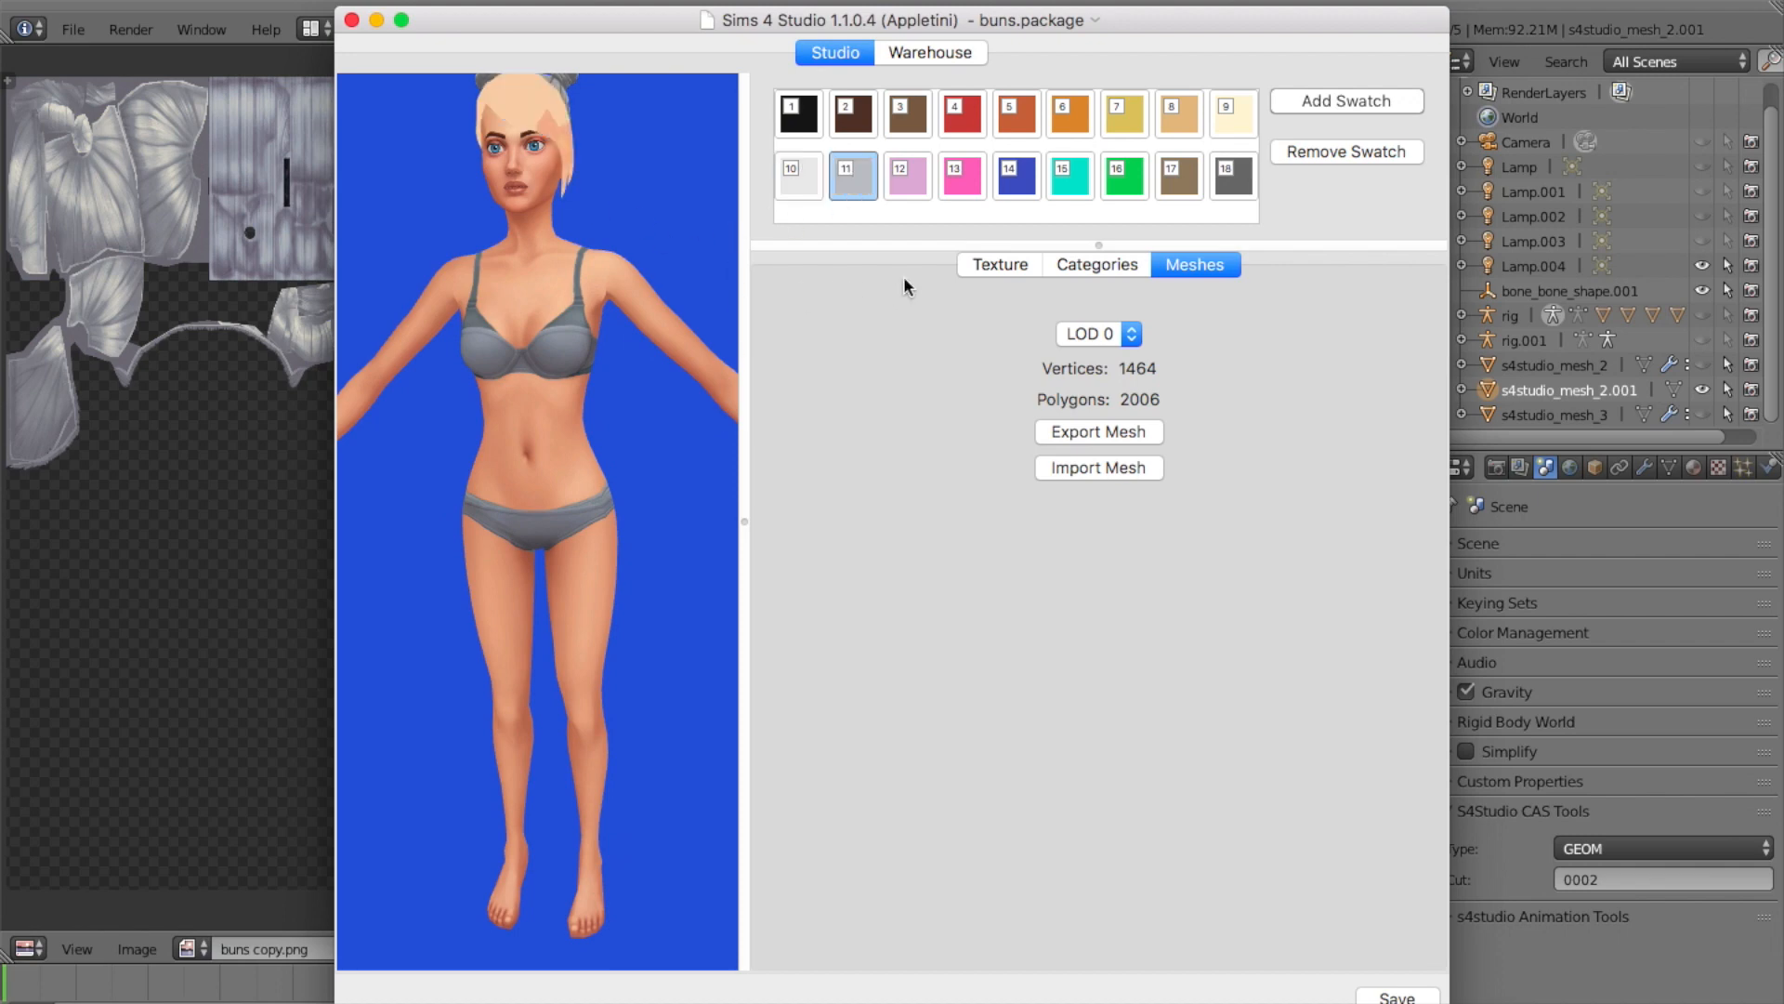
pyautogui.click(1002, 265)
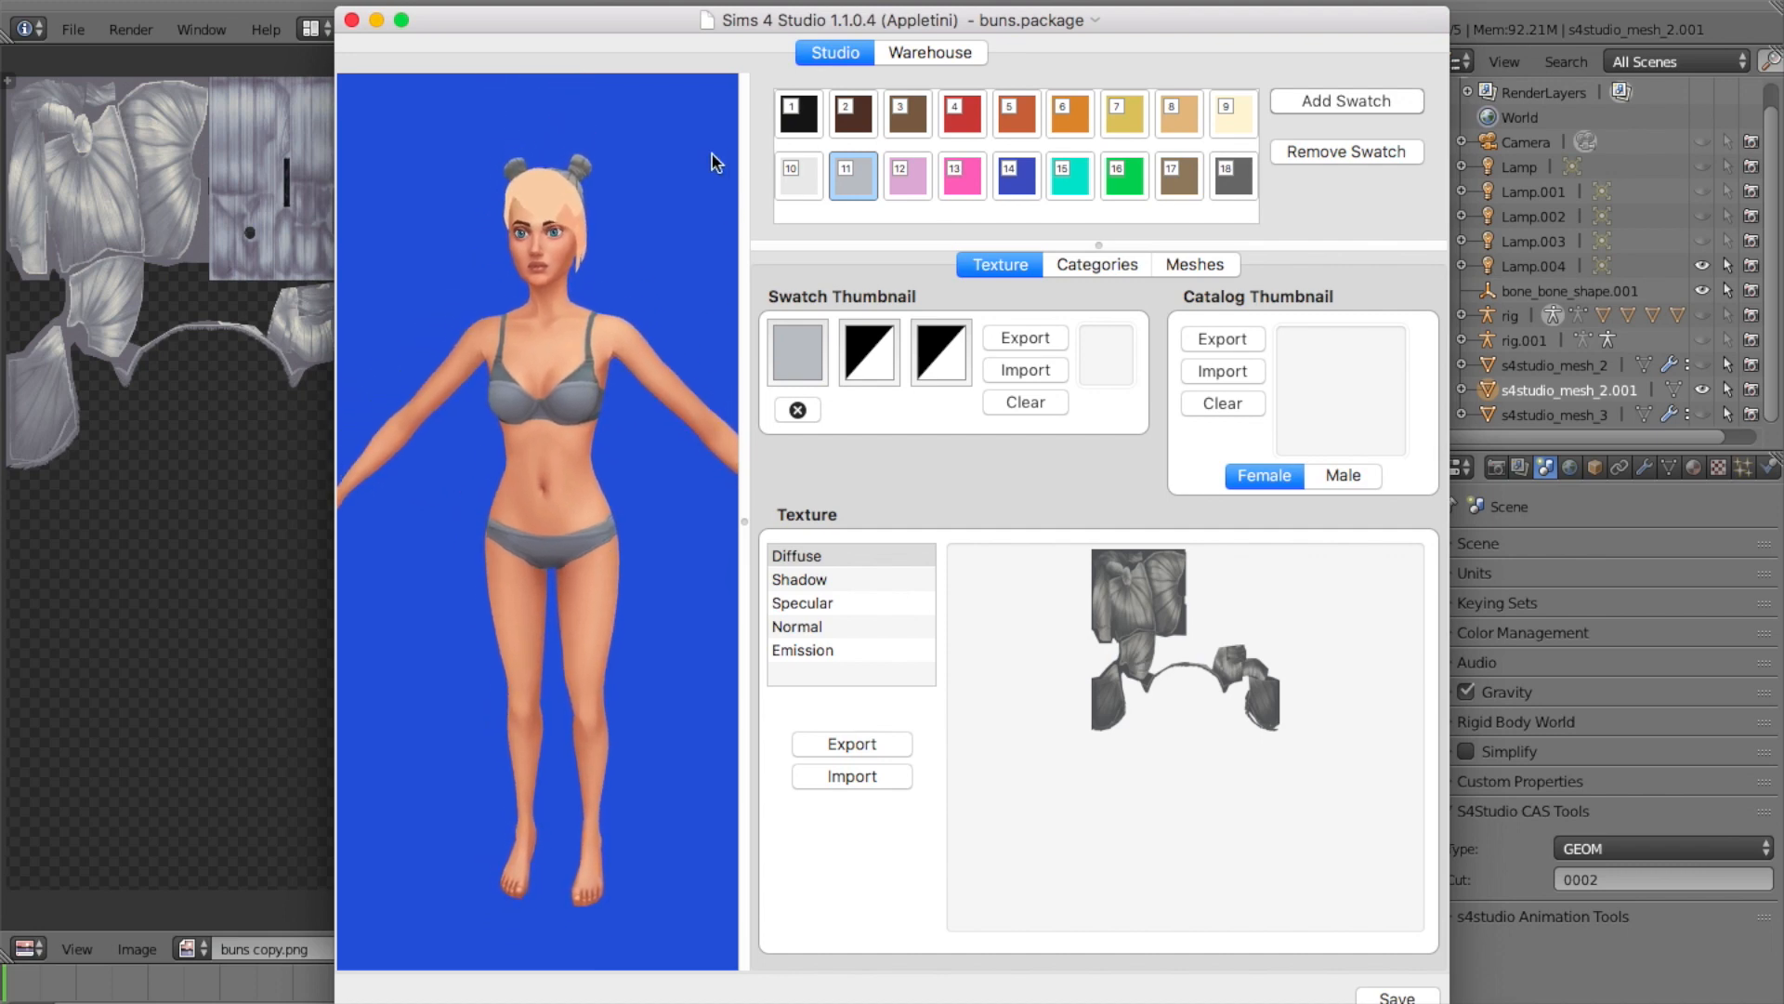
pyautogui.click(815, 181)
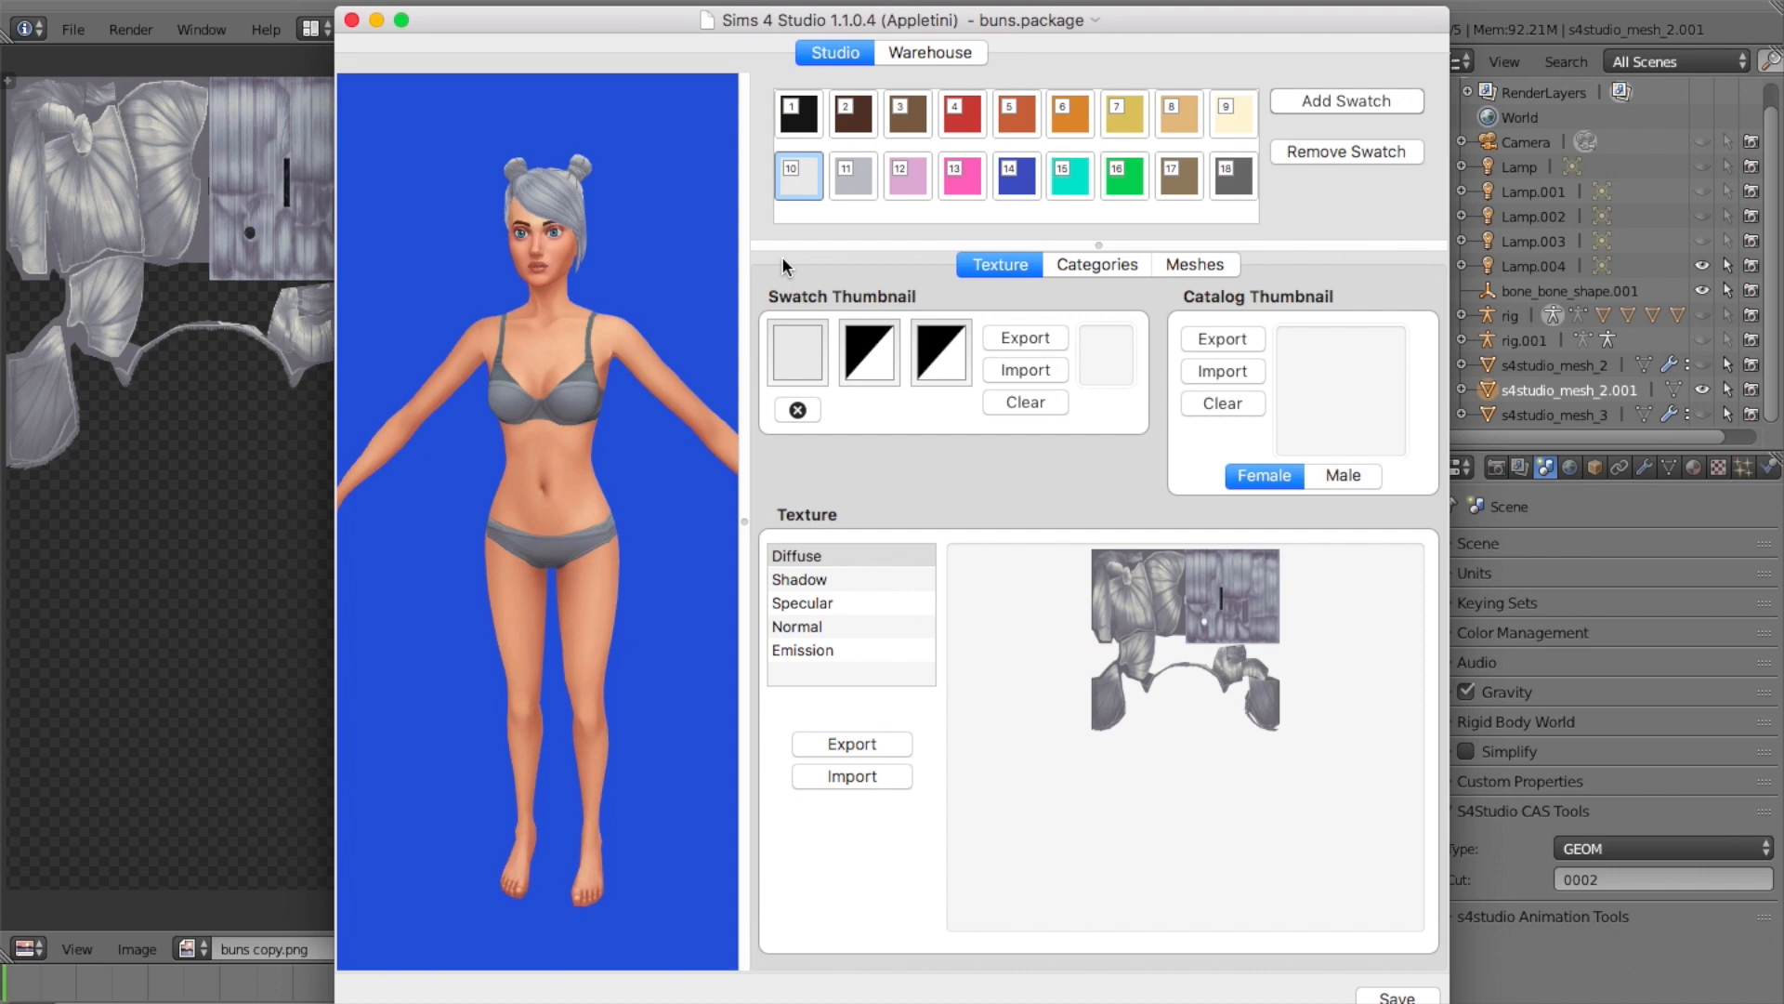
pyautogui.moveTo(703, 279); pyautogui.dragTo(681, 414)
pyautogui.moveTo(676, 442); pyautogui.dragTo(677, 319)
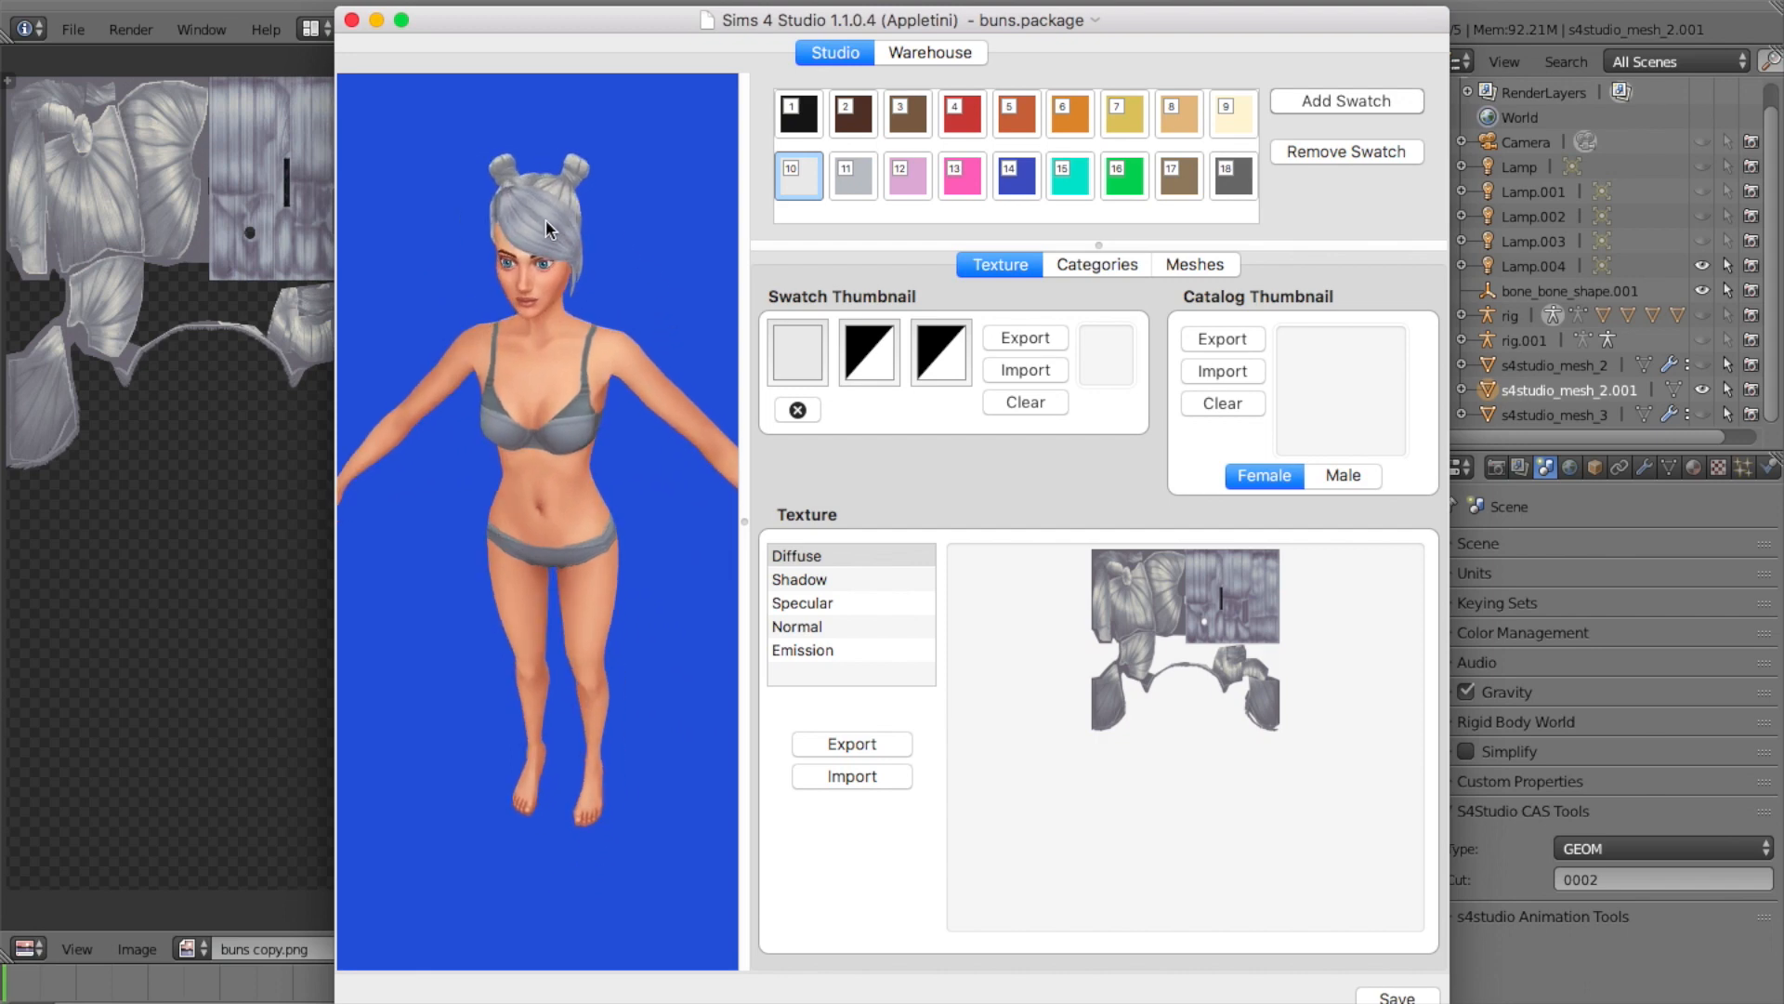
pyautogui.moveTo(589, 242); pyautogui.dragTo(678, 253)
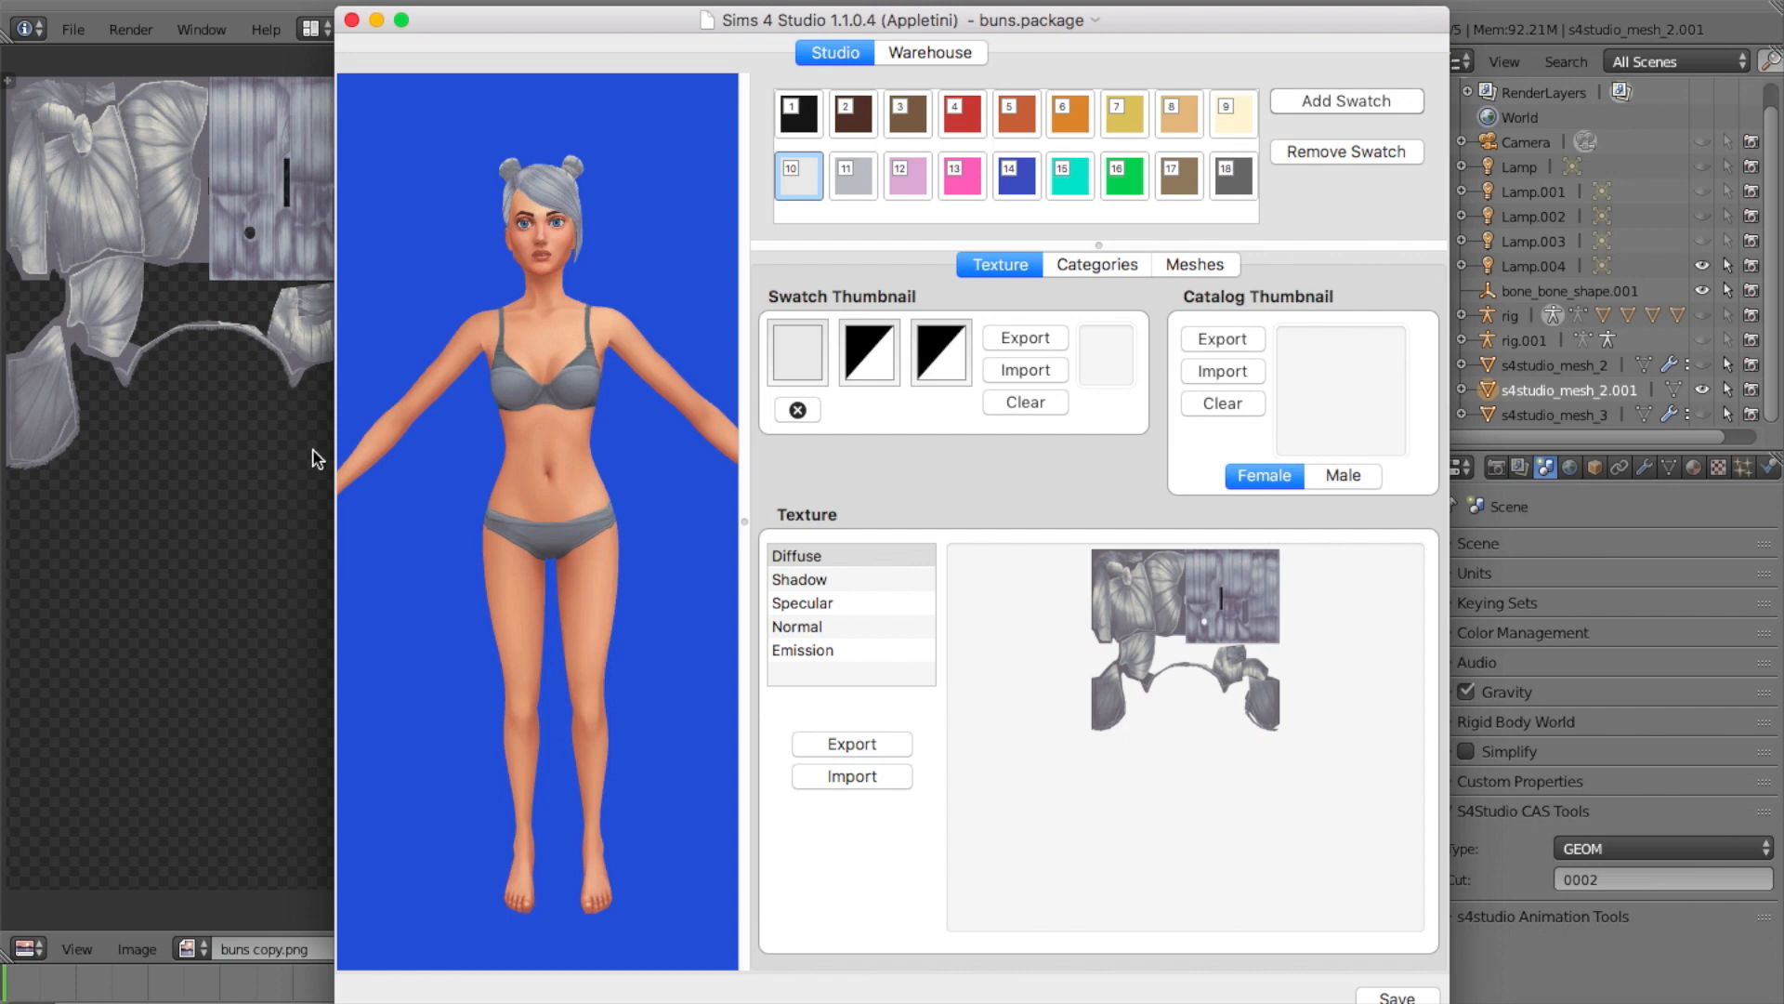
# Widen the UV/Image editor in Blender to view the combined texture, and return to Sims 4 Studio to examine the Sim
pyautogui.click(124, 597)
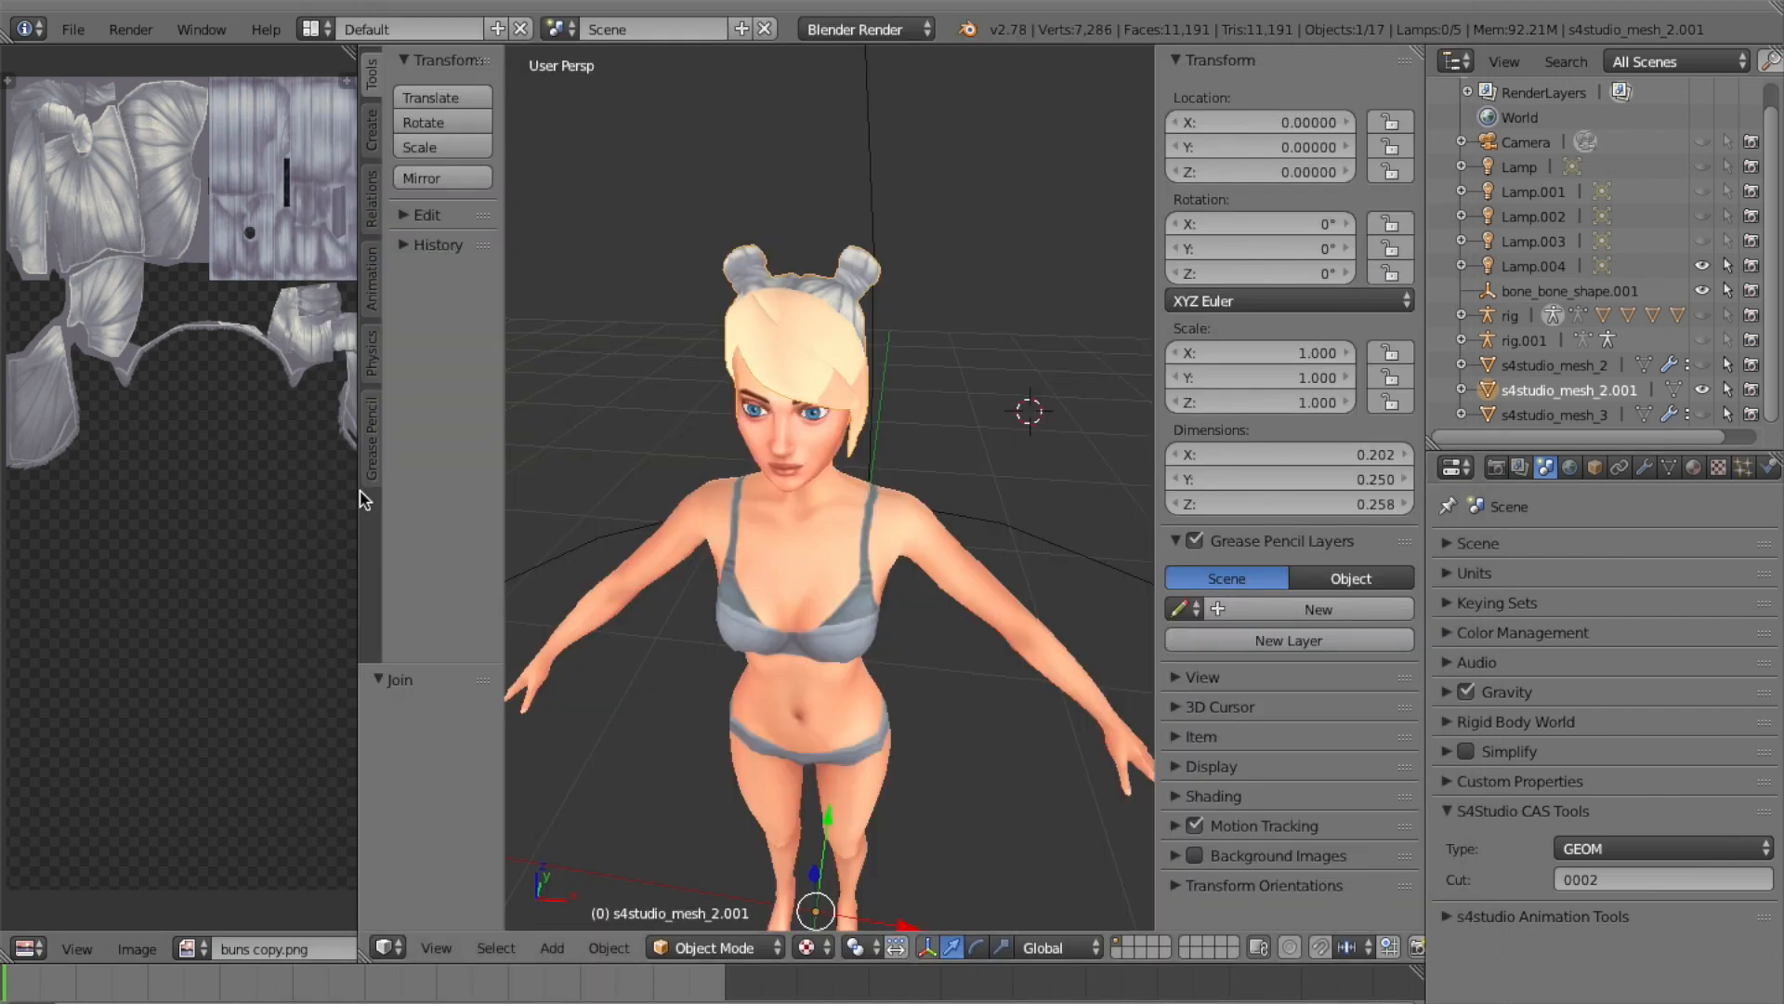
pyautogui.moveTo(359, 502); pyautogui.dragTo(631, 513)
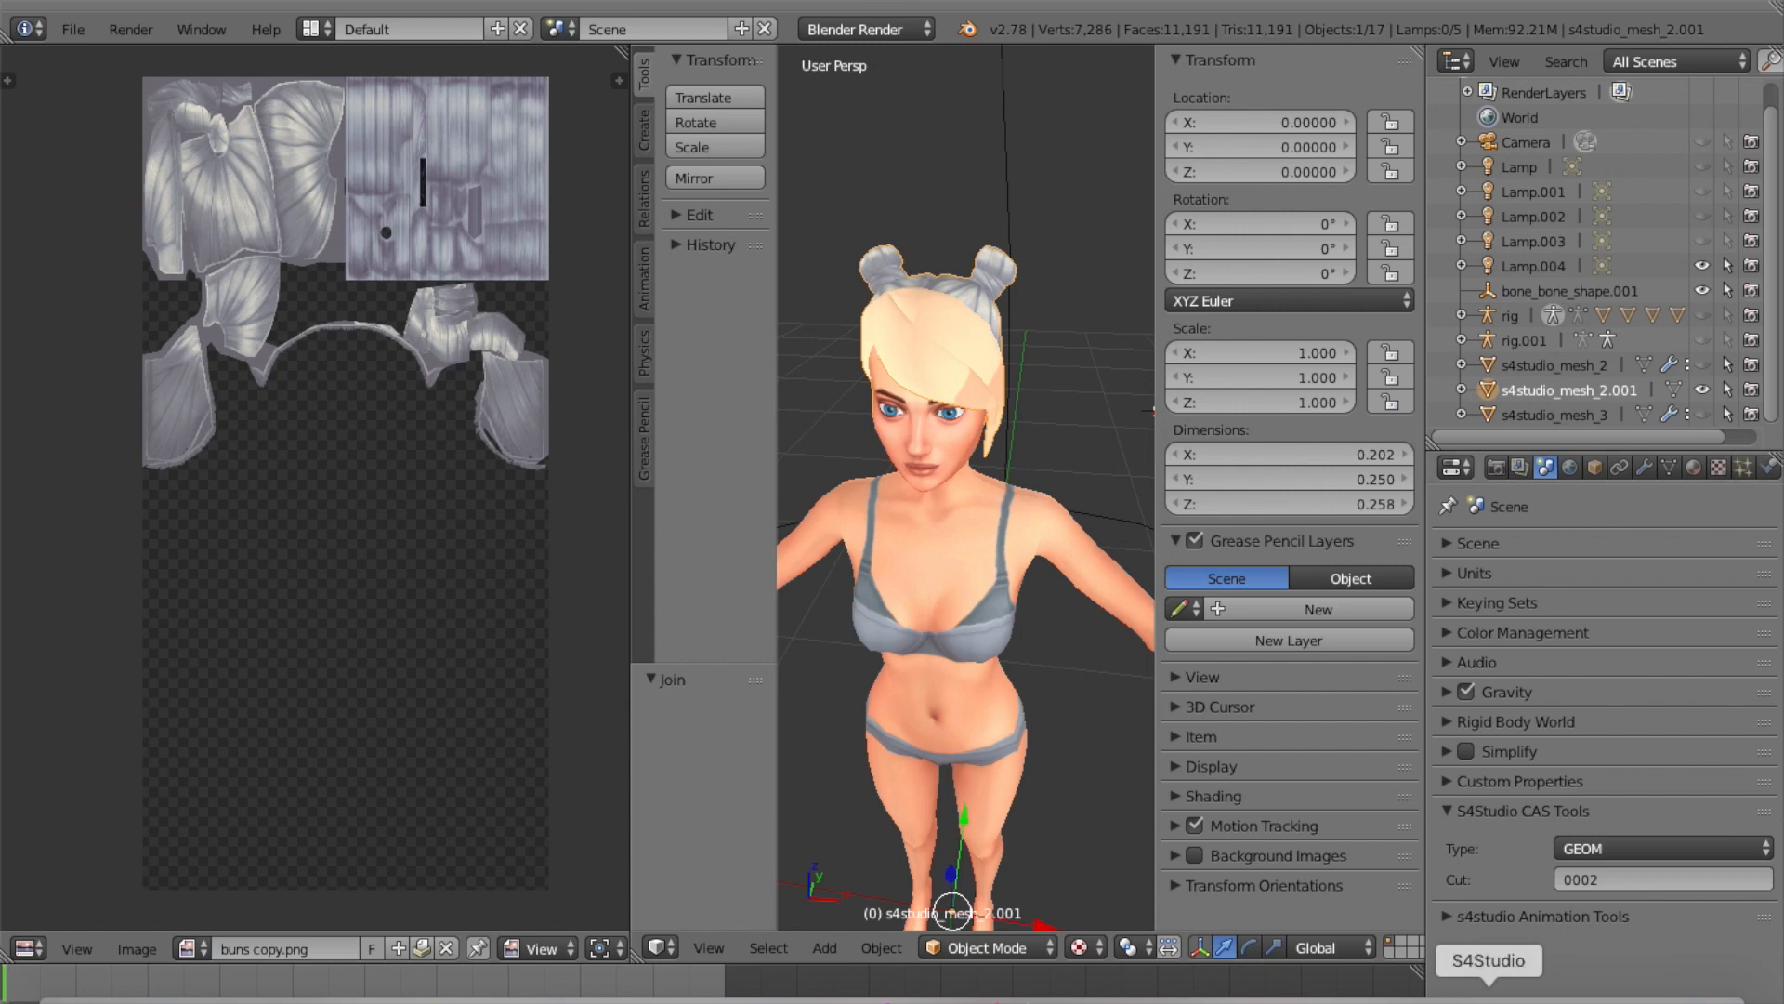
pyautogui.click(1474, 987)
pyautogui.moveTo(621, 603); pyautogui.dragTo(658, 611)
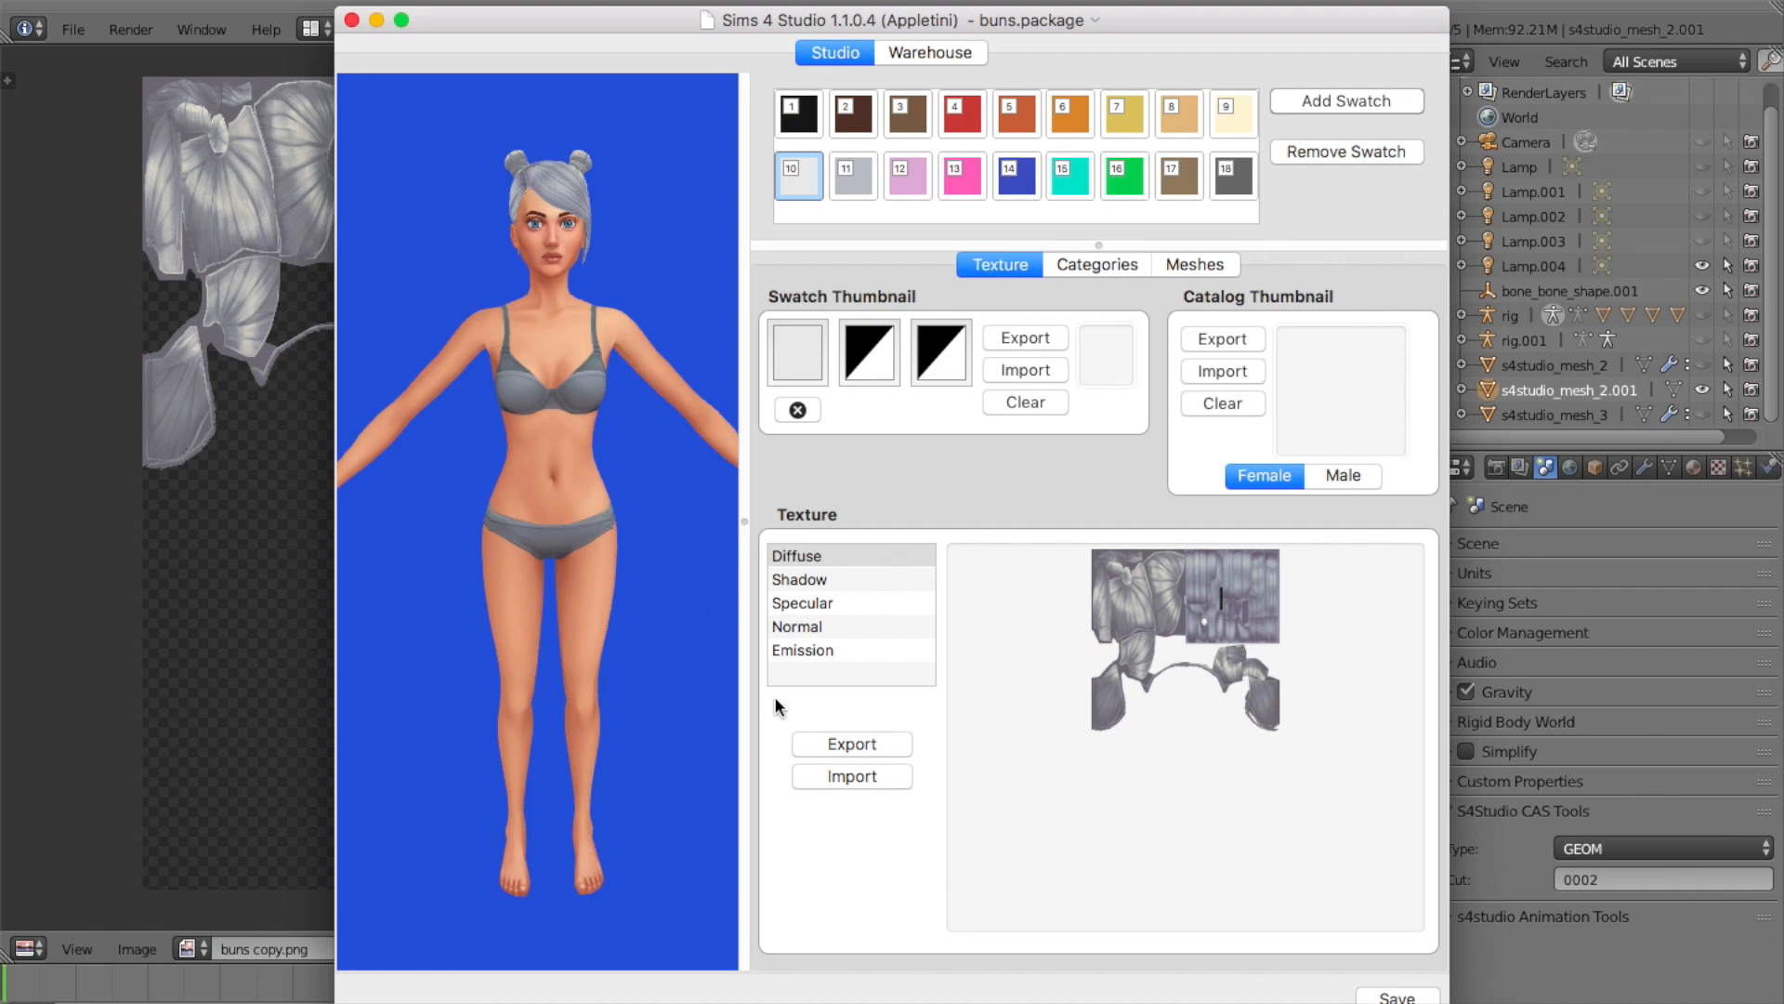
pyautogui.moveTo(648, 614); pyautogui.dragTo(594, 590)
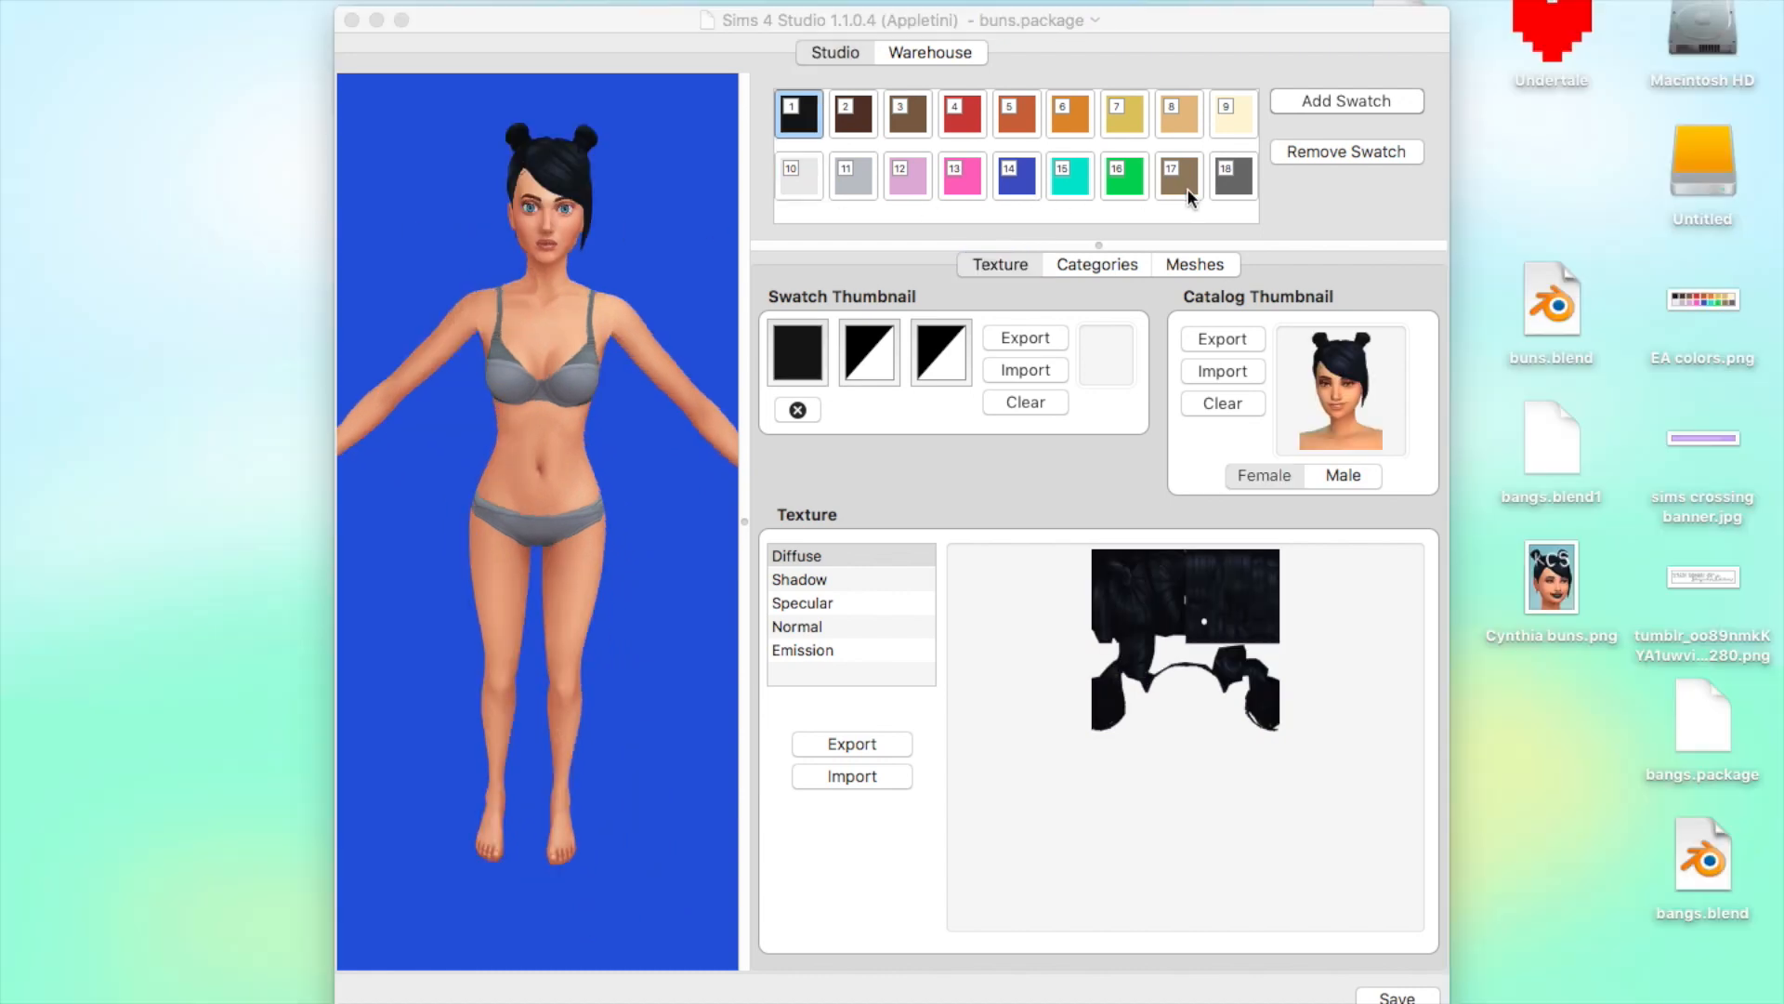
# Check the last swatches' catalog thumbnails and import Cynthia buns.png as the female catalog thumbnail of swatch 1
pyautogui.click(1252, 178)
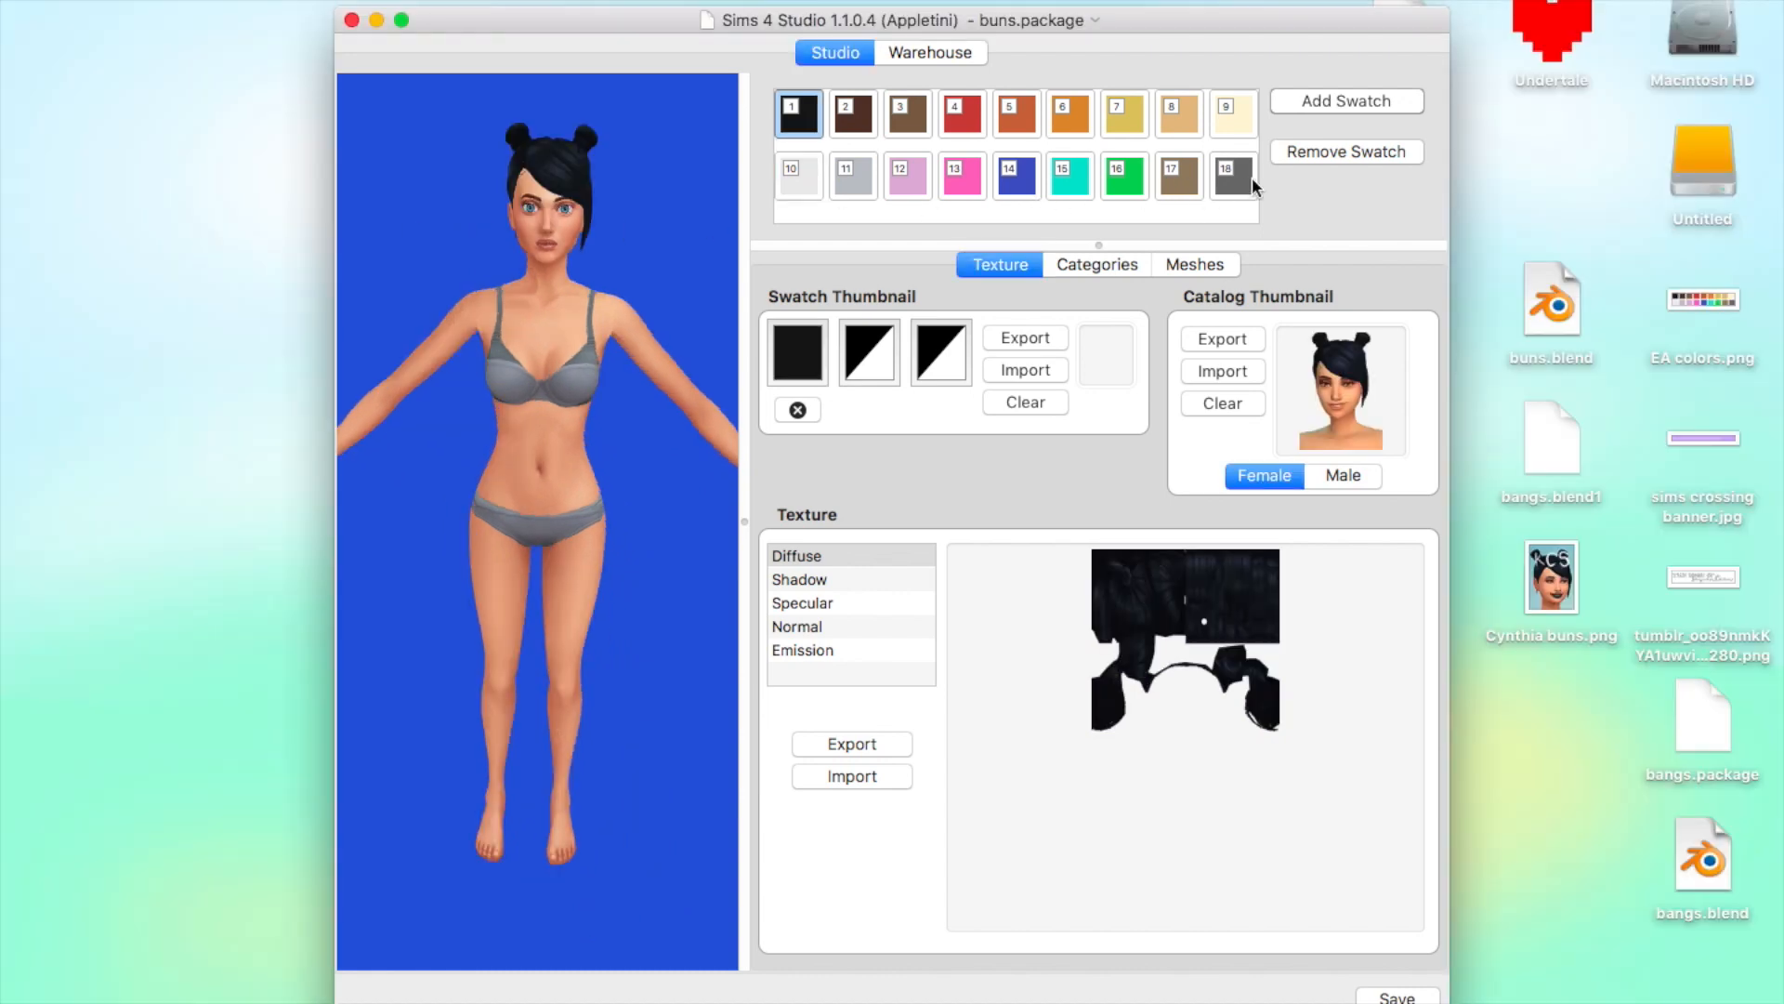
pyautogui.click(1181, 177)
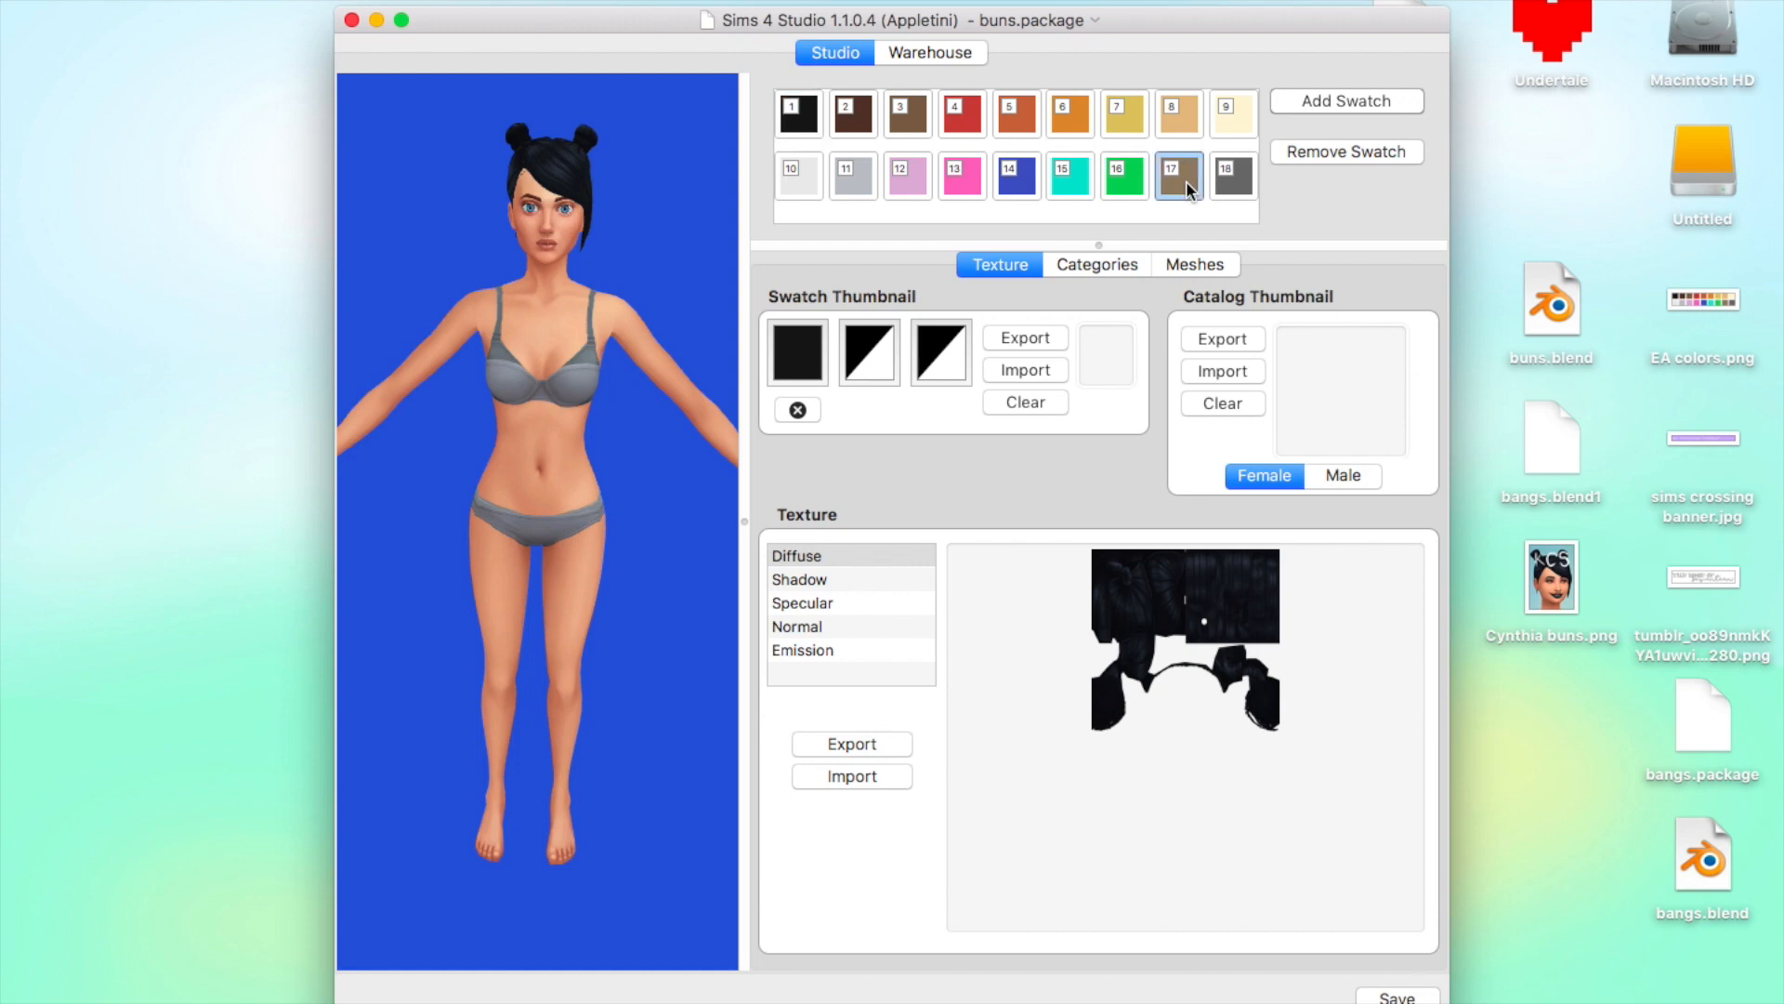
pyautogui.click(809, 128)
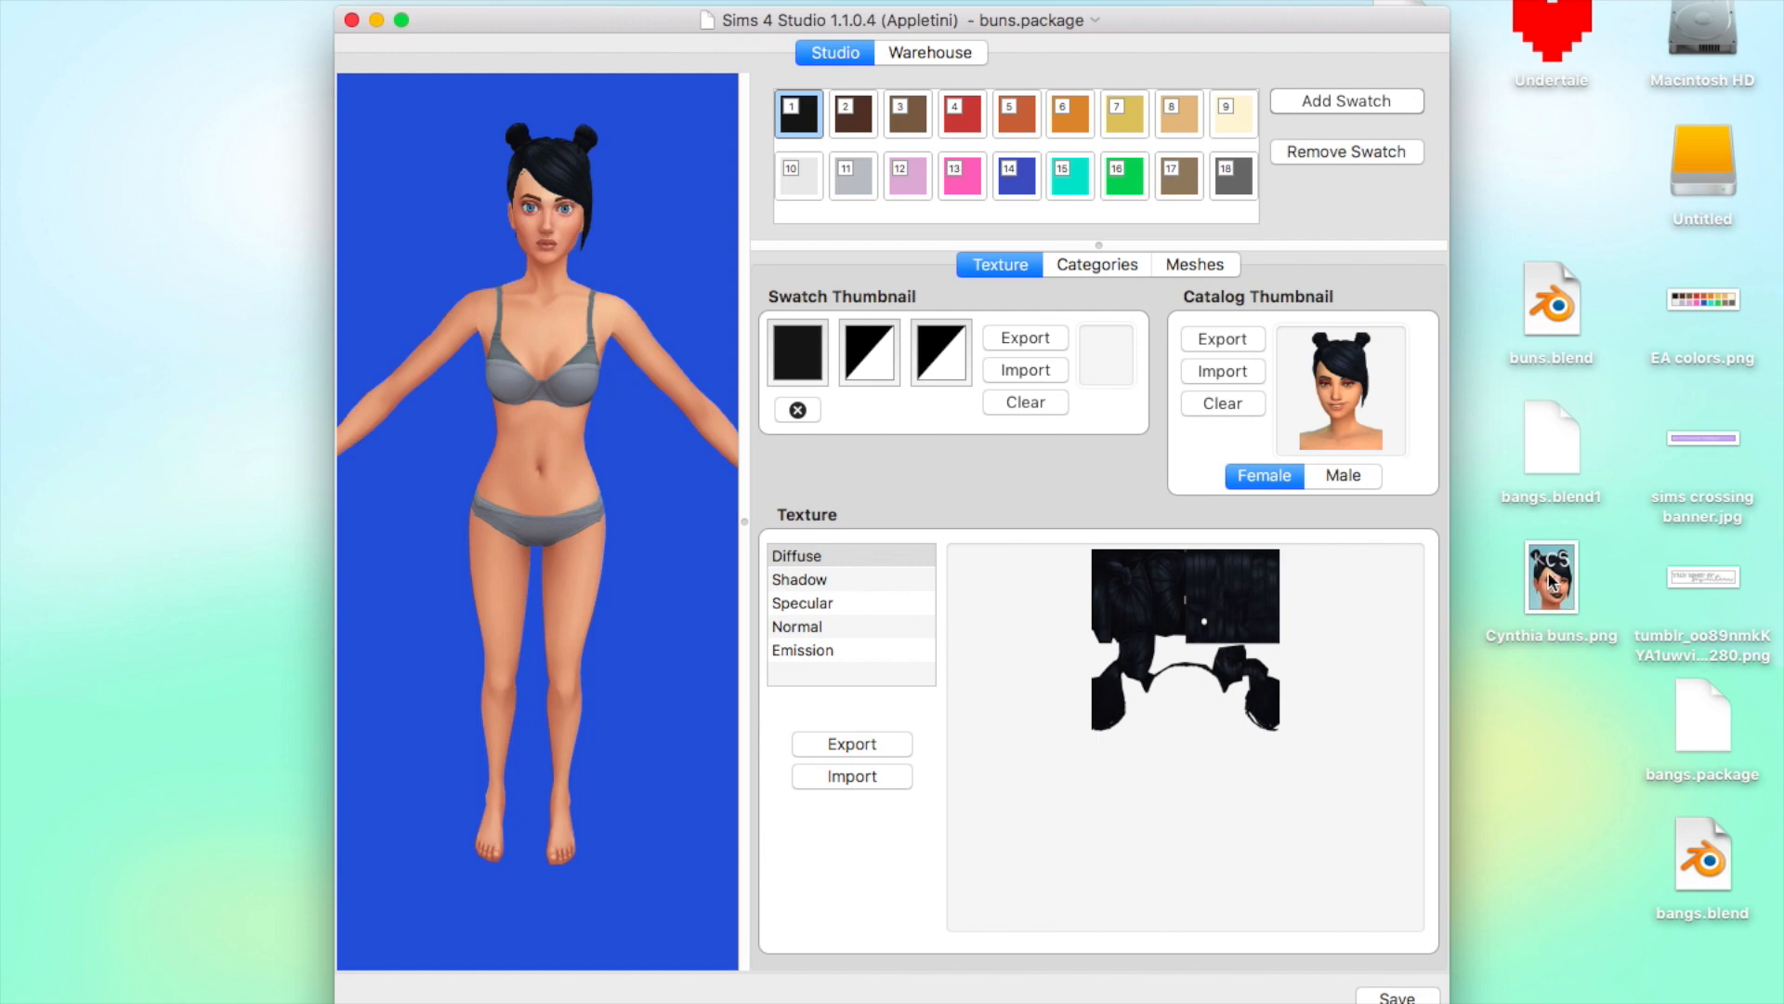
pyautogui.click(1245, 369)
pyautogui.click(950, 368)
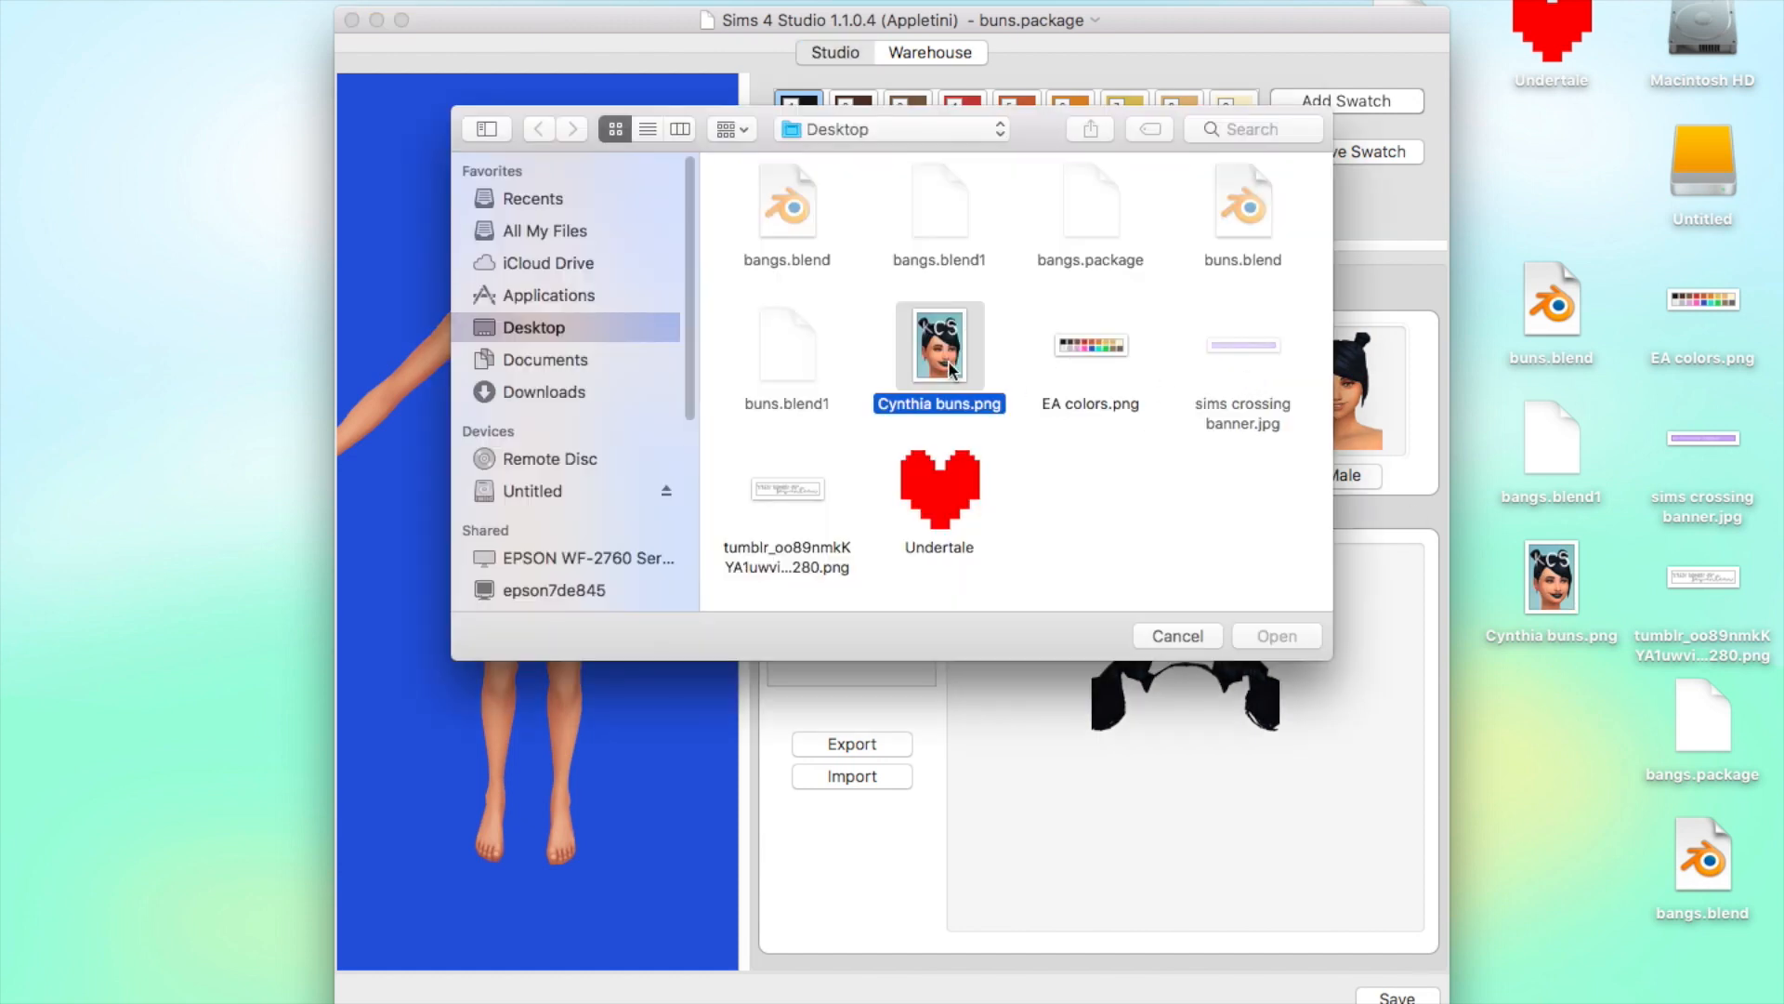
pyautogui.doubleClick(948, 361)
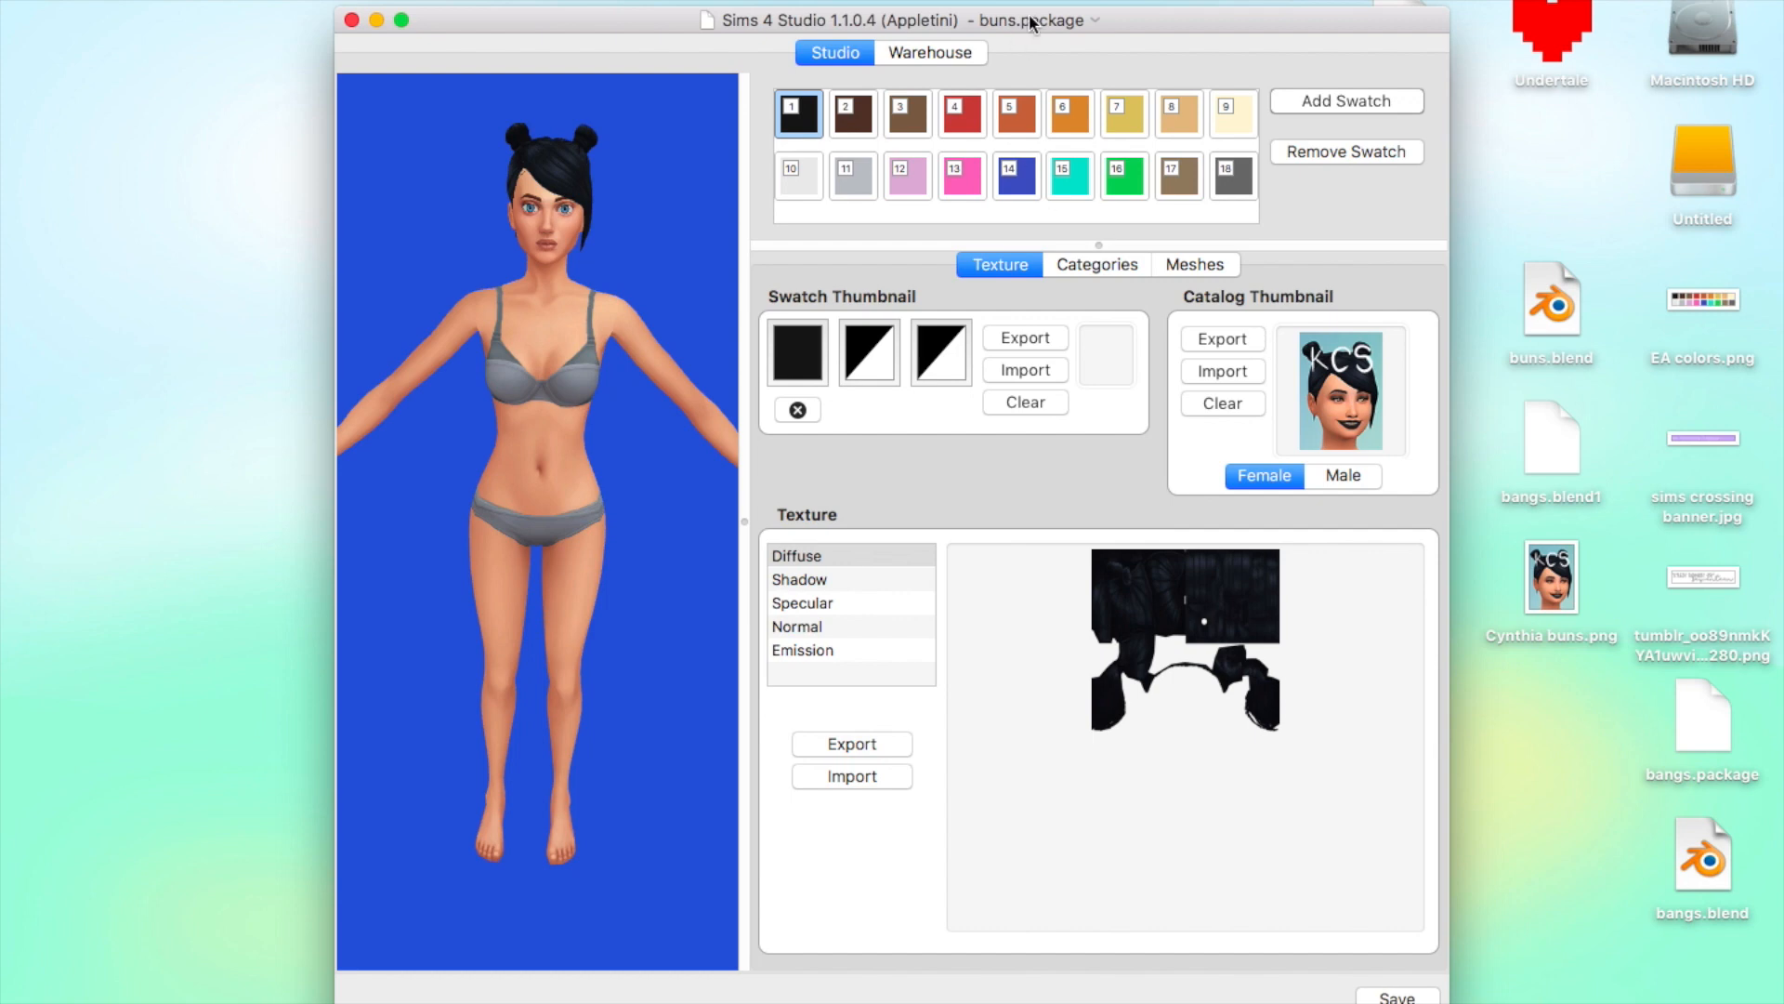
# Rename the package as KatieCatSimmer_Cynitha_Buns.package
pyautogui.click(1090, 20)
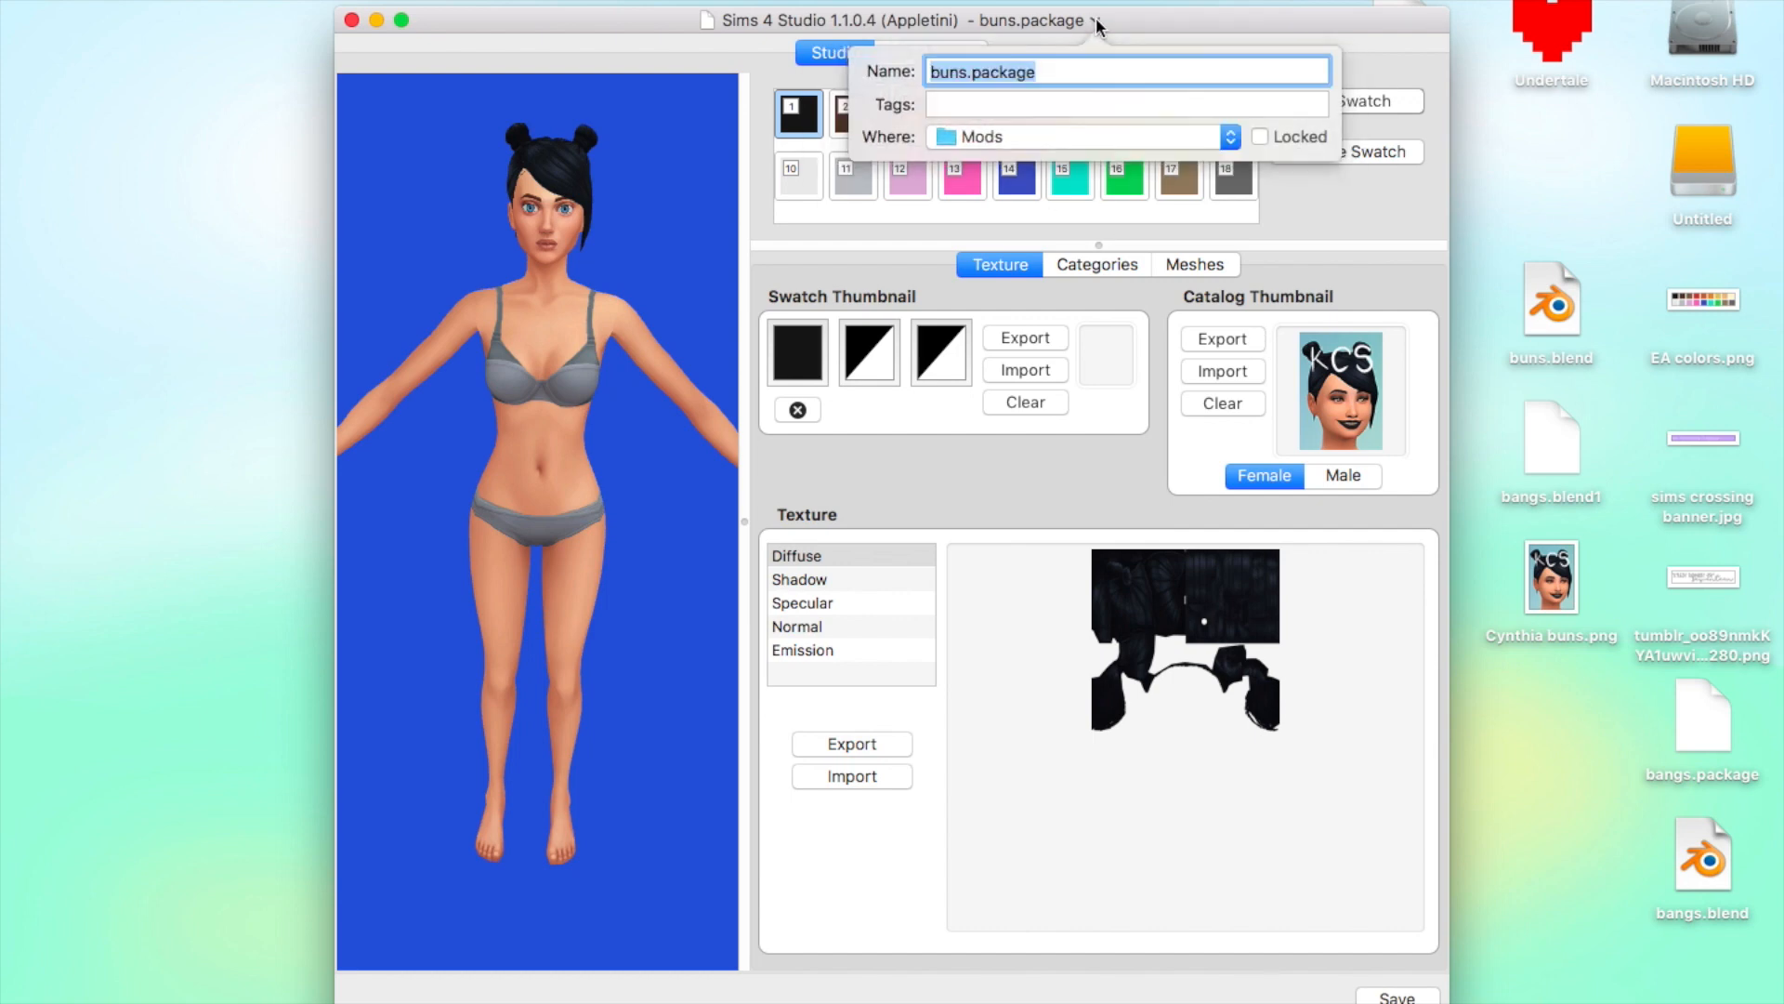
pyautogui.click(969, 72)
pyautogui.press('BackSpace')
pyautogui.press('BackSpace')
pyautogui.press('BackSpace')
pyautogui.press('BackSpace')
pyautogui.write('Katie')
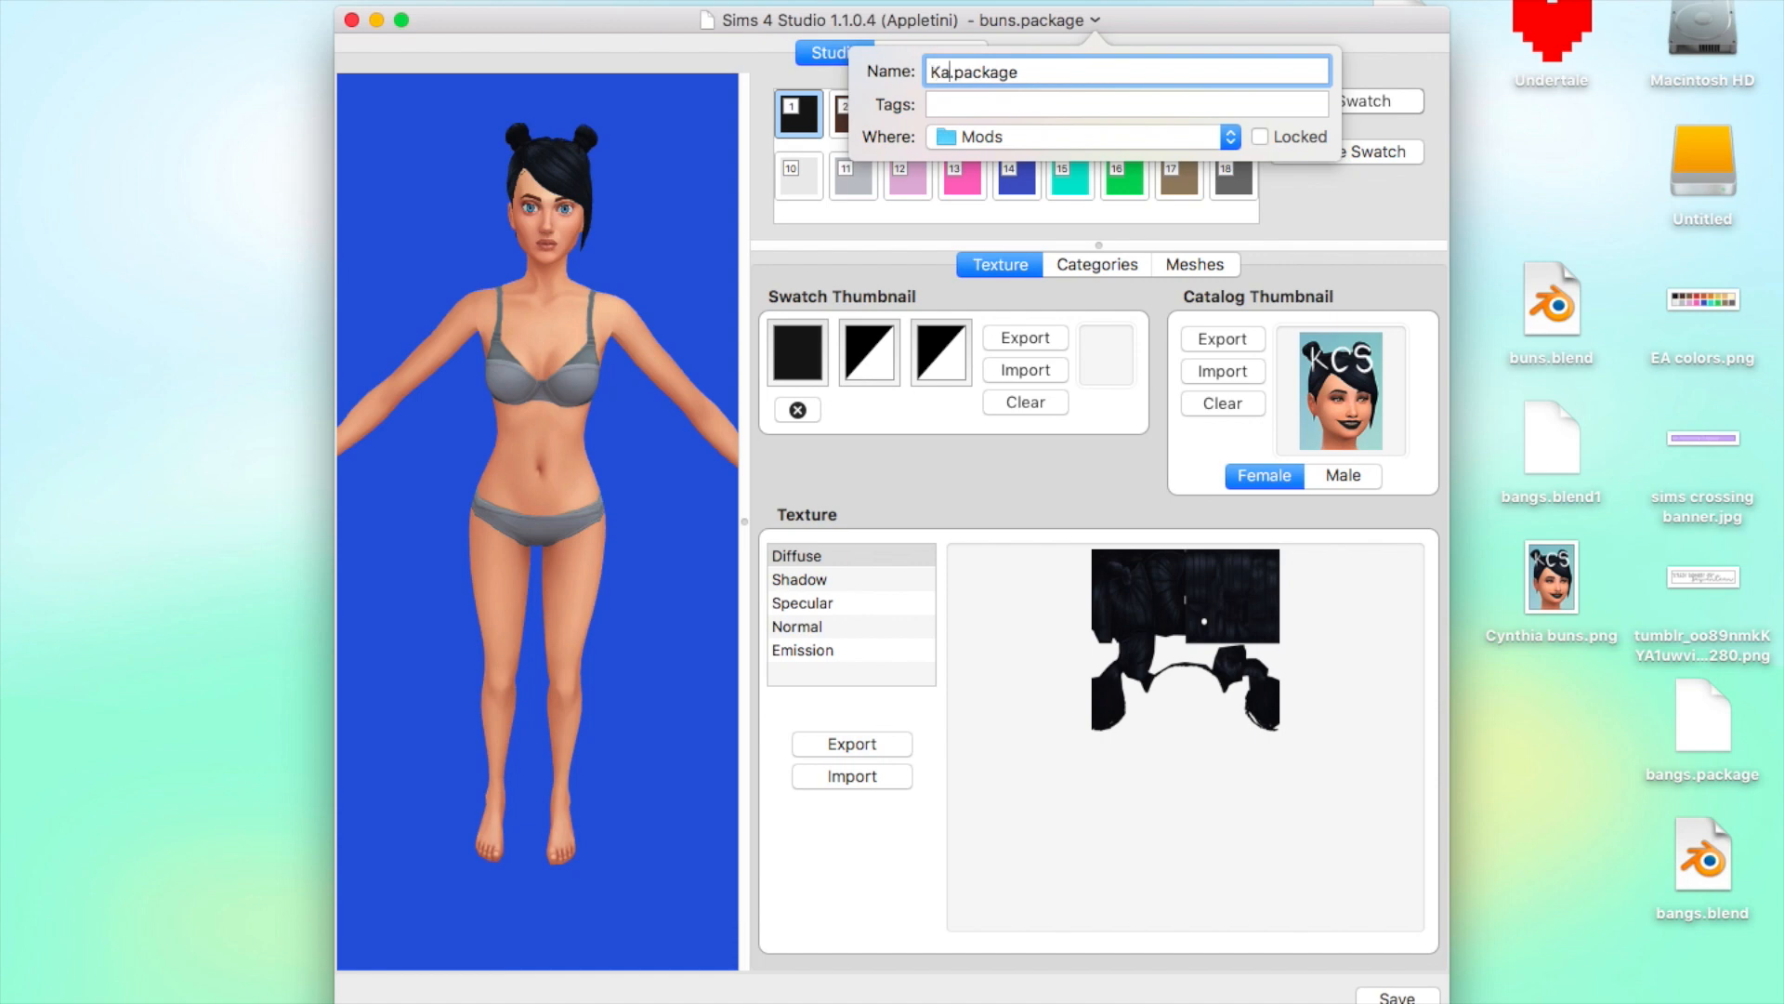
pyautogui.write('CatSimmer')
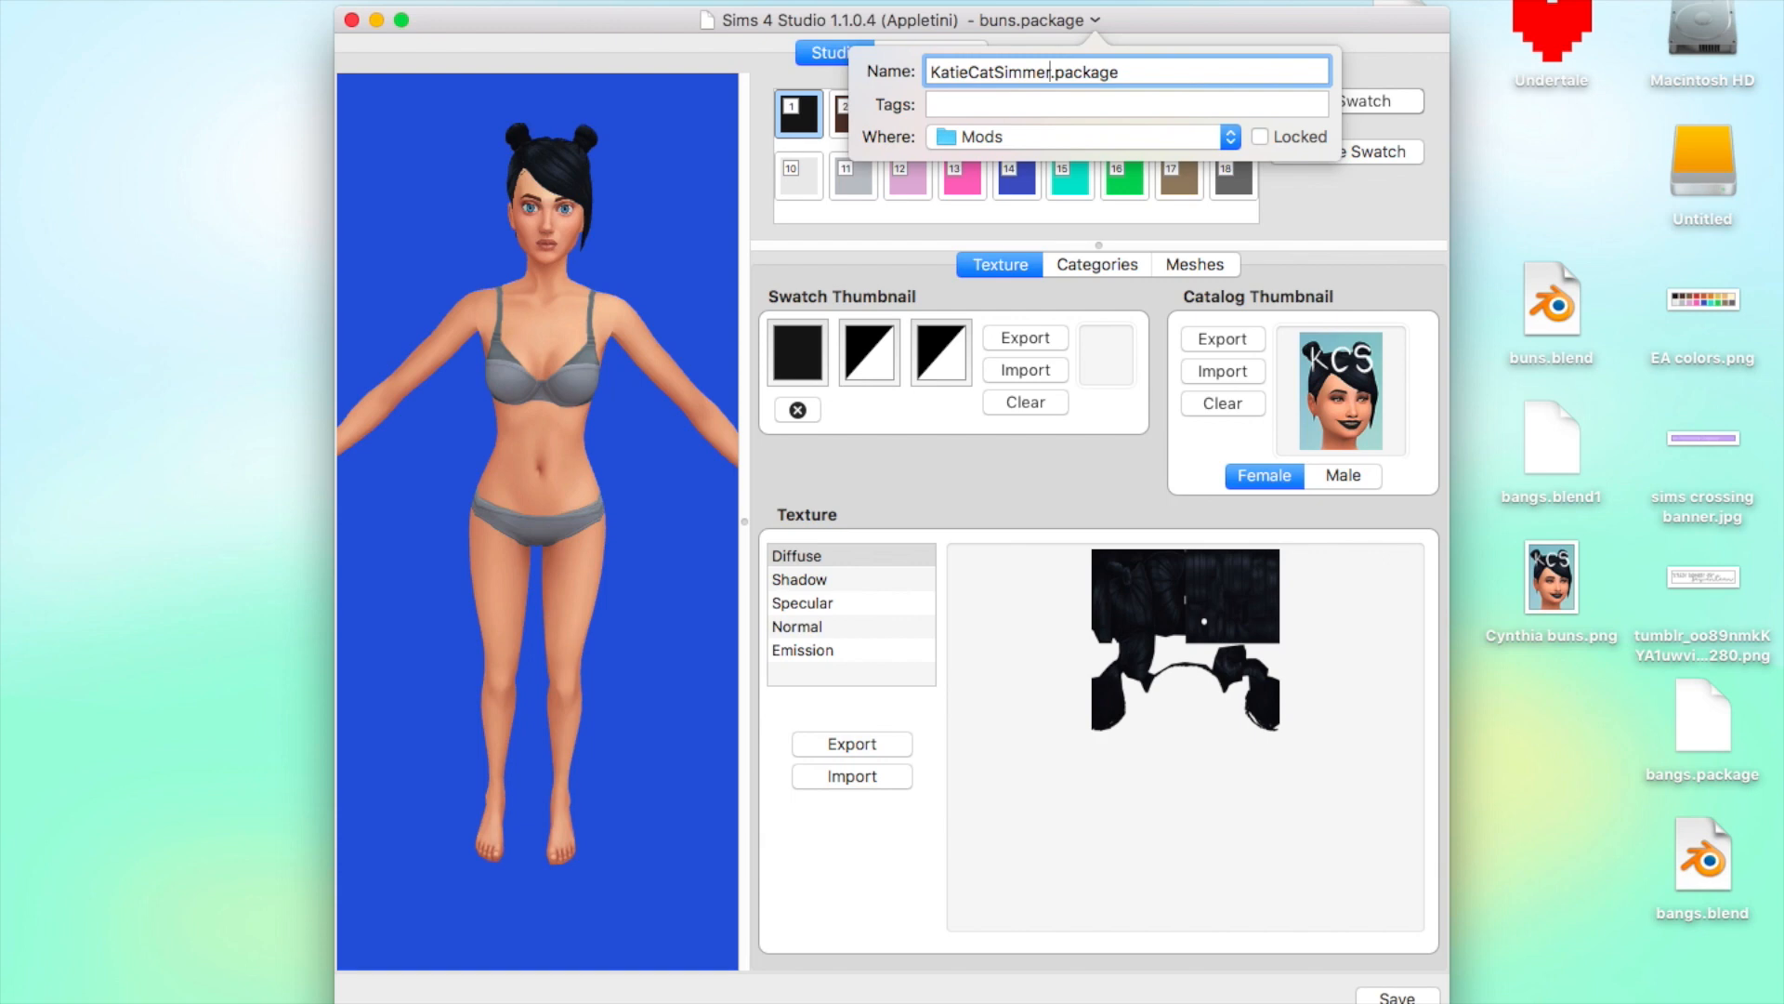
pyautogui.write('_Cynitha_Buns')
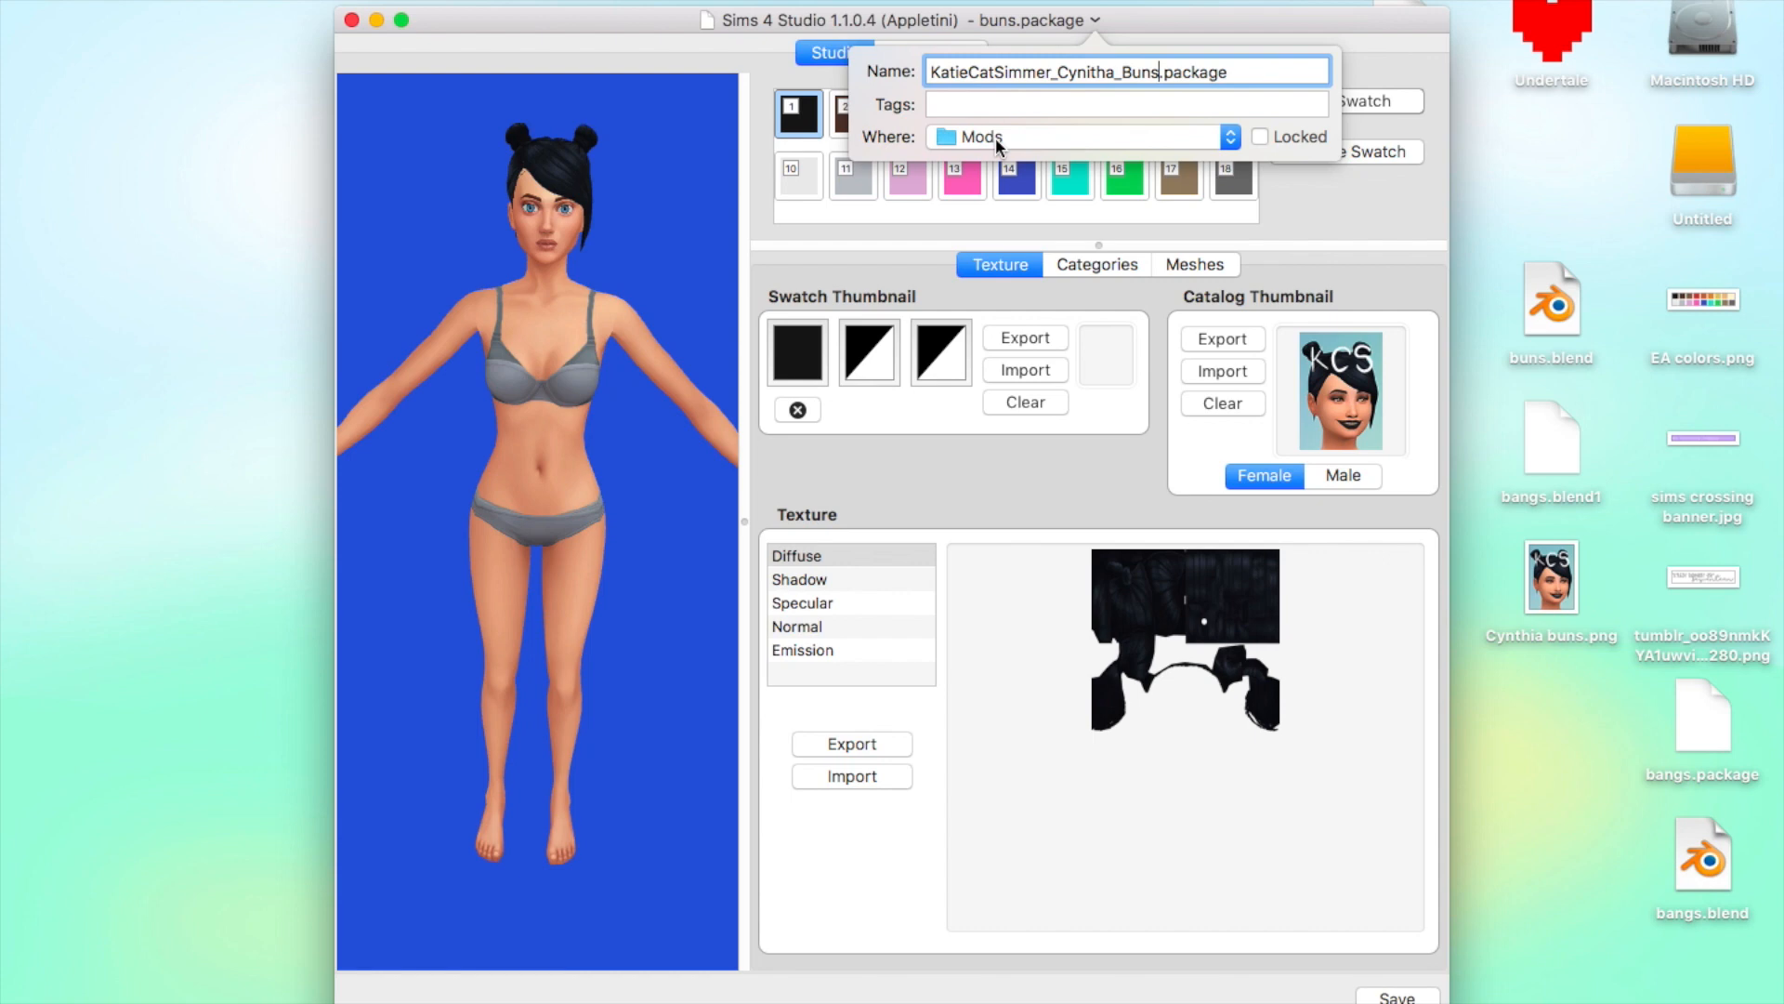
# Set the package's location to Desktop, save it and close the project window
pyautogui.click(1230, 137)
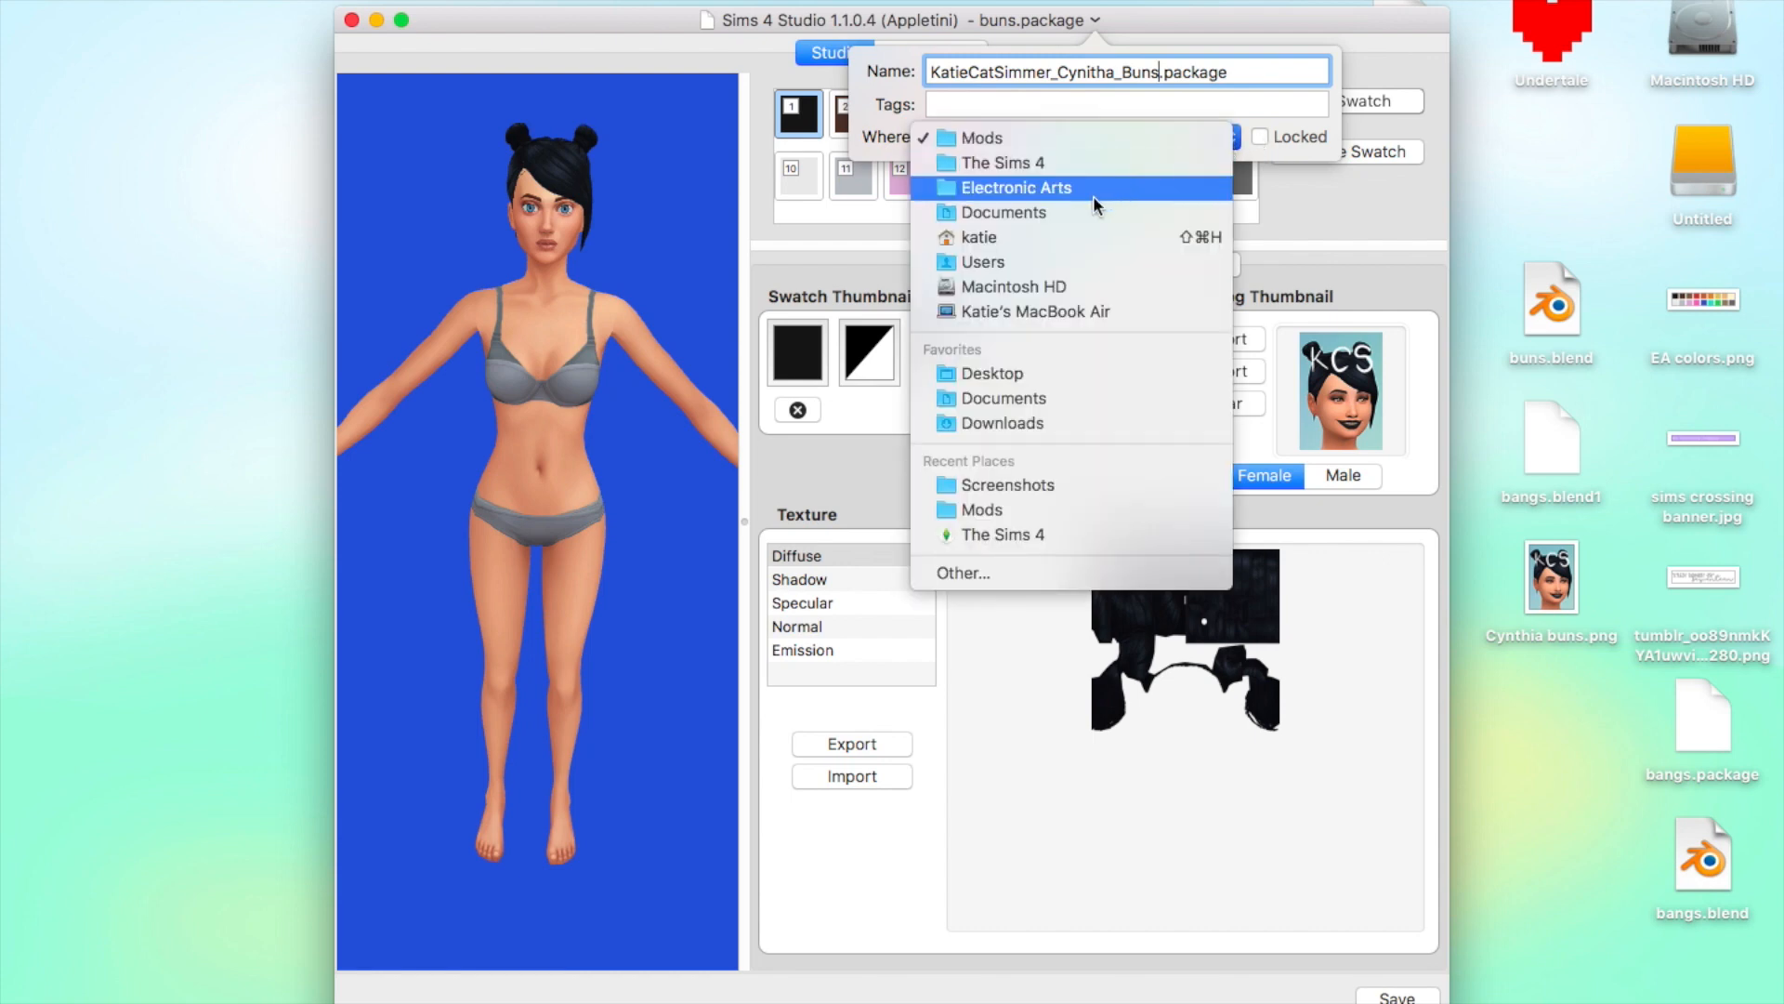
pyautogui.click(1035, 372)
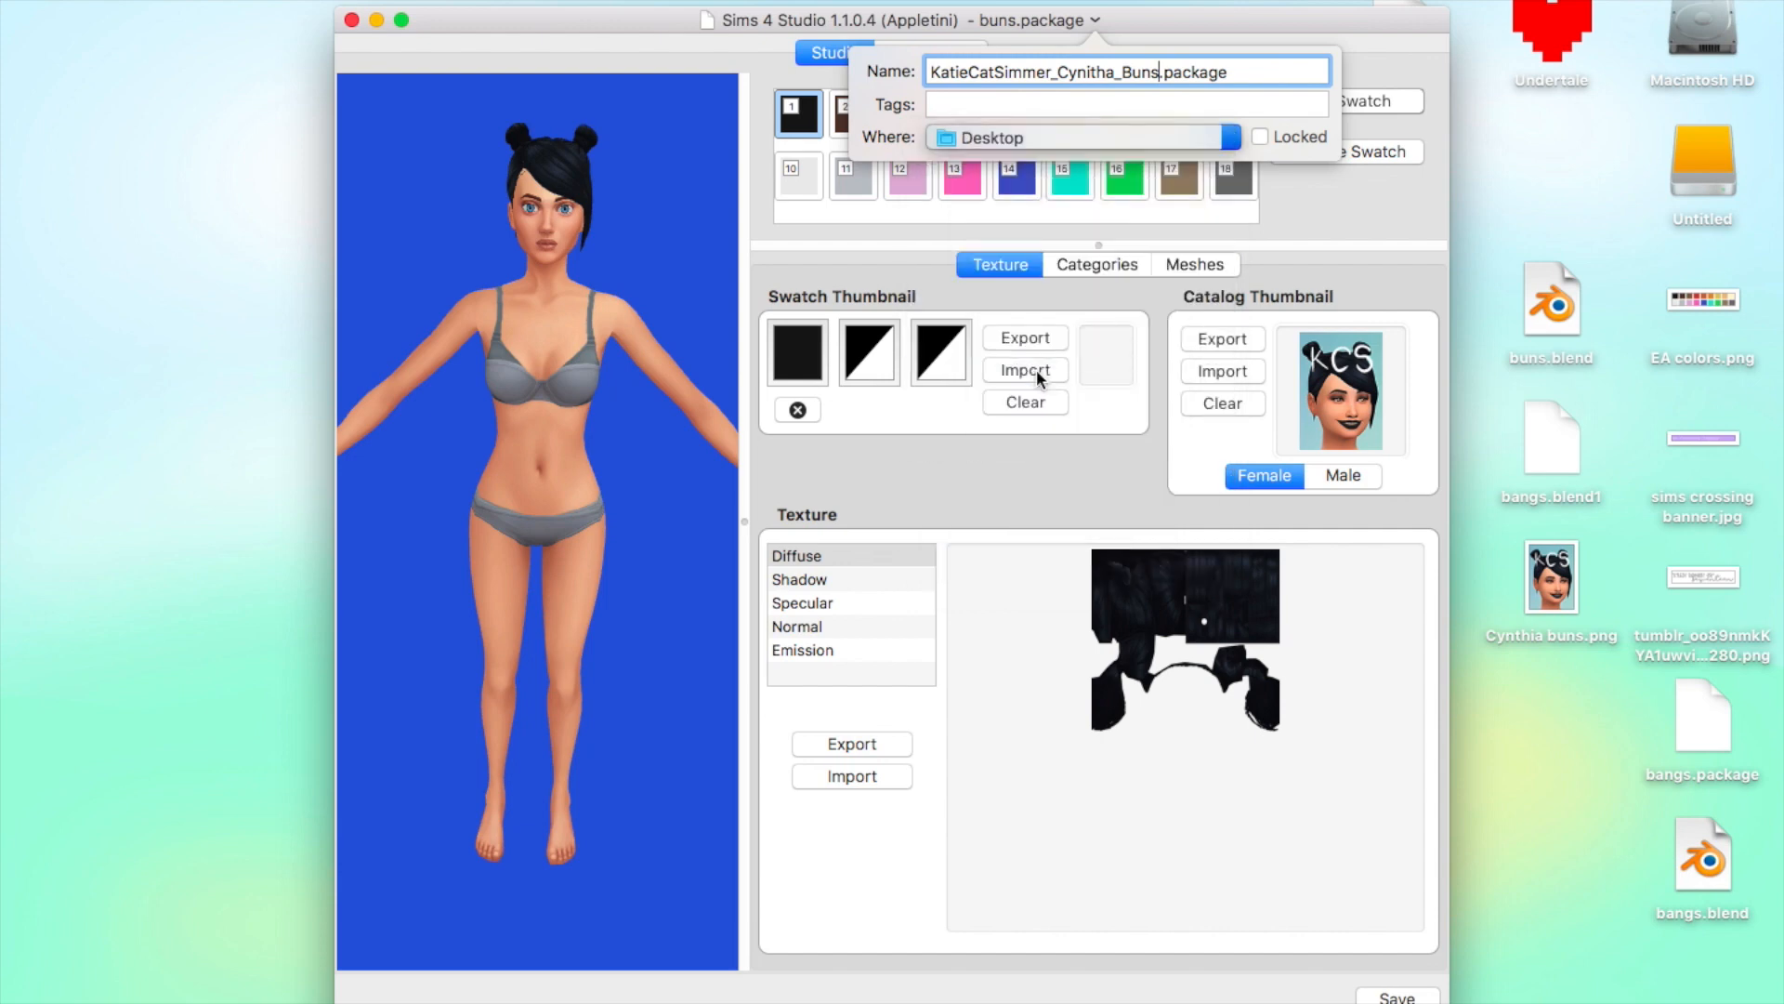
pyautogui.click(1393, 997)
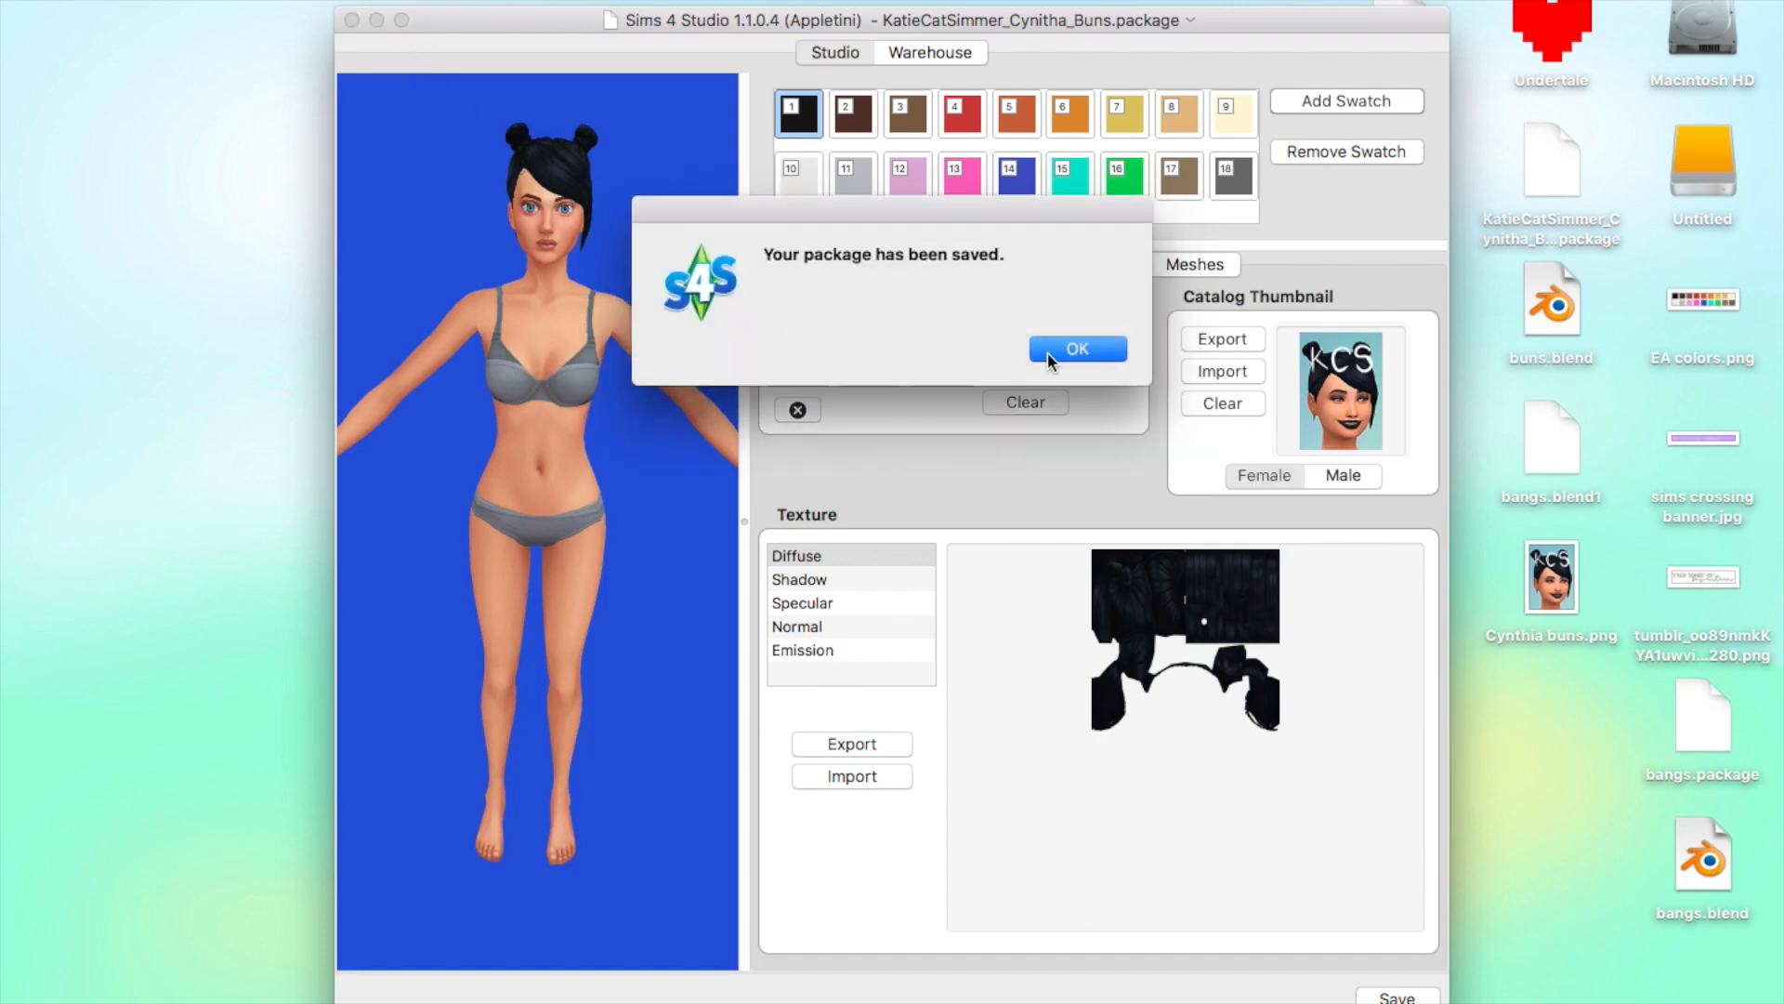
pyautogui.click(1067, 350)
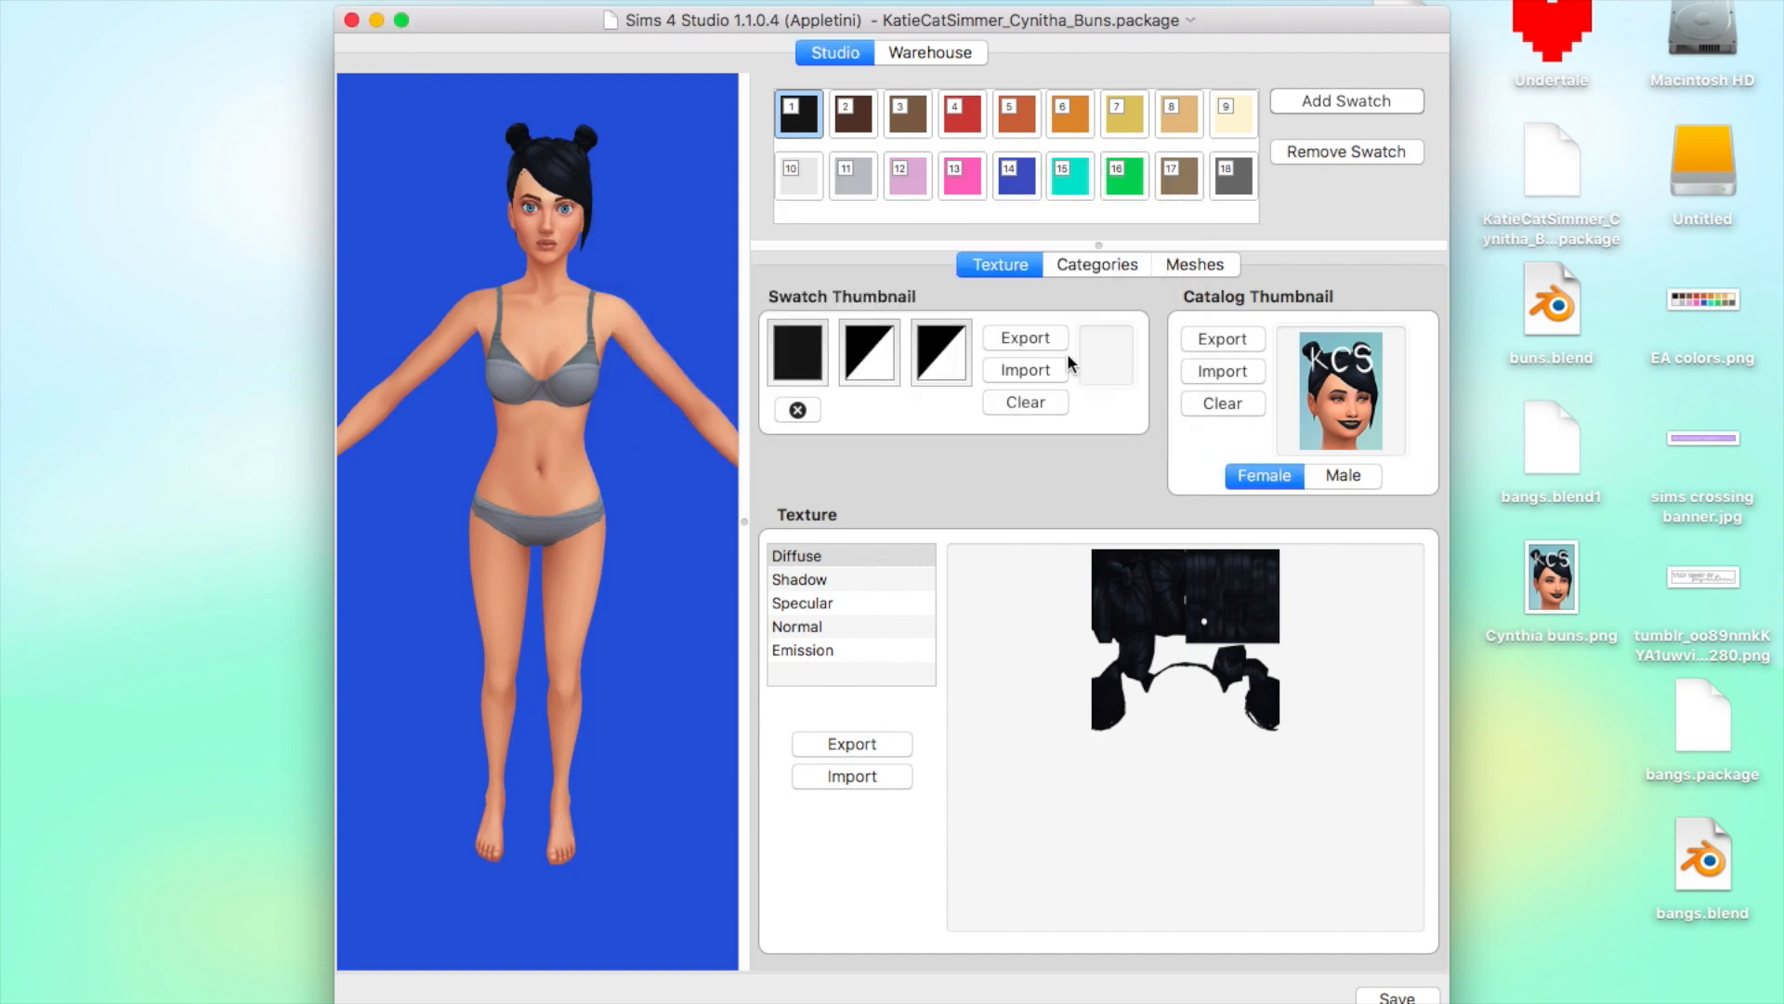
pyautogui.click(351, 19)
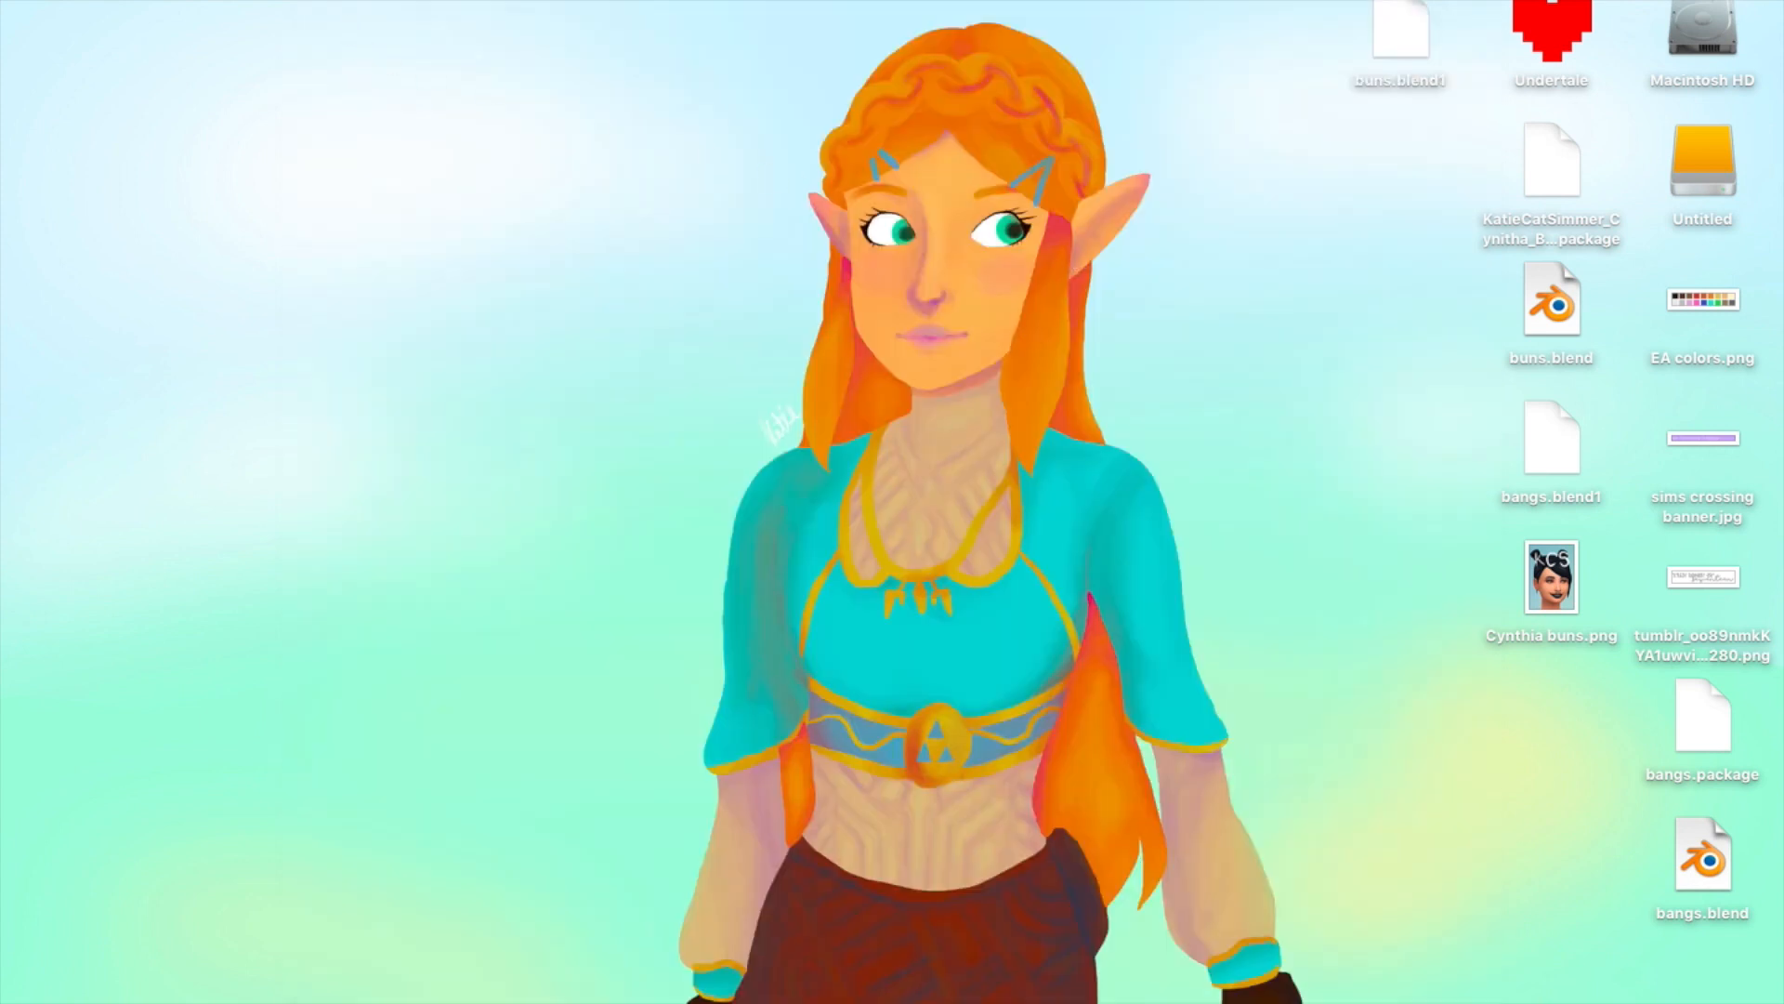
# Move KatieCatSimmer_Cynitha_Buns.package from the desktop into the Mods folder under Documents > Electronic Arts > The Sims 4, and close the Finder window
pyautogui.click(59, 987)
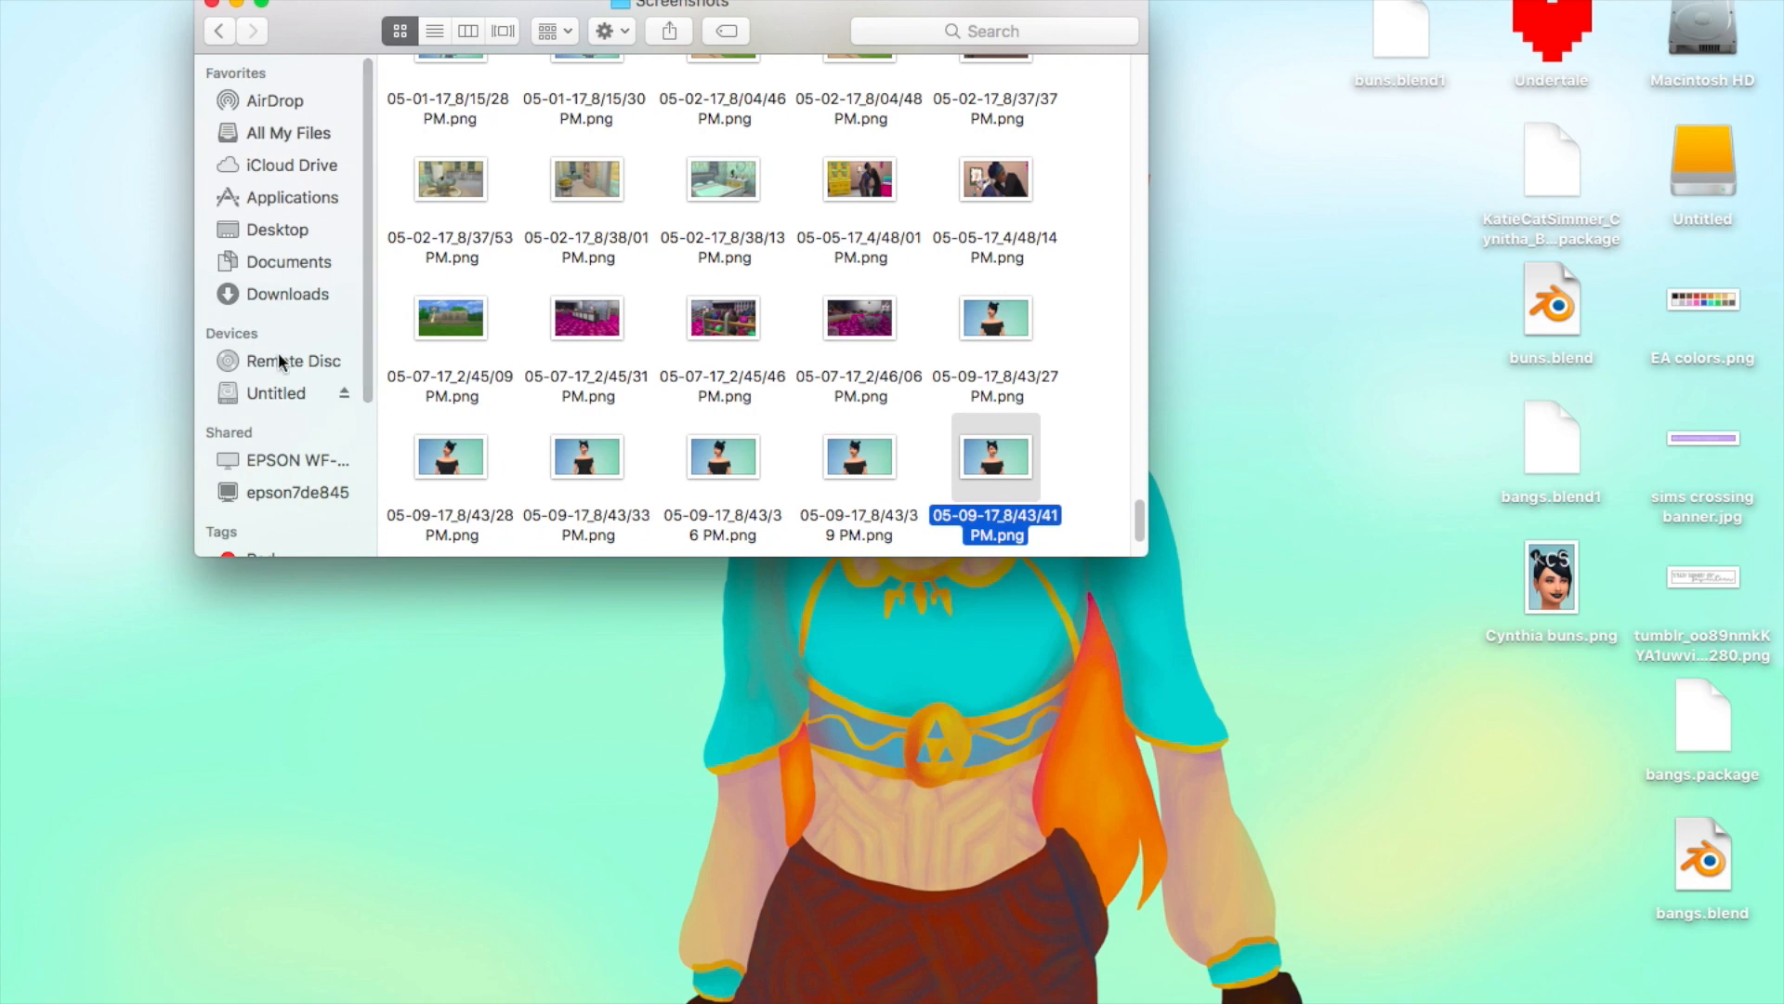
pyautogui.click(288, 292)
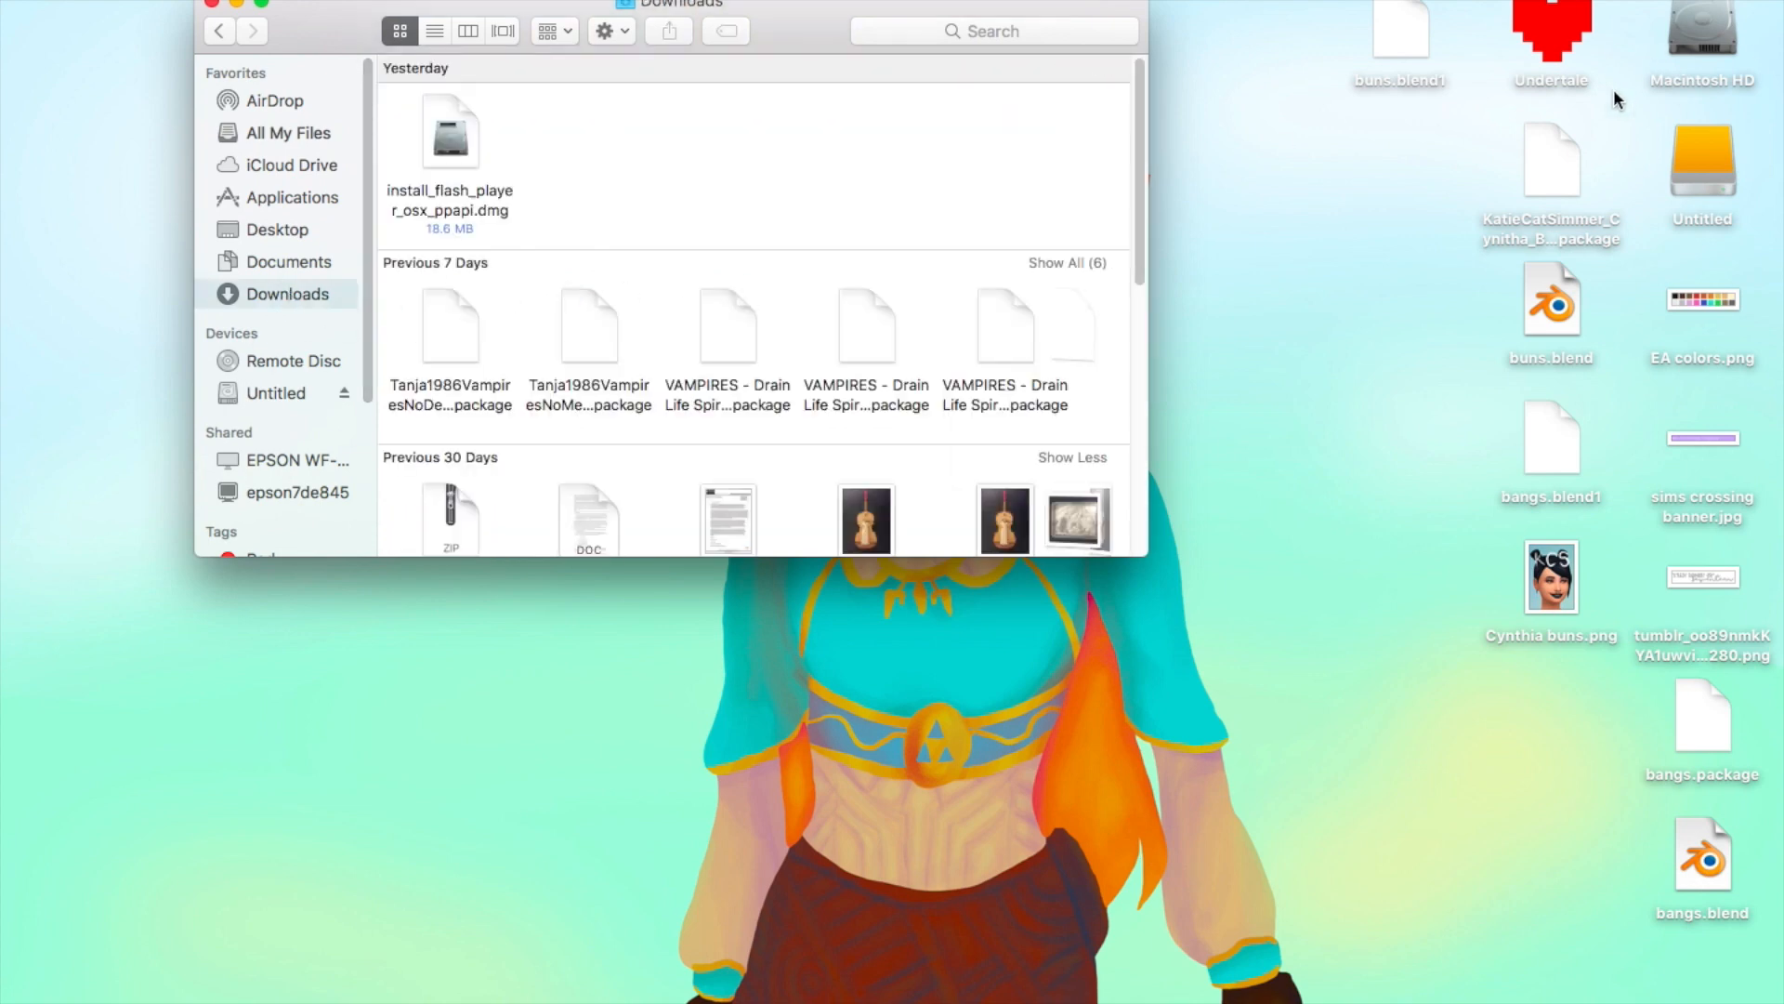
pyautogui.moveTo(1547, 186); pyautogui.dragTo(1366, 199)
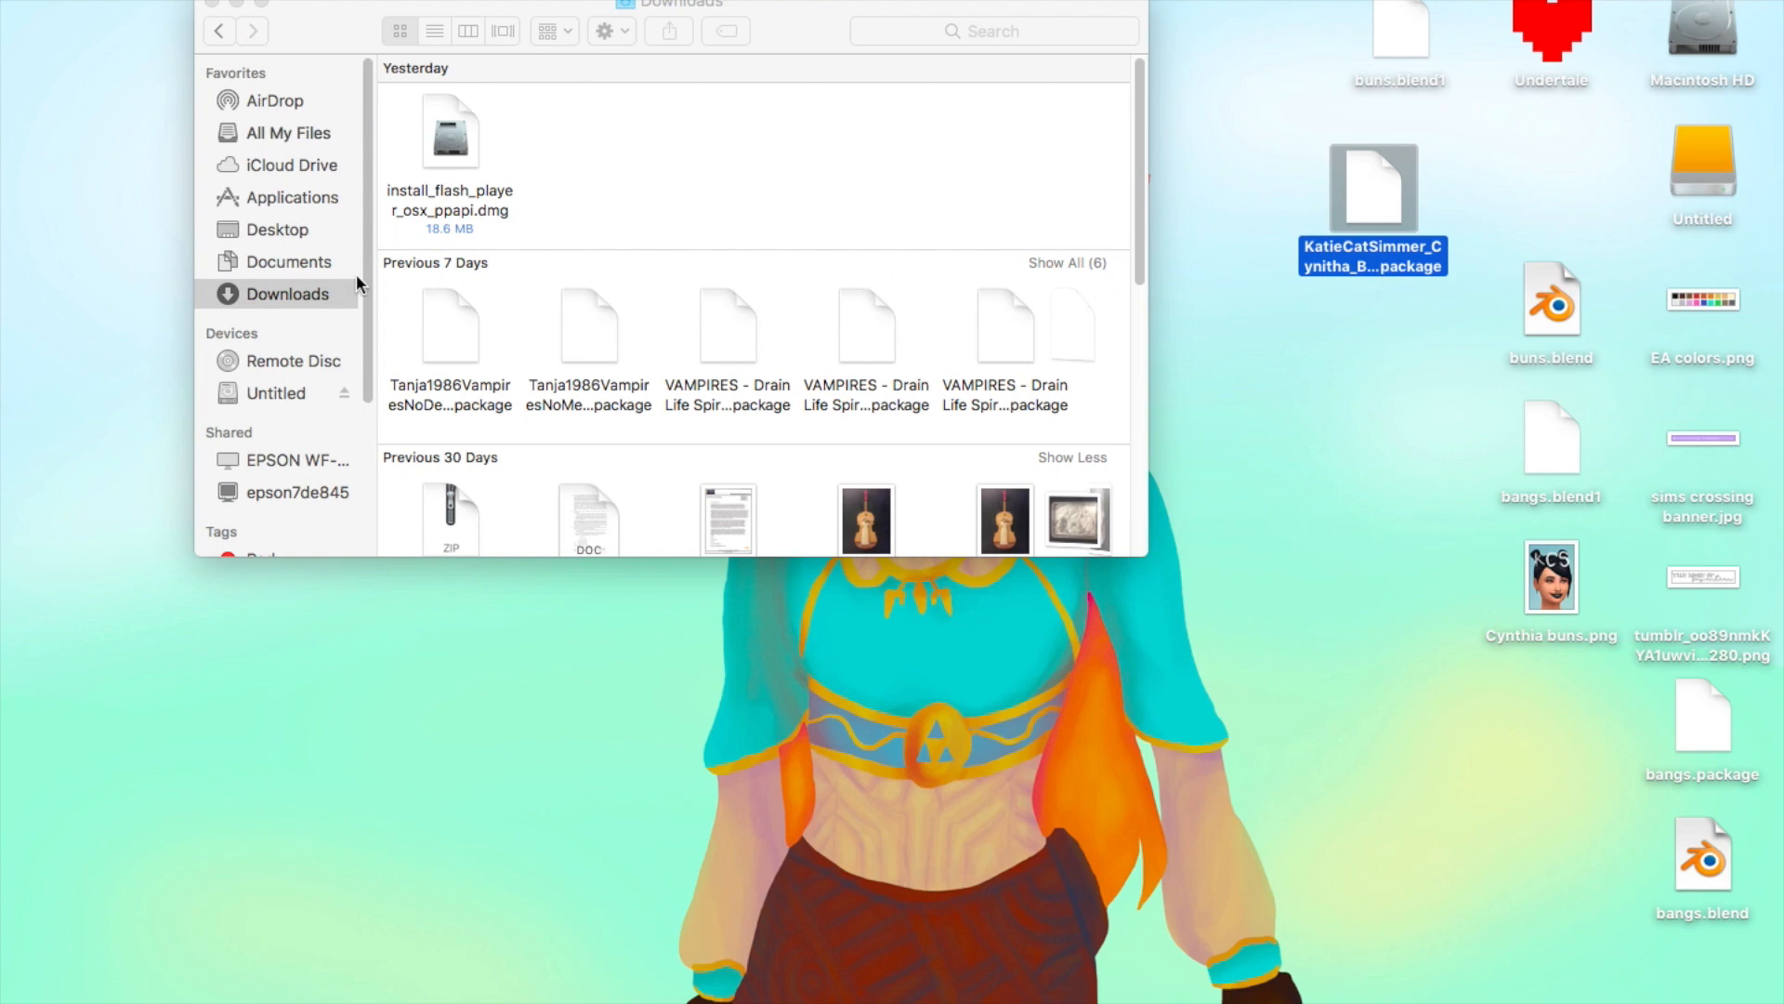
pyautogui.click(306, 264)
pyautogui.click(304, 259)
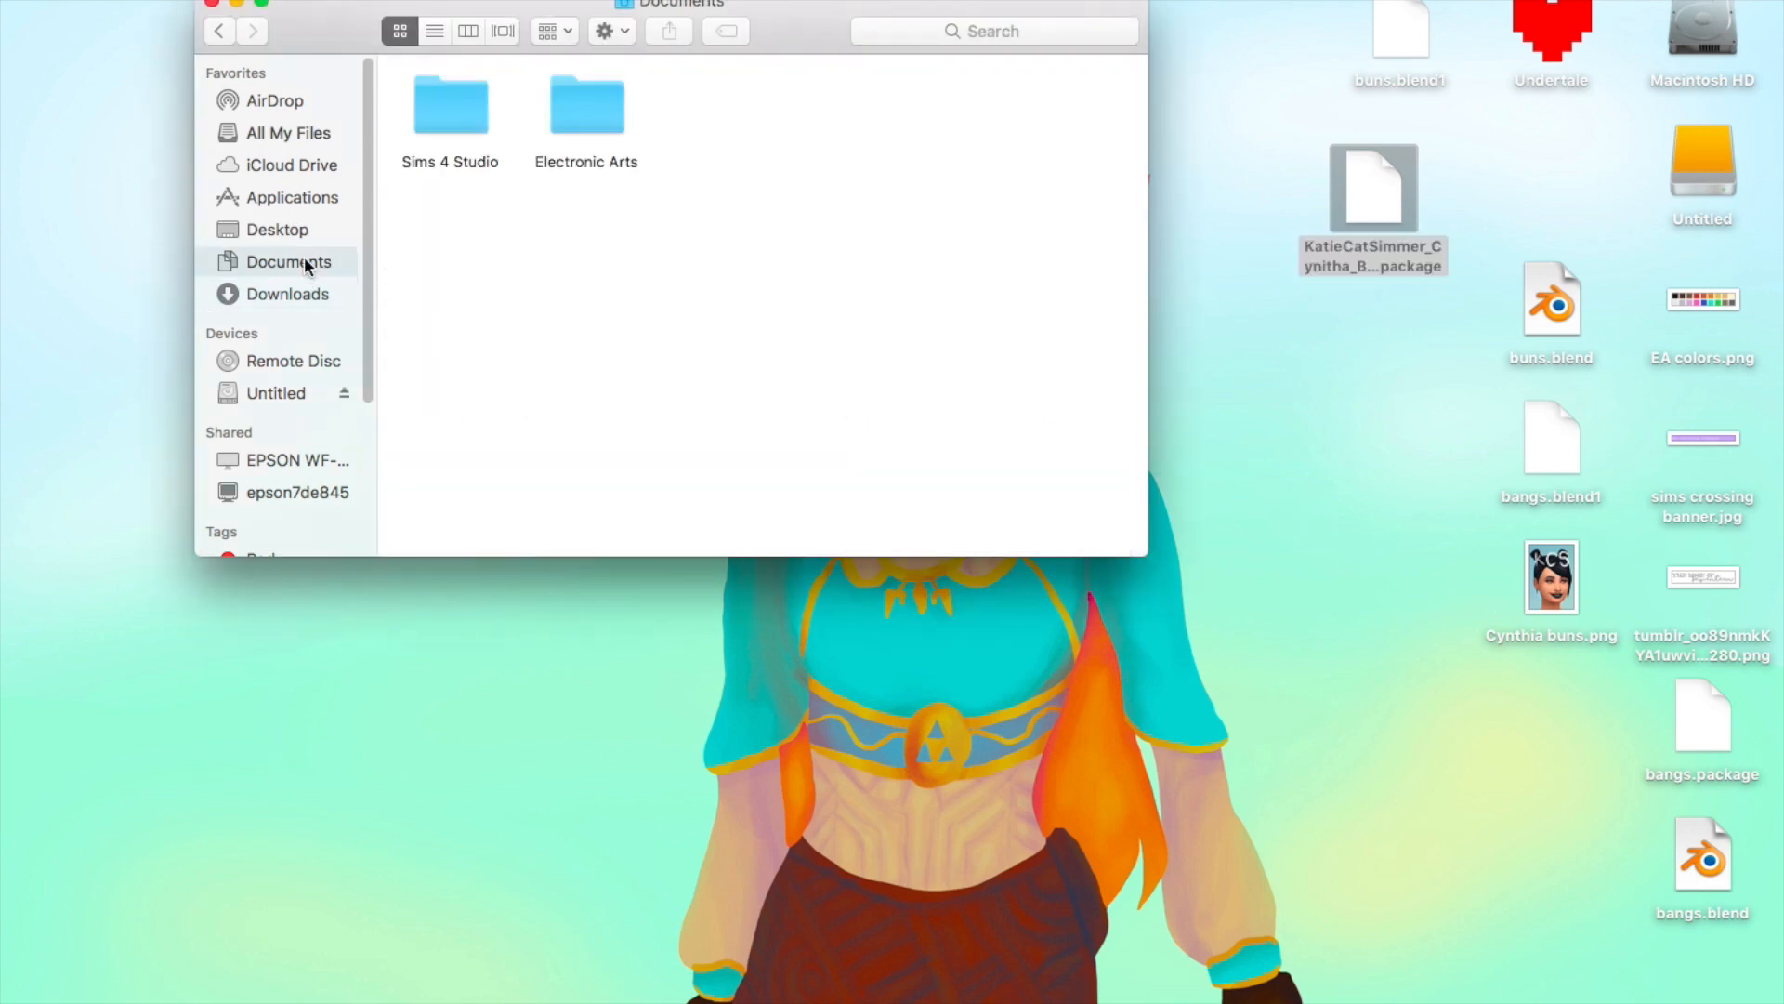
pyautogui.doubleClick(598, 116)
pyautogui.doubleClick(472, 119)
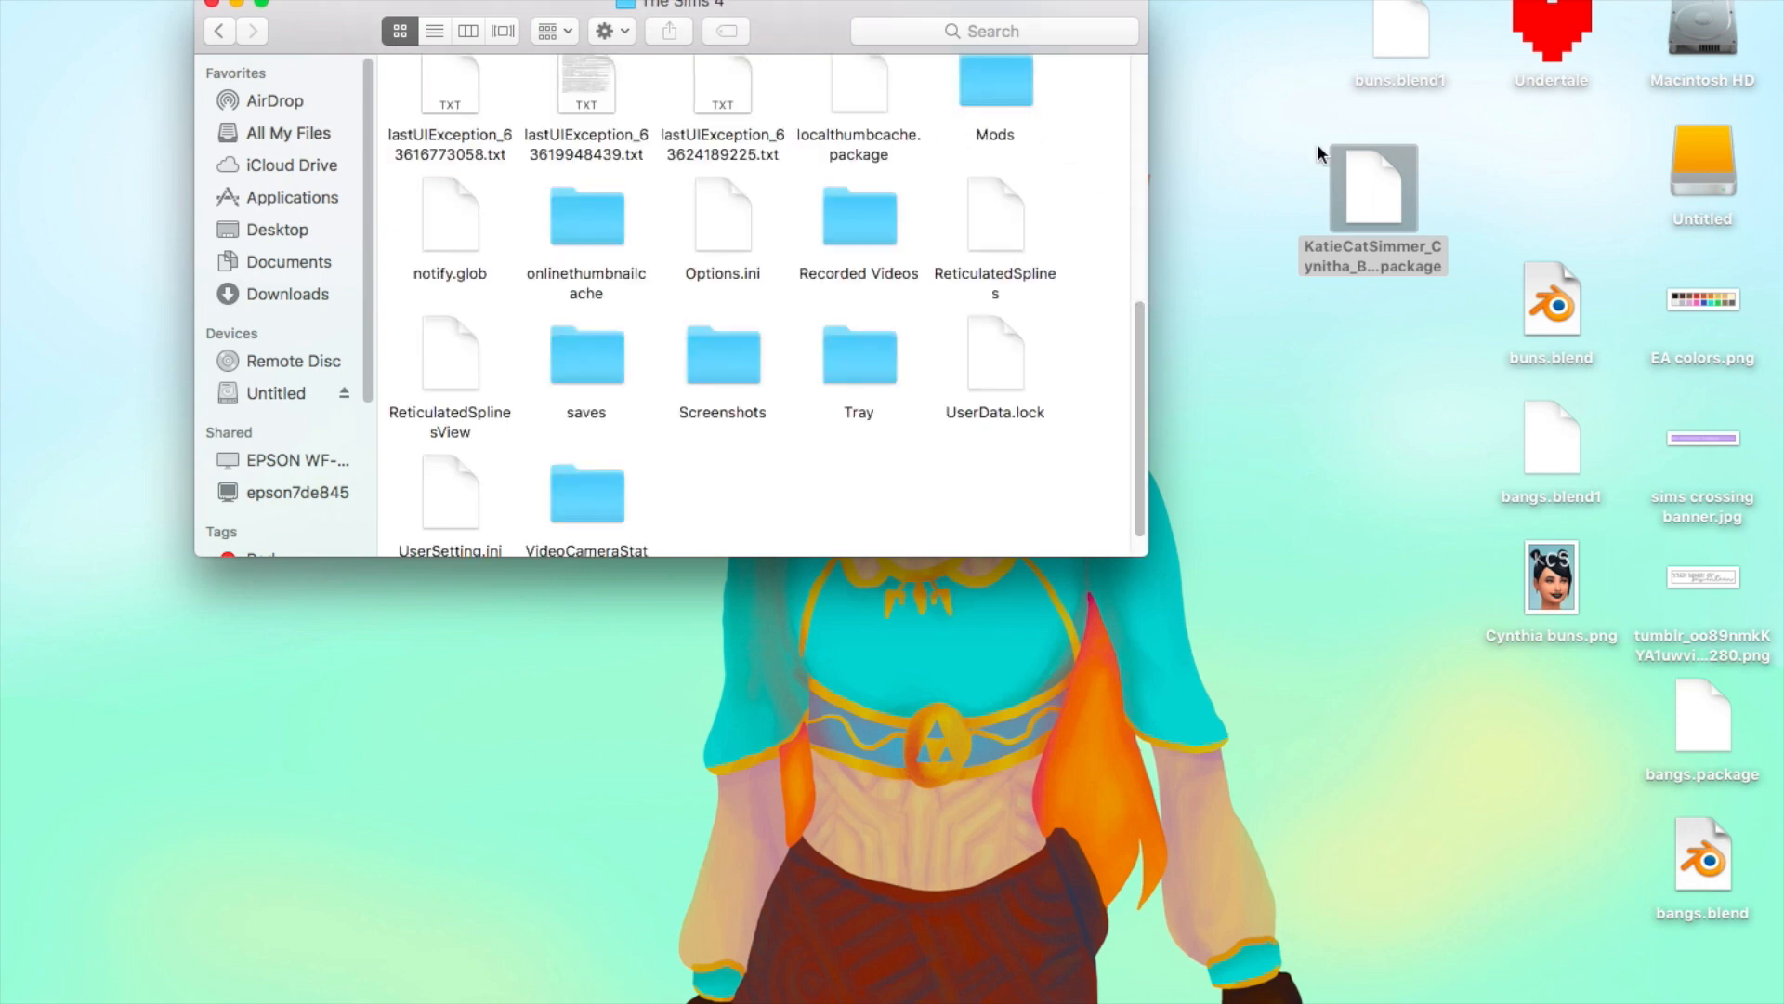
pyautogui.moveTo(1335, 182); pyautogui.dragTo(1023, 94)
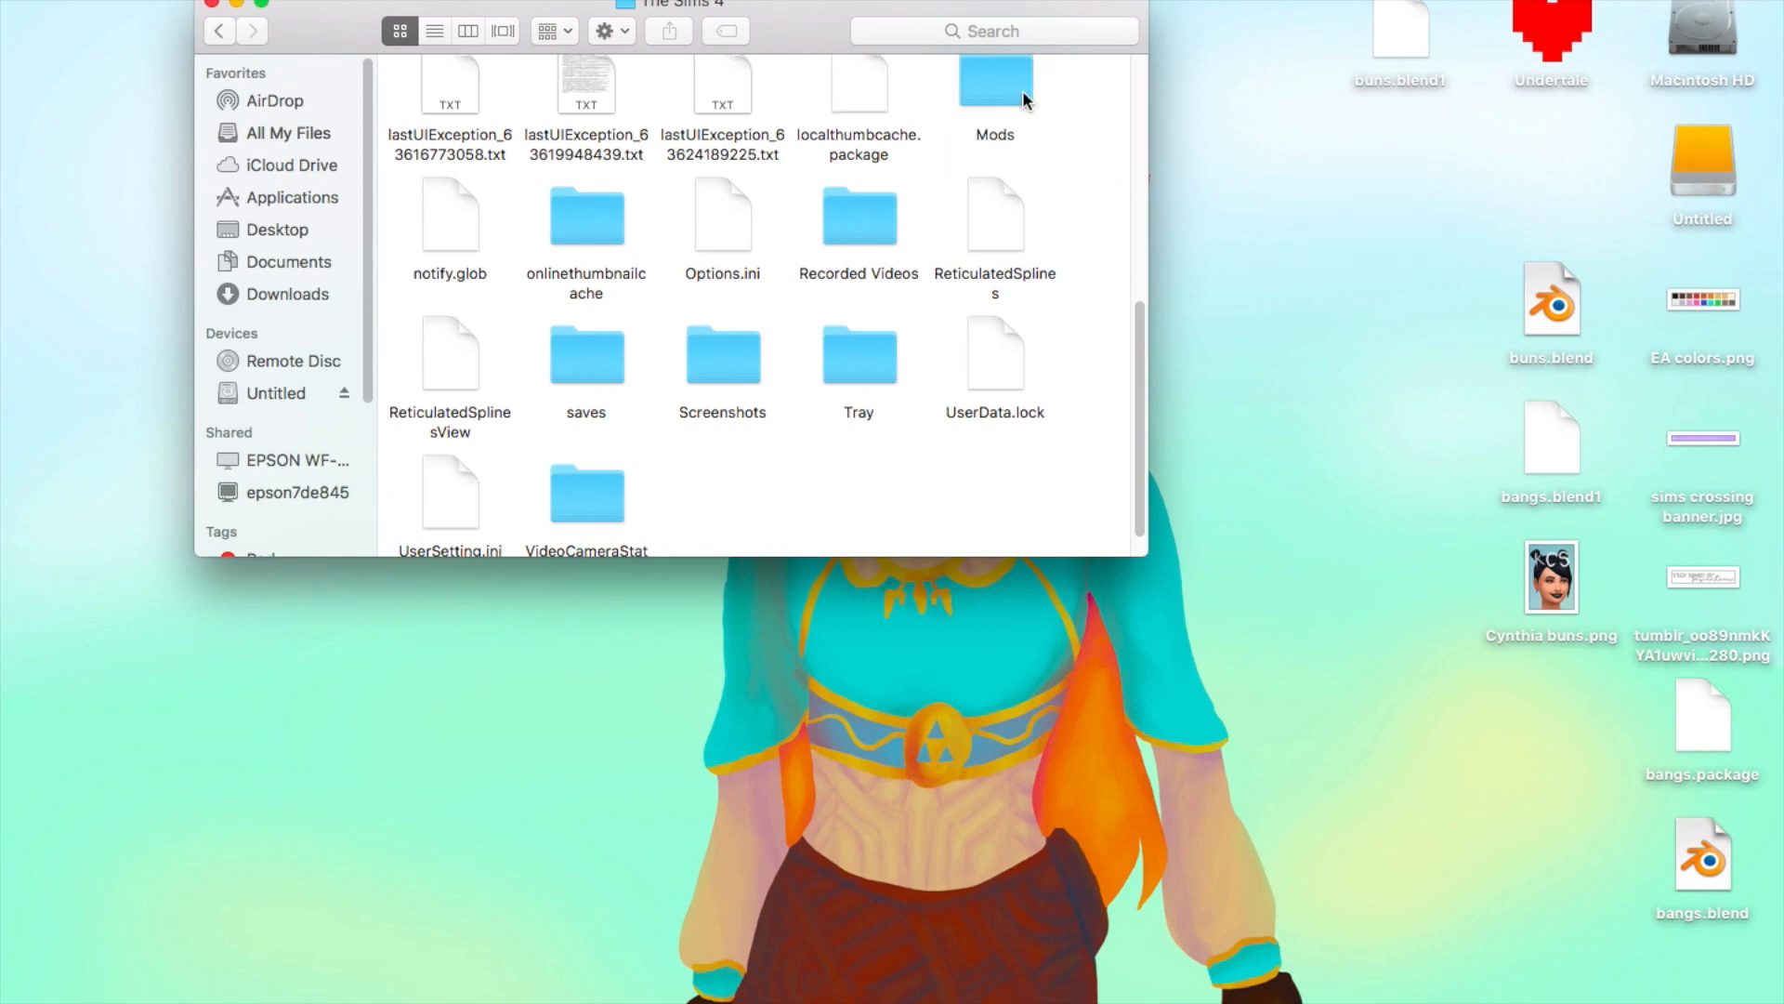
pyautogui.click(213, 4)
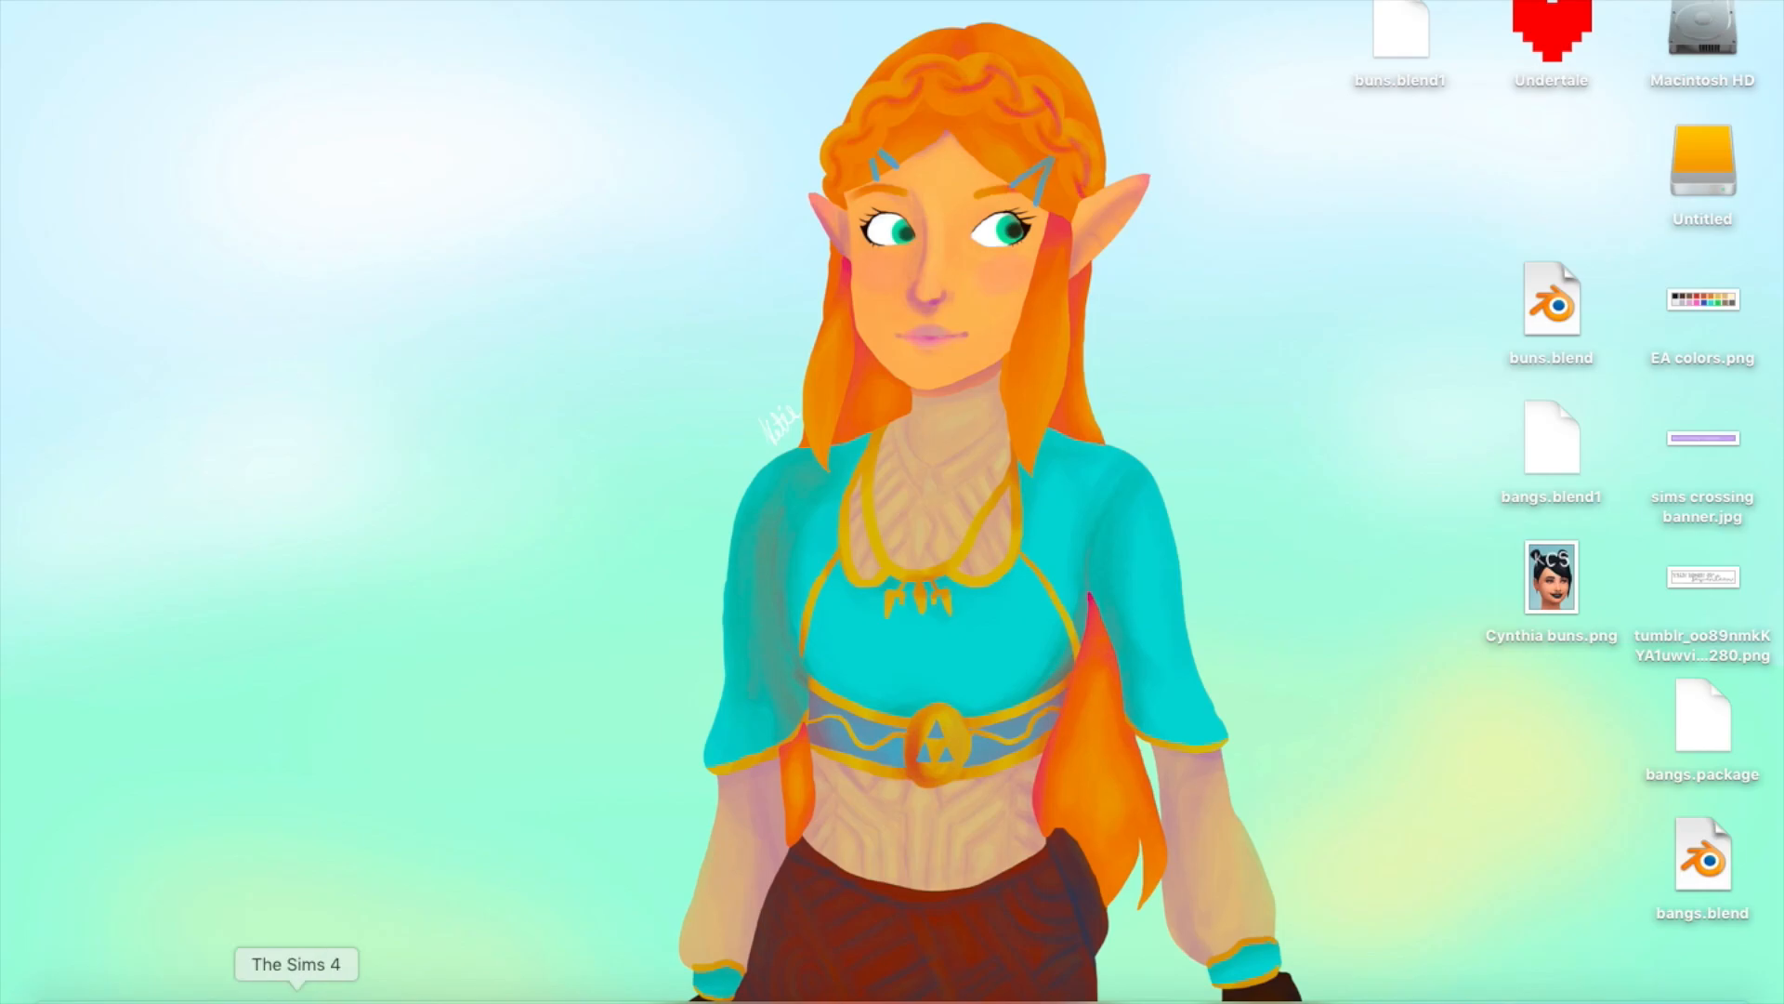
# Launch The Sims 4 and open the hairstyle catalog for the new Sim in Create a Sim
pyautogui.click(298, 987)
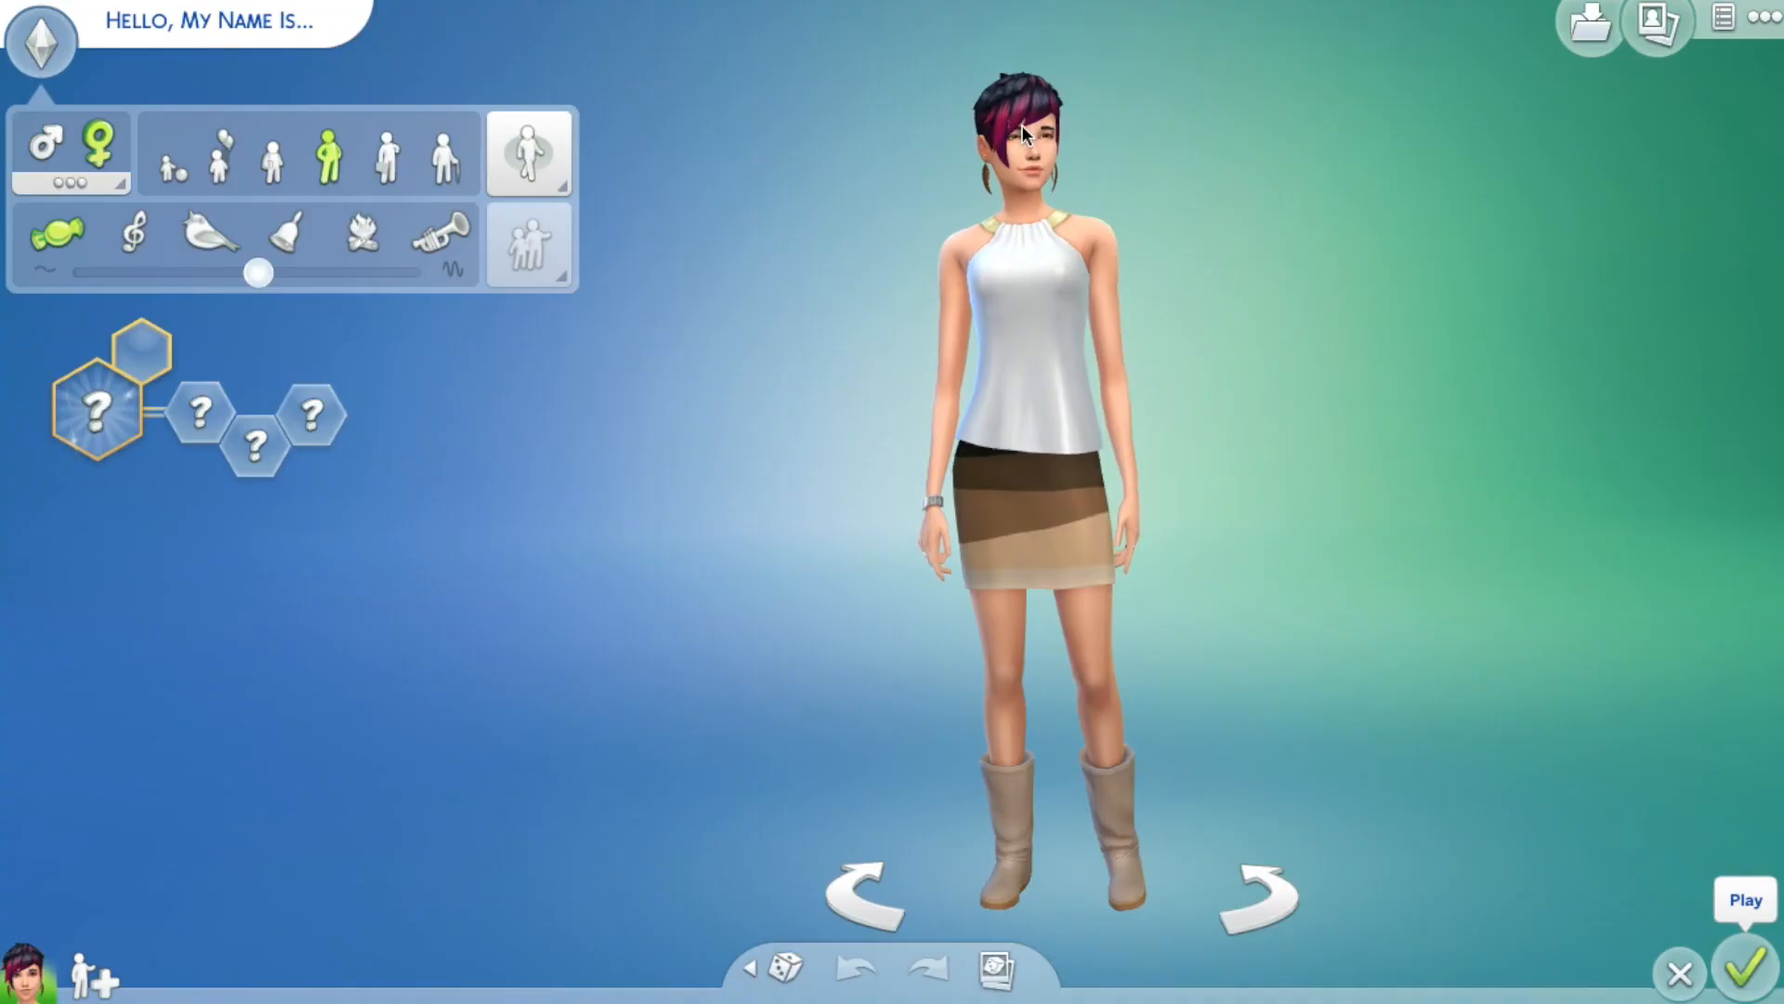
pyautogui.click(1024, 128)
pyautogui.click(1042, 146)
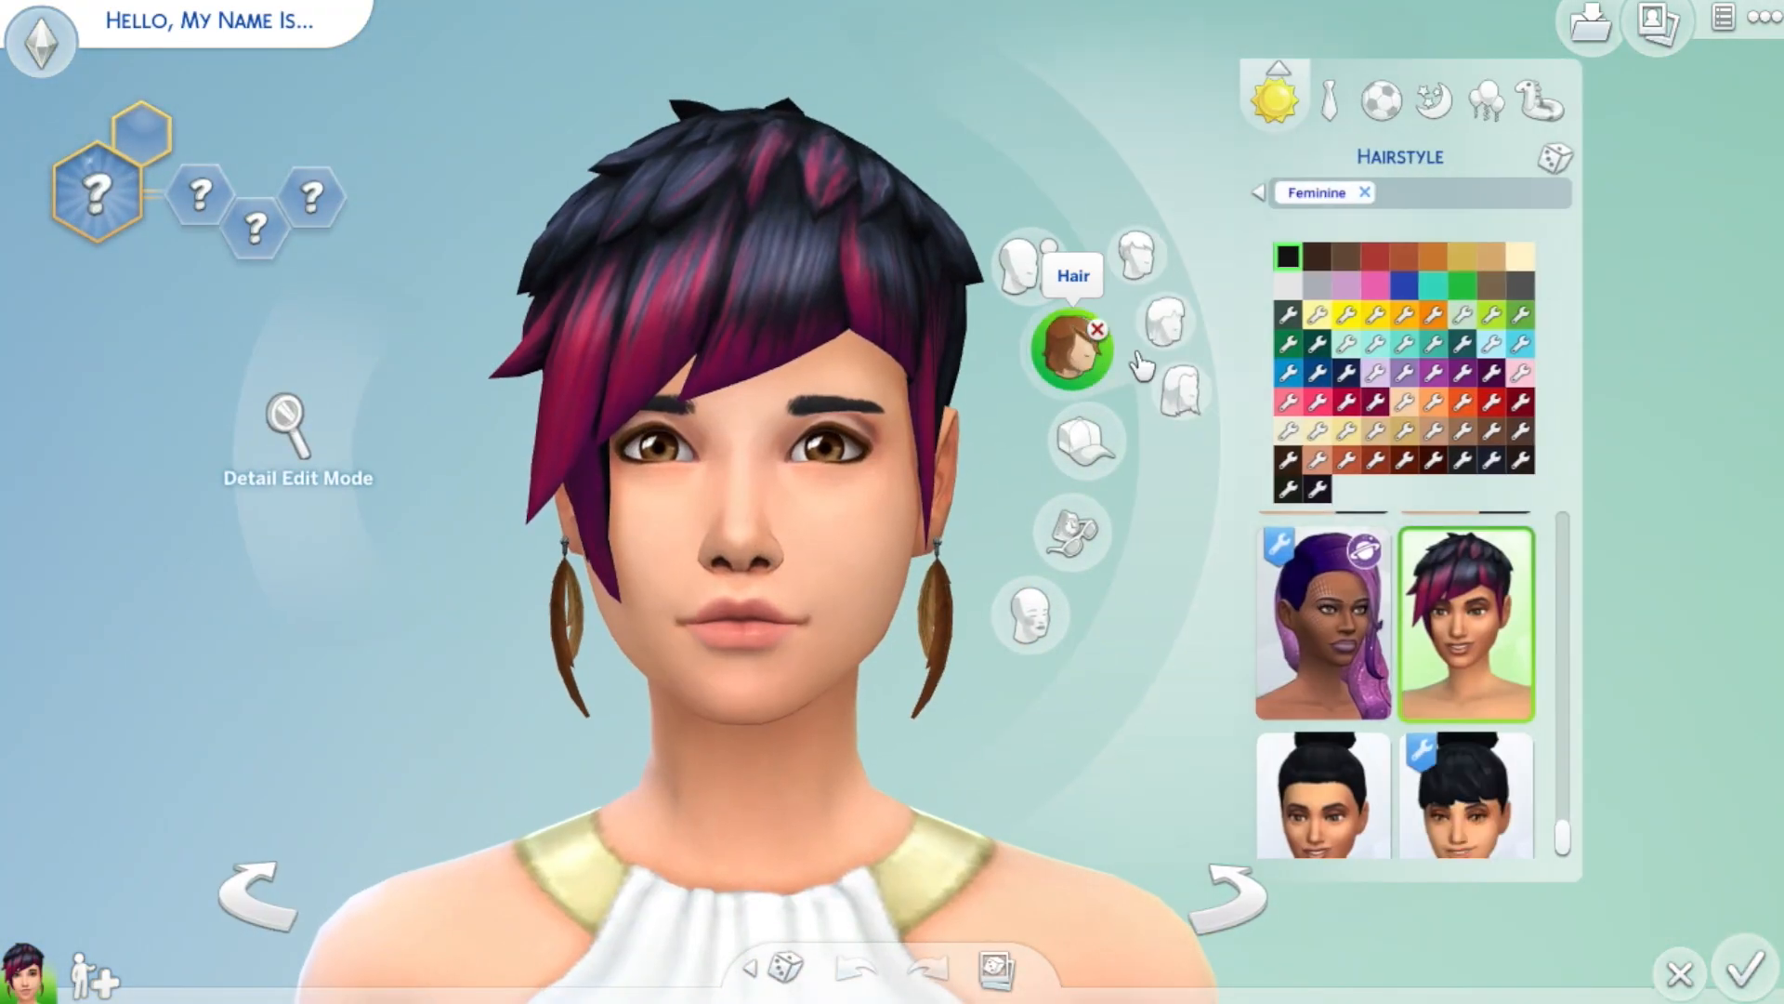
# Filter the feminine hairstyles by Custom Content and the Base Game pack, and apply the filter
pyautogui.click(1257, 193)
pyautogui.click(1106, 539)
pyautogui.click(1101, 620)
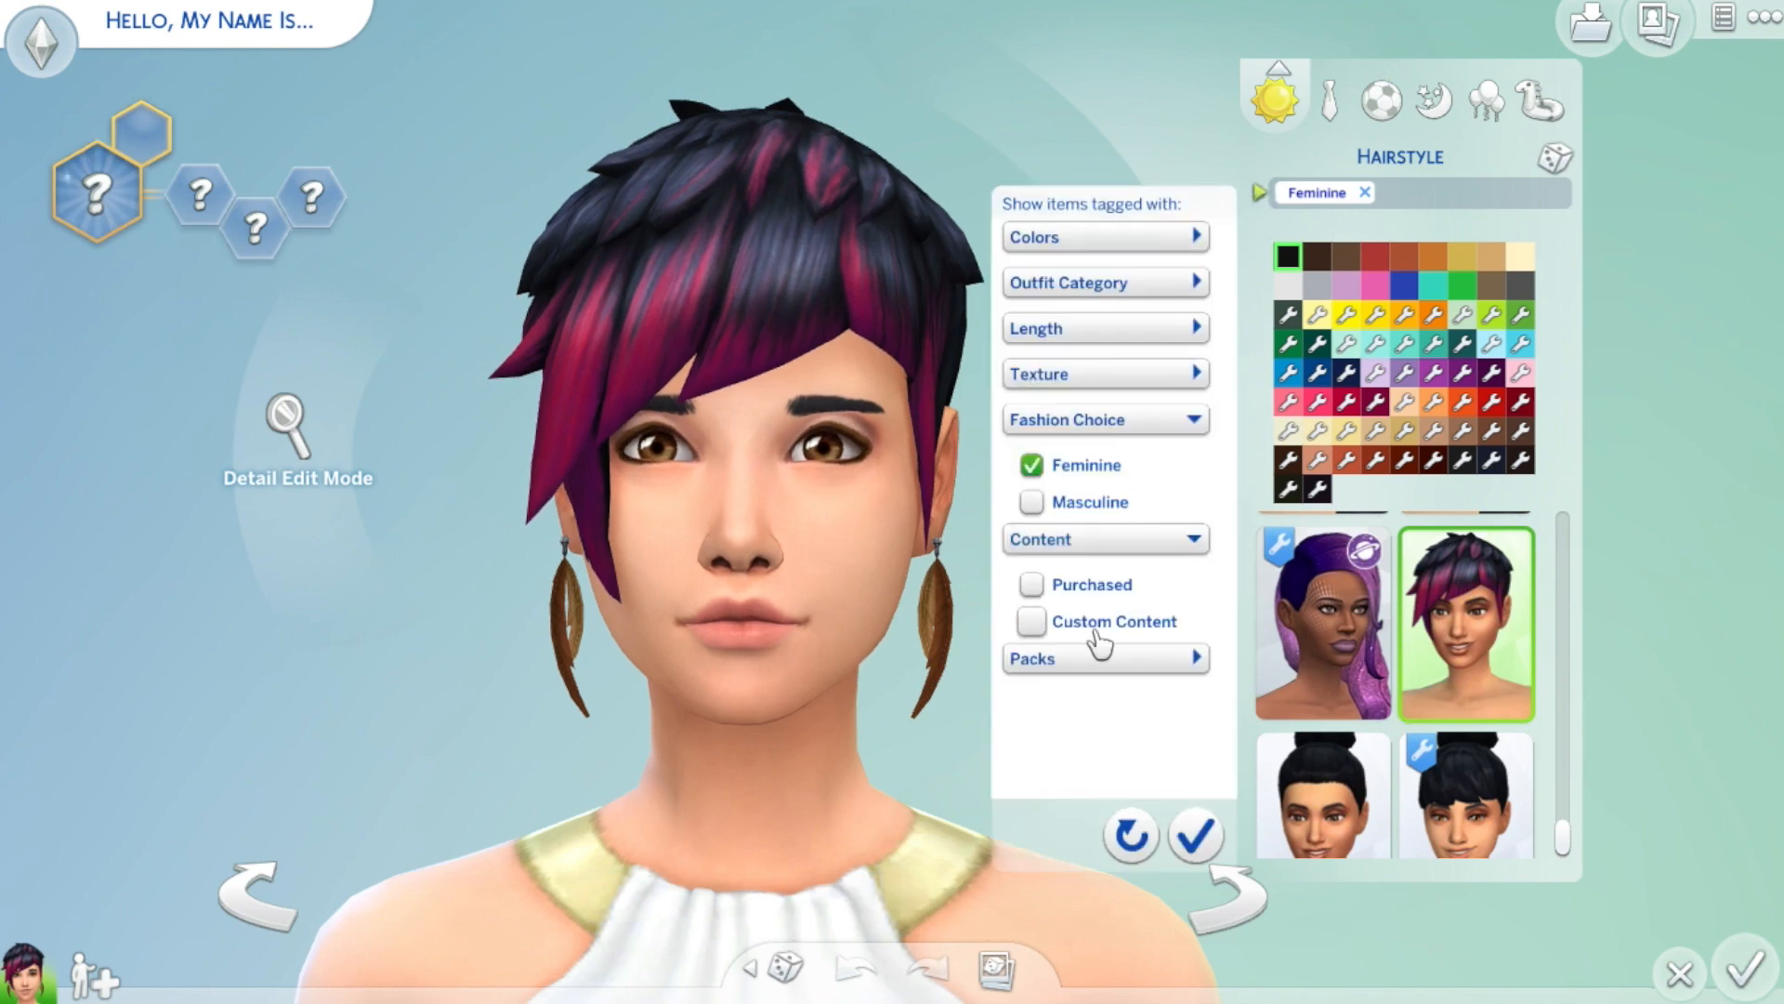
pyautogui.click(1105, 661)
pyautogui.click(1104, 706)
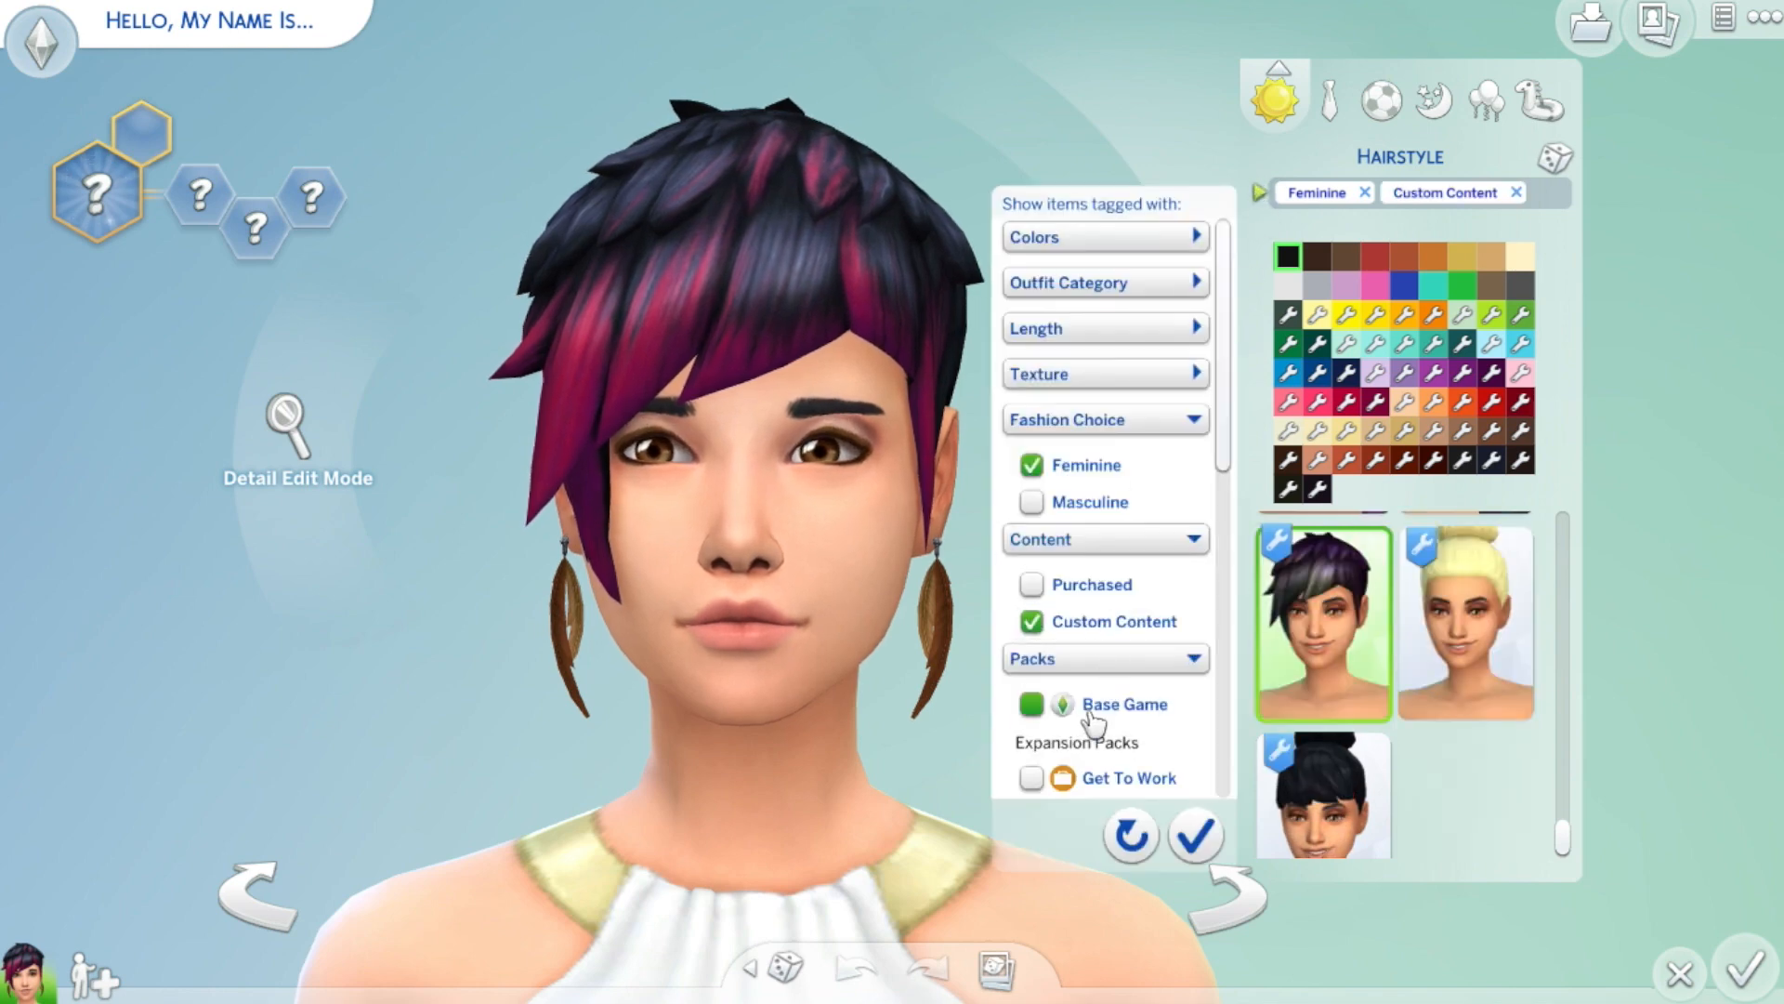
pyautogui.click(1209, 834)
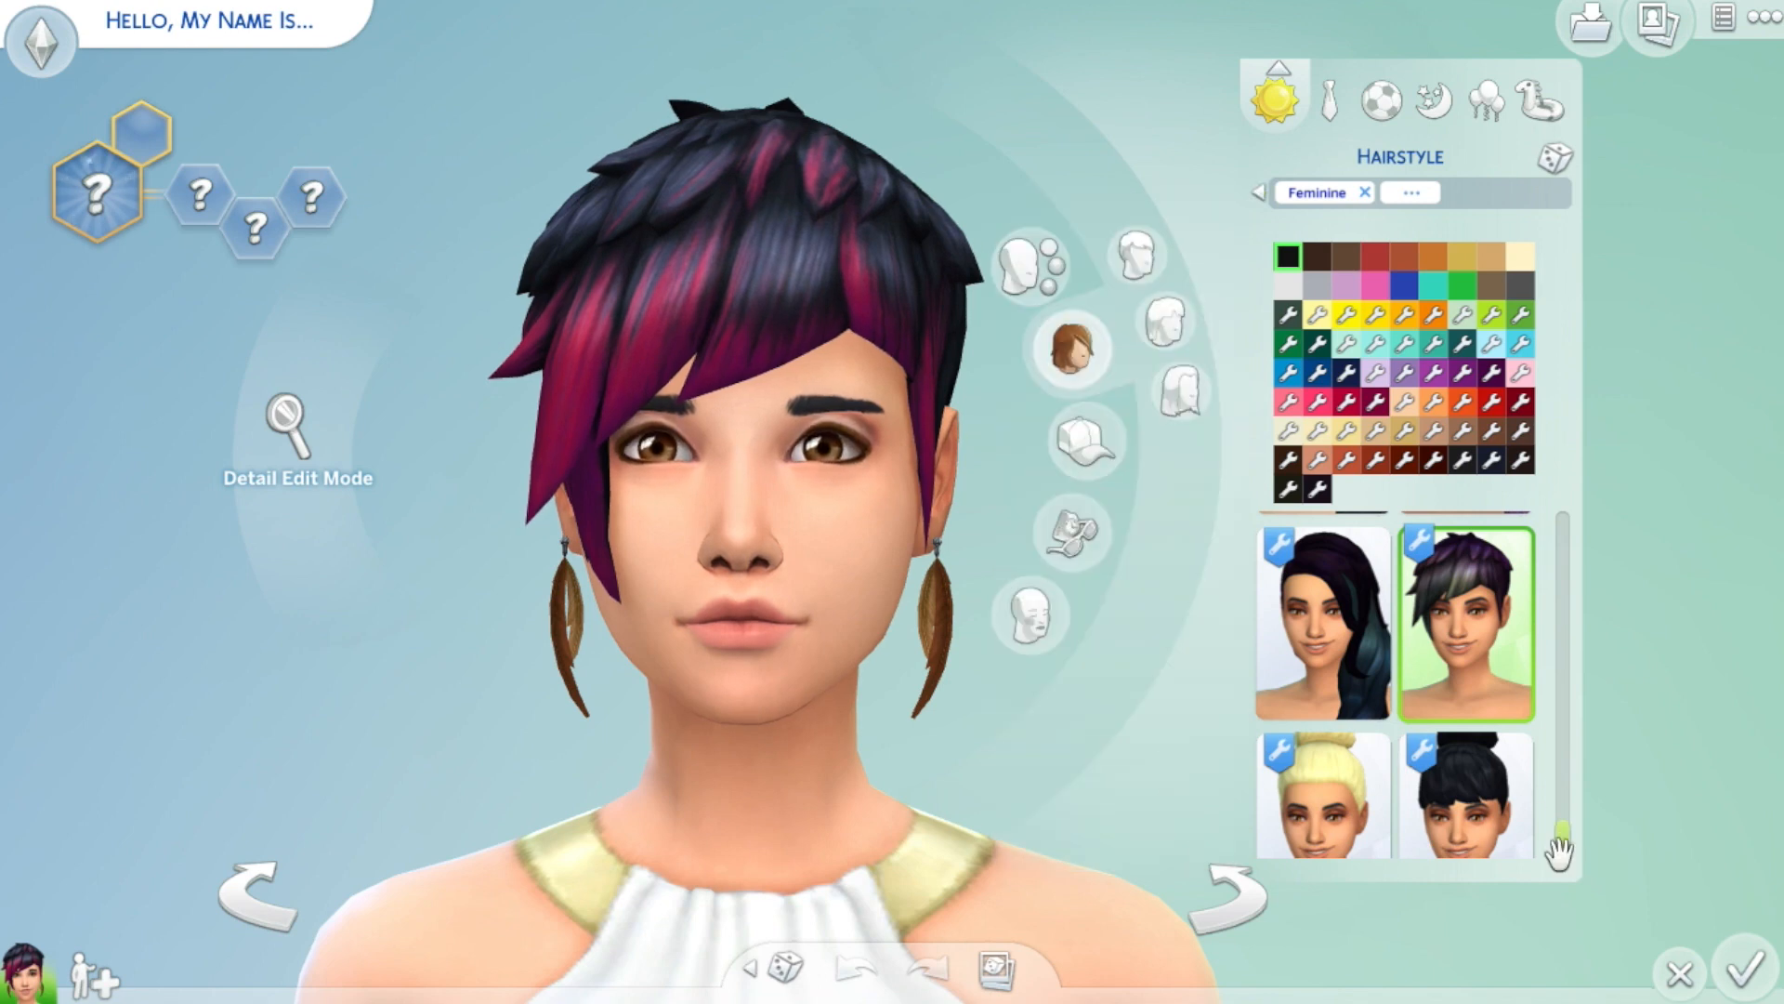
# Find the two-bun hairstyle with the KCS thumbnail in the catalog and apply it to the Sim
pyautogui.scroll(-2, 1558, 854)
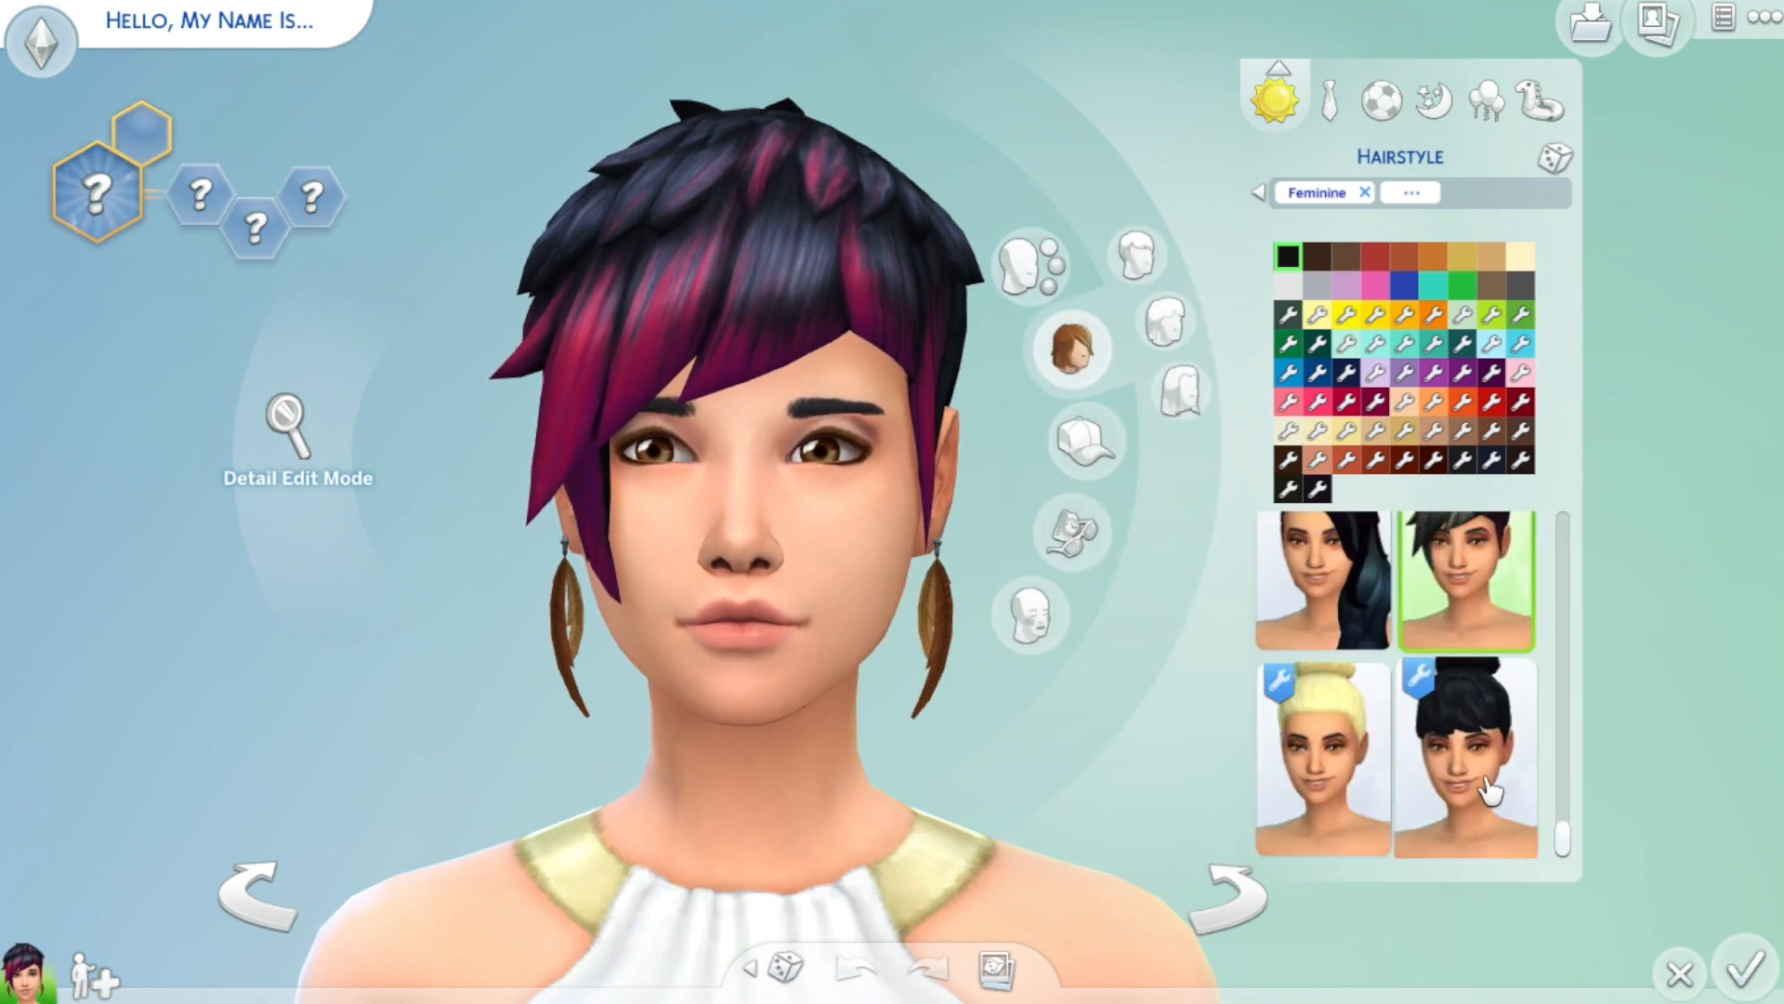
pyautogui.scroll(-3, 1487, 744)
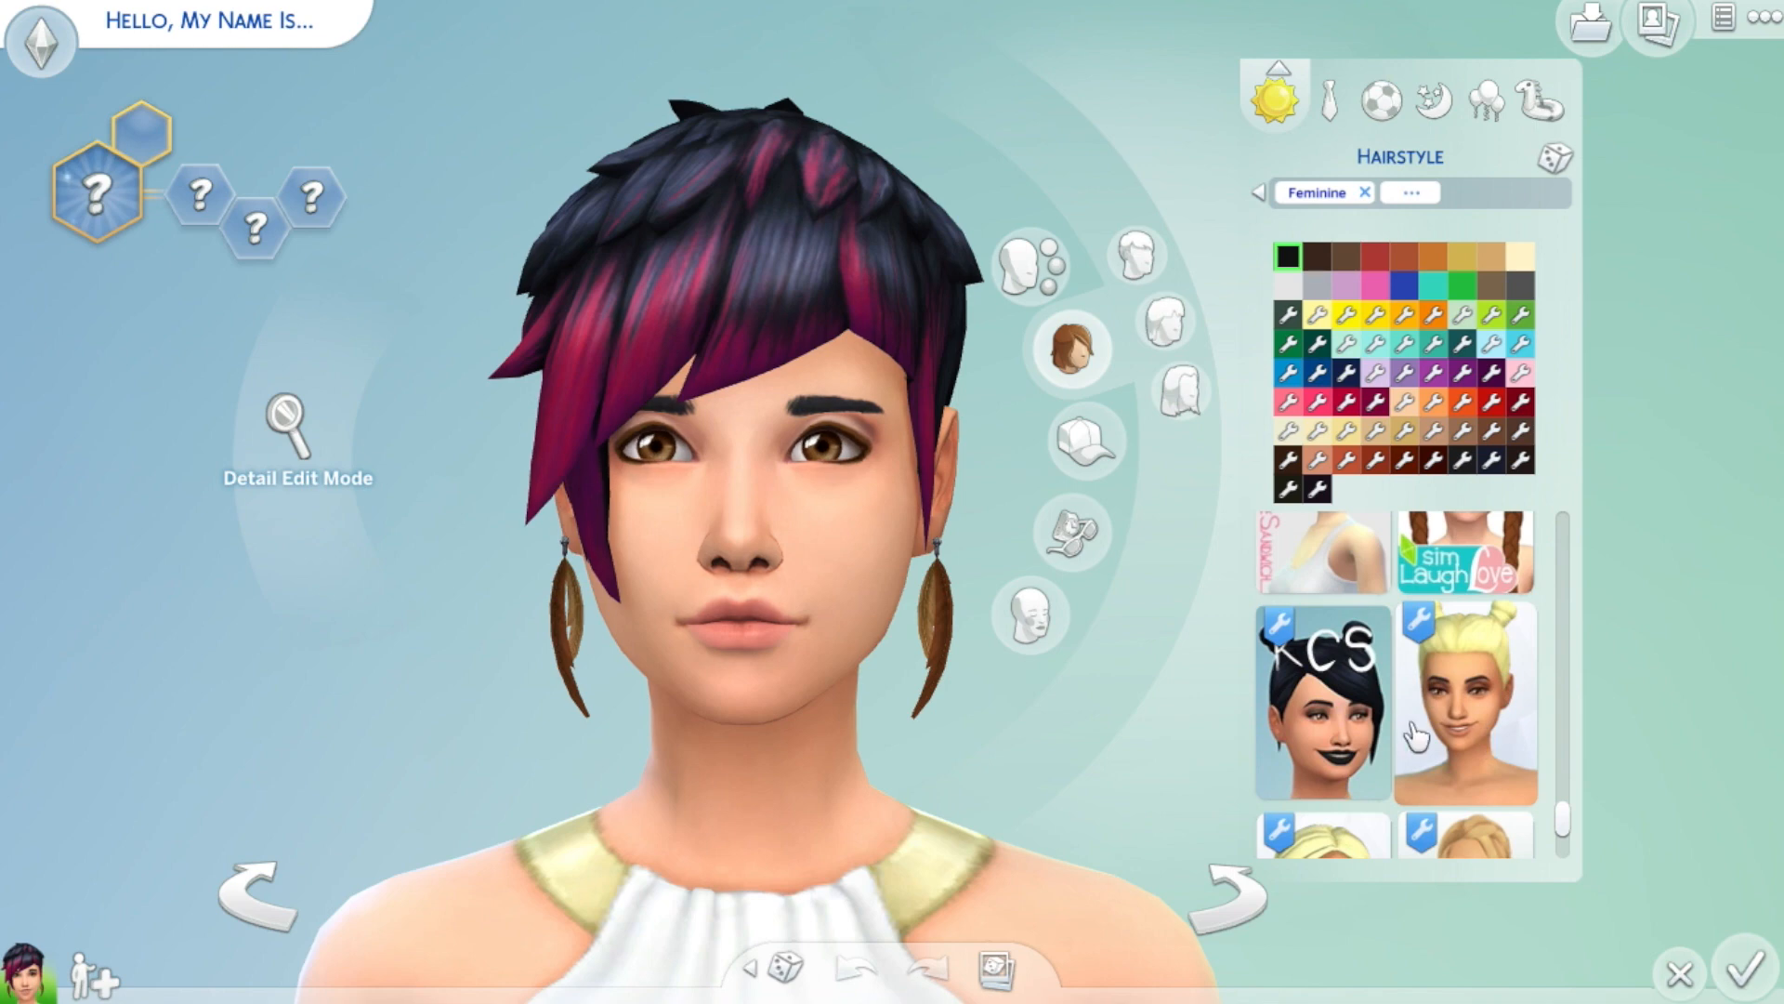
pyautogui.click(1310, 739)
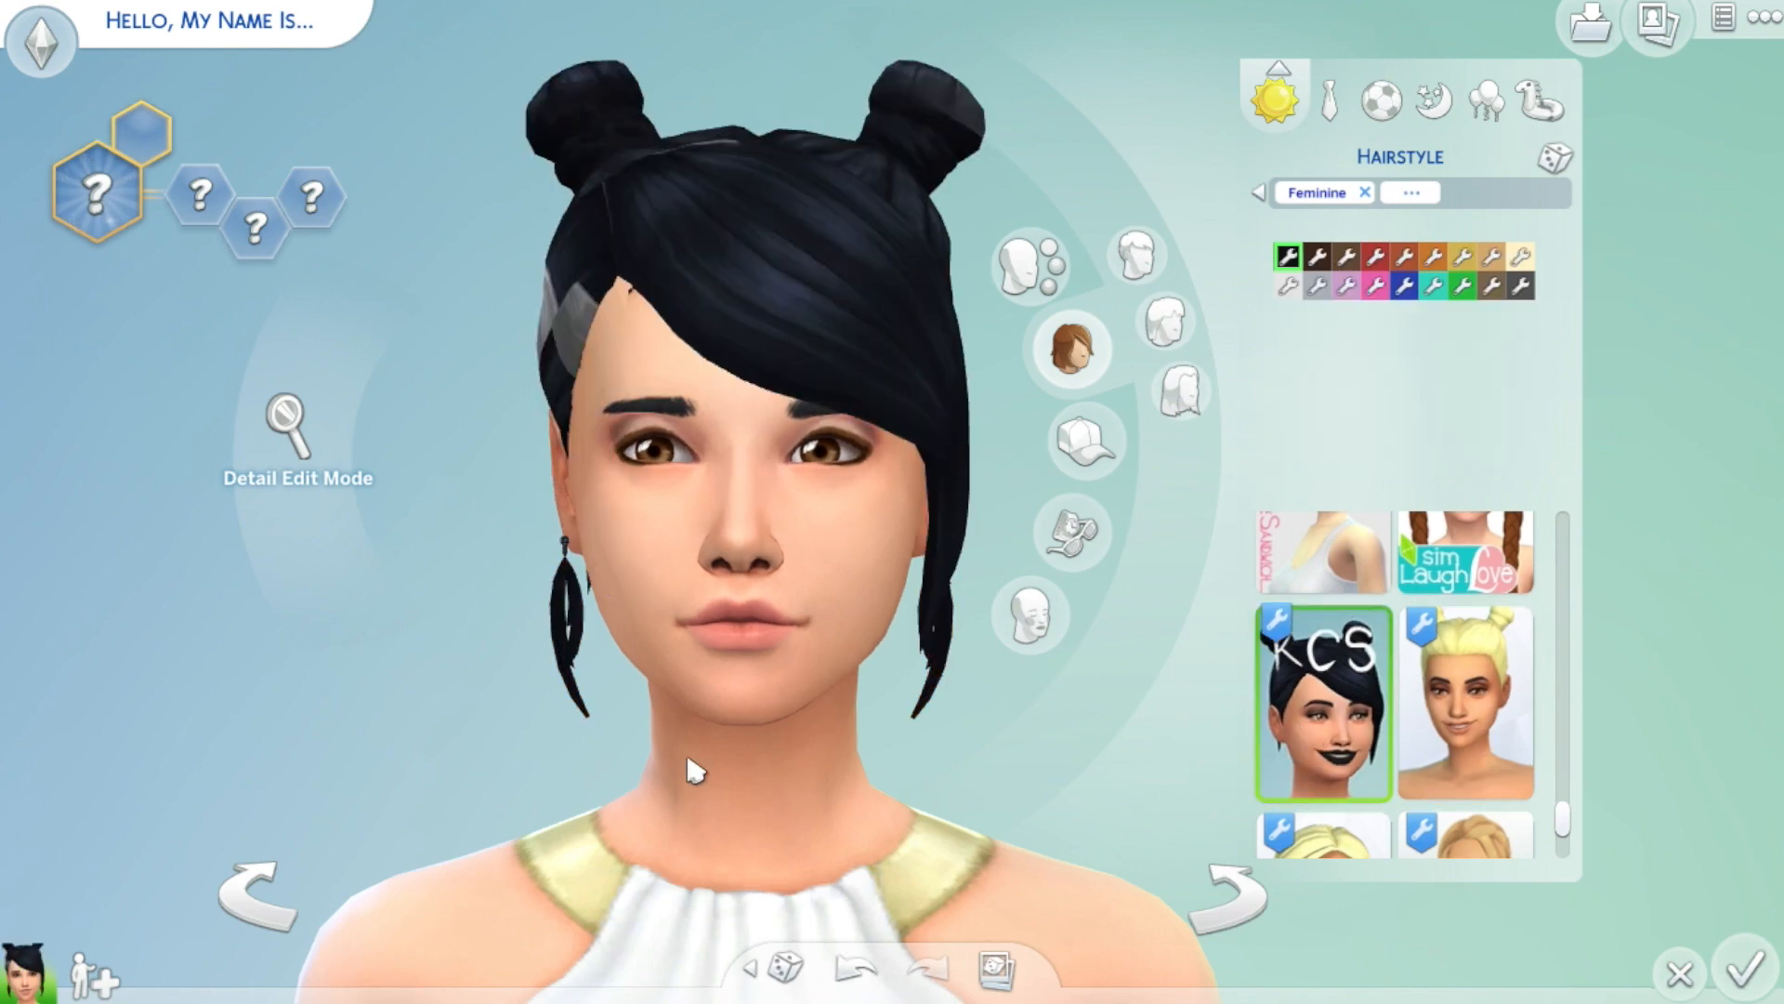
# Examine the bangs and two buns on the Sim from several angles, both close up and from farther away
pyautogui.moveTo(432, 719); pyautogui.dragTo(424, 715)
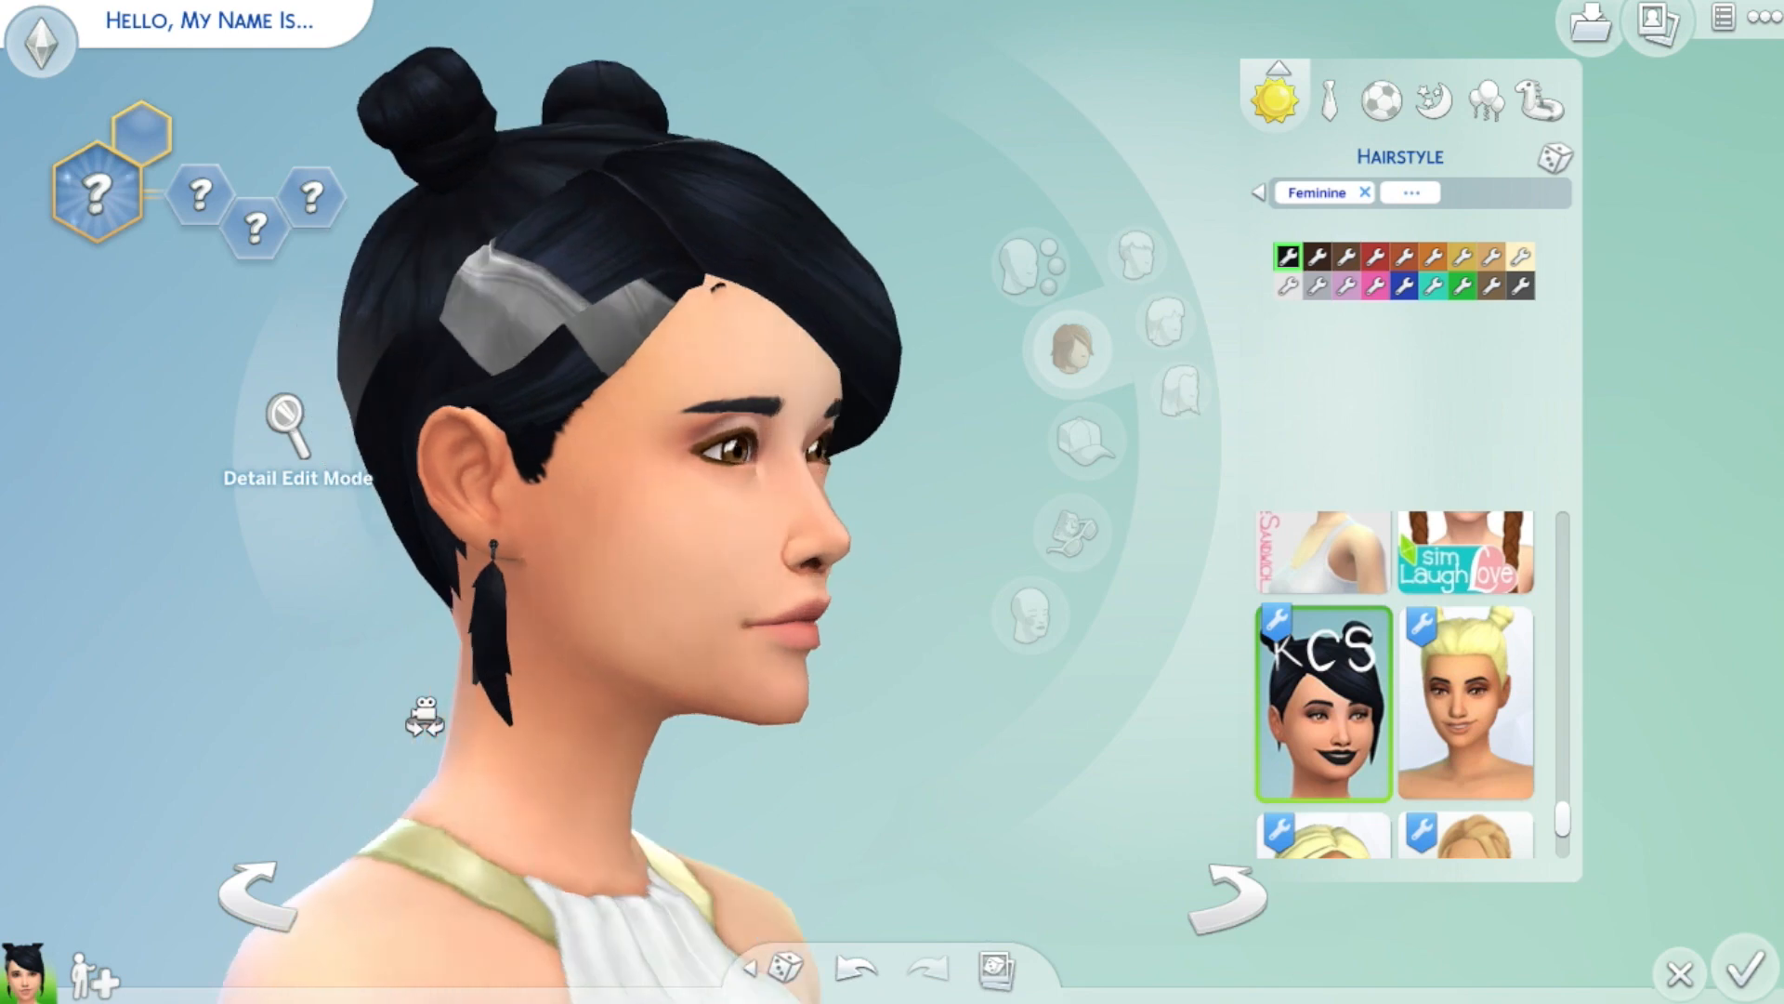
pyautogui.scroll(-3, 430, 716)
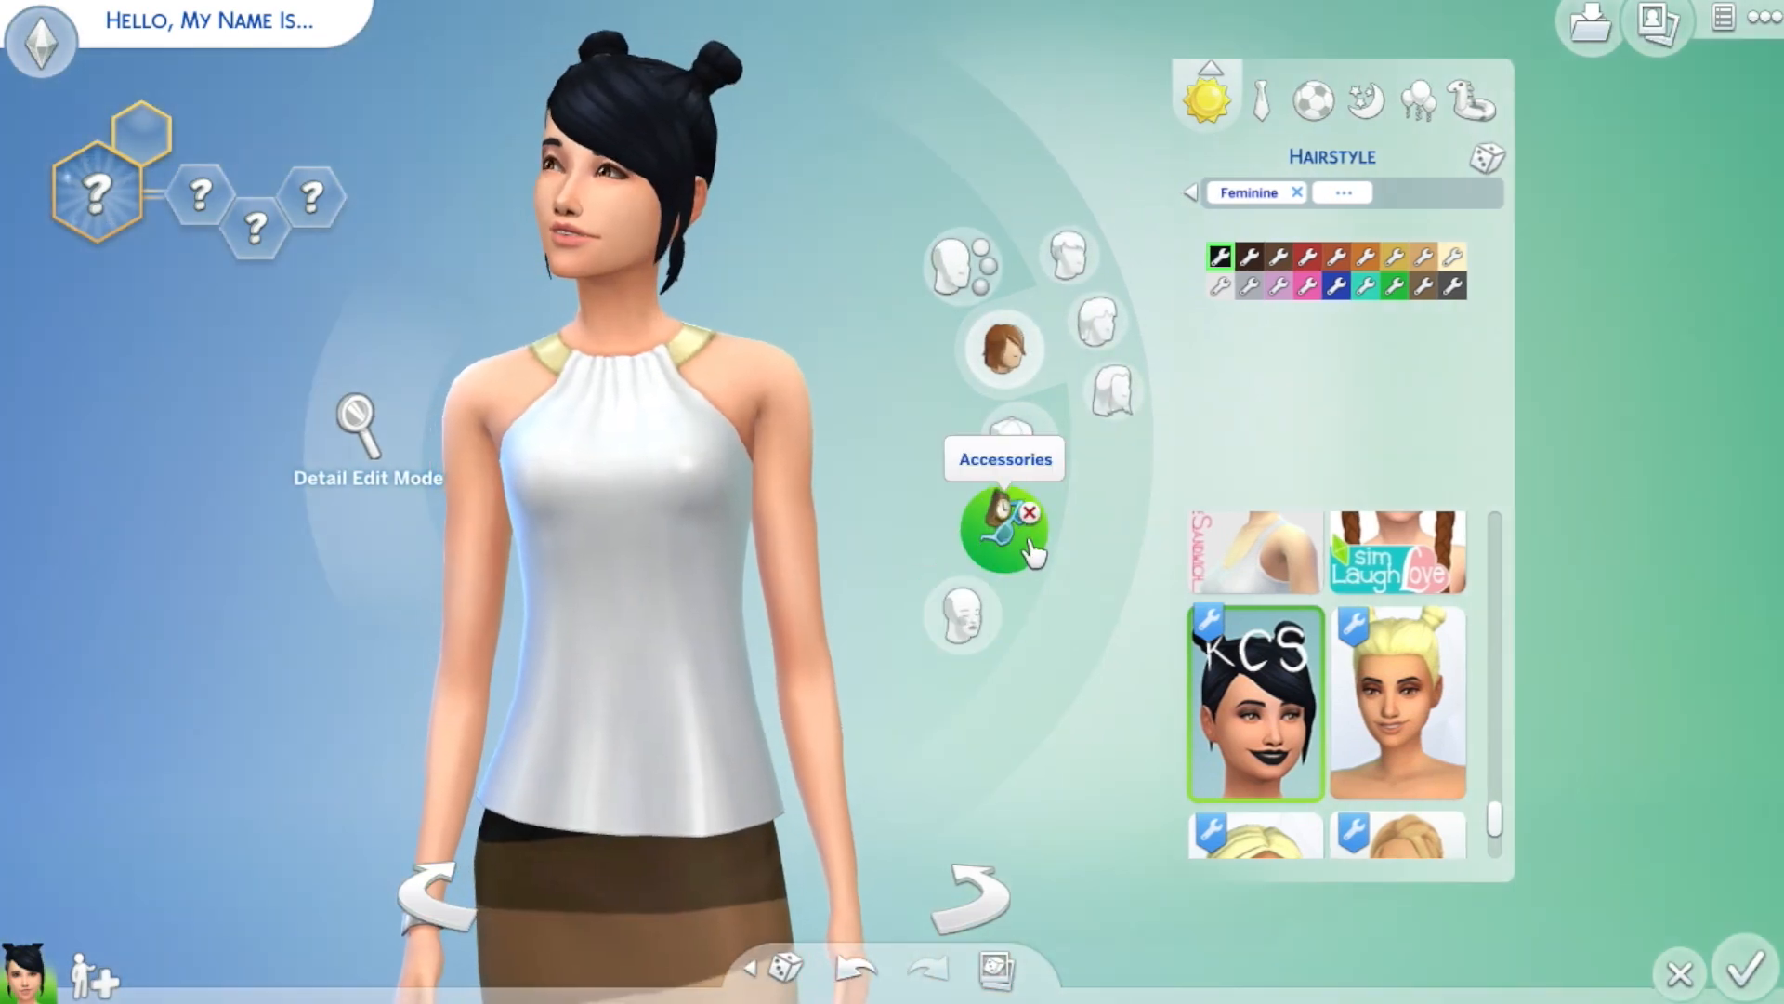
pyautogui.moveTo(877, 524); pyautogui.dragTo(869, 545)
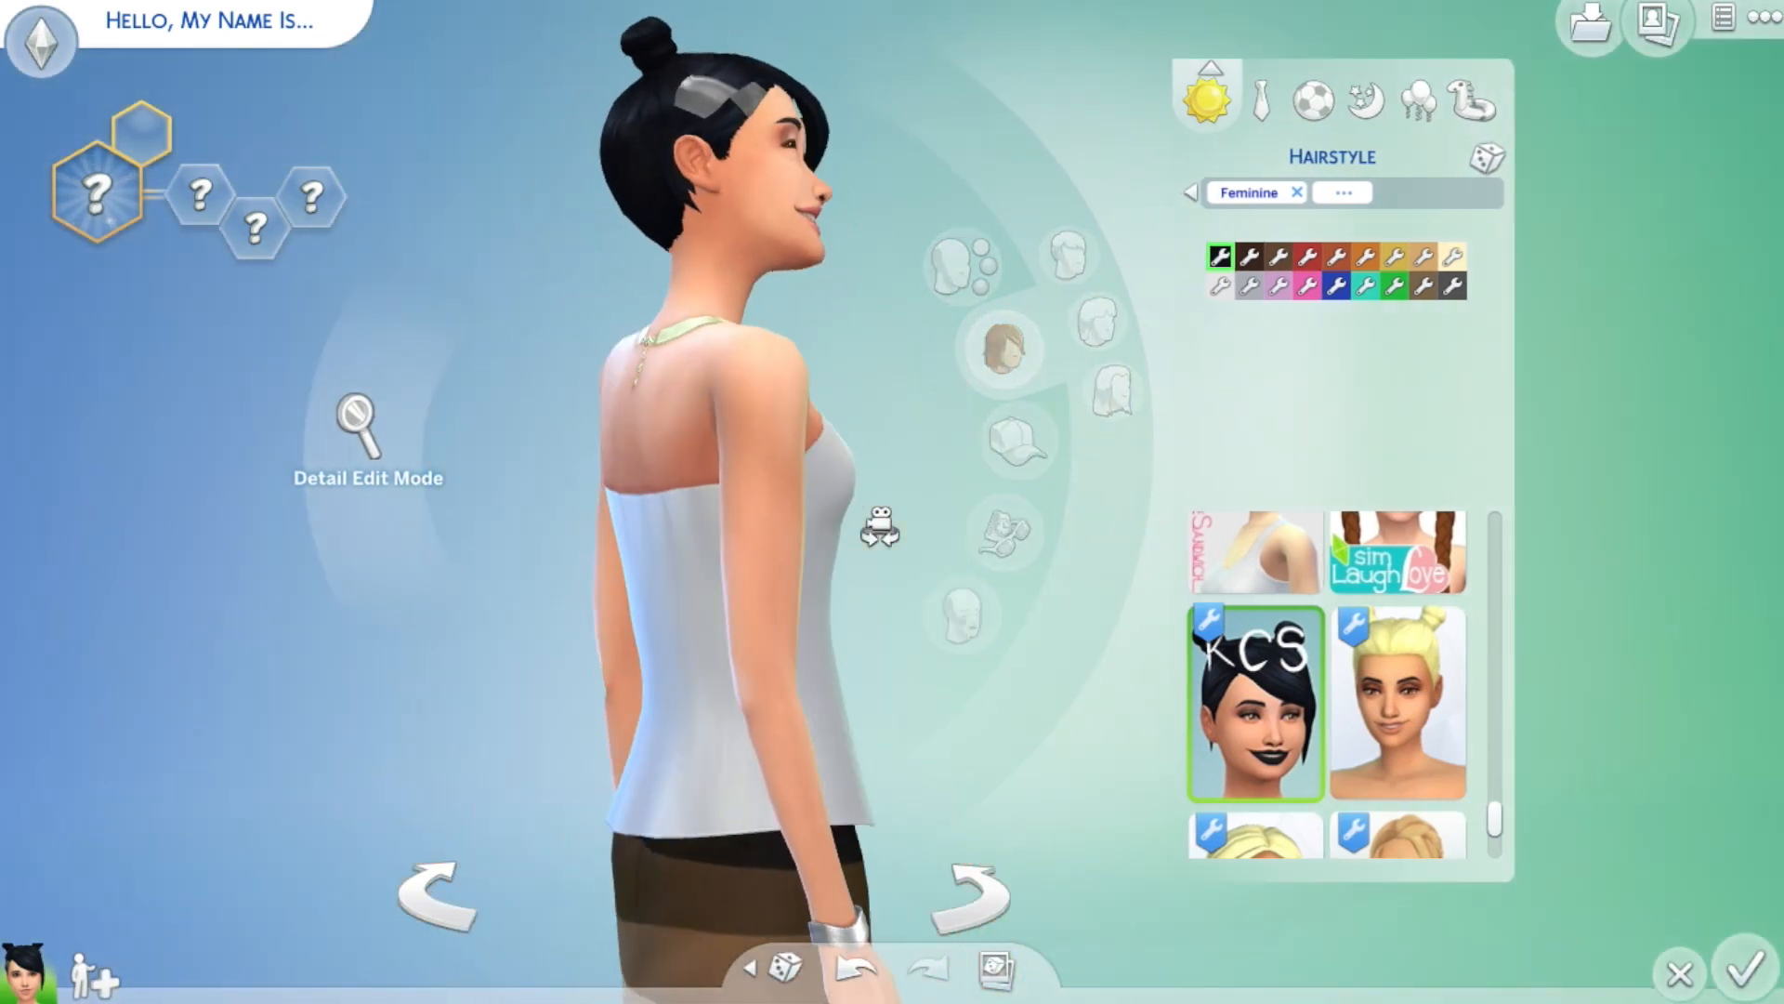
pyautogui.click(810, 695)
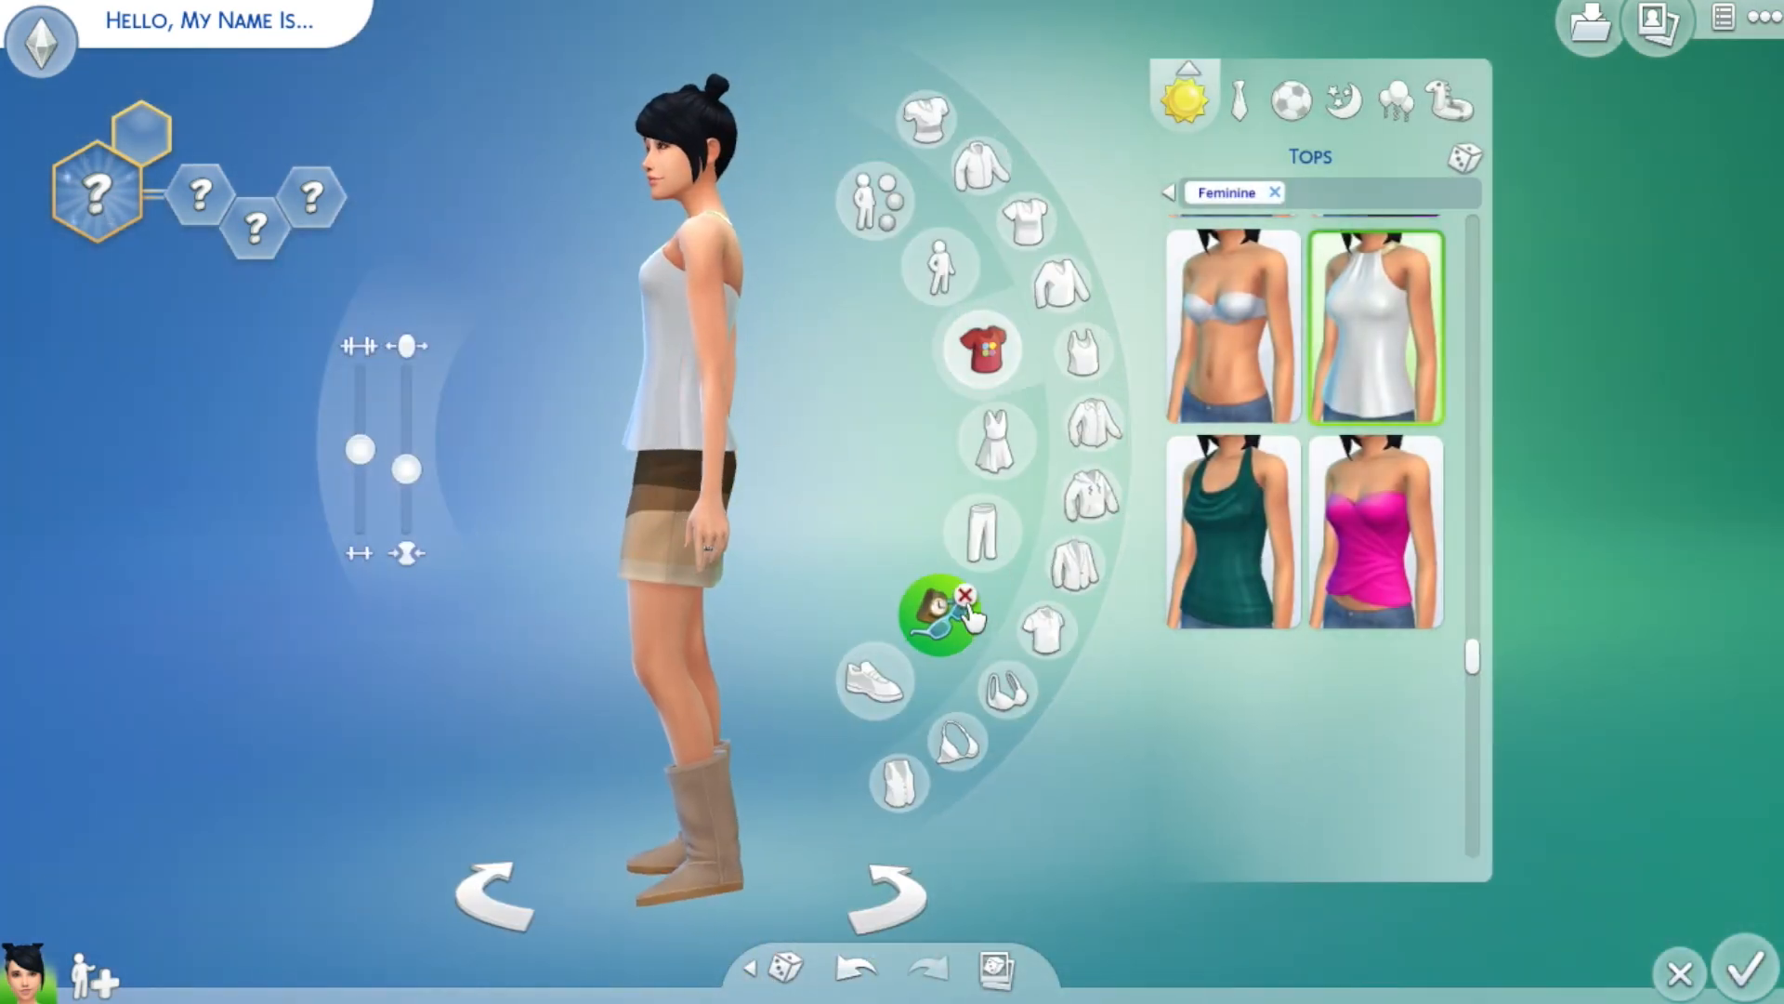
pyautogui.moveTo(843, 547); pyautogui.dragTo(843, 544)
pyautogui.click(674, 104)
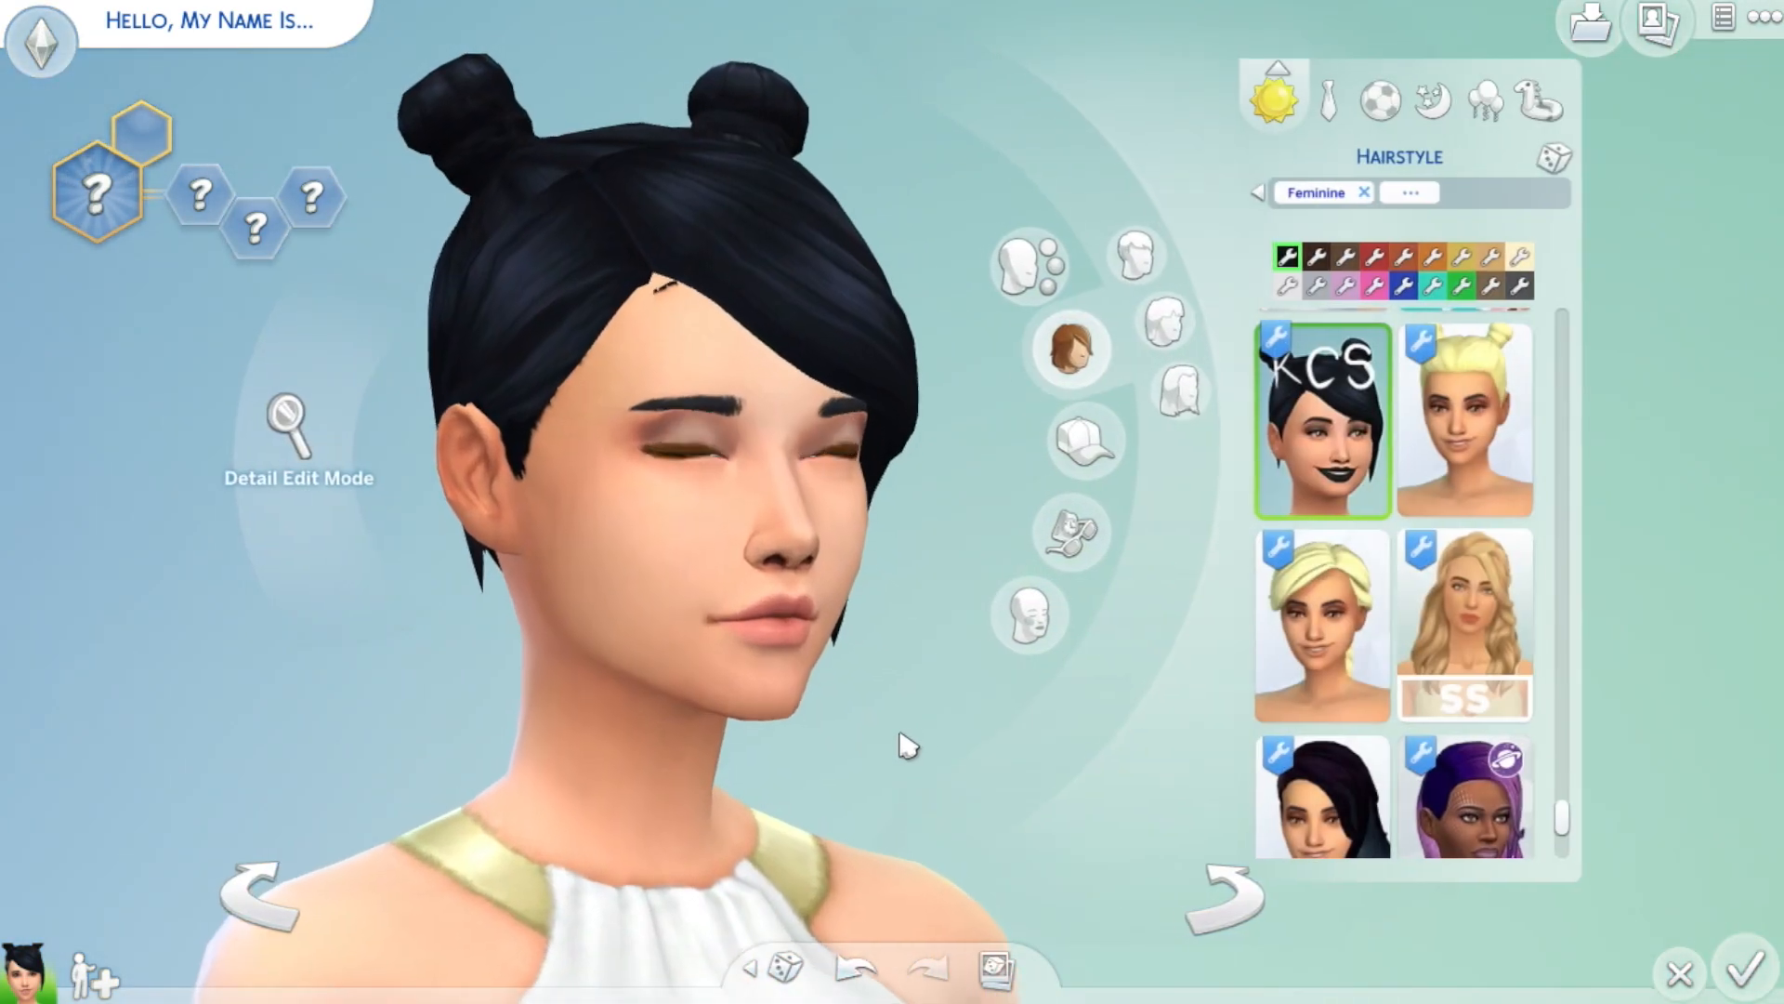
pyautogui.moveTo(902, 736); pyautogui.dragTo(903, 733)
pyautogui.scroll(-3, 902, 742)
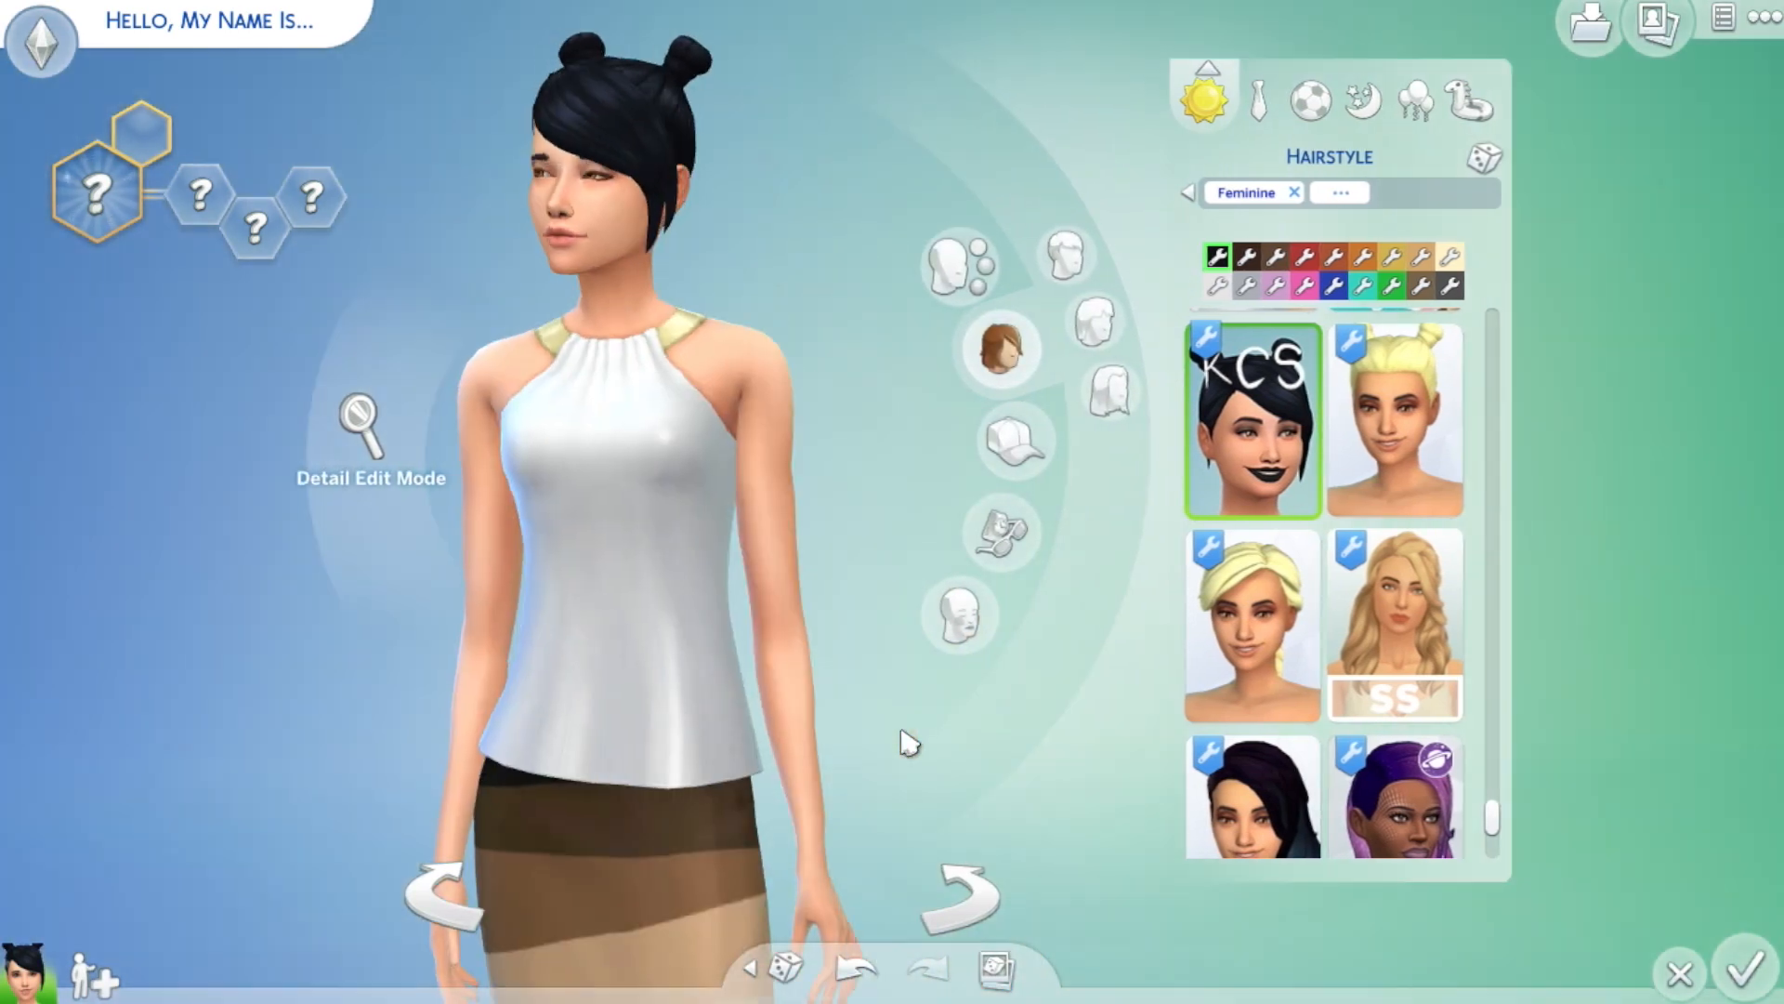